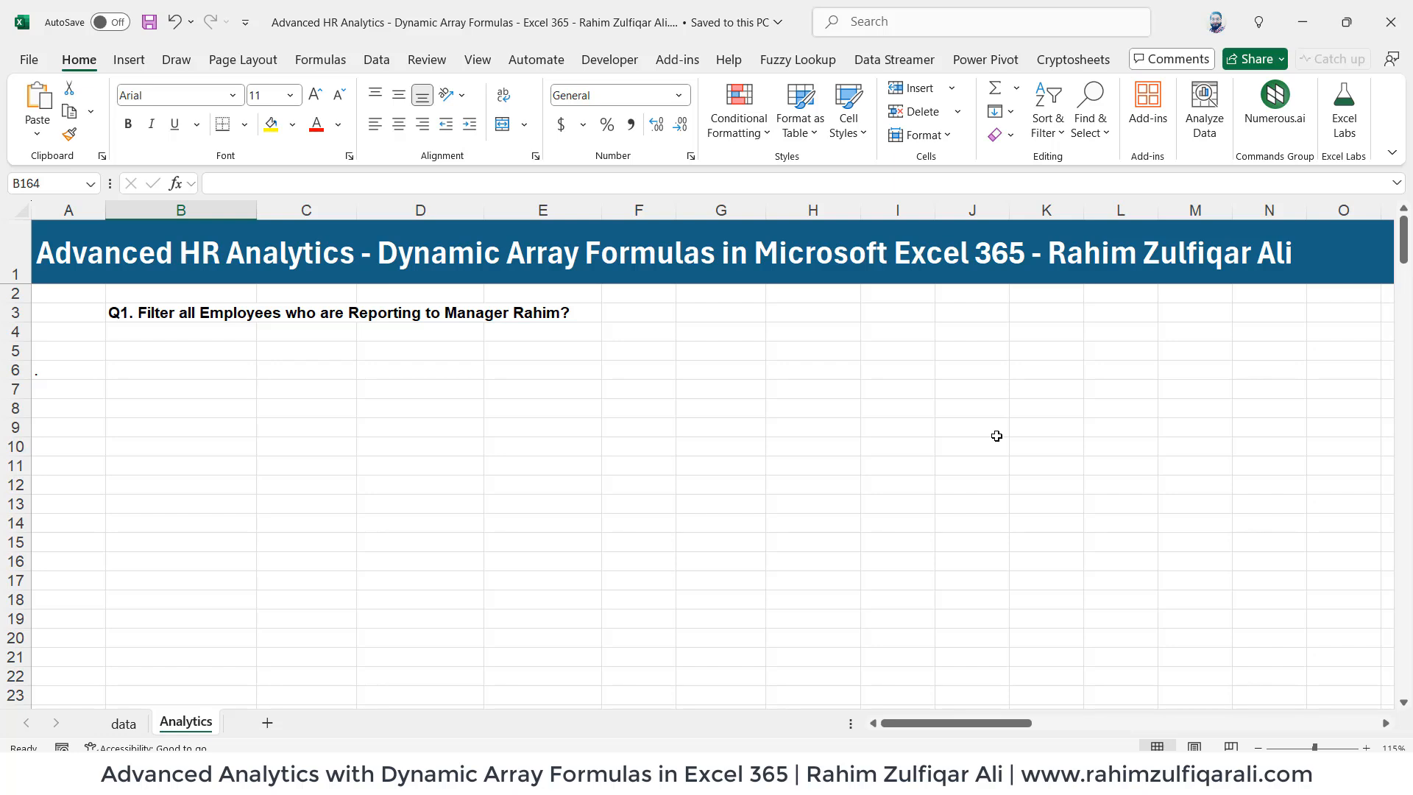
# - Look over the data sheet and read questions Q1 and Q2 on the Analytics sheet
pyautogui.hotkey('ctrl', 'pageup')
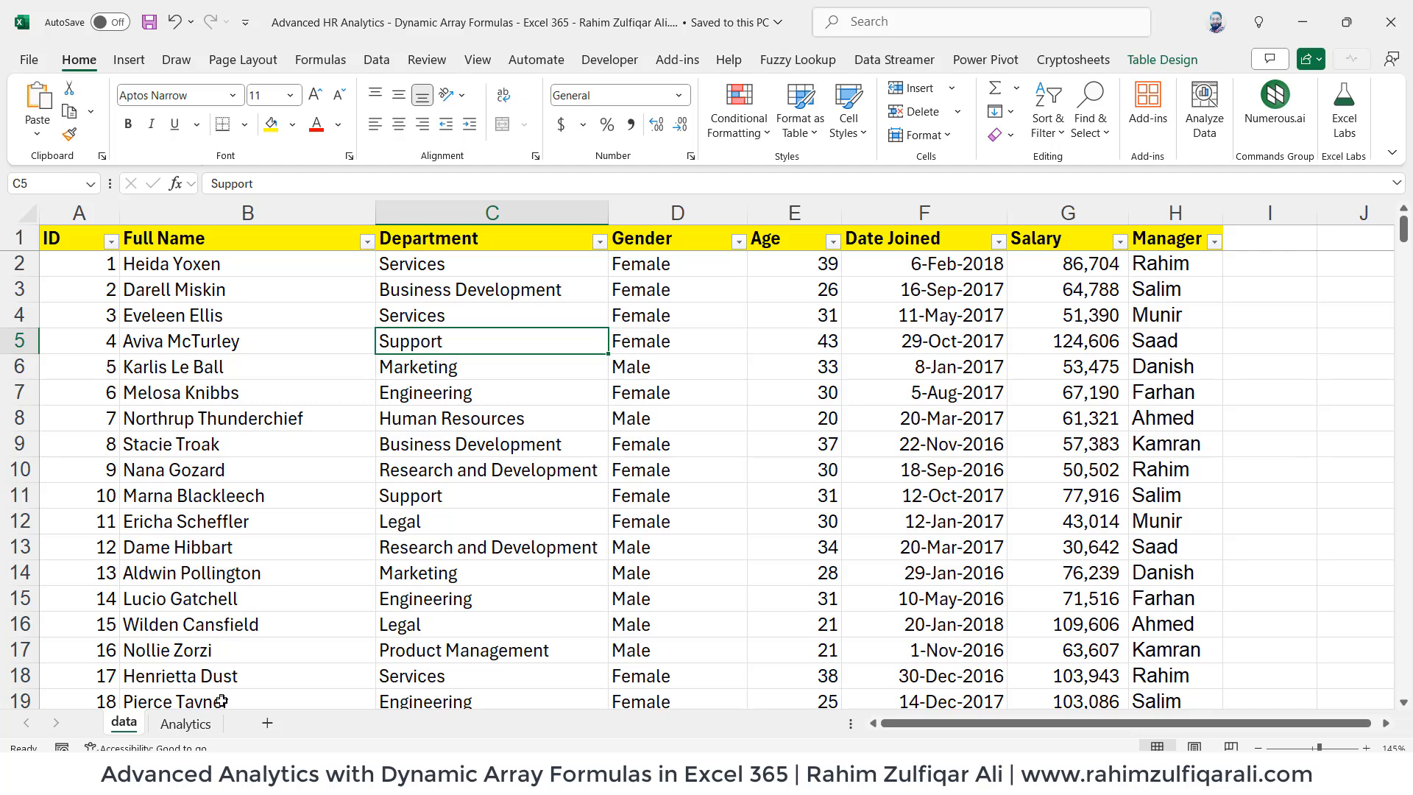
pyautogui.click(198, 721)
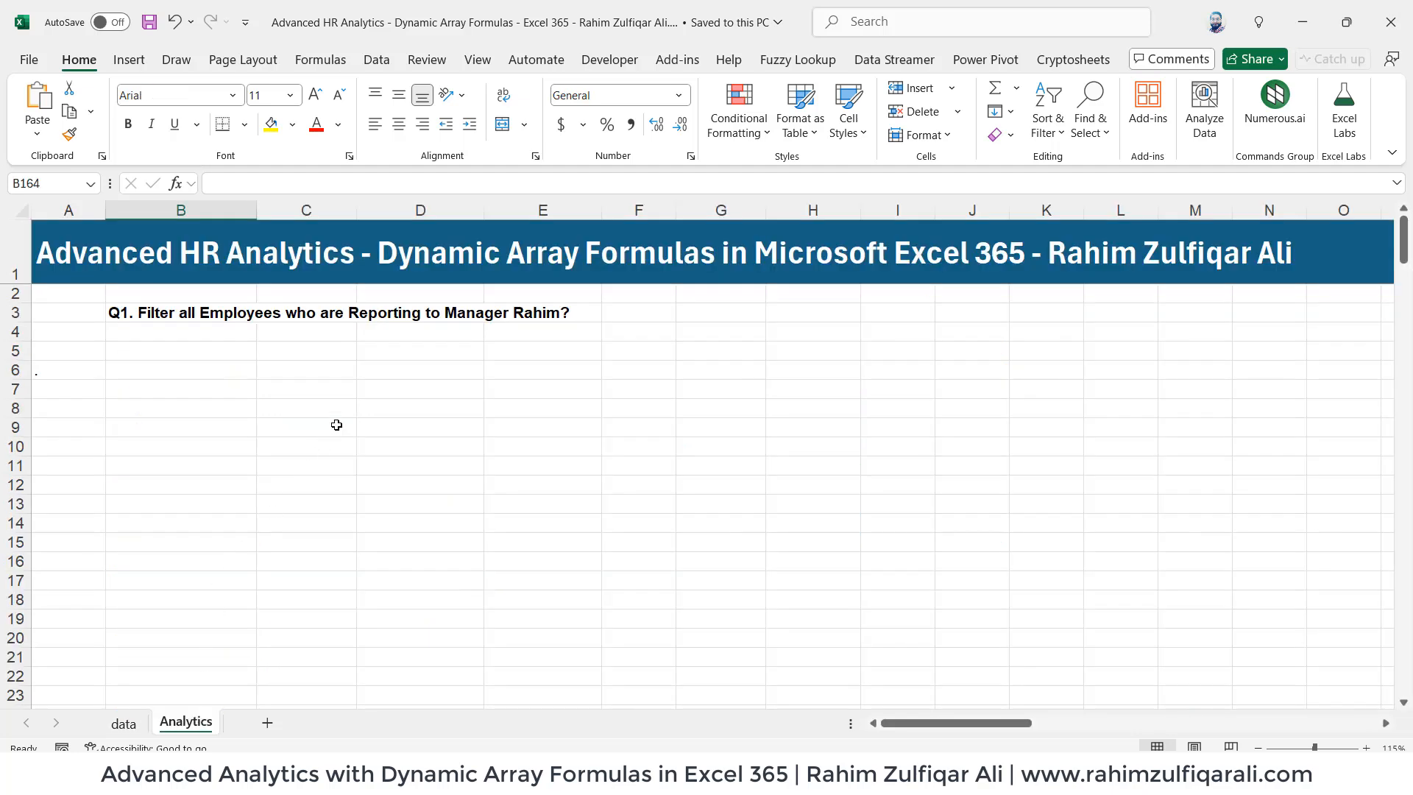
pyautogui.scroll(-8, 334, 423)
pyautogui.scroll(-5, 336, 424)
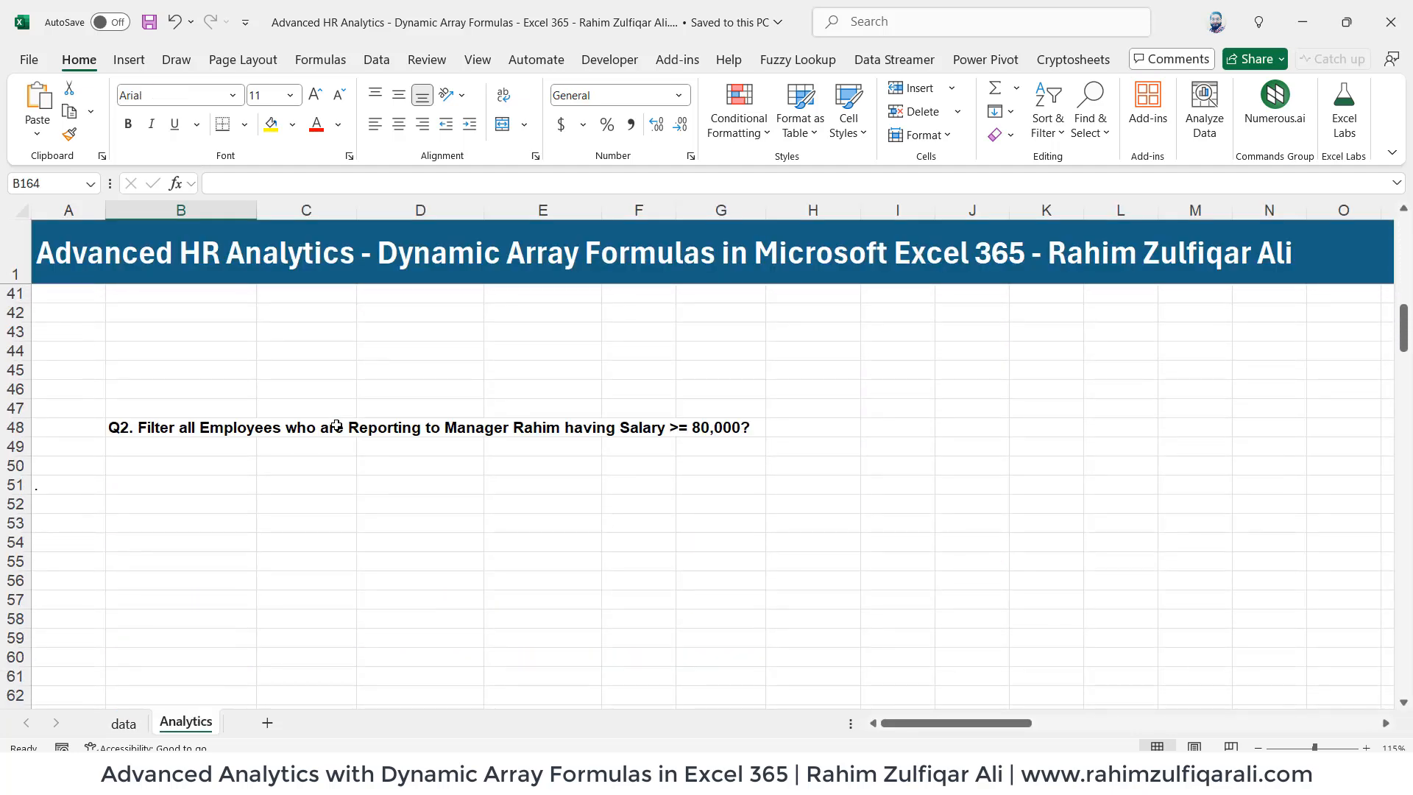
# - Examine each column of the employee table on the data sheet, from ID through Salary to Manager
pyautogui.click(123, 723)
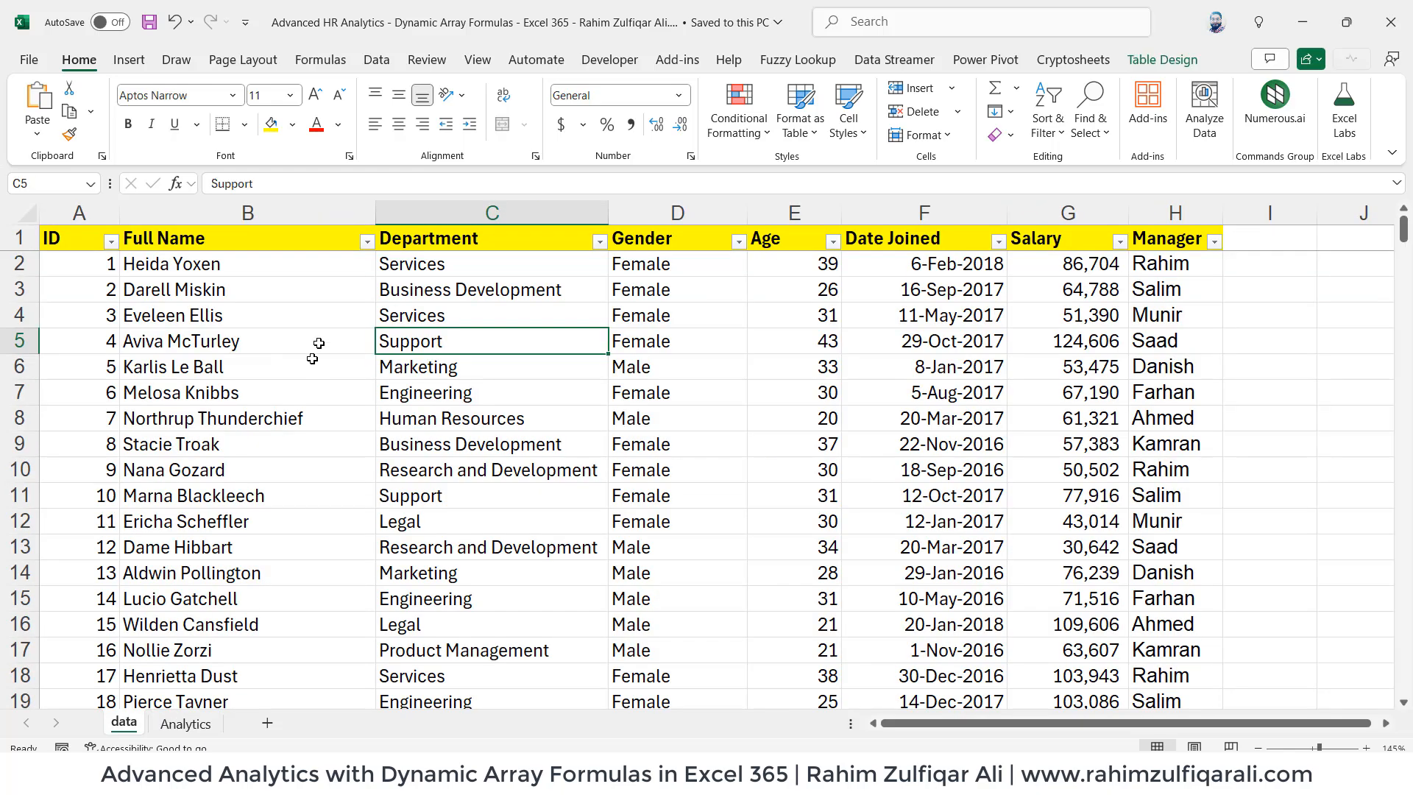
pyautogui.click(261, 258)
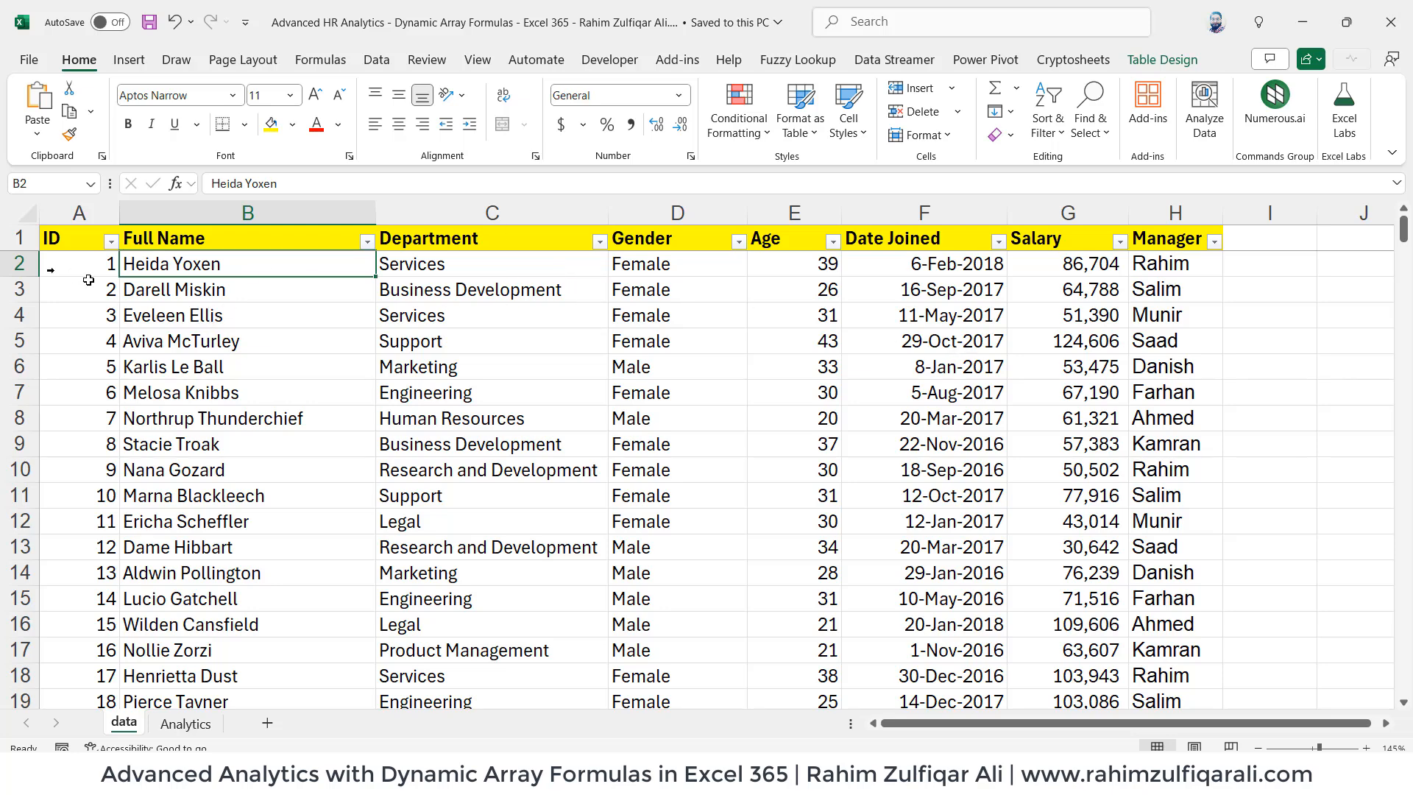
pyautogui.click(70, 243)
pyautogui.moveTo(70, 262); pyautogui.dragTo(110, 651)
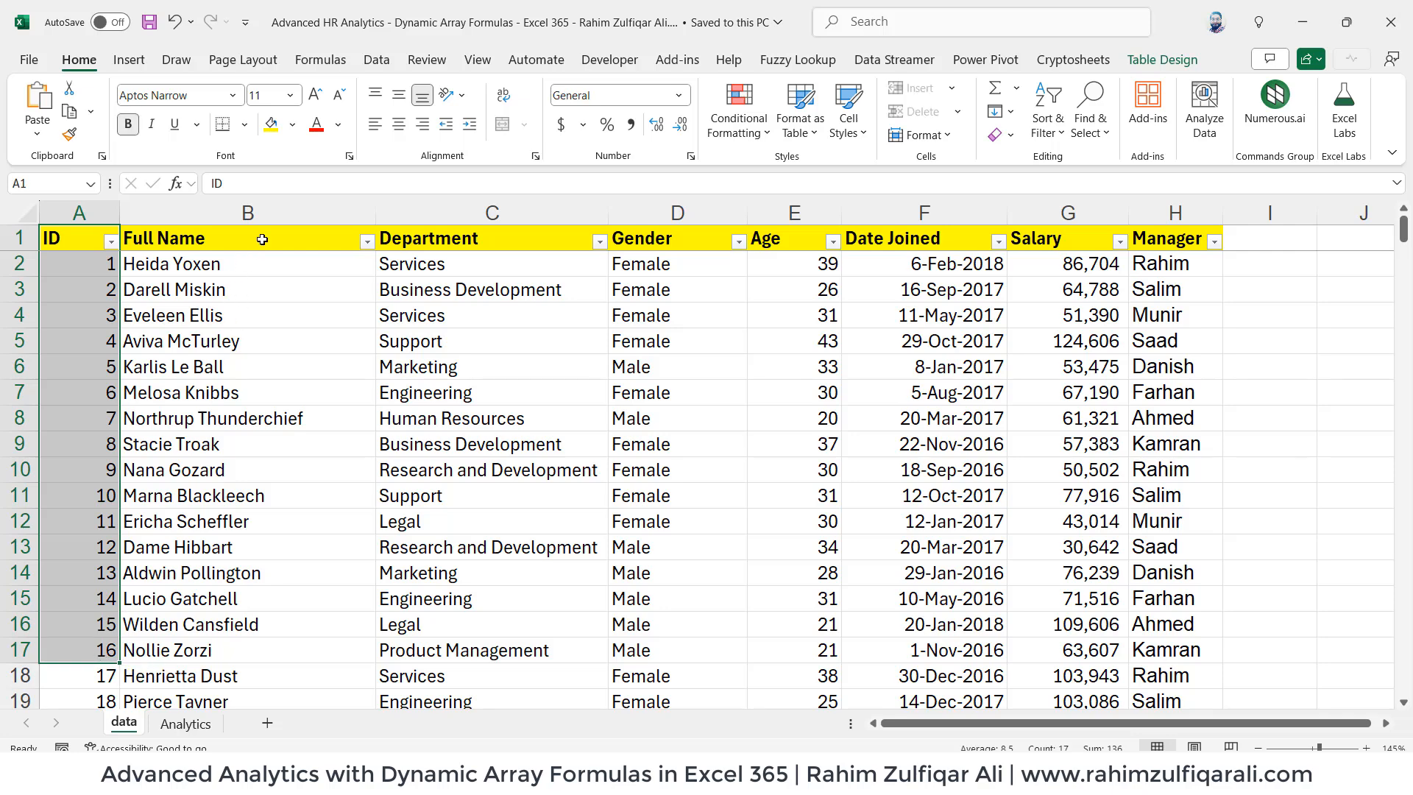
pyautogui.moveTo(263, 237); pyautogui.dragTo(324, 572)
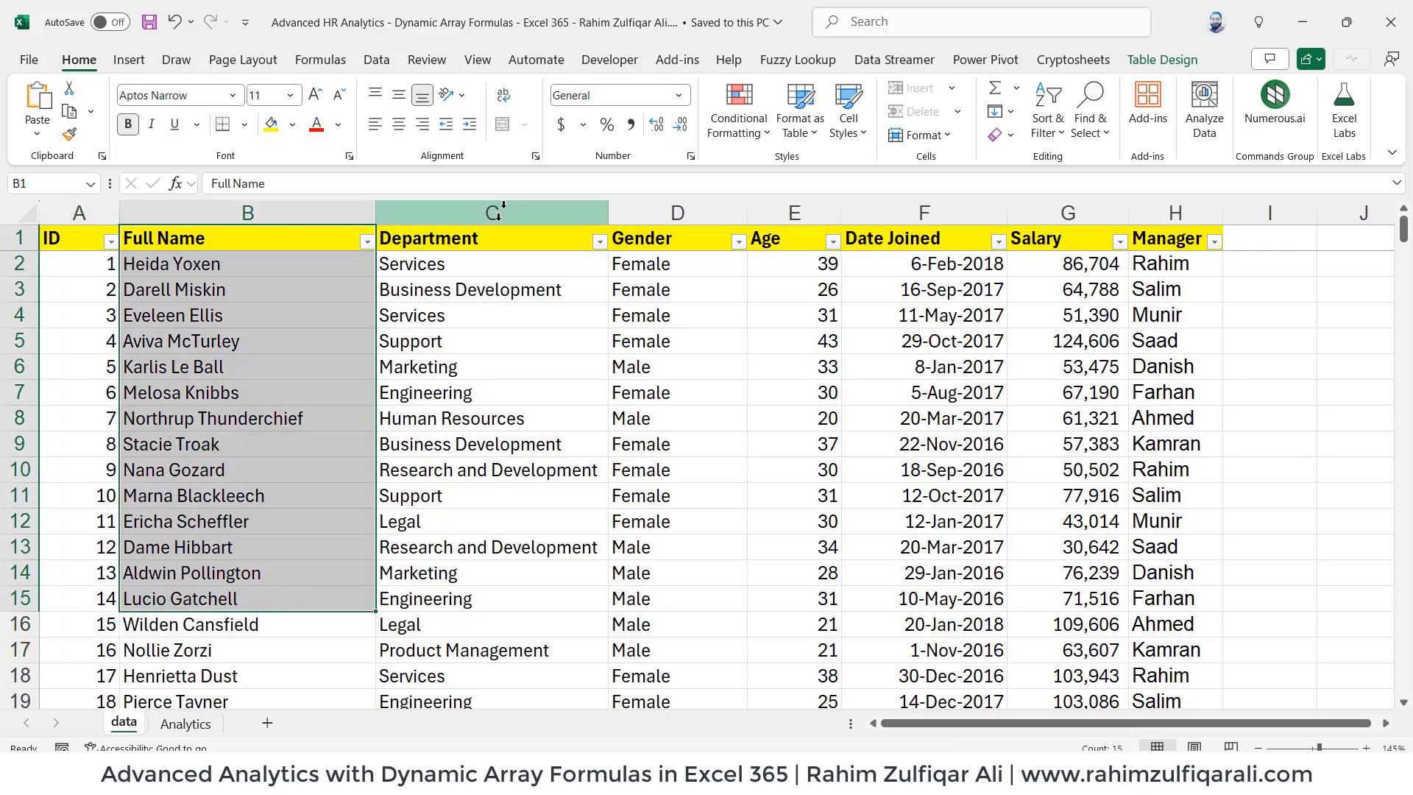
pyautogui.moveTo(496, 242); pyautogui.dragTo(571, 596)
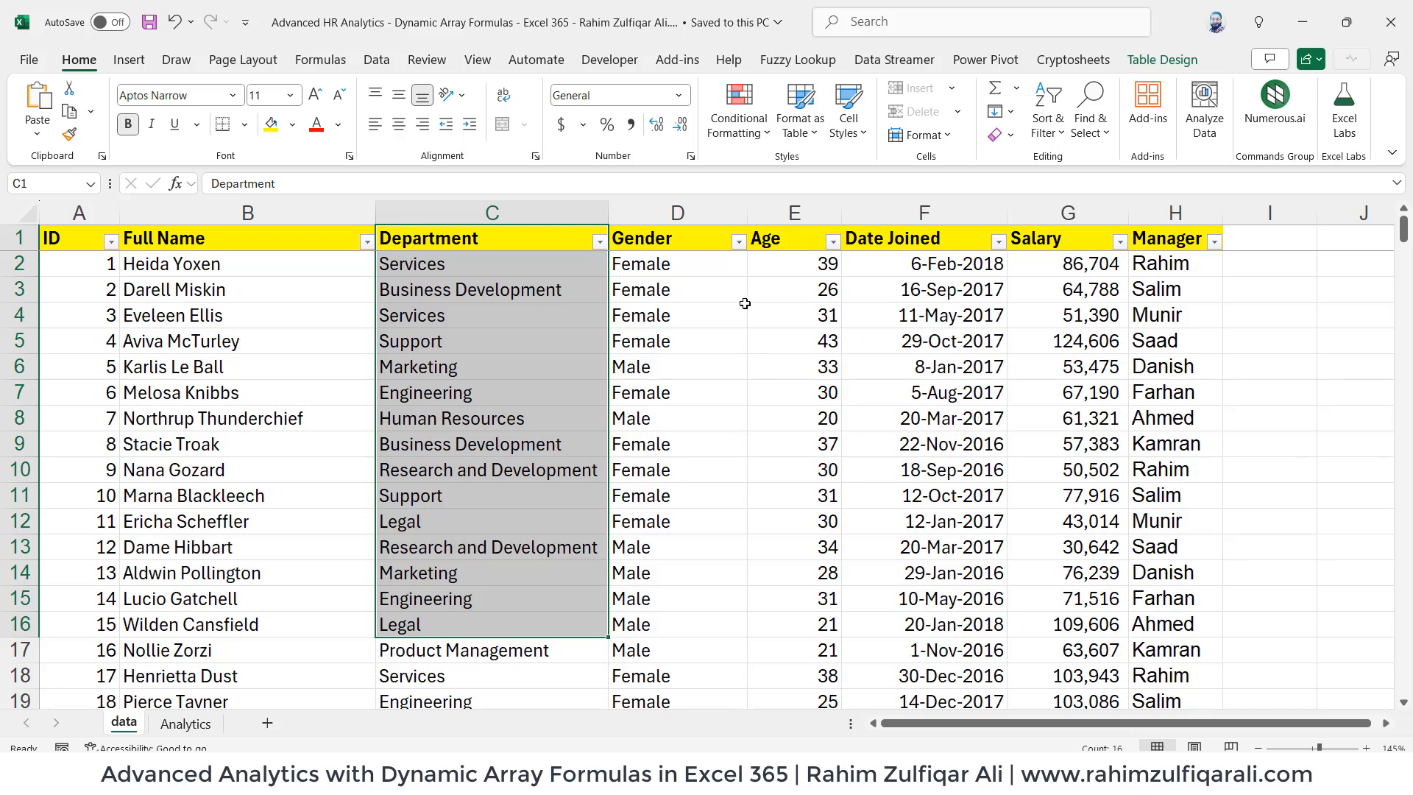
pyautogui.moveTo(698, 243); pyautogui.dragTo(705, 615)
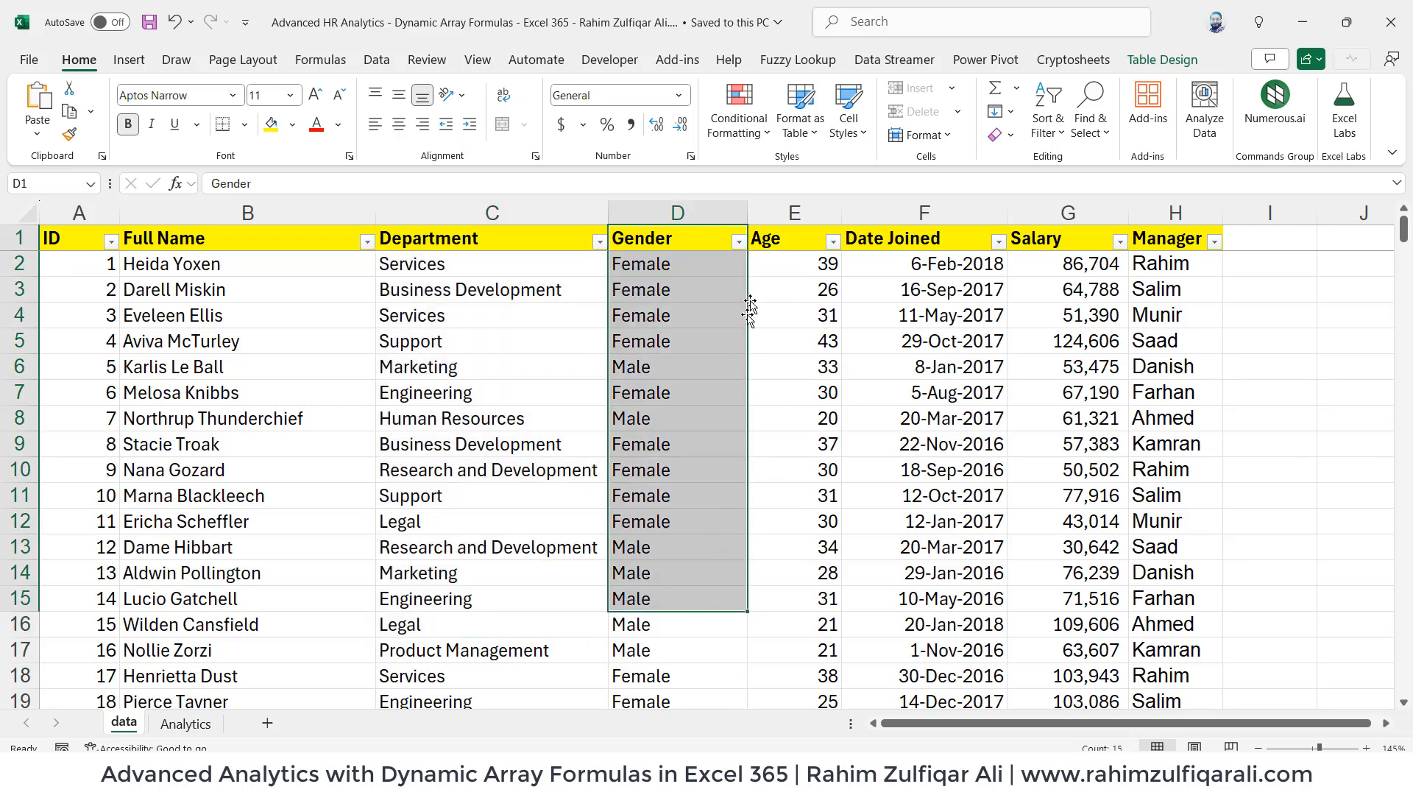
pyautogui.moveTo(778, 239); pyautogui.dragTo(809, 677)
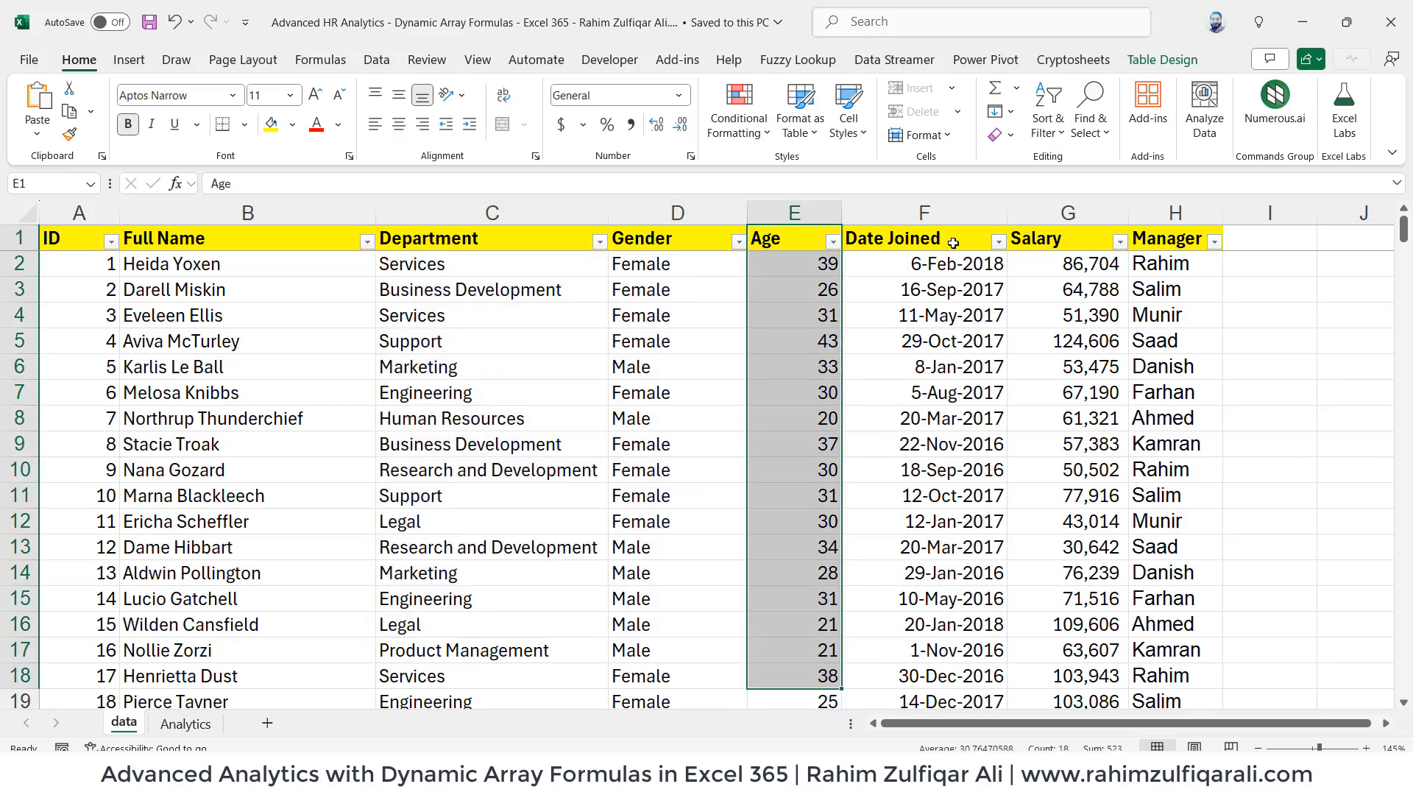
pyautogui.moveTo(956, 246); pyautogui.dragTo(929, 639)
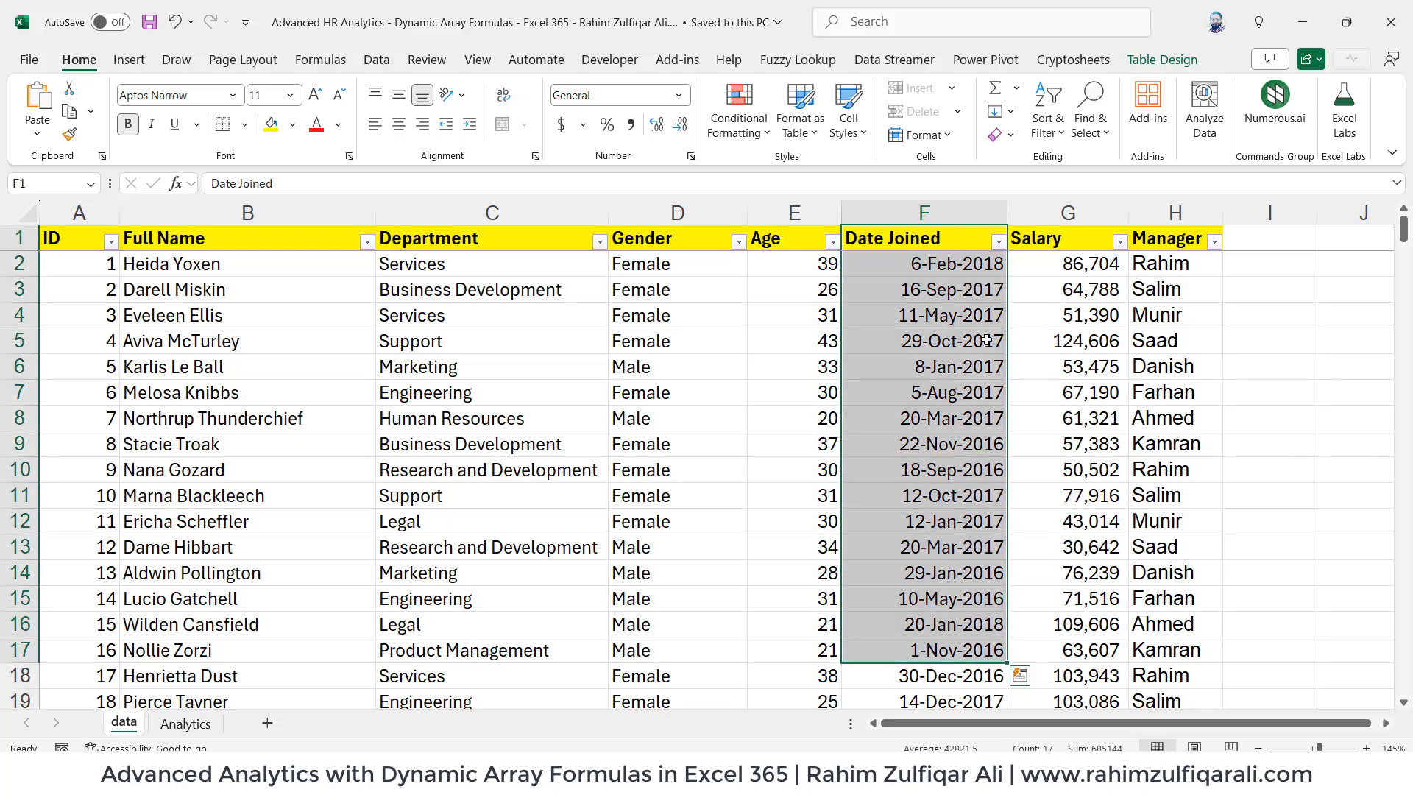
pyautogui.click(935, 269)
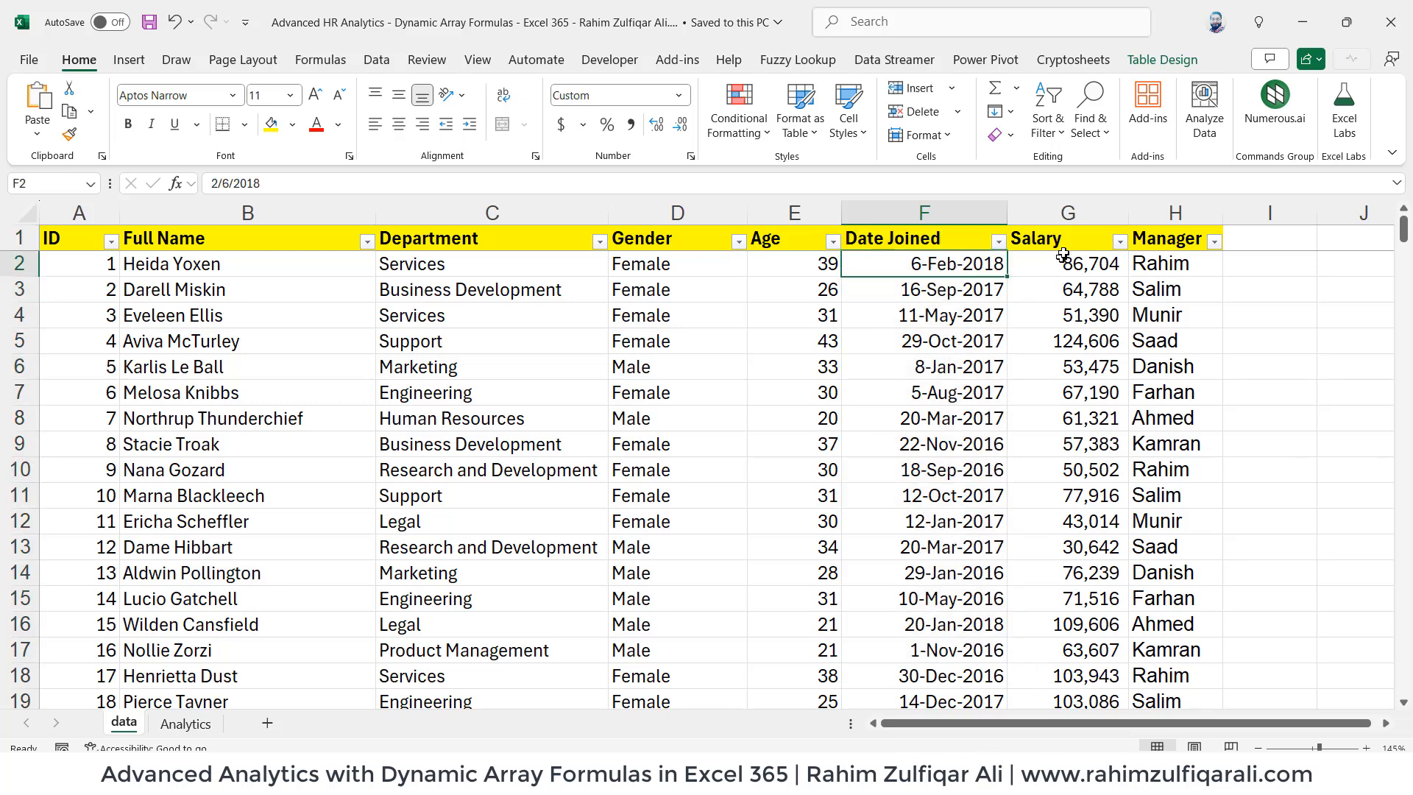
pyautogui.moveTo(1063, 243); pyautogui.dragTo(1082, 677)
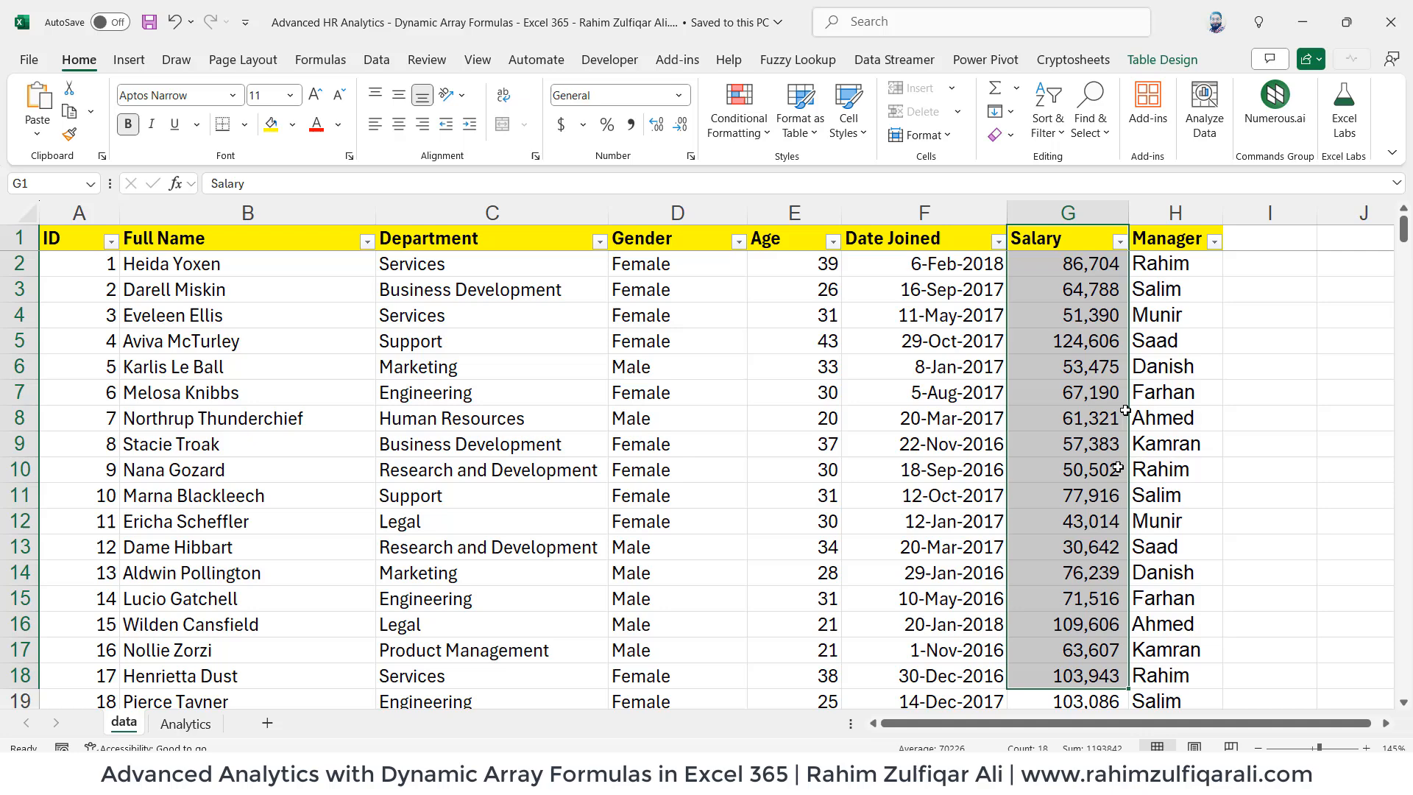
pyautogui.click(1174, 317)
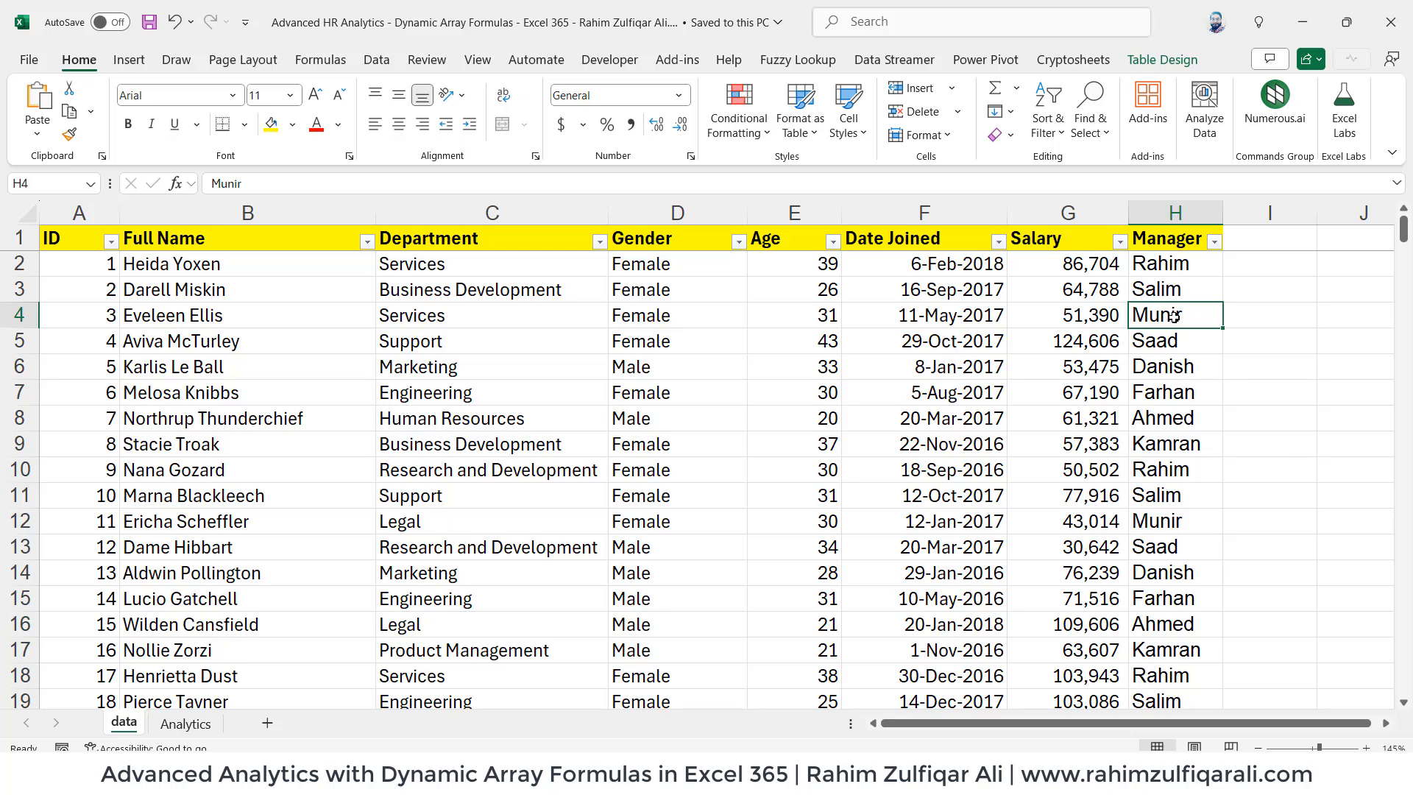
pyautogui.click(717, 317)
pyautogui.click(1145, 319)
# - Revisit the employee data, return to Q1 on the Analytics sheet and select cell B6 beneath it
pyautogui.click(185, 723)
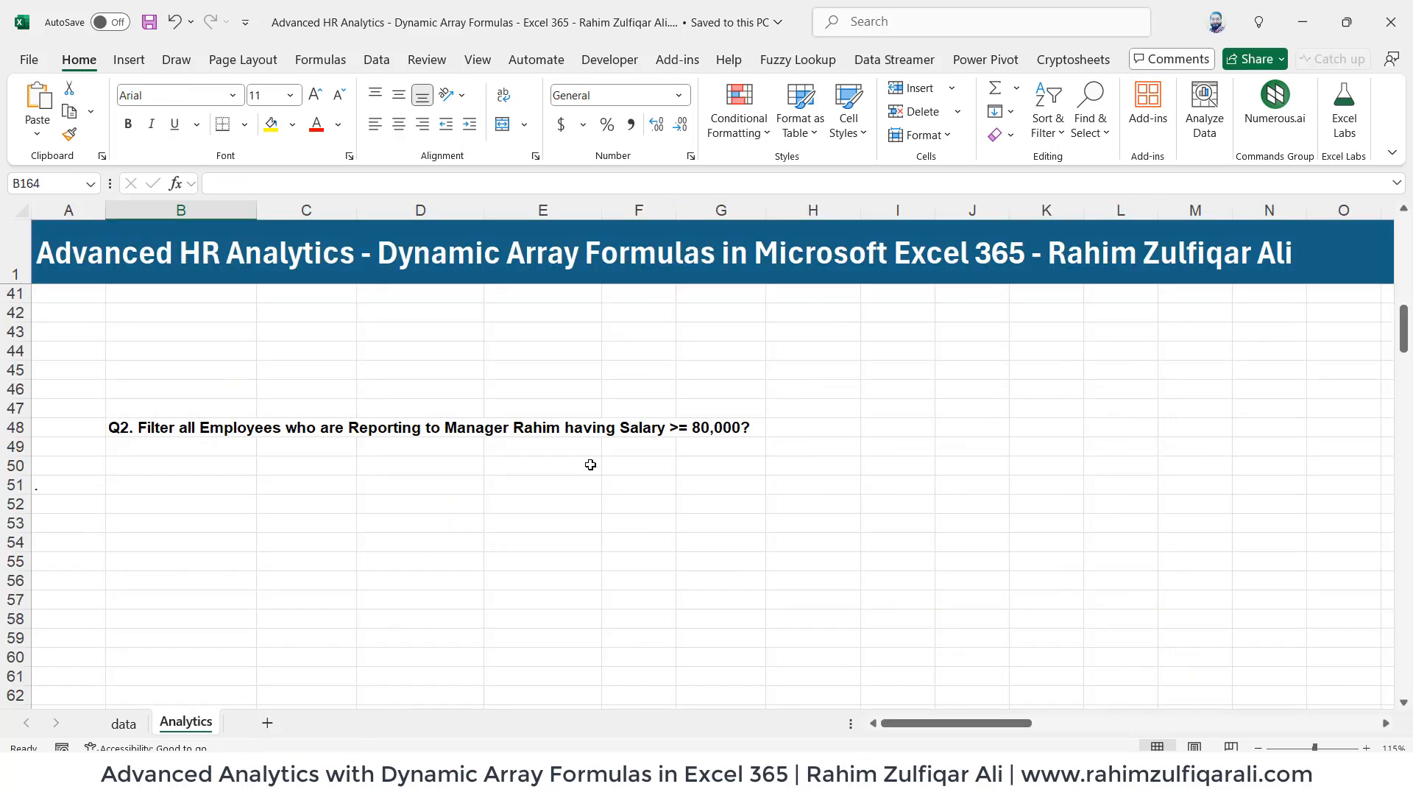
pyautogui.scroll(13, 590, 464)
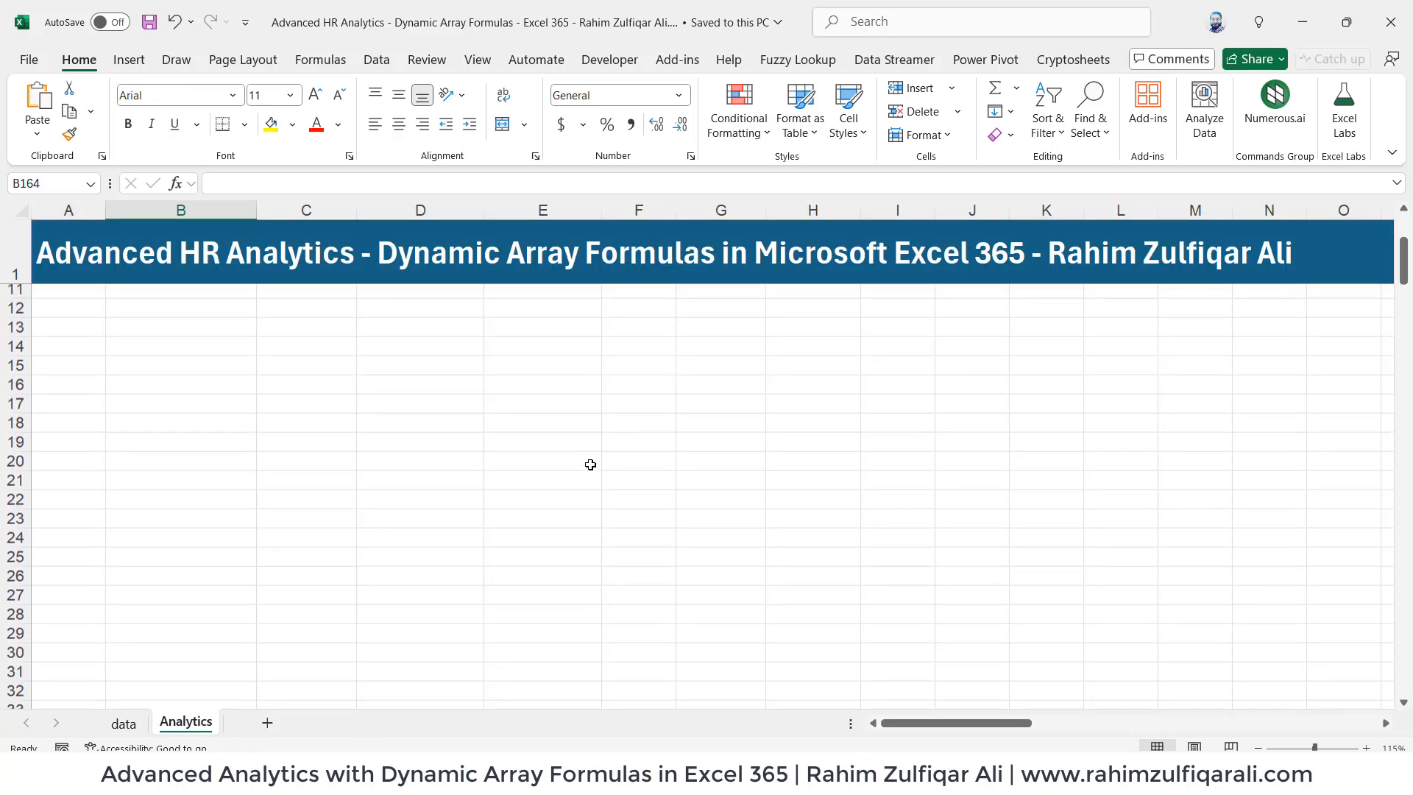
pyautogui.click(124, 723)
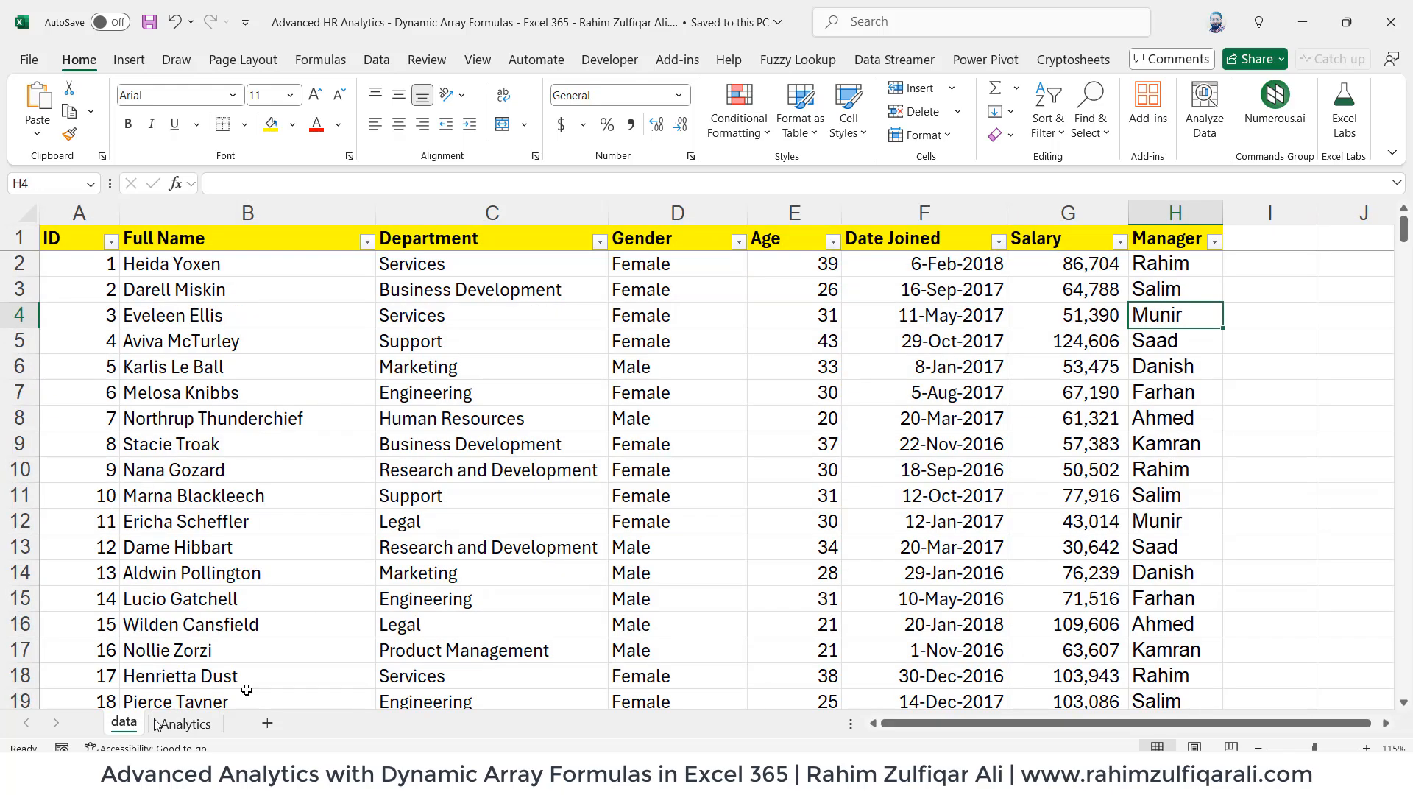
pyautogui.click(669, 410)
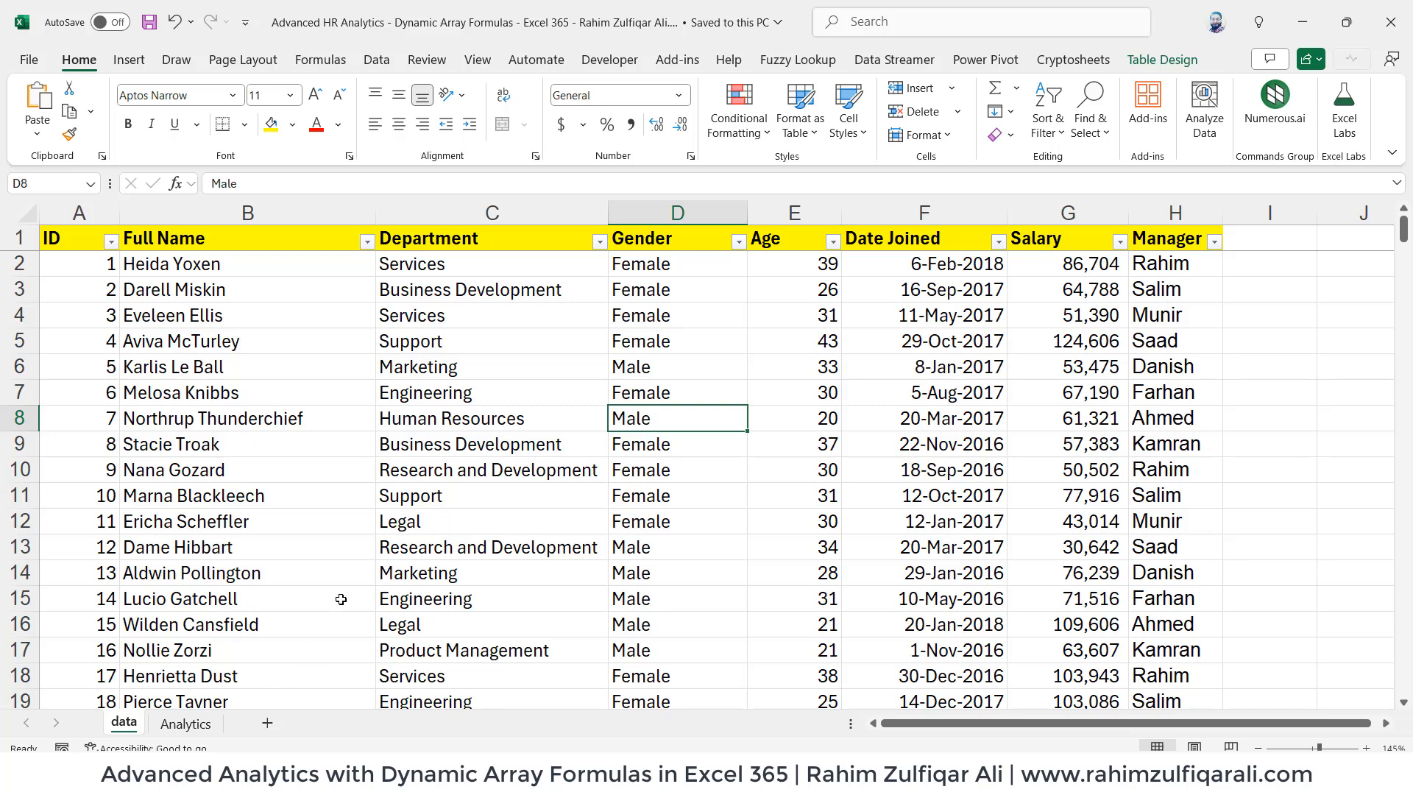
pyautogui.click(324, 523)
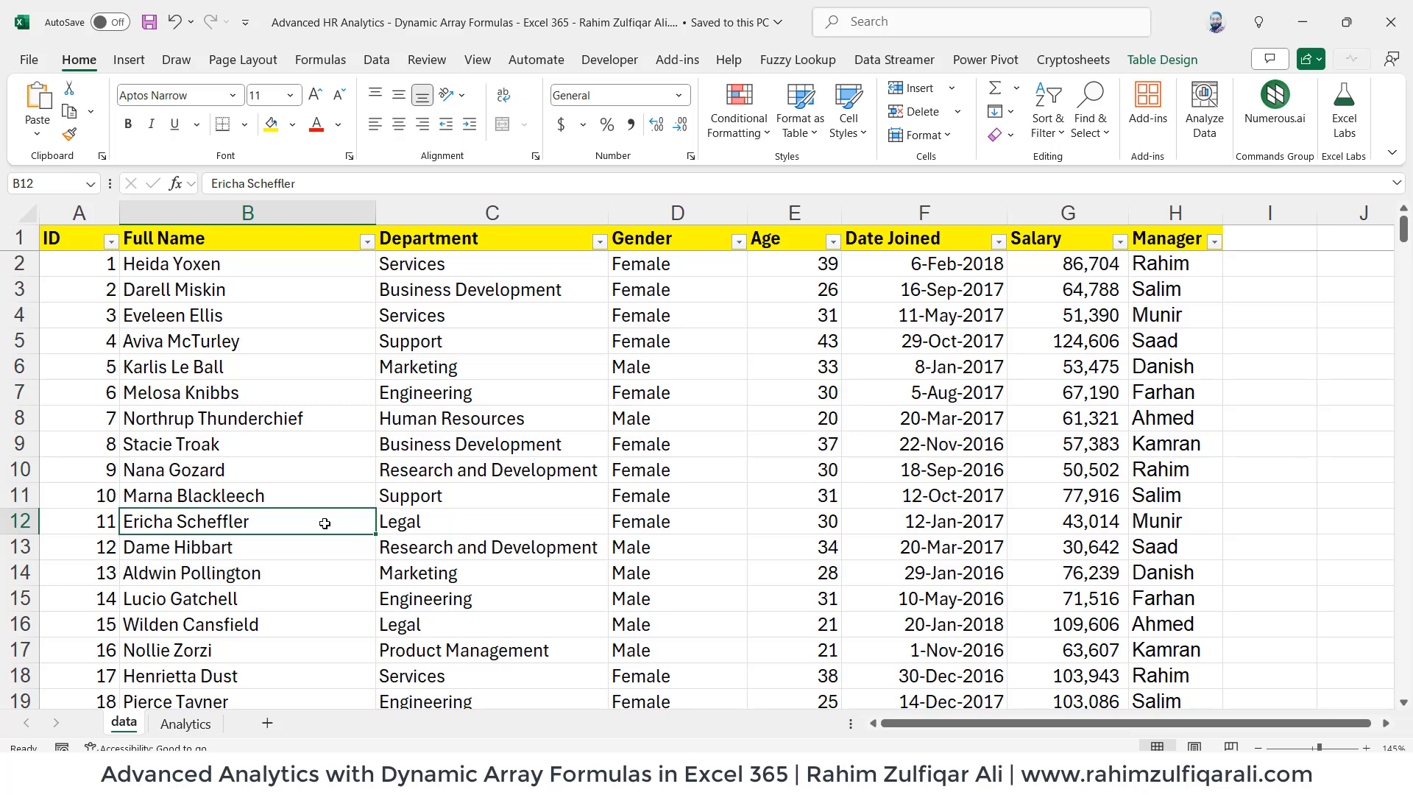
pyautogui.click(186, 724)
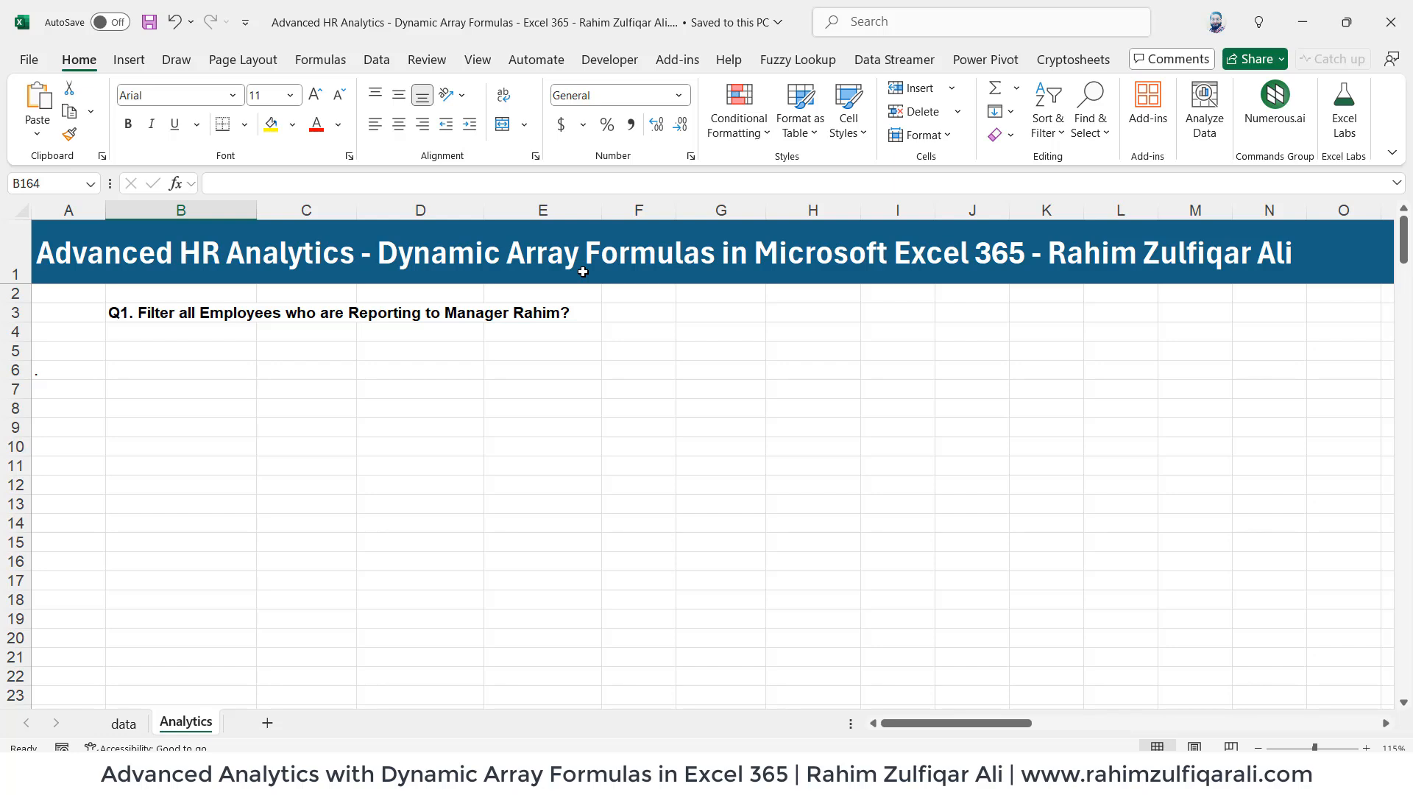
pyautogui.click(210, 369)
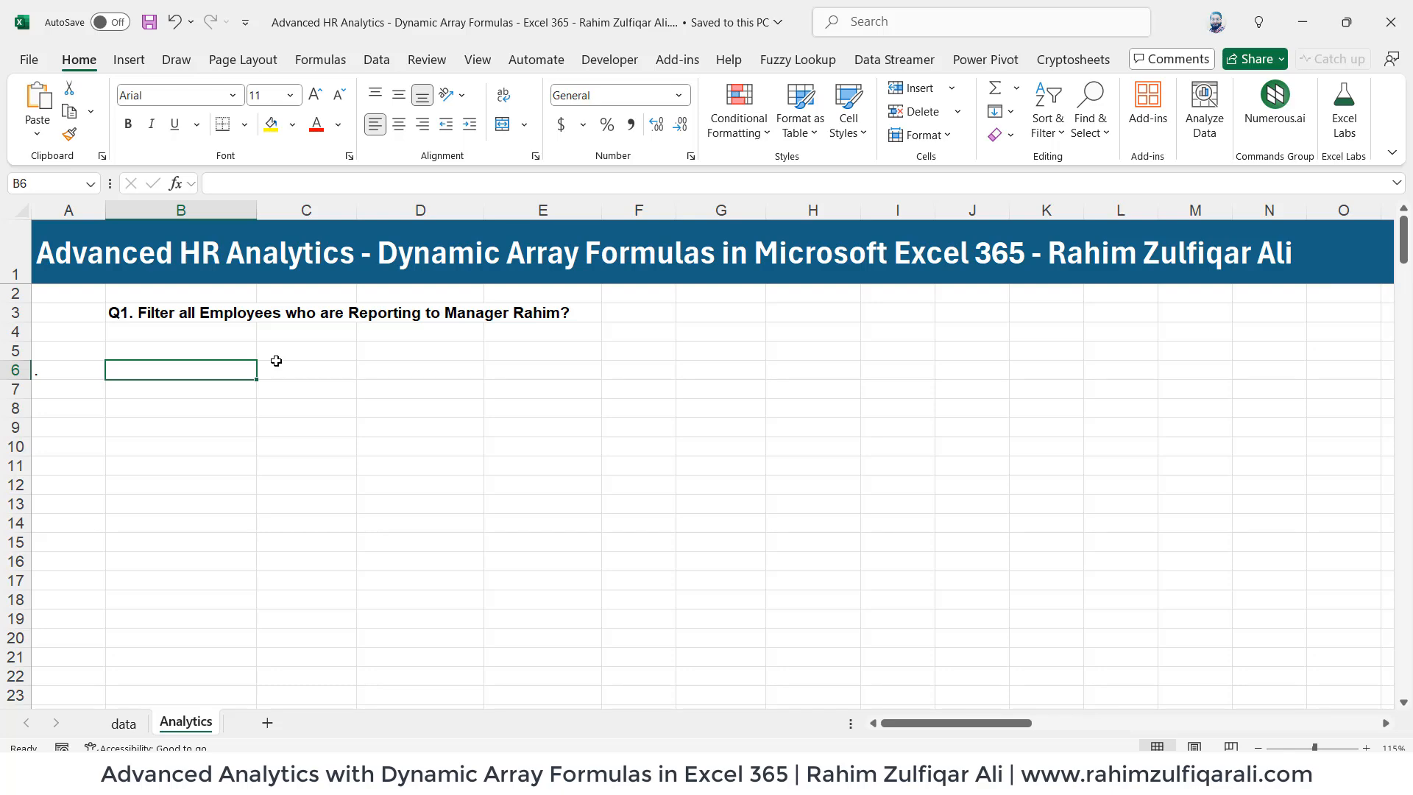
# - Select the whole employee table on the data sheet and check its assigned table name
pyautogui.hotkey('ctrl', 'pageup')
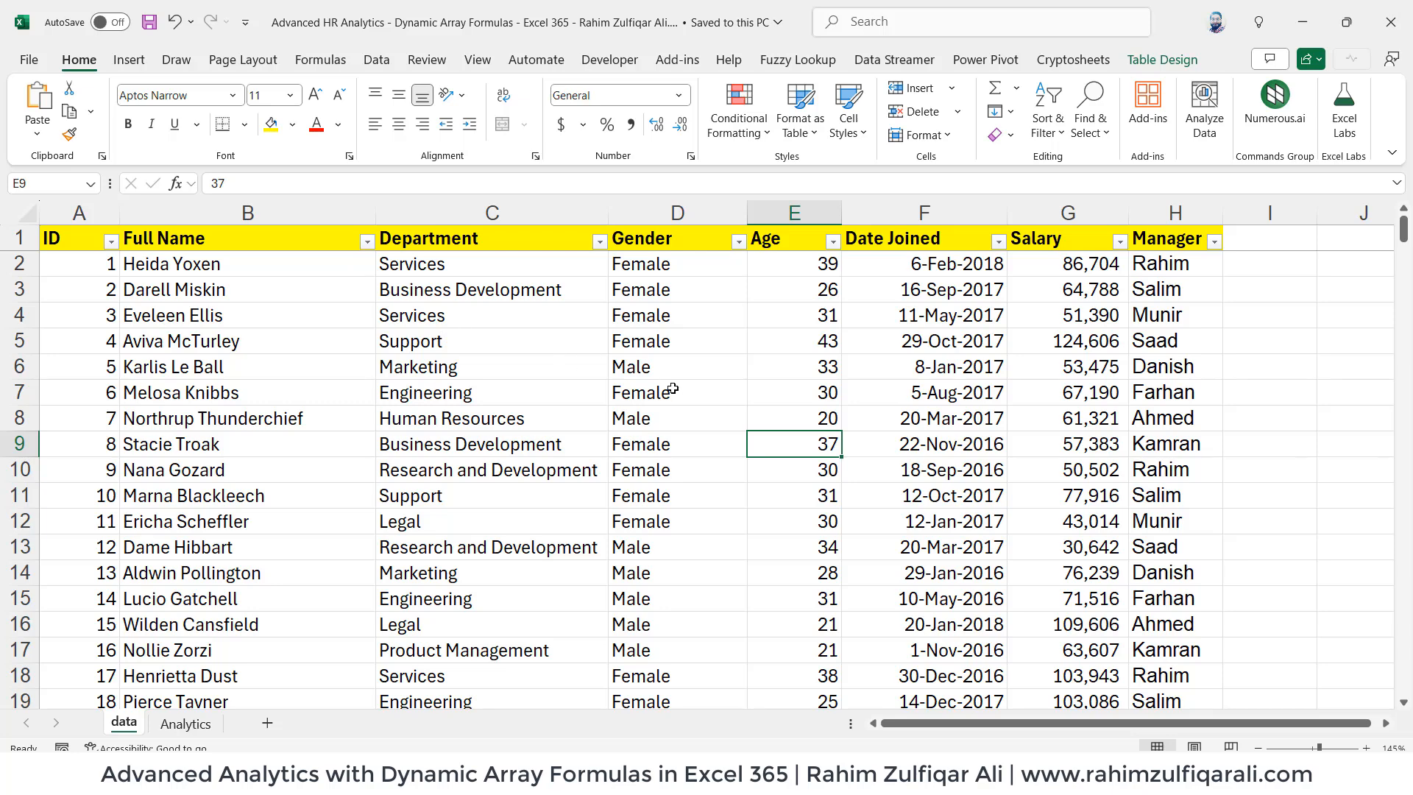
pyautogui.click(371, 314)
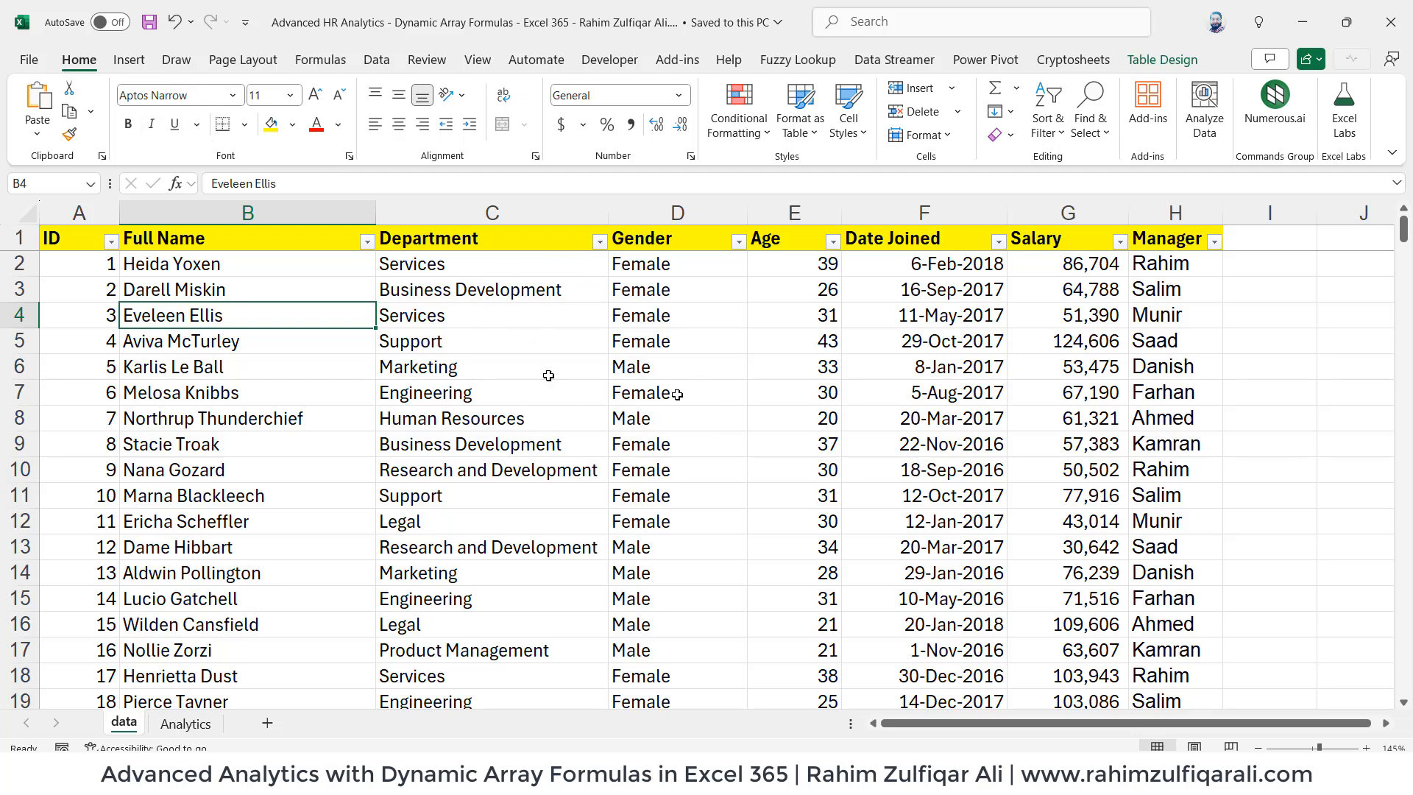
pyautogui.press('Right')
pyautogui.press('Down')
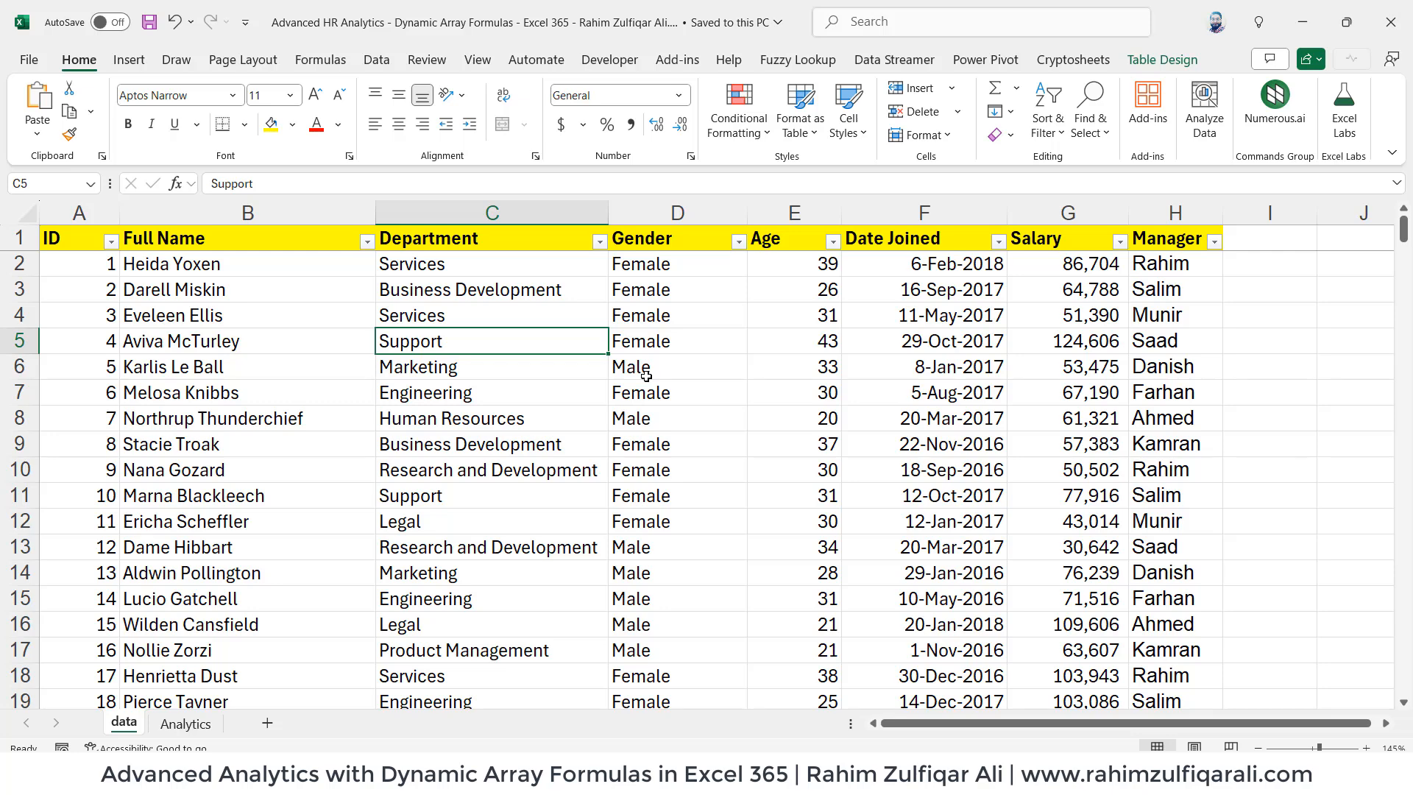
pyautogui.hotkey('ctrl', 'a')
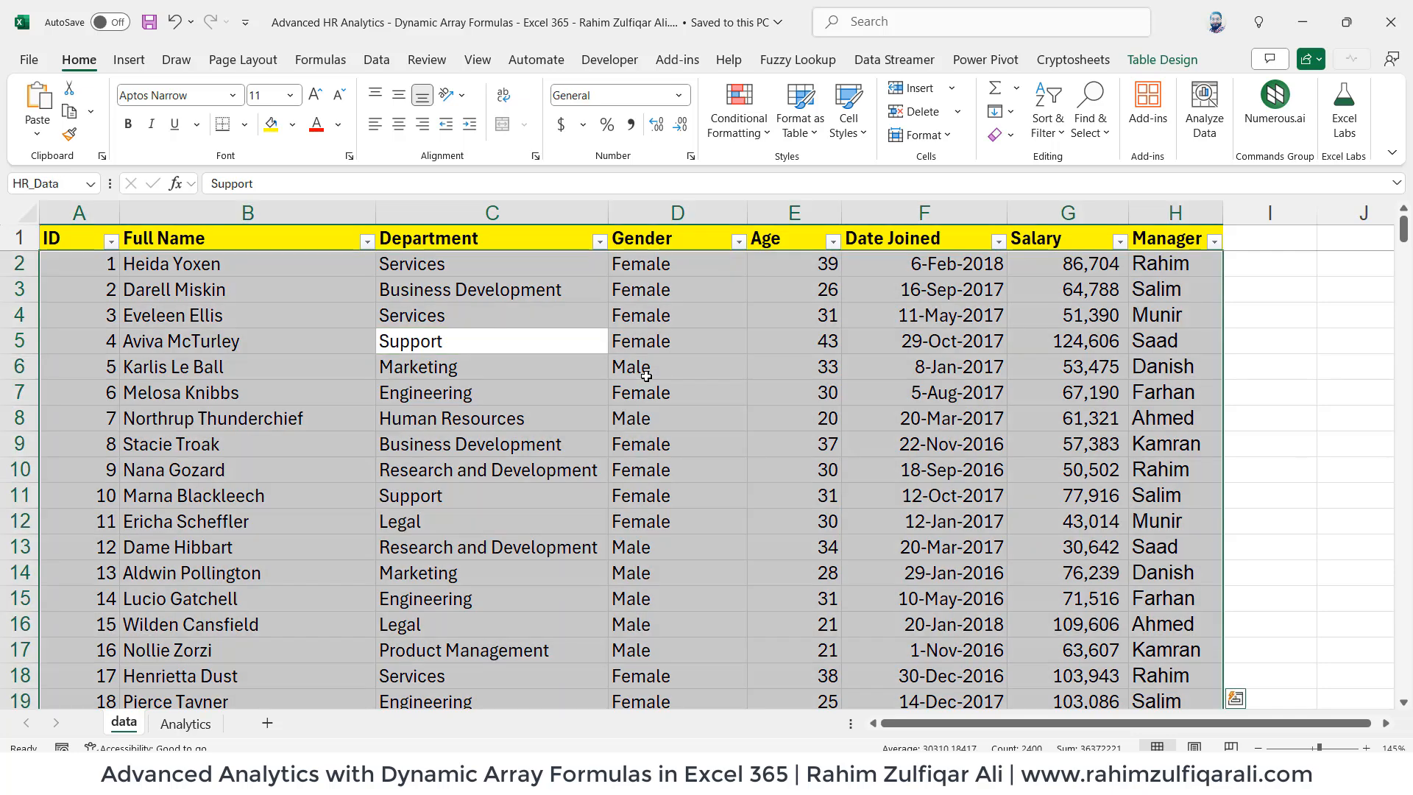
pyautogui.click(129, 60)
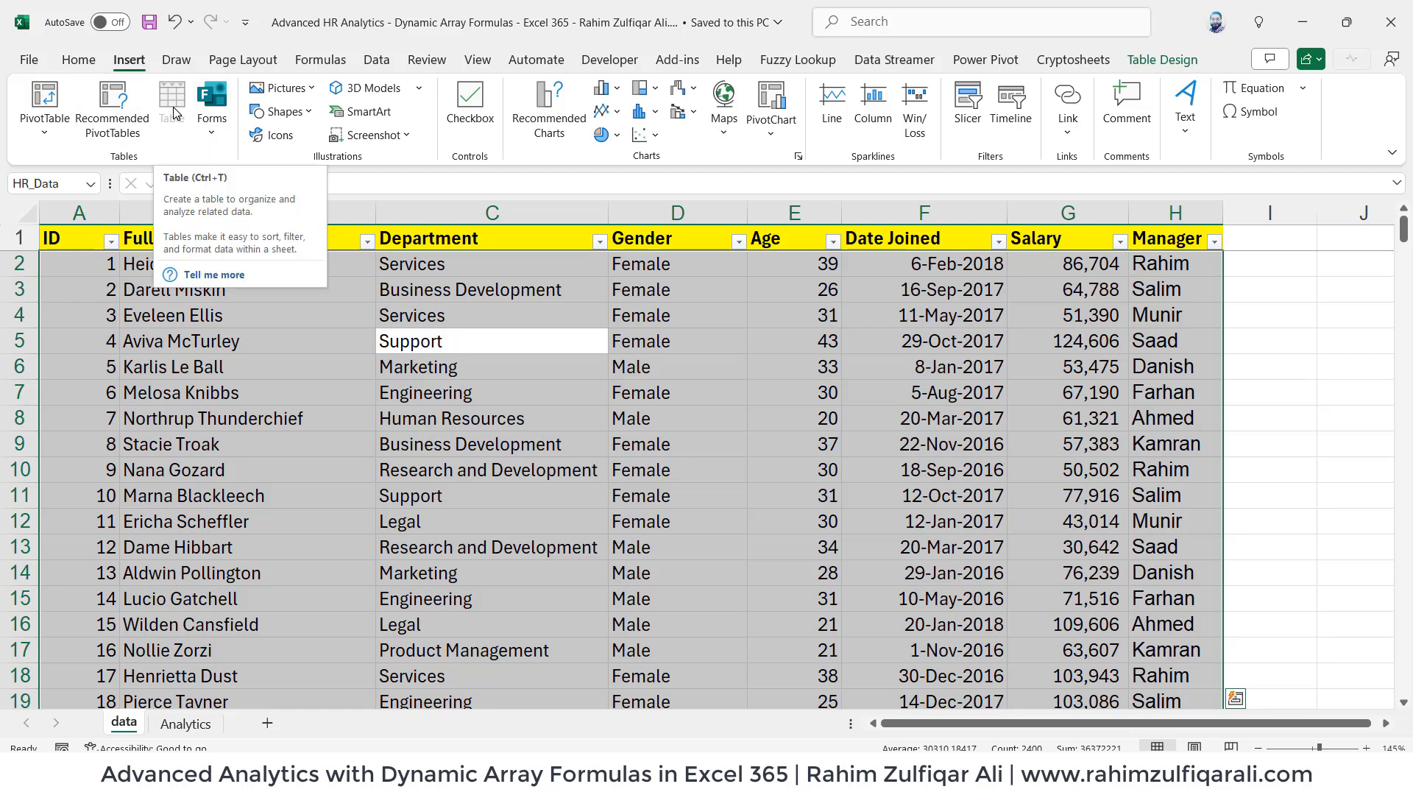
pyautogui.click(637, 362)
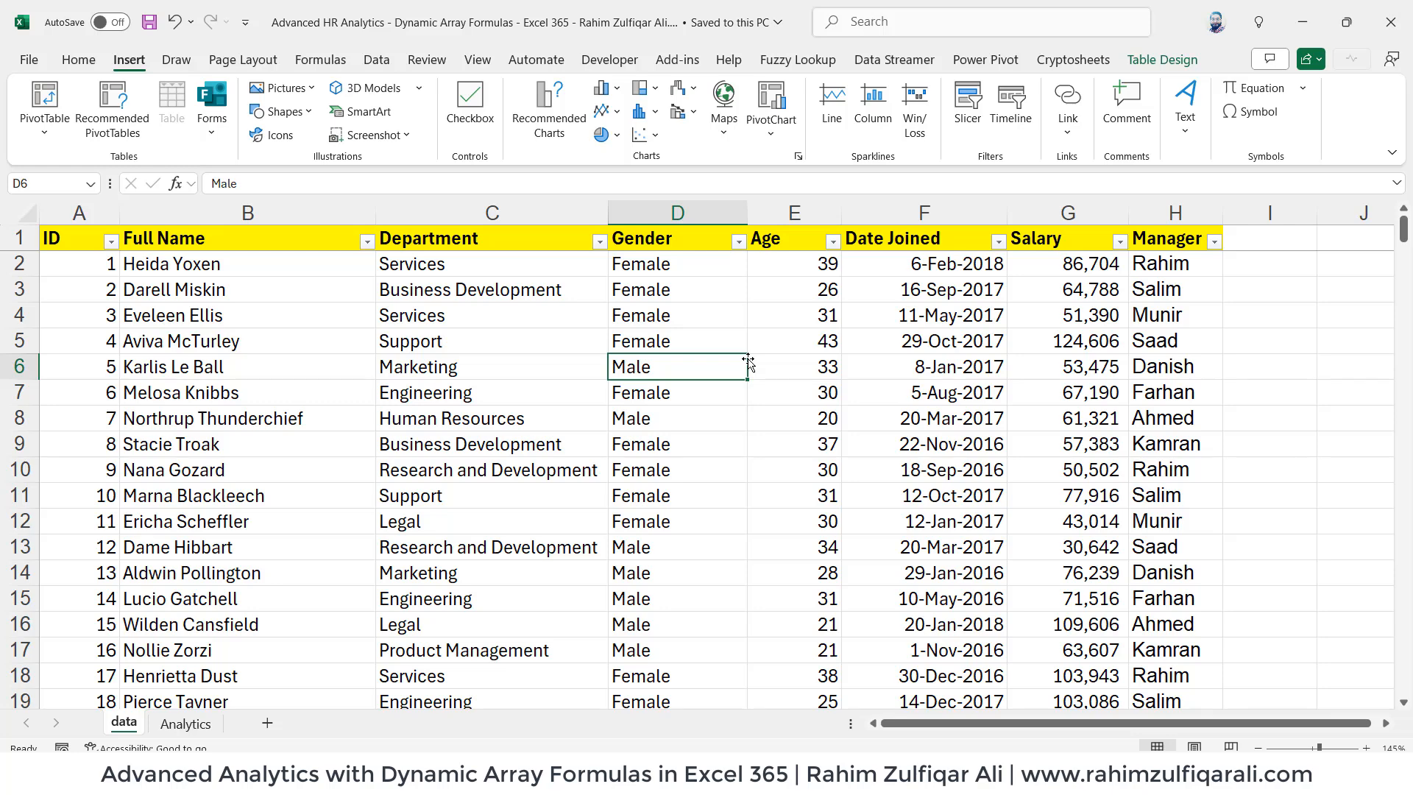
pyautogui.click(912, 278)
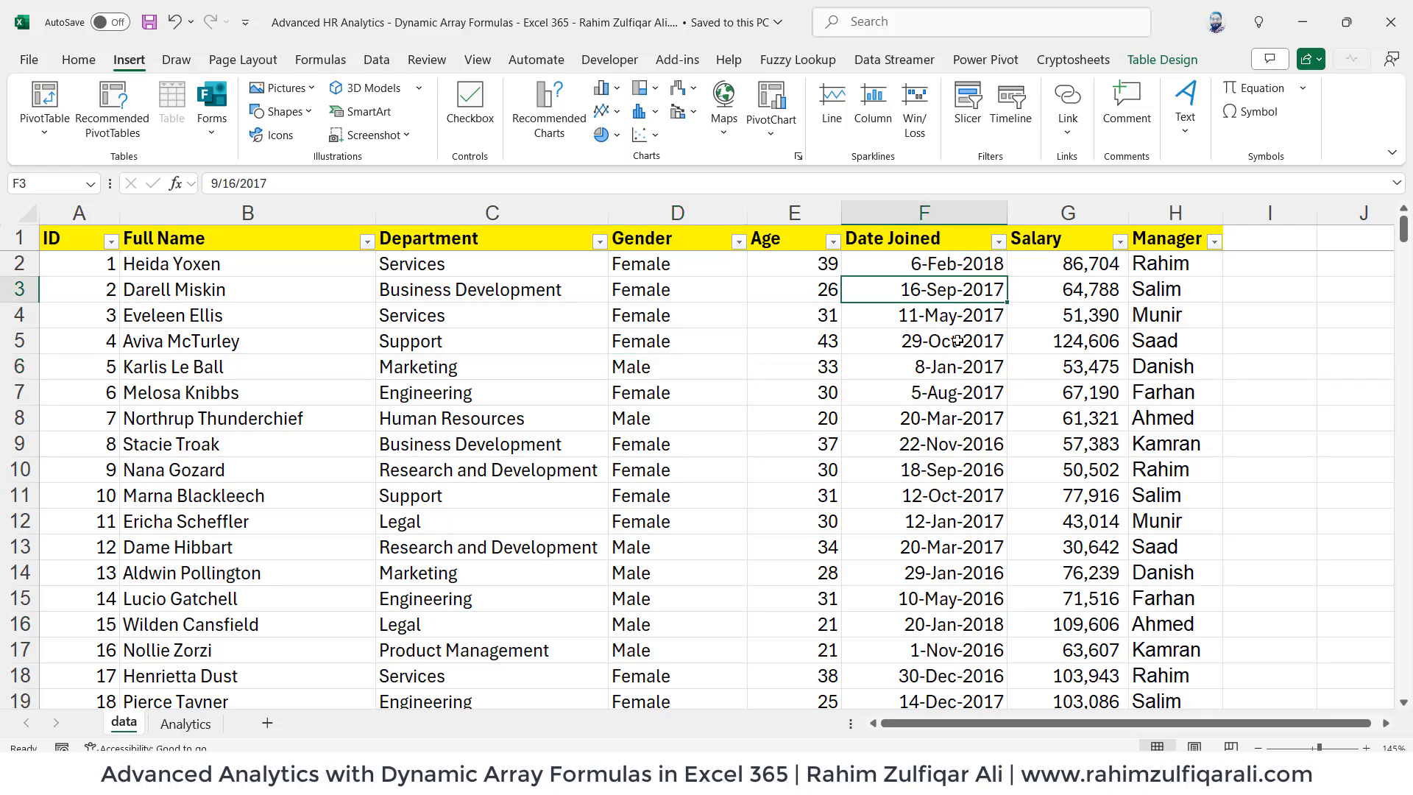
pyautogui.click(1144, 62)
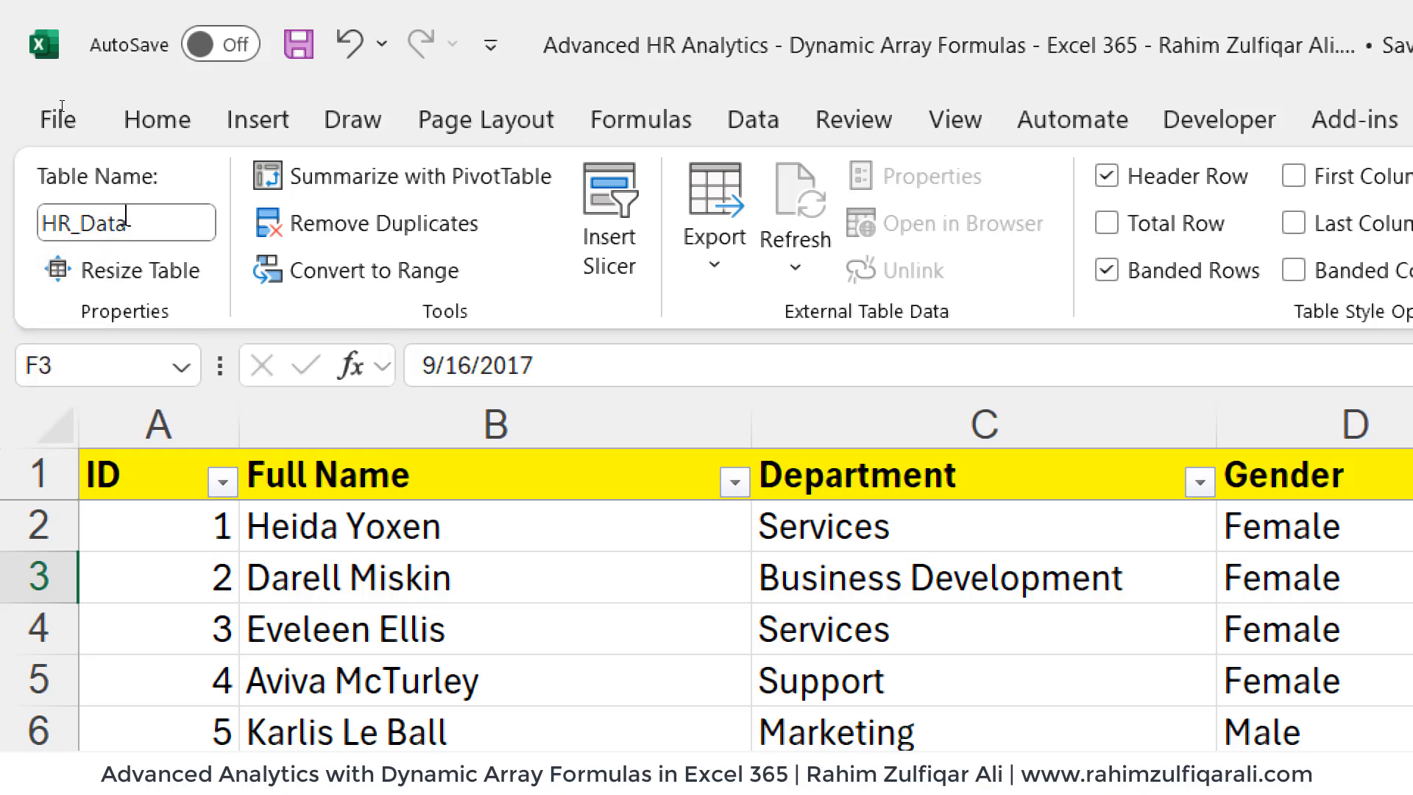
# - Start a FILTER formula in cell B6 of the Analytics sheet with the HR_Data table as its array
pyautogui.click(535, 540)
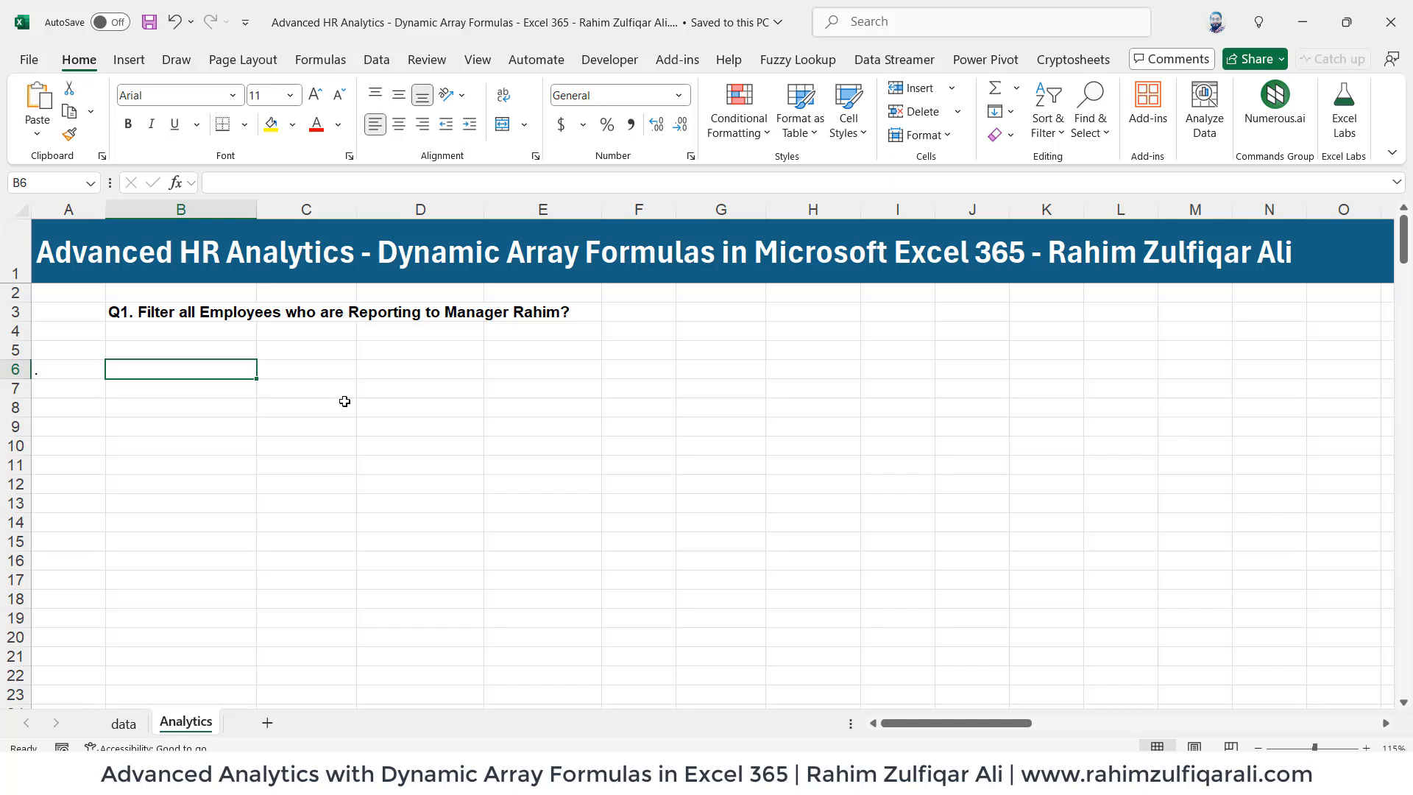
pyautogui.write('=')
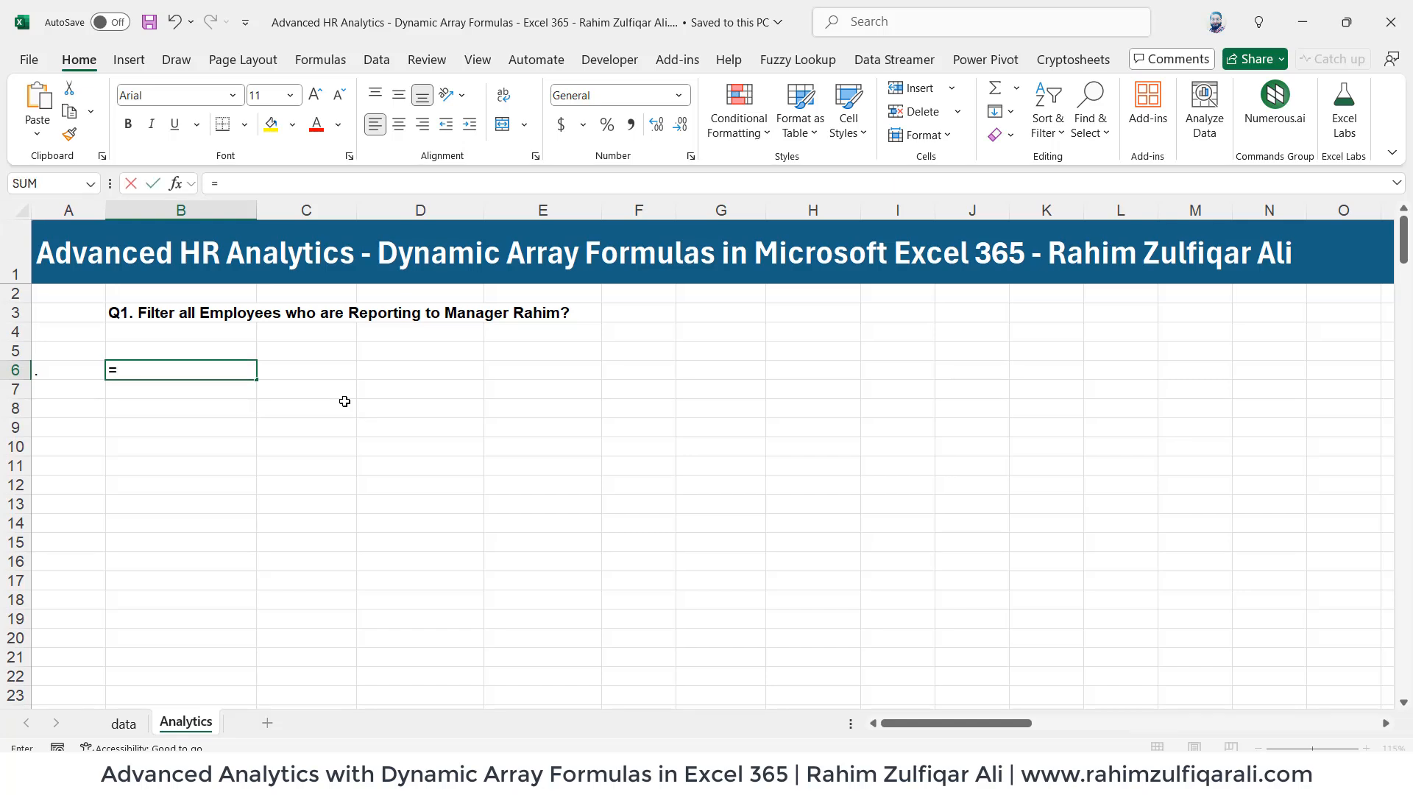
pyautogui.write('FIL')
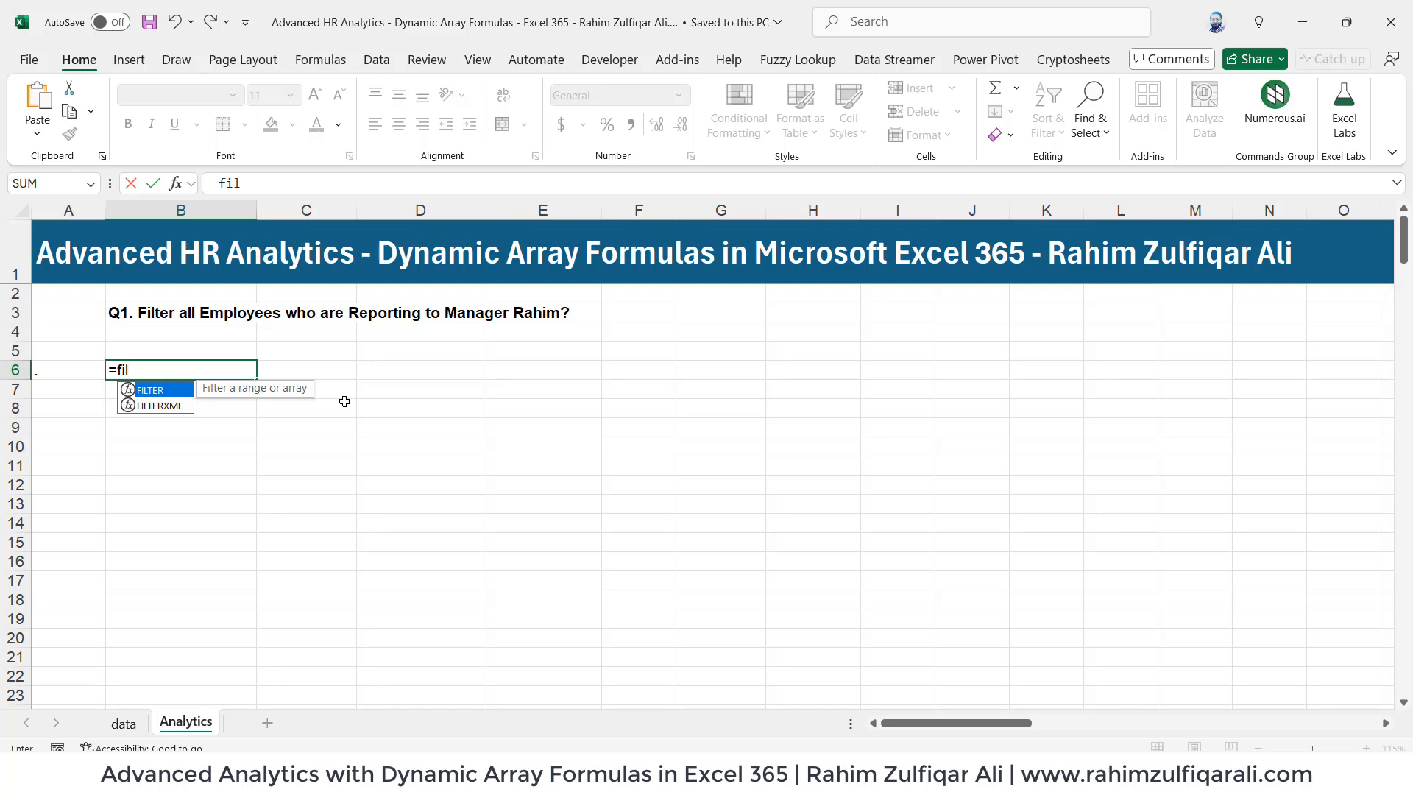
pyautogui.press('Tab')
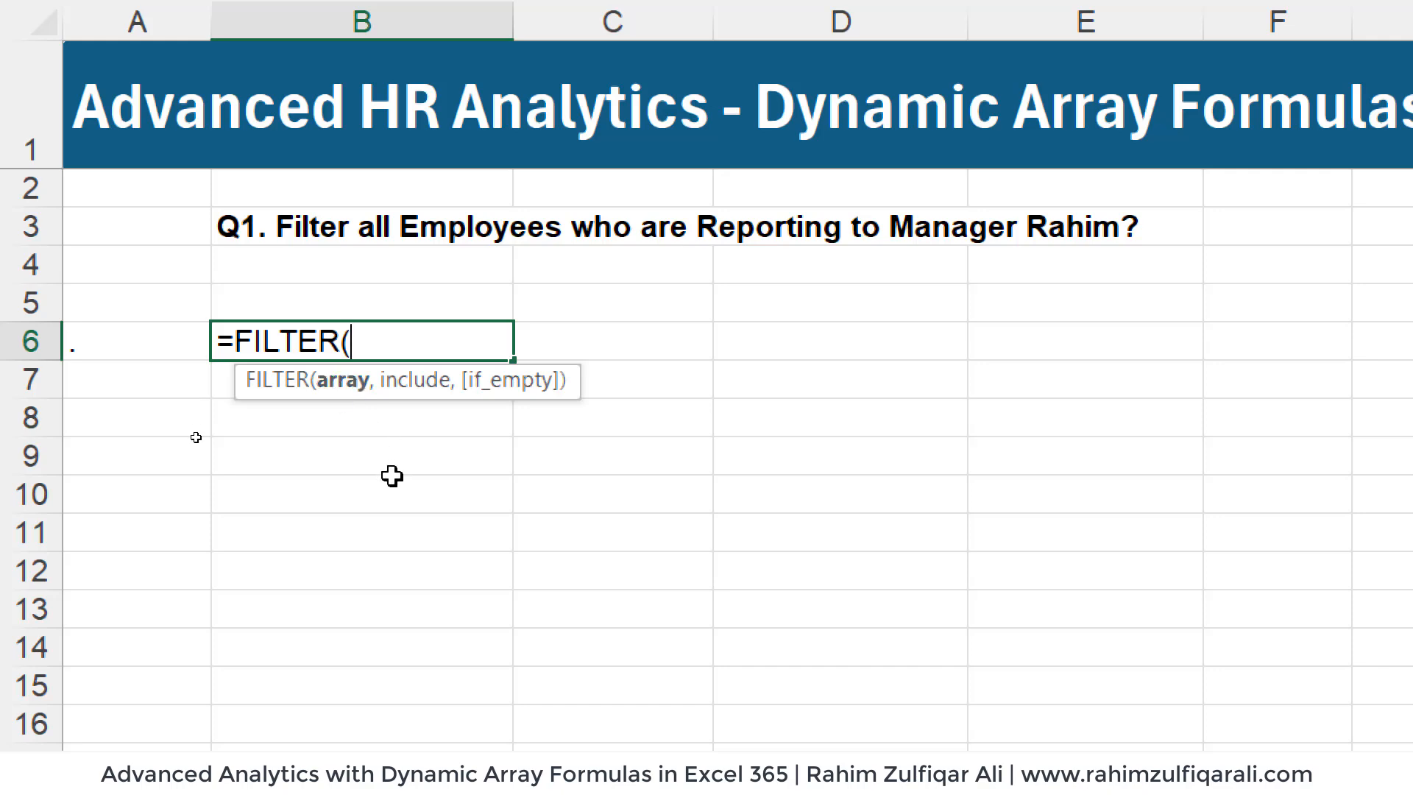
pyautogui.write('hr')
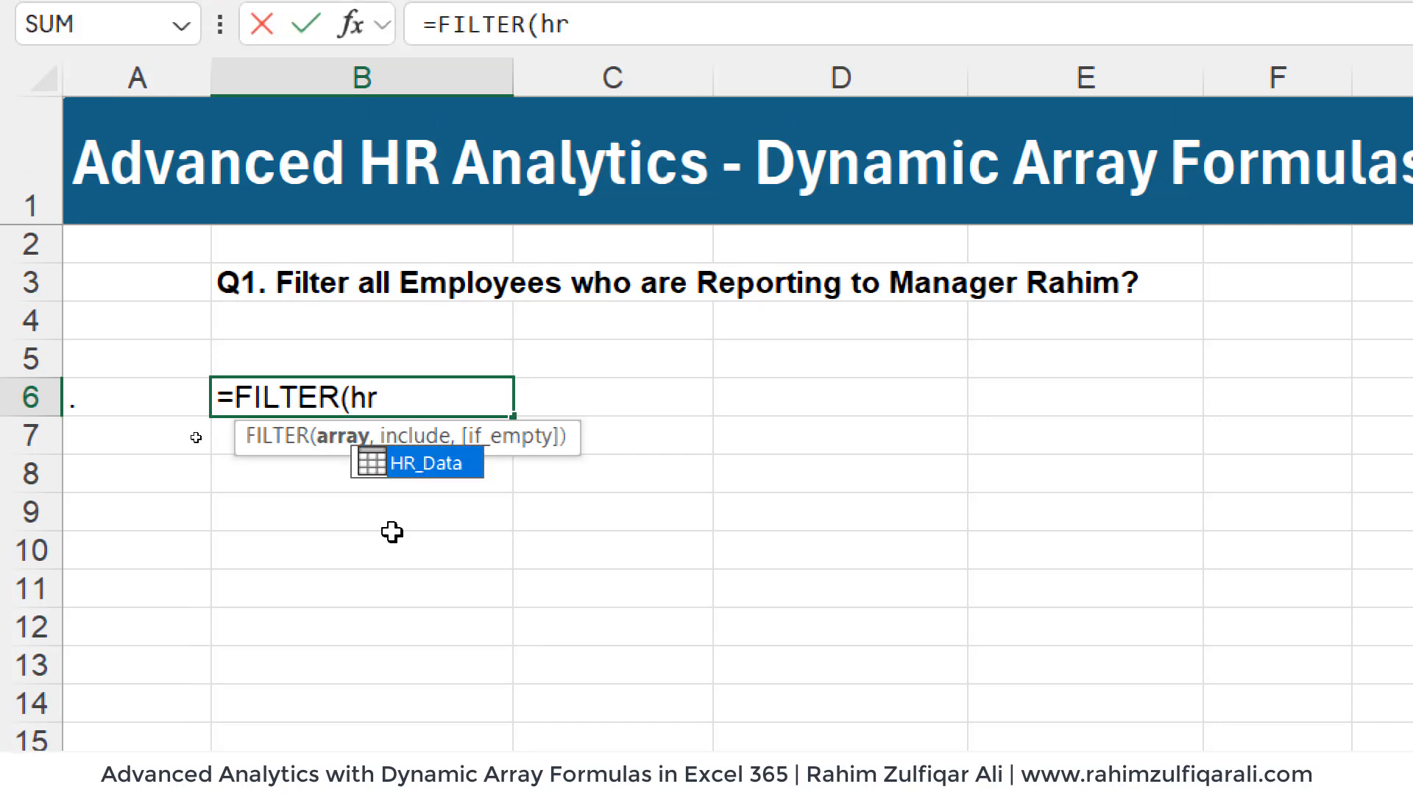
pyautogui.press('Tab')
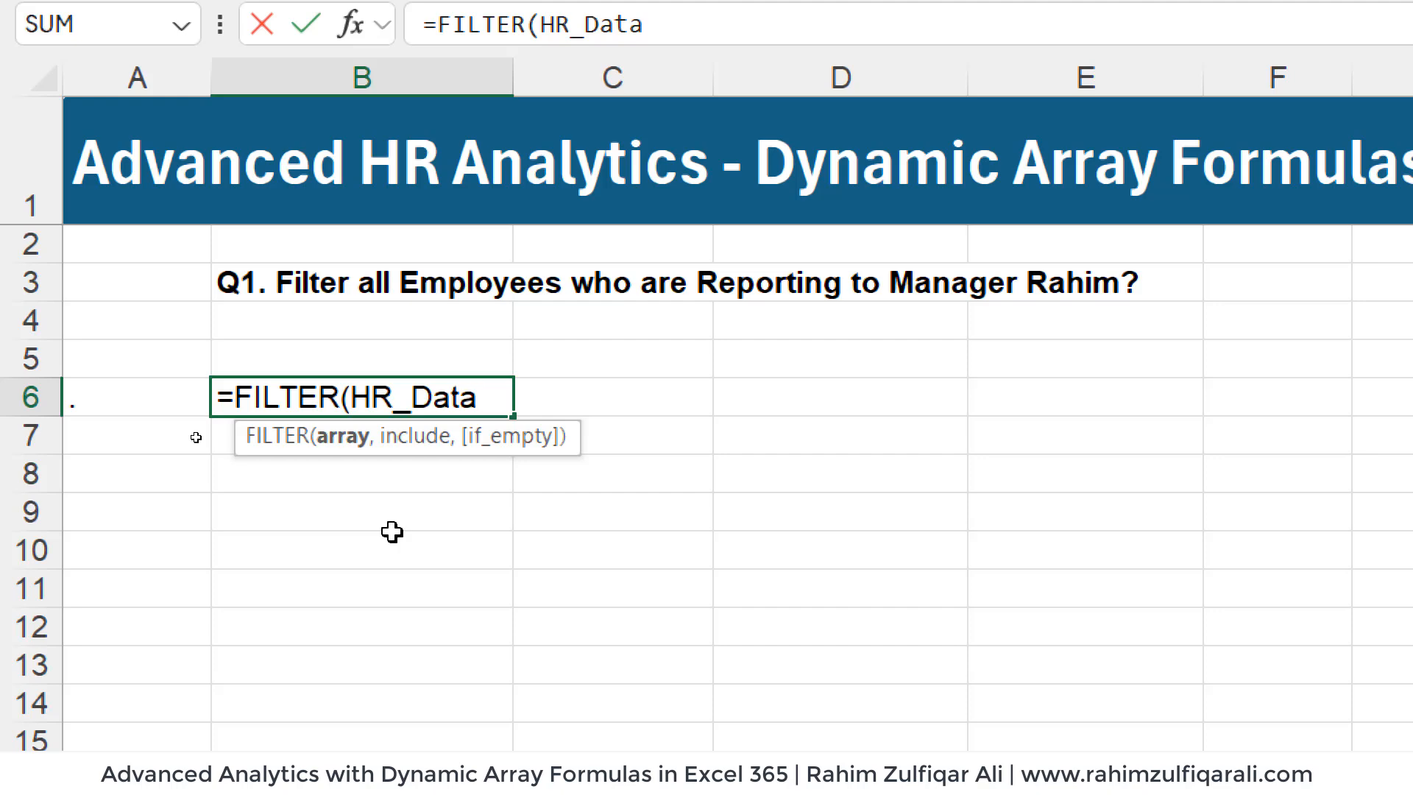
pyautogui.write(',')
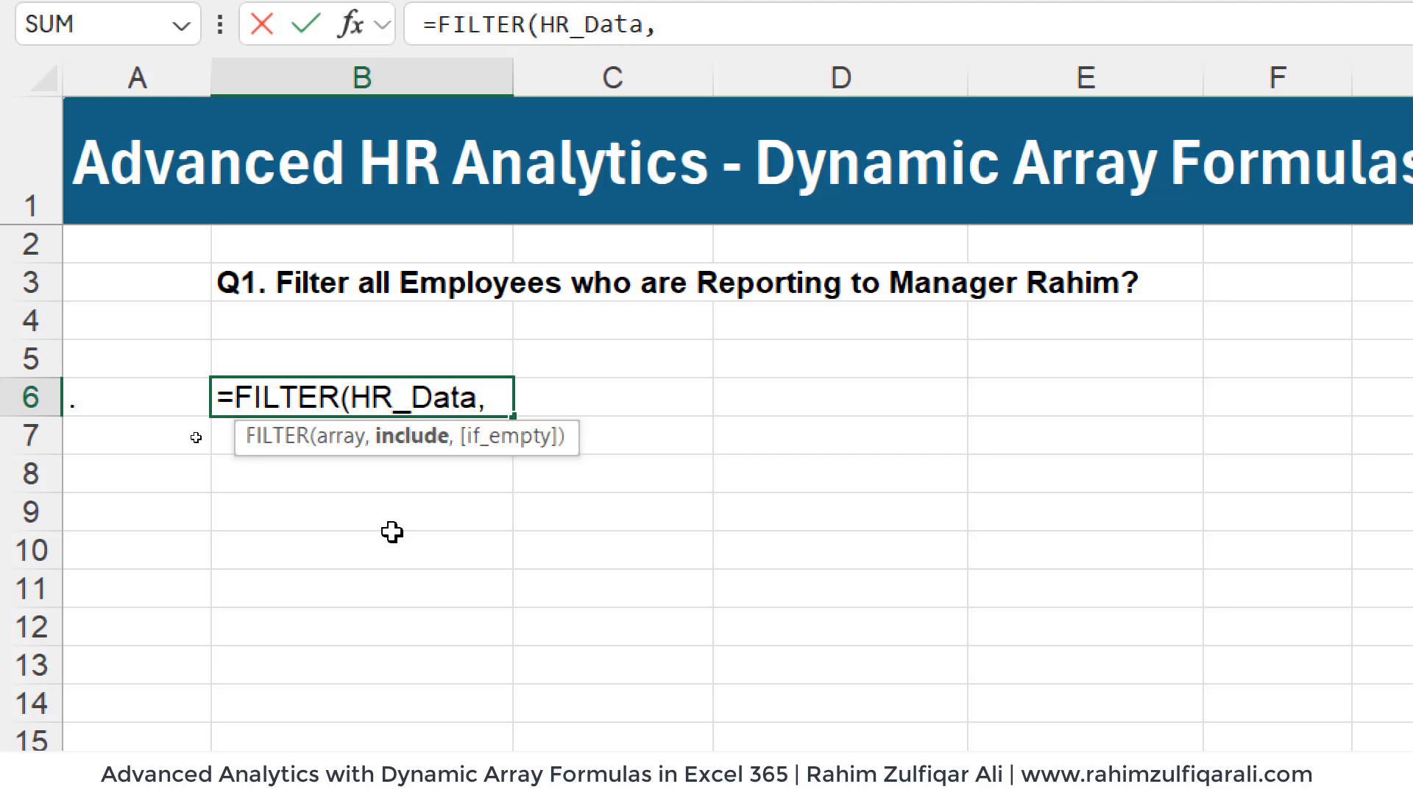
# - Reference the table column HR_Data[Manager] as the start of the FILTER formula's include argument
pyautogui.write('hr')
pyautogui.press('Tab')
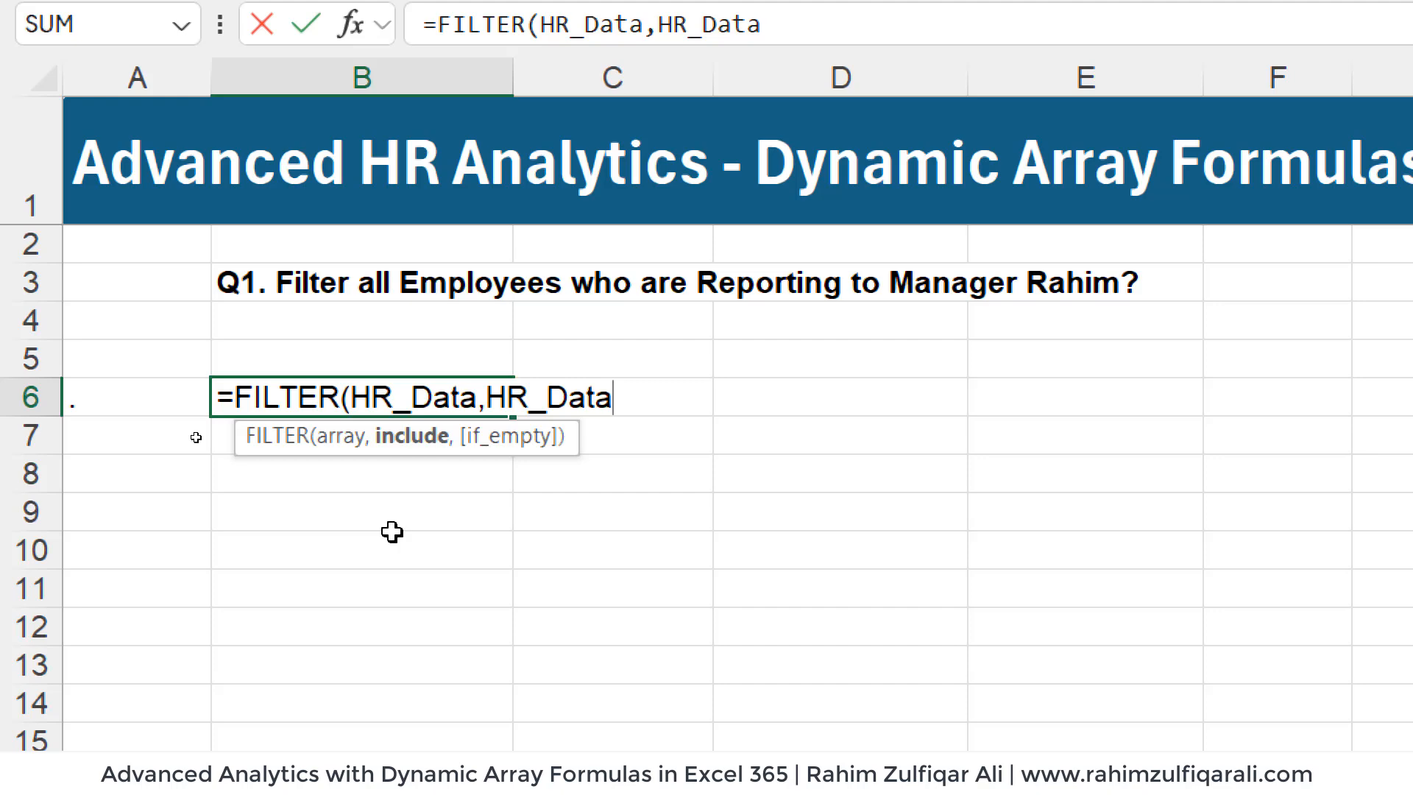
pyautogui.write('[')
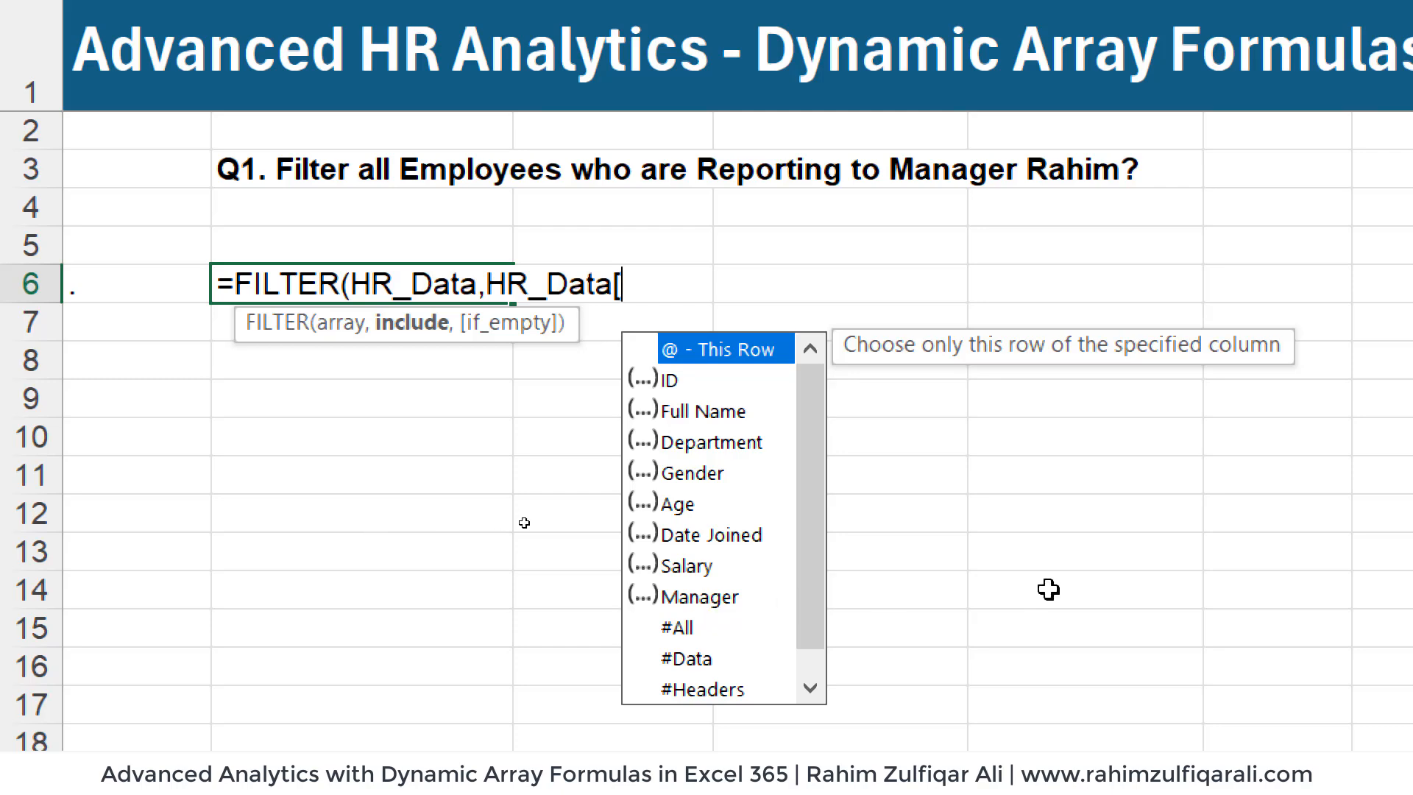
pyautogui.press('Down')
pyautogui.press('Down')
pyautogui.press('Down')
pyautogui.press('Down')
pyautogui.press('Down')
pyautogui.press('Down')
pyautogui.press('Down')
pyautogui.press('Down')
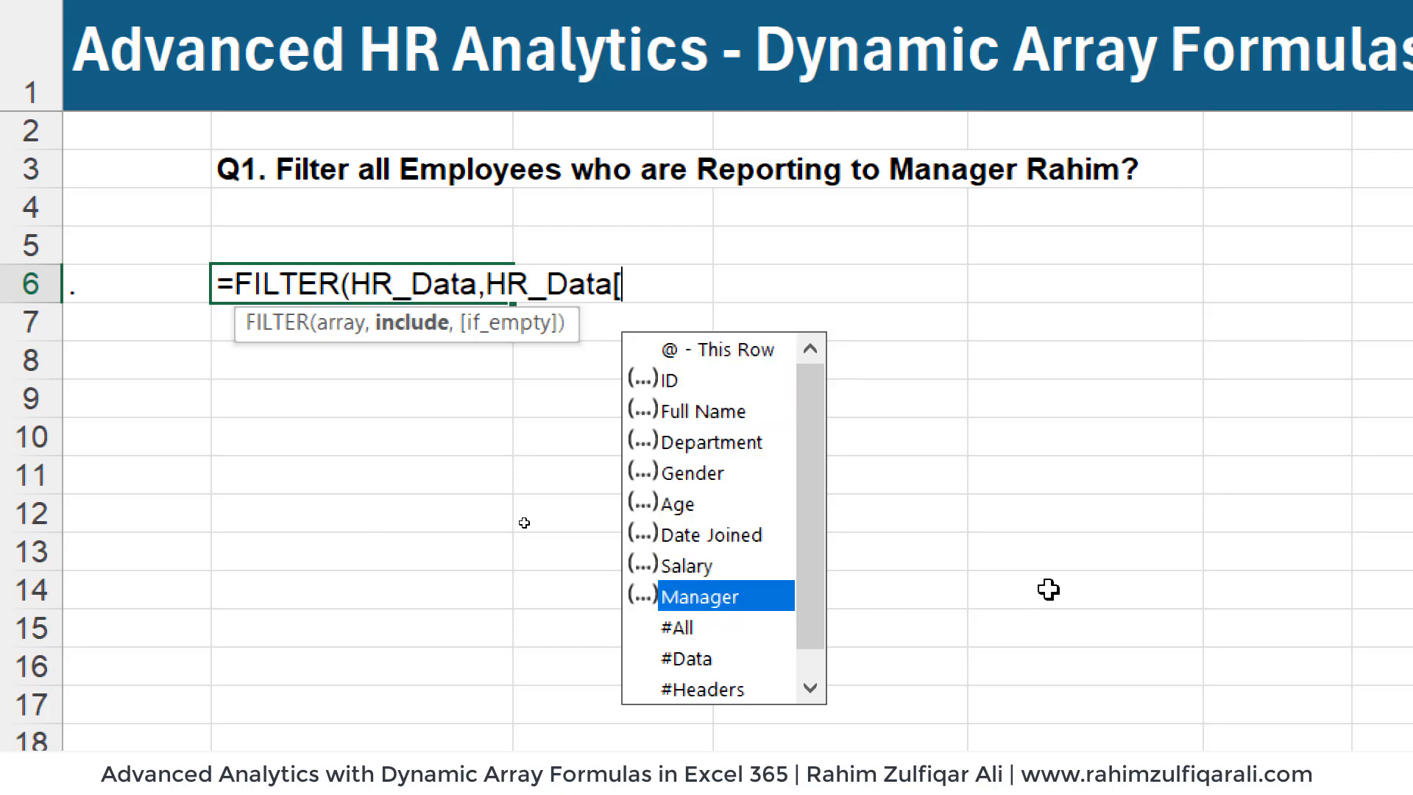
pyautogui.press('Tab')
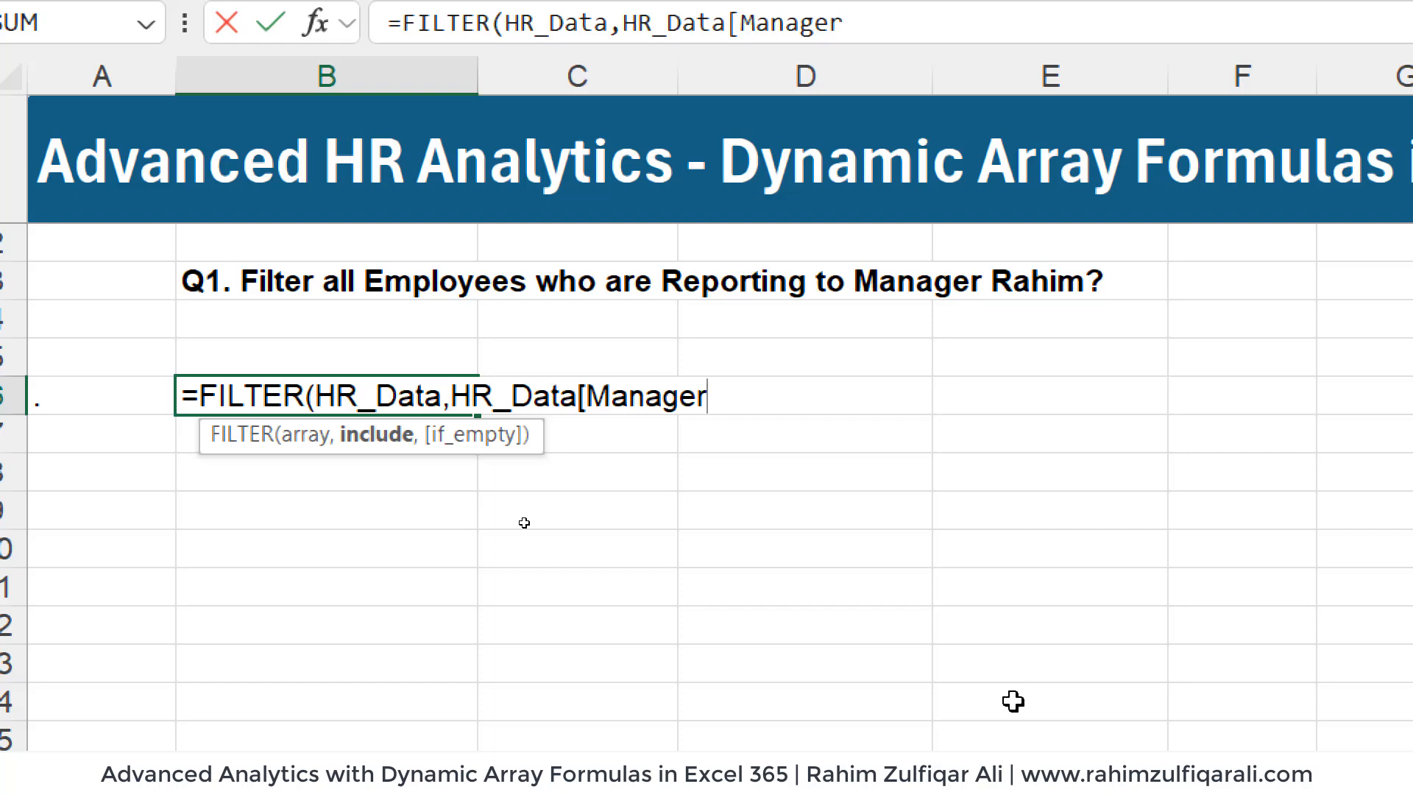
pyautogui.write(']')
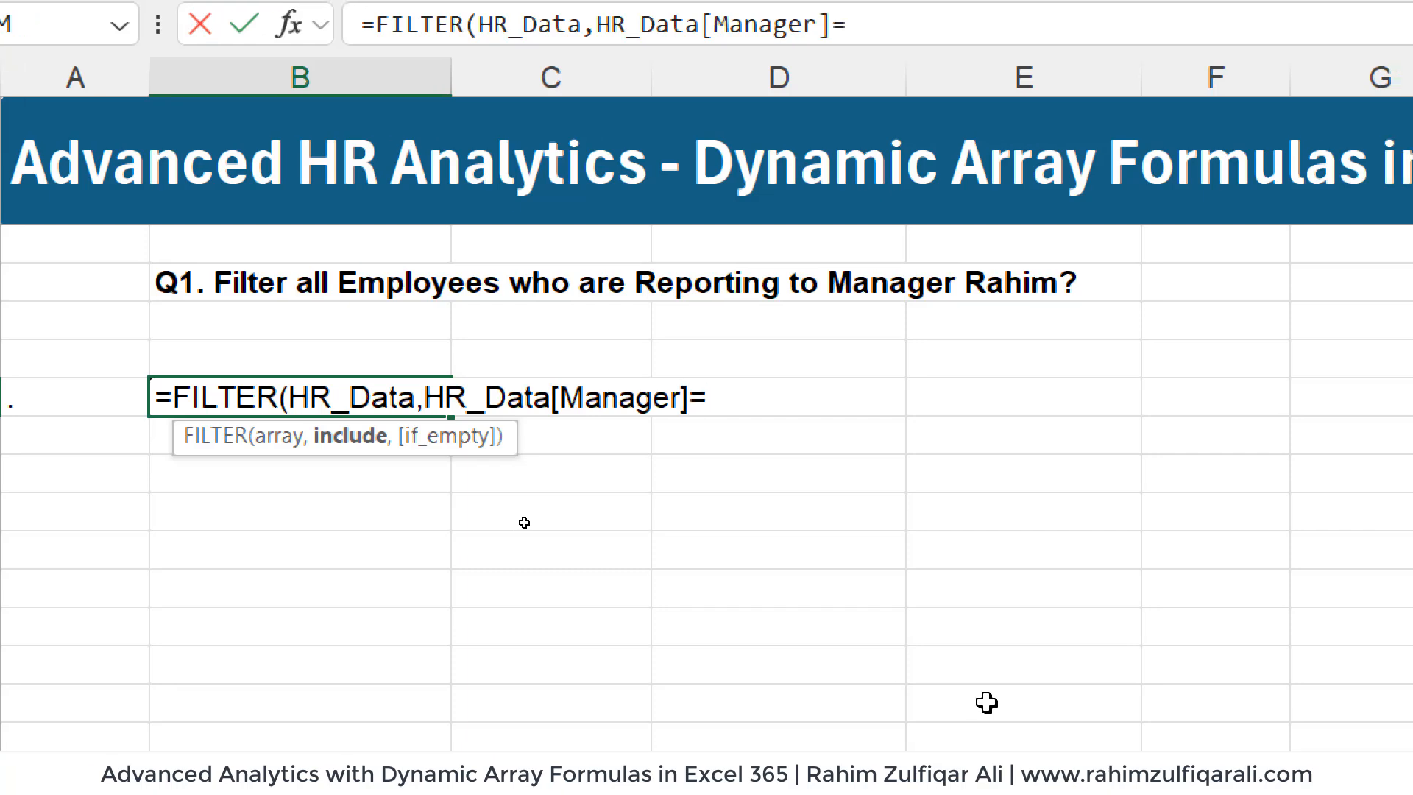
# - Complete the include condition by setting the Manager column equal to the quoted manager's name from Q1, and close the formula
pyautogui.write('="Rahim')
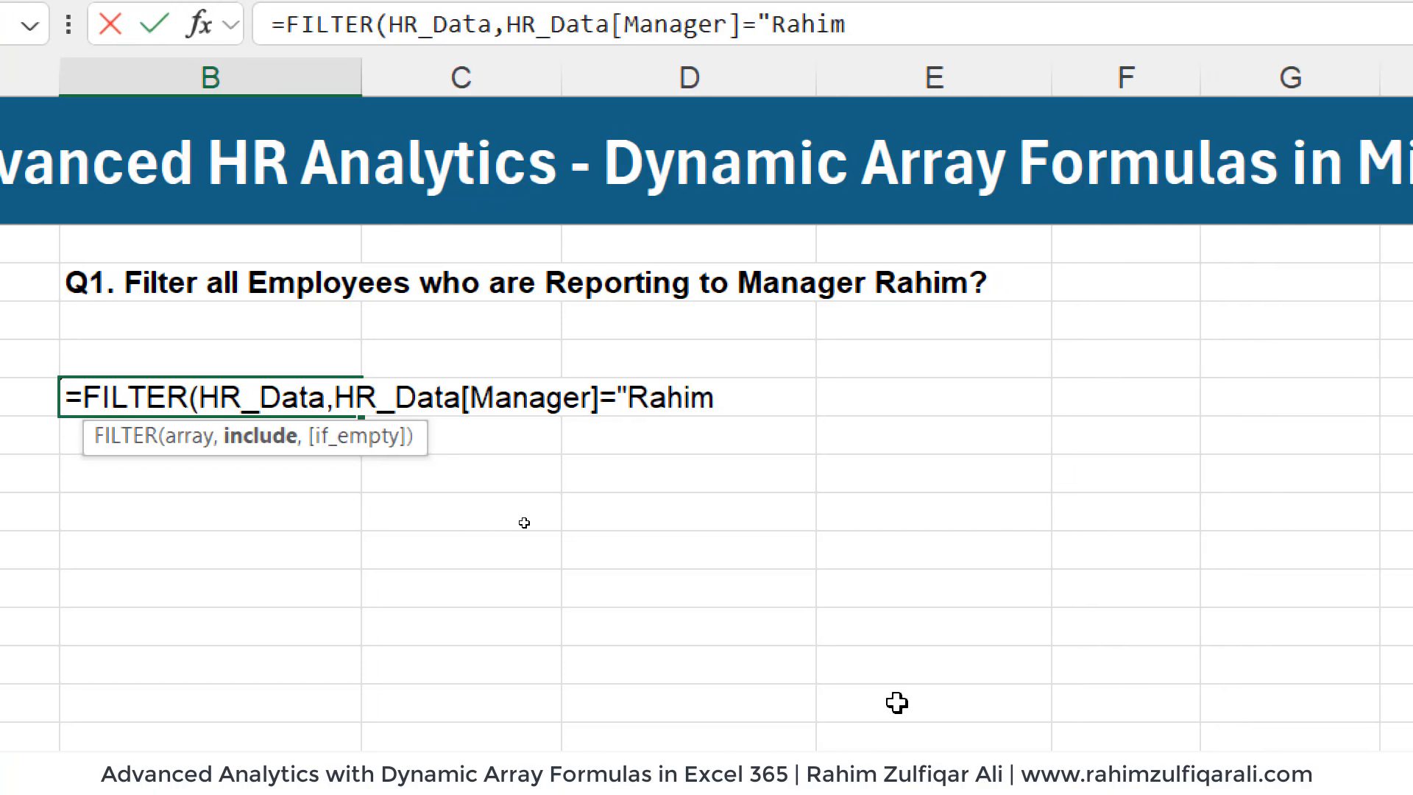
pyautogui.write('"')
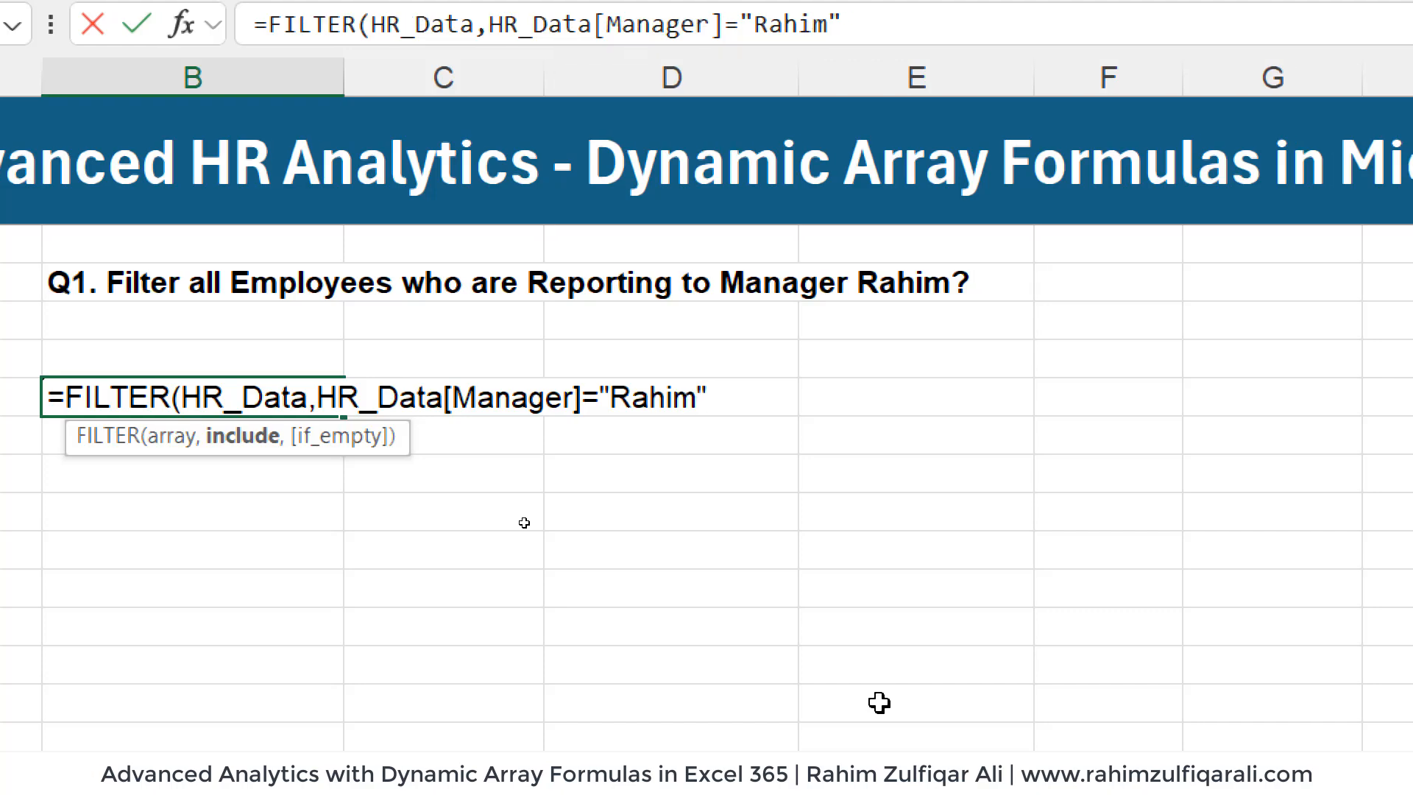
pyautogui.write(')')
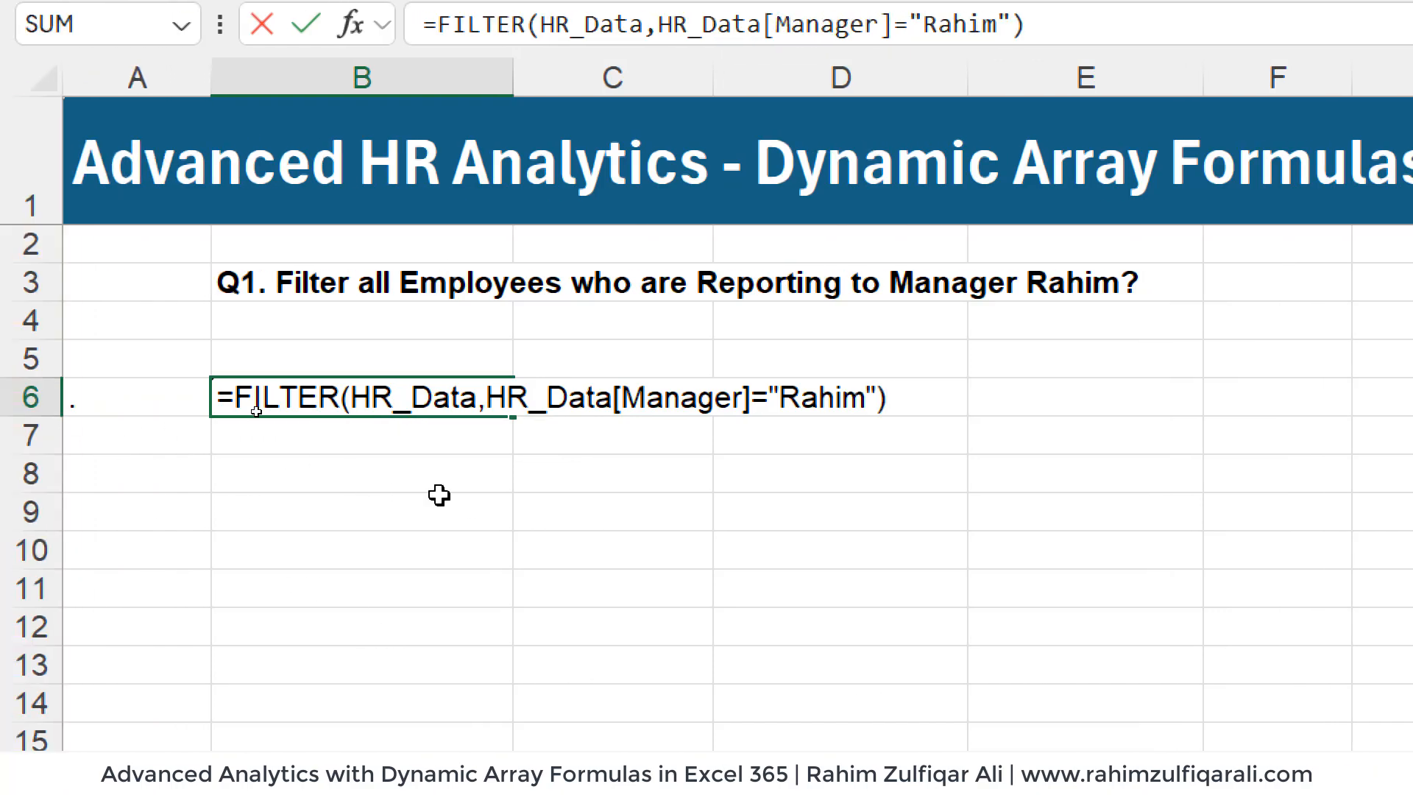
# - Review the parts of the FILTER formula in B6: the HR_Data array and the quoted manager criterion
pyautogui.moveTo(778, 395); pyautogui.dragTo(870, 386)
pyautogui.click(870, 387)
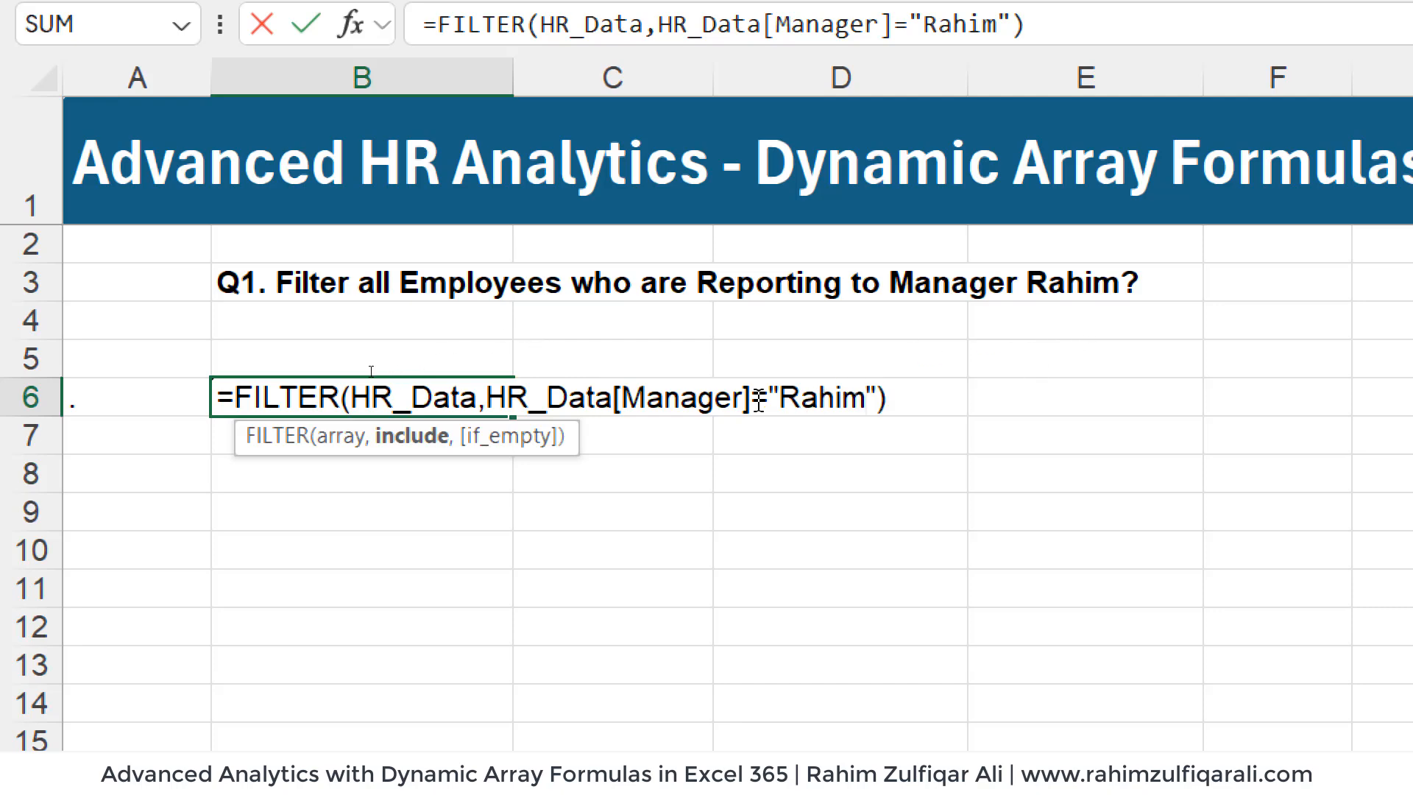
pyautogui.moveTo(770, 391); pyautogui.dragTo(887, 395)
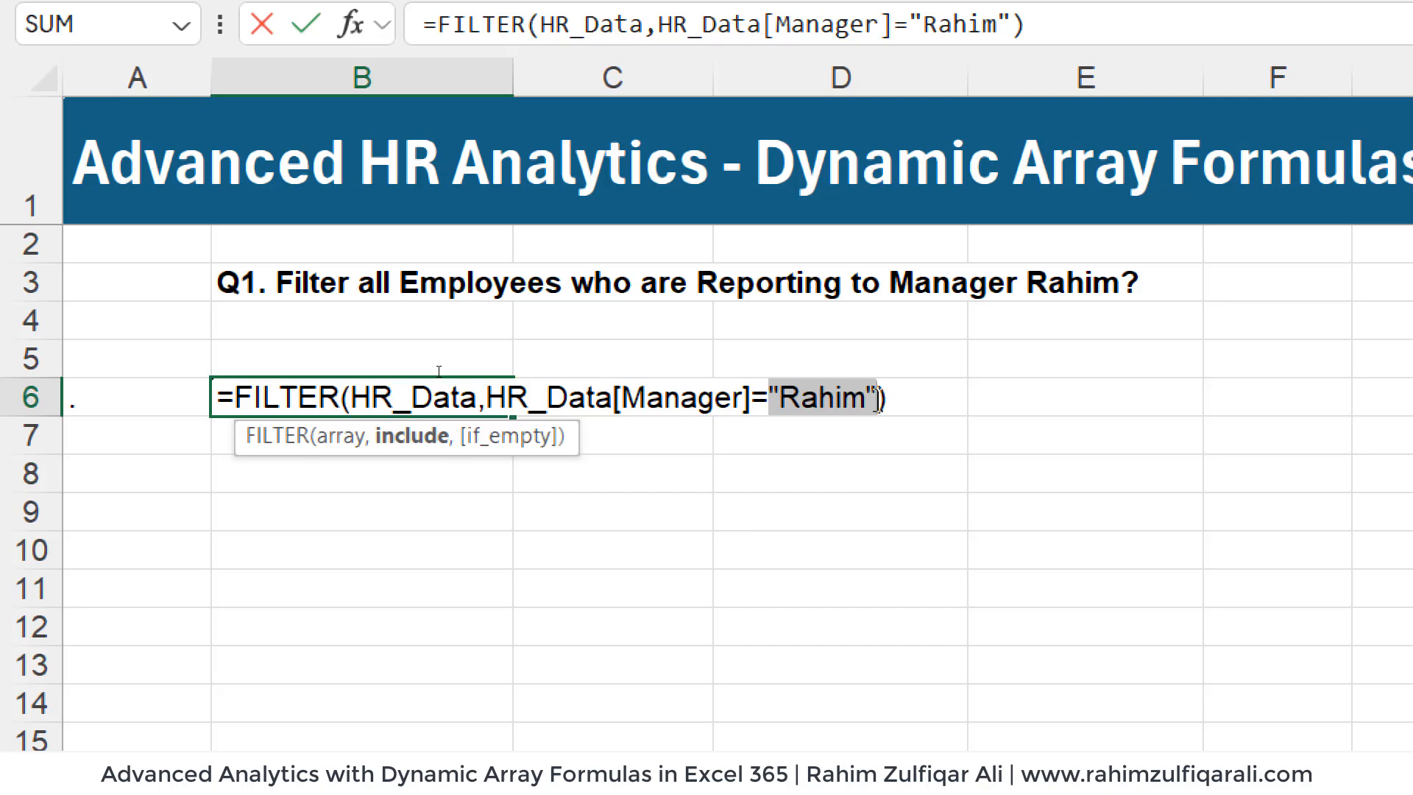
pyautogui.click(905, 396)
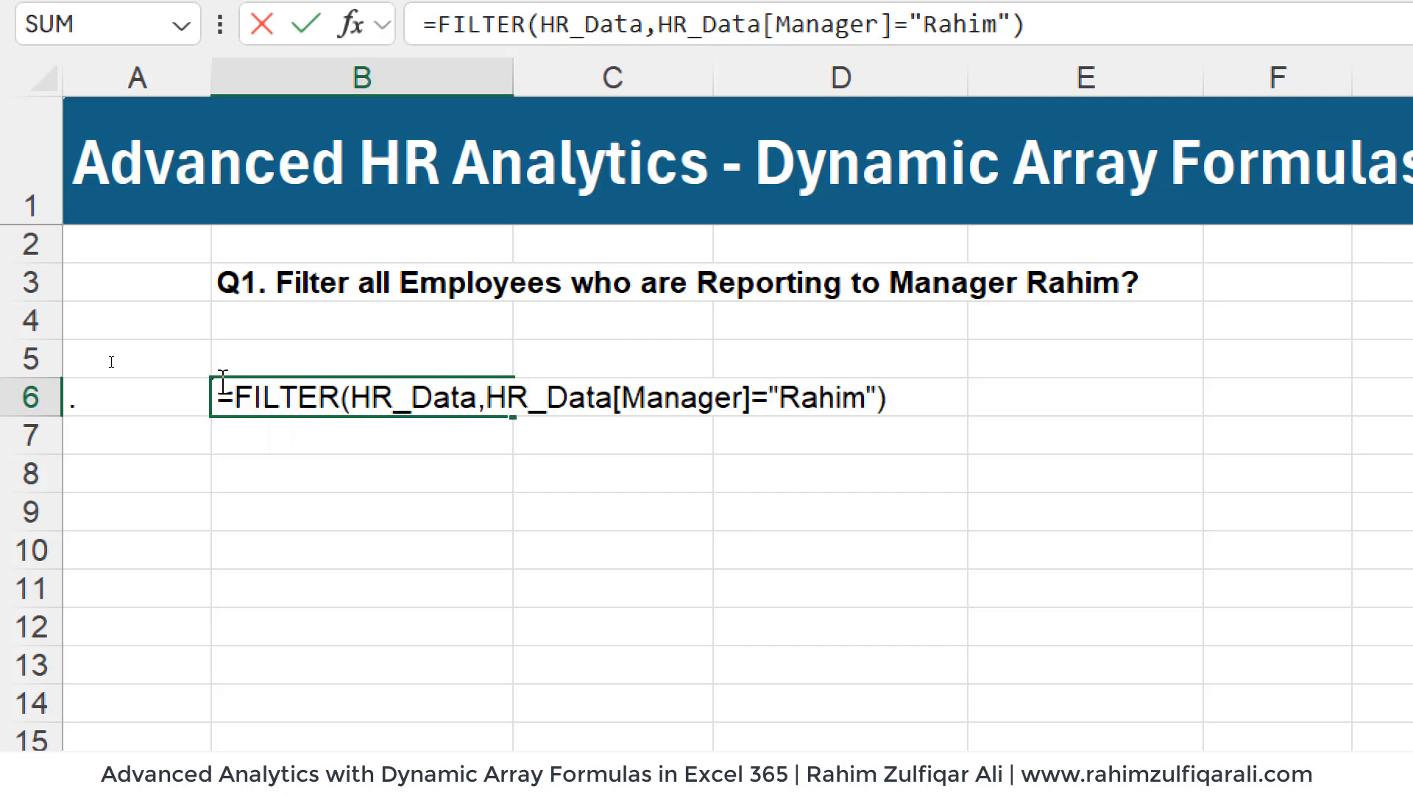
pyautogui.moveTo(233, 398); pyautogui.dragTo(480, 397)
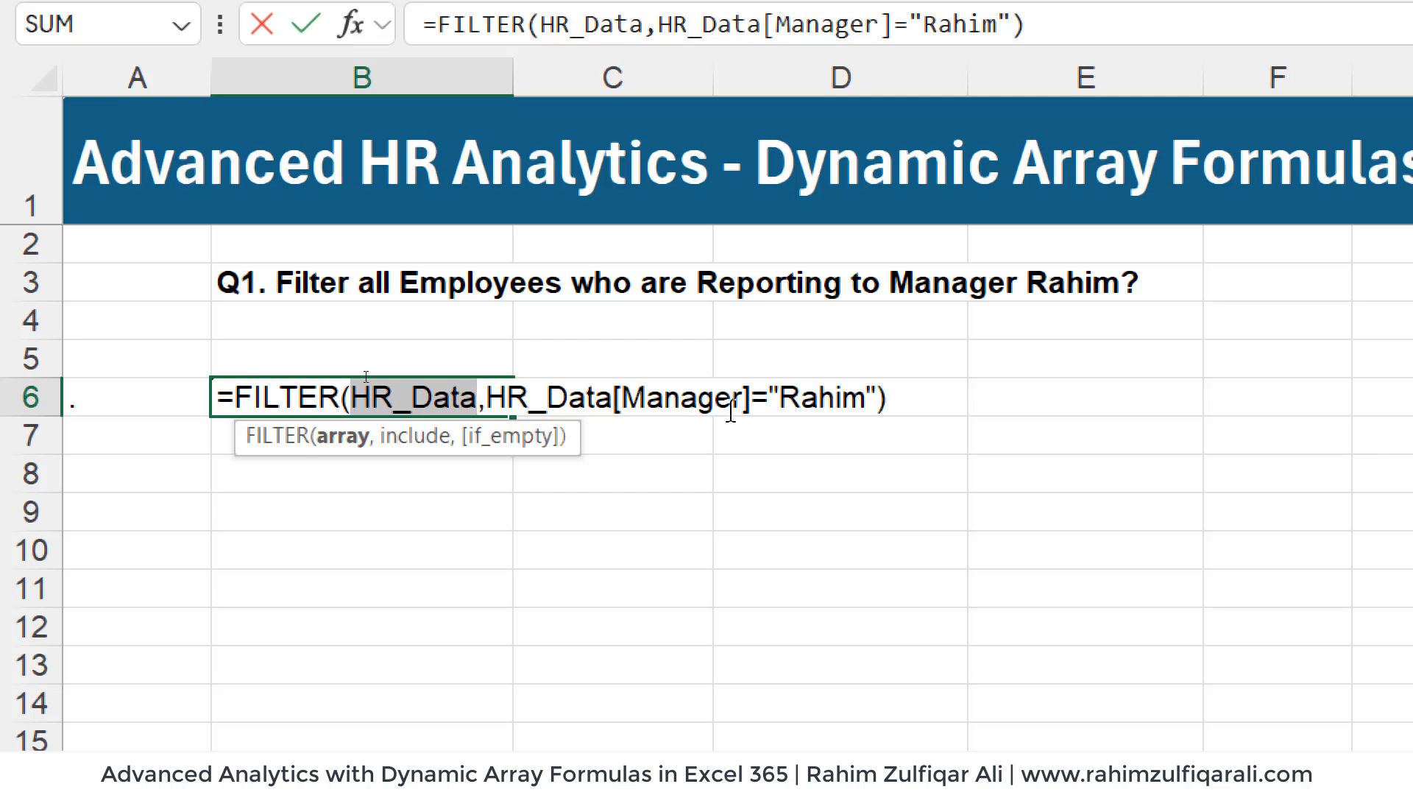
pyautogui.click(771, 390)
pyautogui.moveTo(770, 390); pyautogui.dragTo(877, 399)
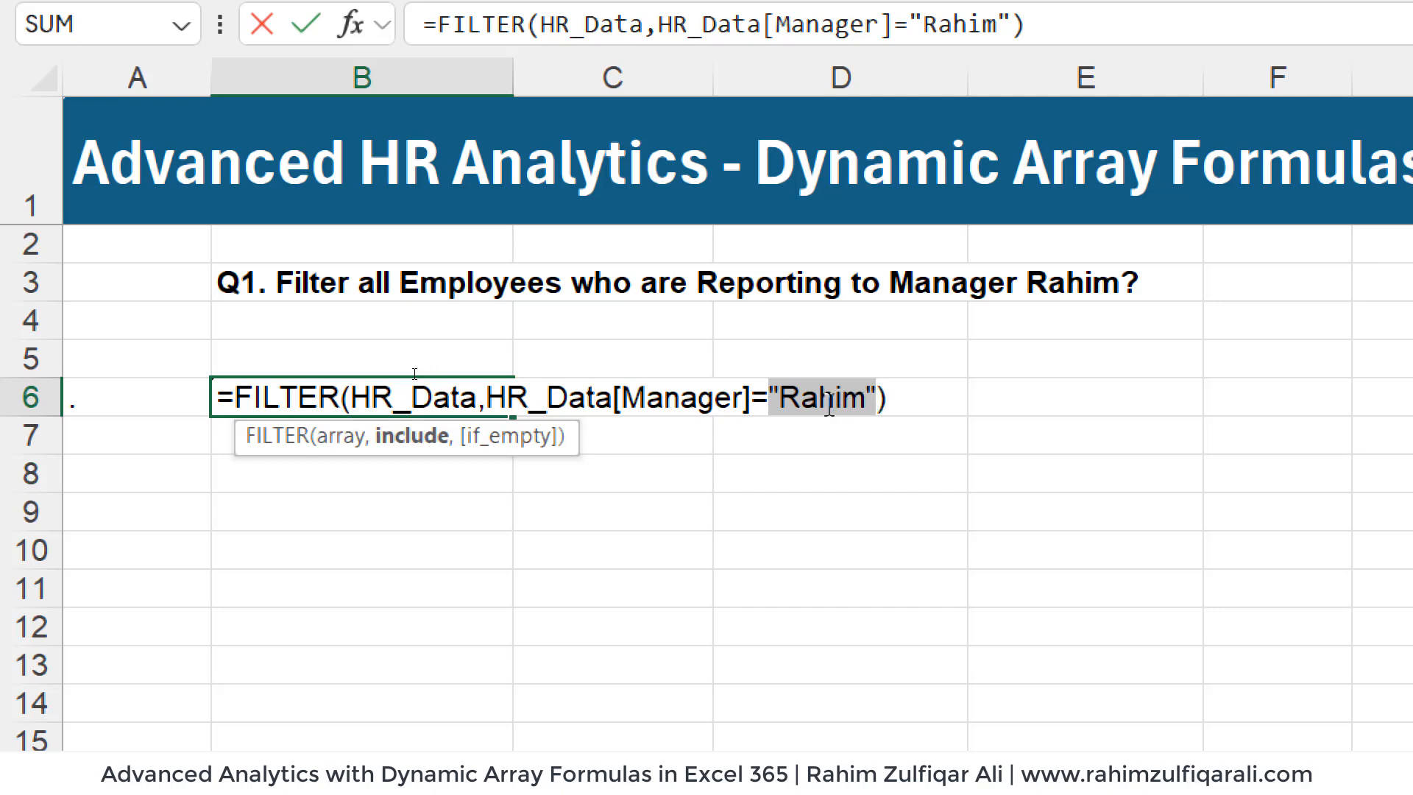
pyautogui.click(893, 402)
pyautogui.click(902, 401)
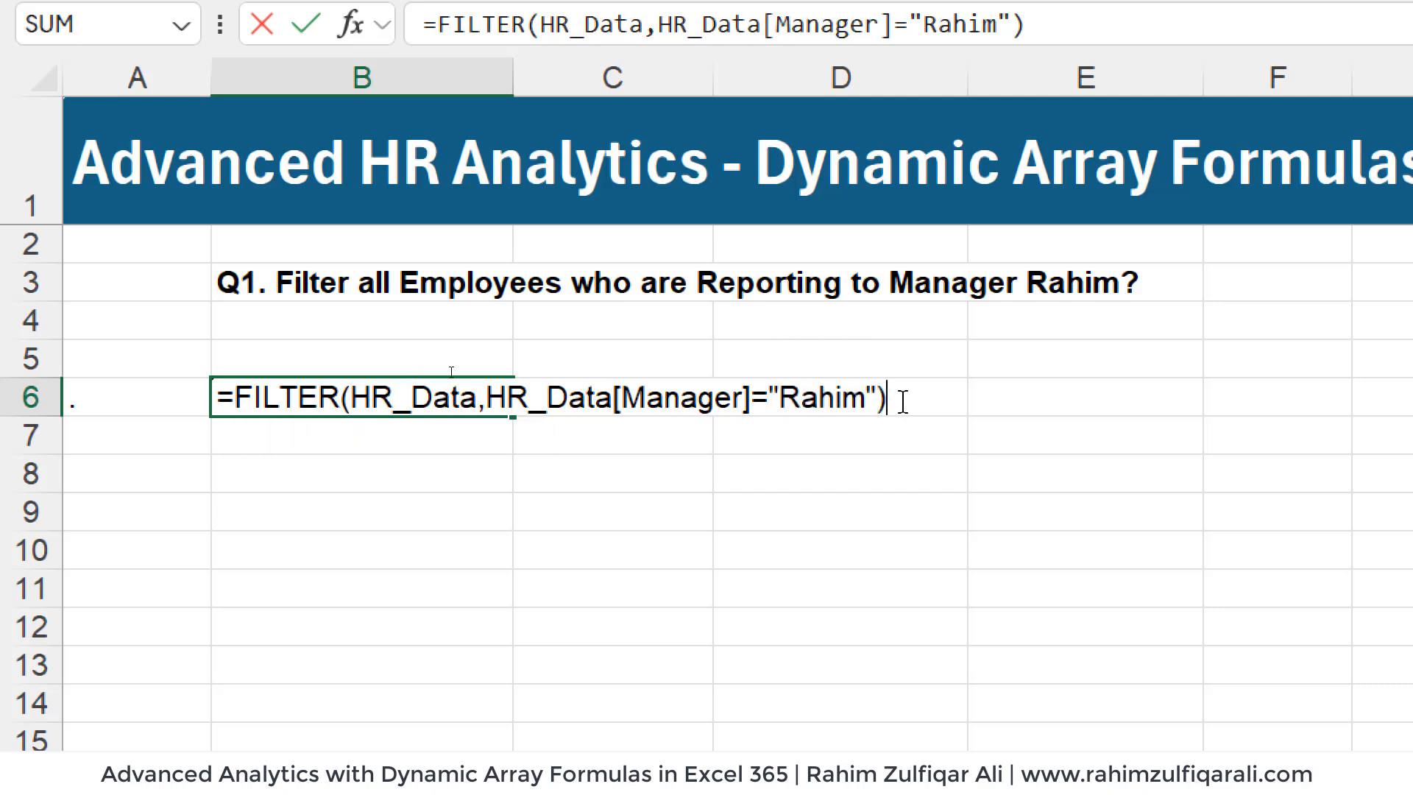
# - Enter the FILTER formula in B6 and look through the spilled employee list down to its last row
pyautogui.press('Return')
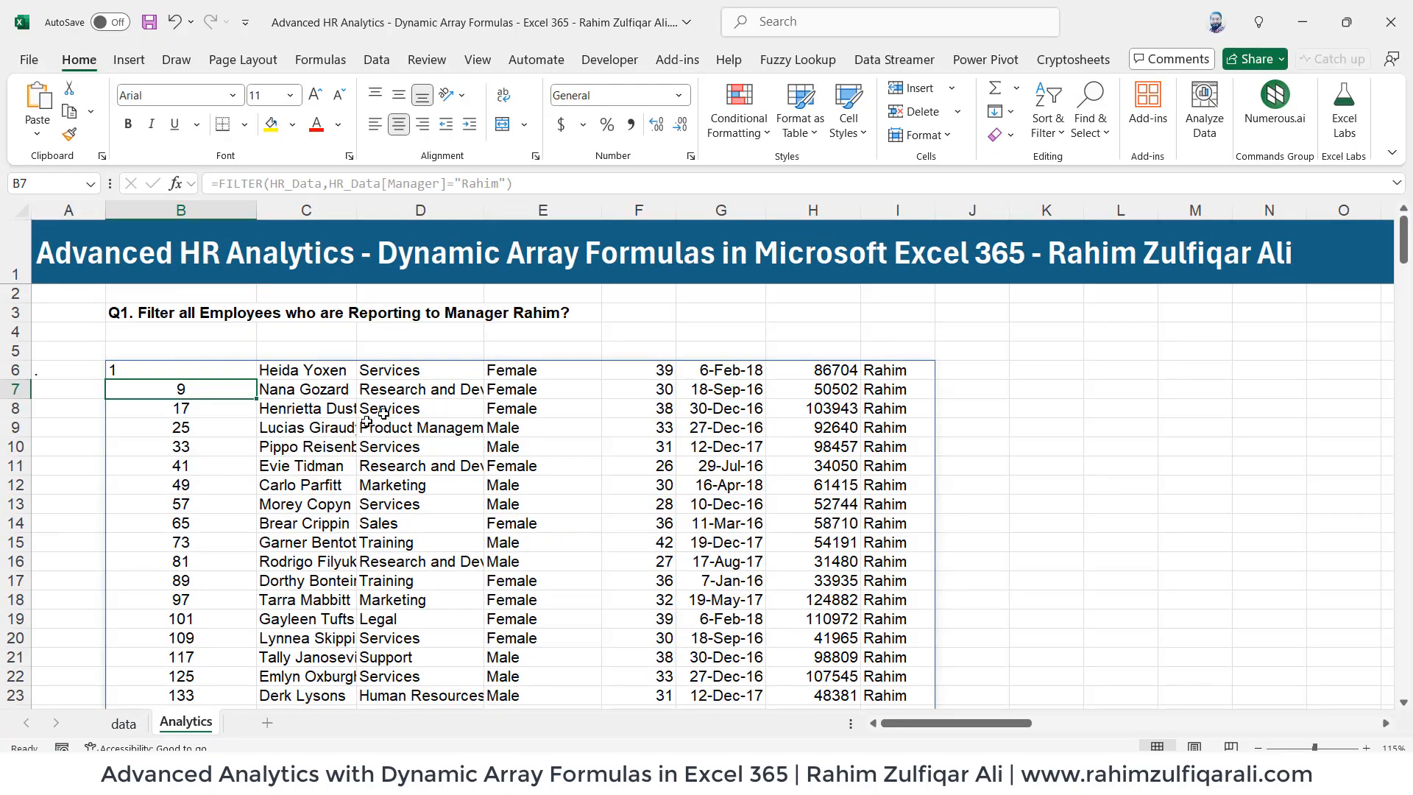
pyautogui.scroll(-9, 366, 422)
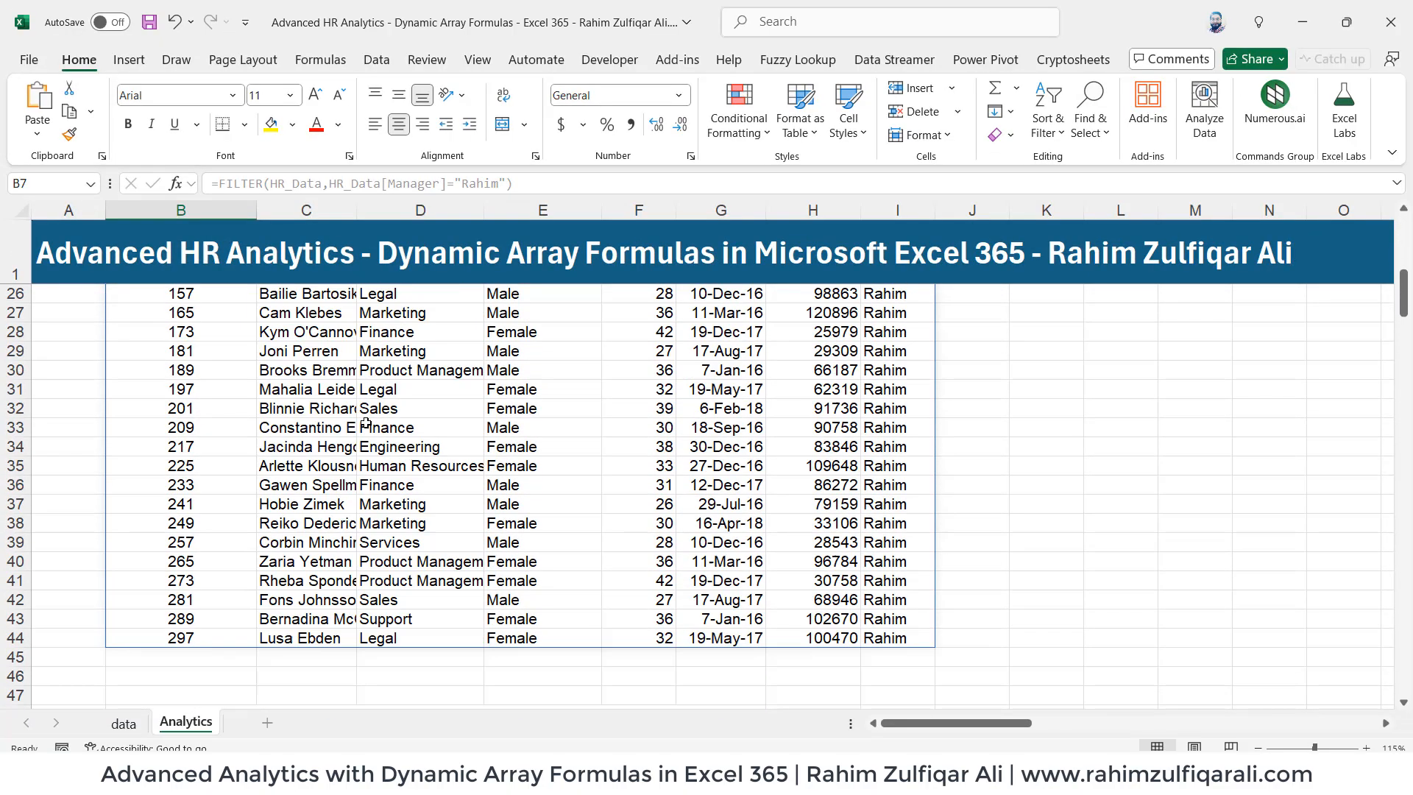
pyautogui.scroll(5, 366, 423)
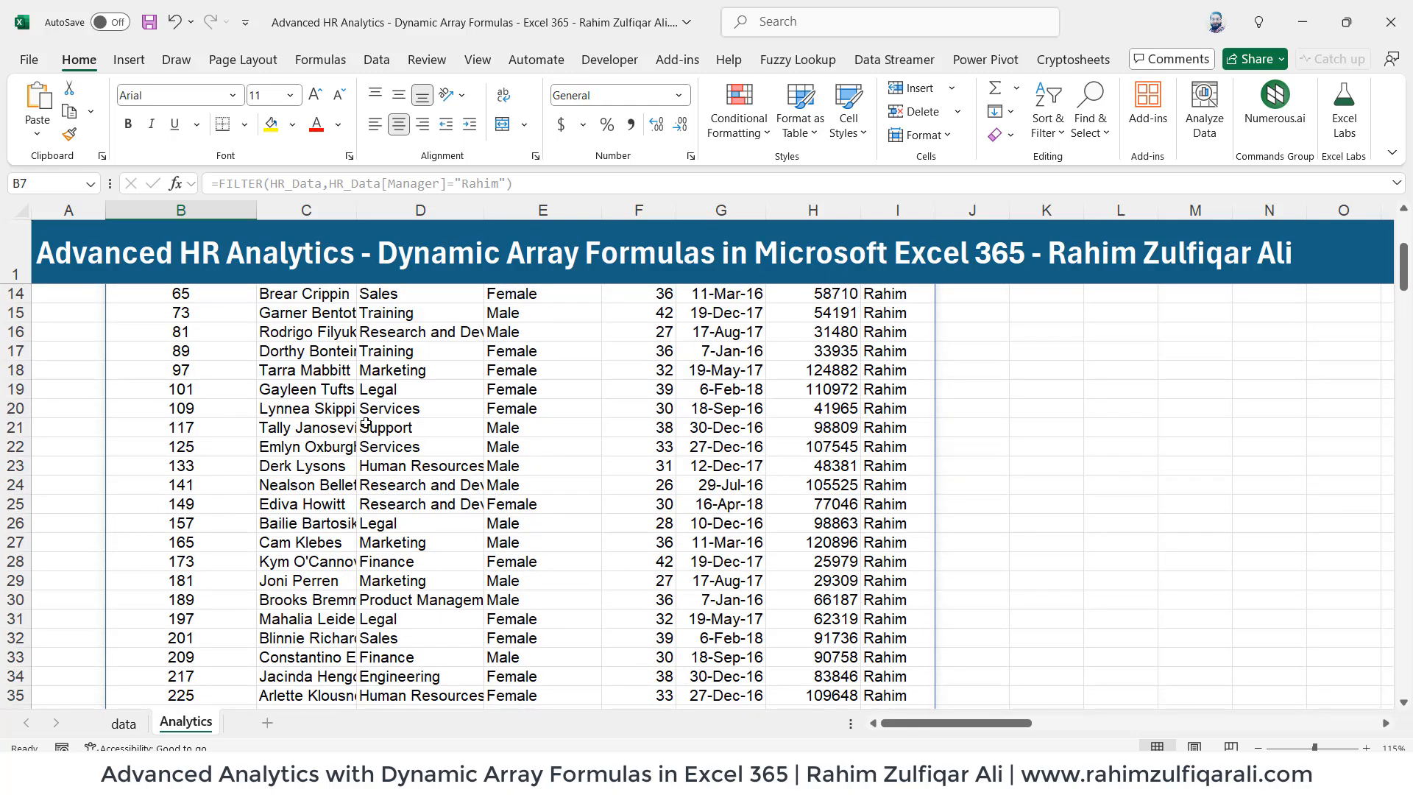
pyautogui.scroll(4, 365, 424)
# - Examine the filtered output column by column, from the ID in B6 through the joining dates in column G
pyautogui.click(249, 374)
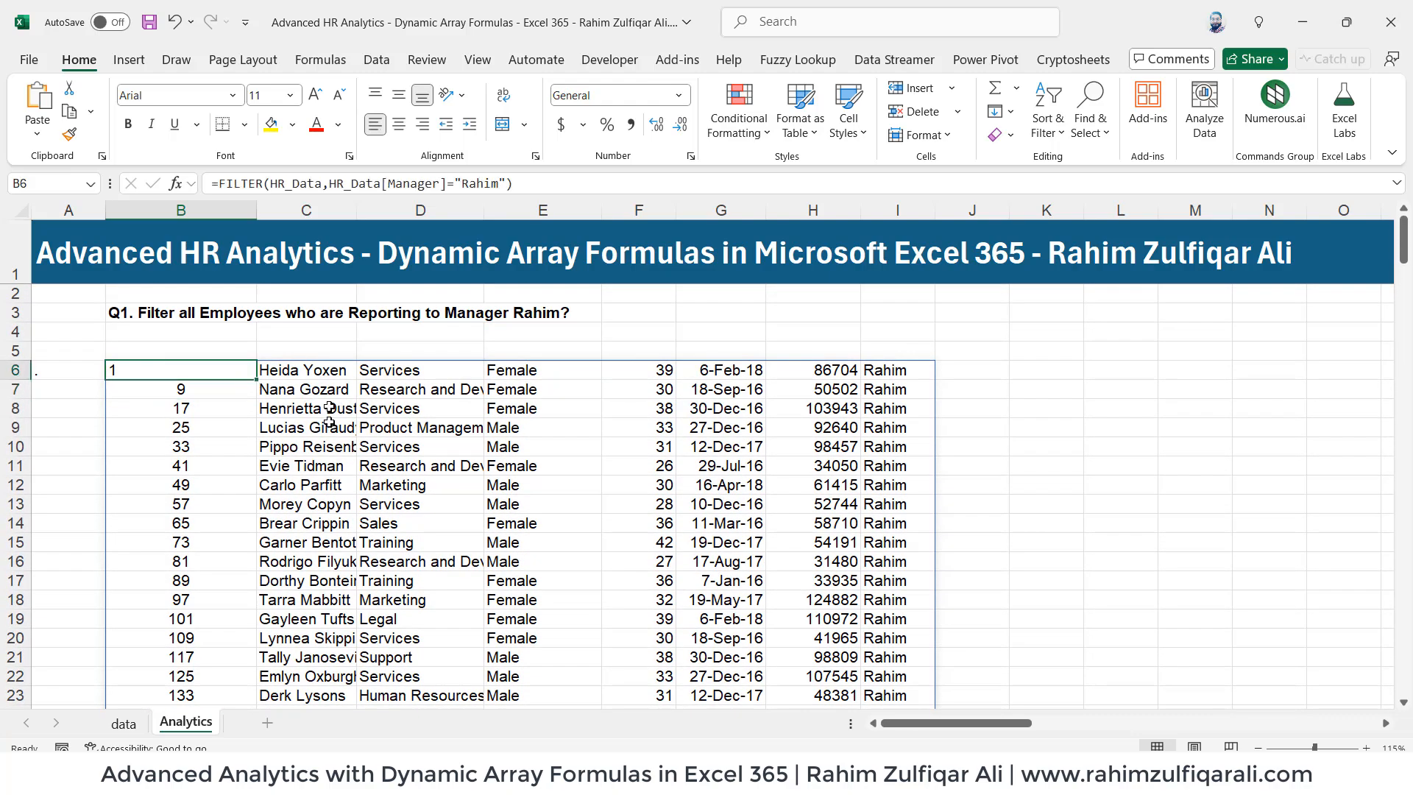
pyautogui.click(317, 377)
pyautogui.click(397, 379)
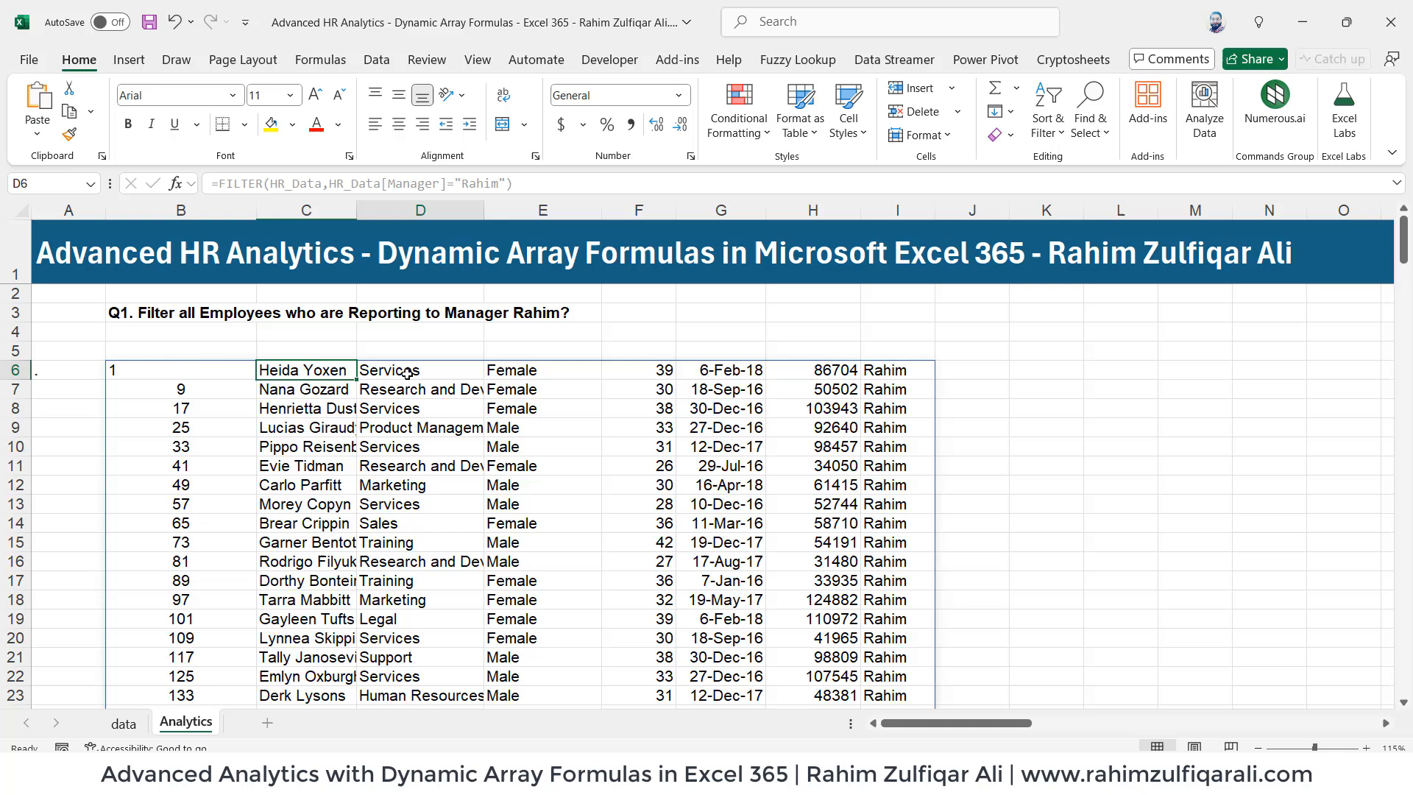
pyautogui.click(506, 375)
pyautogui.click(681, 372)
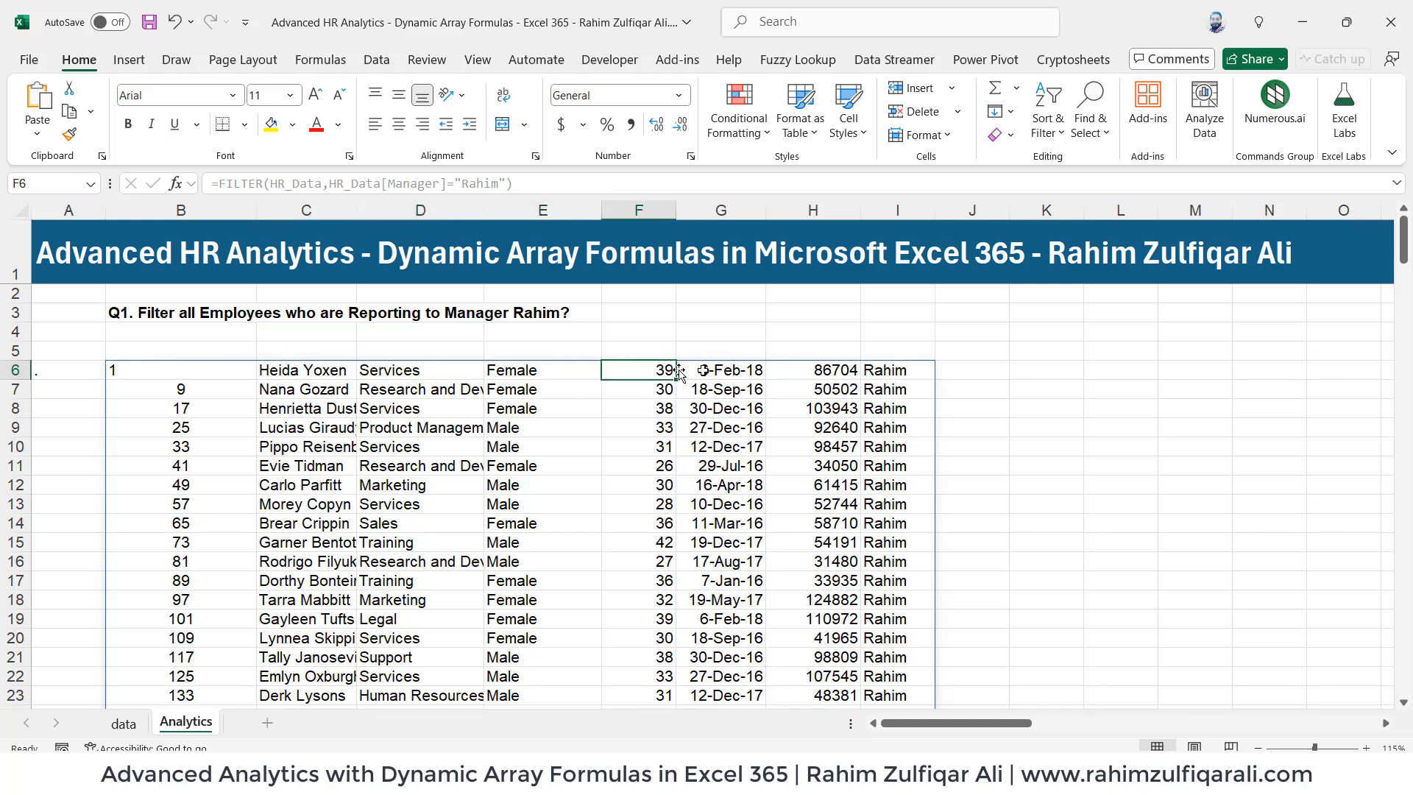
pyautogui.click(734, 371)
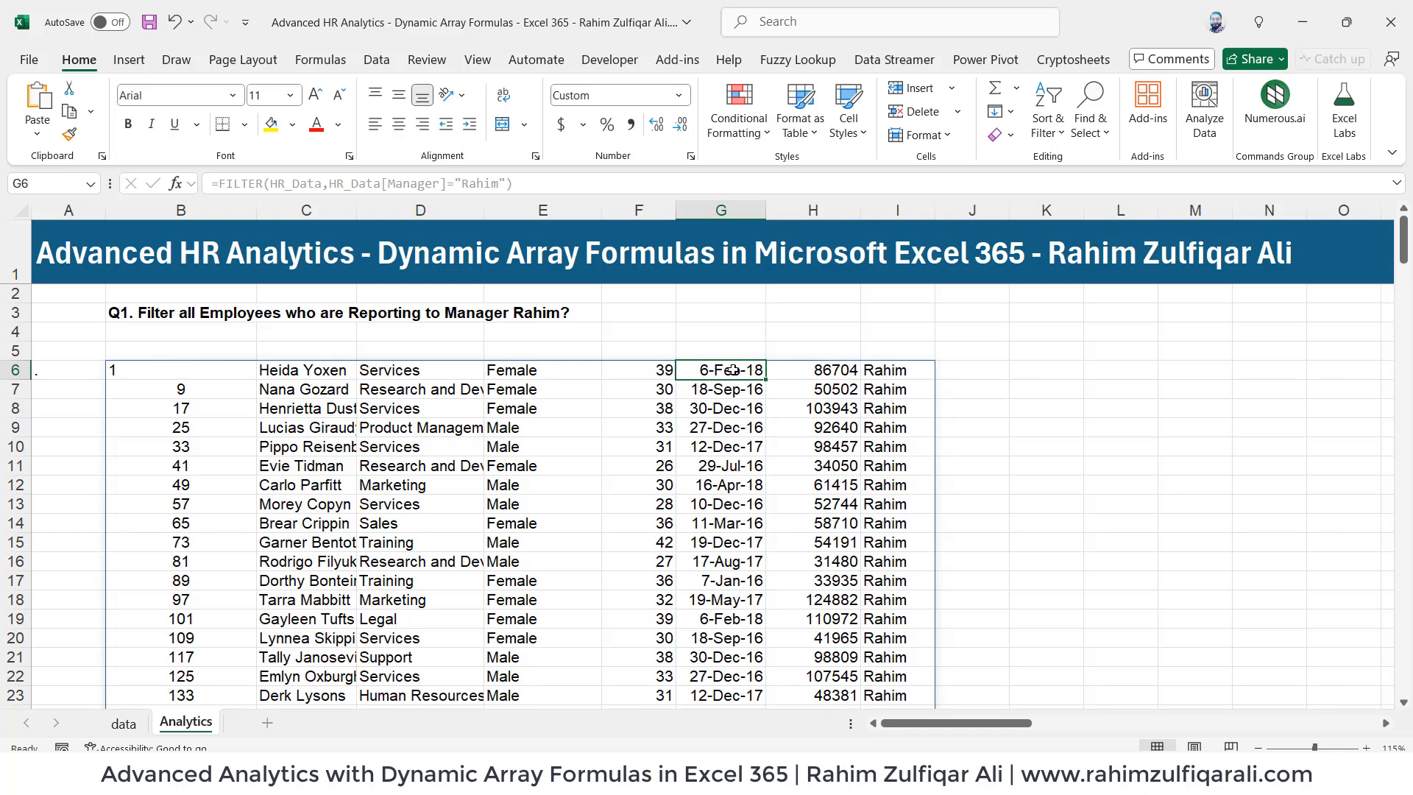
pyautogui.moveTo(732, 370); pyautogui.dragTo(737, 657)
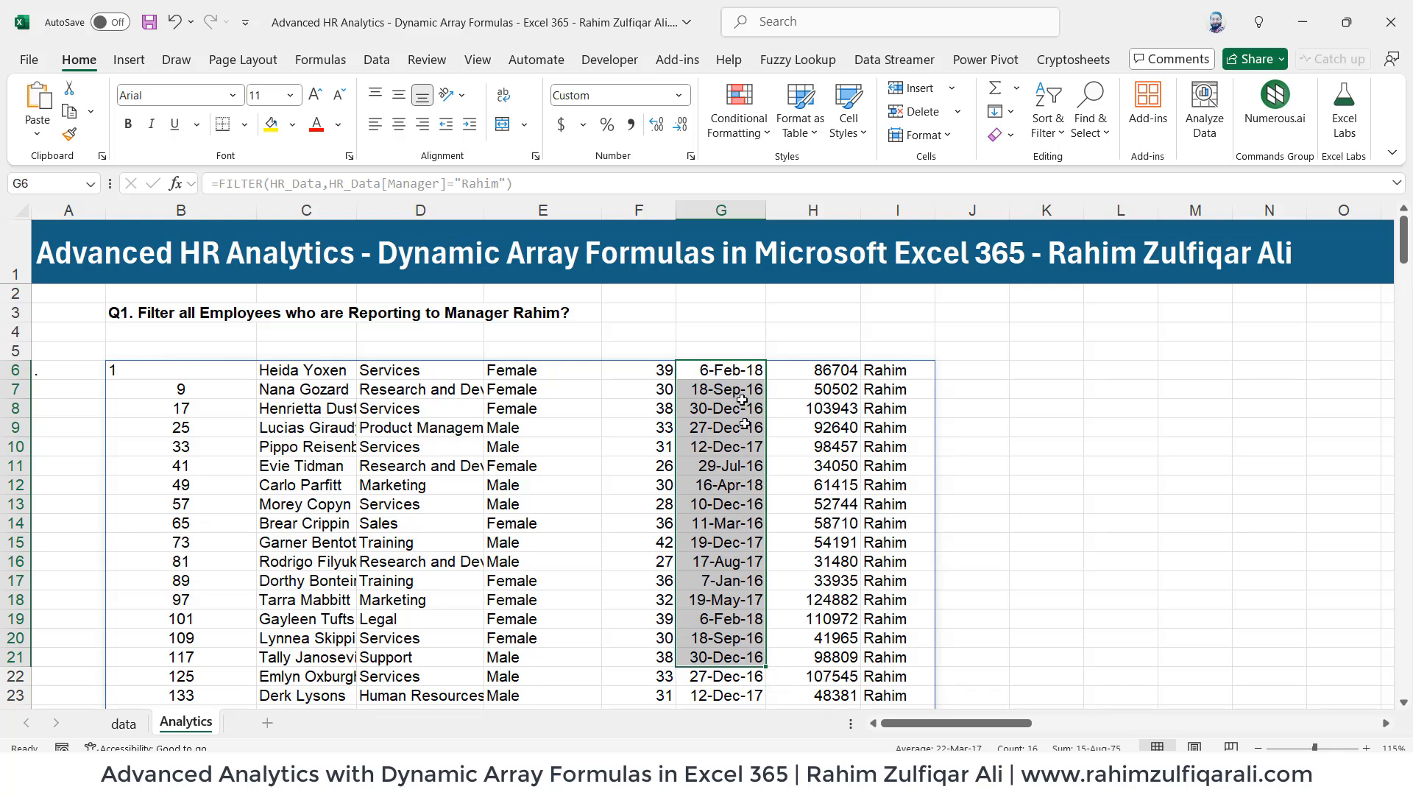
pyautogui.click(737, 444)
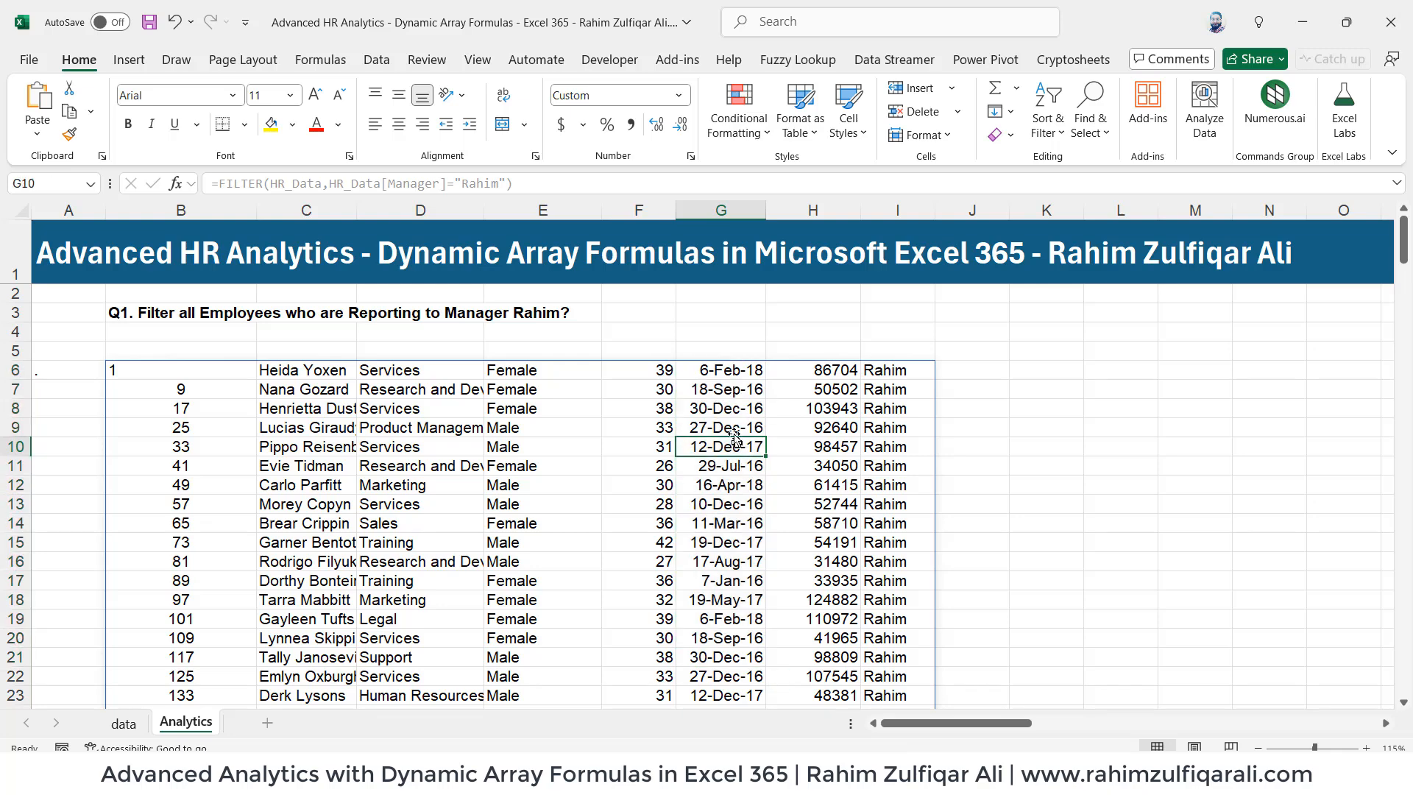
pyautogui.click(729, 395)
pyautogui.click(728, 365)
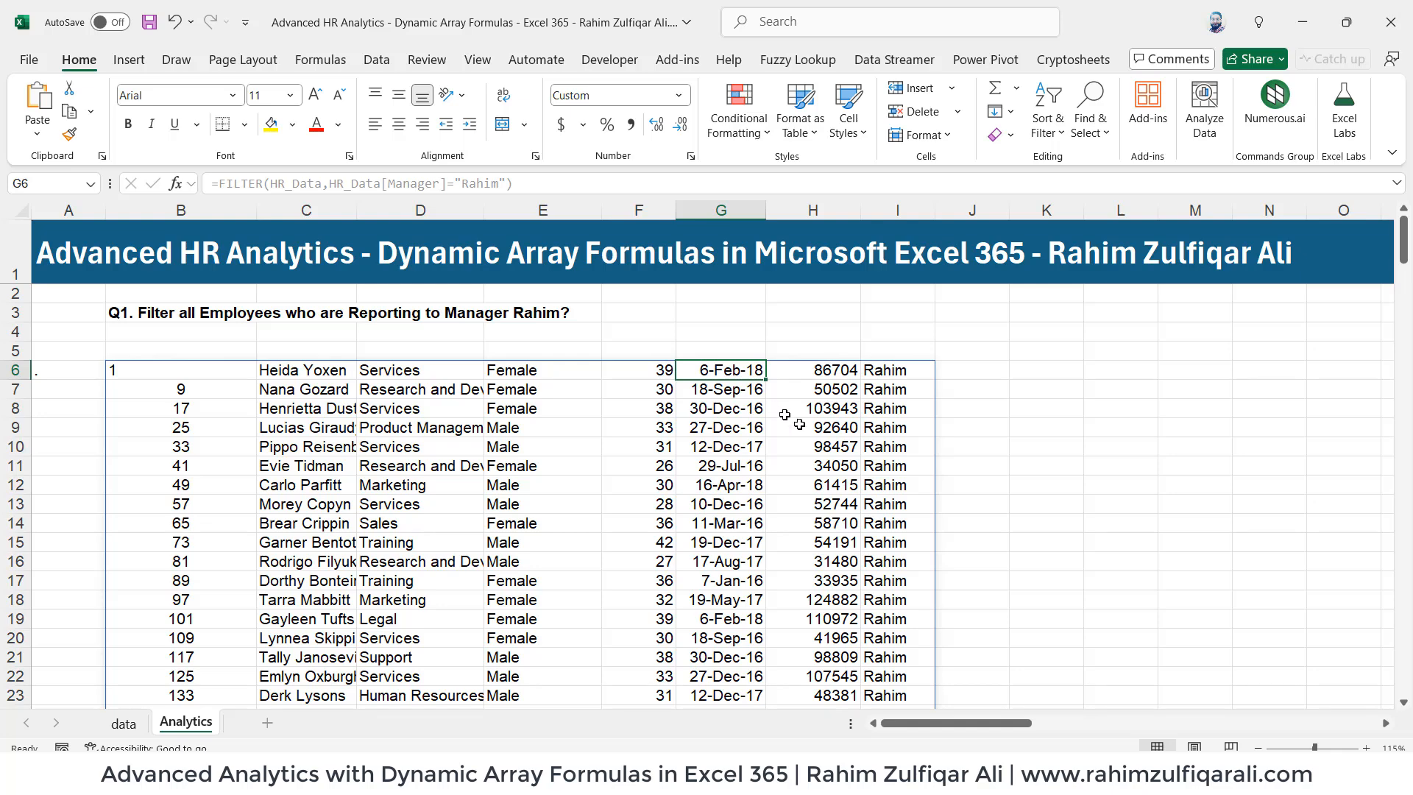
# - Check the salaries and the manager column of the filtered list, and return to the formula cell B6
pyautogui.moveTo(846, 371); pyautogui.dragTo(834, 610)
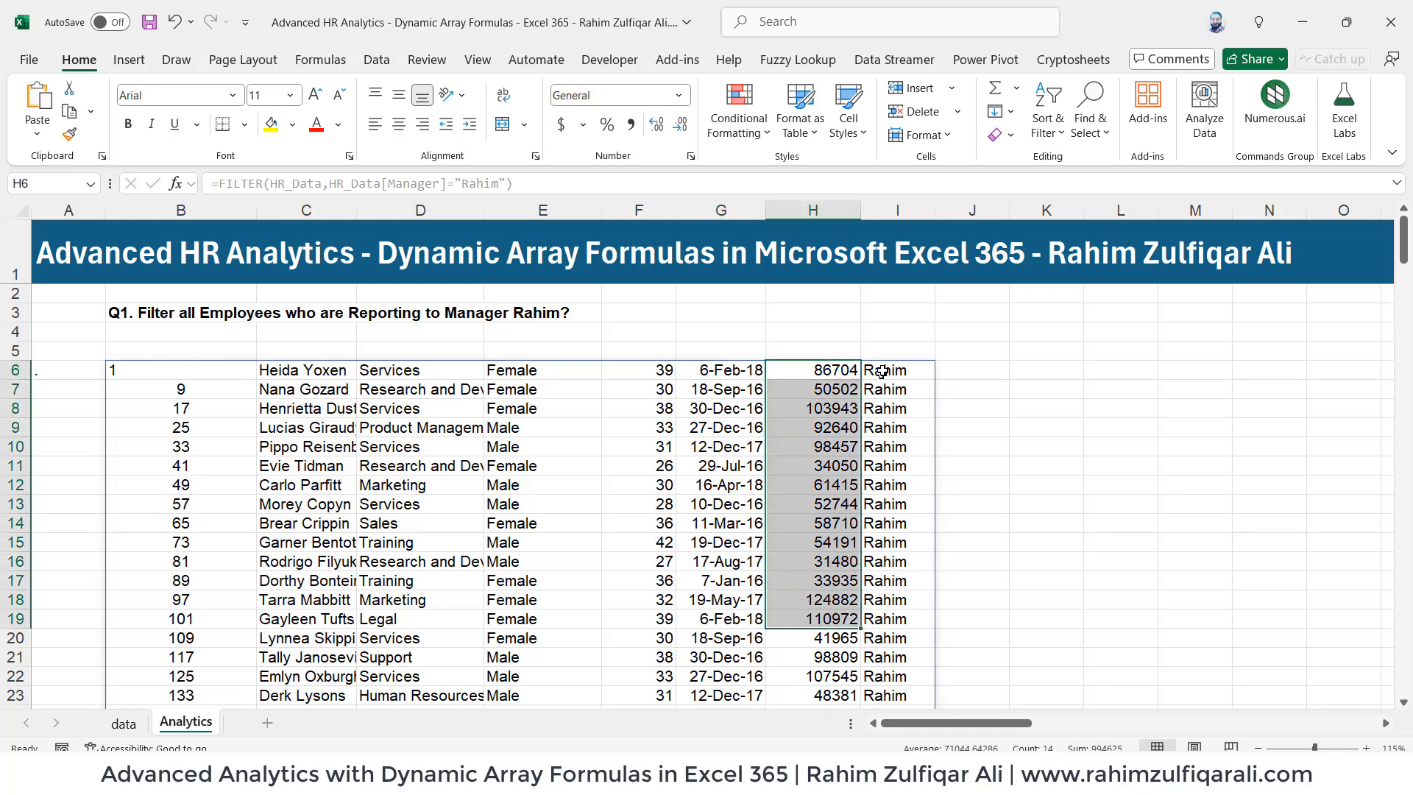
pyautogui.moveTo(883, 371); pyautogui.dragTo(916, 699)
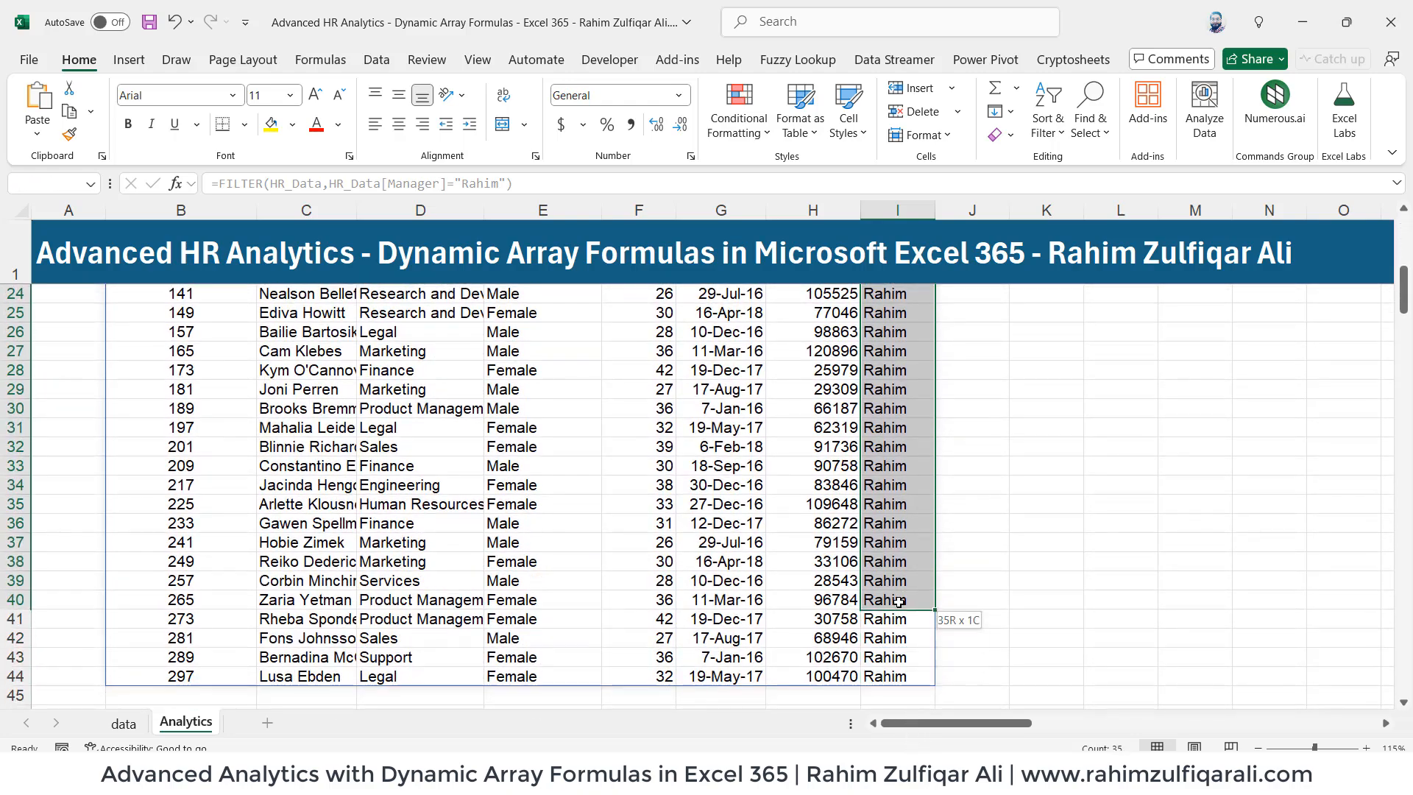
pyautogui.click(879, 502)
pyautogui.scroll(1, 880, 497)
pyautogui.scroll(7, 880, 497)
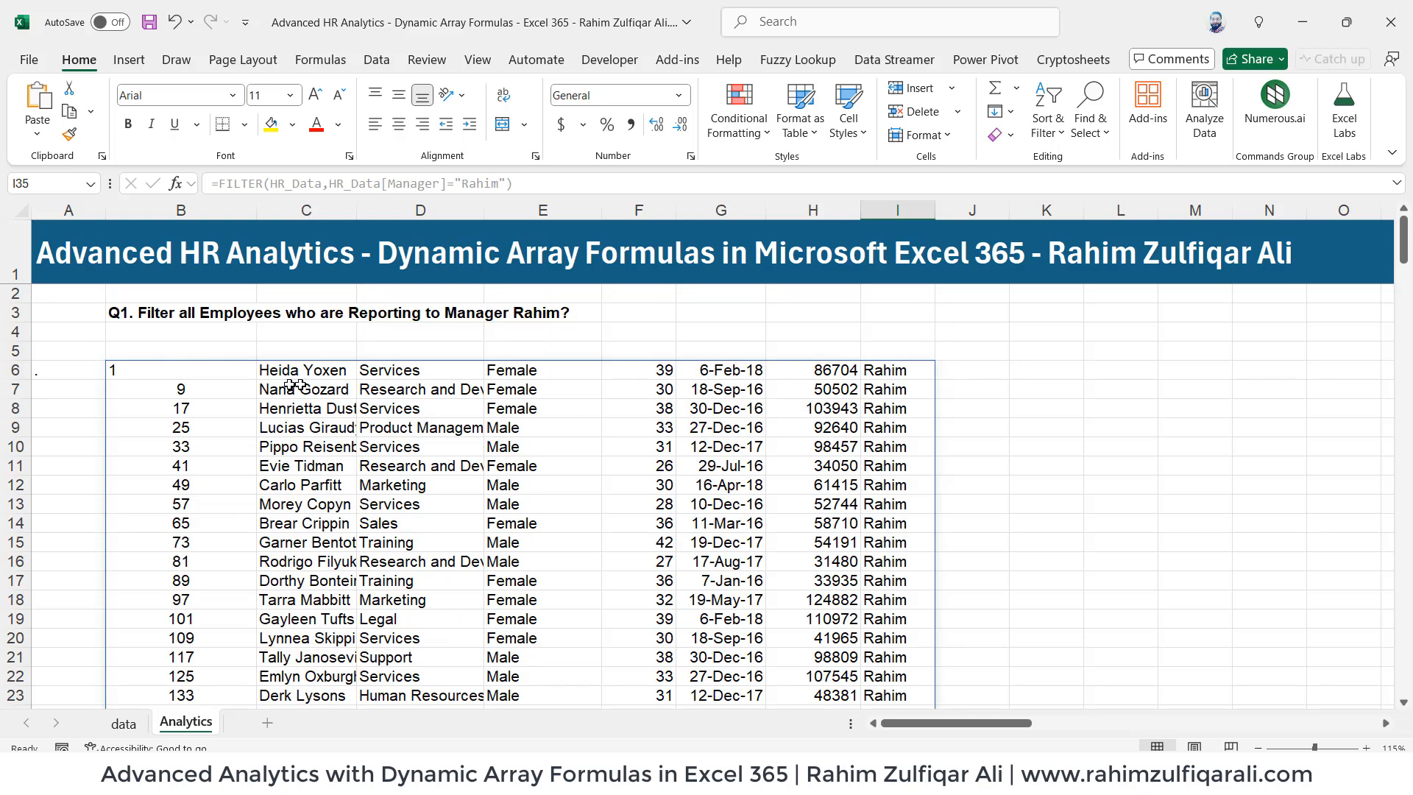
pyautogui.click(231, 373)
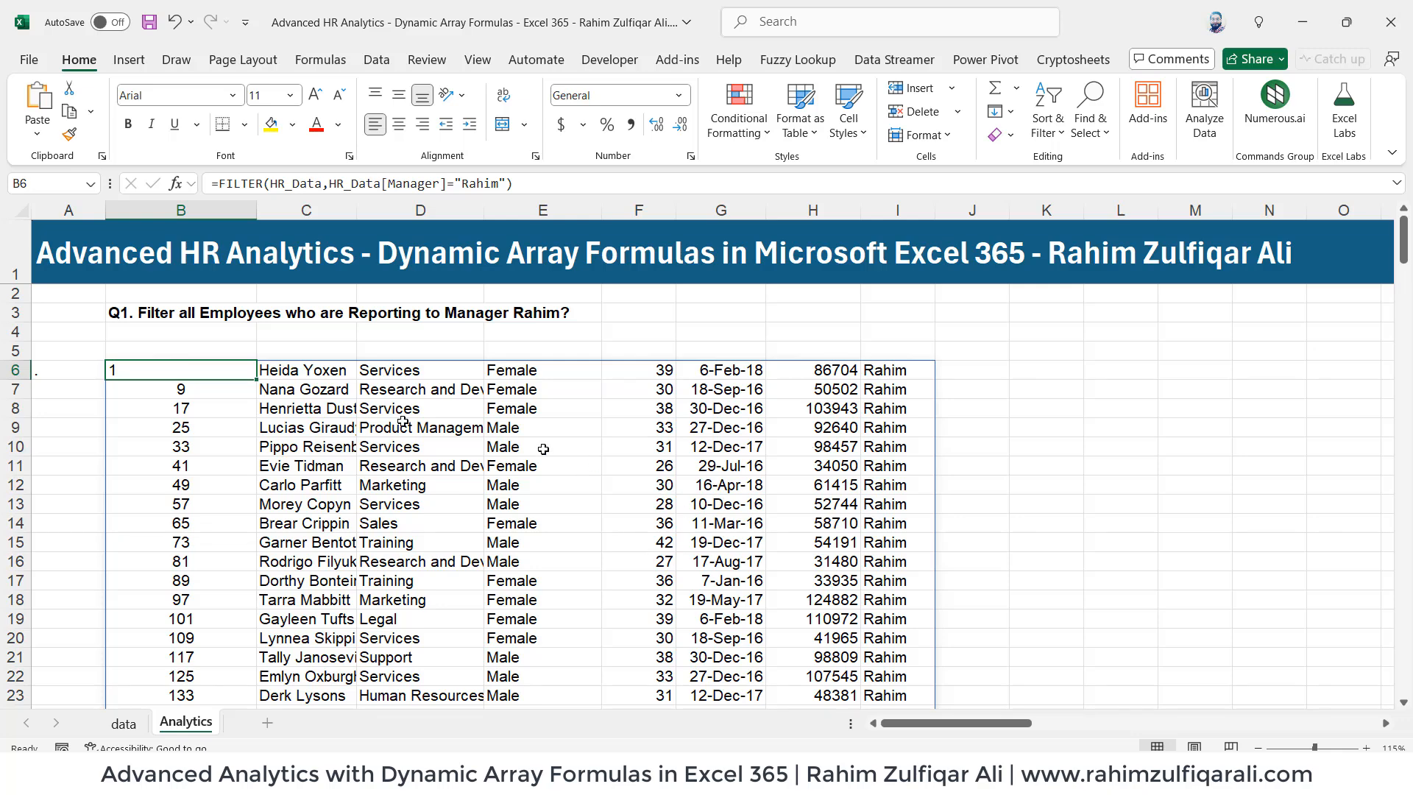
# - Enter =HR_Data[#Headers] in cell B5 to return the table's column headings above the filtered list
pyautogui.moveTo(228, 350); pyautogui.dragTo(905, 349)
pyautogui.click(242, 370)
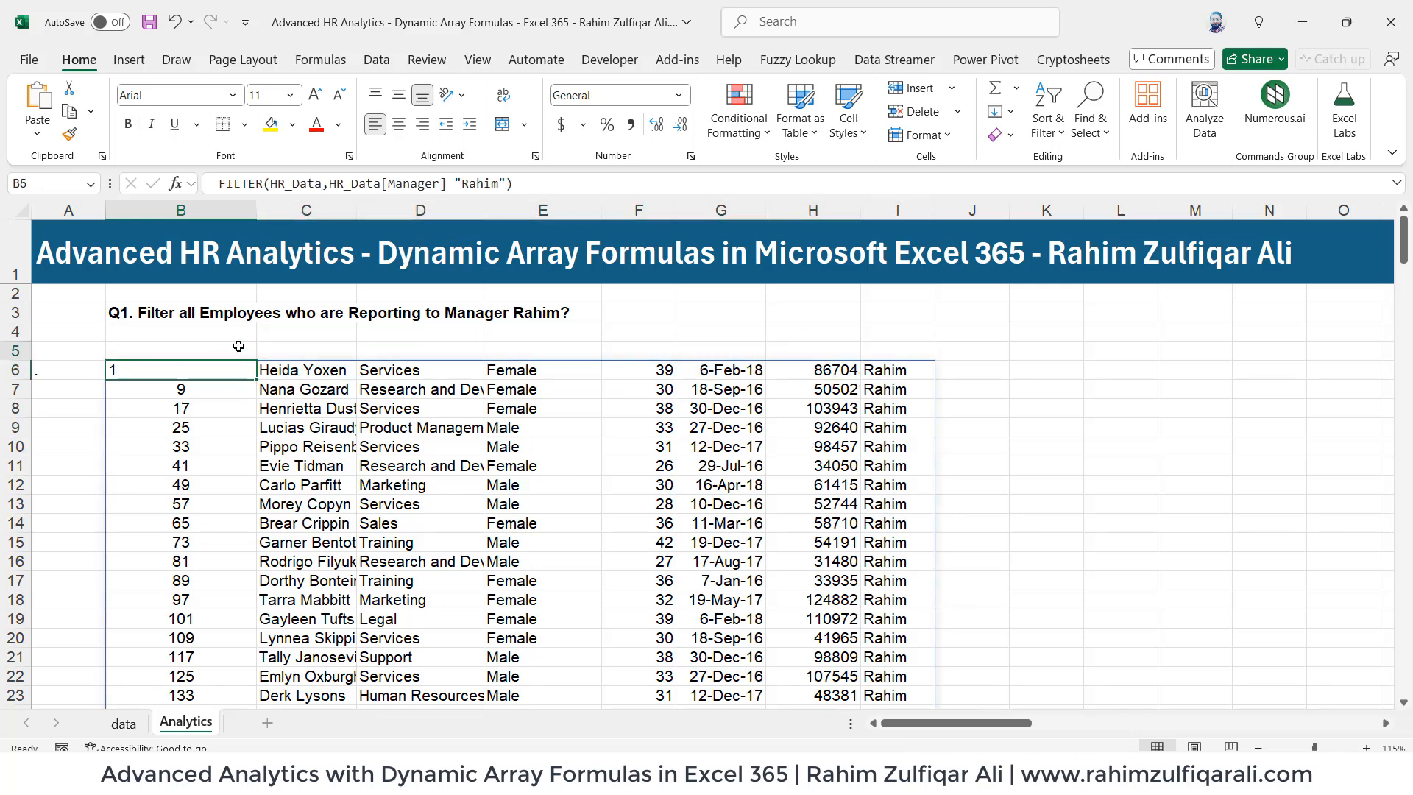
pyautogui.click(240, 348)
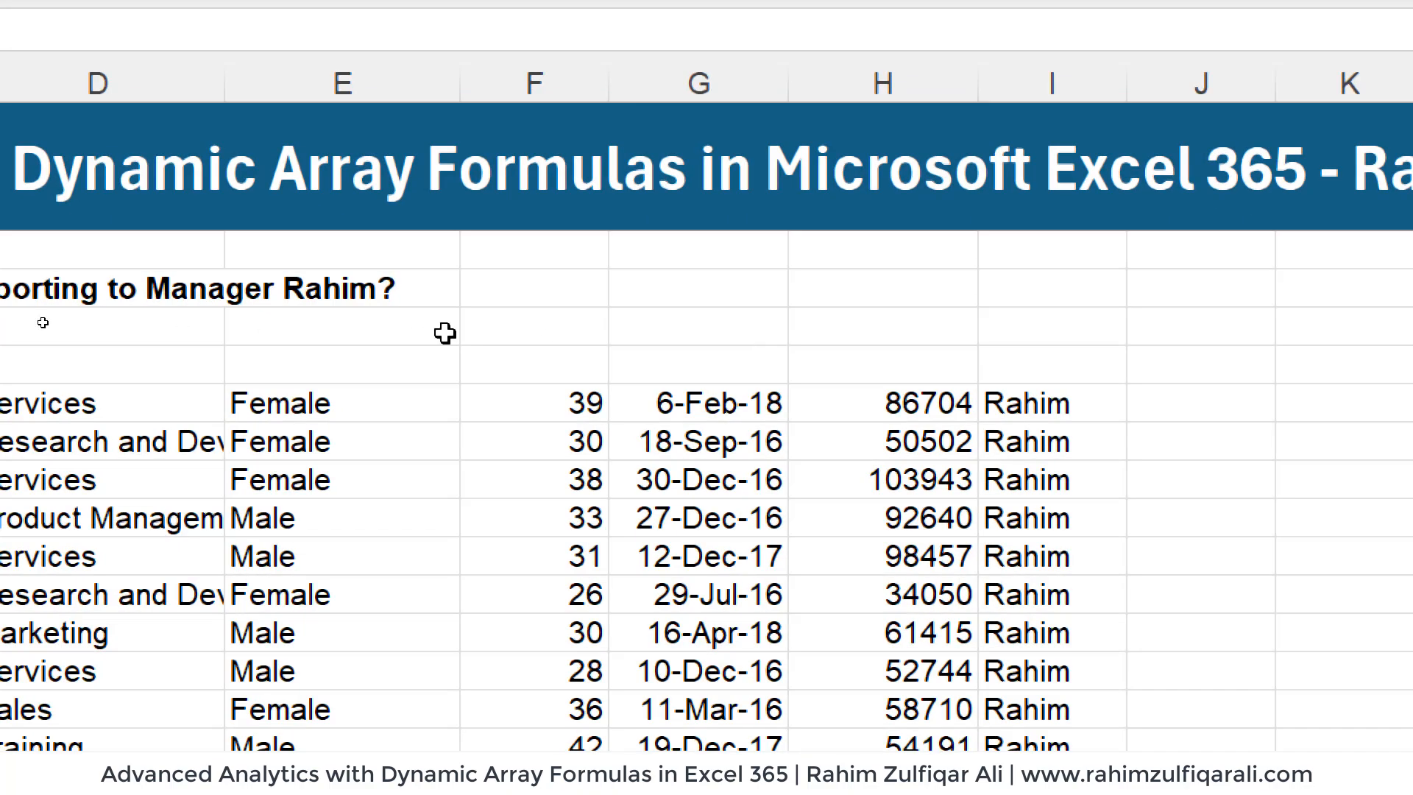
pyautogui.write('=')
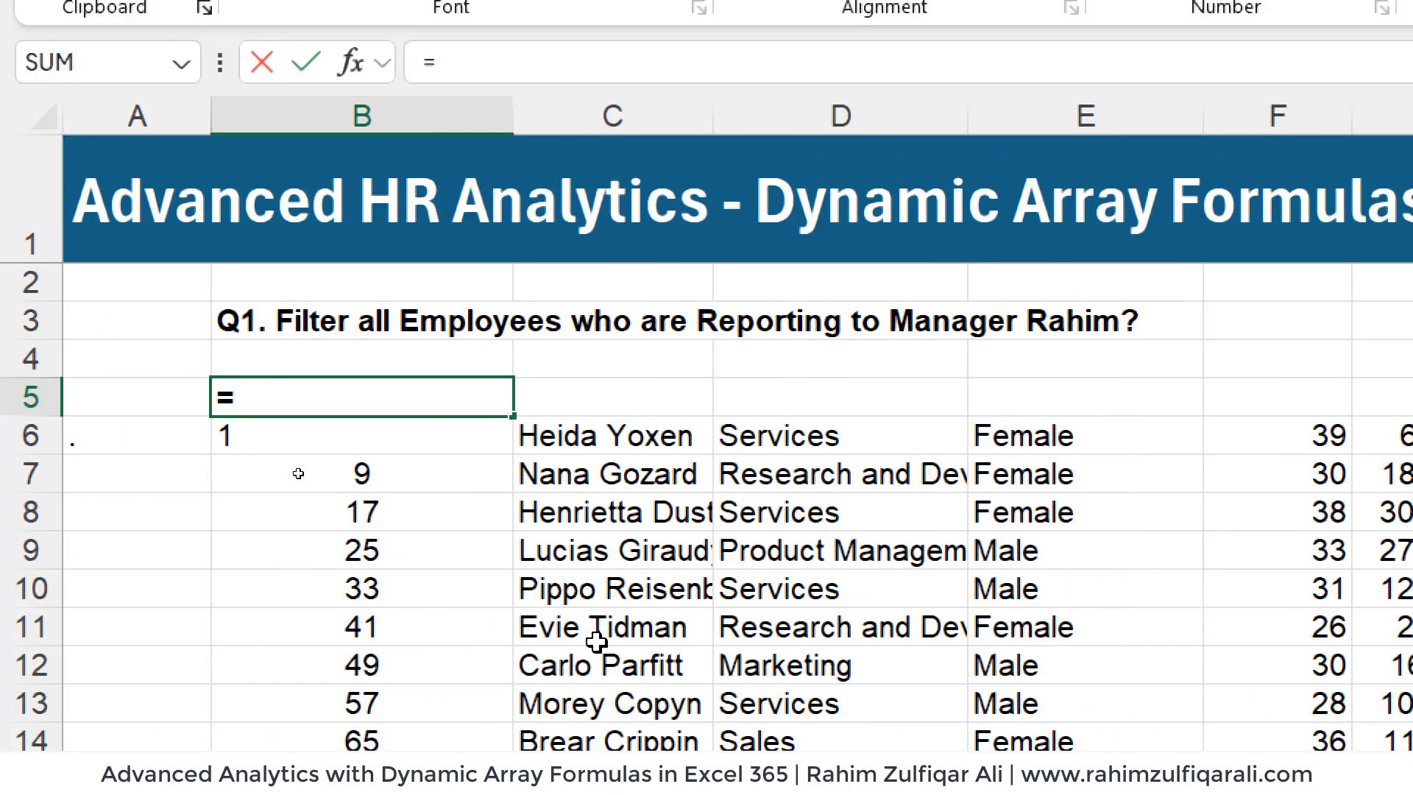
pyautogui.write('hr')
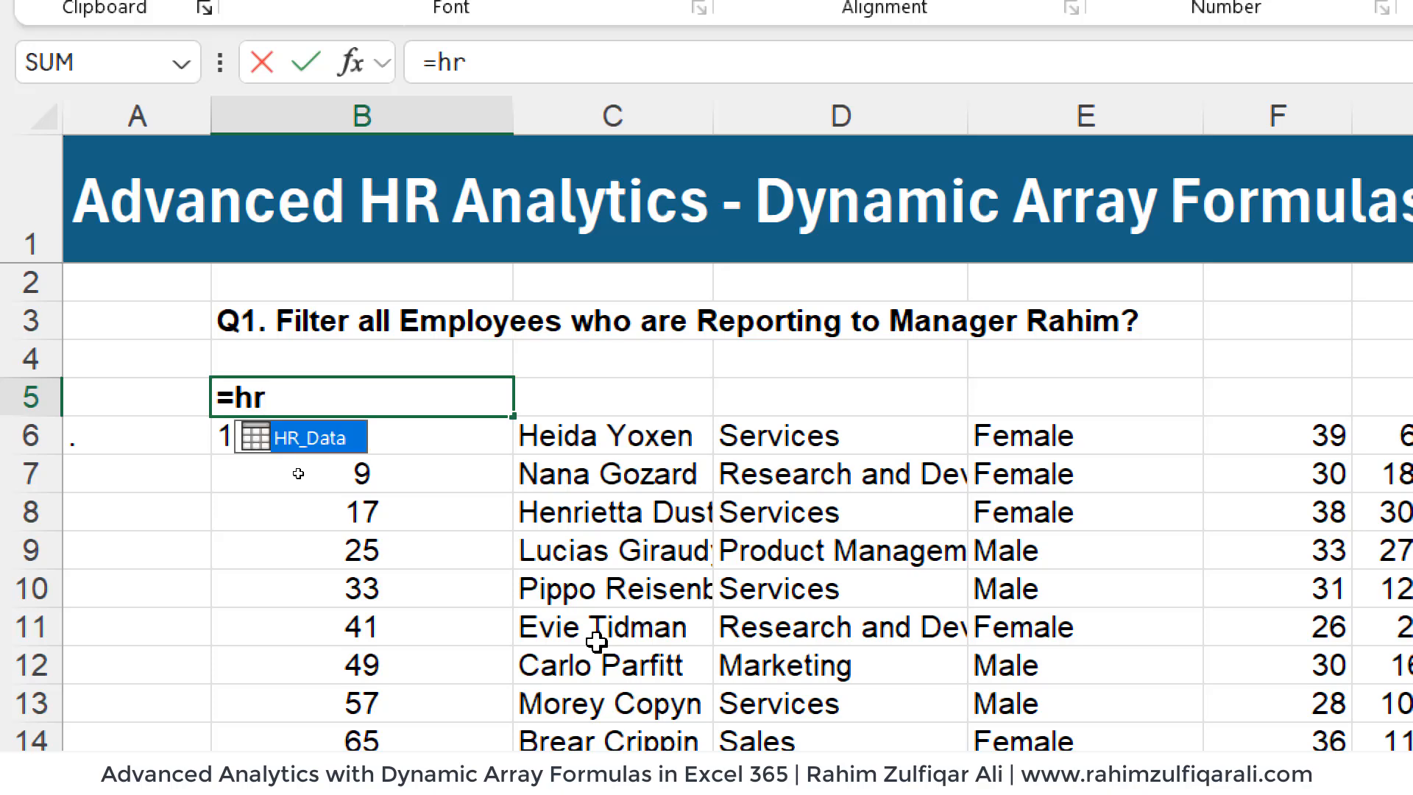
pyautogui.press('Tab')
pyautogui.write('[')
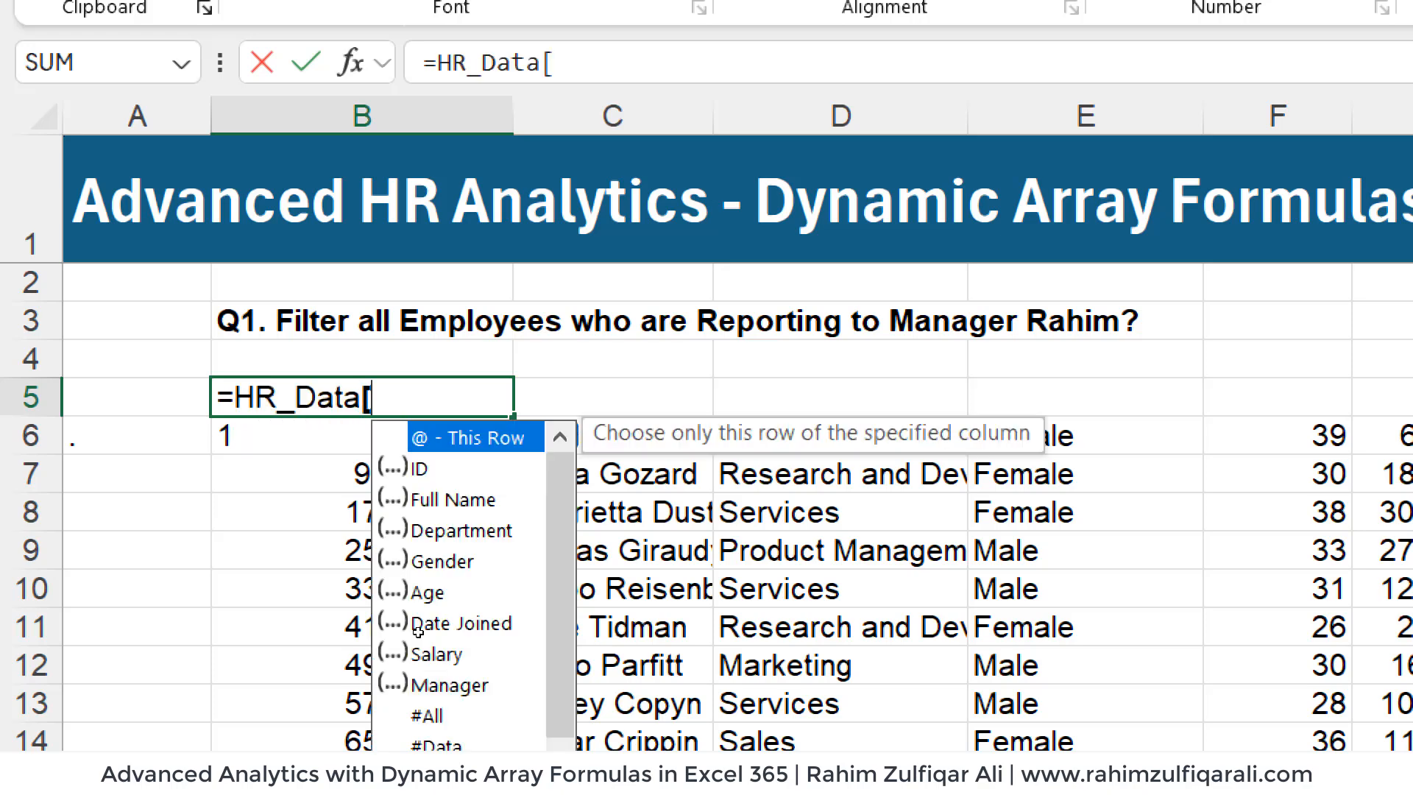
pyautogui.scroll(-1, 571, 459)
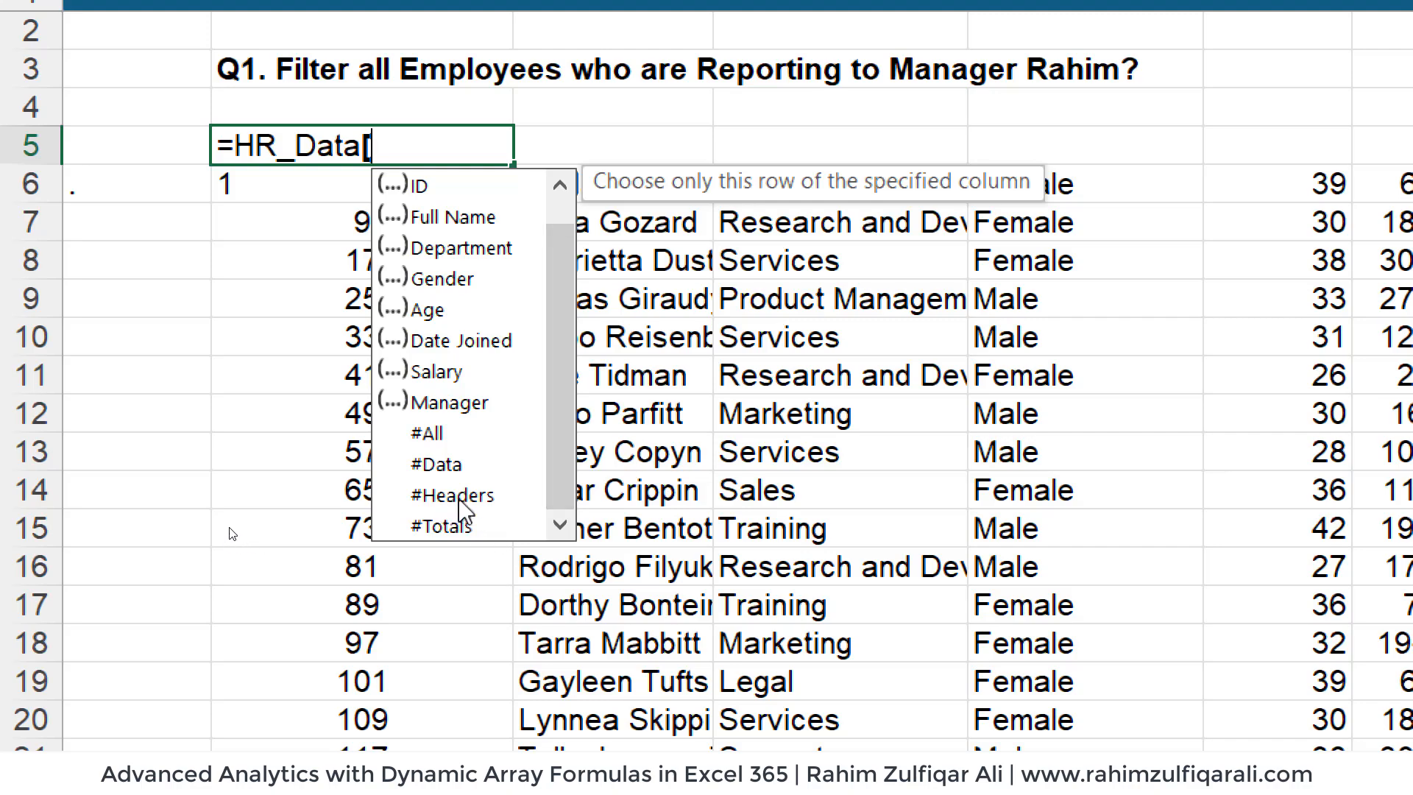
pyautogui.press('Down')
pyautogui.press('Down')
pyautogui.press('Down')
pyautogui.press('Down')
pyautogui.press('Down')
pyautogui.press('Down')
pyautogui.press('Down')
pyautogui.press('Down')
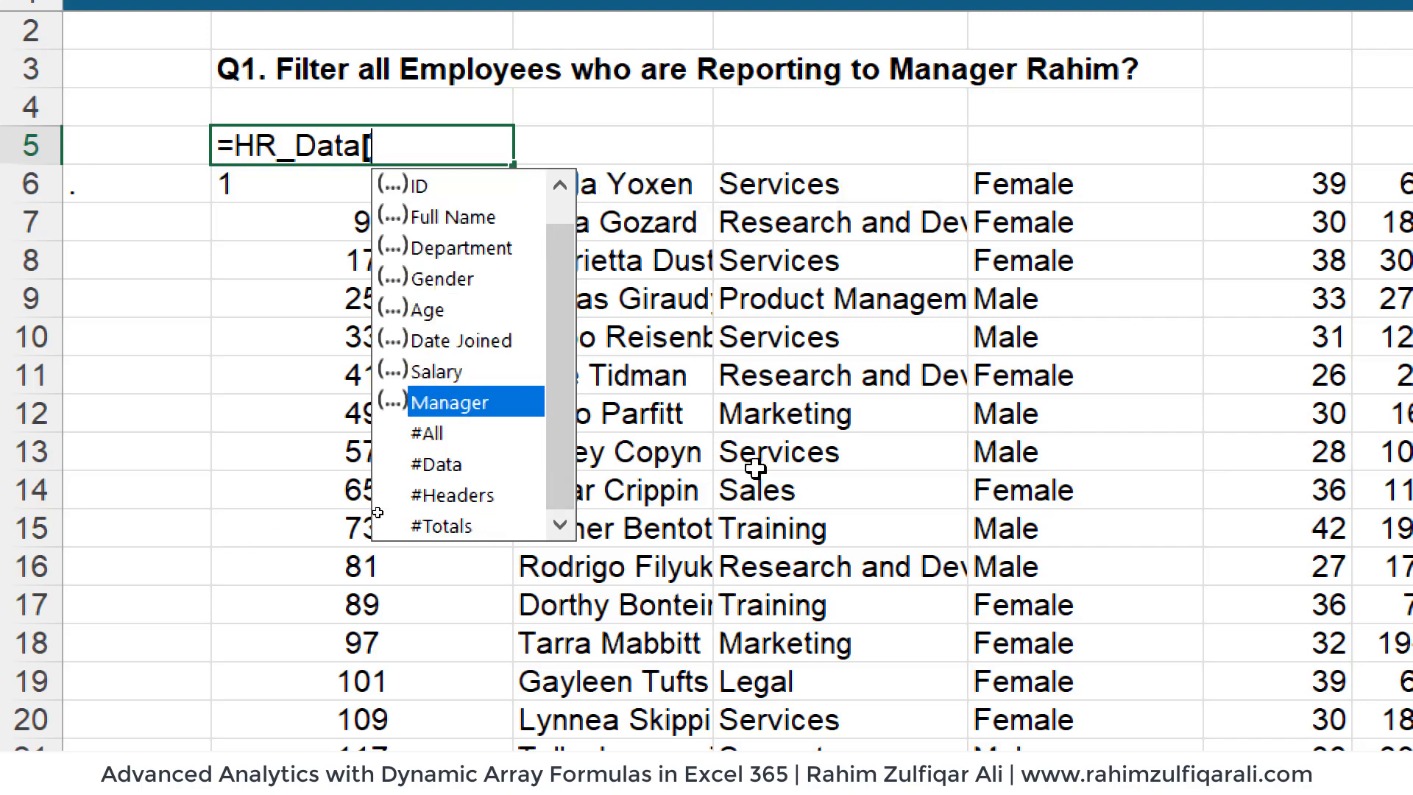
pyautogui.press('Down')
pyautogui.press('Down')
pyautogui.press('Down')
pyautogui.press('Tab')
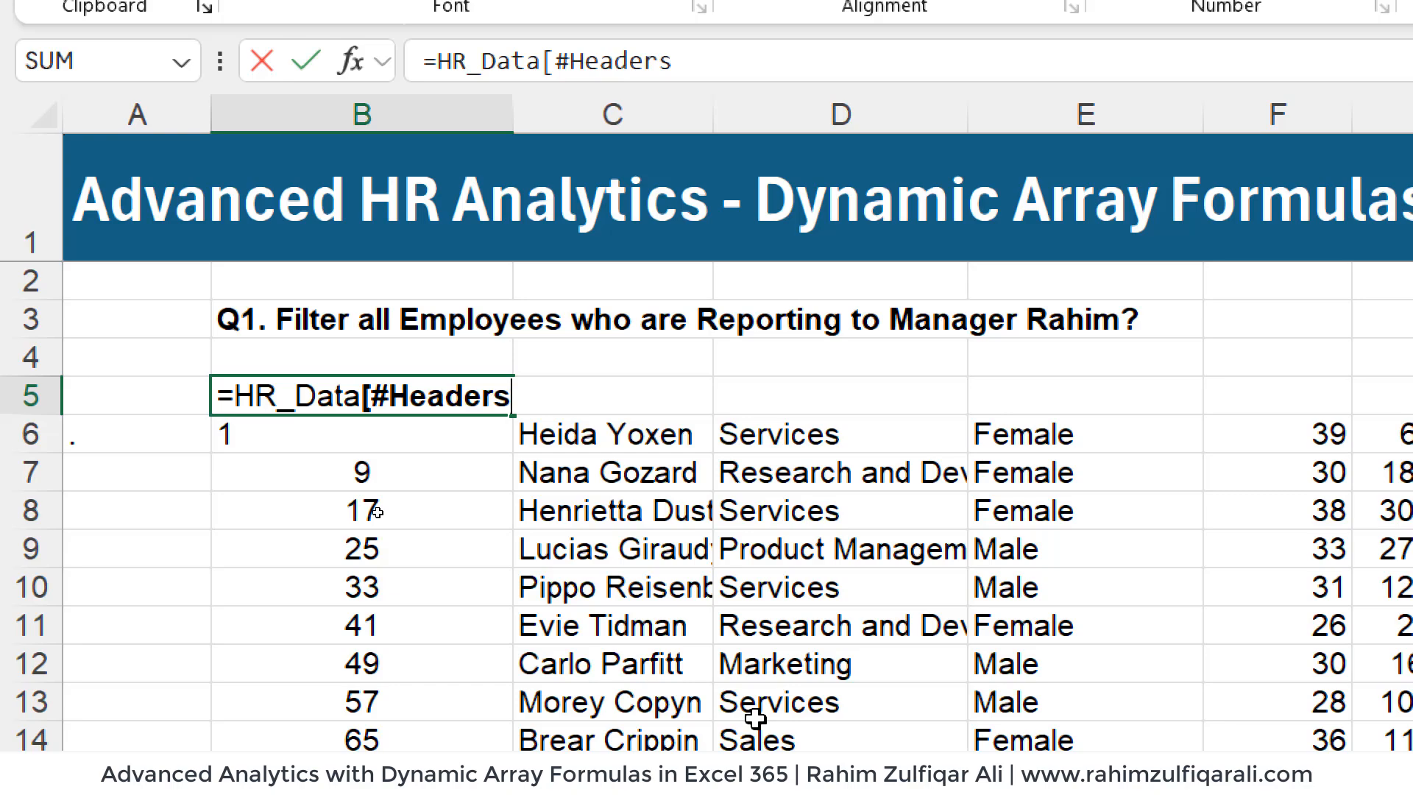
pyautogui.write(']')
pyautogui.press('Return')
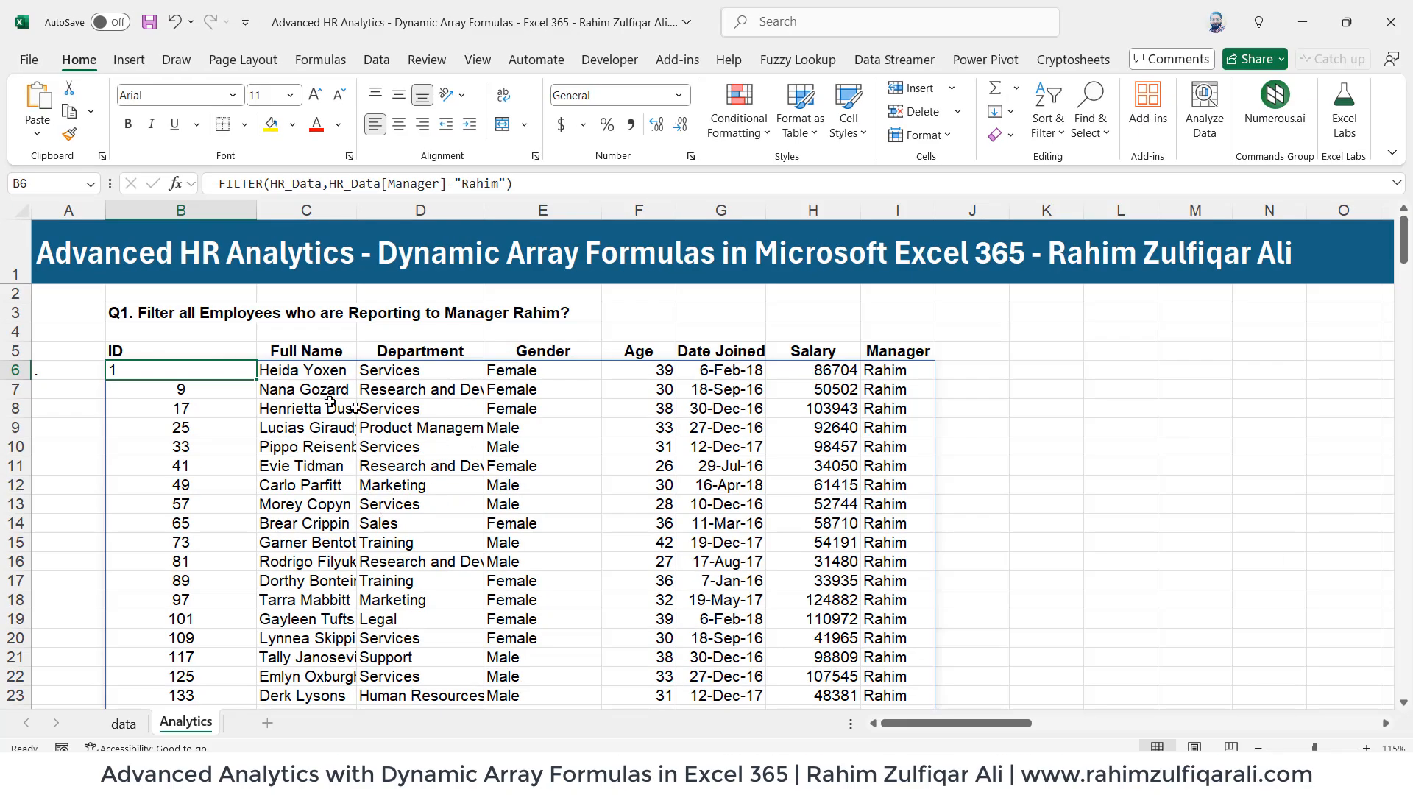
# - Compare the header formula in B5 with the separate FILTER formula in B6
pyautogui.click(207, 354)
pyautogui.click(305, 356)
pyautogui.click(287, 374)
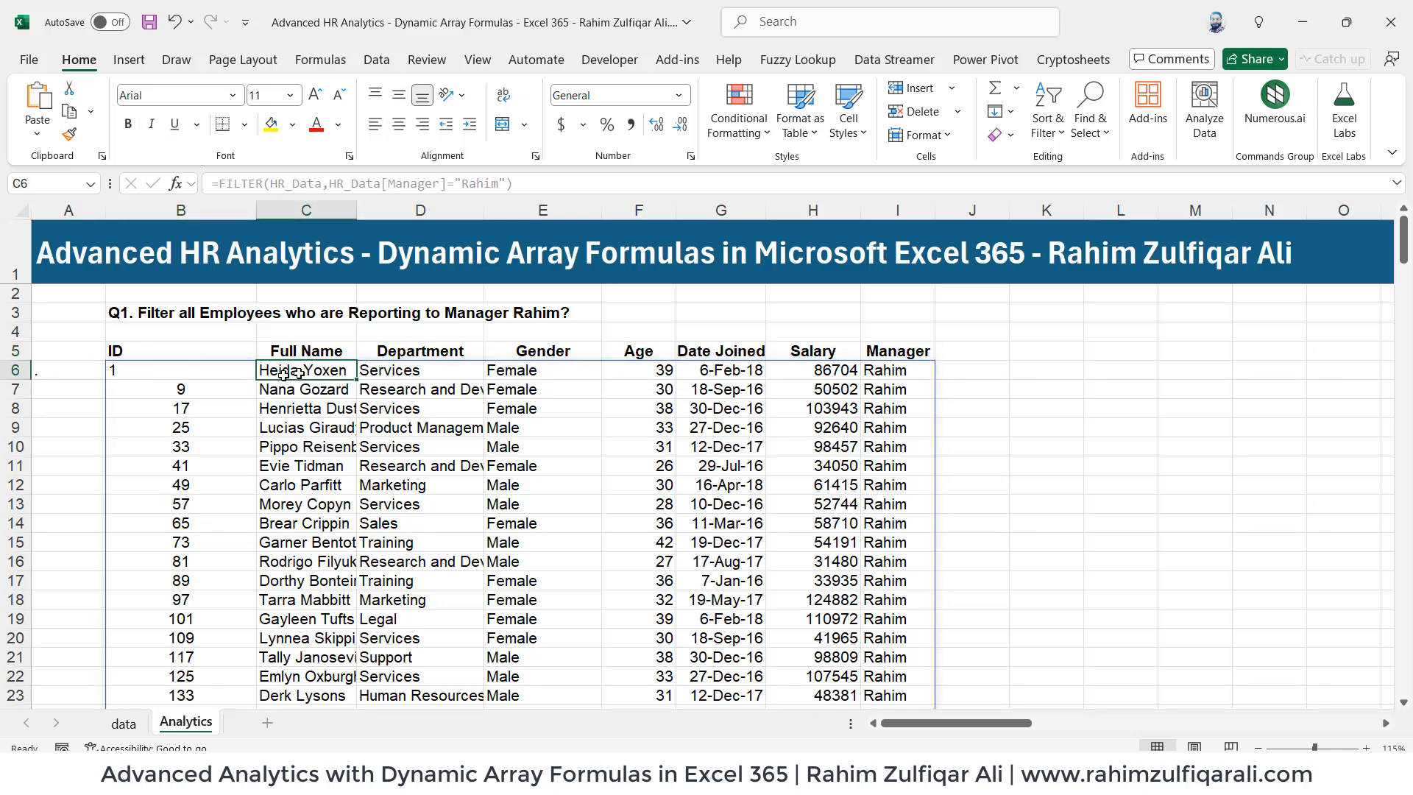
pyautogui.click(233, 371)
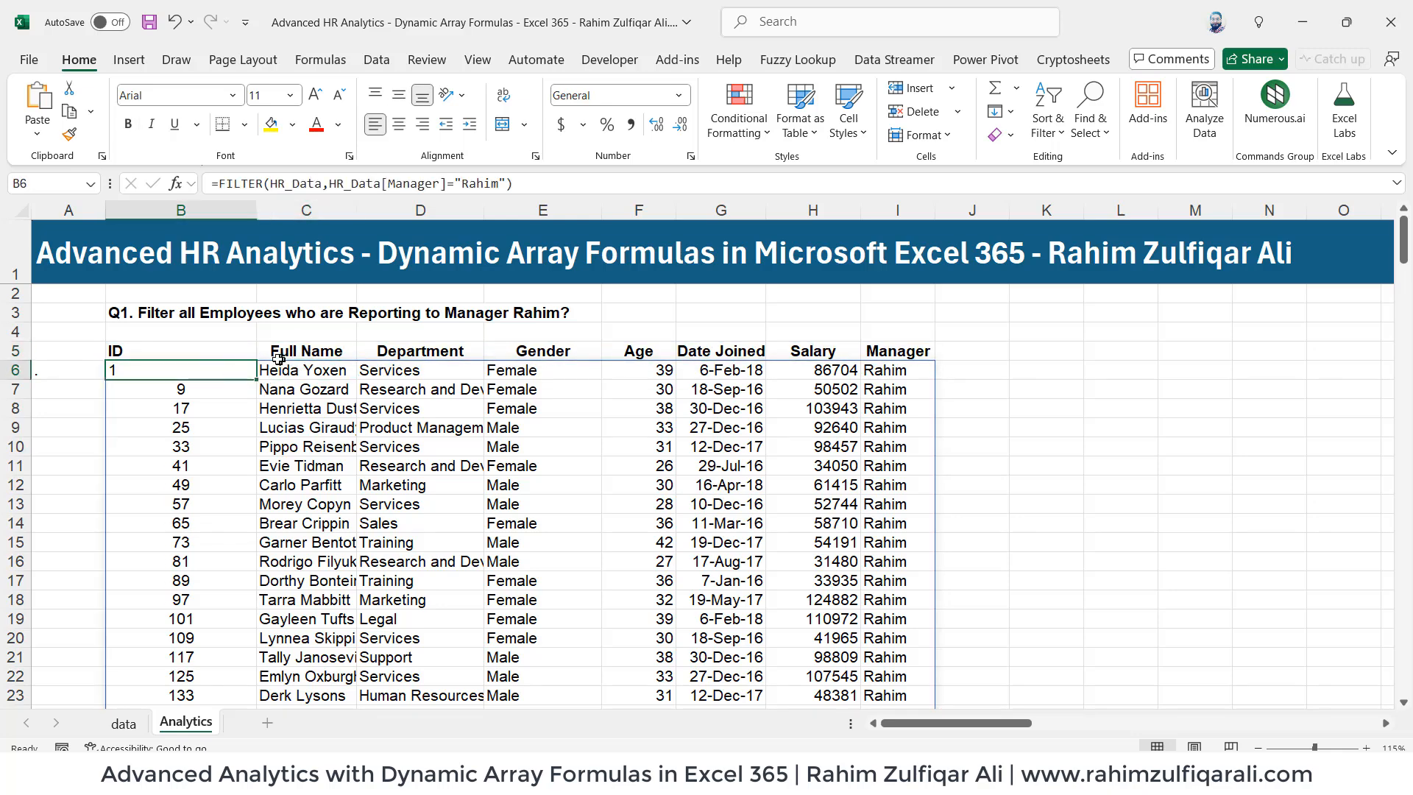
pyautogui.click(233, 347)
pyautogui.doubleClick(233, 351)
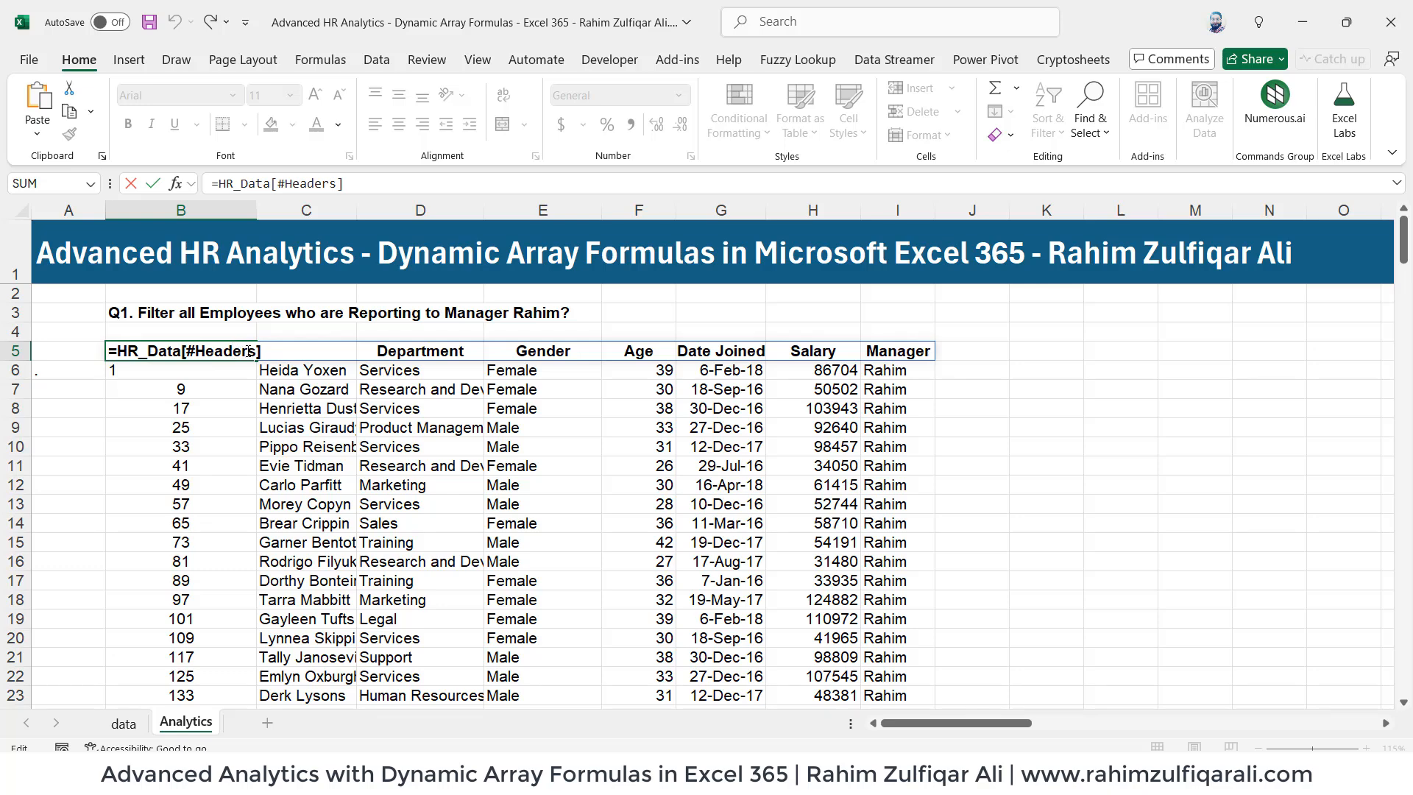
pyautogui.press('Escape')
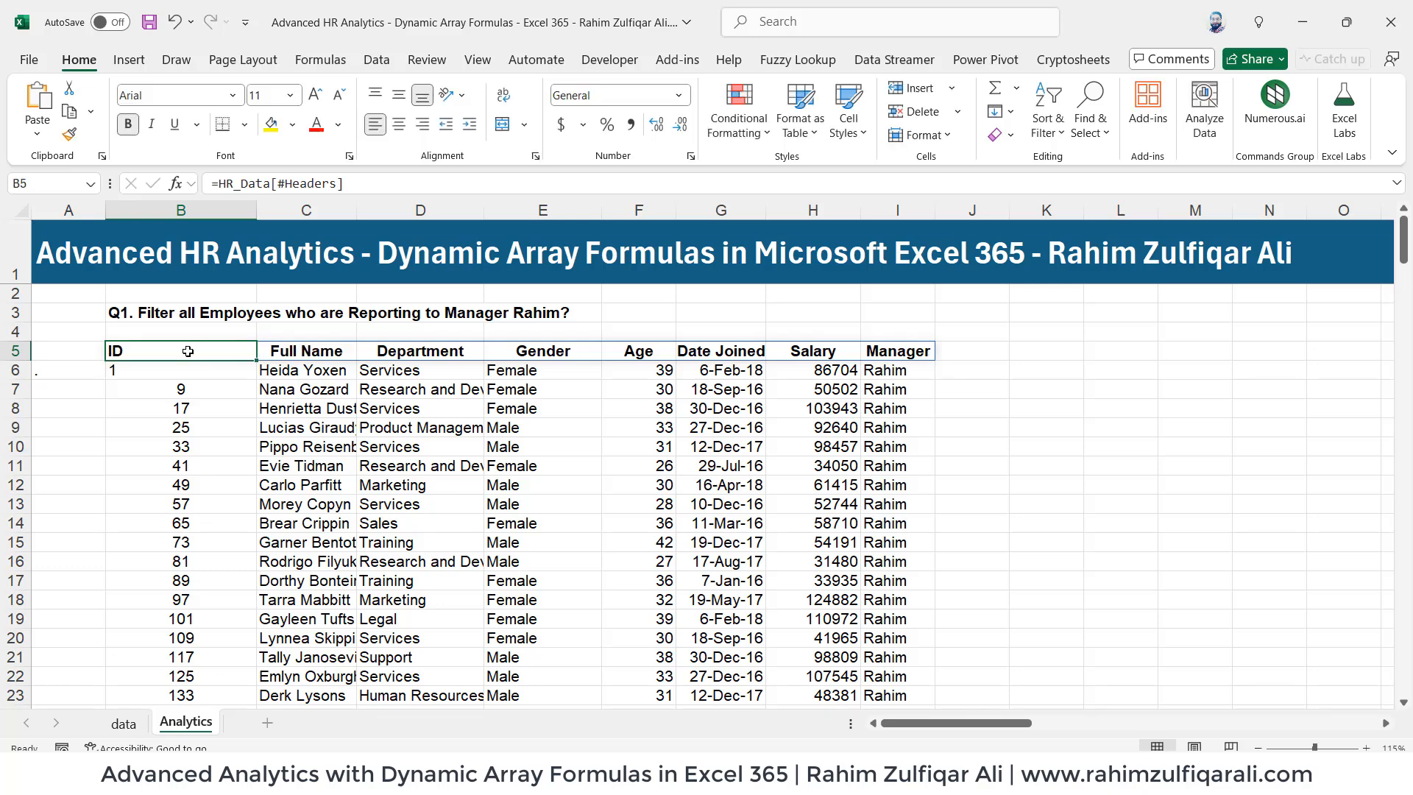
pyautogui.doubleClick(188, 351)
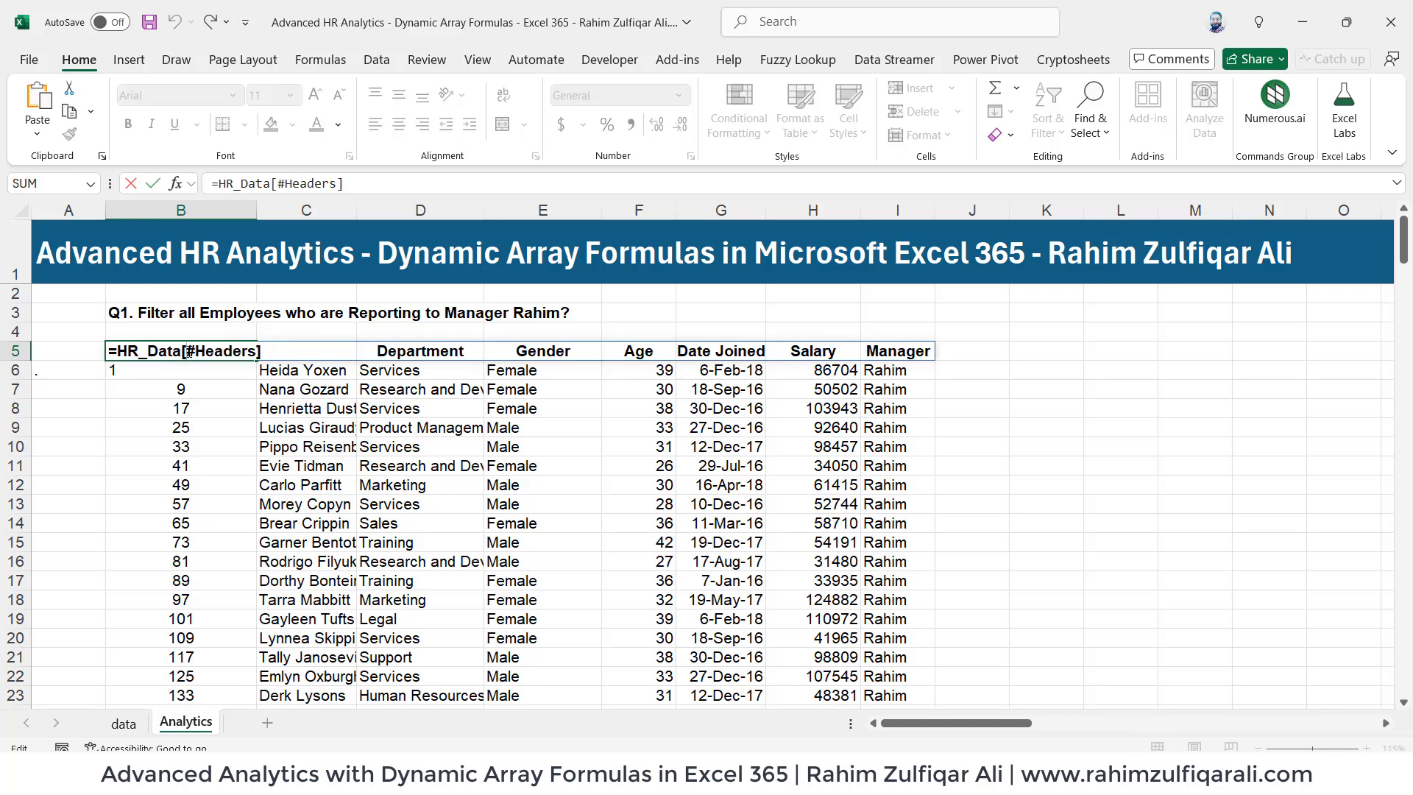
pyautogui.press('Escape')
pyautogui.doubleClick(186, 370)
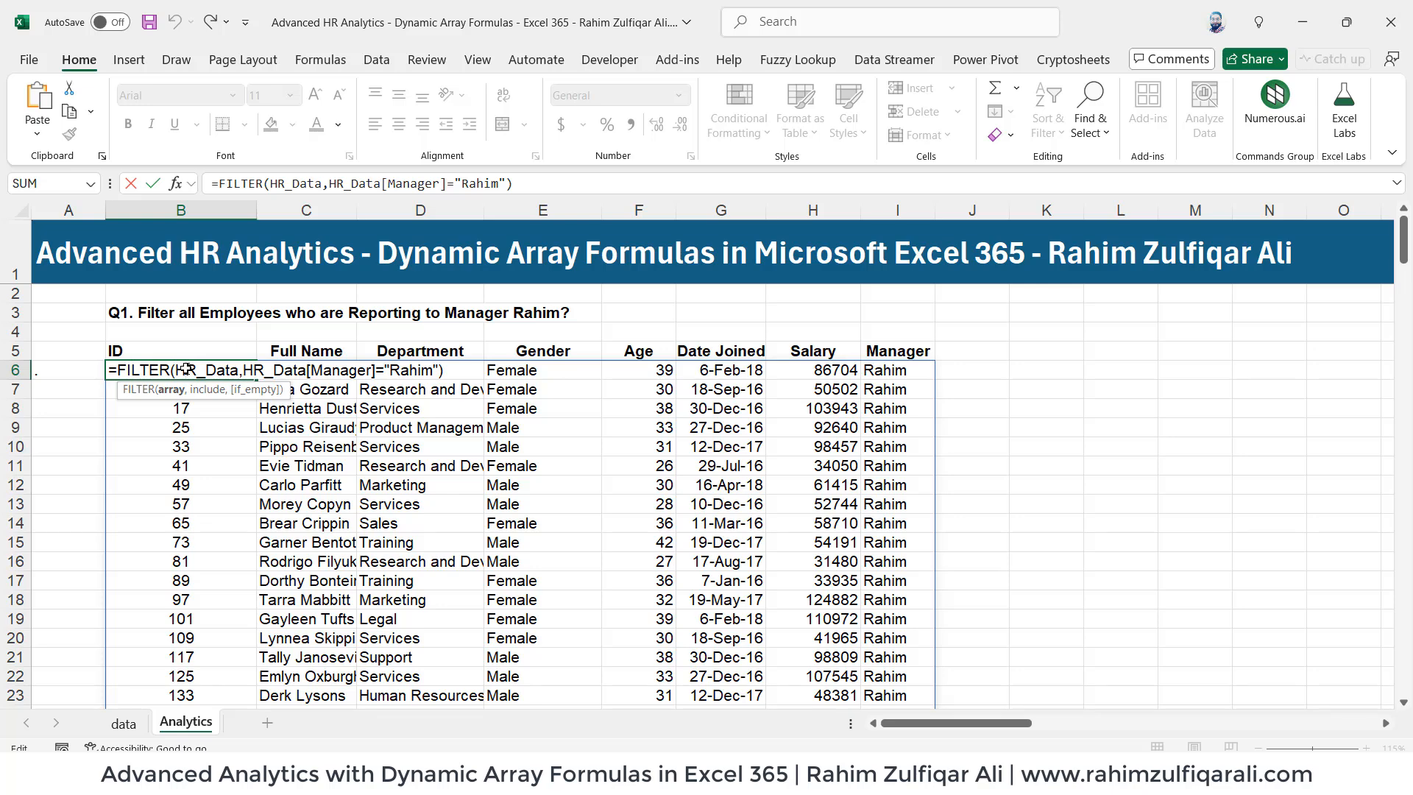
pyautogui.press('Escape')
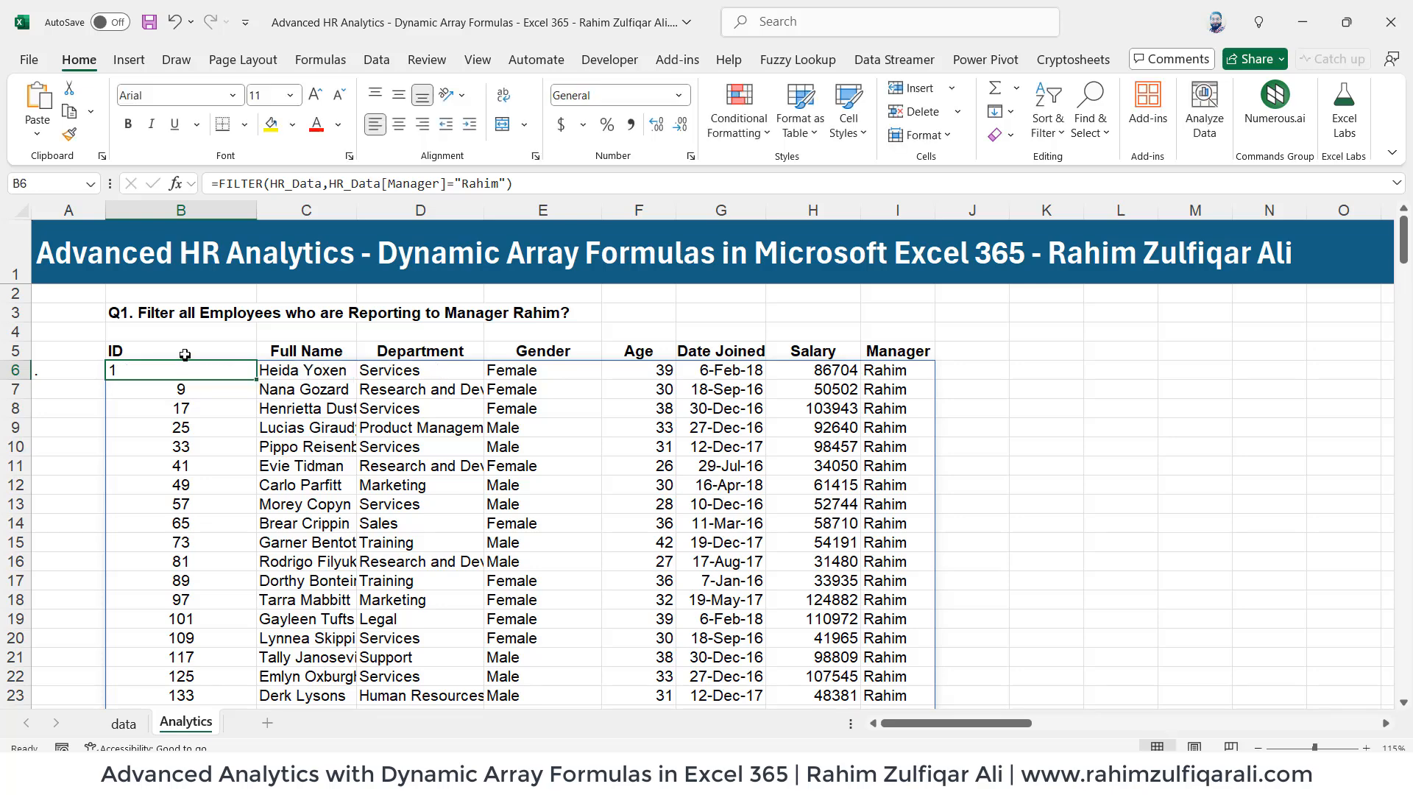
# - Clear the header formula from B5 and wrap the FILTER formula in B6 in VSTACK, with HR_Data[#Headers] as the first array
pyautogui.doubleClick(185, 354)
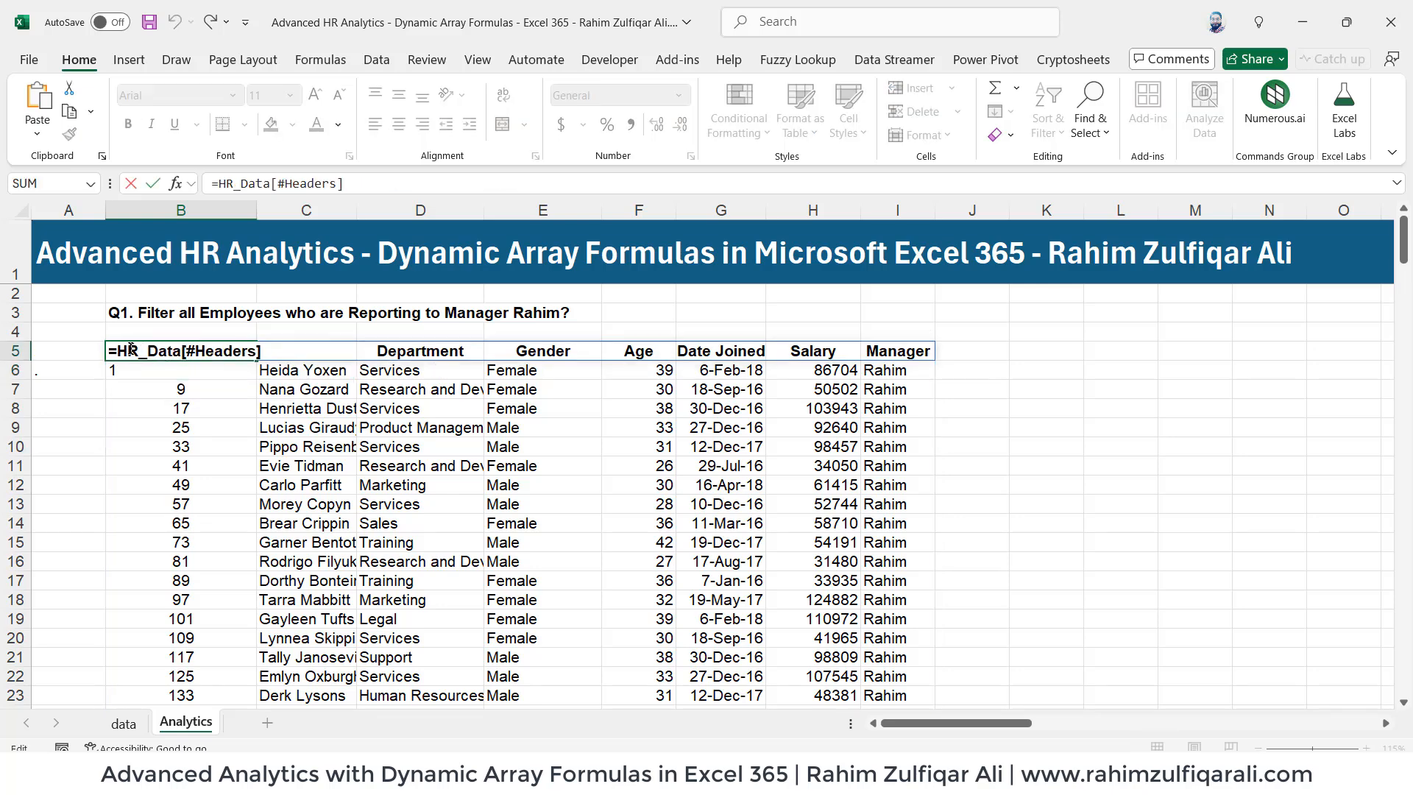
pyautogui.doubleClick(148, 369)
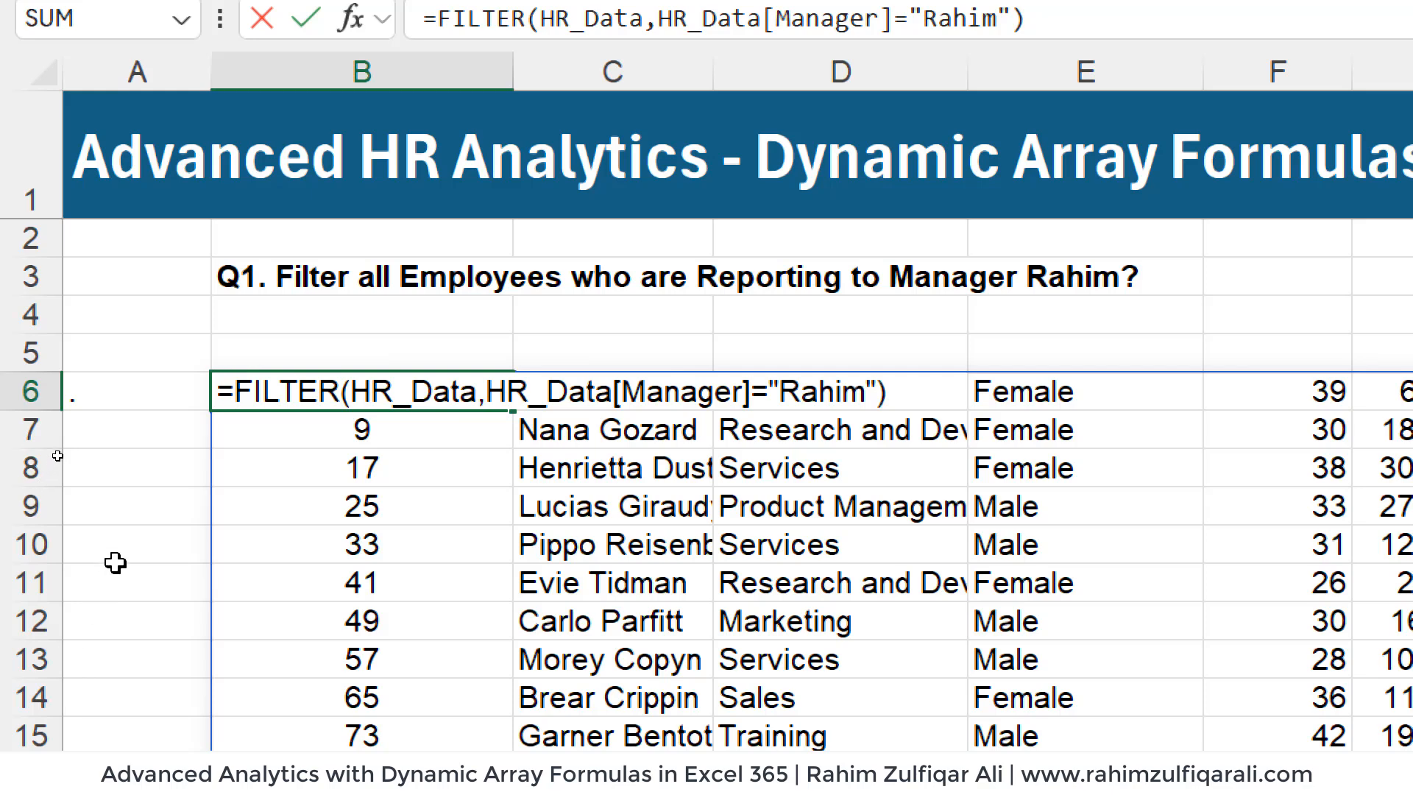
pyautogui.write('vst')
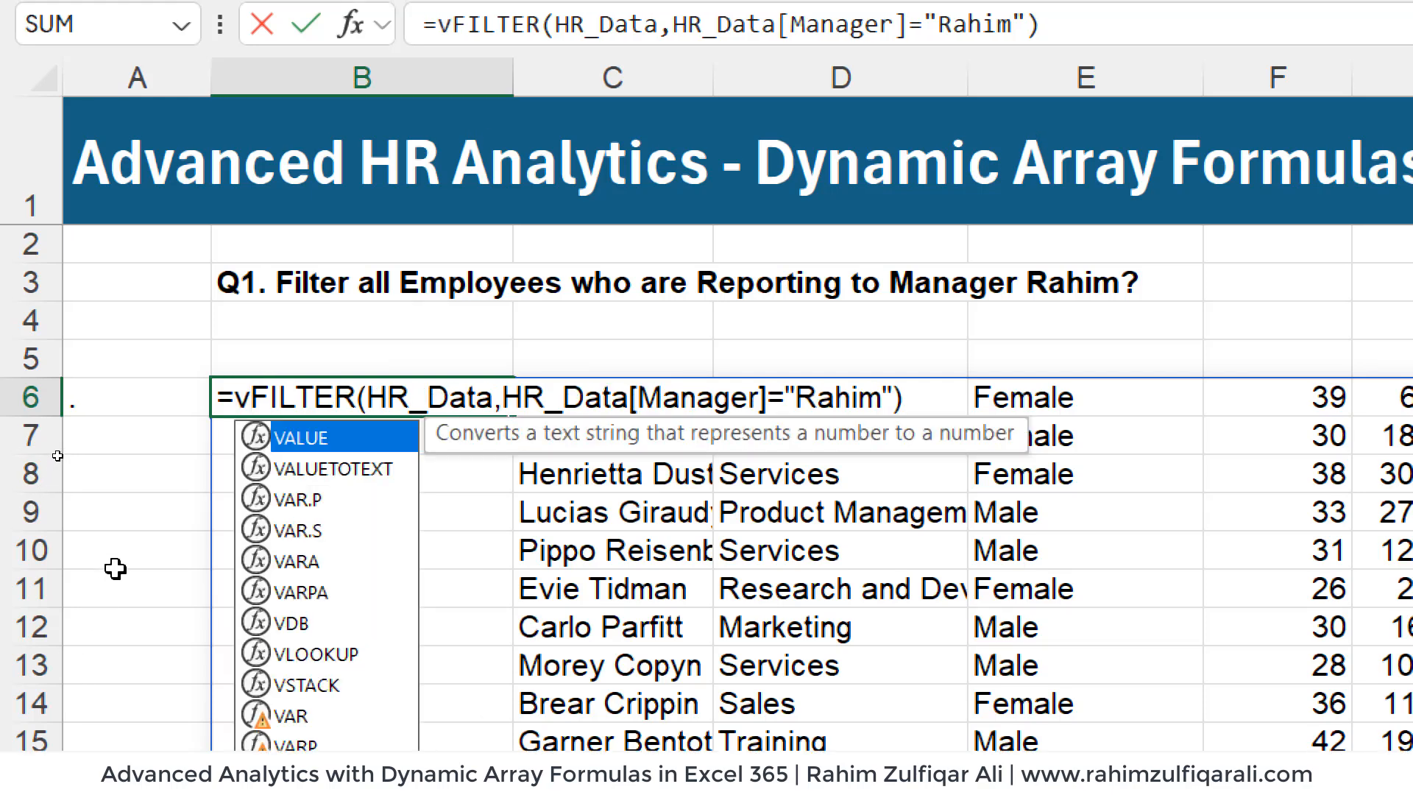
pyautogui.press('Tab')
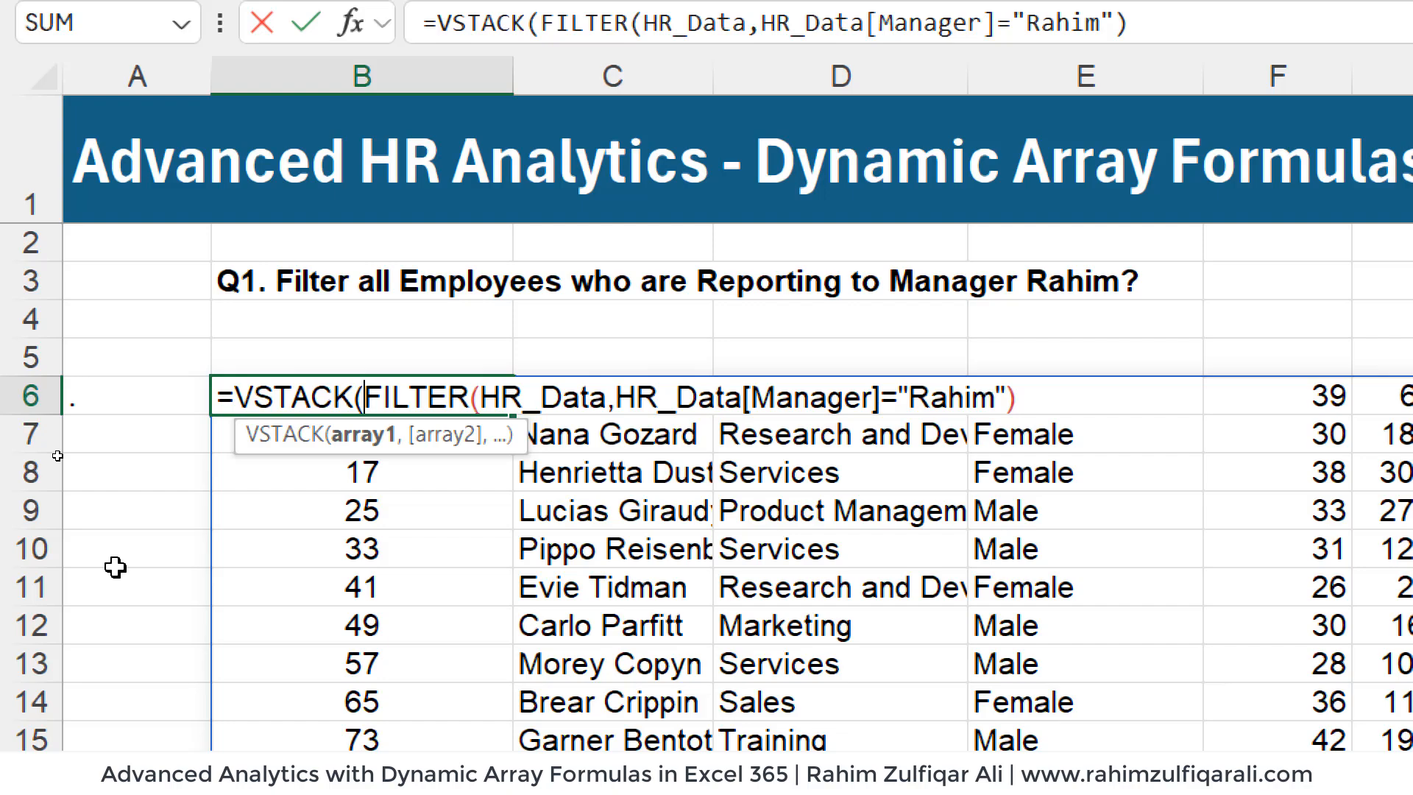
pyautogui.write('hr')
pyautogui.press('Tab')
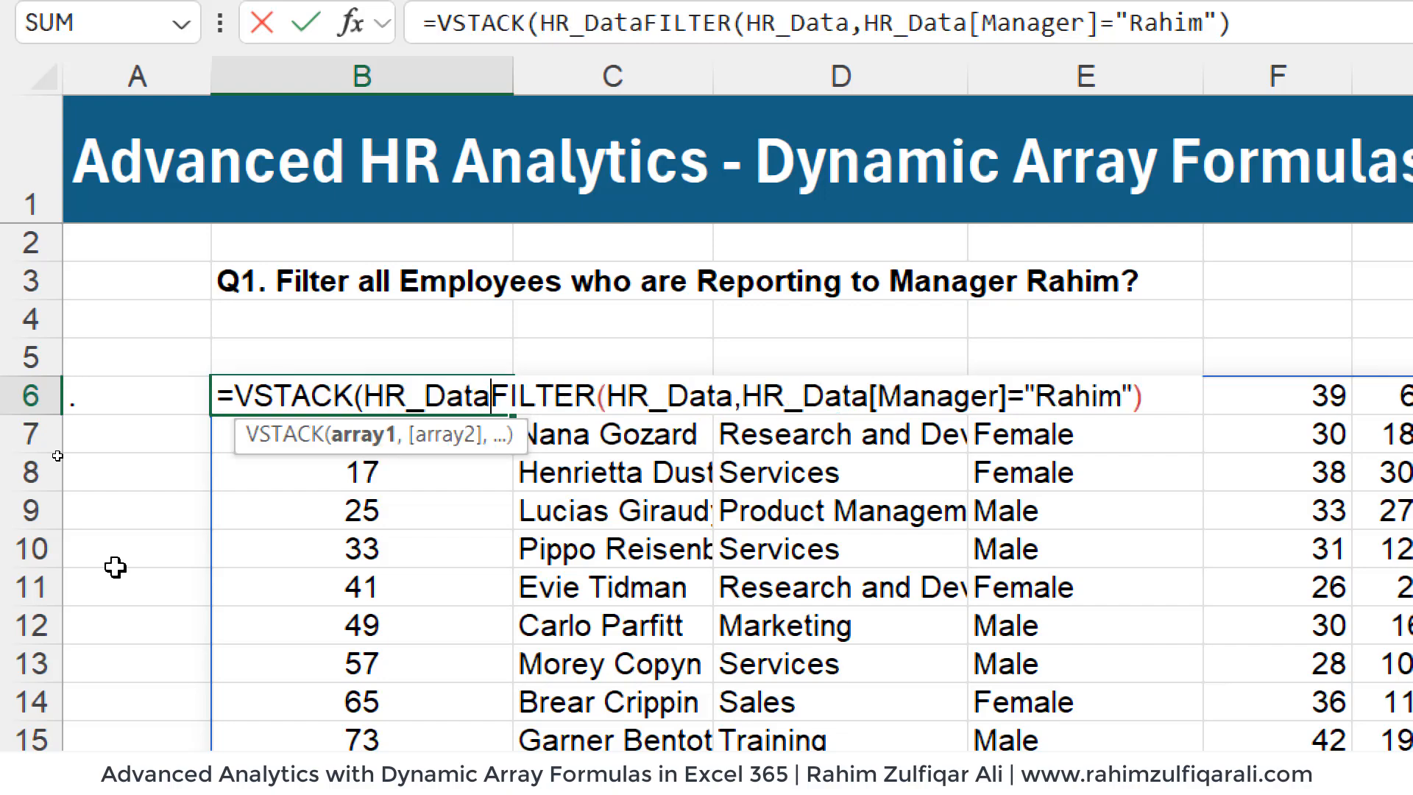
pyautogui.write('[')
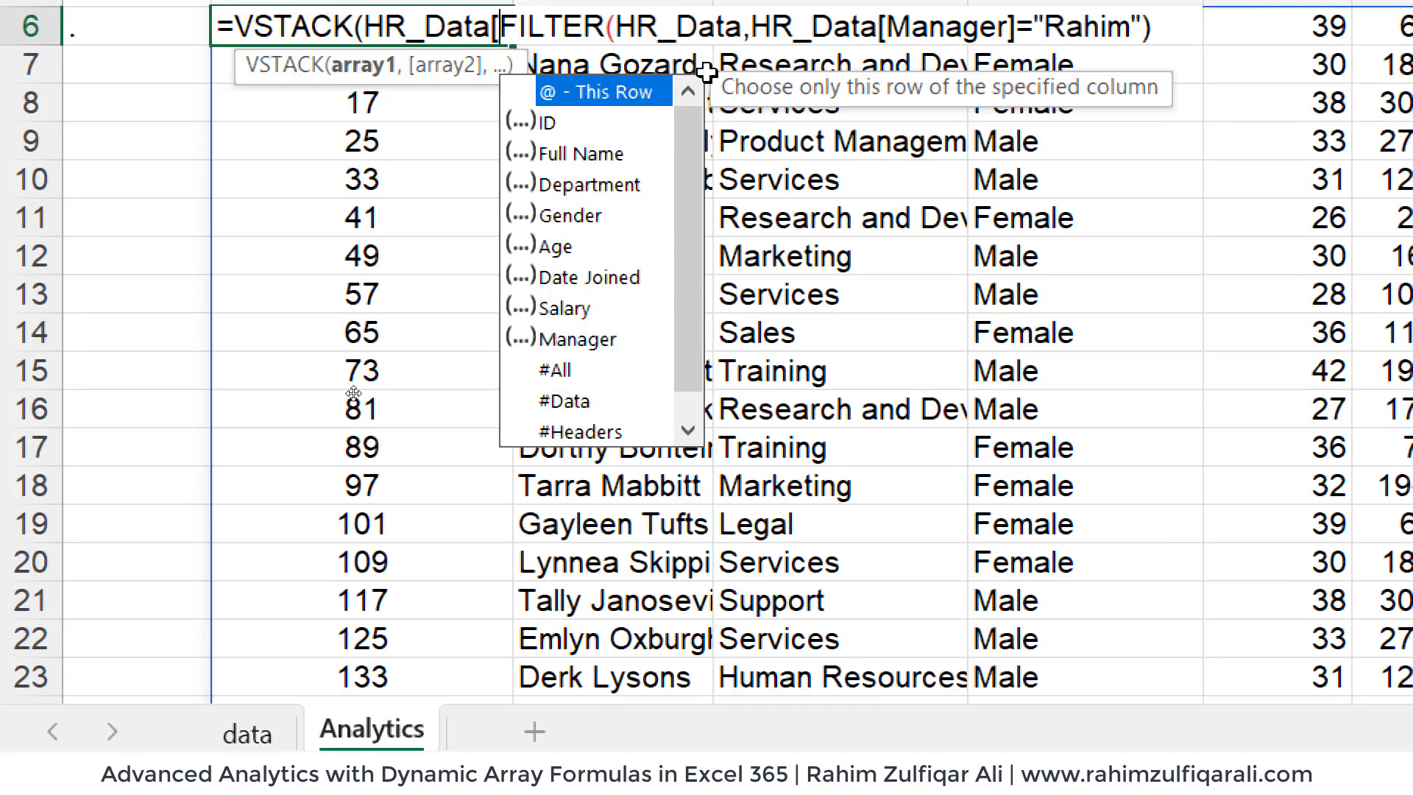
pyautogui.doubleClick(581, 375)
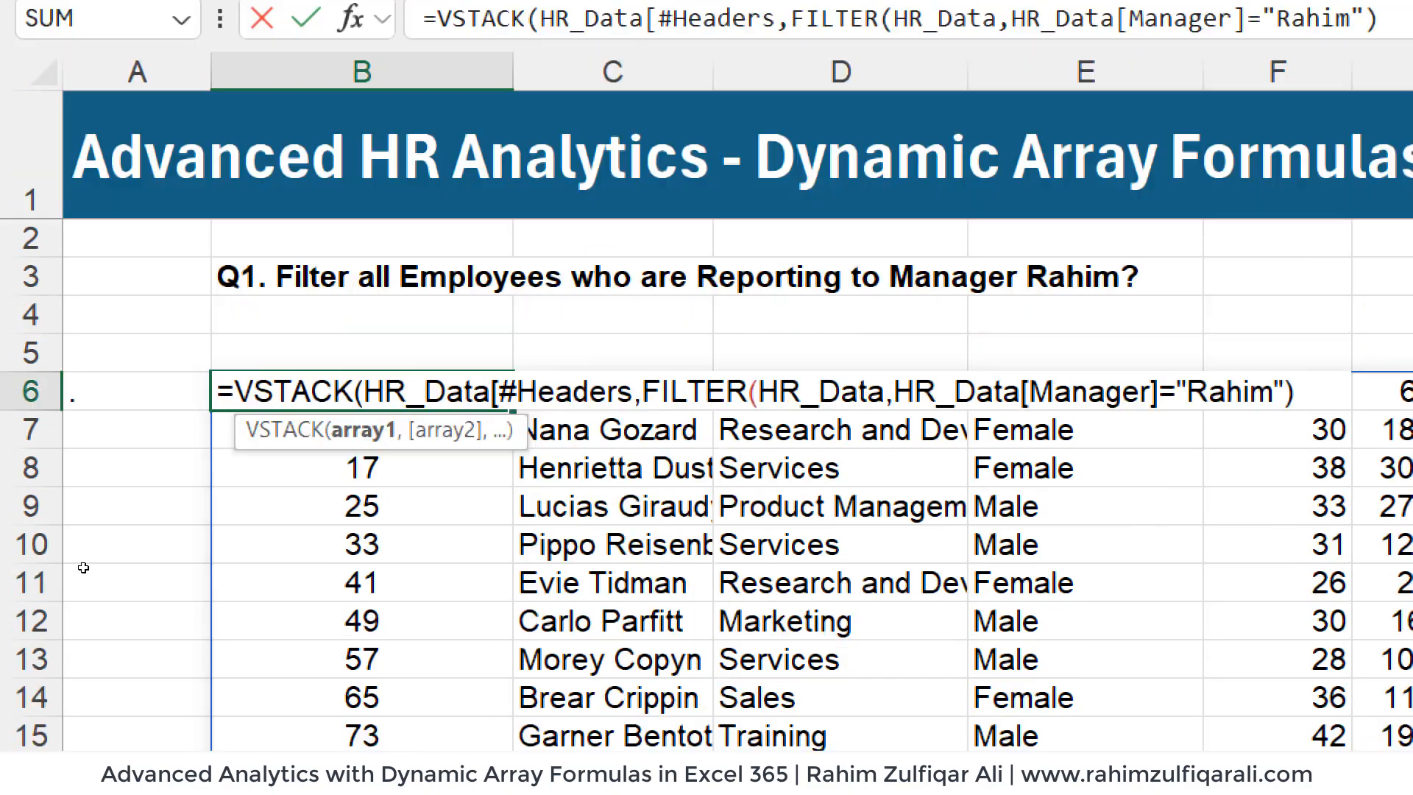
pyautogui.write(']')
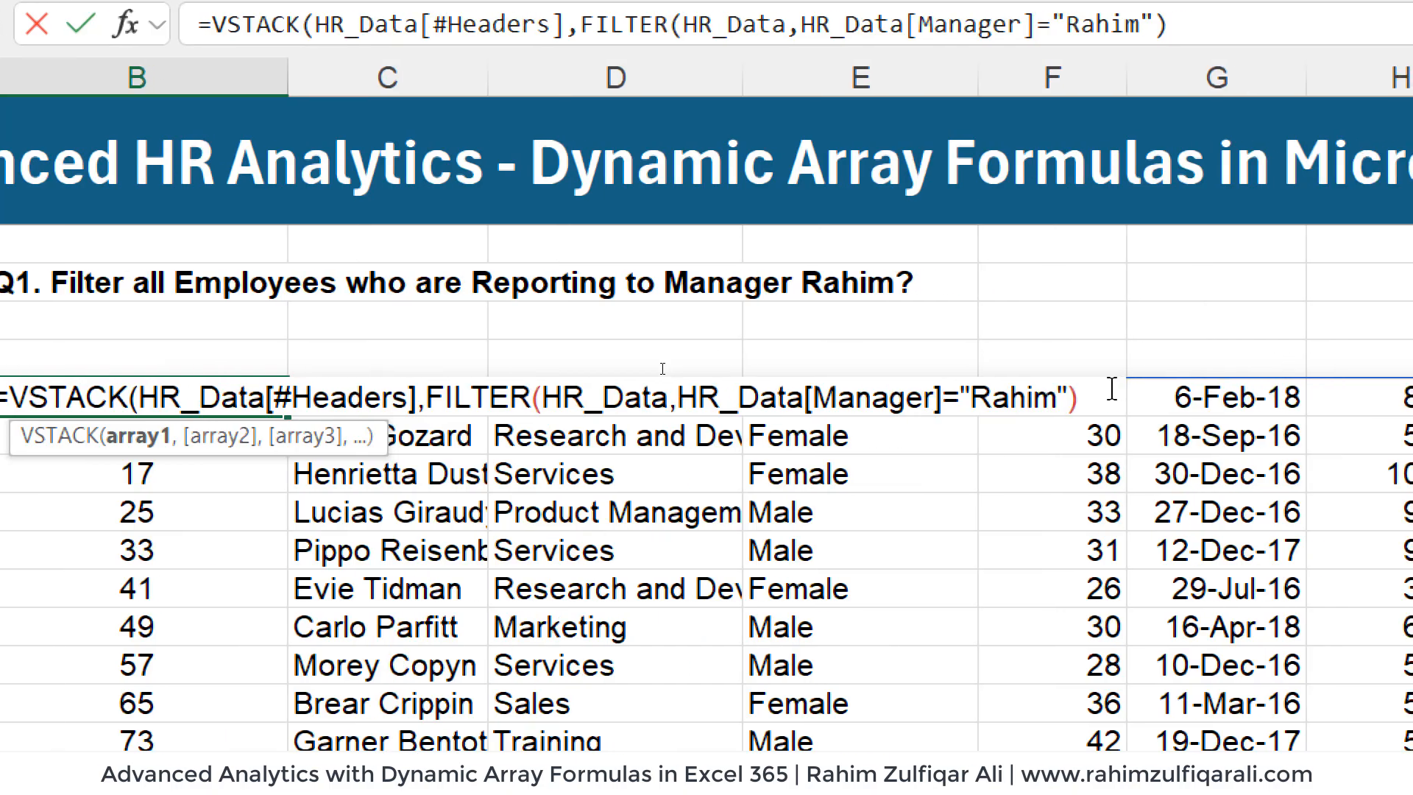
pyautogui.click(1035, 392)
pyautogui.write(')')
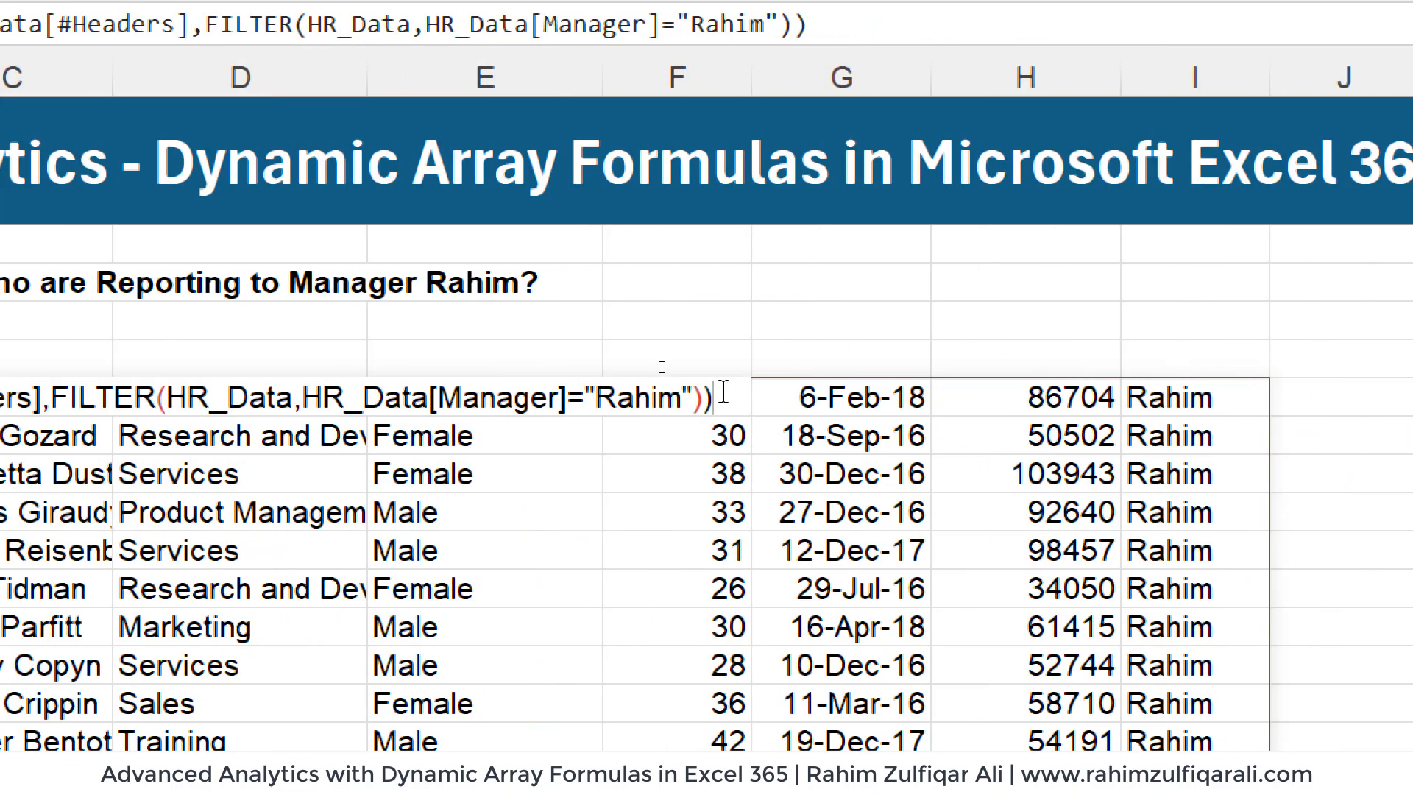
pyautogui.press('Return')
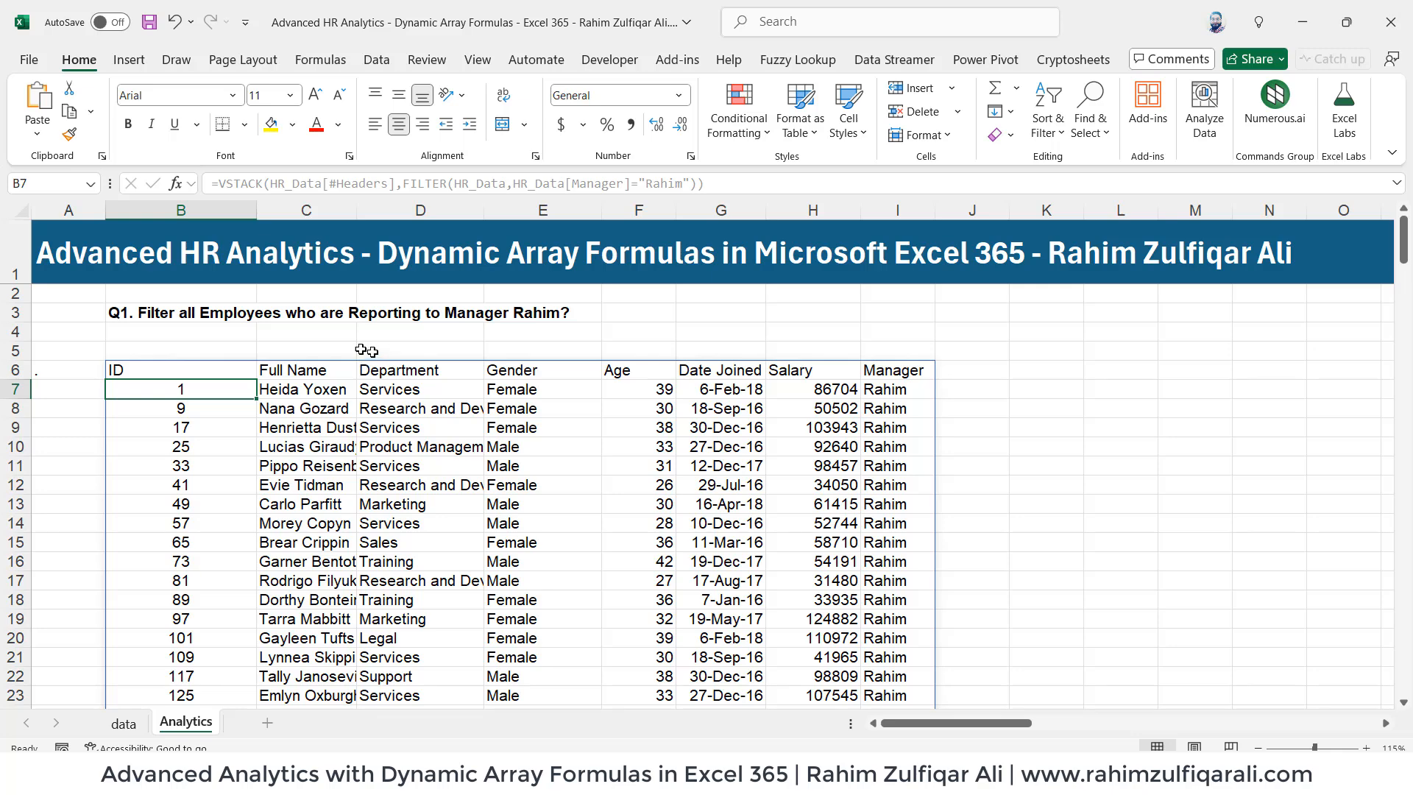
# - Make the stacked header row in B6:I6 bold
pyautogui.moveTo(221, 371); pyautogui.dragTo(900, 370)
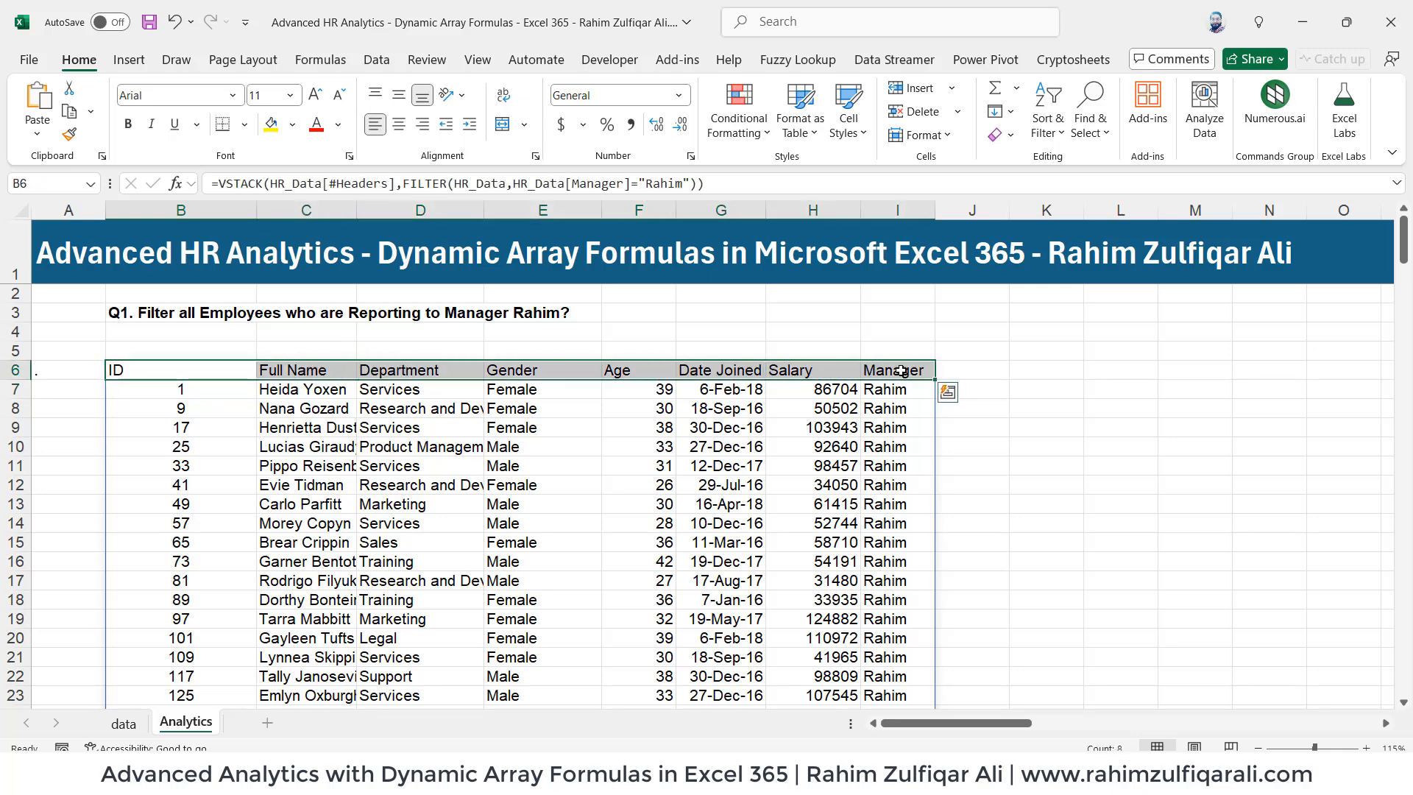
pyautogui.click(311, 447)
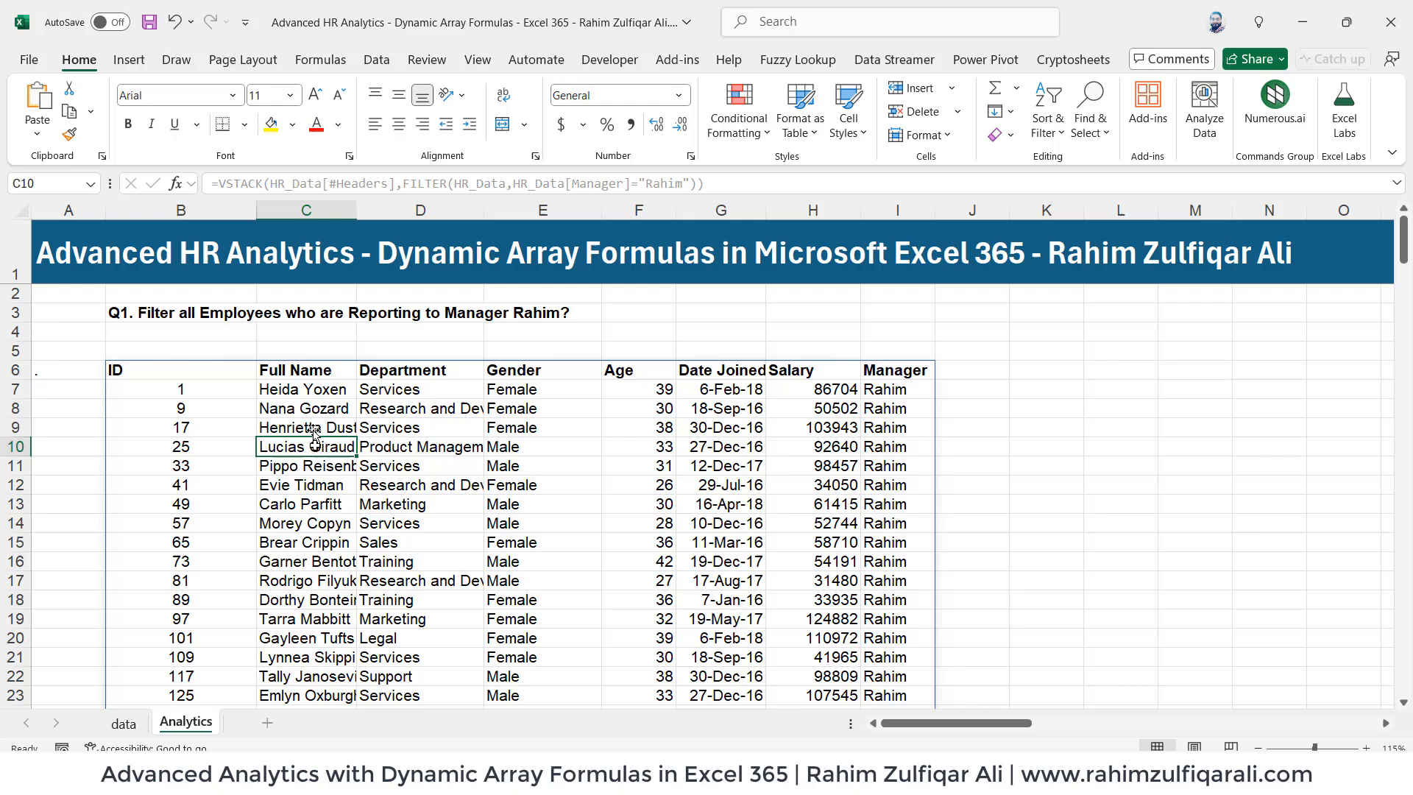
# - Review the arguments of the VSTACK formula in B6 and its spilled headers and employee rows, and reopen the formula
pyautogui.doubleClick(223, 370)
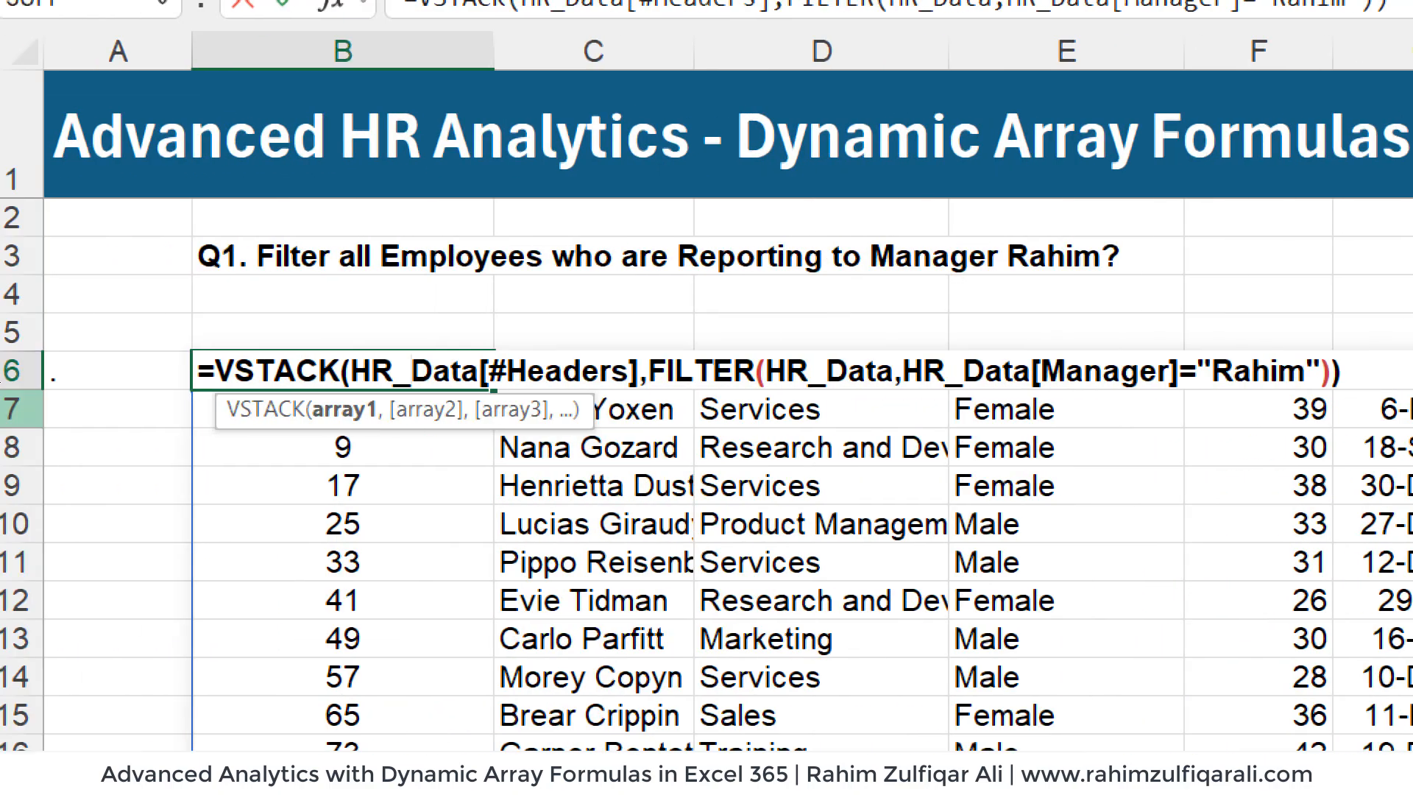
pyautogui.click(896, 370)
pyautogui.click(1267, 370)
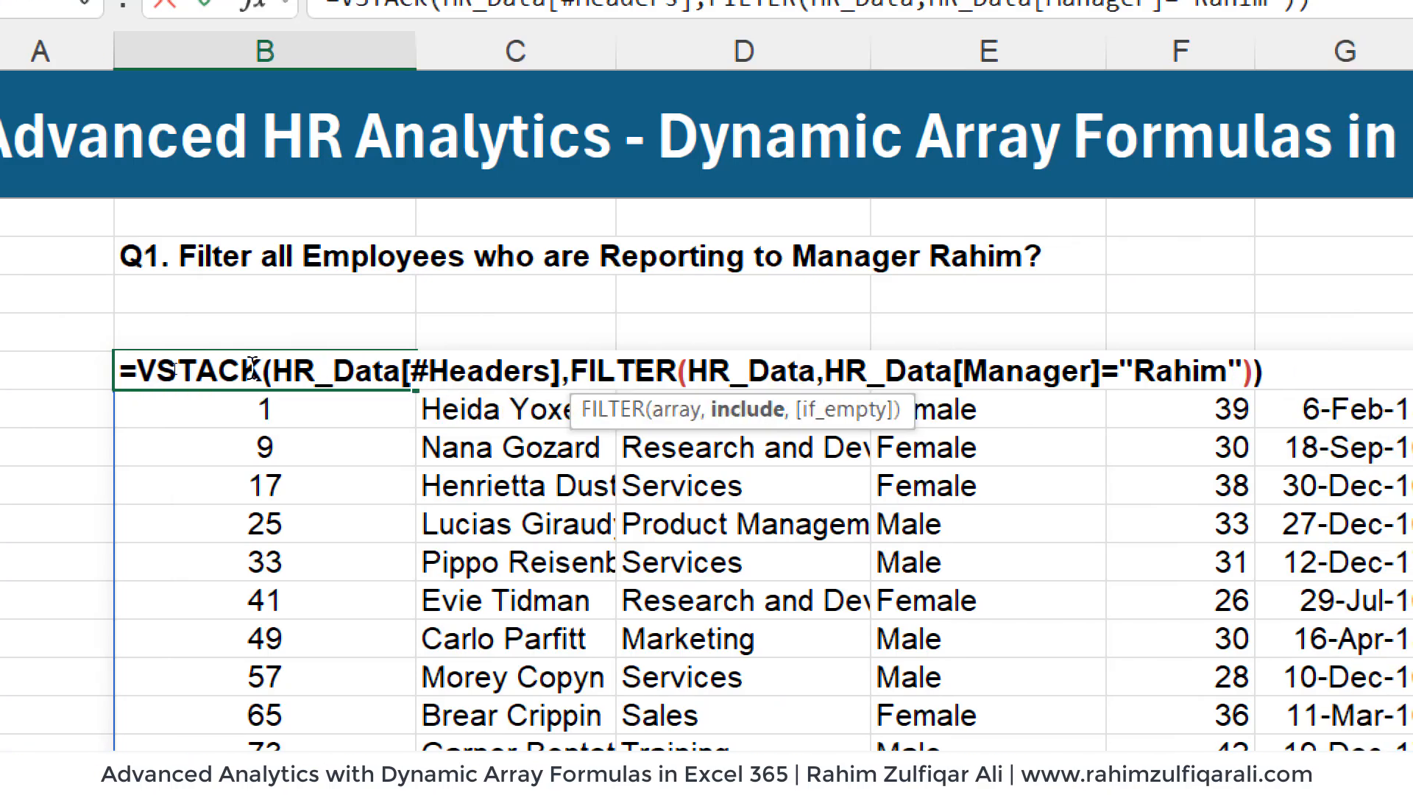
pyautogui.click(331, 370)
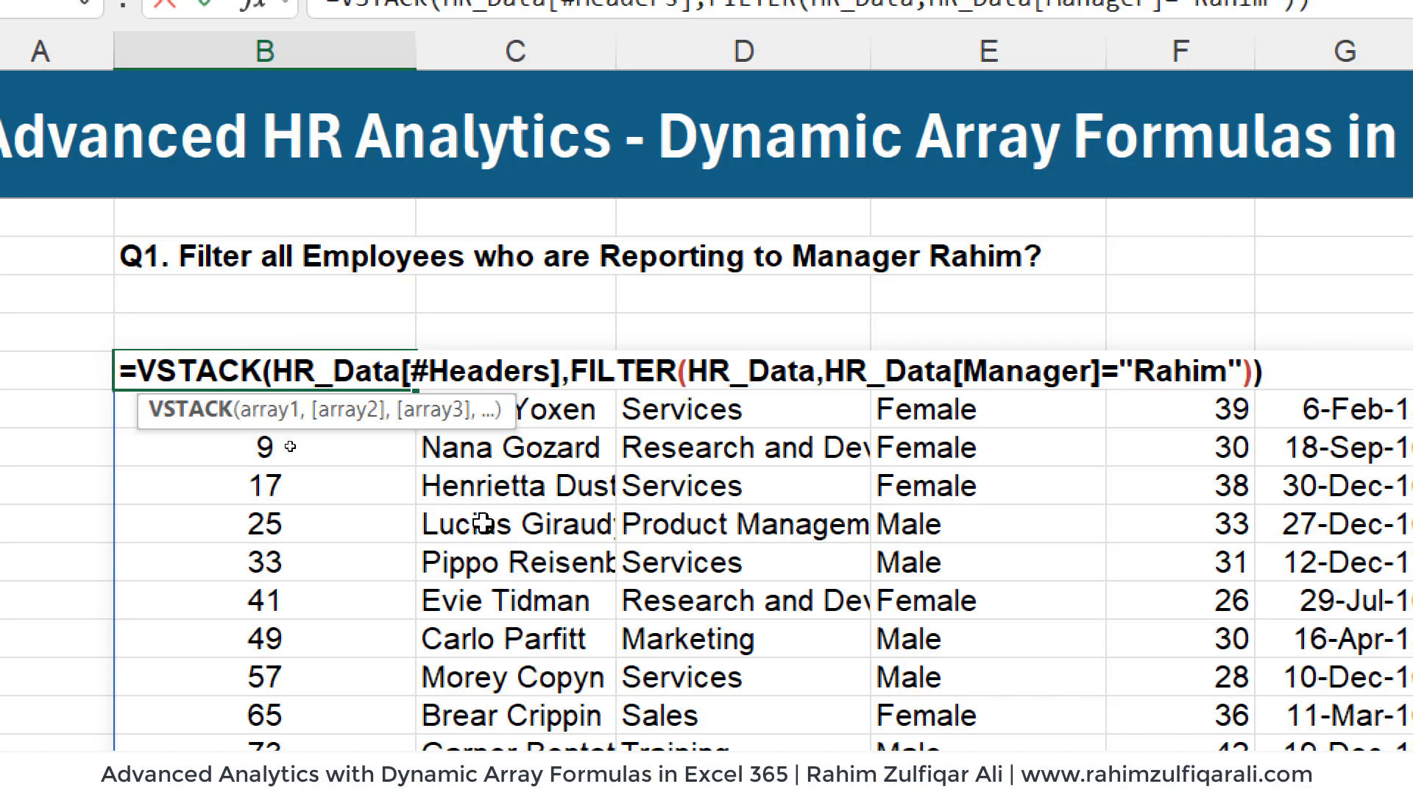
pyautogui.press('Return')
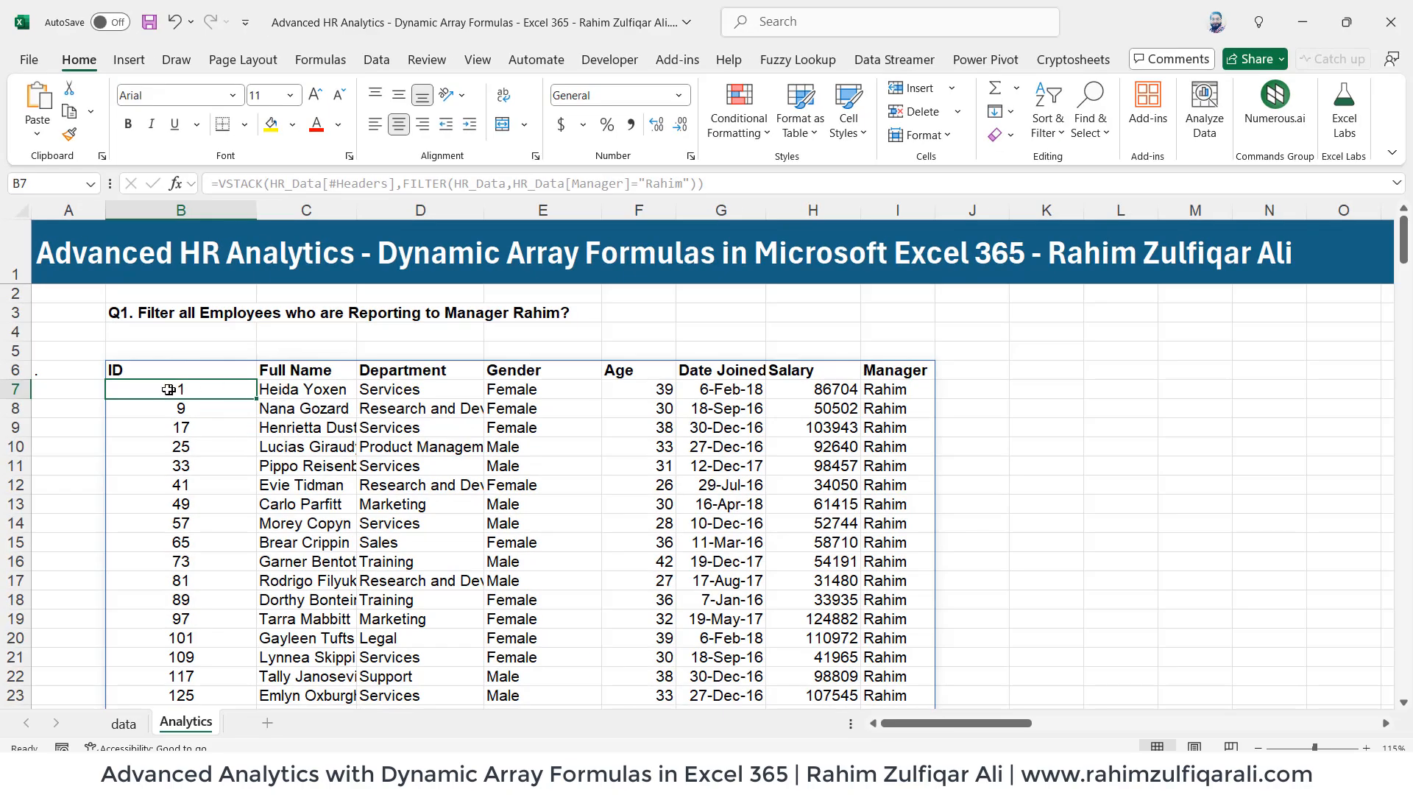
pyautogui.moveTo(190, 367); pyautogui.dragTo(871, 590)
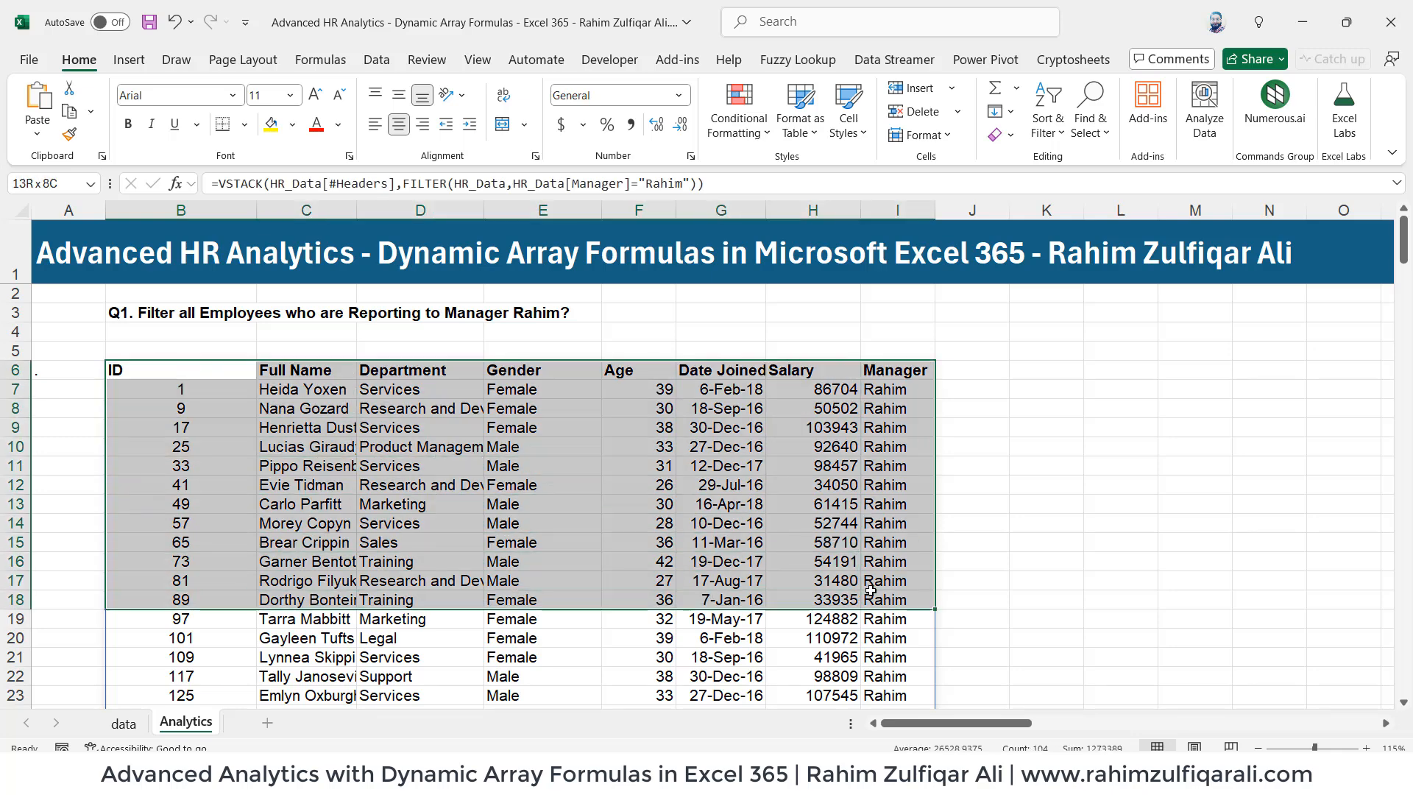
pyautogui.click(600, 465)
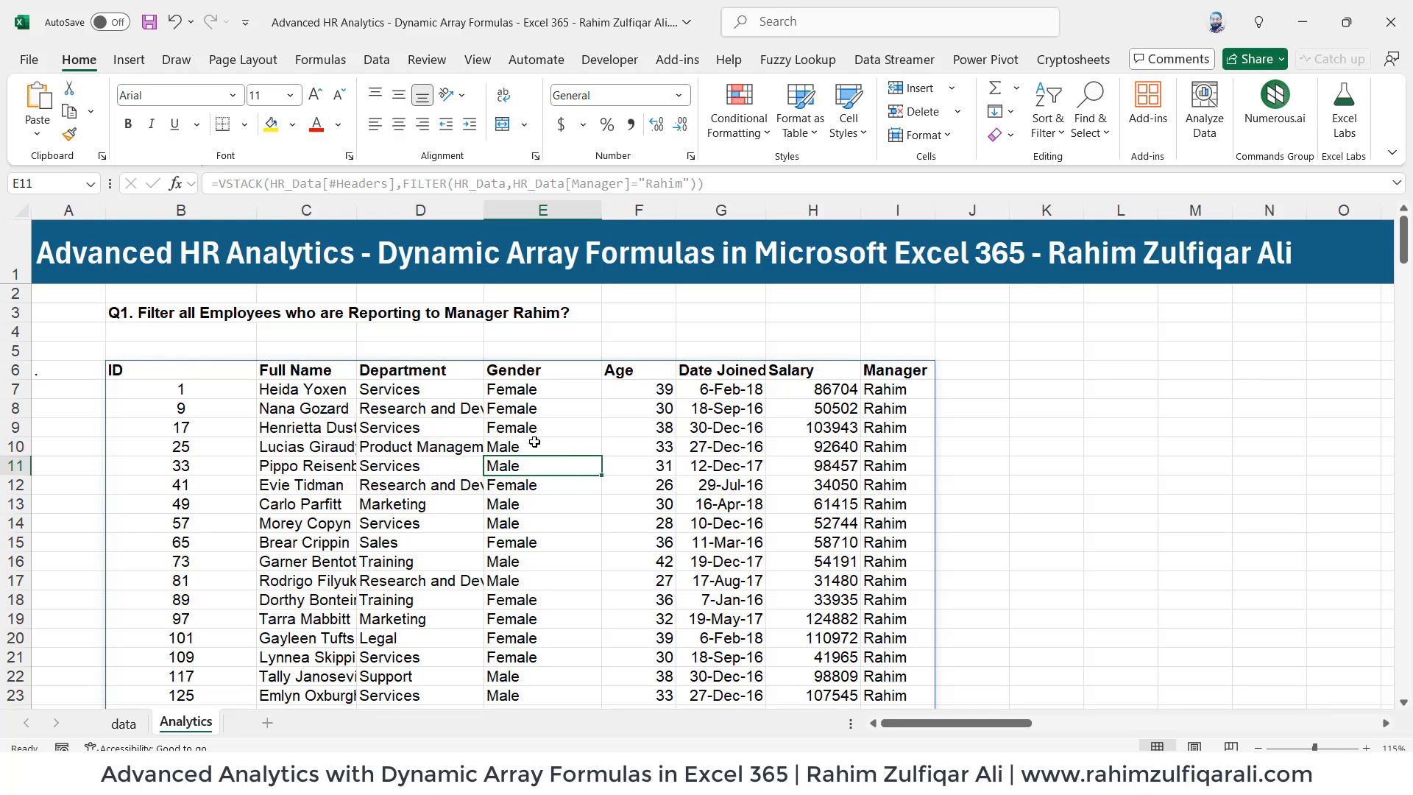
pyautogui.doubleClick(245, 370)
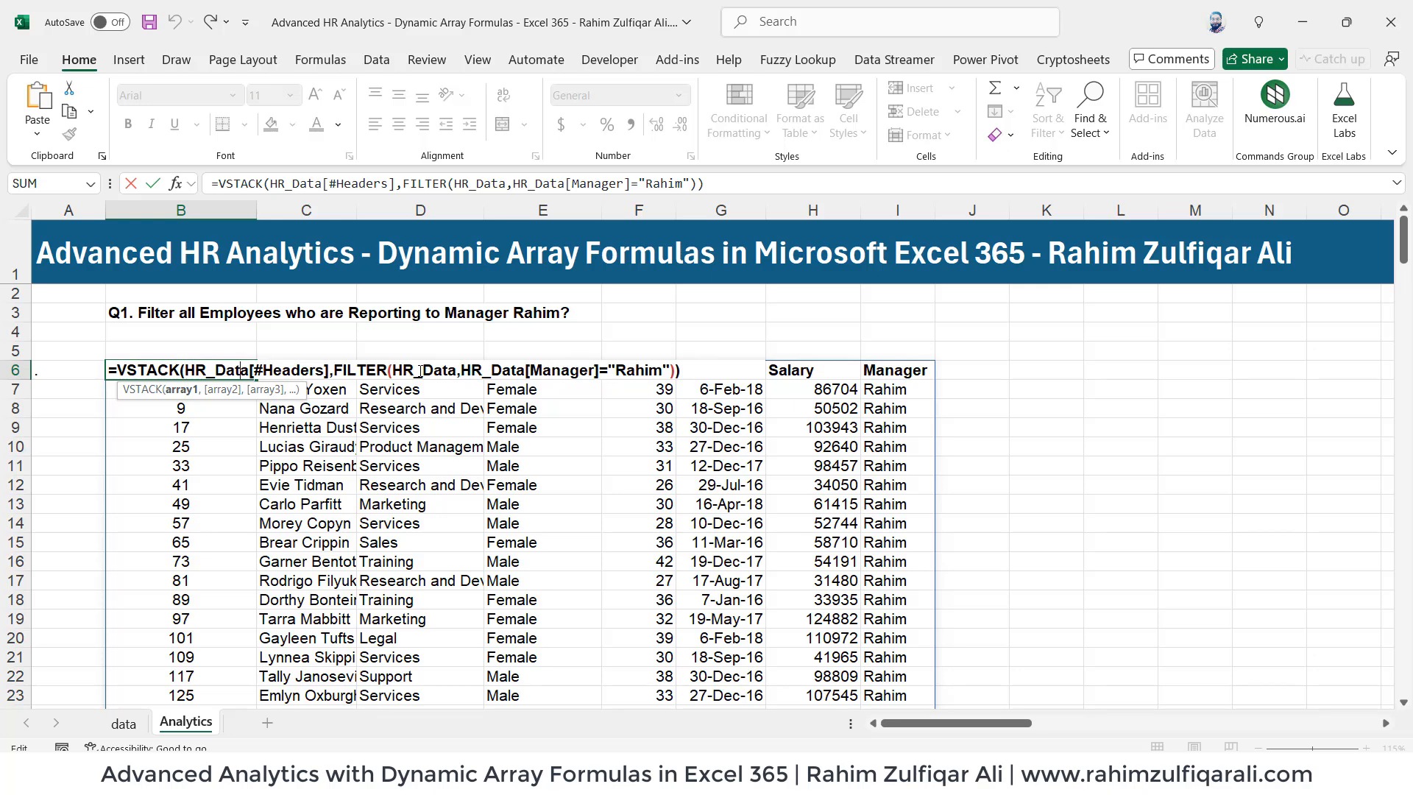
# - Close the B6 formula unedited and look up another manager's name in the Manager column of the data sheet
pyautogui.hotkey('ctrl', 'Return')
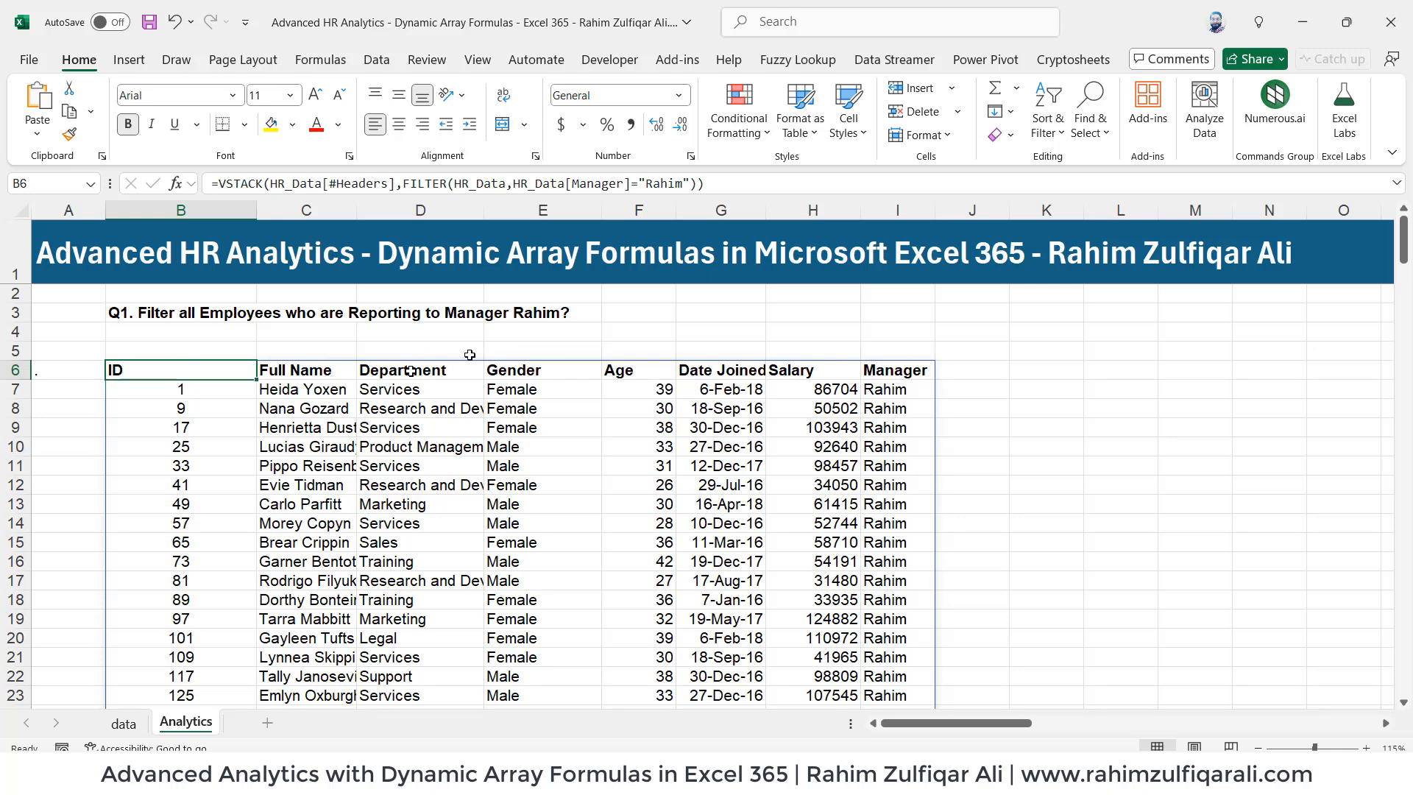
pyautogui.press('Up')
pyautogui.press('Up')
pyautogui.press('Down')
pyautogui.press('Down')
pyautogui.click(124, 724)
pyautogui.click(1191, 373)
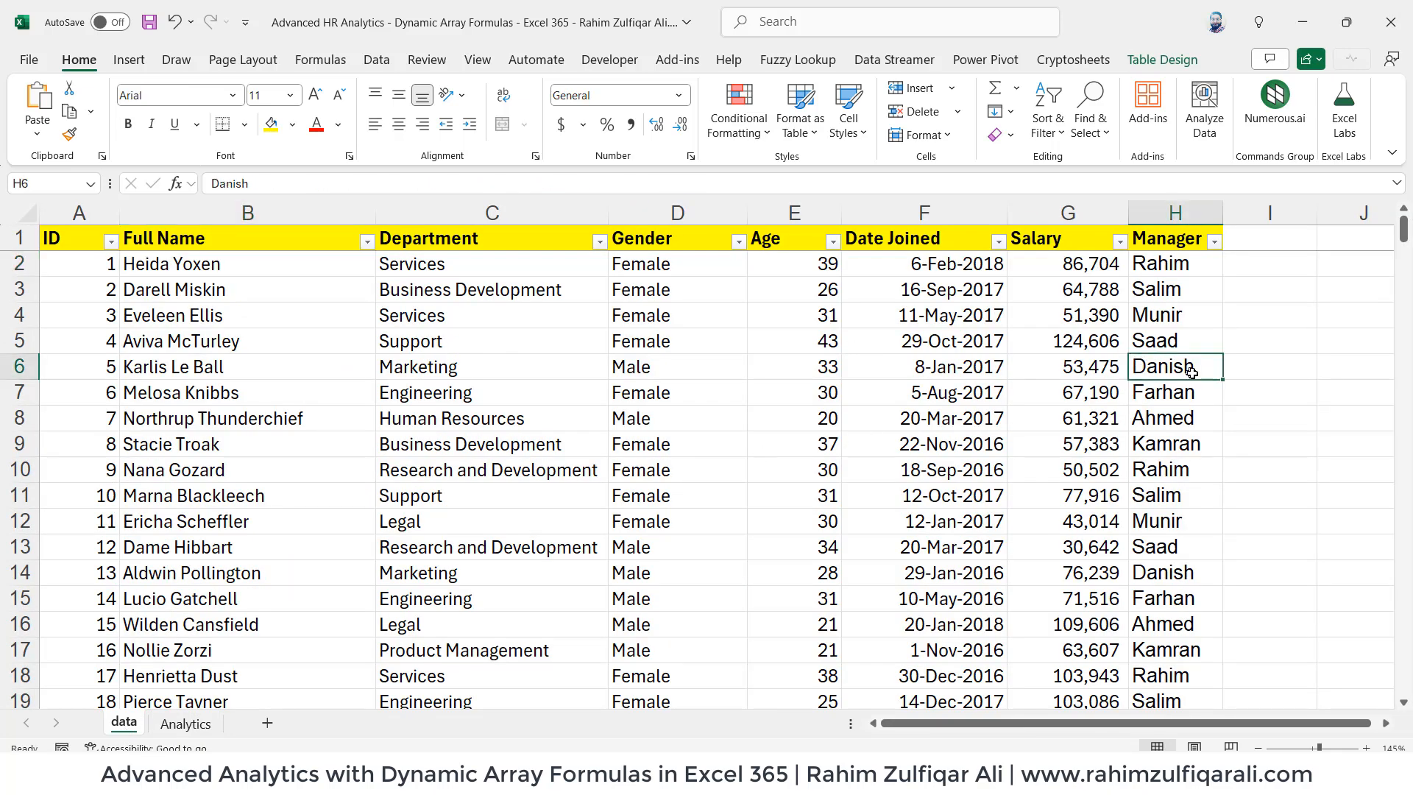
# - On the Analytics sheet, replace the manager name in B6's FILTER criterion with the one in data sheet cell H6, and check the spilled rows
pyautogui.click(185, 723)
pyautogui.doubleClick(220, 371)
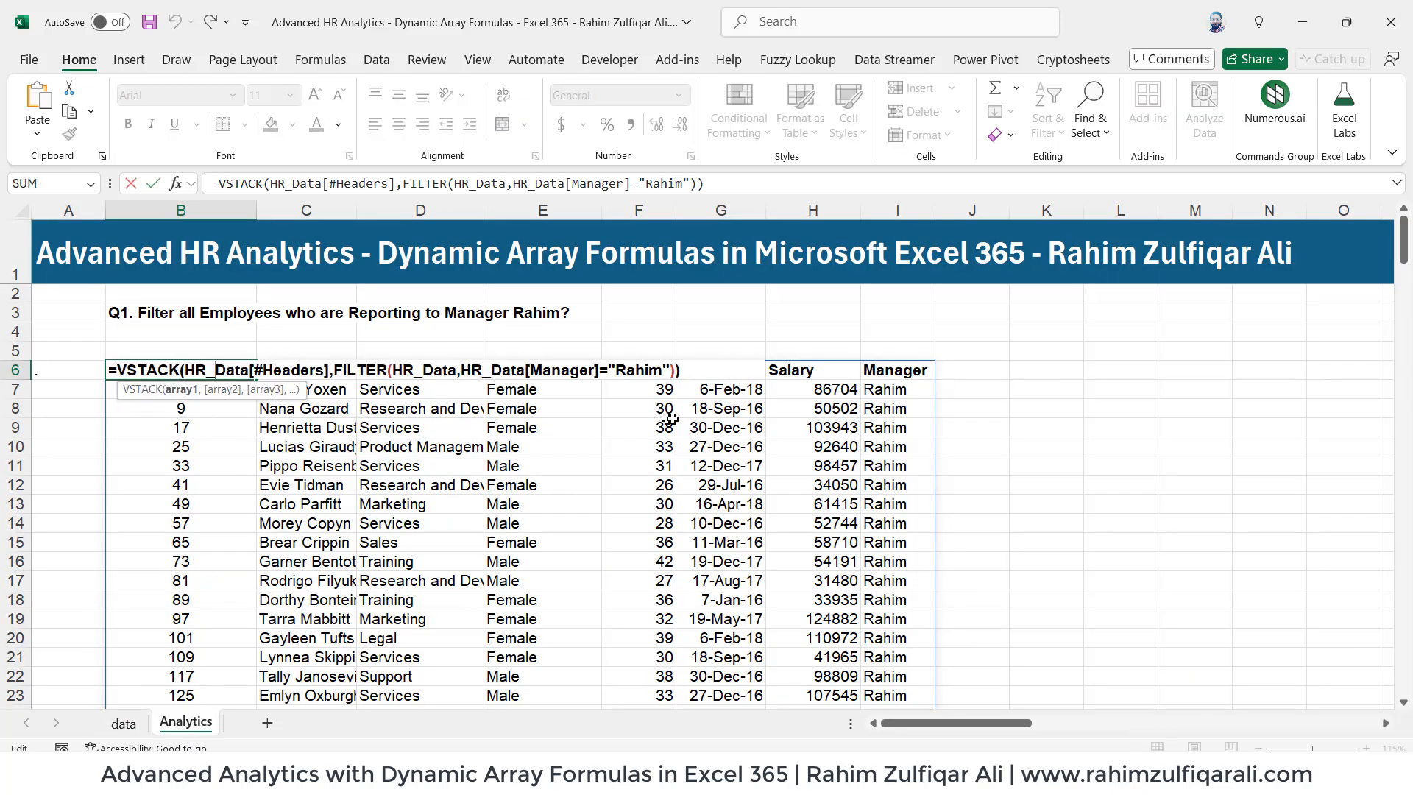
pyautogui.doubleClick(636, 370)
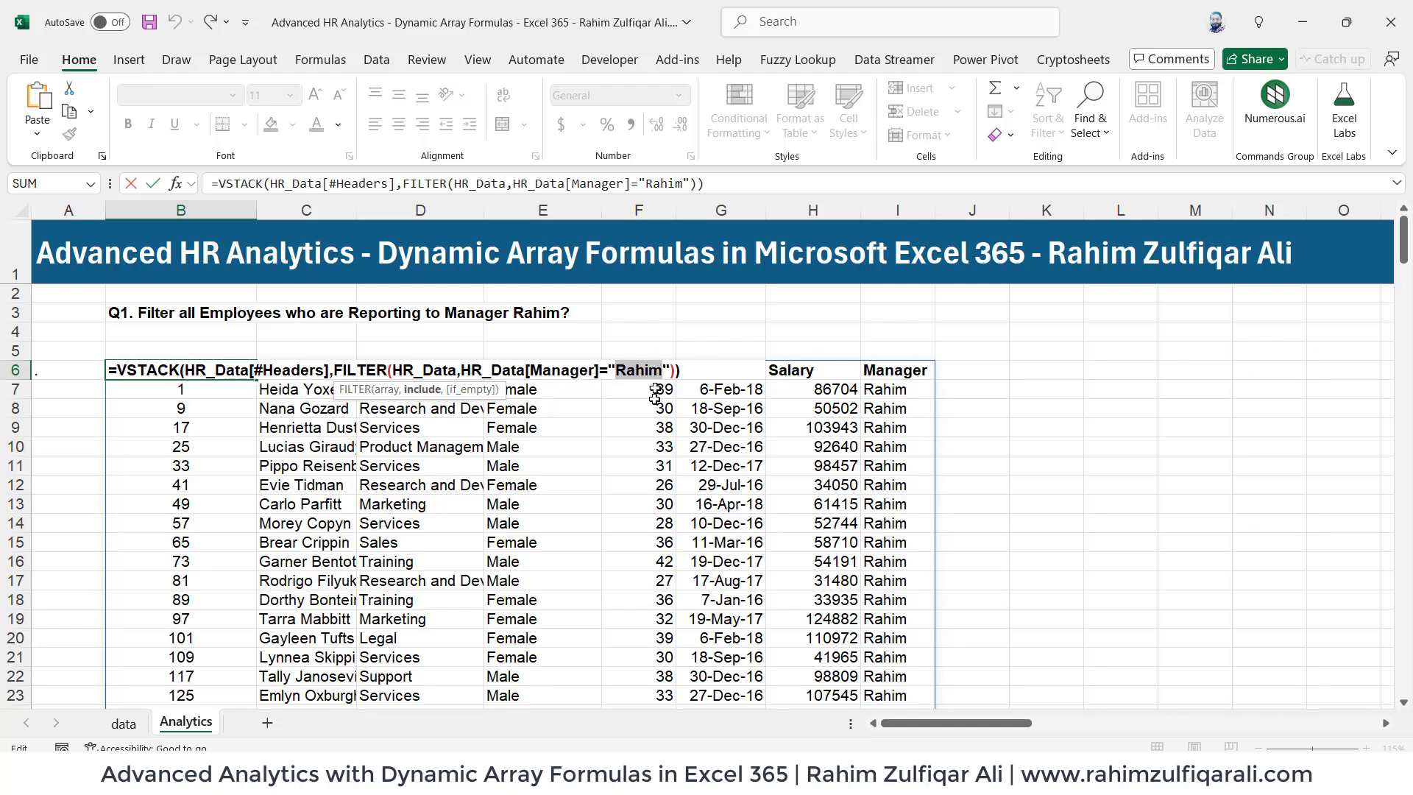
pyautogui.write('Danish')
pyautogui.press('Return')
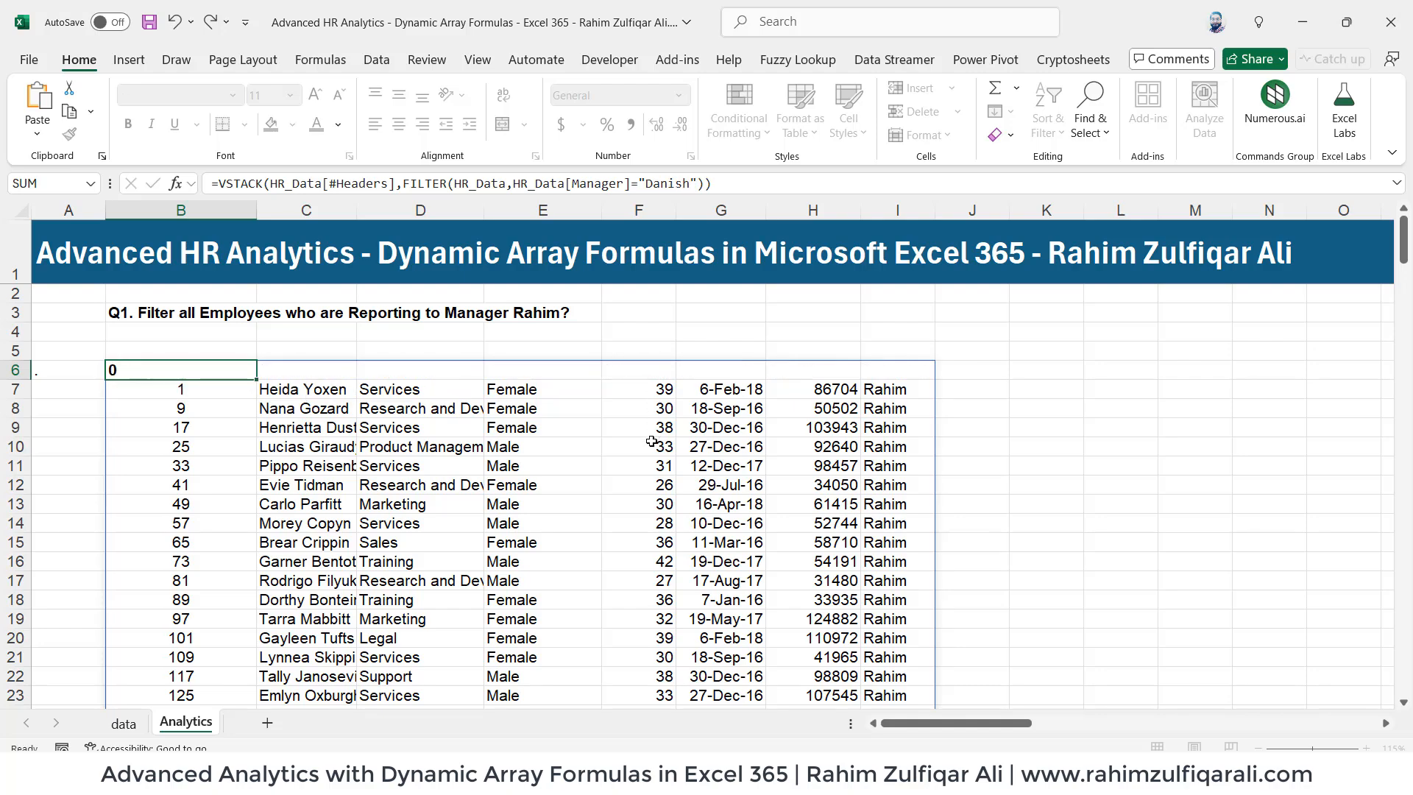
pyautogui.scroll(-7, 747, 456)
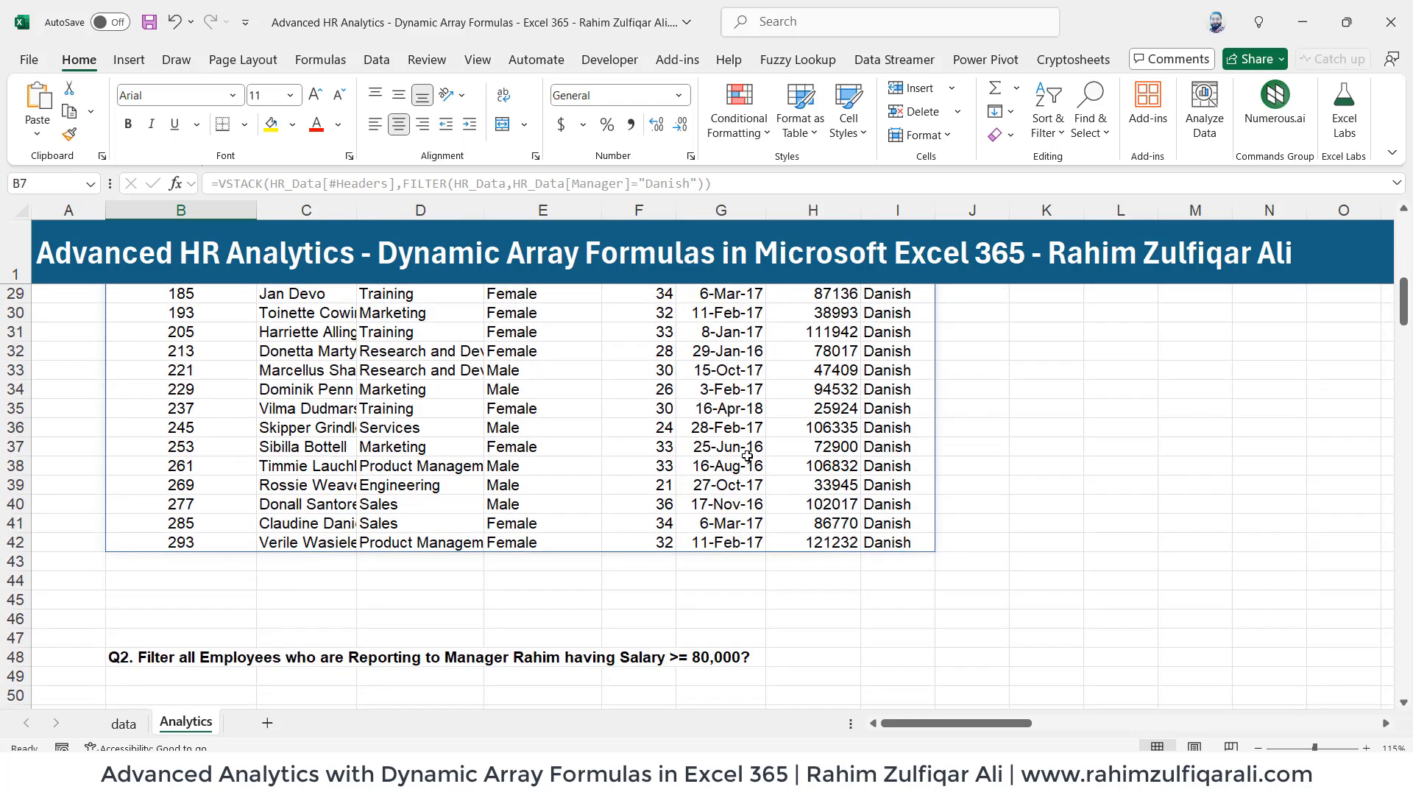
pyautogui.scroll(9, 746, 455)
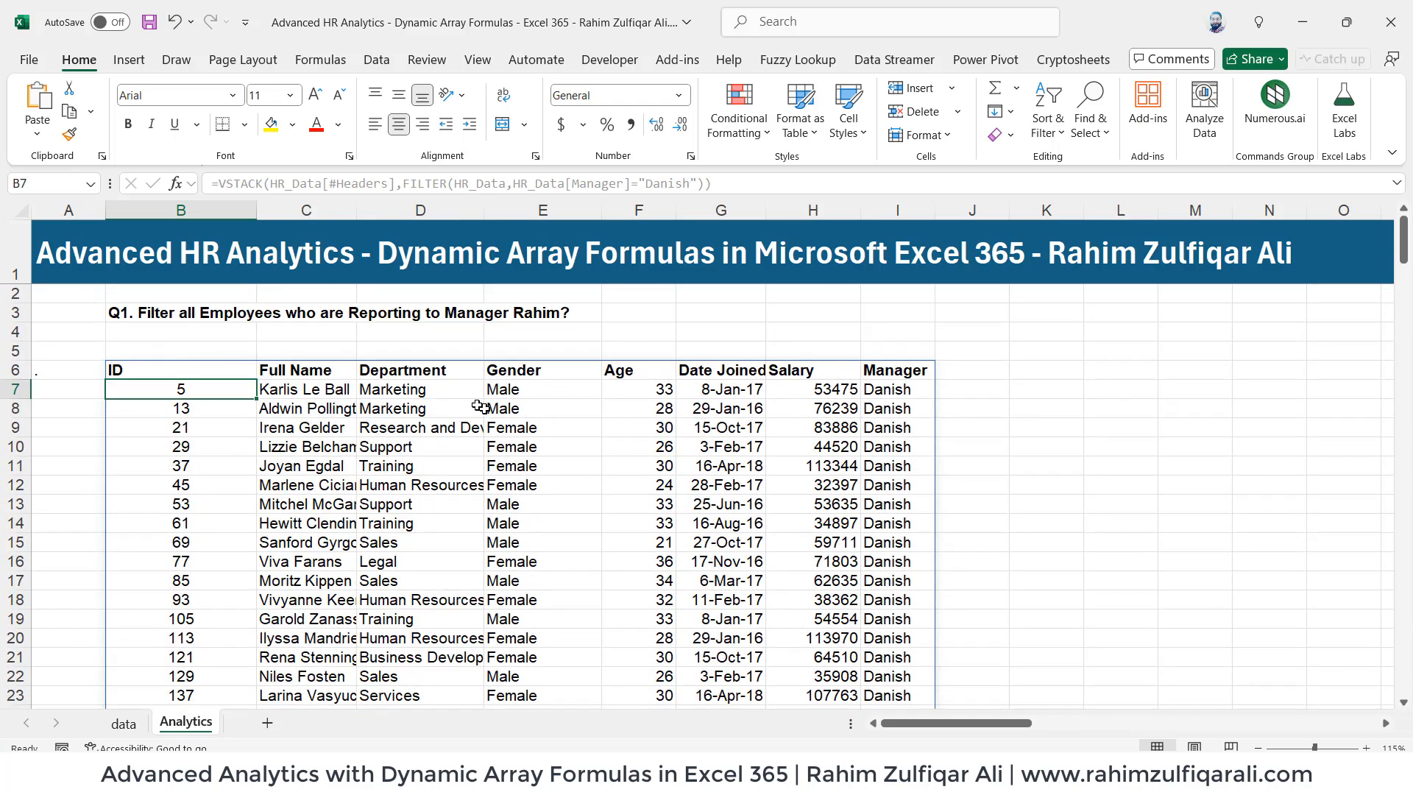
# - Inspect the hard-coded manager name in the FILTER criterion of B6, leaving the formula as it is
pyautogui.click(245, 373)
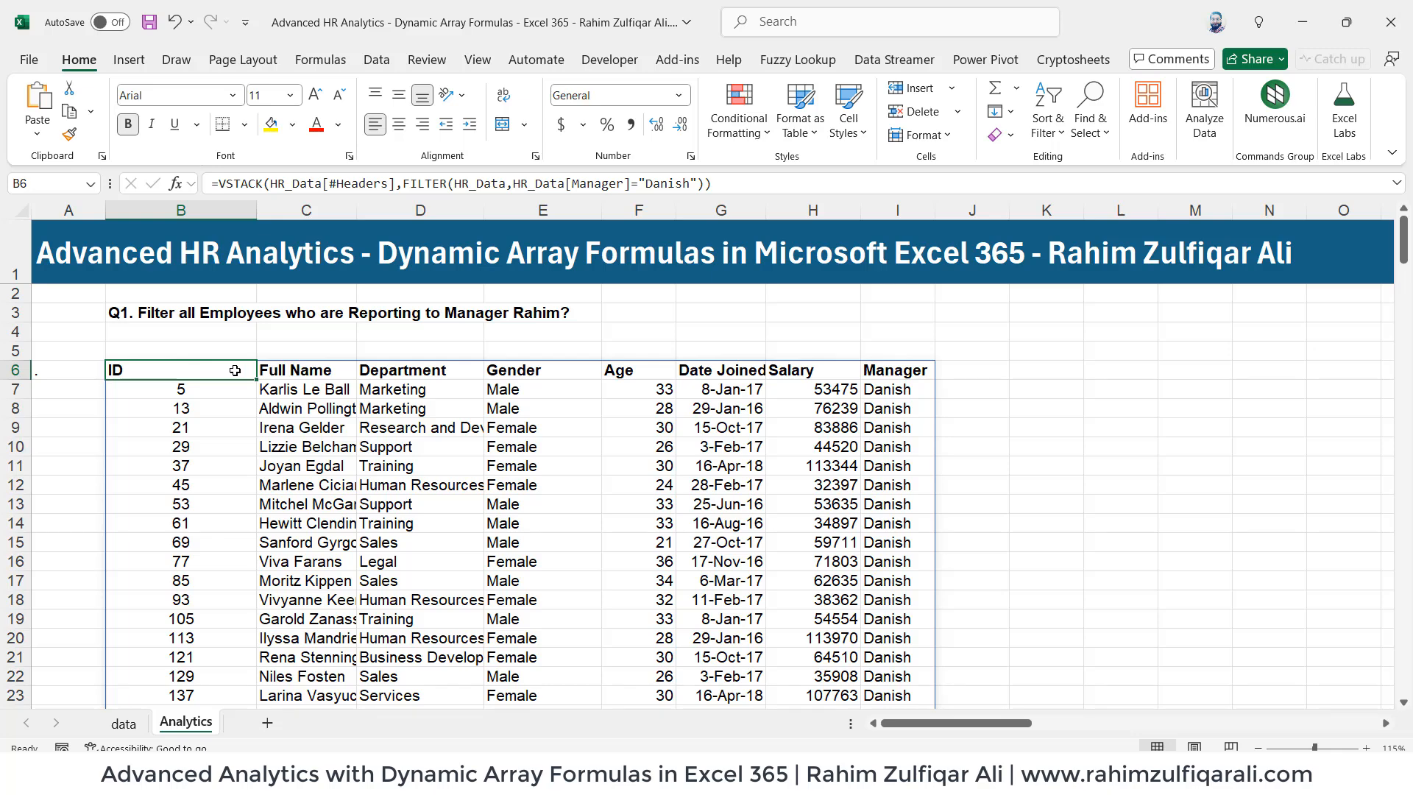
pyautogui.doubleClick(234, 370)
pyautogui.moveTo(621, 370); pyautogui.dragTo(657, 369)
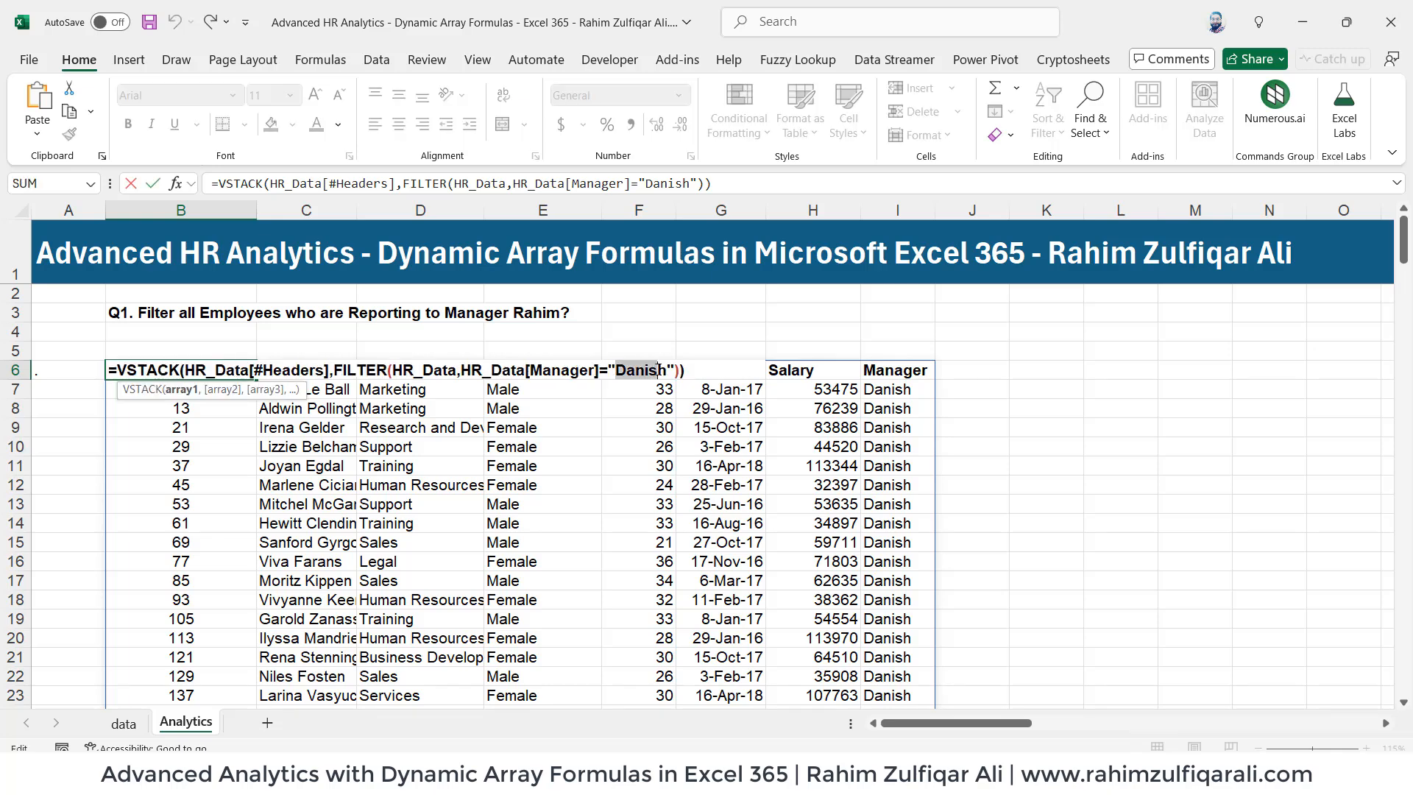
pyautogui.press('Escape')
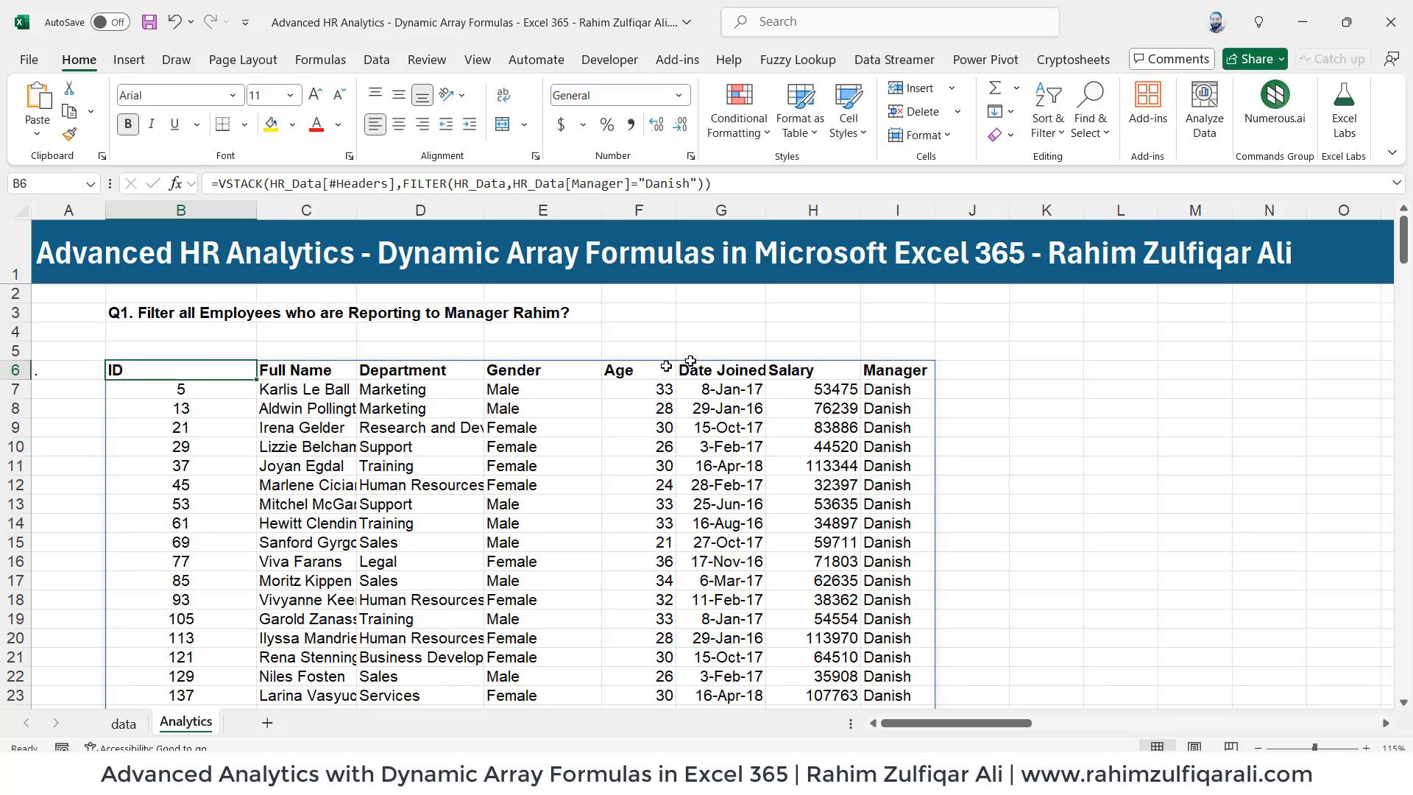
pyautogui.click(726, 313)
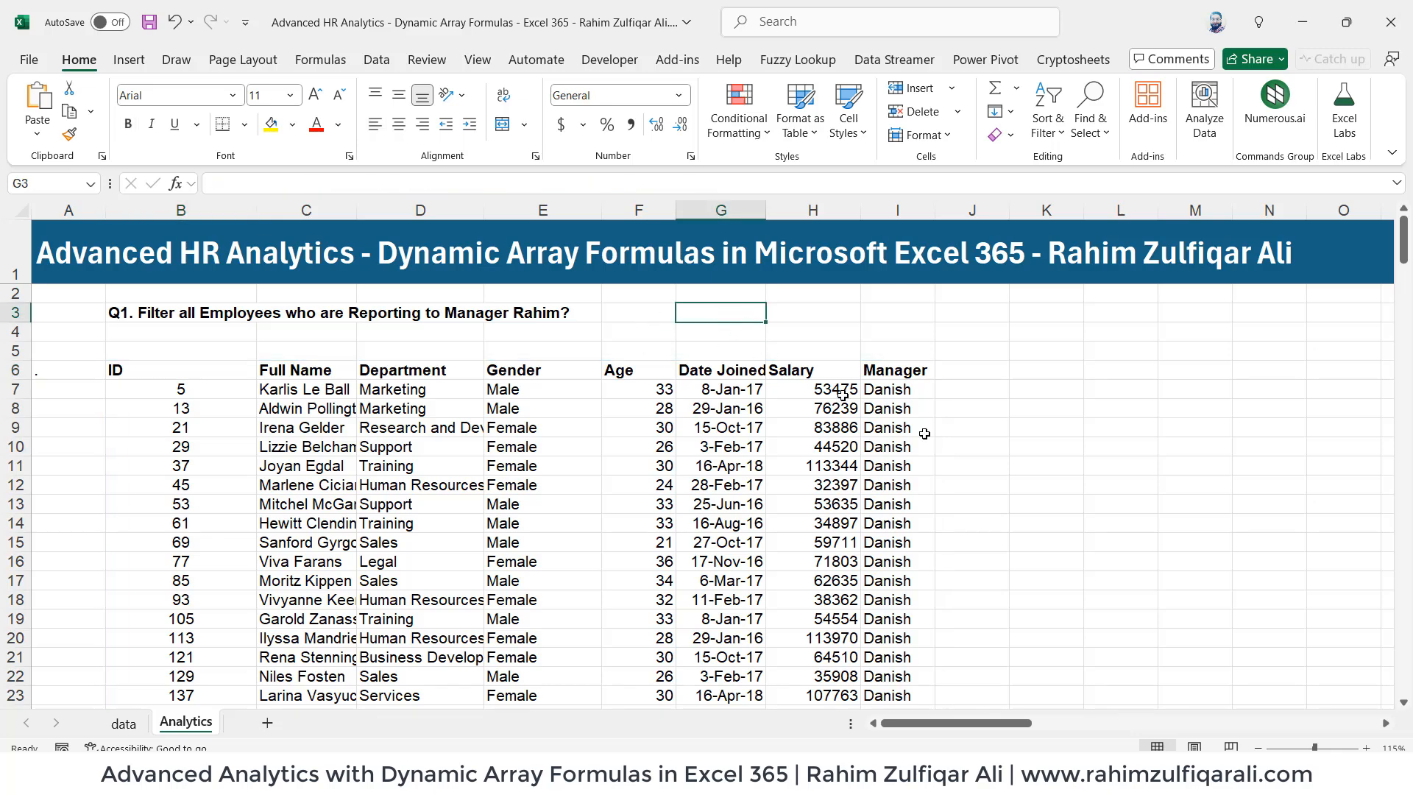
# - Enter the heading List of Managers in L5, beside the filtered employee list
pyautogui.click(1121, 349)
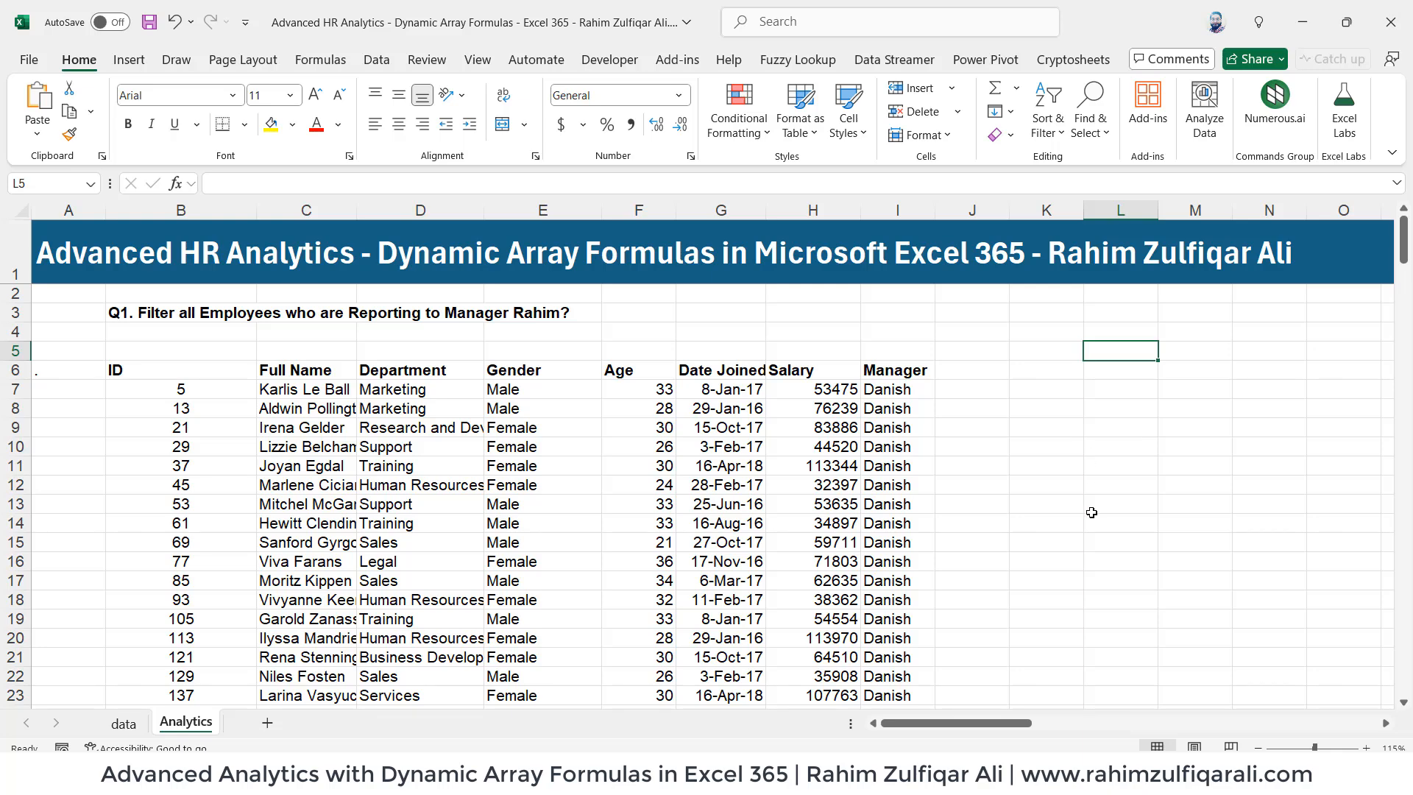
pyautogui.write('List of Ma')
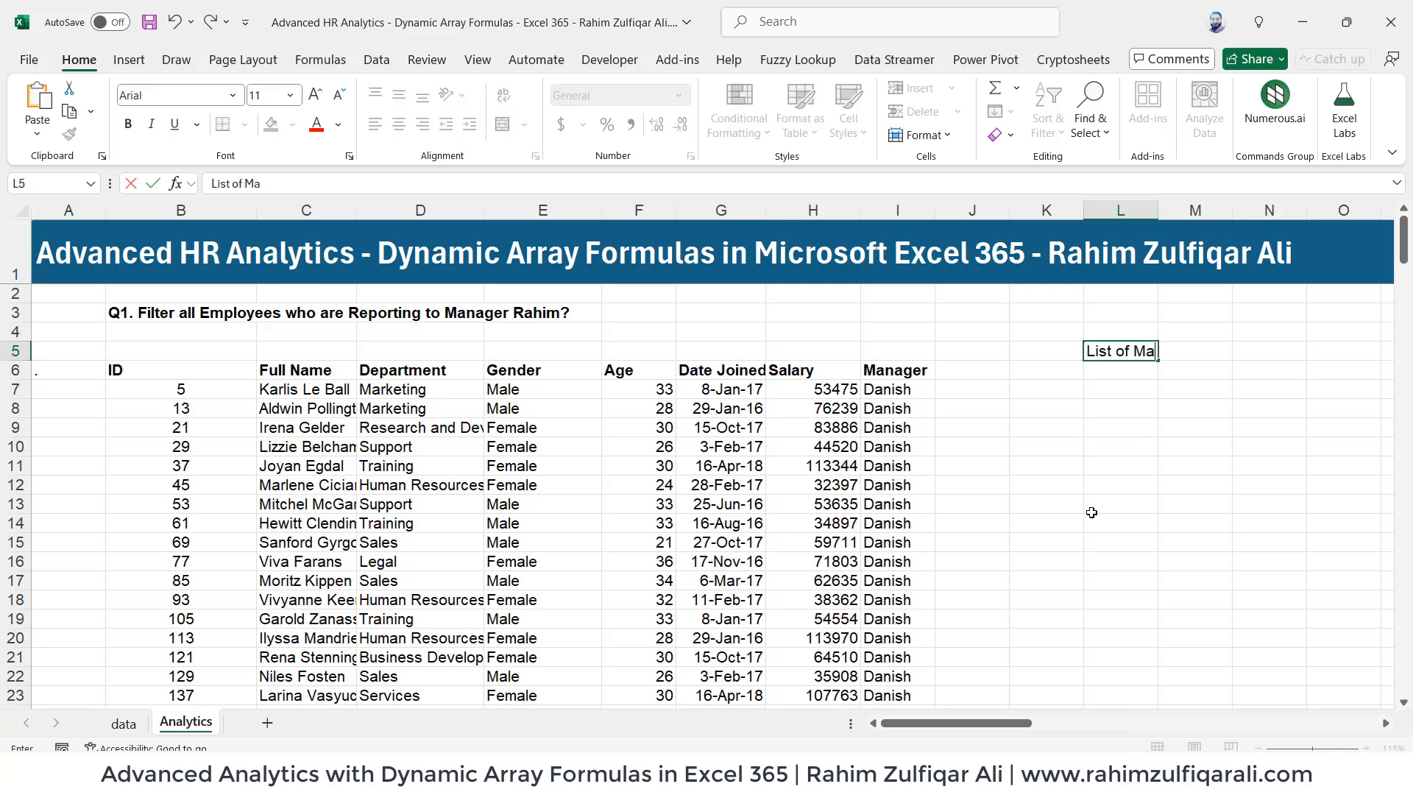
pyautogui.write('nagers')
pyautogui.press('Return')
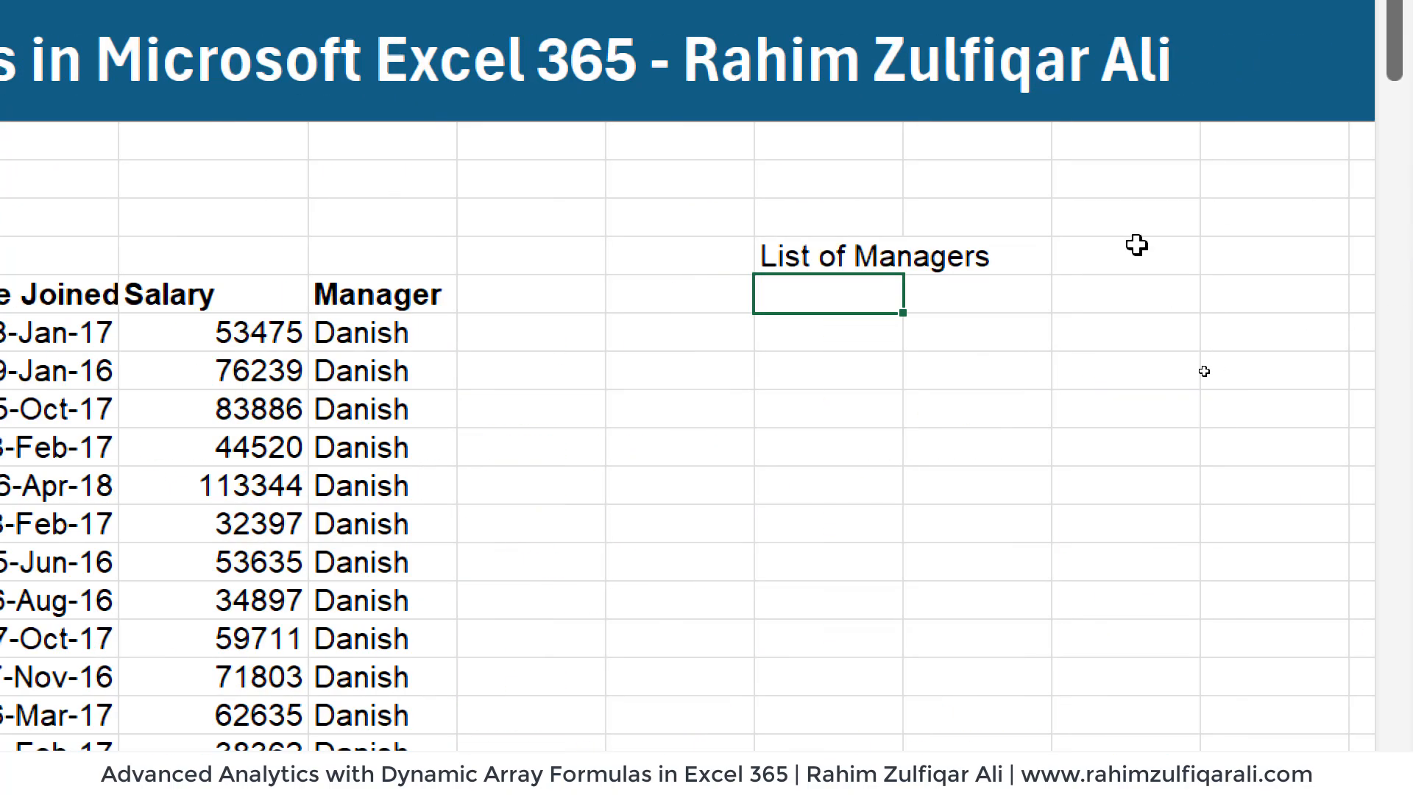
# - Enter =UNIQUE(HR_Data[Manager]) in L6 to list each manager once, and check the spilled names
pyautogui.write('=')
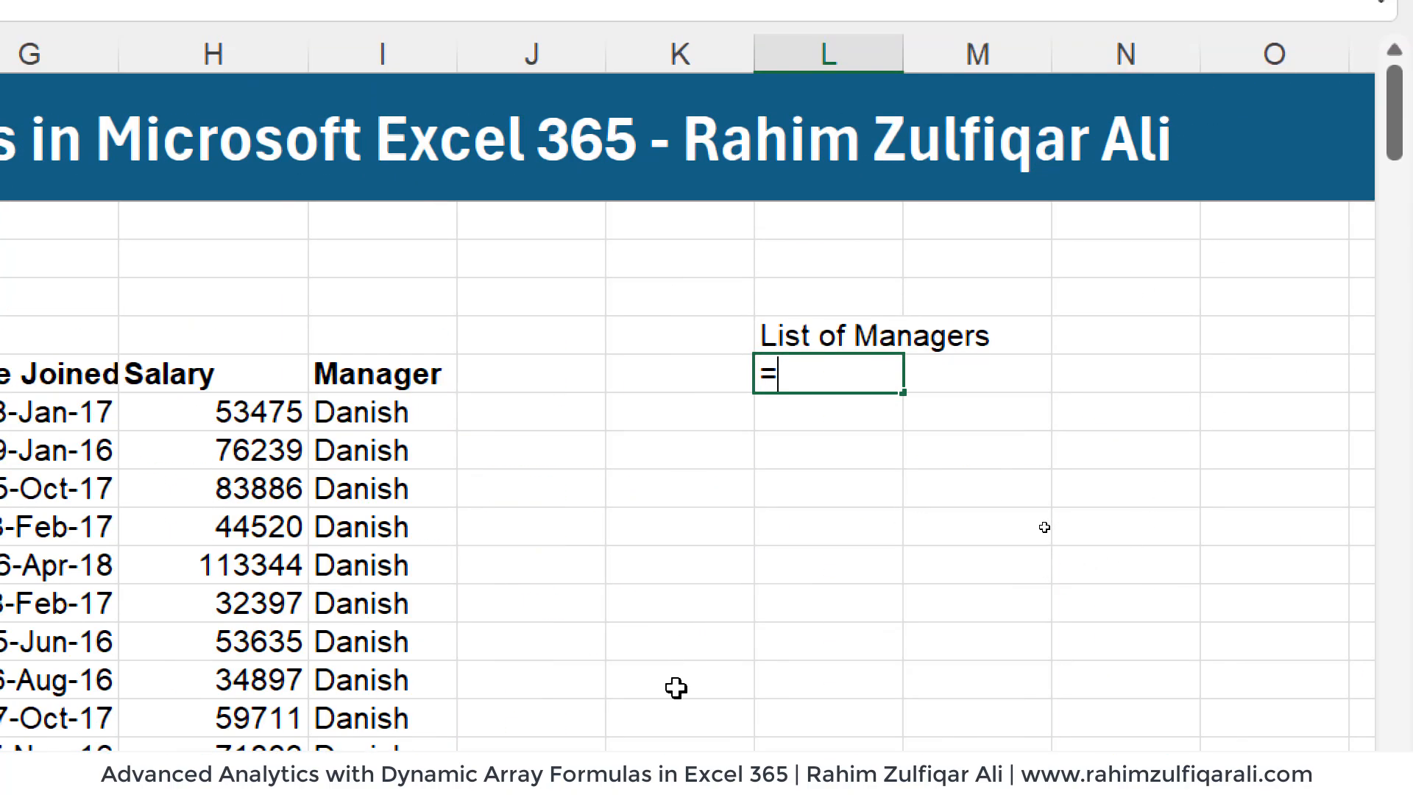
pyautogui.write('uni')
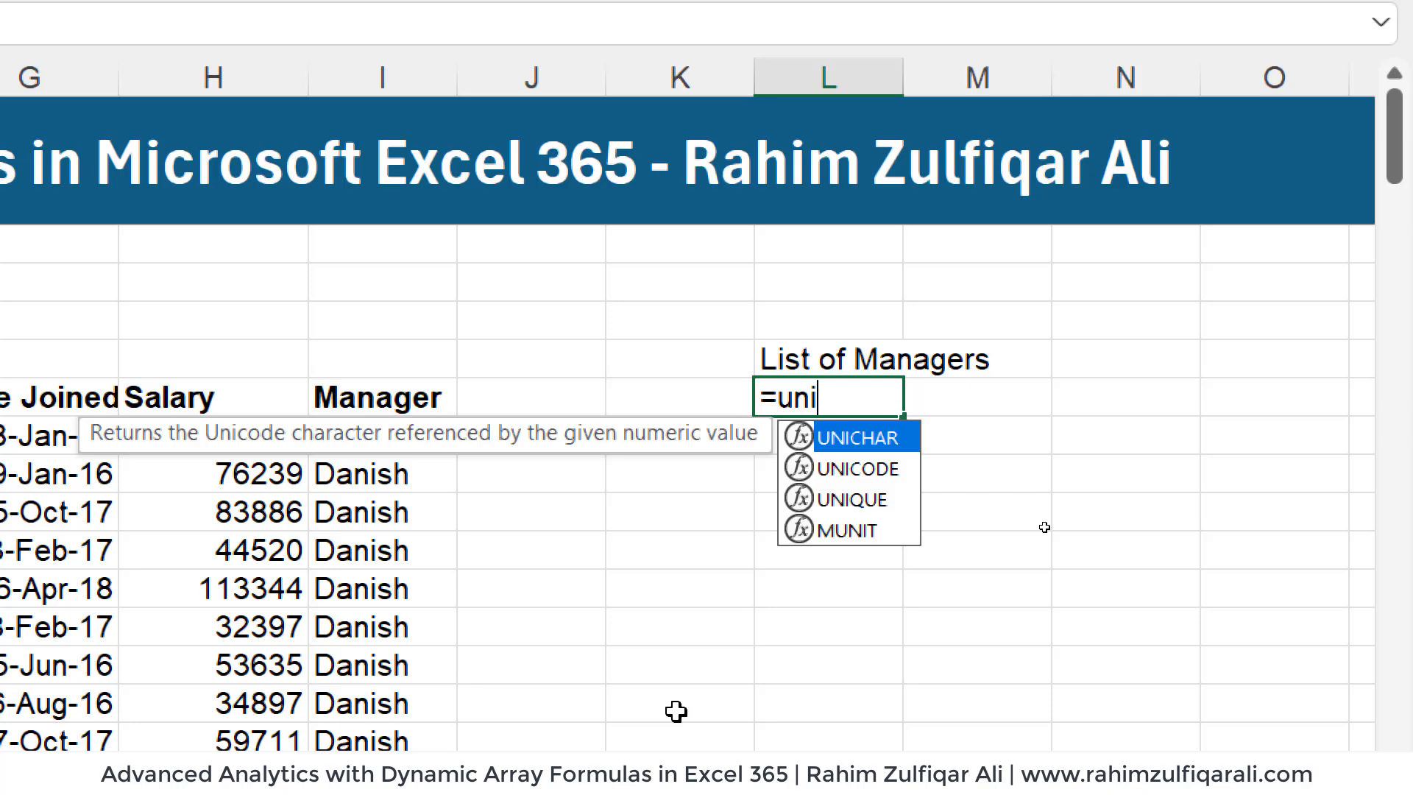
pyautogui.press('Down')
pyautogui.press('Down')
pyautogui.press('Tab')
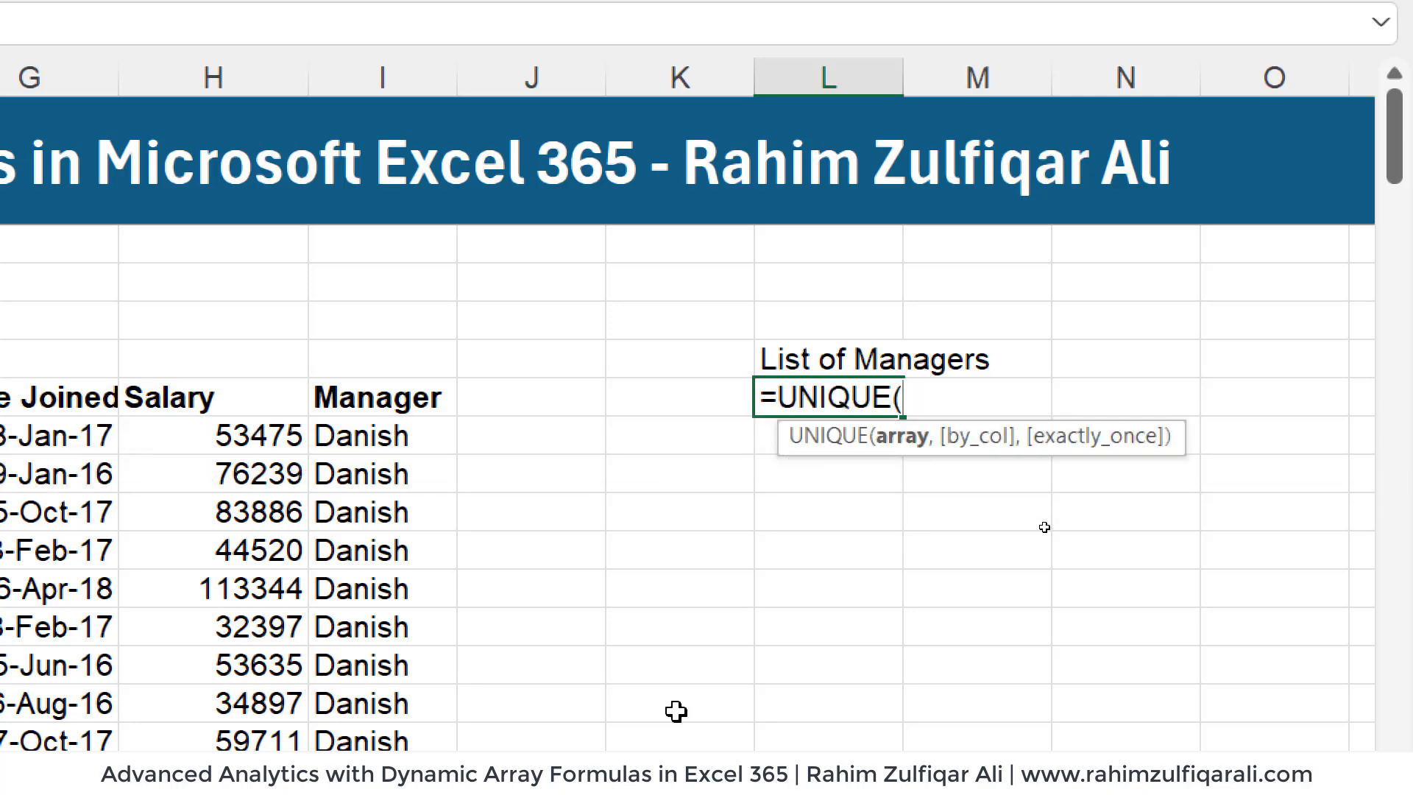
pyautogui.write('hr')
pyautogui.press('Tab')
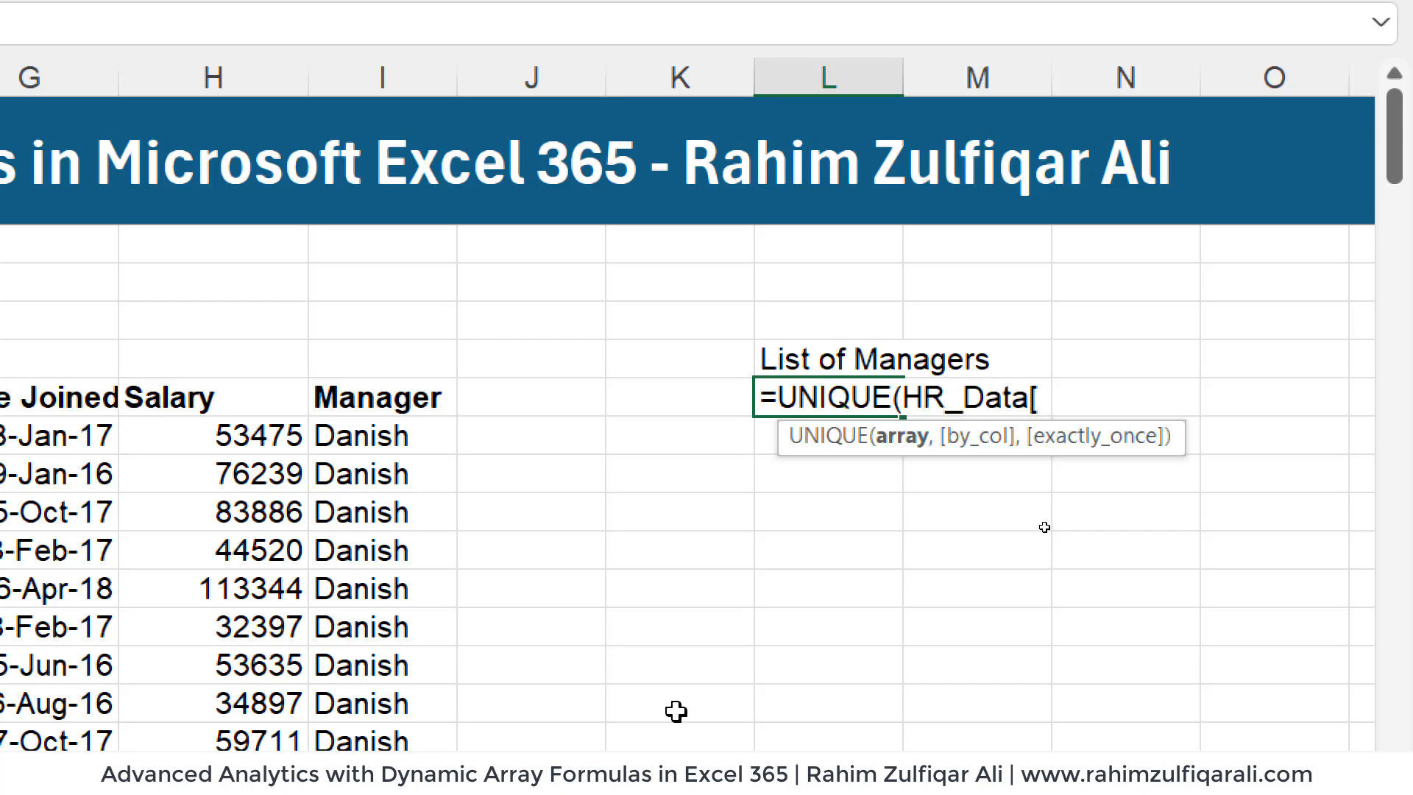
pyautogui.write('[man')
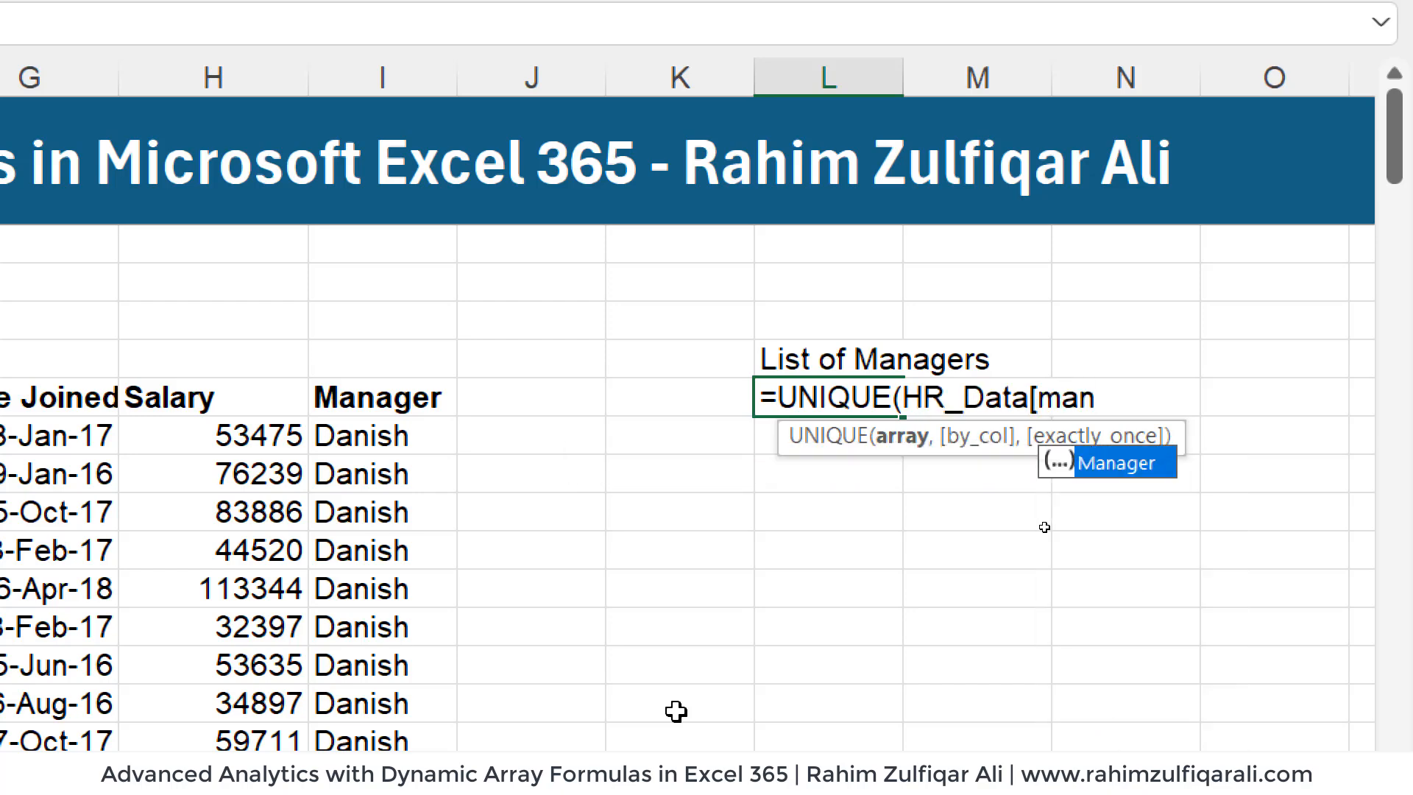
pyautogui.press('Tab')
pyautogui.press('Return')
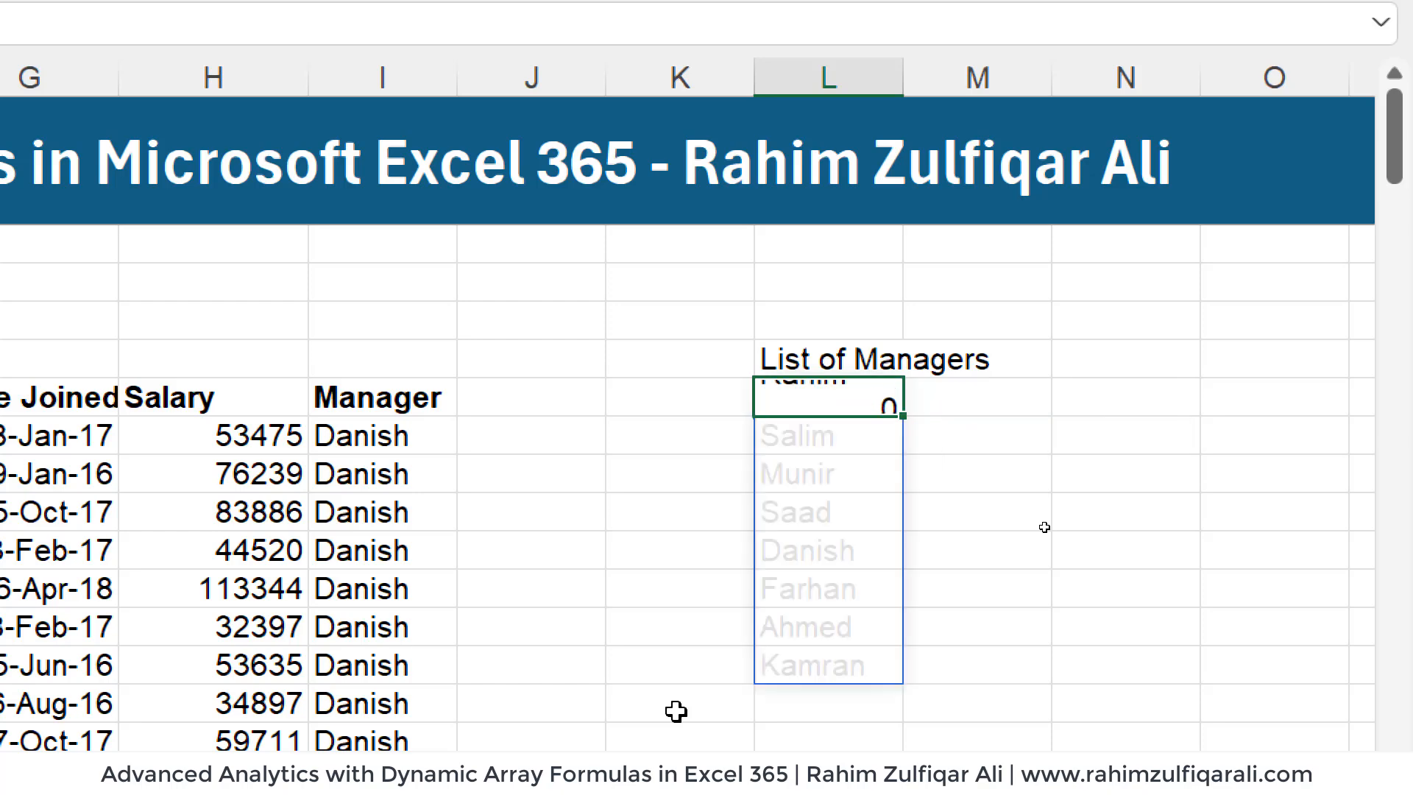
pyautogui.moveTo(847, 354); pyautogui.dragTo(830, 625)
# - Wrap the L6 formula in SORT, making it =SORT(UNIQUE(HR_Data[Manager])), and check the order of the spilled names
pyautogui.click(831, 362)
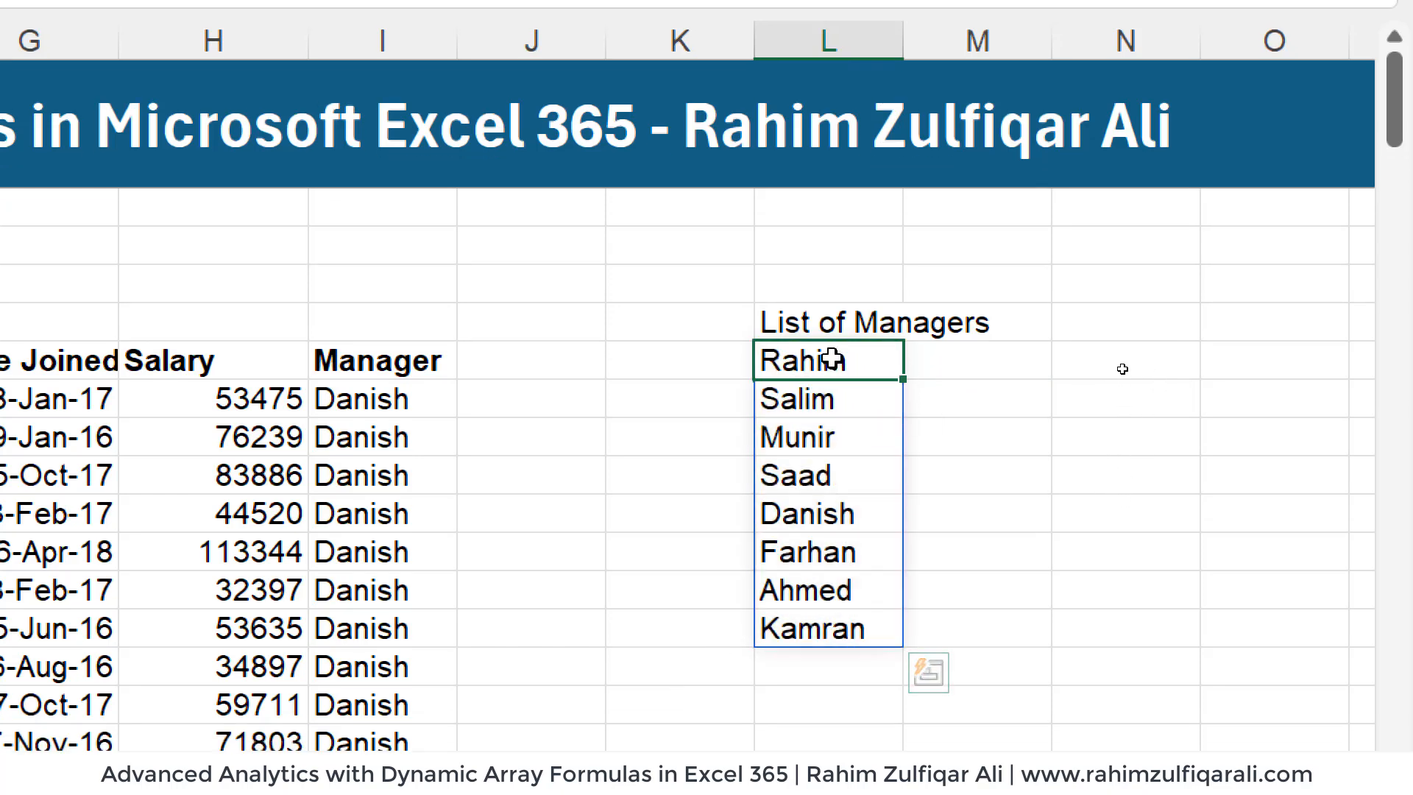
pyautogui.doubleClick(828, 360)
pyautogui.click(775, 363)
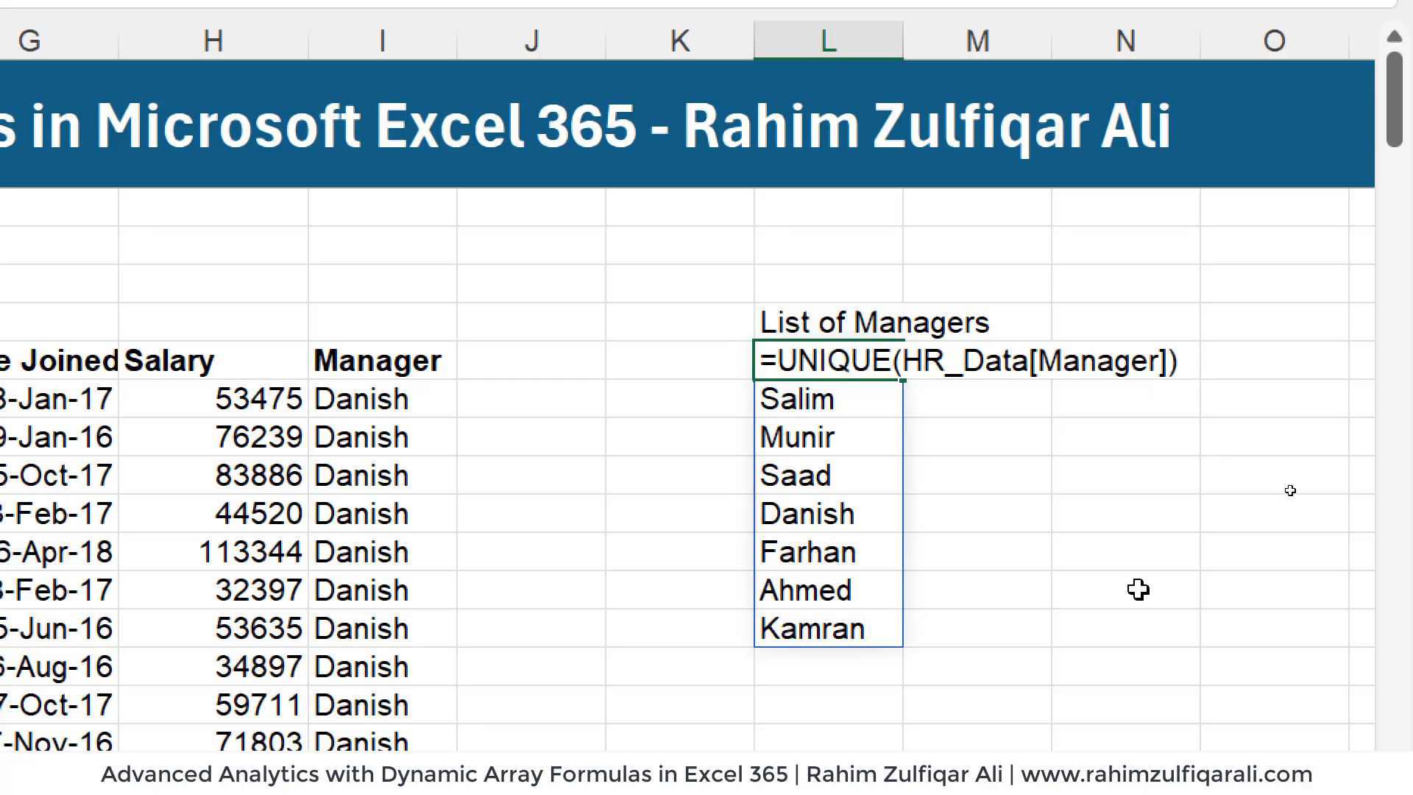
pyautogui.write('sort')
pyautogui.press('Tab')
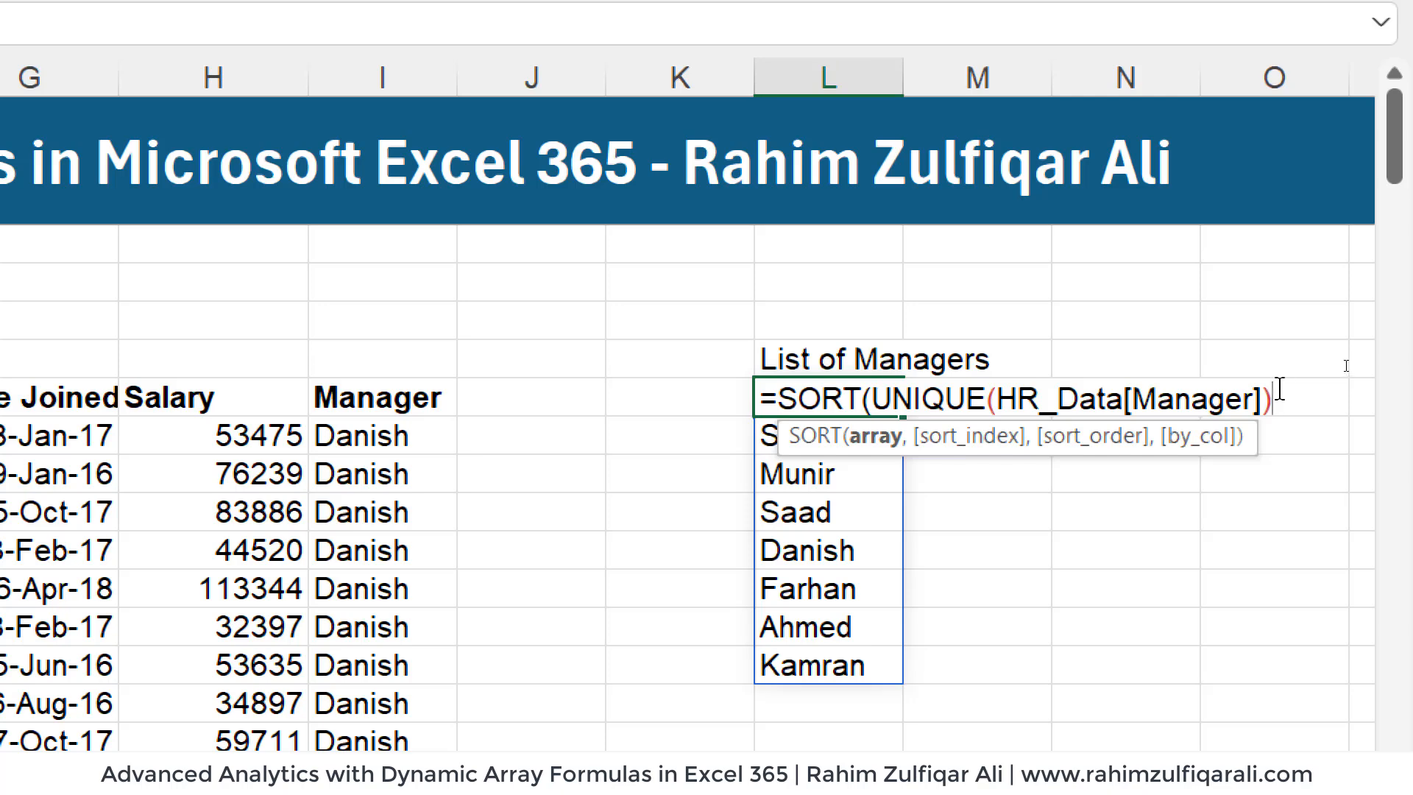
pyautogui.write(')')
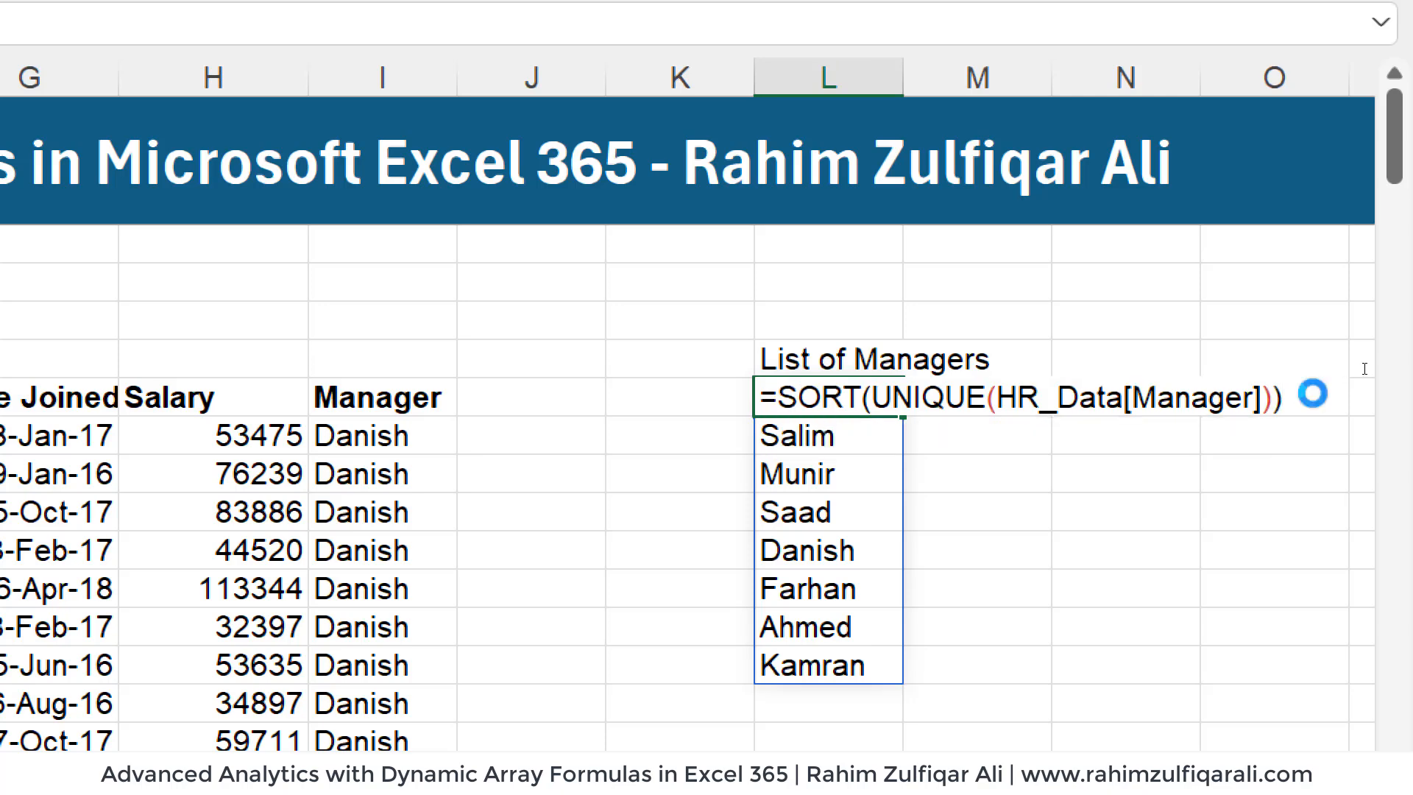
pyautogui.press('Return')
pyautogui.moveTo(810, 397); pyautogui.dragTo(826, 621)
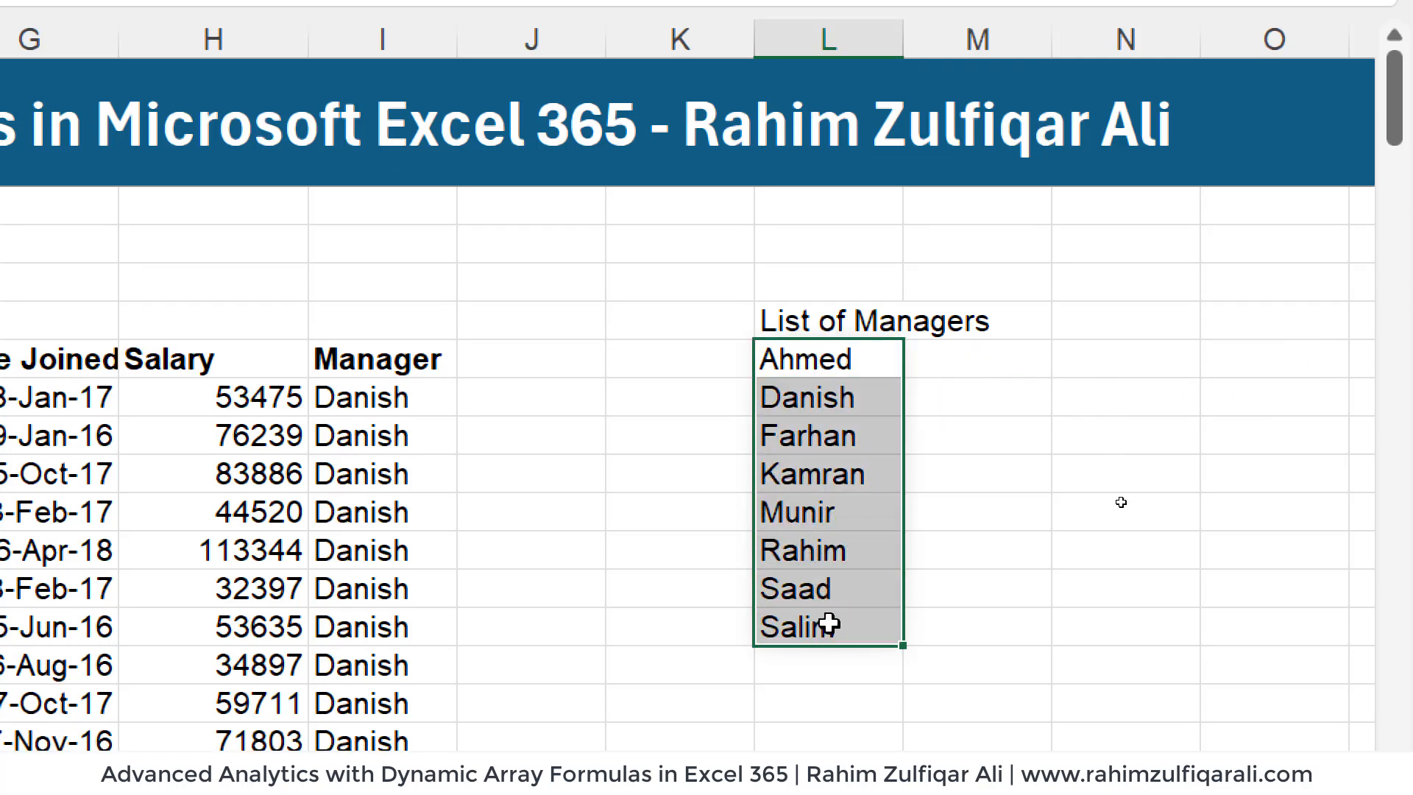
# - Fill cell I4, above the Manager header, with yellow to mark it as the manager selection cell
pyautogui.click(854, 351)
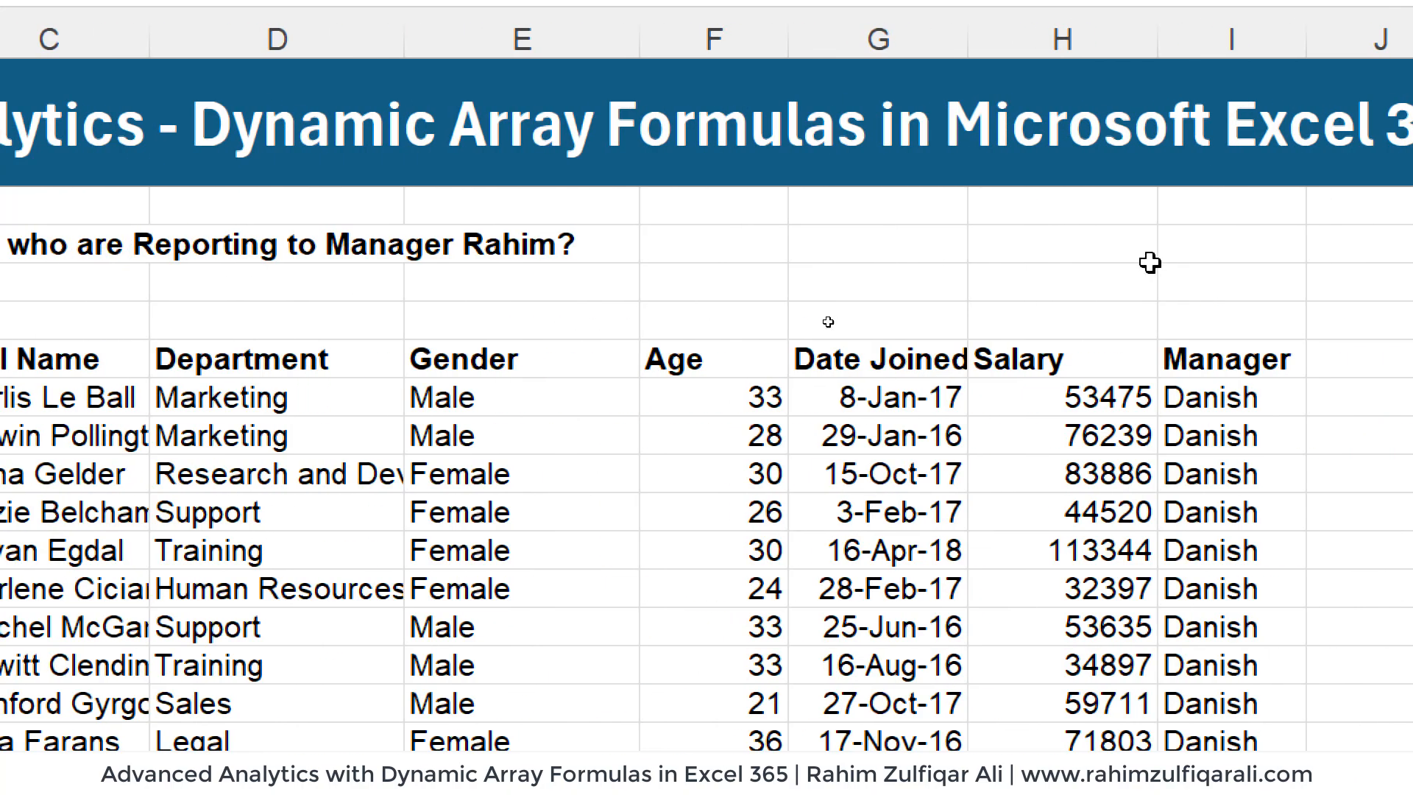
pyautogui.click(905, 278)
pyautogui.click(1174, 278)
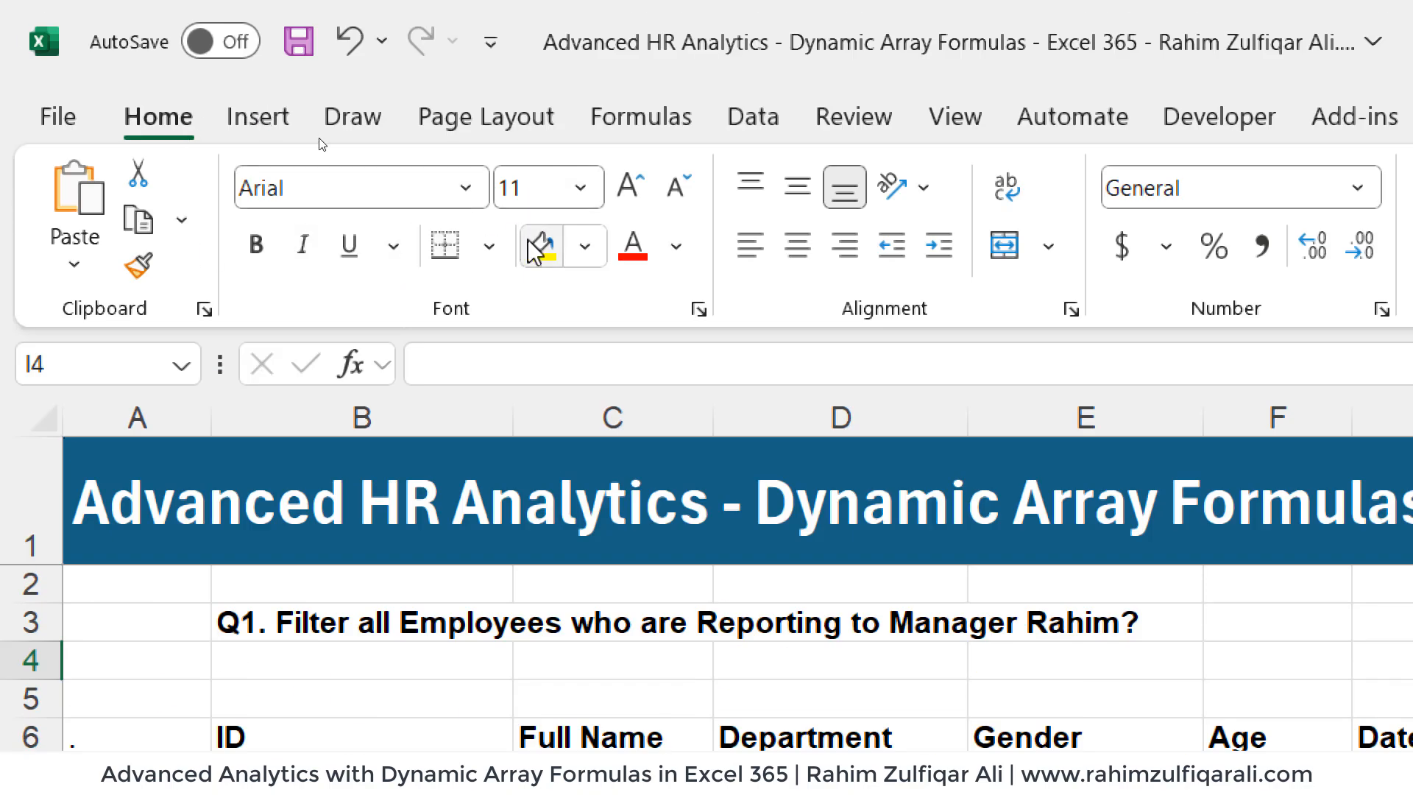
pyautogui.click(535, 246)
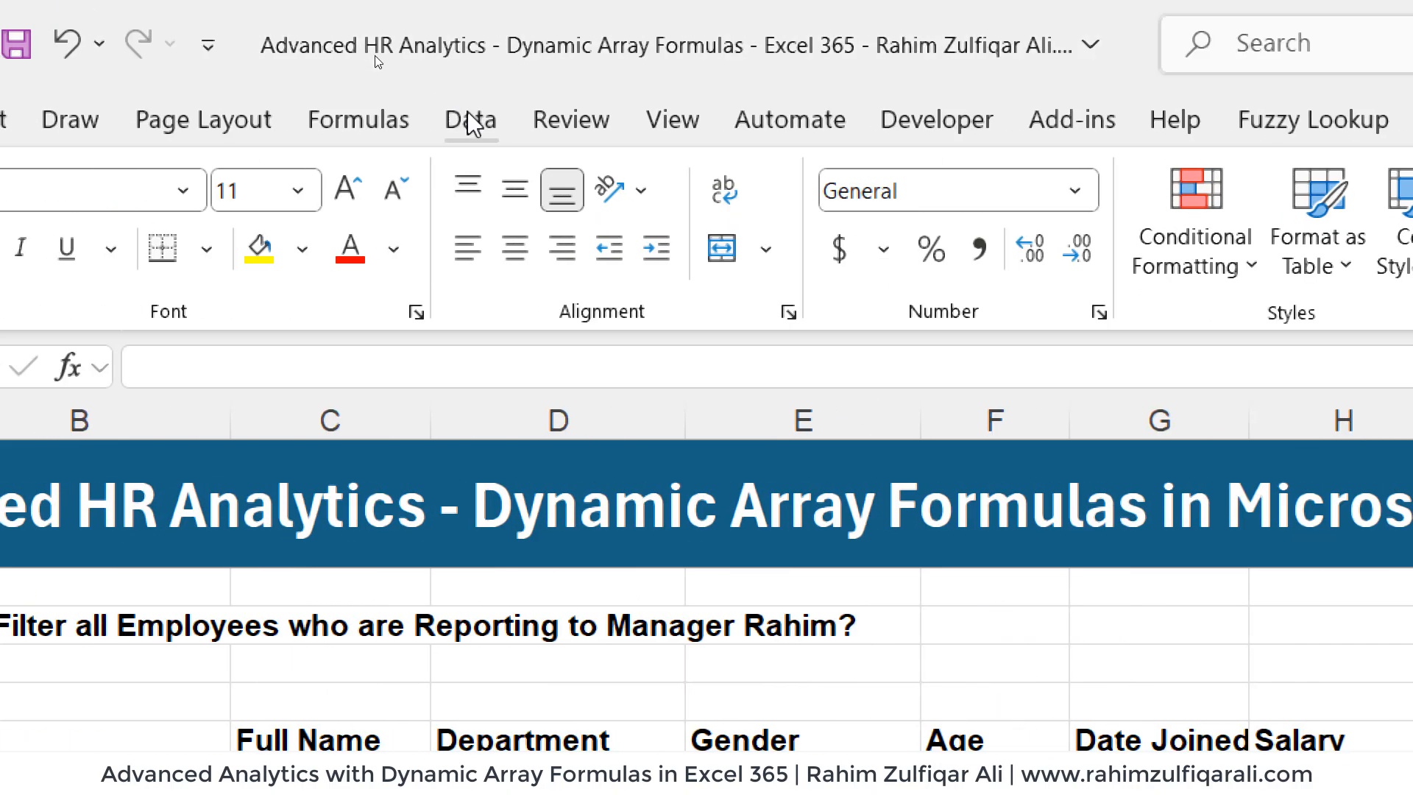
# - Set the data validation of the yellow cell I4 to allow a List with an in-cell dropdown
pyautogui.click(466, 116)
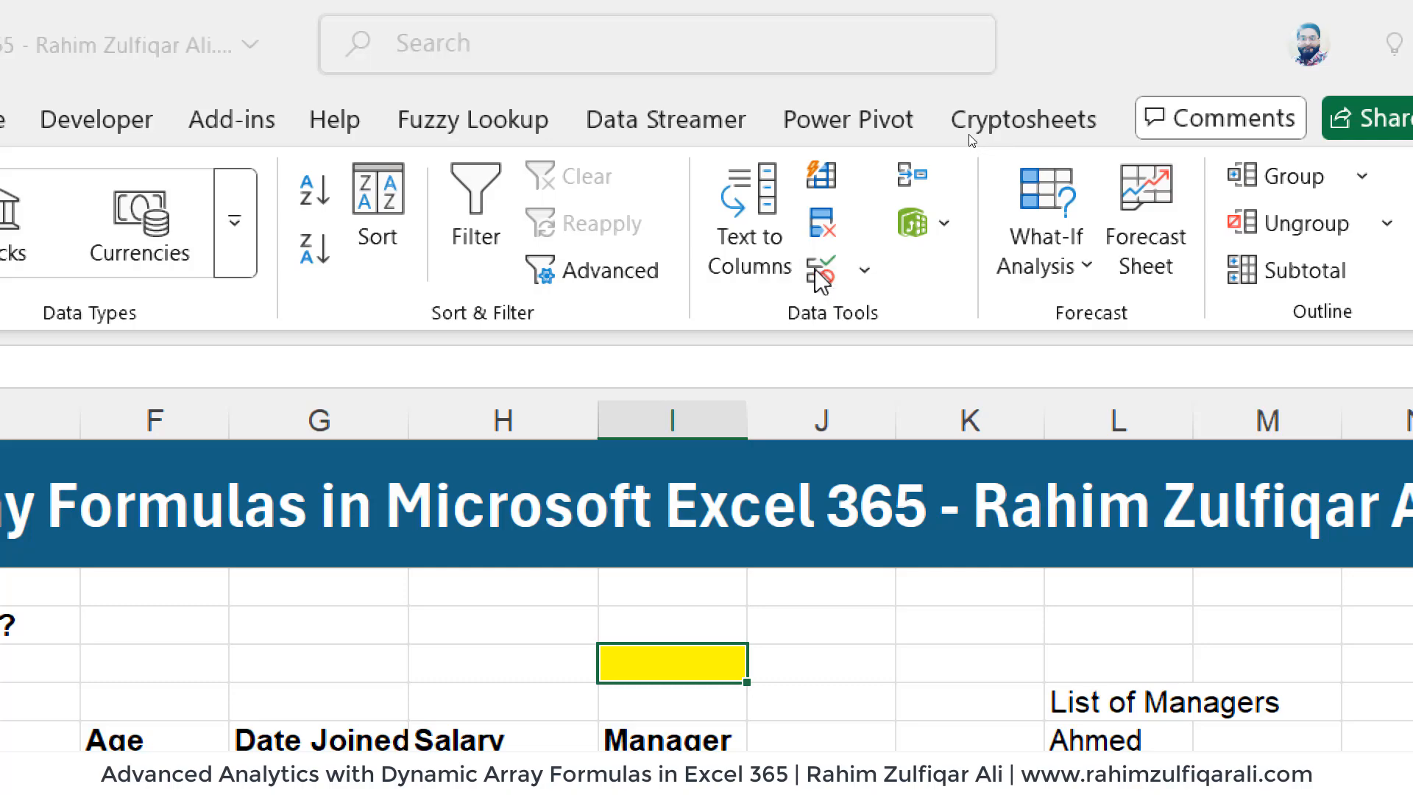
pyautogui.click(820, 273)
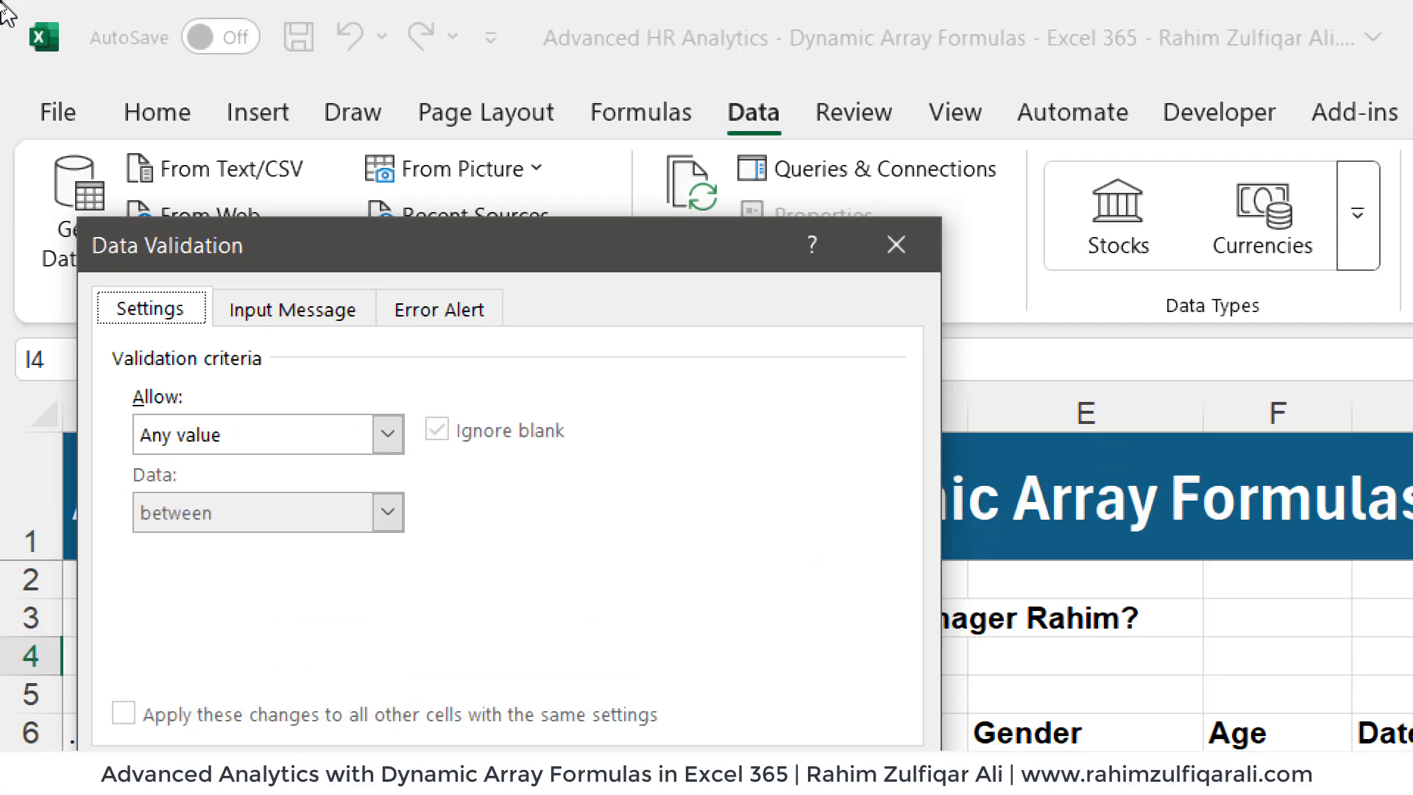
pyautogui.moveTo(231, 249); pyautogui.dragTo(901, 99)
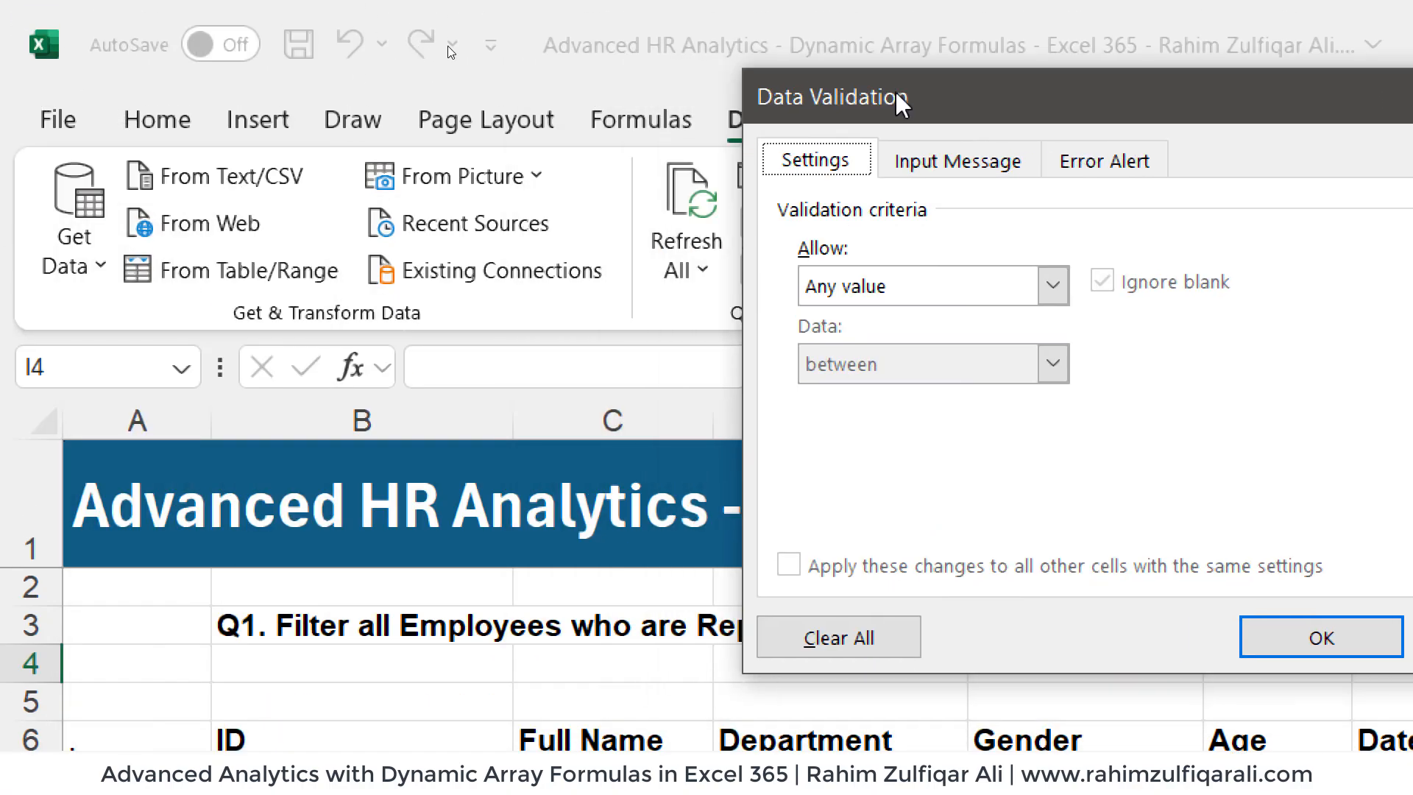
pyautogui.moveTo(300, 103); pyautogui.dragTo(598, 50)
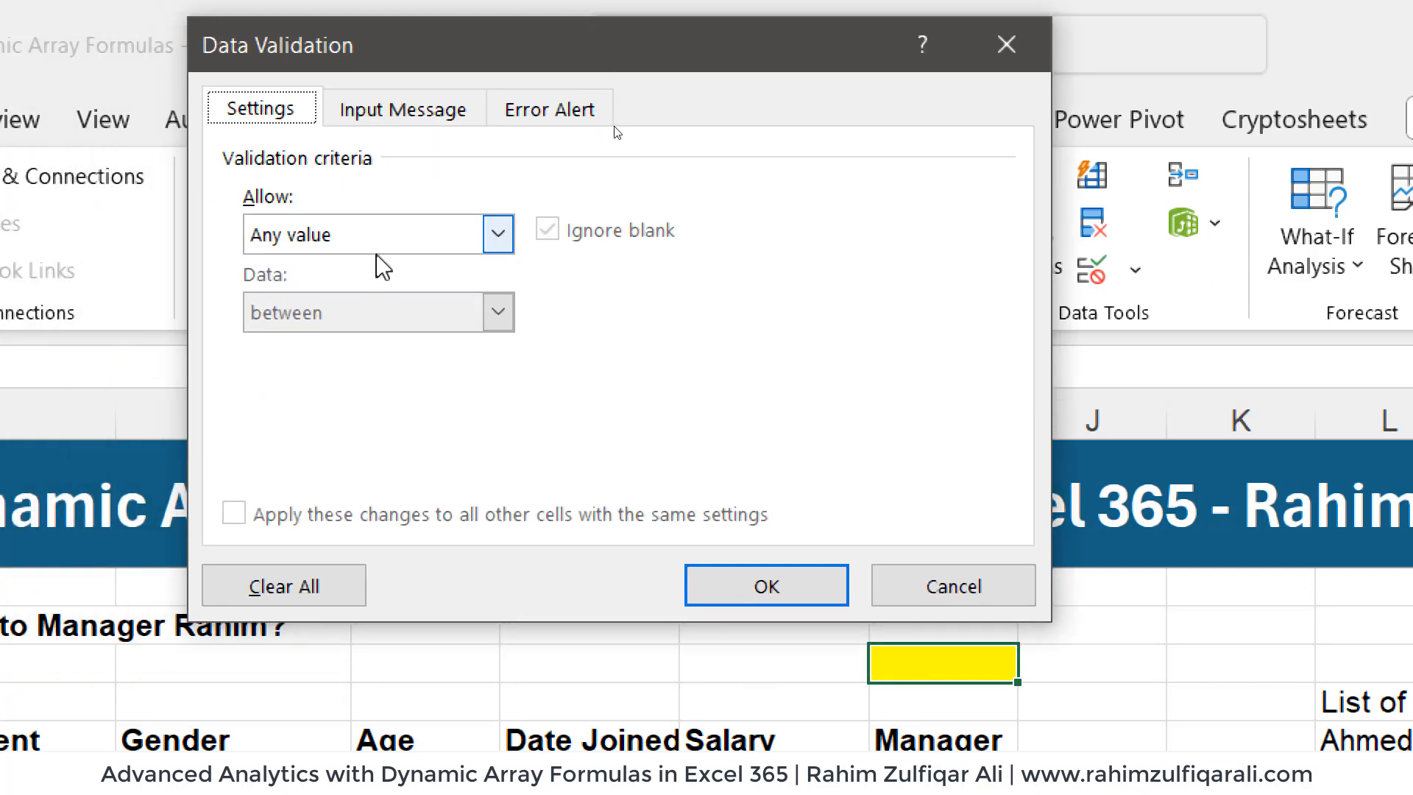
pyautogui.click(497, 234)
pyautogui.click(268, 344)
pyautogui.click(301, 384)
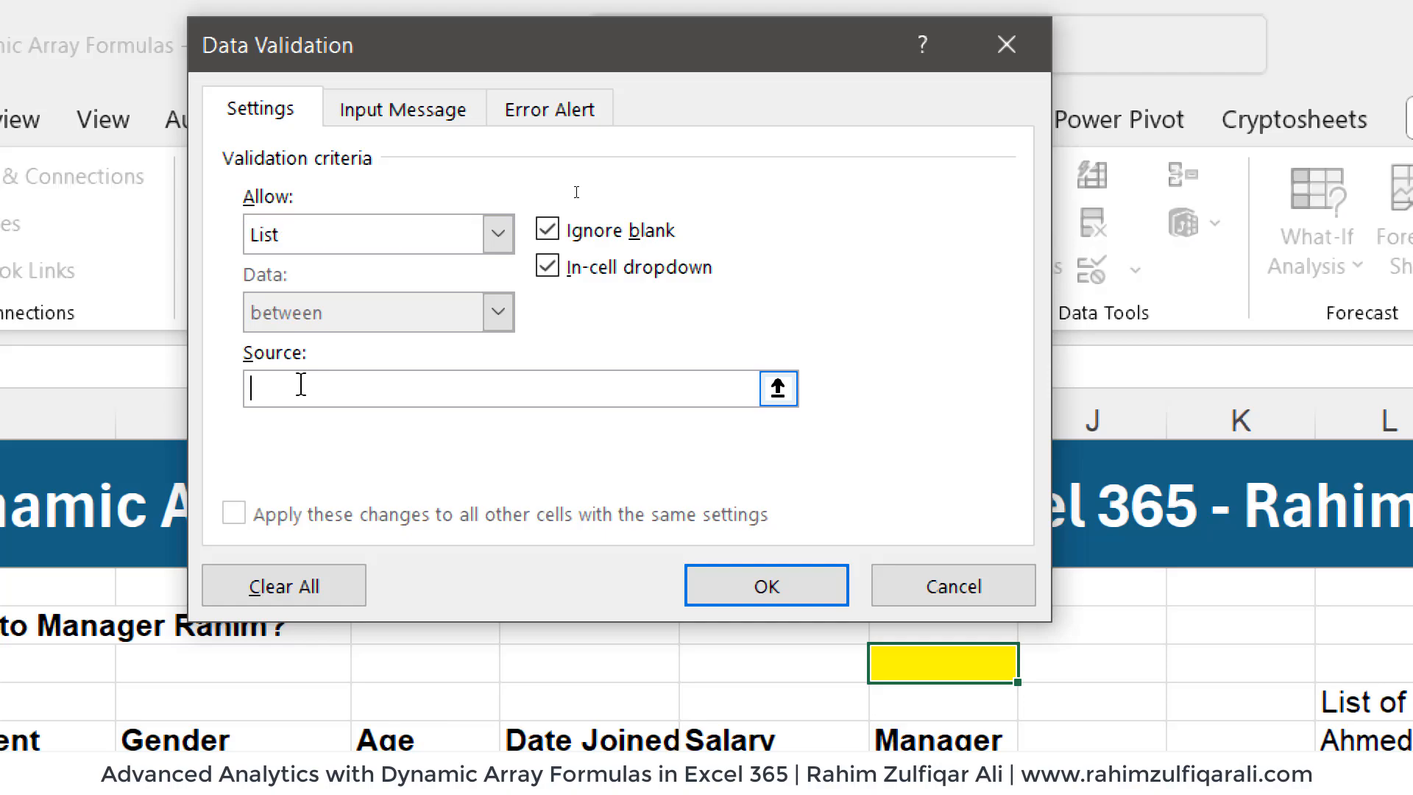
# - Set the list source for I4 to the spilled manager names with =$L$6# and apply the validation
pyautogui.write('=')
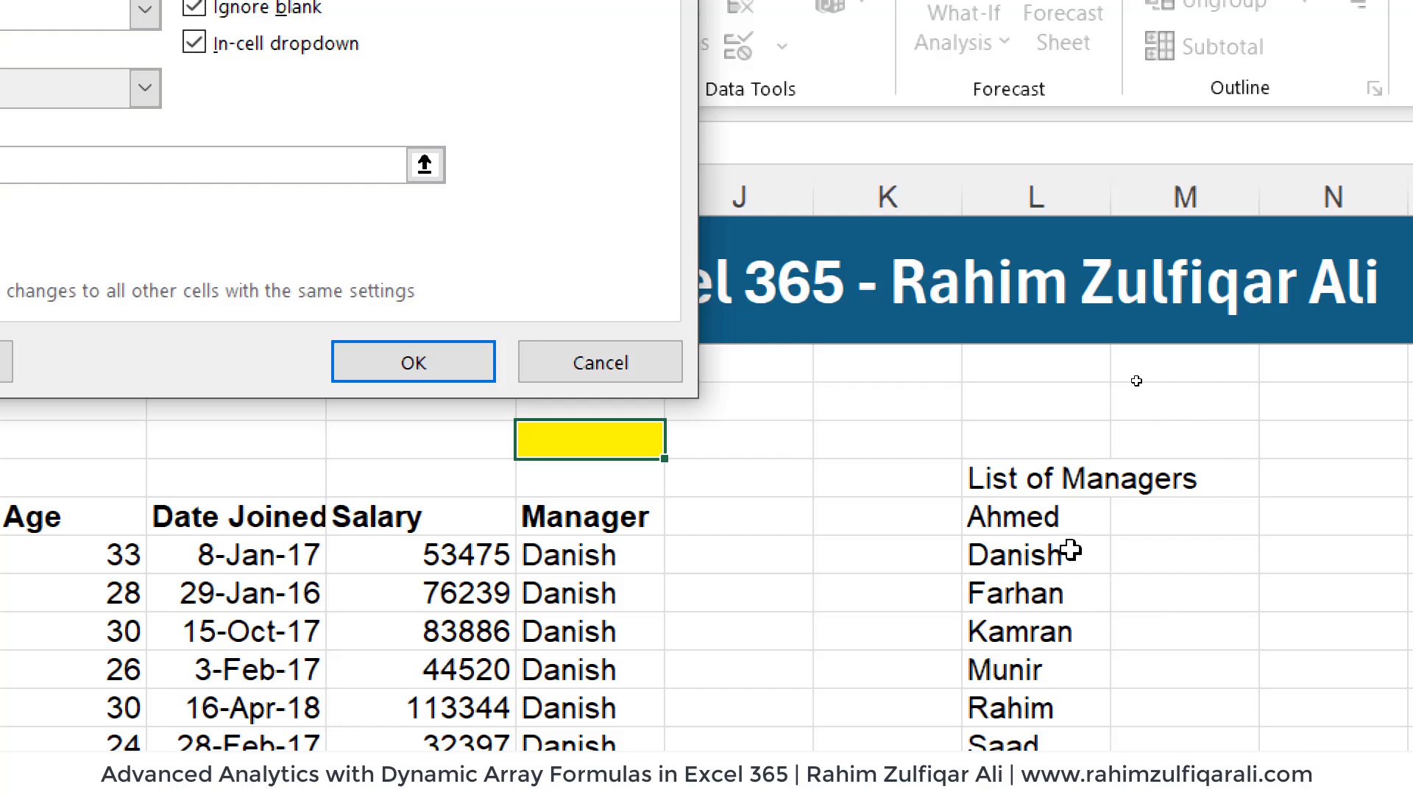
pyautogui.click(1060, 517)
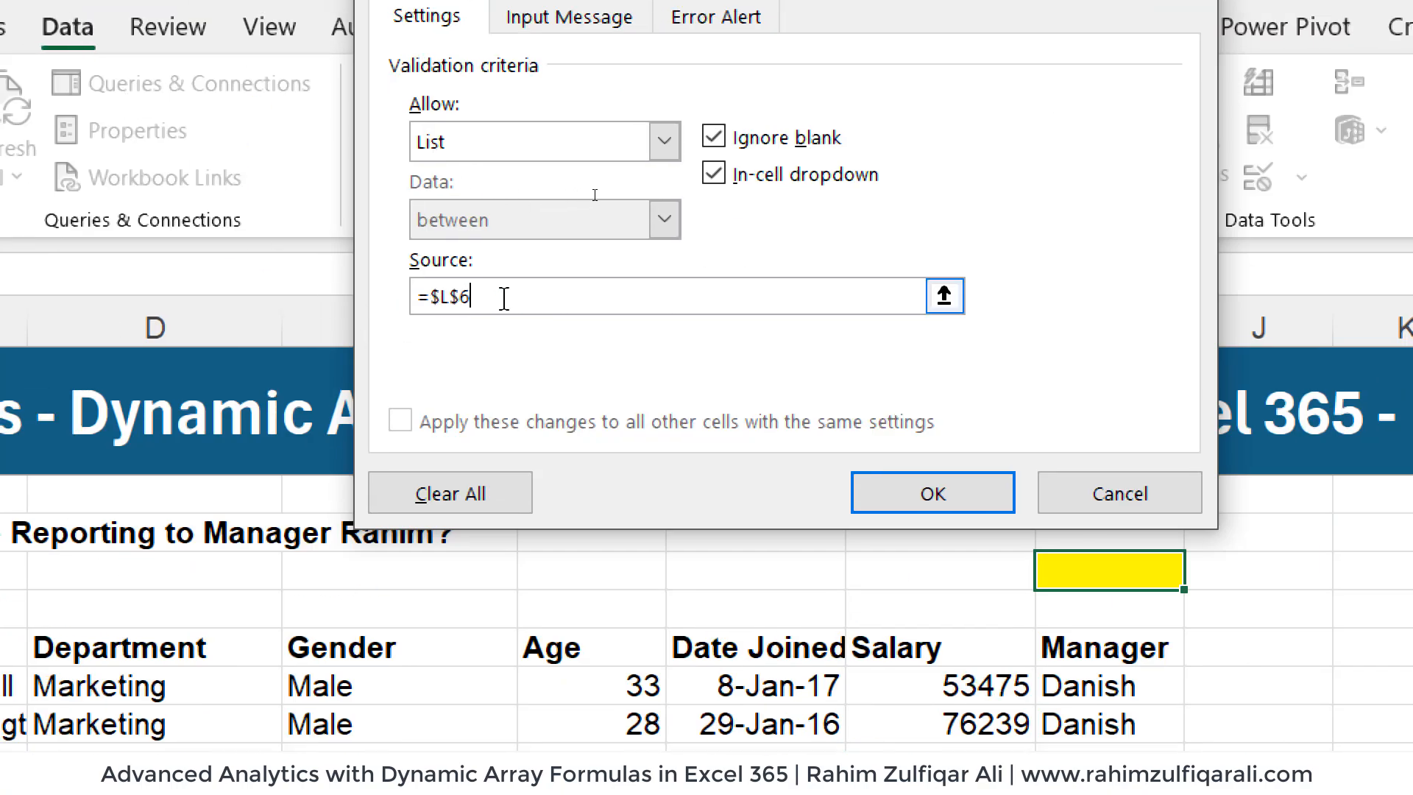
pyautogui.write('#')
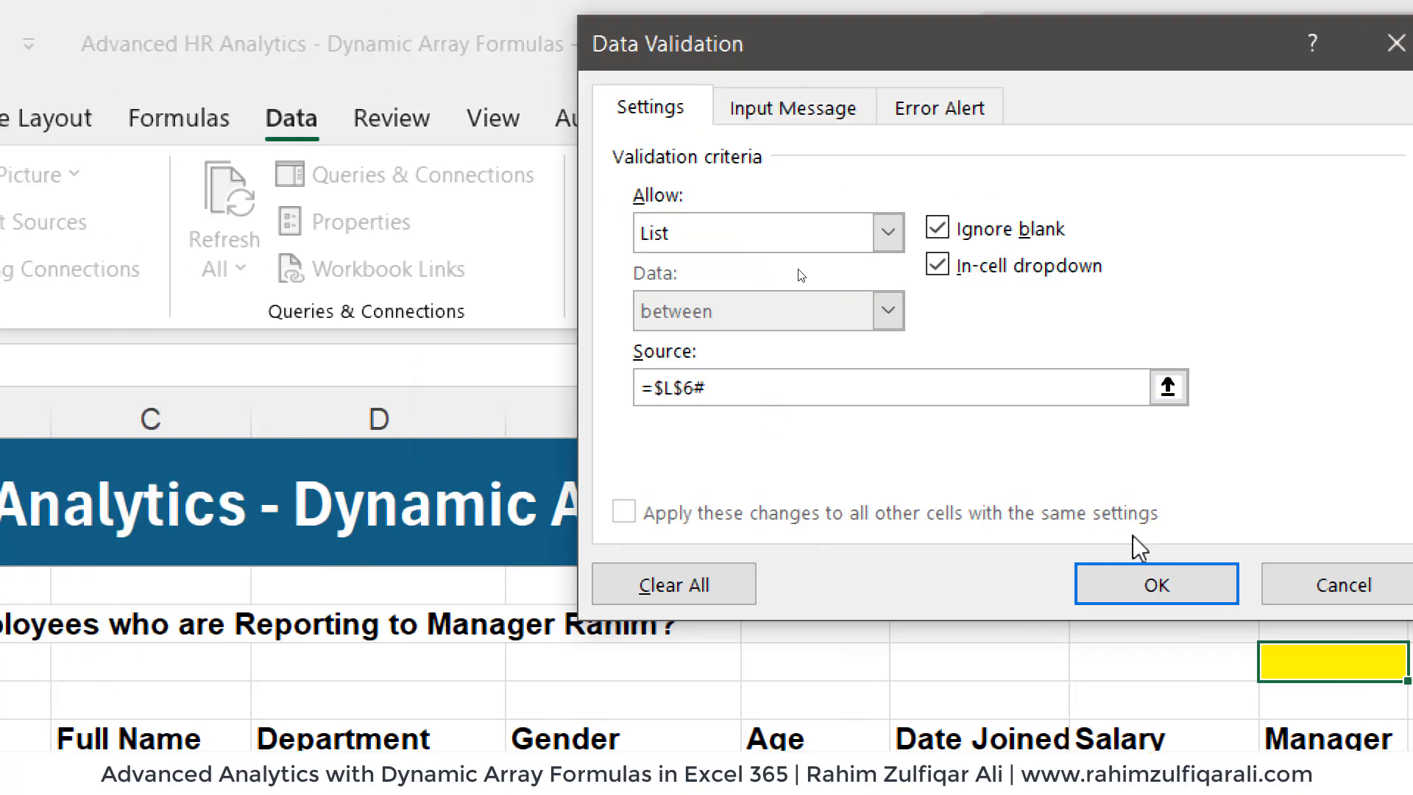
pyautogui.click(1142, 581)
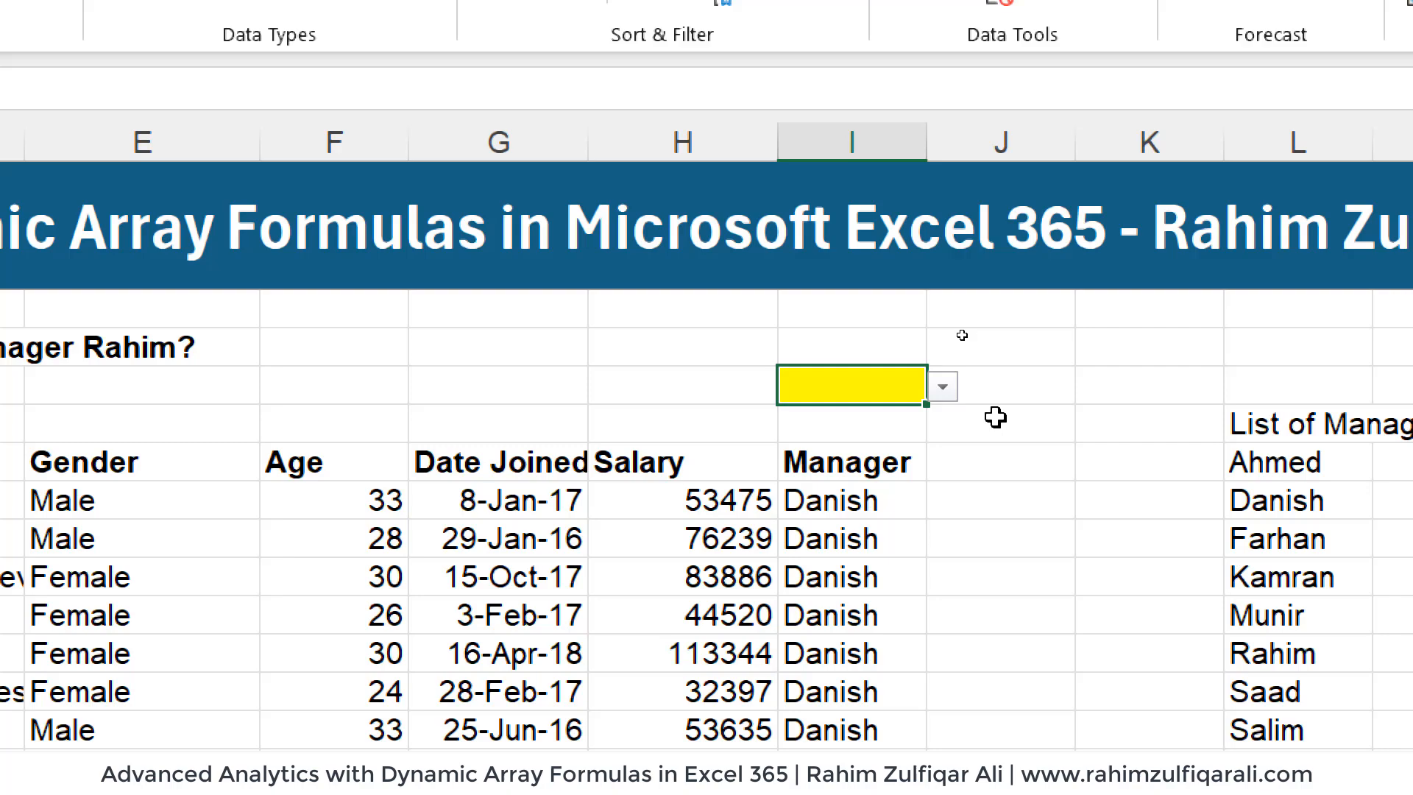
# - Check the choices in I4's drop-down and review the SORT and UNIQUE formula in L6 that supplies them
pyautogui.click(945, 388)
pyautogui.click(1009, 498)
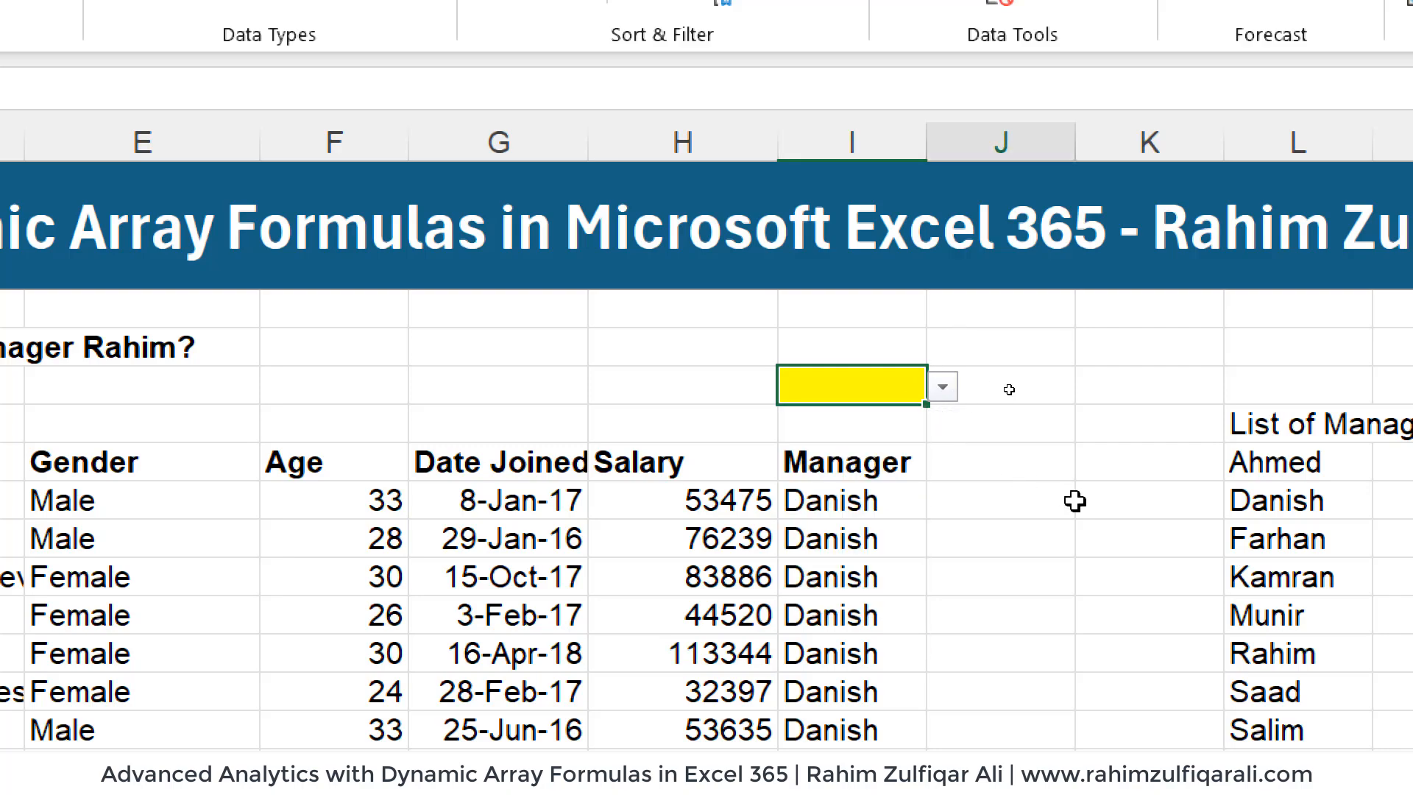
pyautogui.click(1009, 498)
pyautogui.doubleClick(1312, 466)
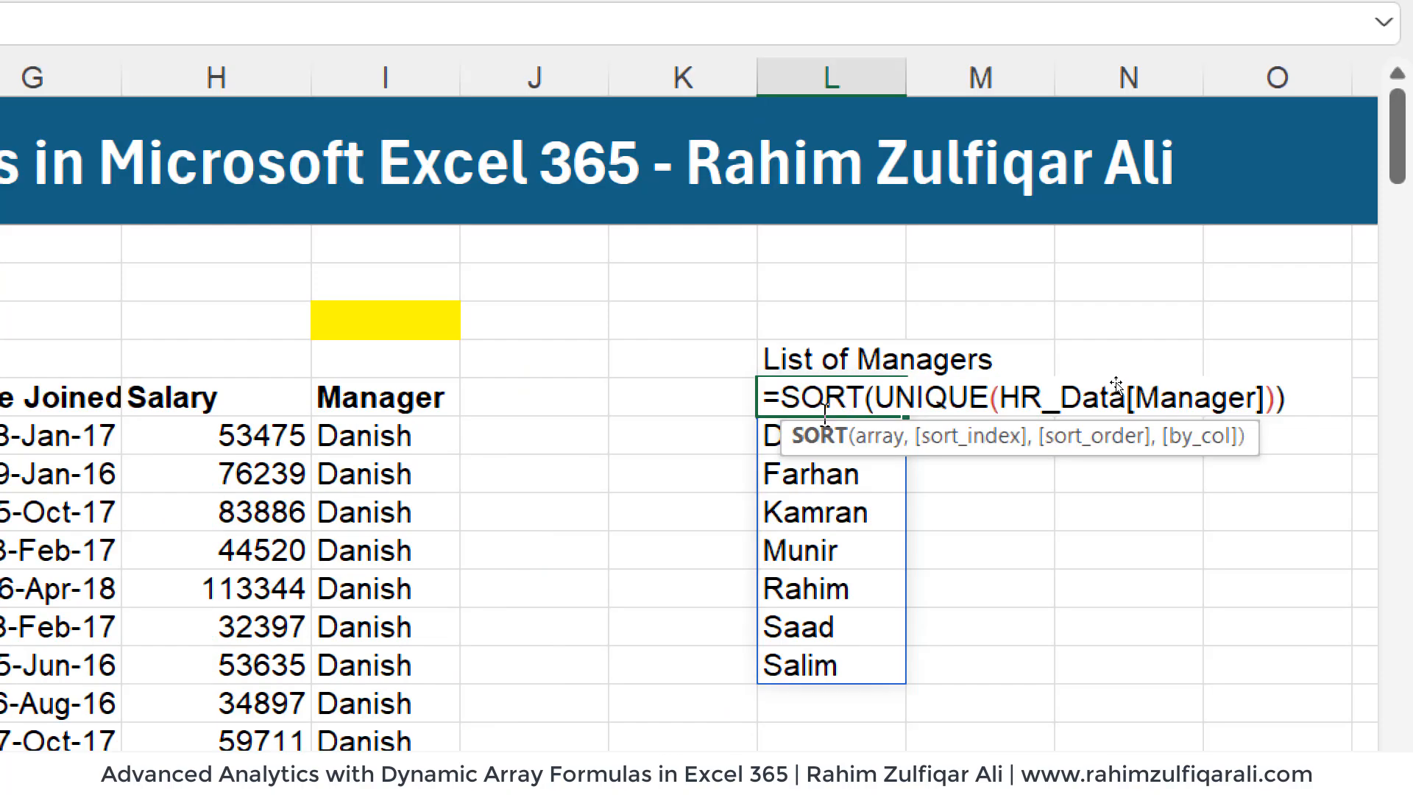
pyautogui.press('Escape')
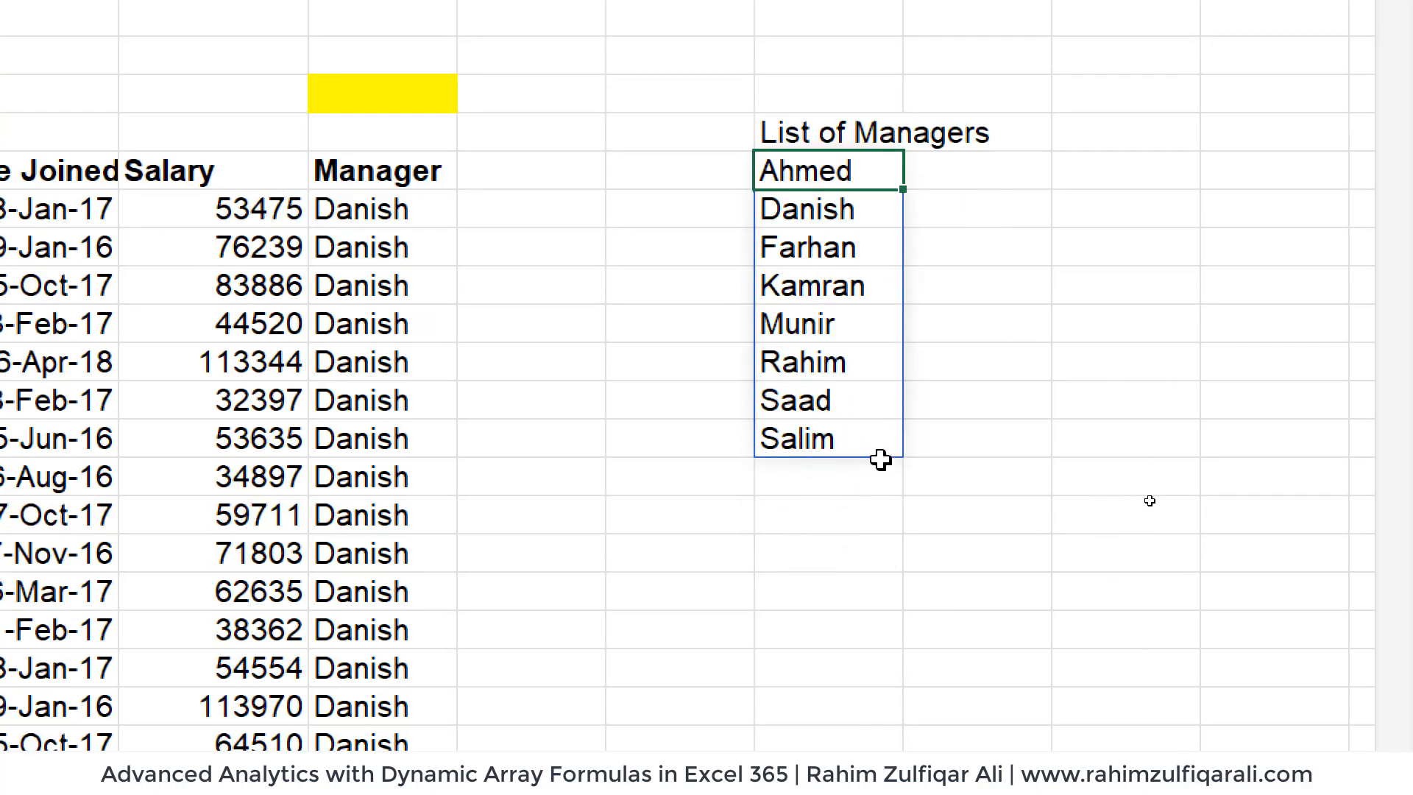
pyautogui.click(816, 213)
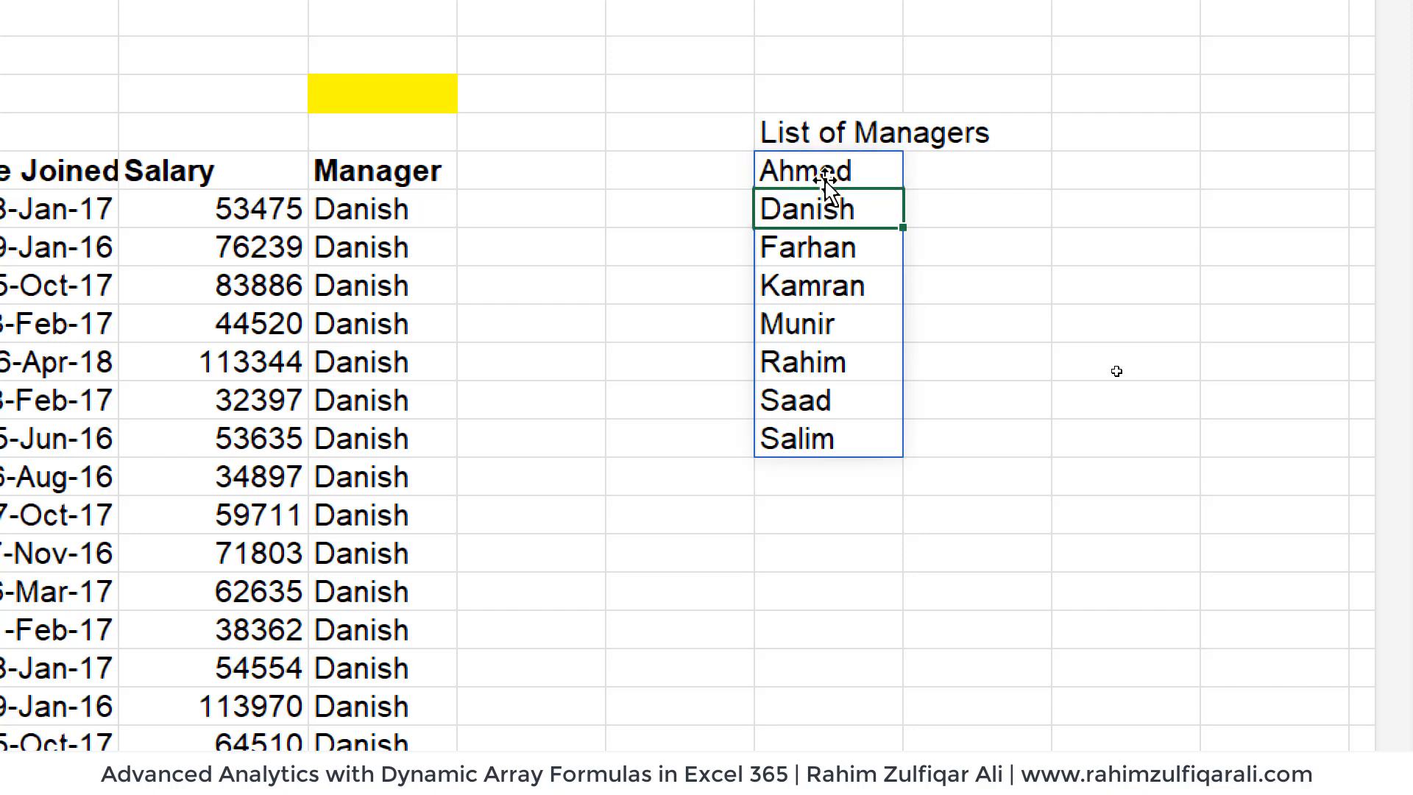
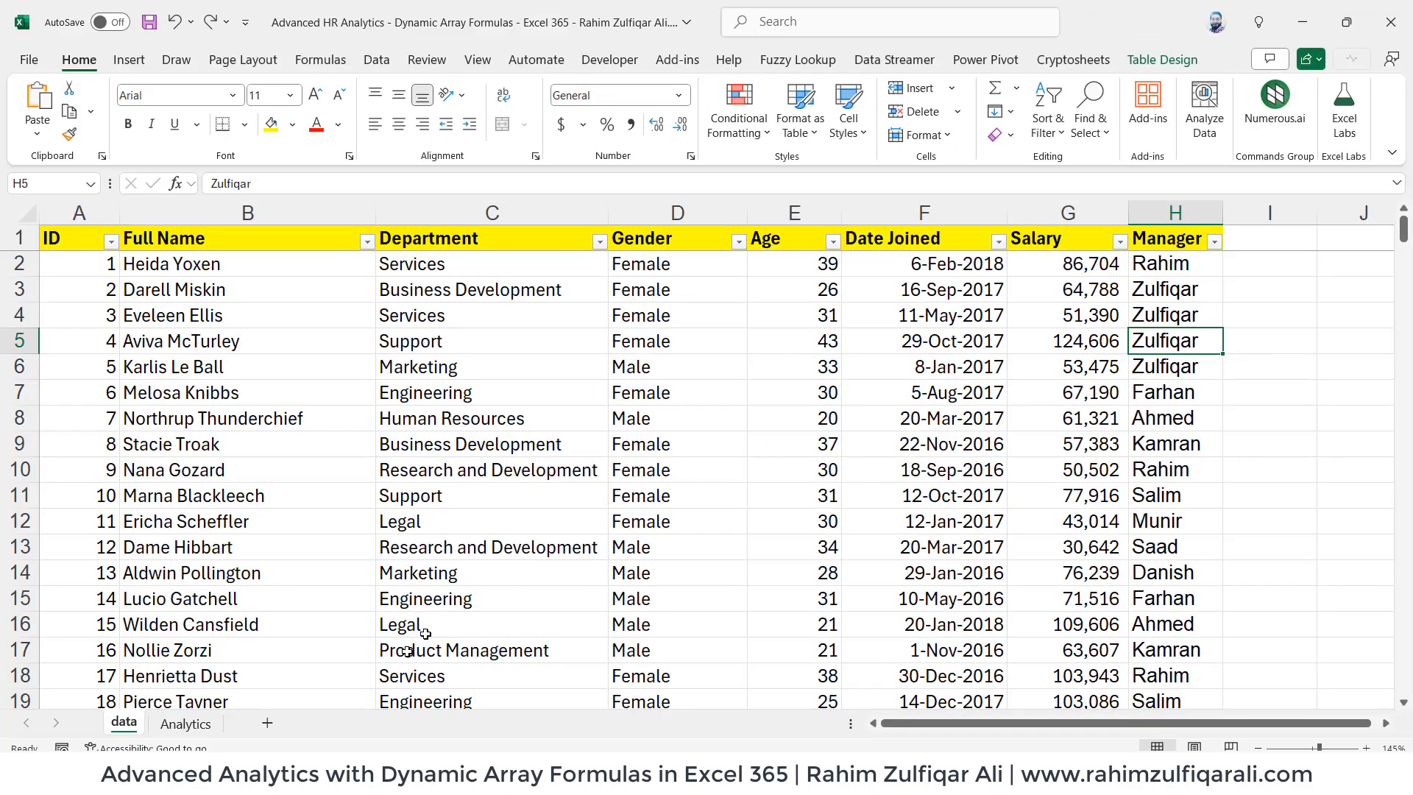
# - Return to the Analytics sheet, check the last name in the List of Managers, and view the drop-down choices in I4
pyautogui.click(186, 724)
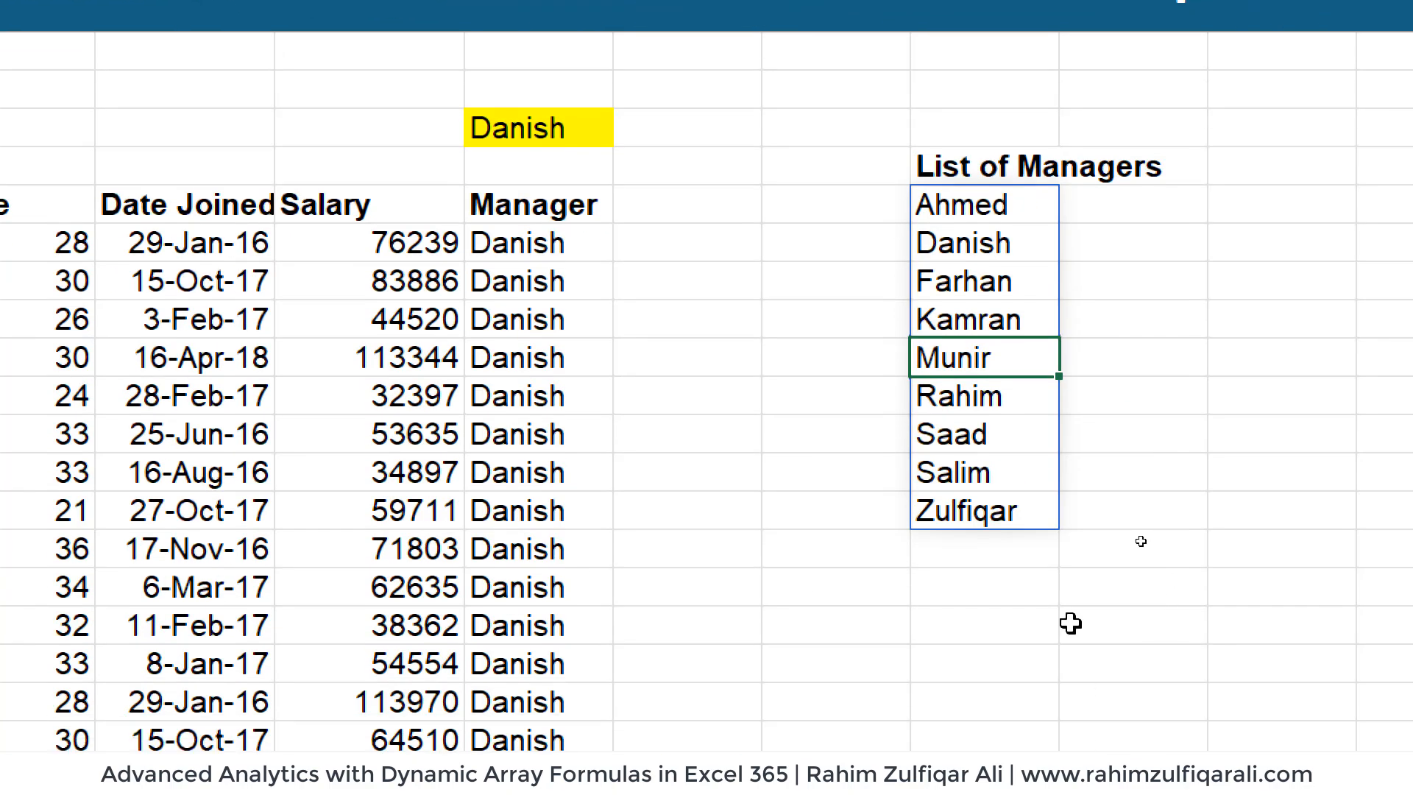
pyautogui.click(1008, 506)
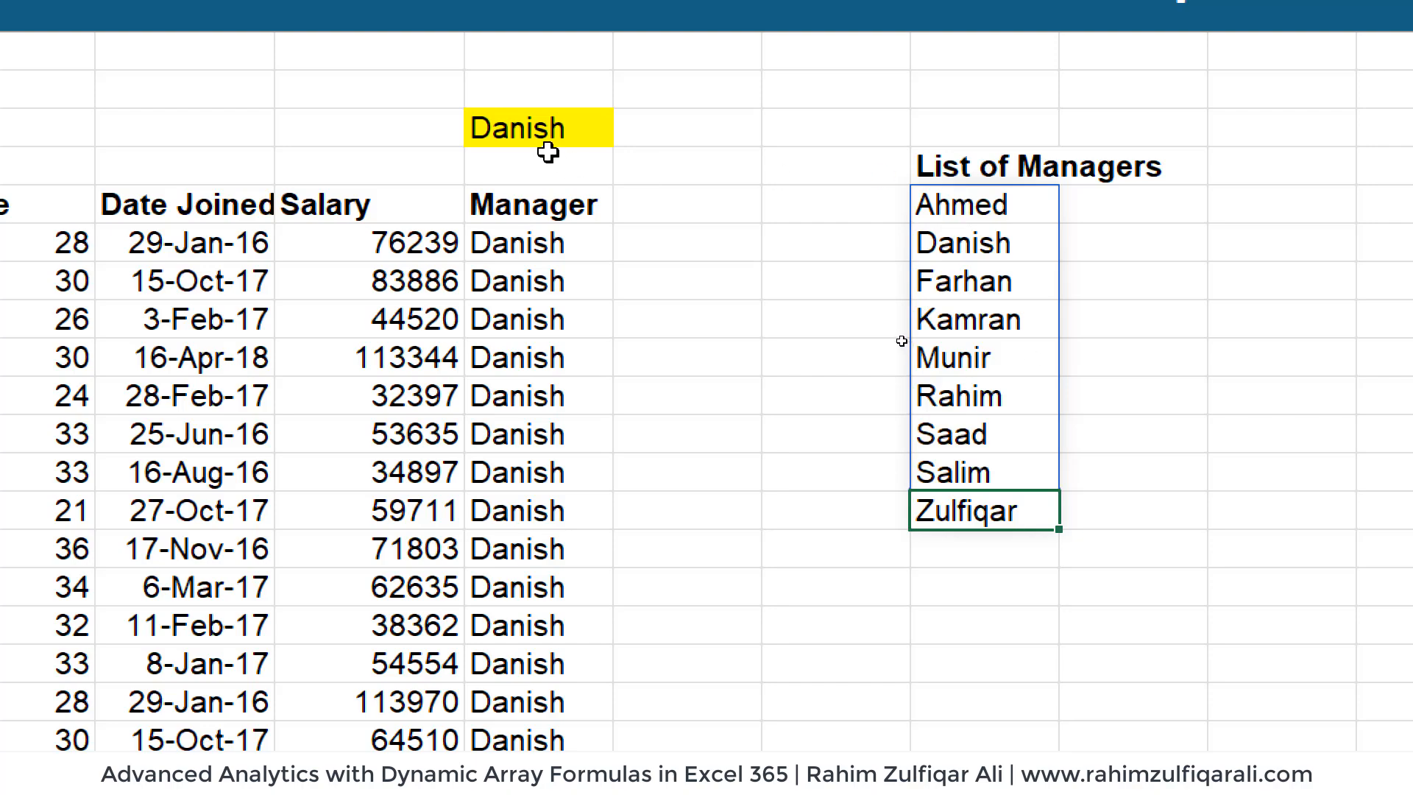
pyautogui.click(563, 131)
pyautogui.click(629, 129)
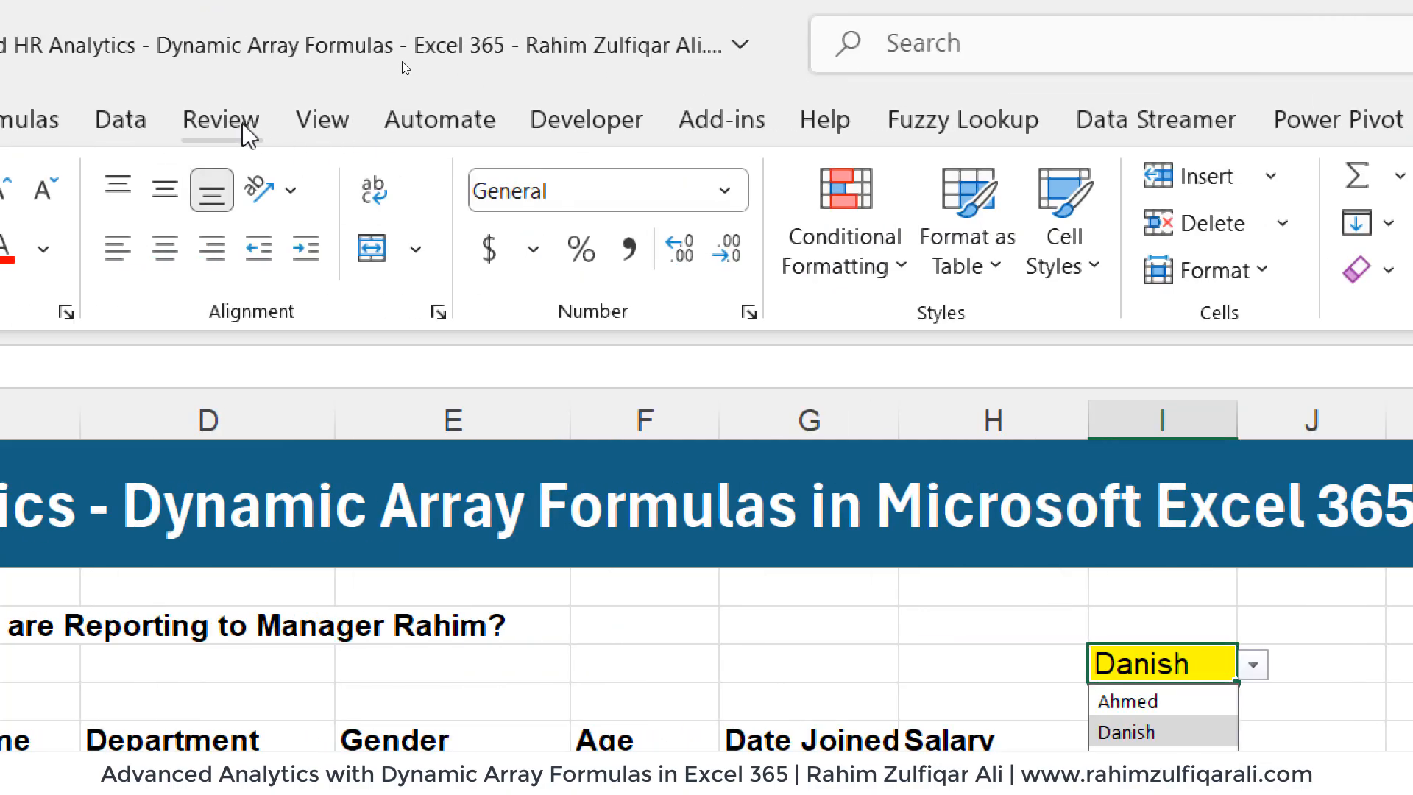
# - Review the list source in I4's data validation settings, including its spill reference, without changing it
pyautogui.click(120, 120)
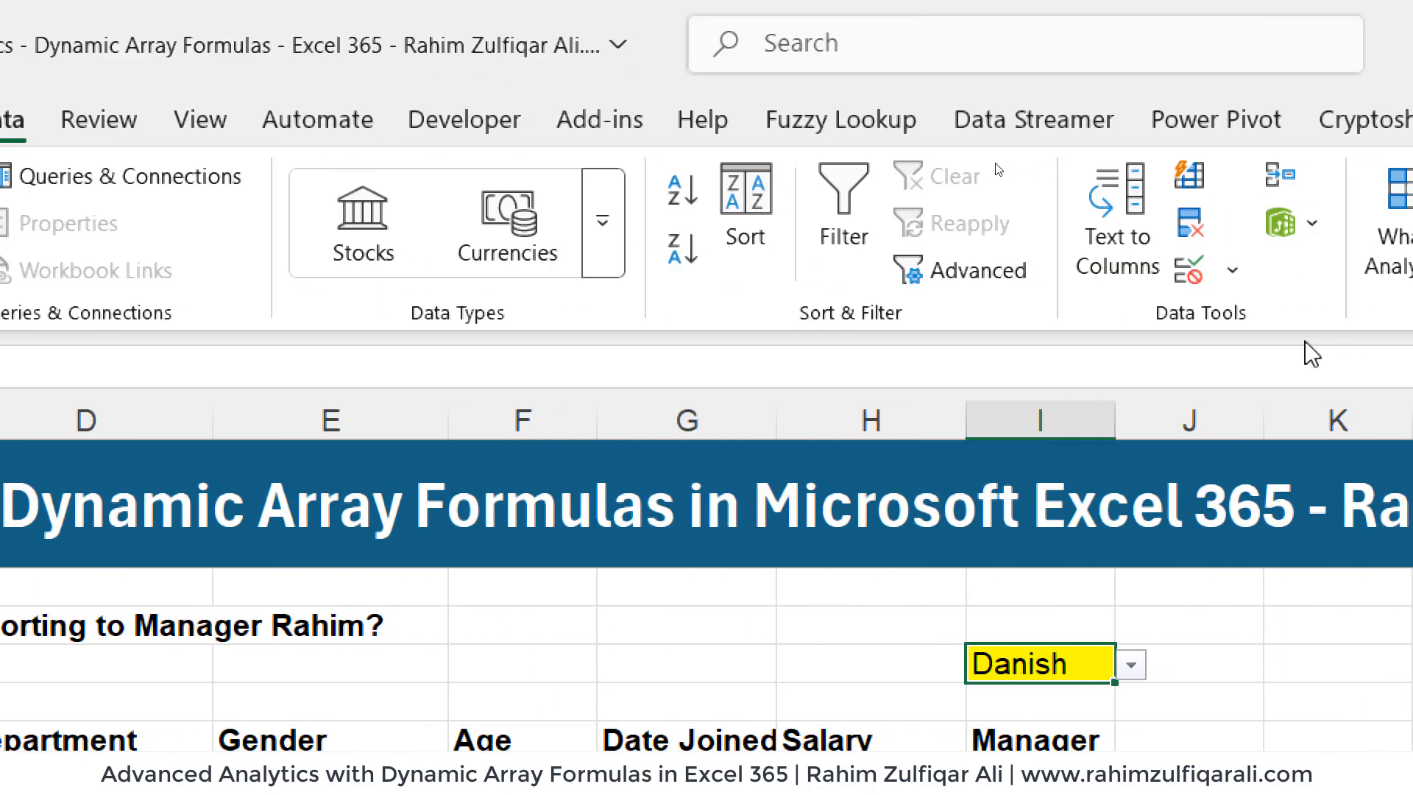
pyautogui.click(1189, 269)
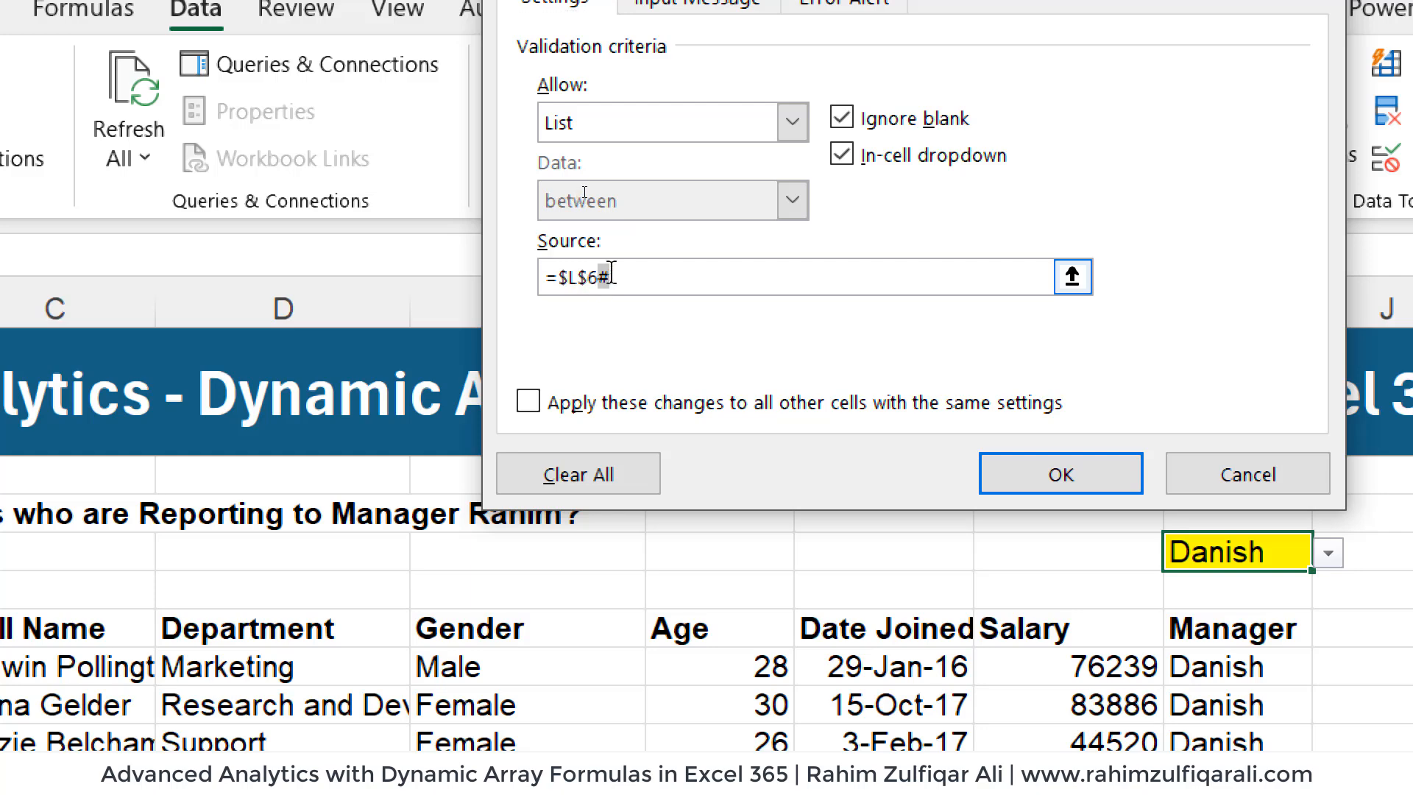
pyautogui.click(1182, 470)
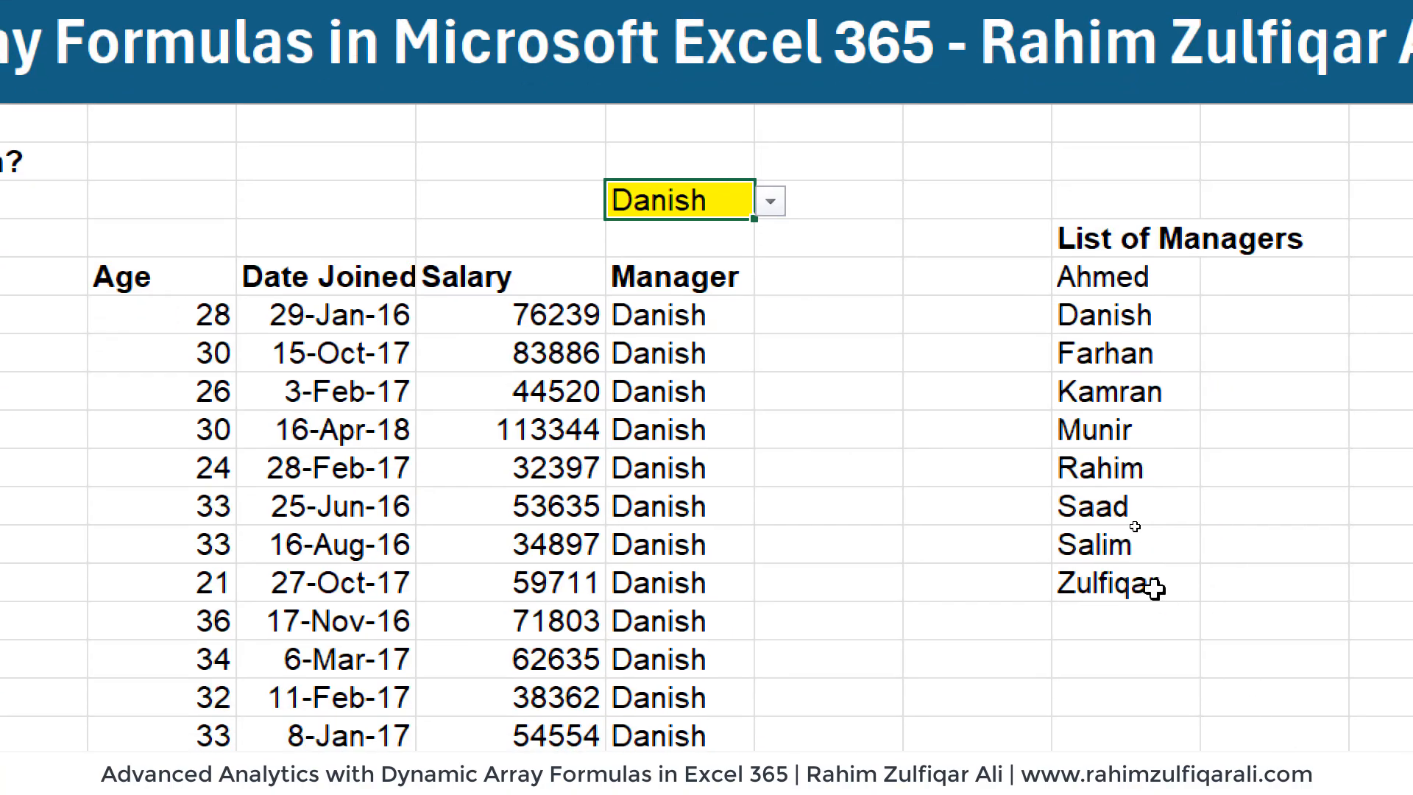
# - Compare the spilled List of Managers with the drop-down choices in I4, and inspect the formula in B6
pyautogui.click(1154, 587)
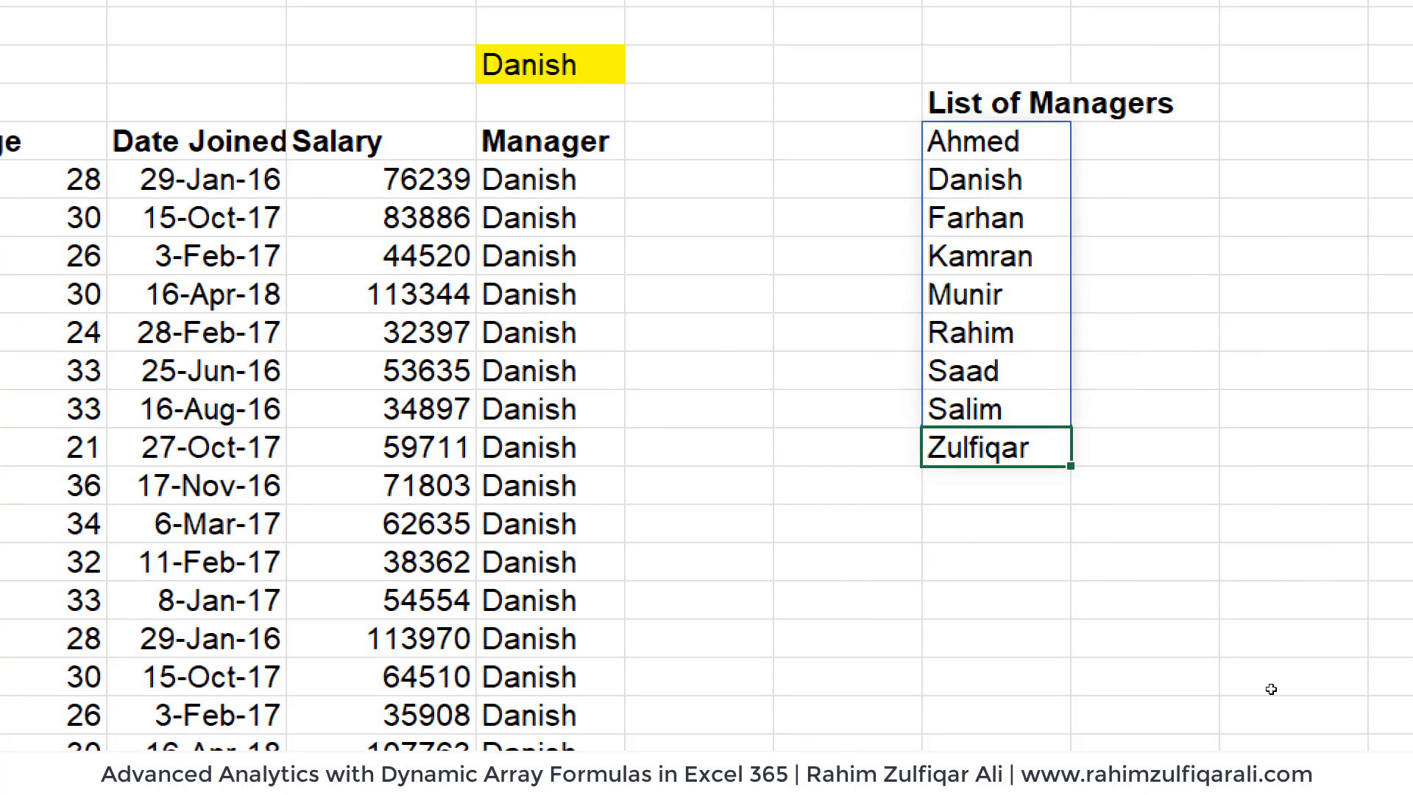
pyautogui.moveTo(1003, 258); pyautogui.dragTo(1028, 673)
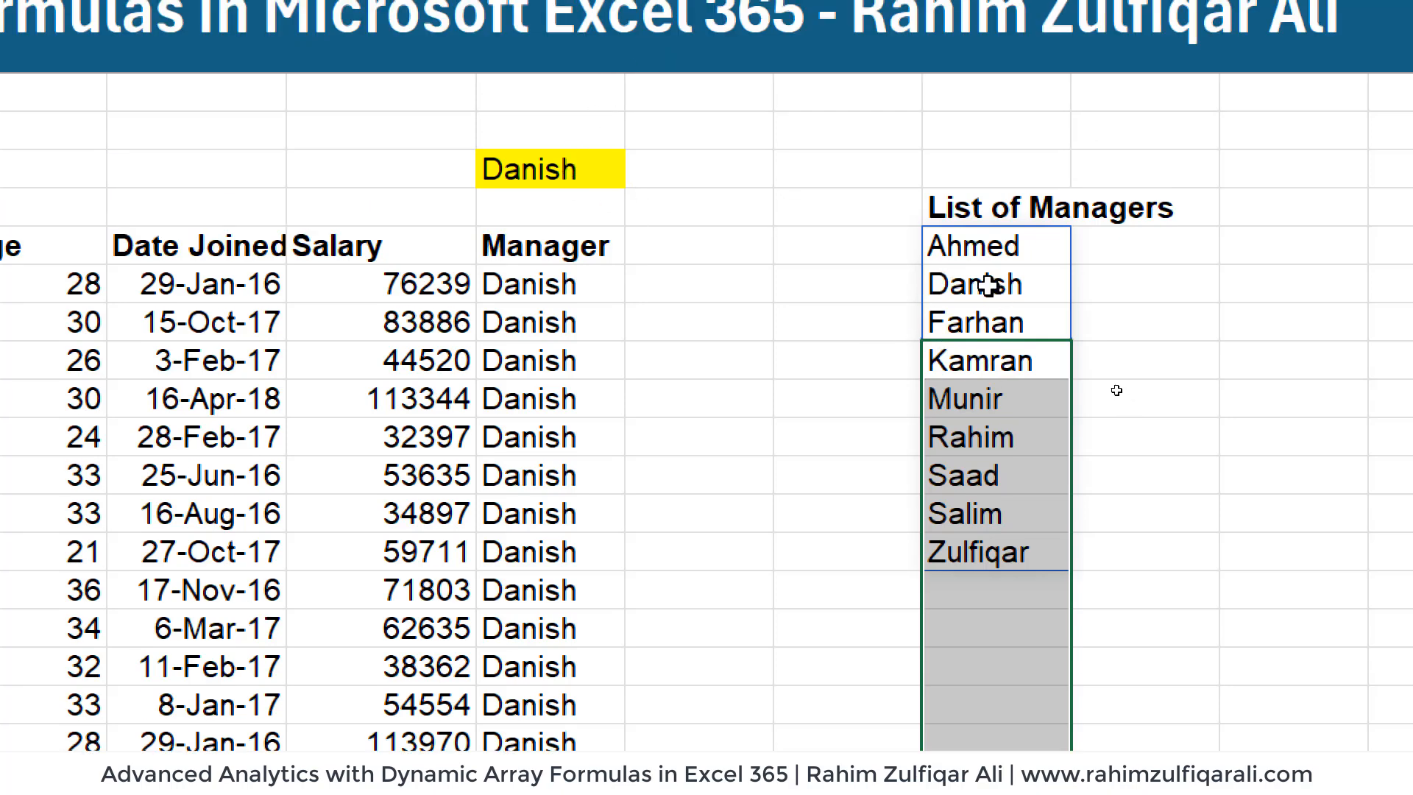
pyautogui.click(994, 285)
pyautogui.click(571, 163)
pyautogui.click(640, 170)
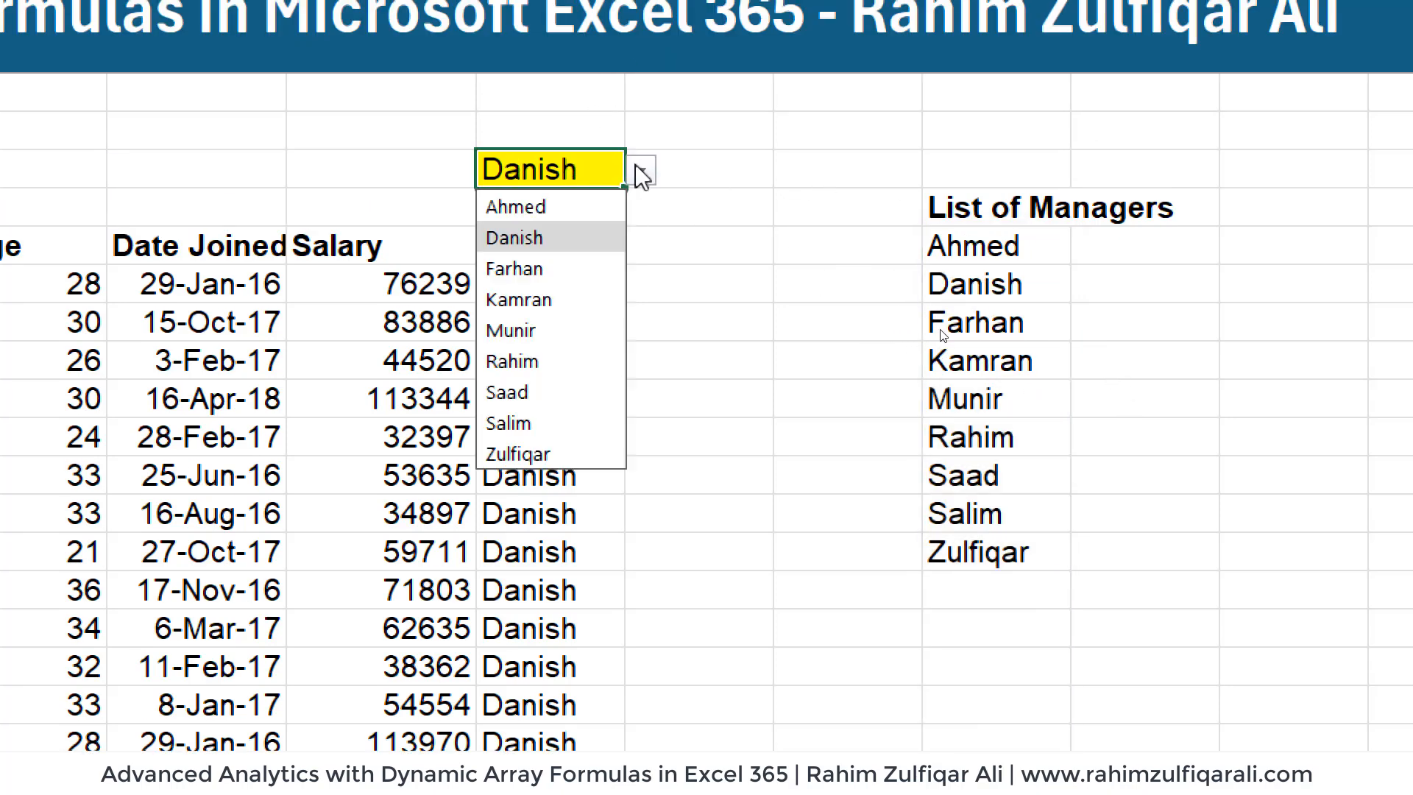
pyautogui.click(1043, 337)
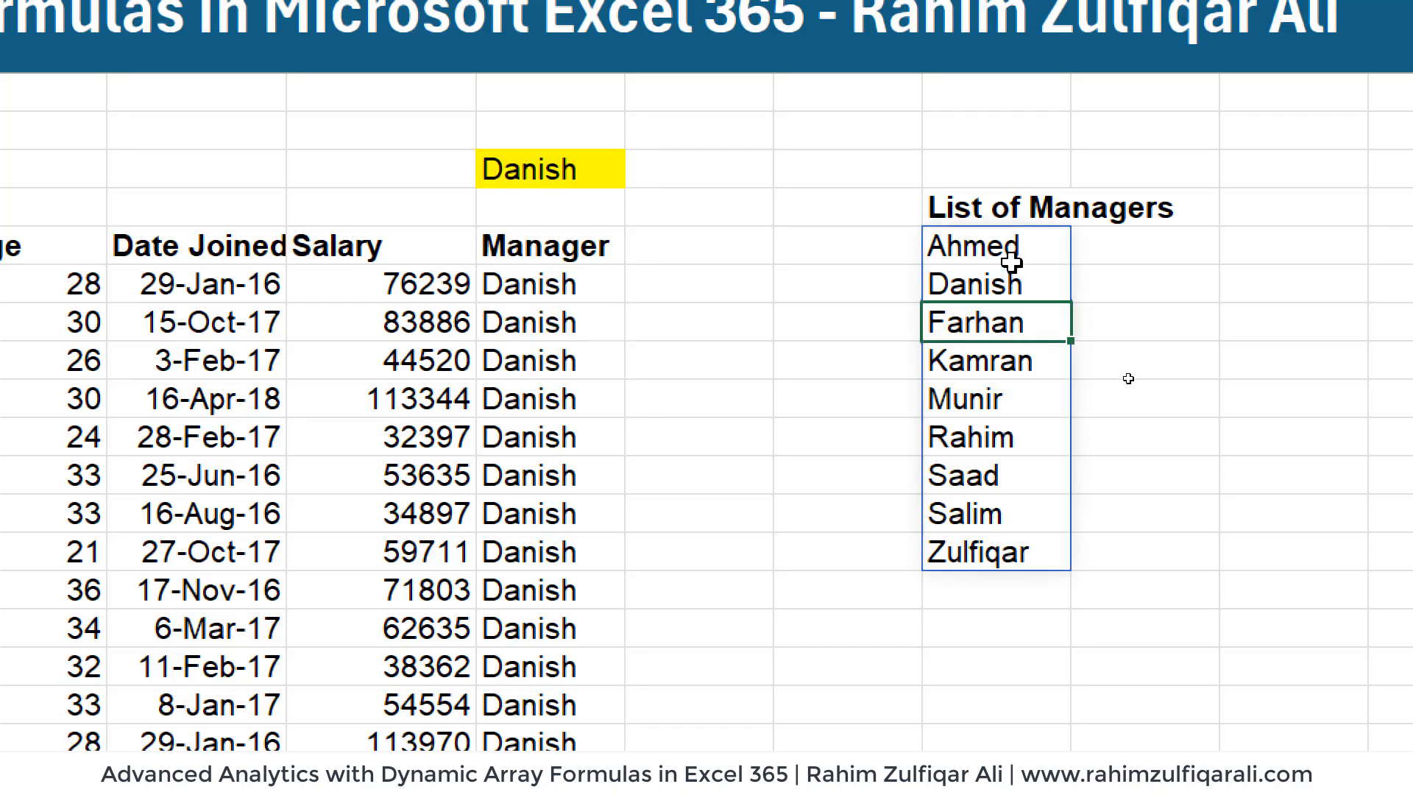
pyautogui.click(1011, 254)
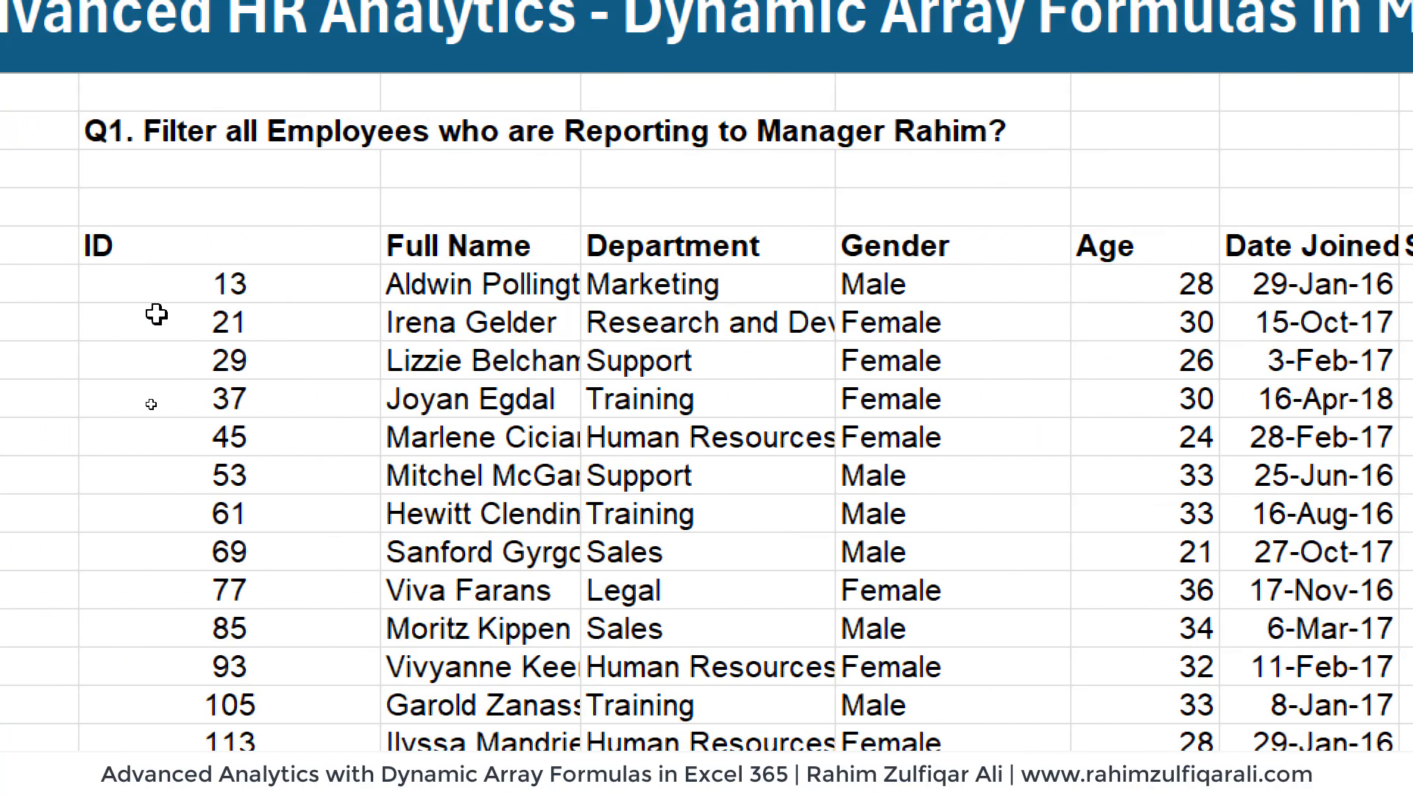
pyautogui.doubleClick(182, 248)
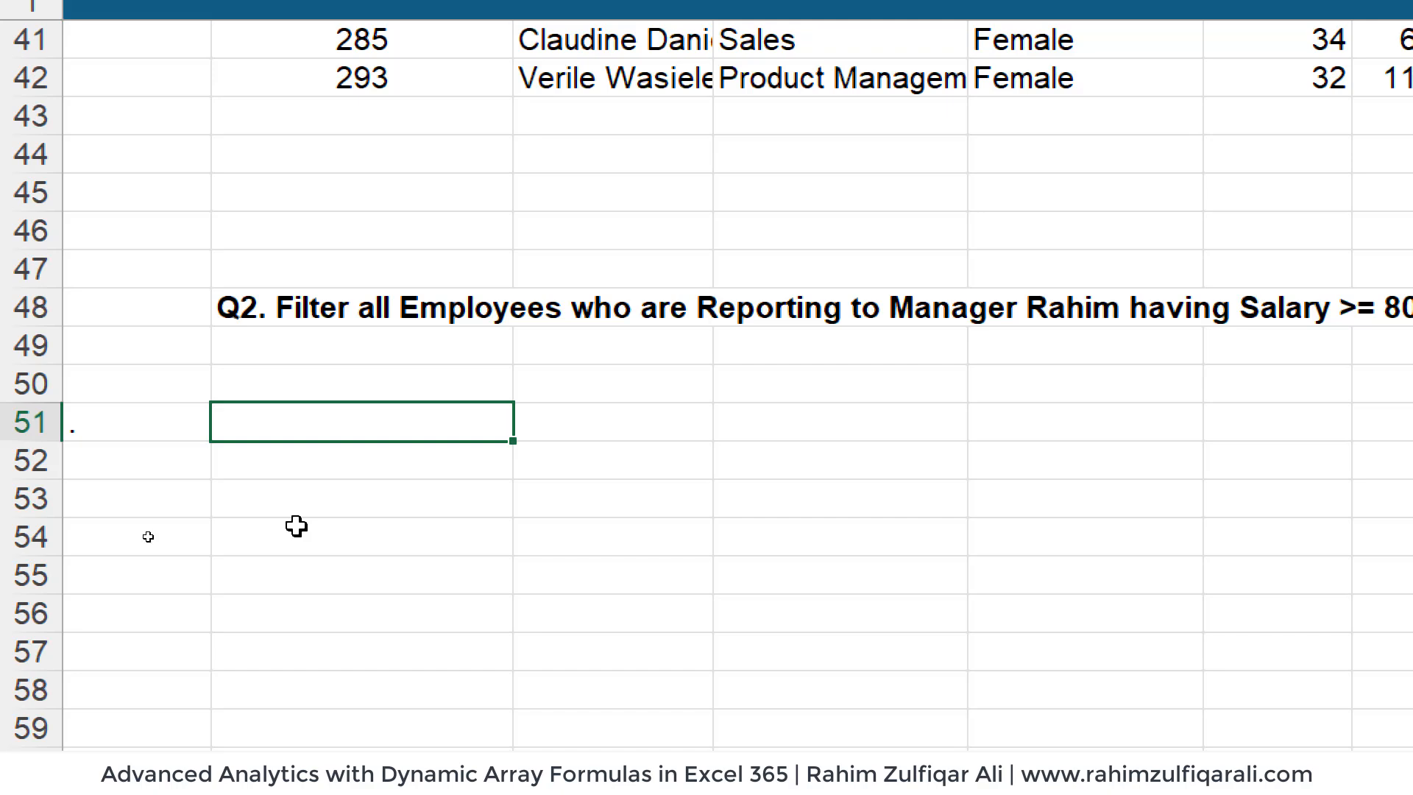
# - Start a FILTER formula in B51, below the Q2 heading, with HR_Data as its array
pyautogui.write('=fil')
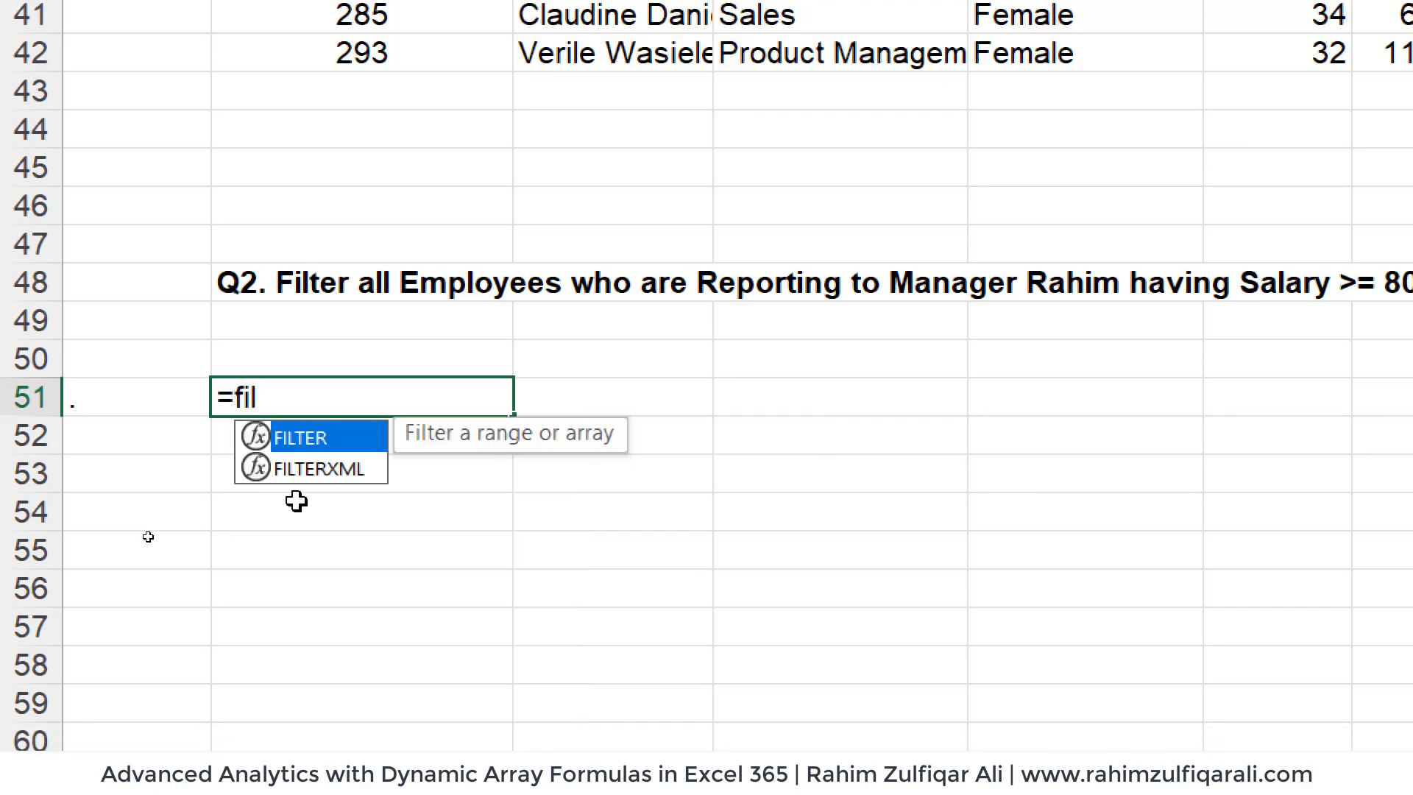
pyautogui.press('Tab')
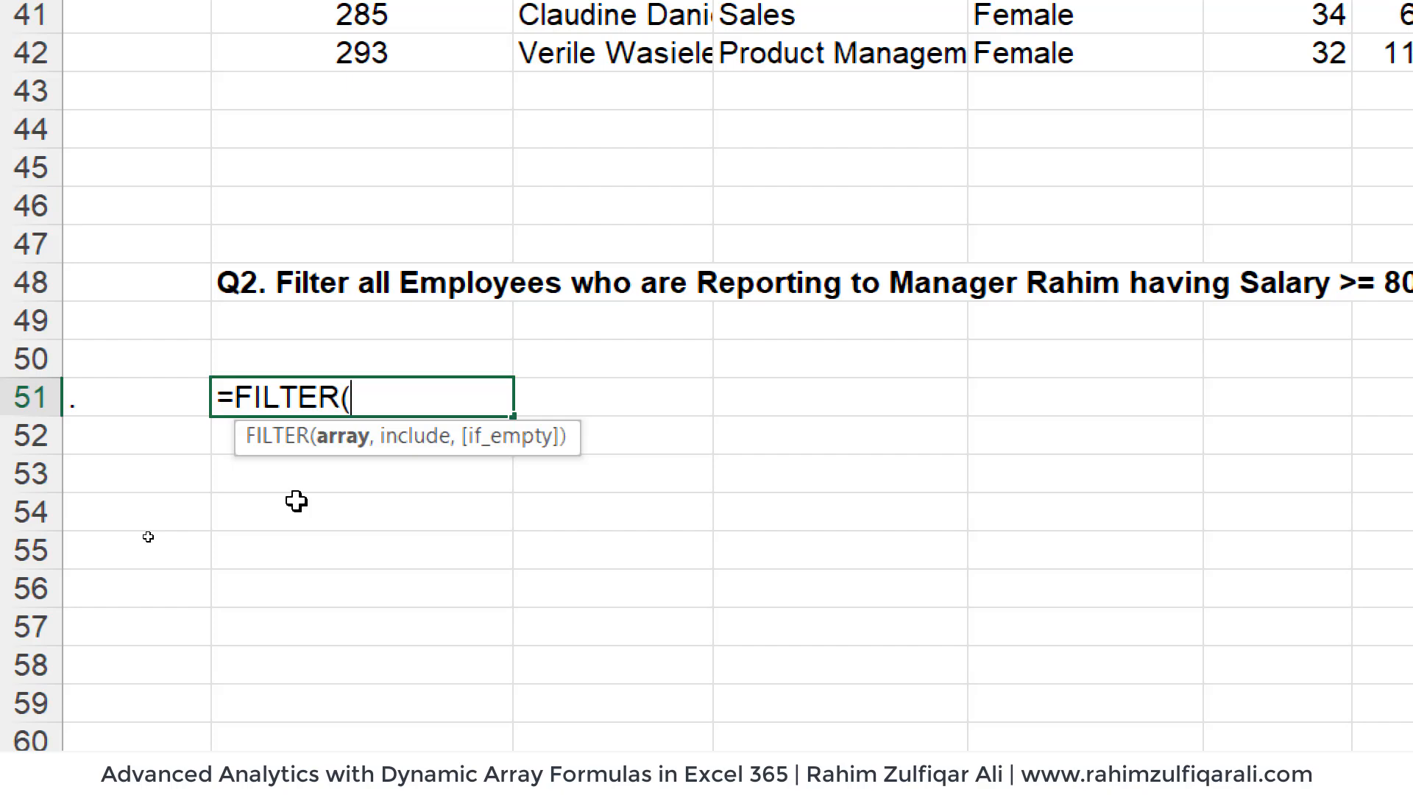
pyautogui.write('hr')
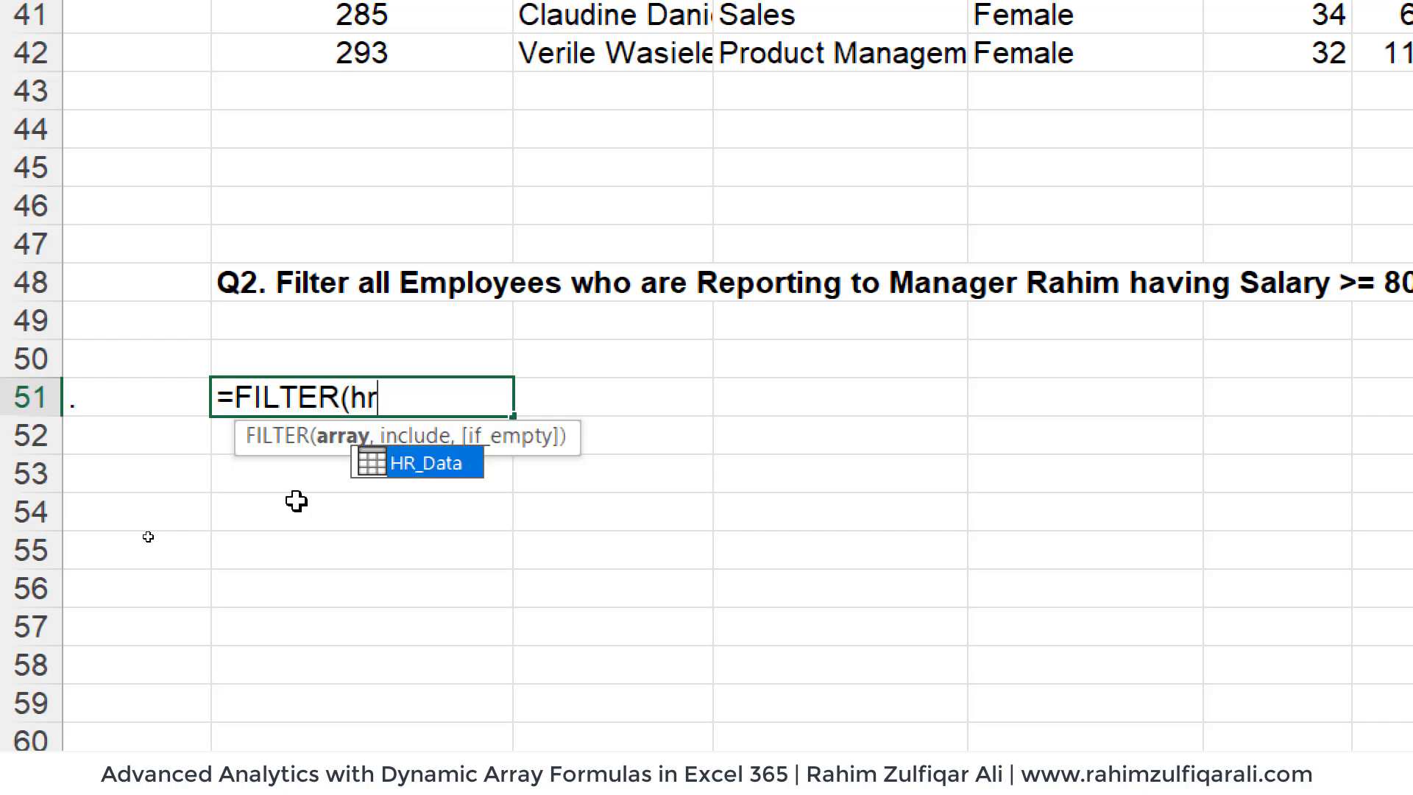
pyautogui.press('Tab')
pyautogui.write(',')
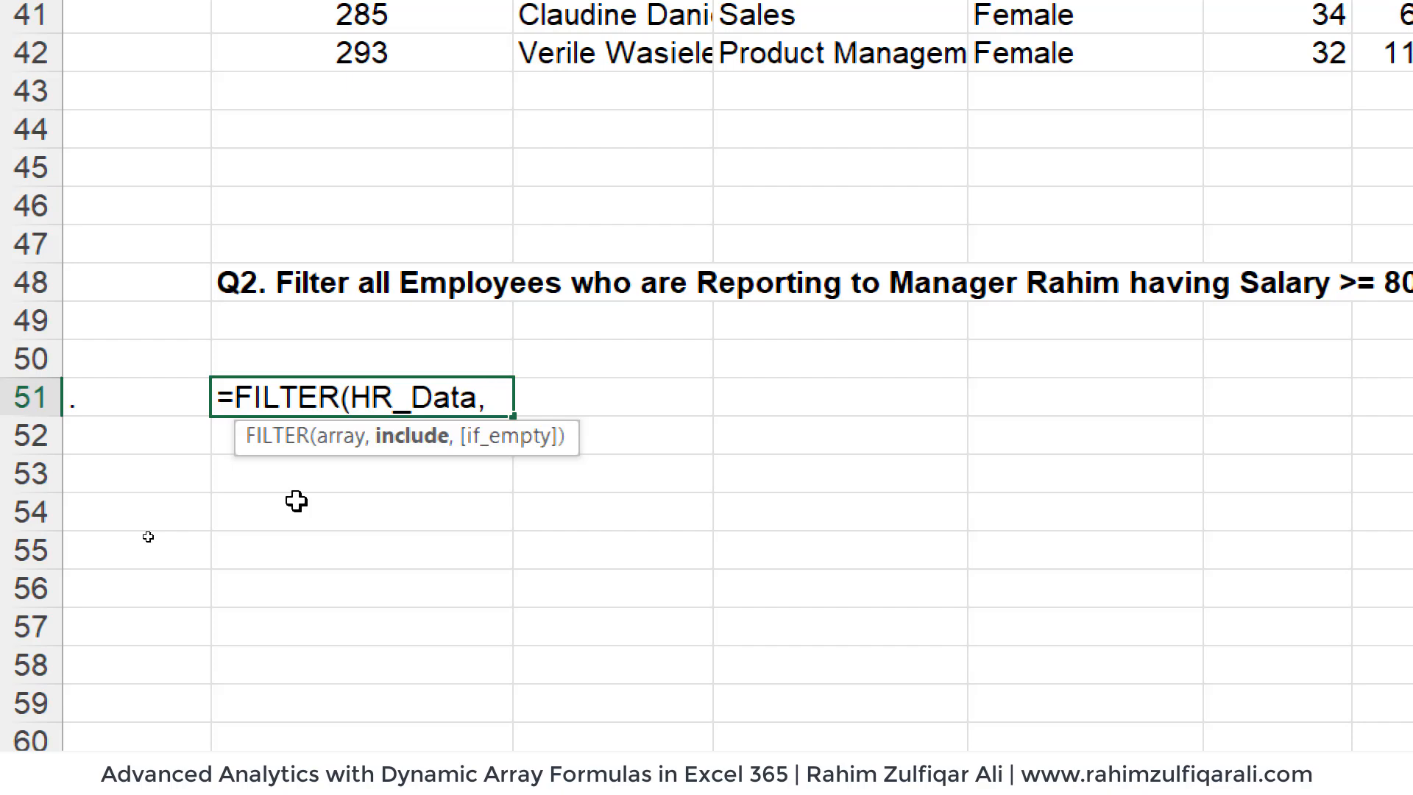
# - Add a parenthesised include condition matching HR_Data[Manager] to the manager named in the Q2 heading, followed by * and a second opening parenthesis
pyautogui.write('(')
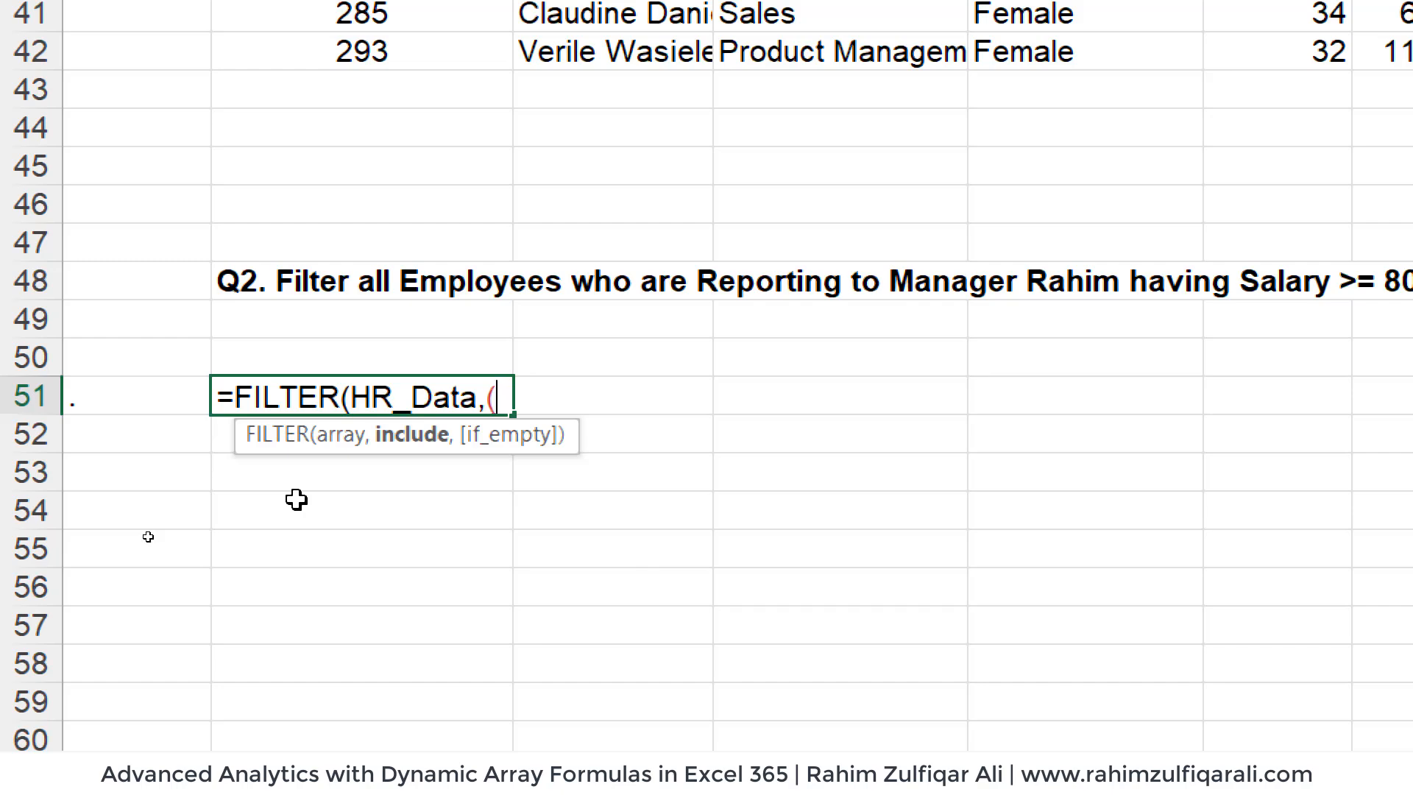
pyautogui.write('hr')
pyautogui.press('Tab')
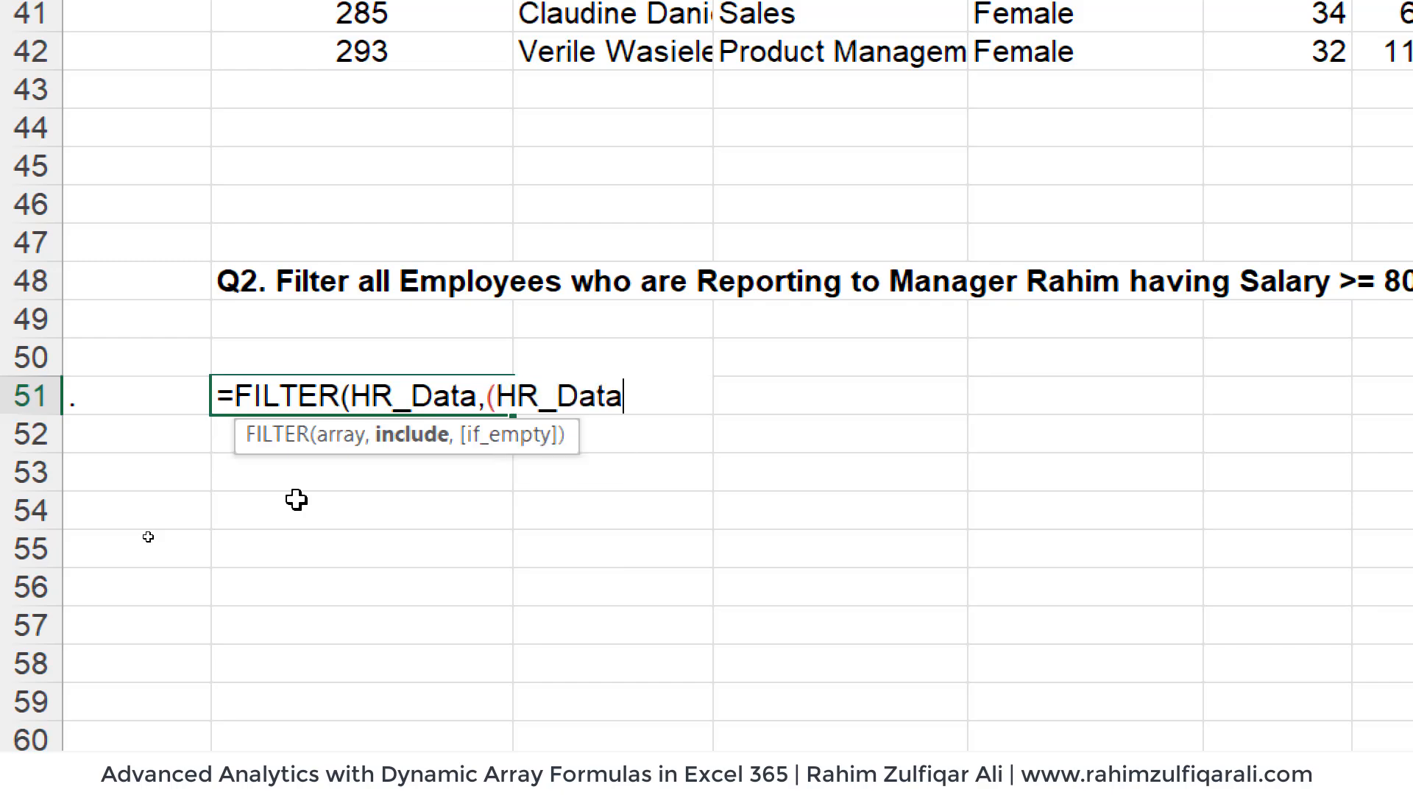
pyautogui.write('[ma')
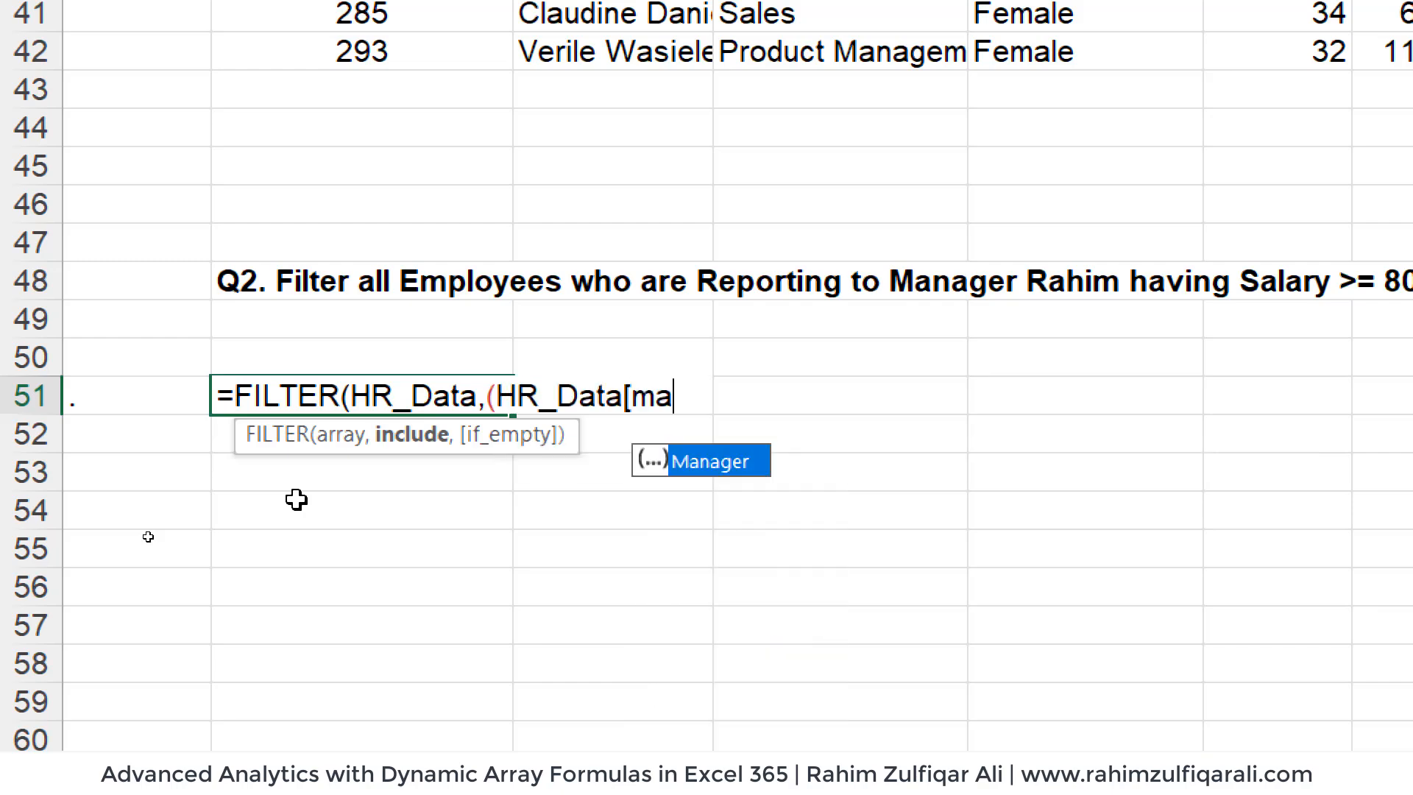
pyautogui.press('Tab')
pyautogui.write(']')
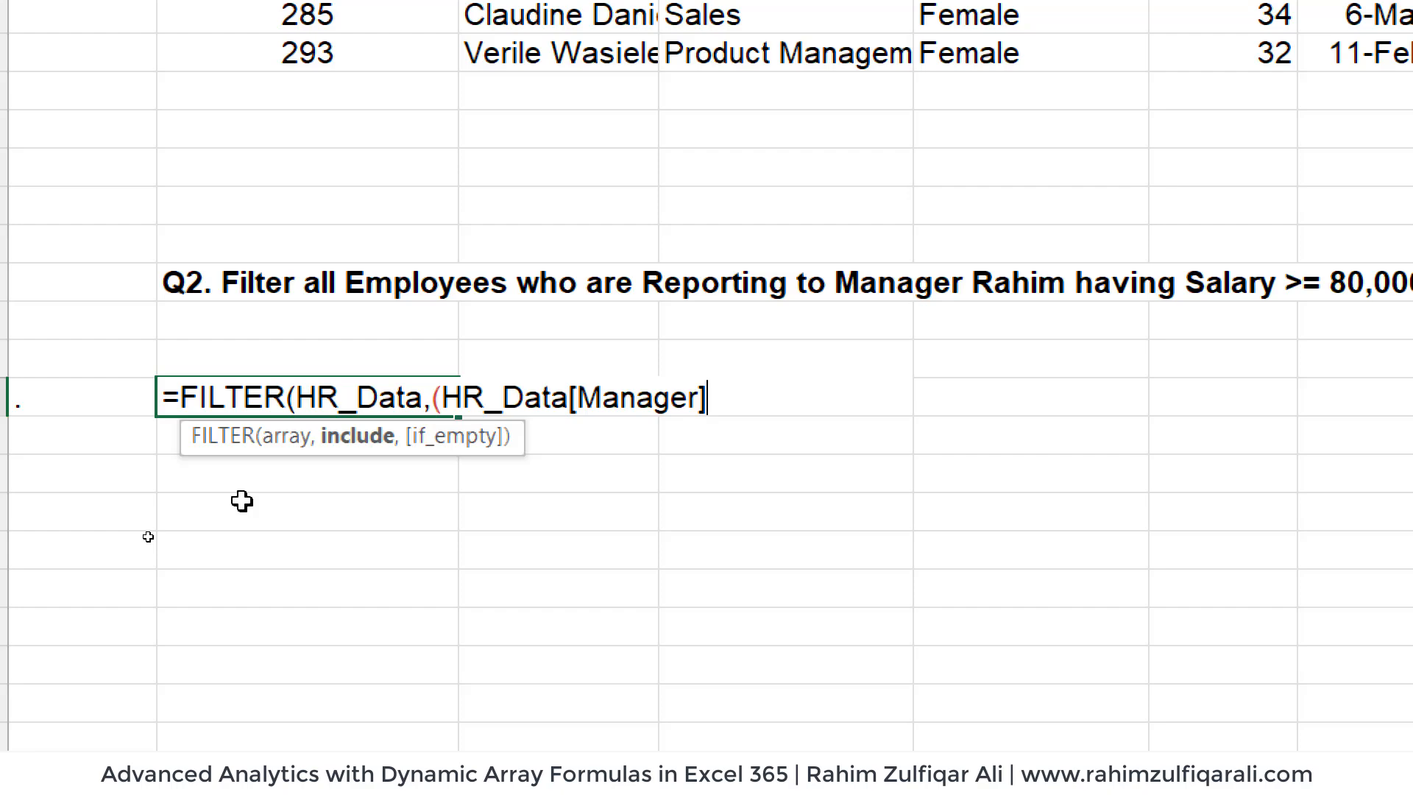
pyautogui.write('=')
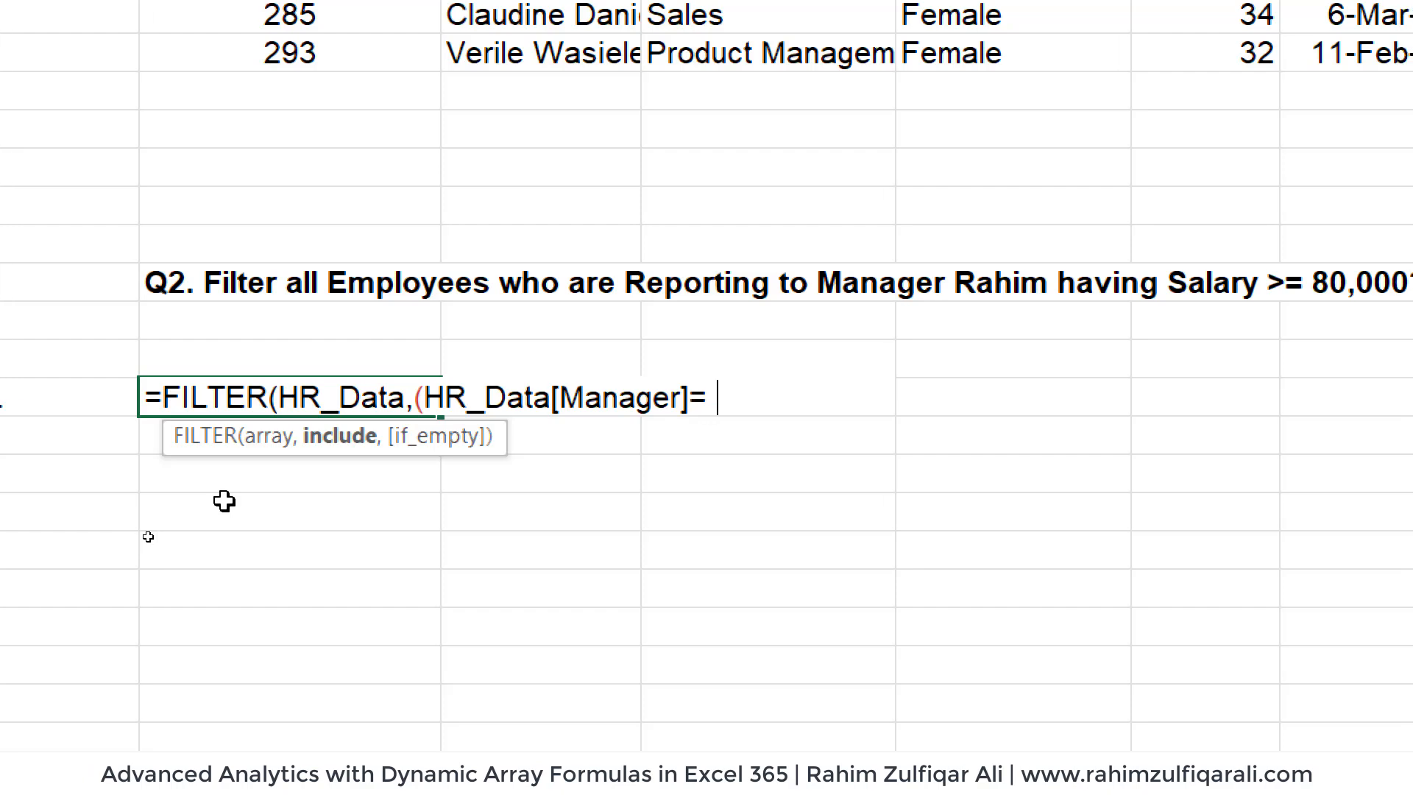
pyautogui.write('"Rahim')
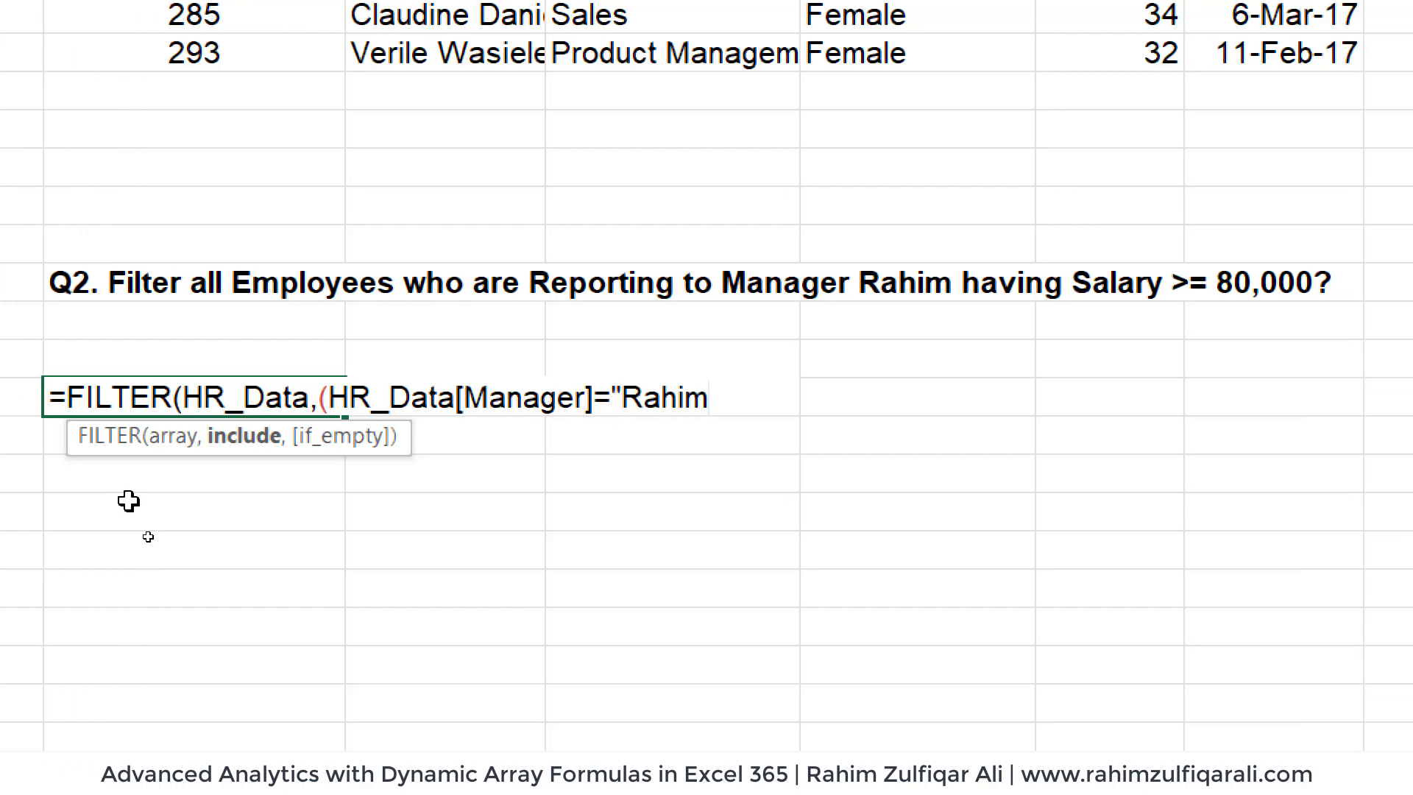
pyautogui.write('")')
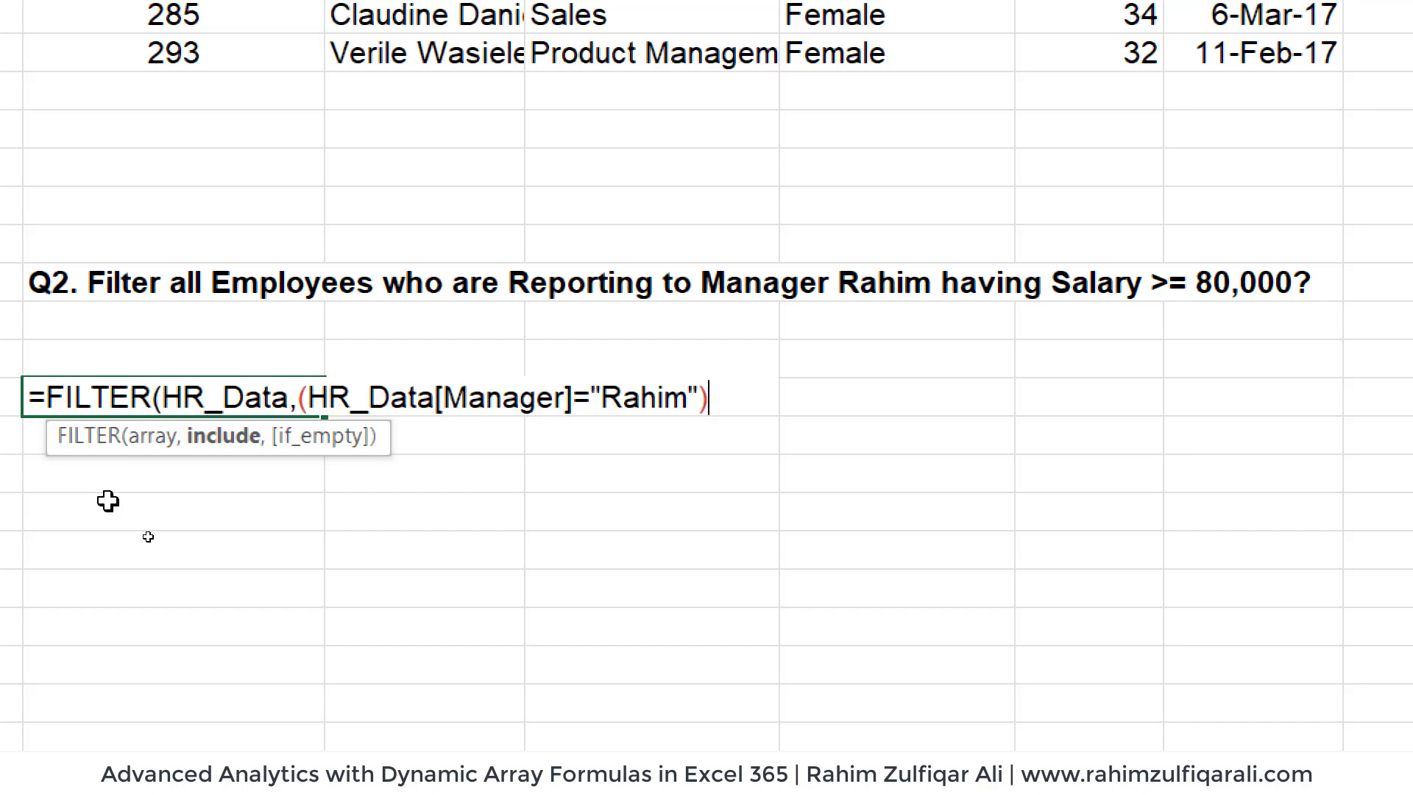
pyautogui.write('*(')
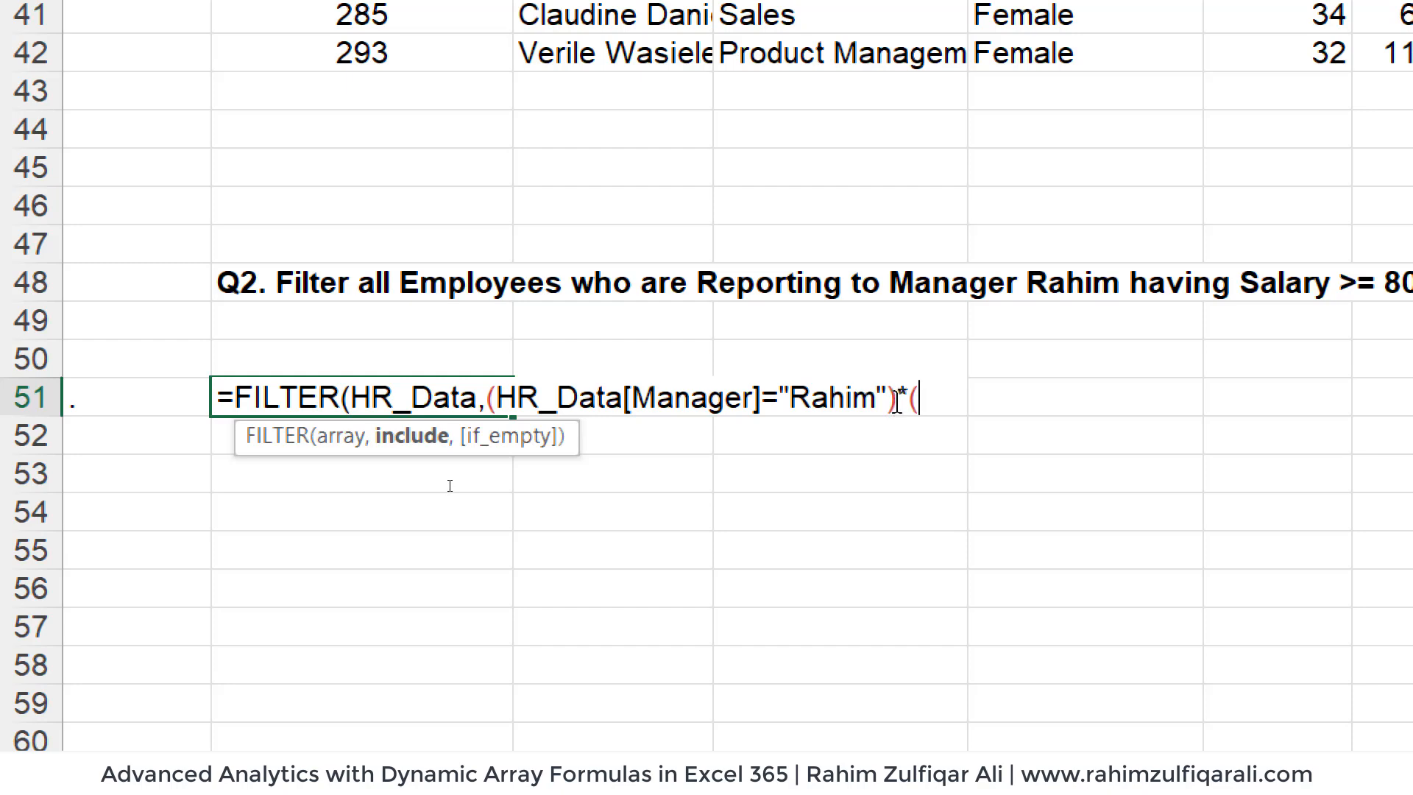
# - Try + in place of the * operator after the manager condition, and put * back
pyautogui.doubleClick(903, 397)
pyautogui.click(842, 401)
pyautogui.write('+')
pyautogui.moveTo(902, 397); pyautogui.dragTo(915, 398)
pyautogui.write('*')
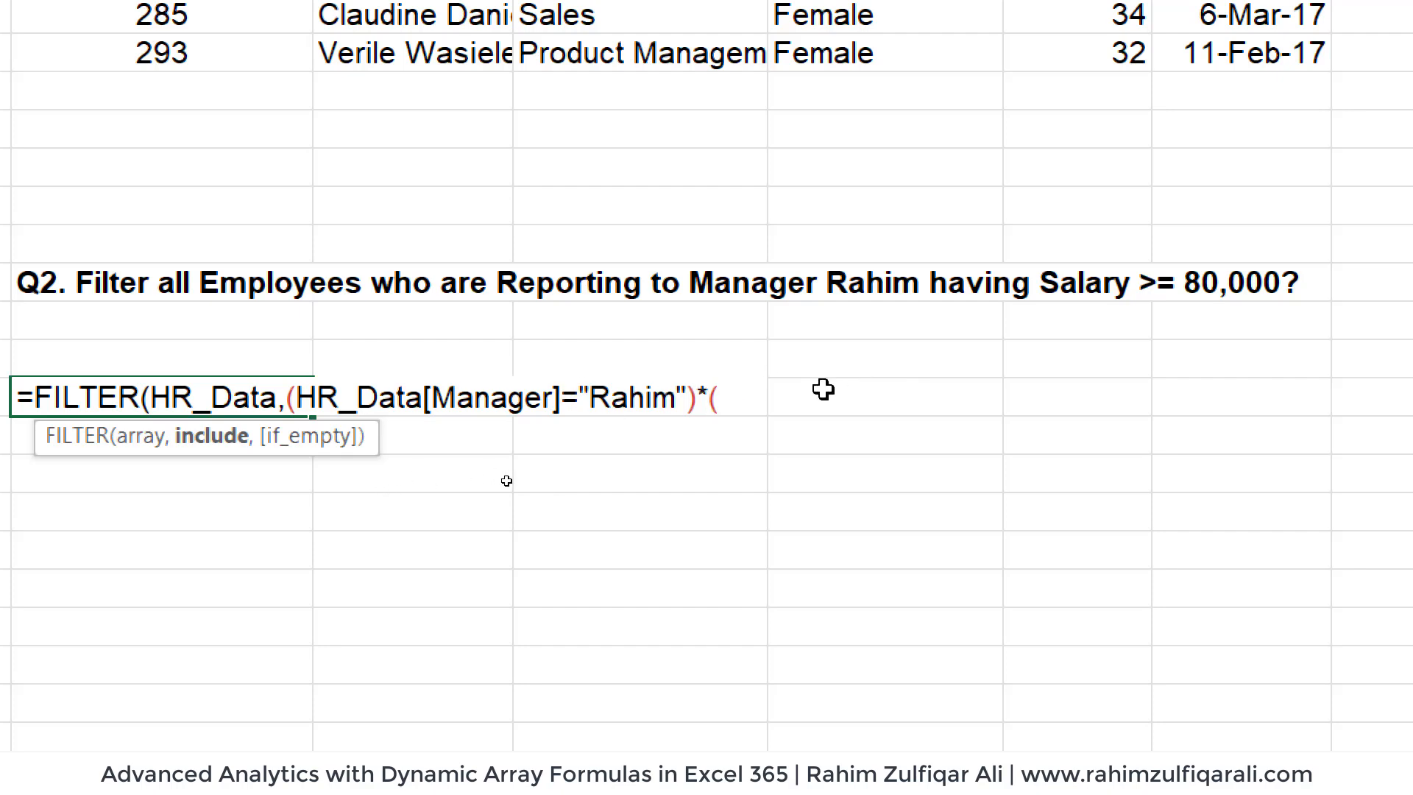
pyautogui.click(736, 391)
pyautogui.hotkey('shift', 'Left')
pyautogui.click(724, 397)
# - Complete the second include condition as HR_Data[Salary]>=80000 and close the FILTER function
pyautogui.write('hr')
pyautogui.press('Tab')
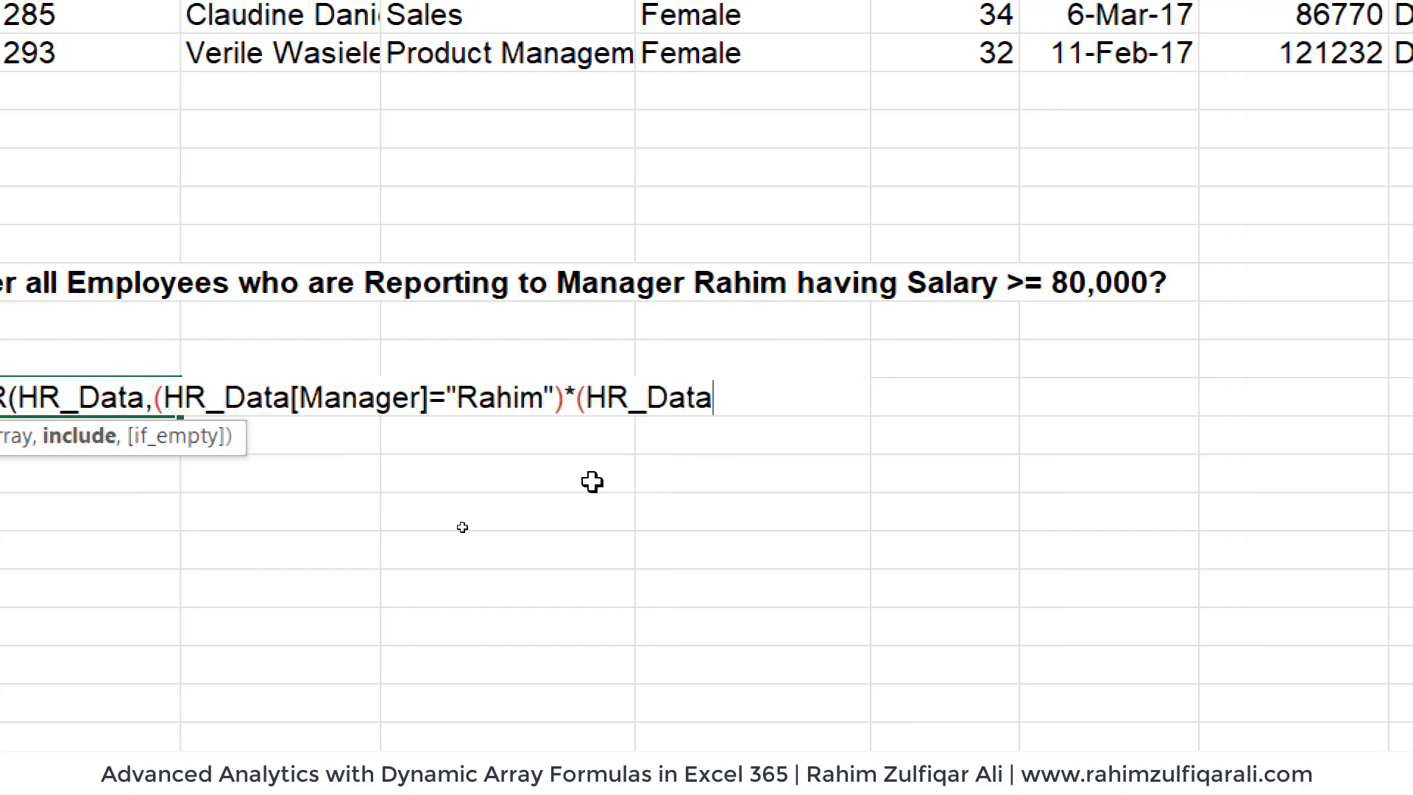
pyautogui.write('[sala')
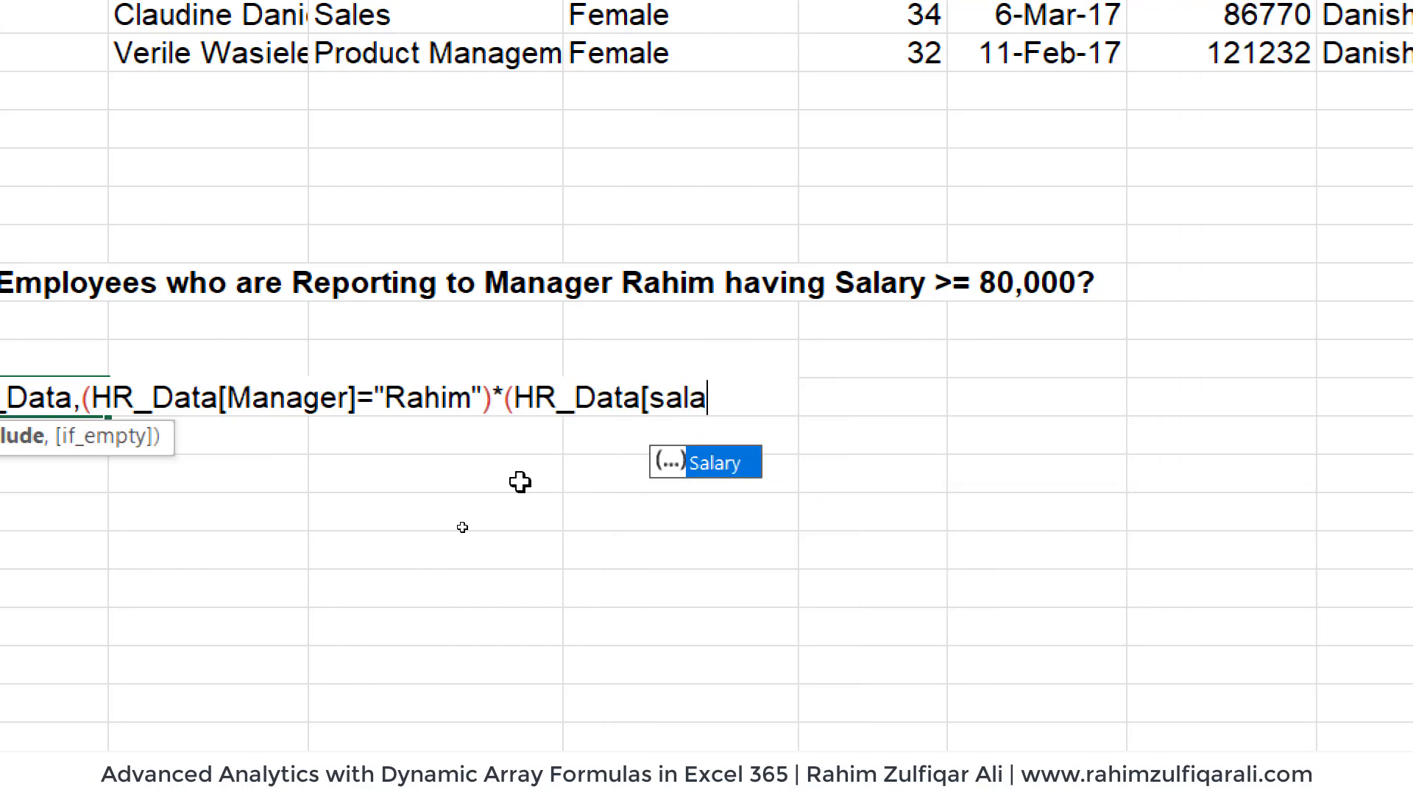
pyautogui.press('Tab')
pyautogui.write(']')
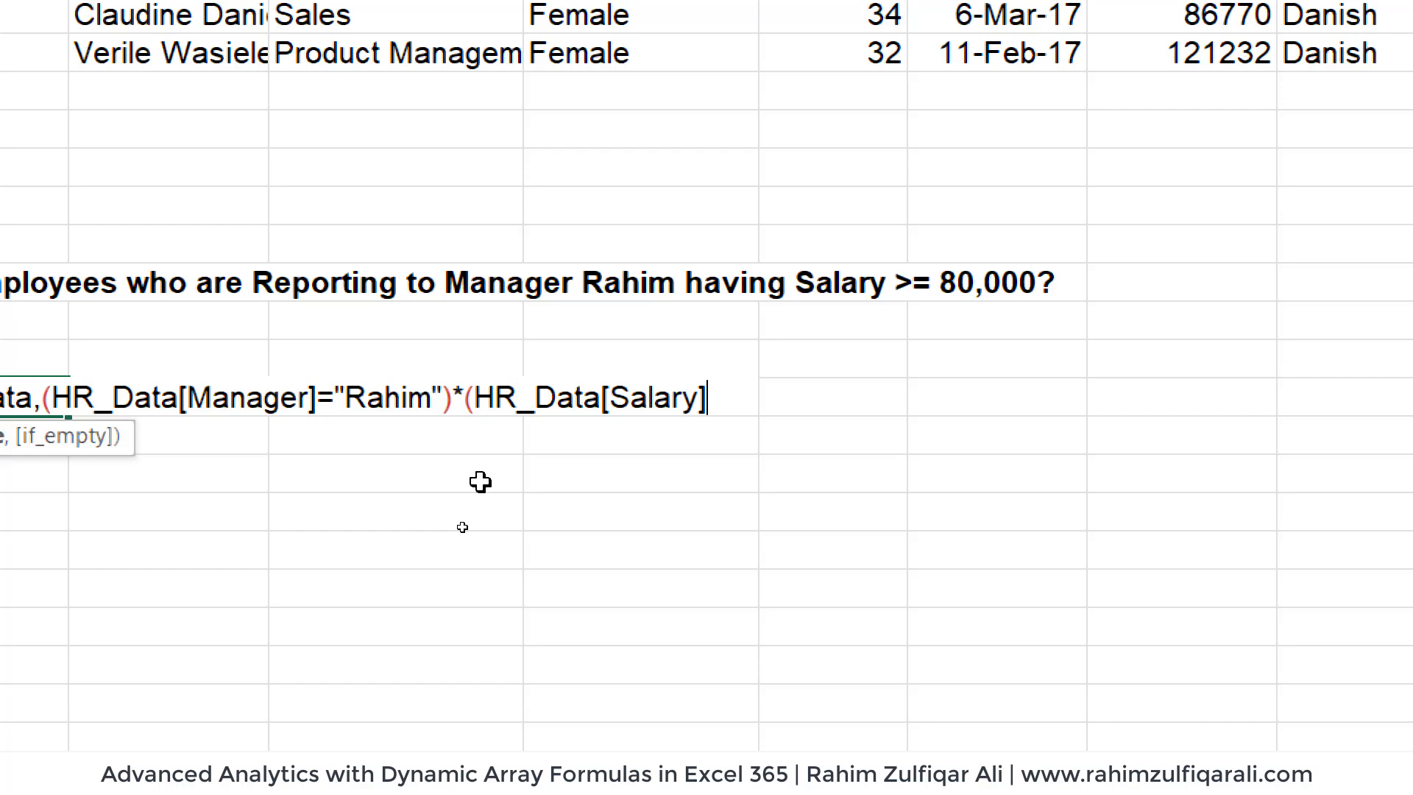
pyautogui.write('>=')
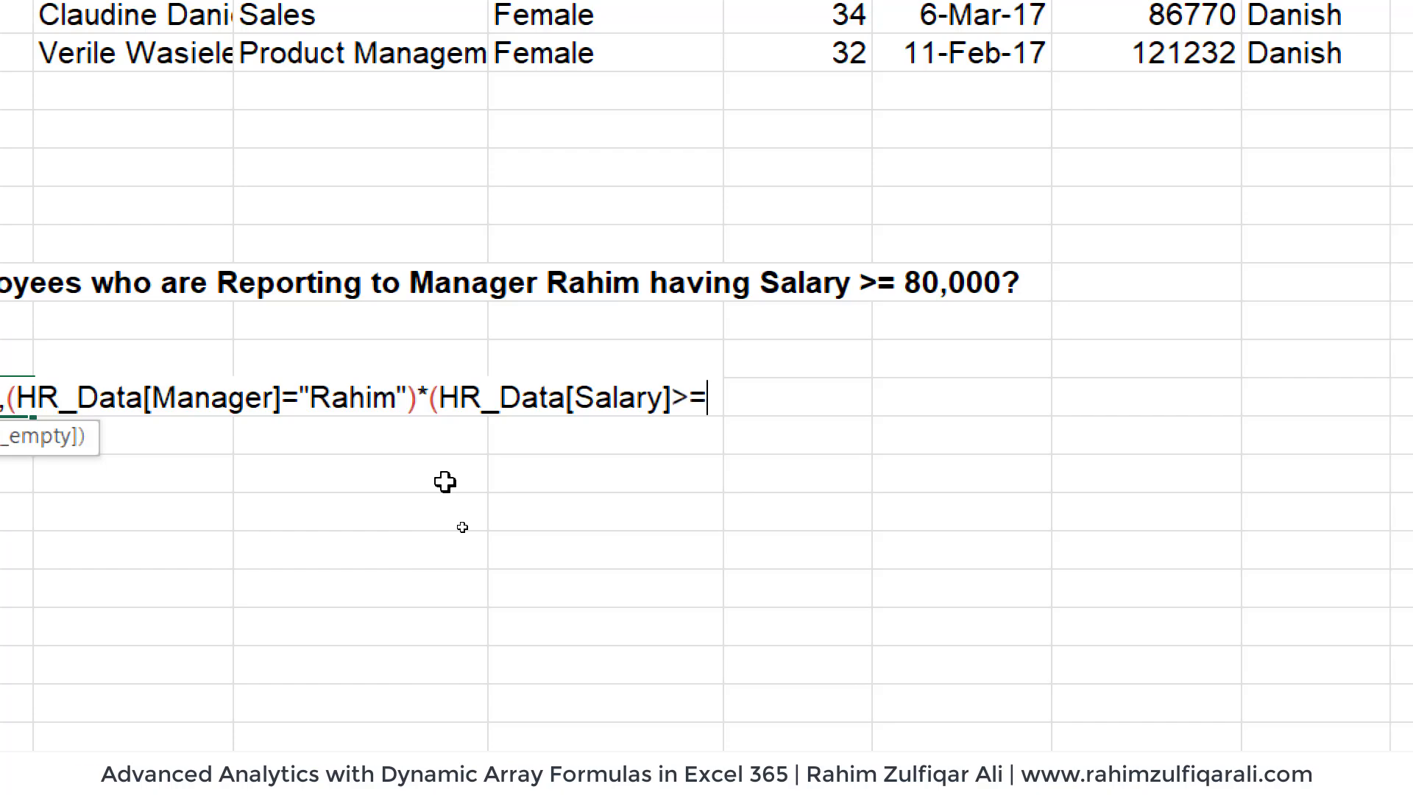
pyautogui.write('80000)')
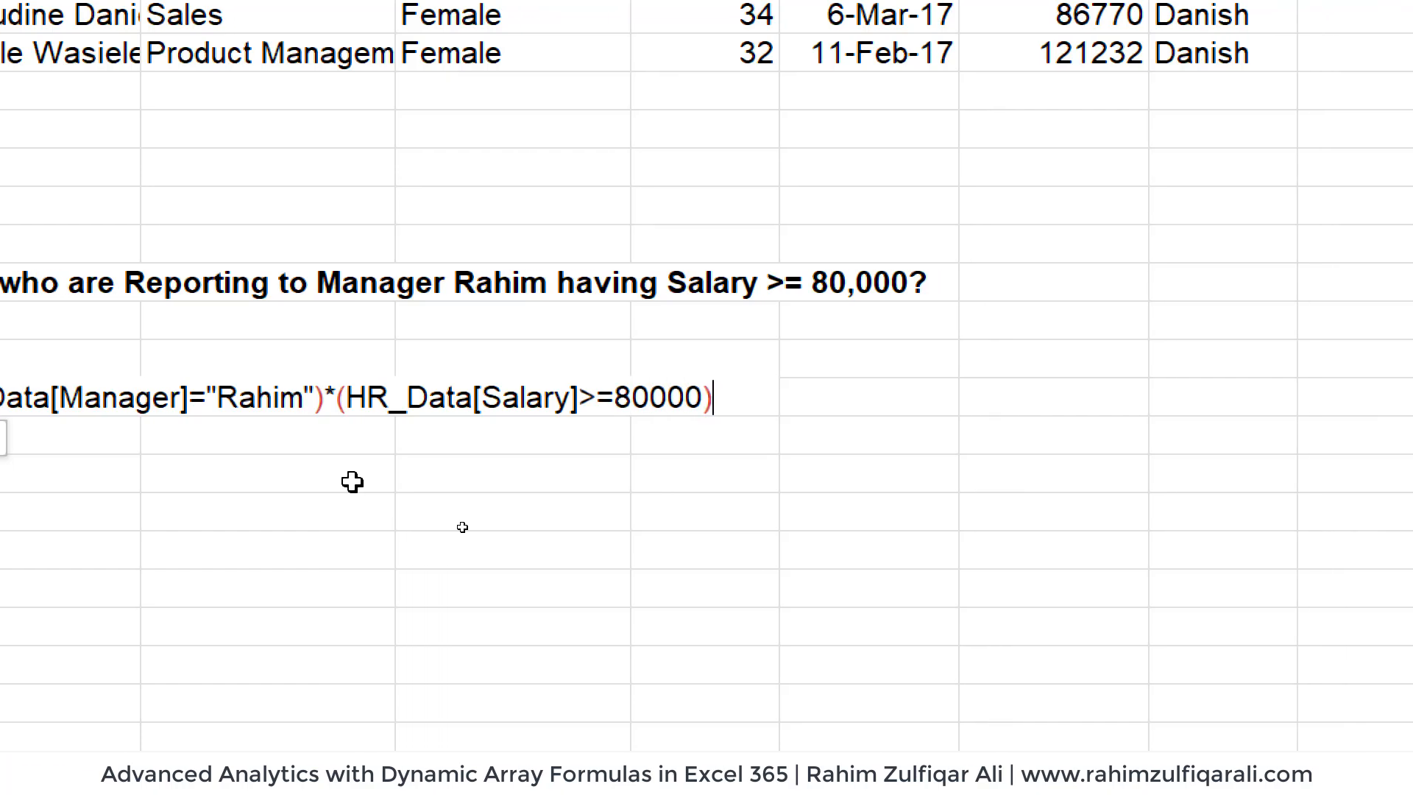
pyautogui.write(')')
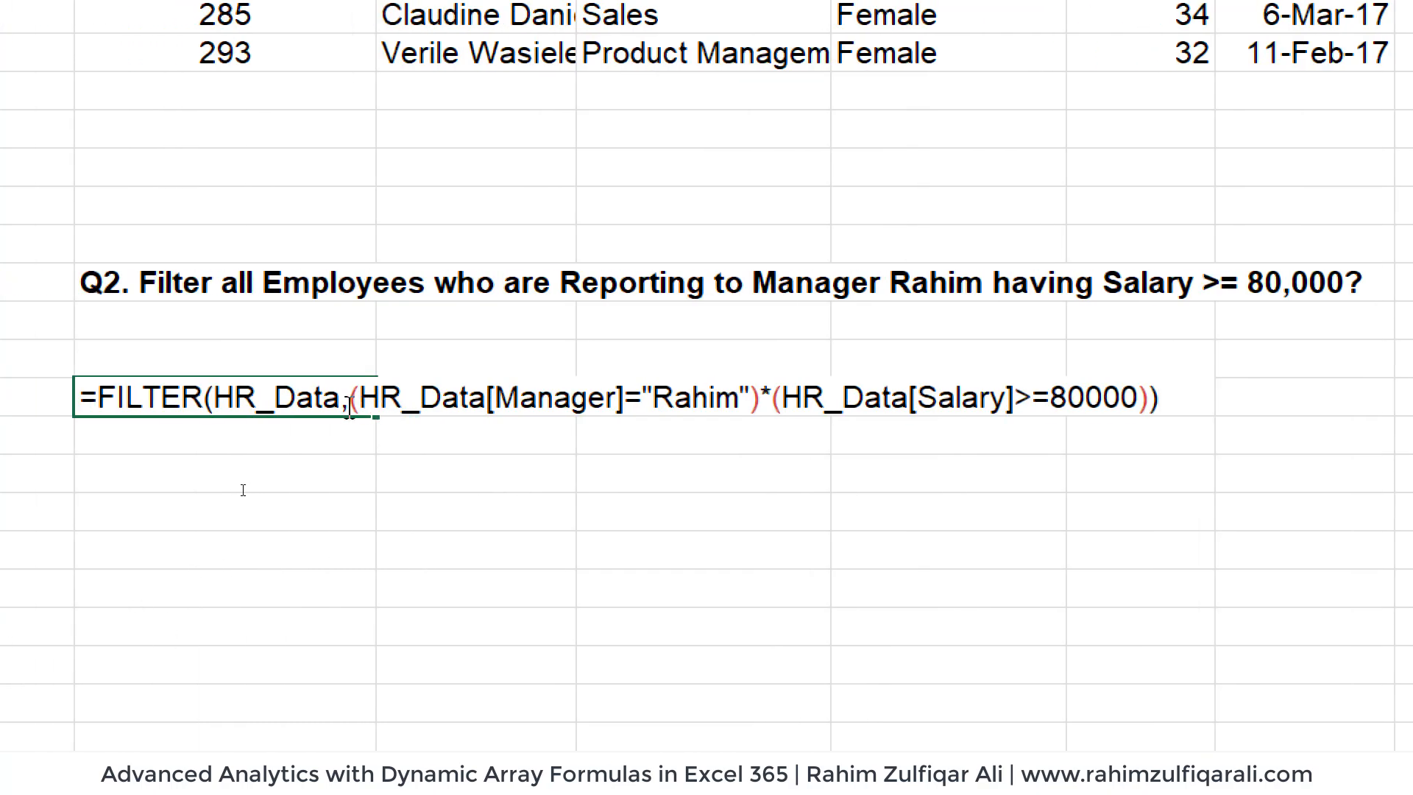
# - Review the manager and salary conditions and the * operator joining them, and commit the FILTER formula in B51
pyautogui.moveTo(350, 406); pyautogui.dragTo(1150, 398)
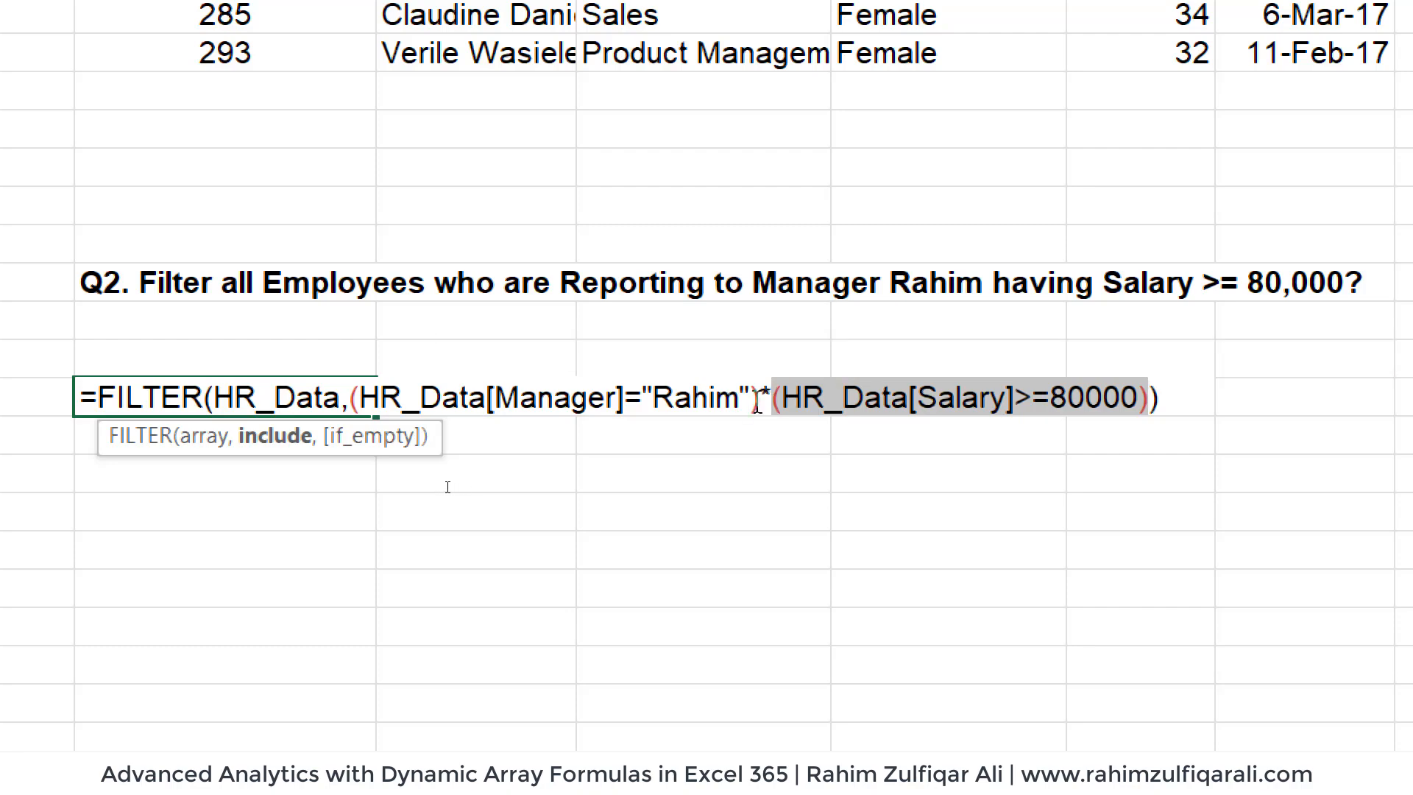
pyautogui.moveTo(759, 401); pyautogui.dragTo(770, 403)
pyautogui.click(707, 386)
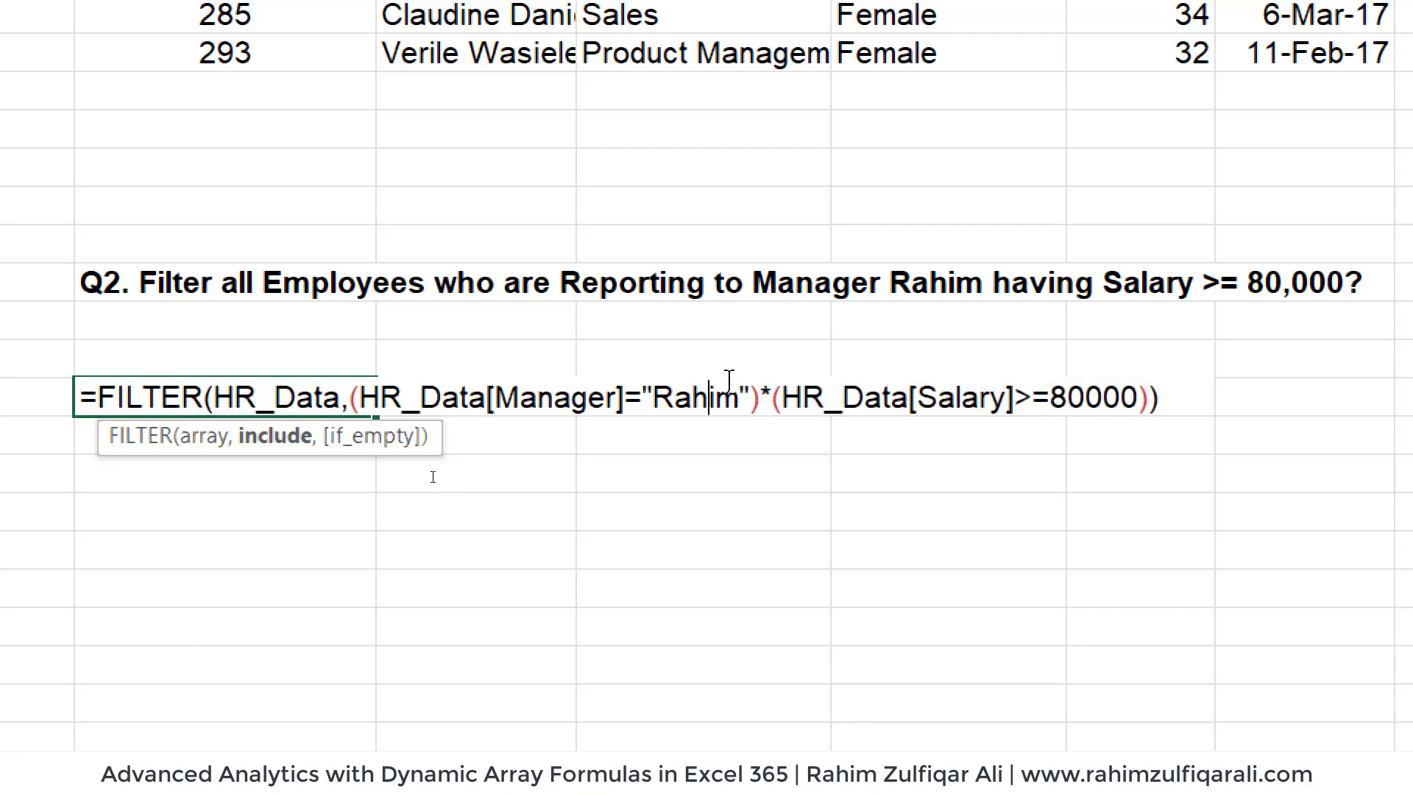
pyautogui.press('Return')
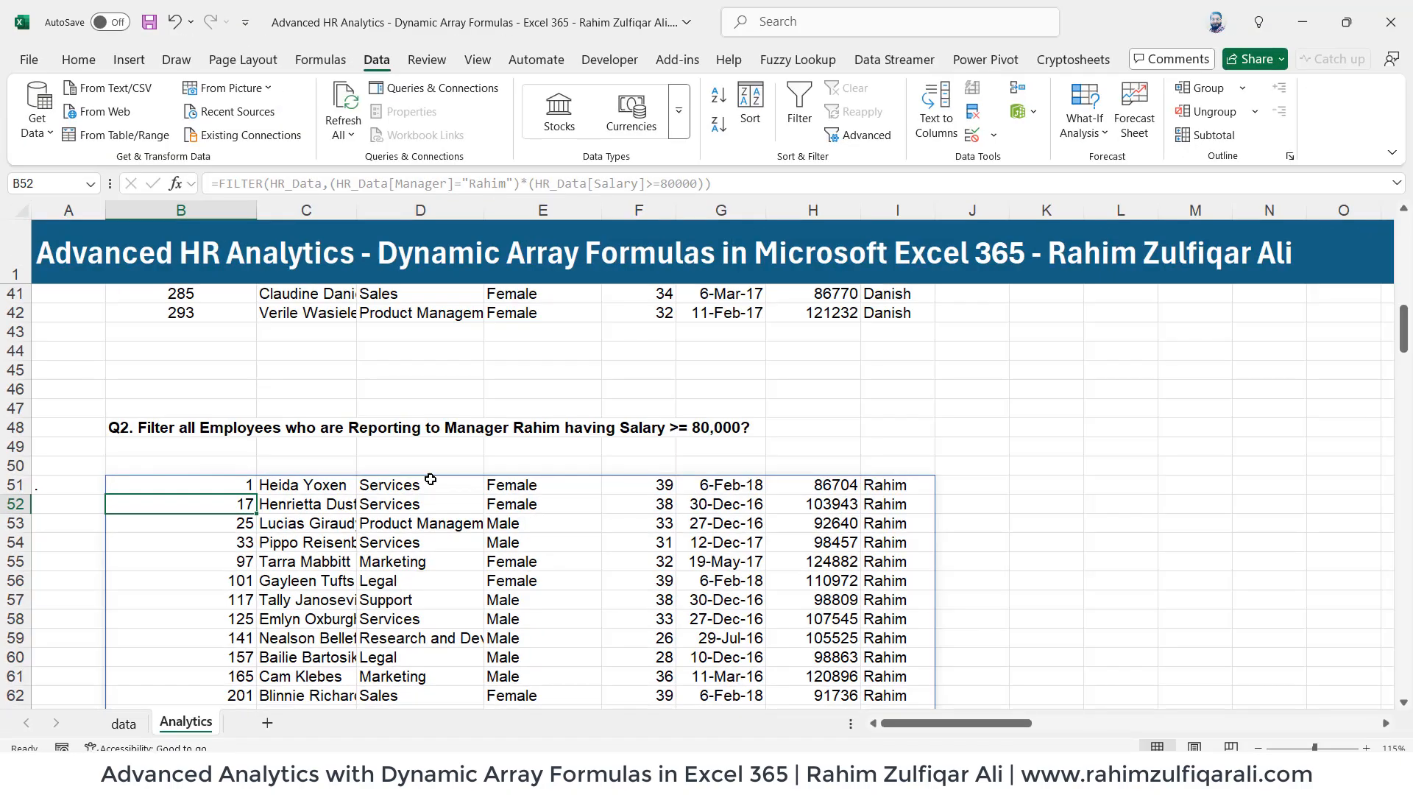
# - Check the Manager and Salary columns of the spilled results against the criteria in the Q2 heading
pyautogui.scroll(-2, 430, 479)
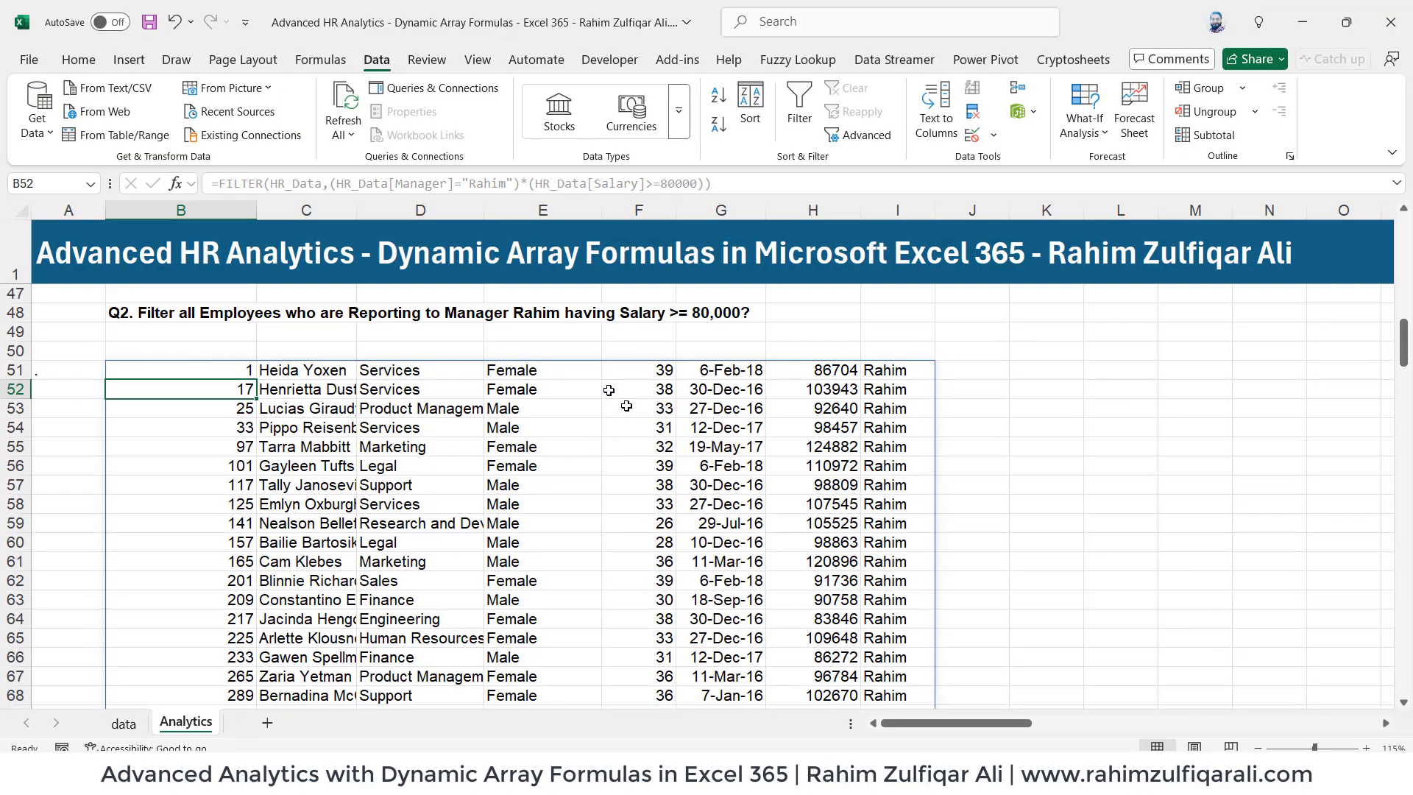
pyautogui.click(269, 314)
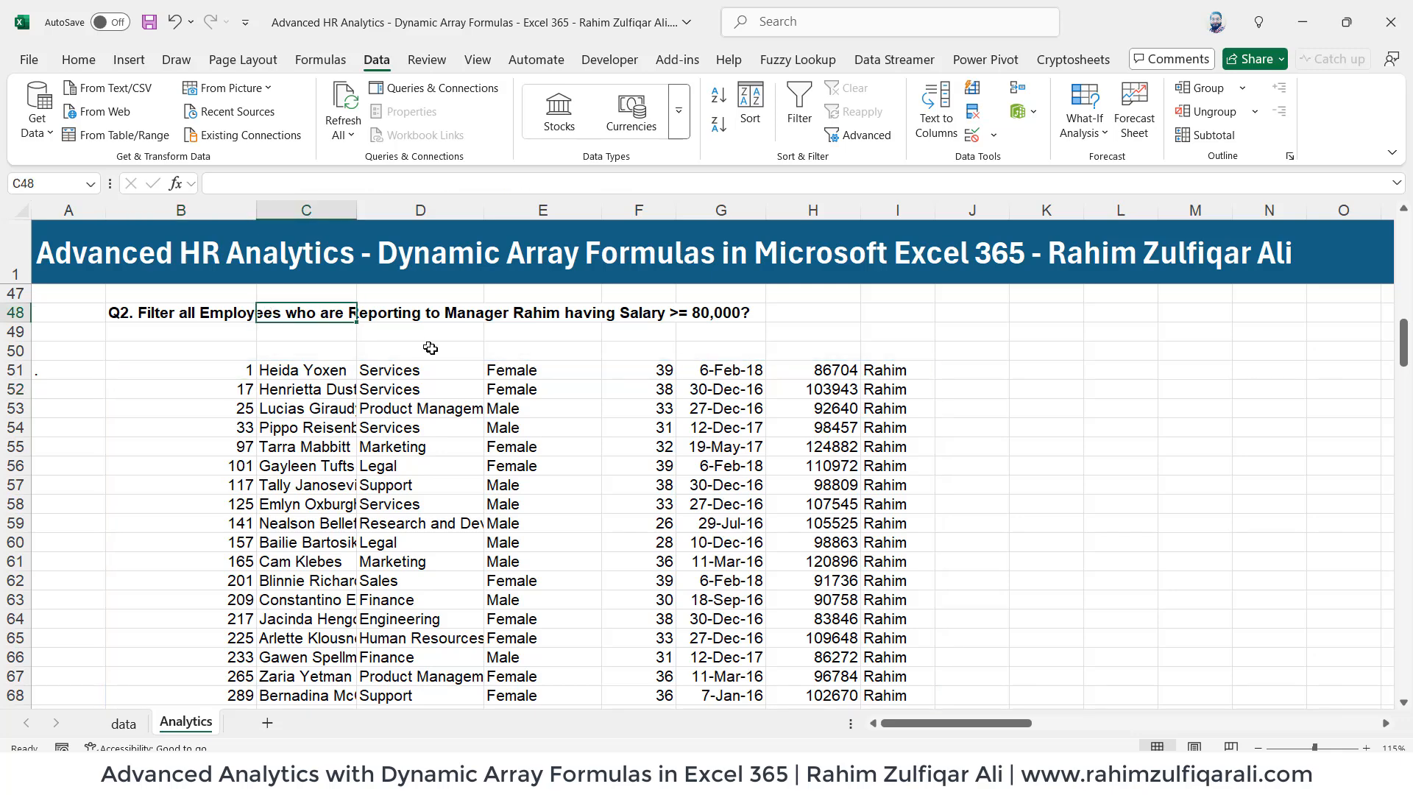
pyautogui.moveTo(888, 370); pyautogui.dragTo(909, 708)
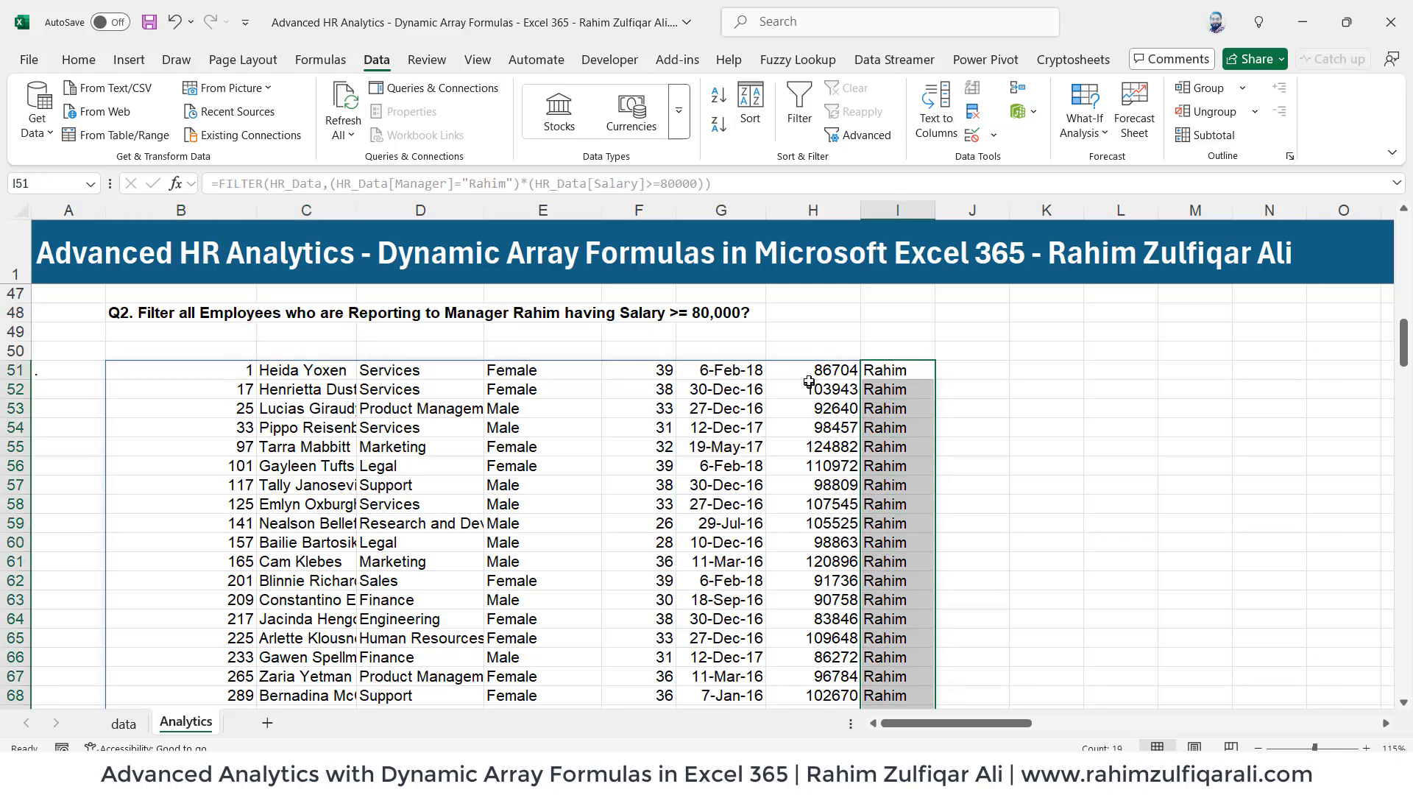
pyautogui.moveTo(813, 367); pyautogui.dragTo(818, 675)
pyautogui.click(812, 444)
pyautogui.scroll(2, 259, 456)
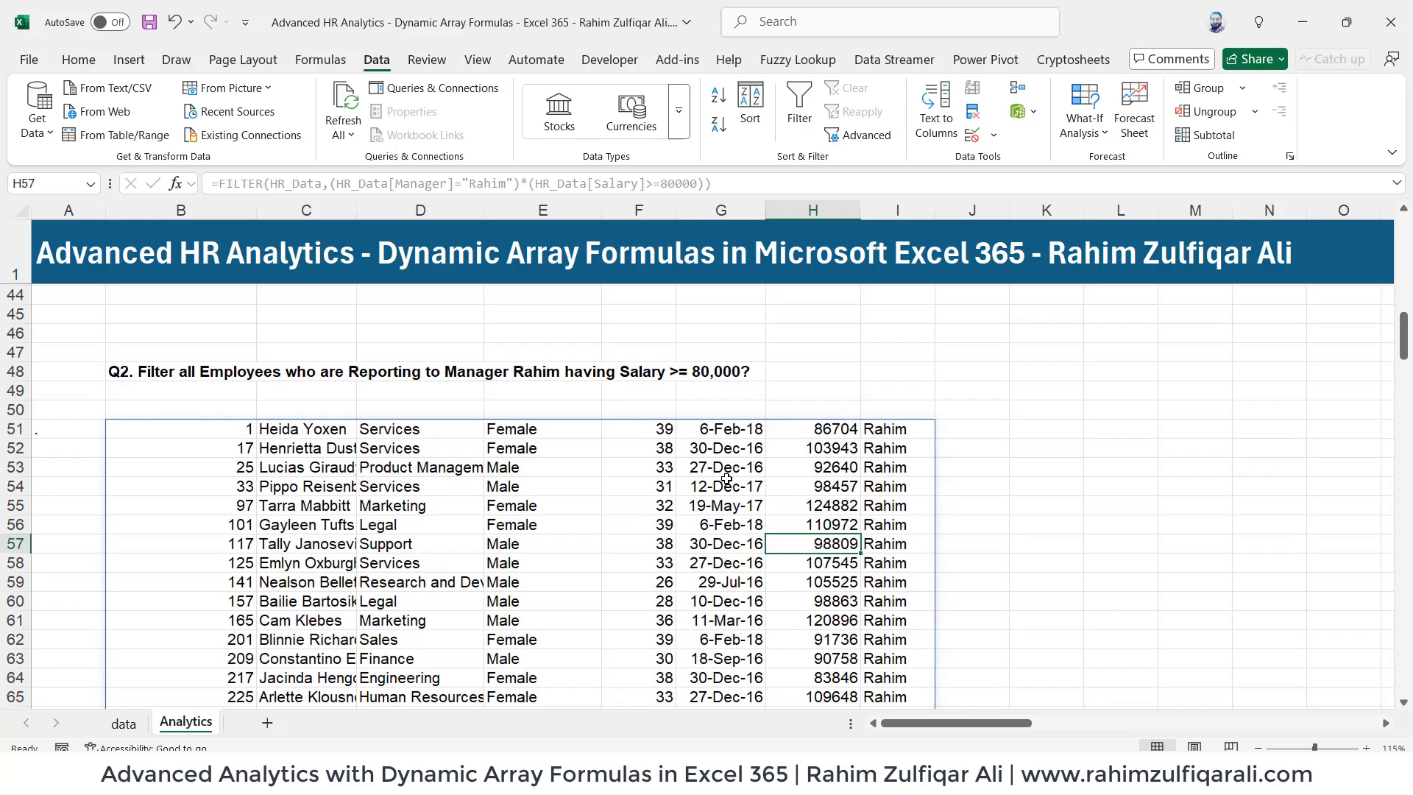
# - Extend the FILTER formula in B51 with a third condition, *(HR_Data[Gender]="Male"), and commit it
pyautogui.doubleClick(233, 450)
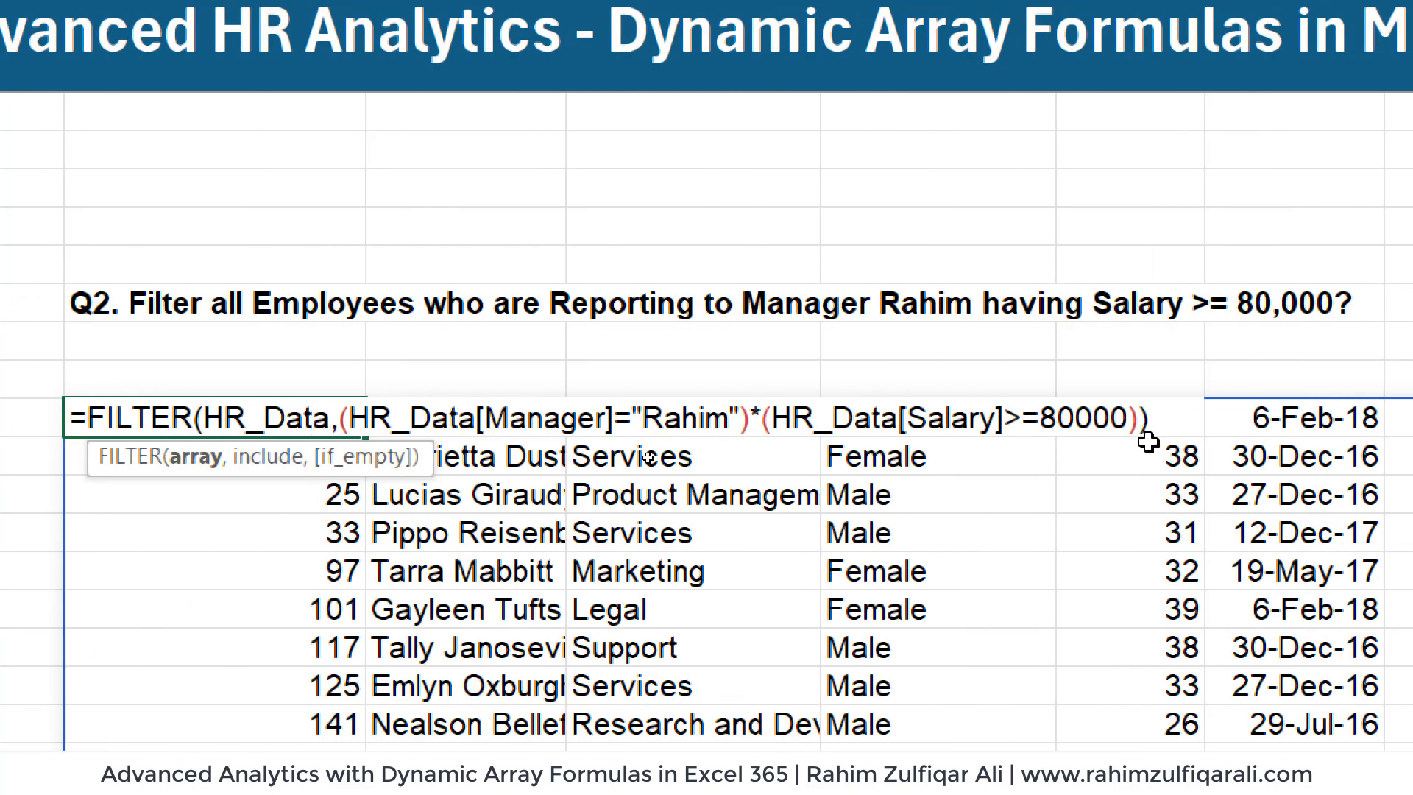
pyautogui.click(1220, 417)
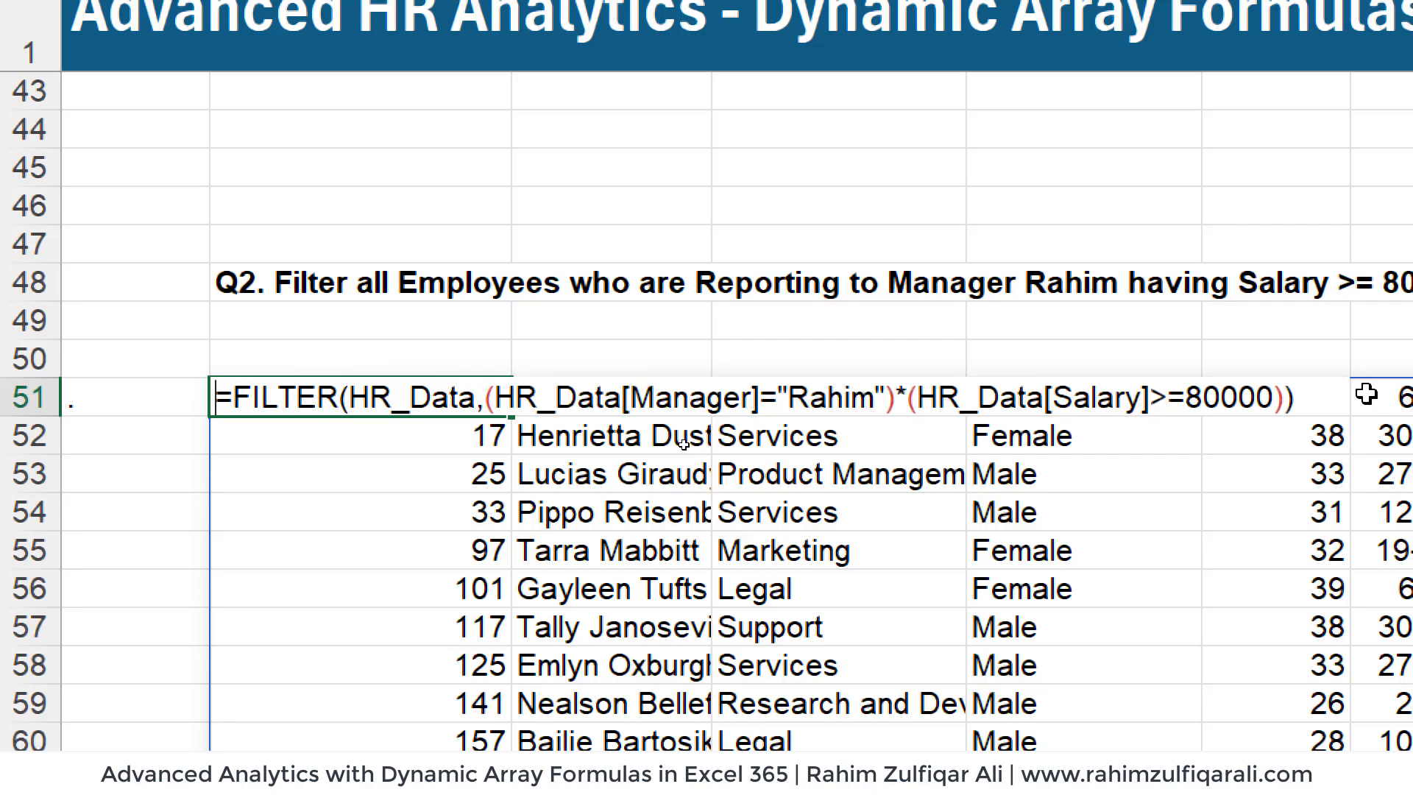
pyautogui.click(1282, 398)
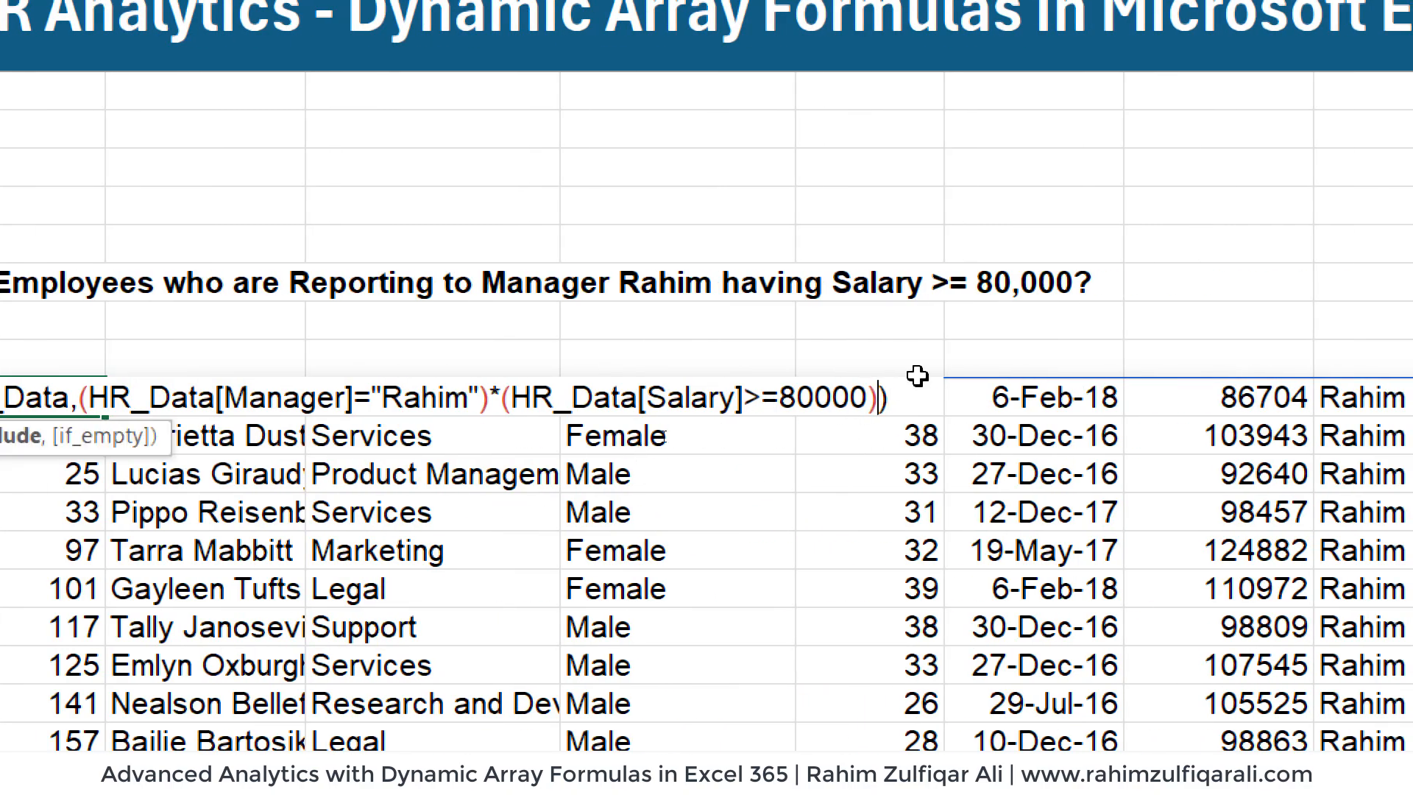
pyautogui.write('*(')
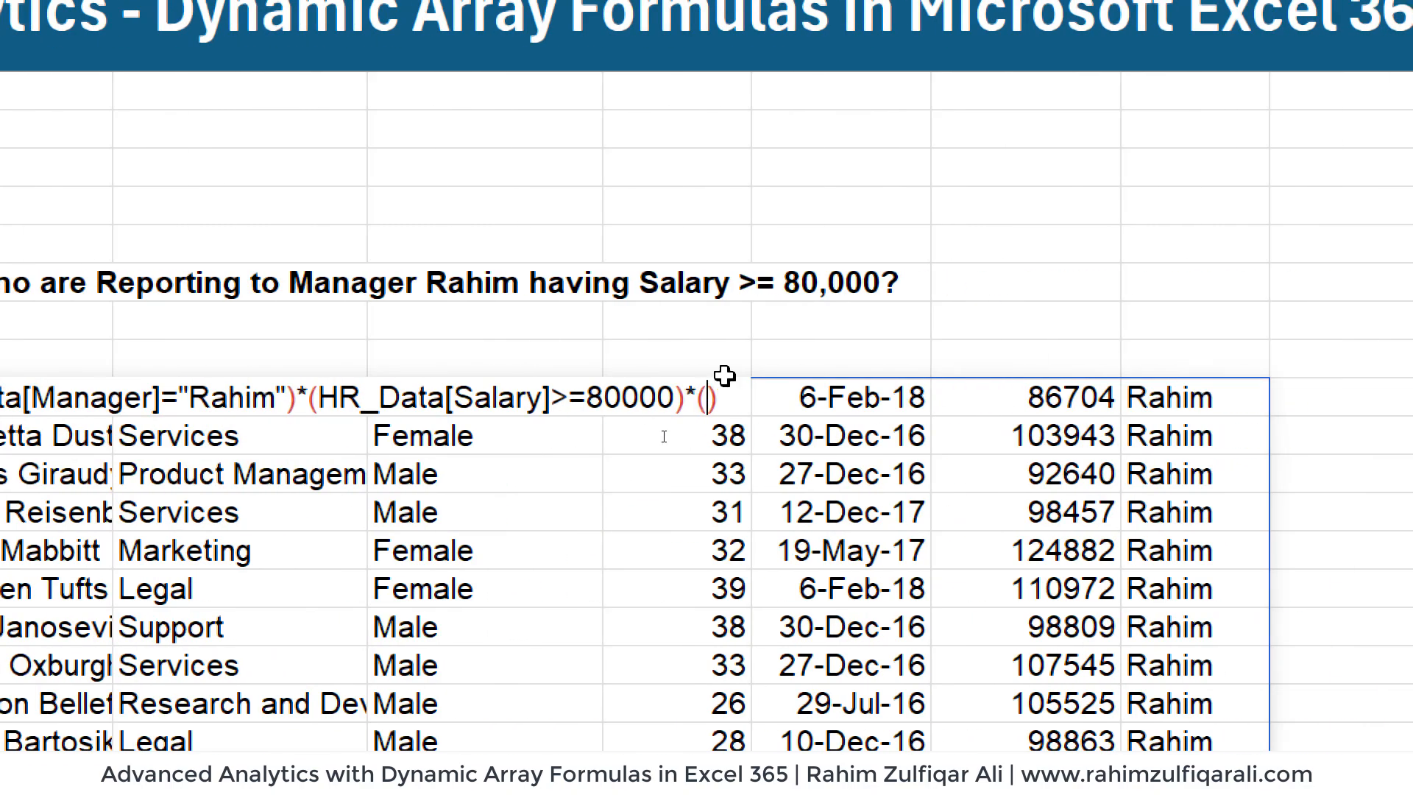
pyautogui.write('hr')
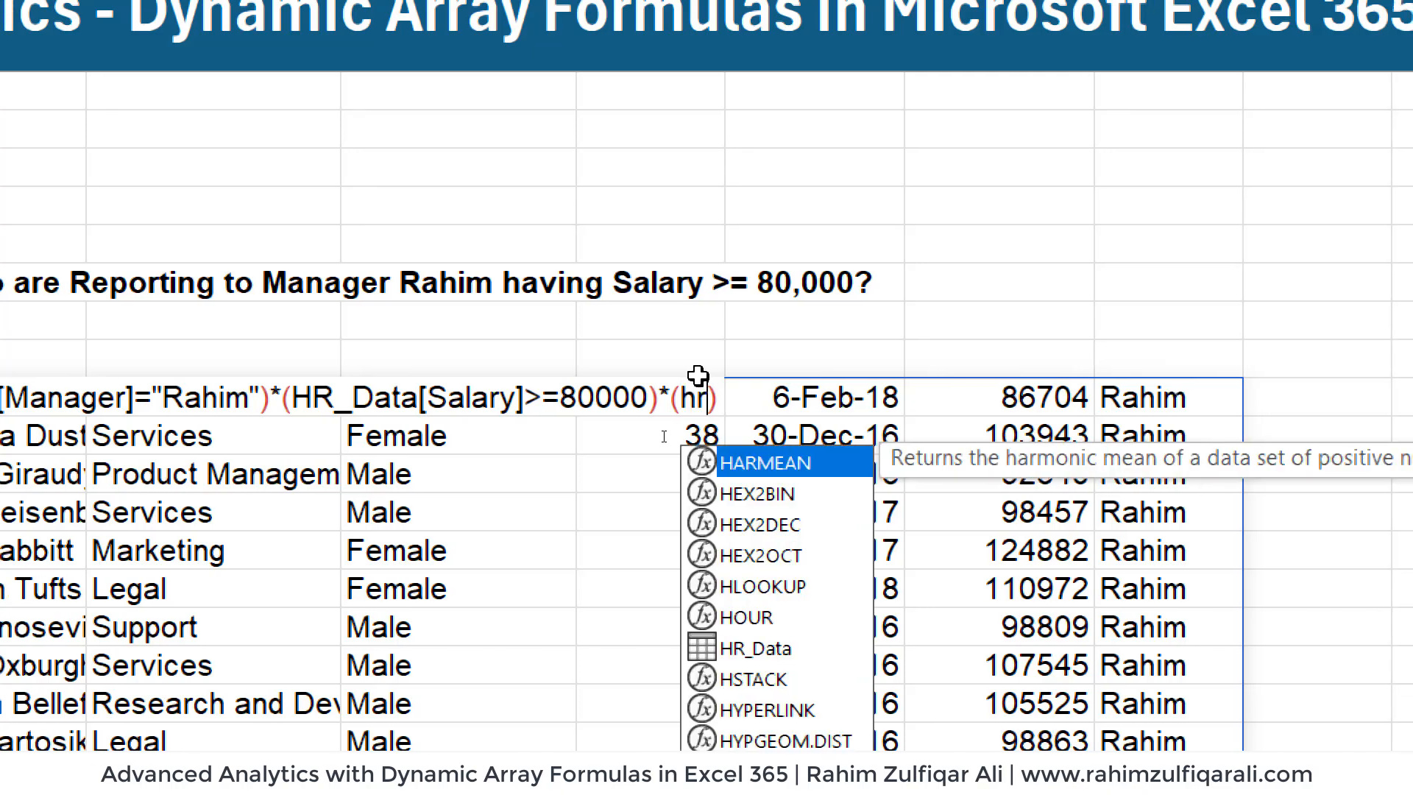
pyautogui.press('Tab')
pyautogui.write('[gen')
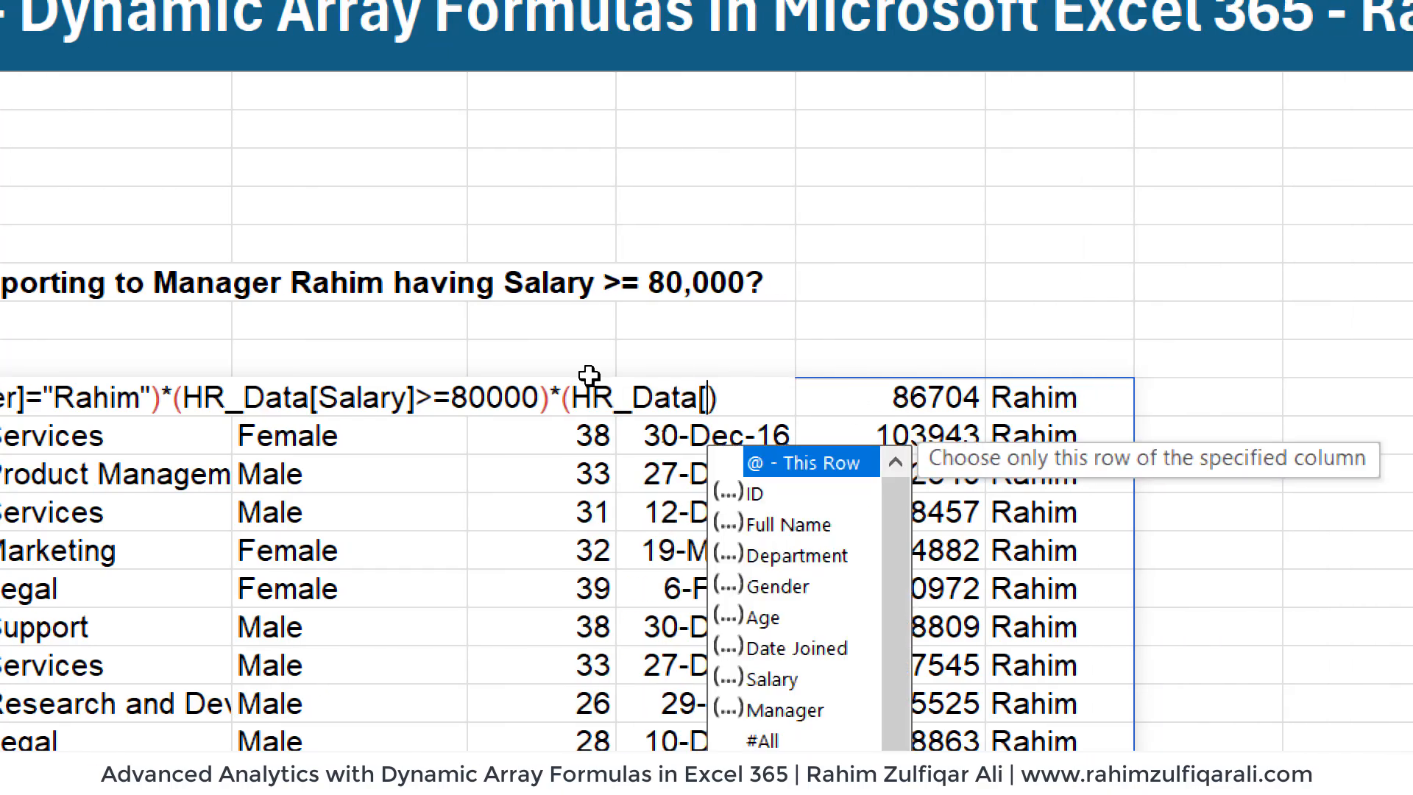
pyautogui.press('Tab')
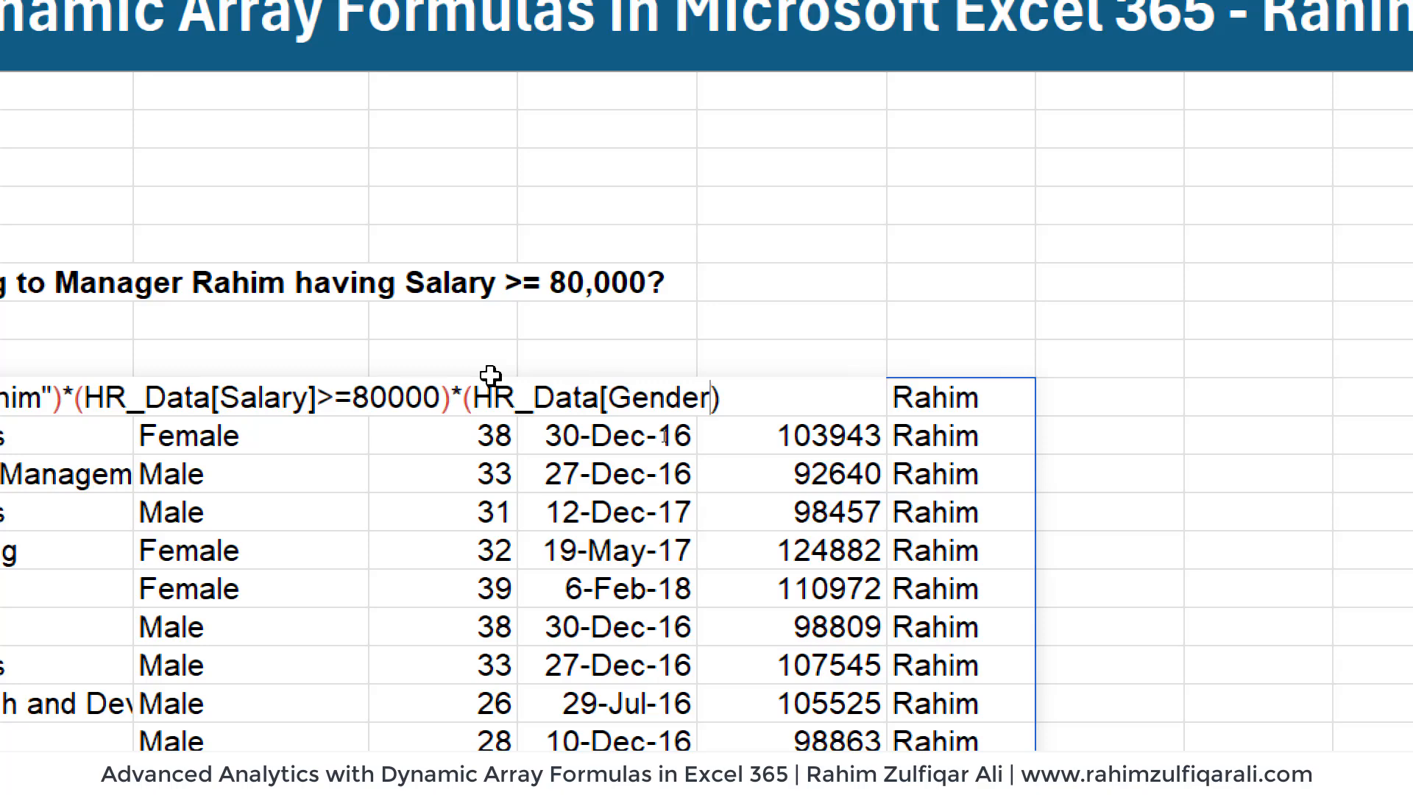
pyautogui.write(']')
pyautogui.write('=')
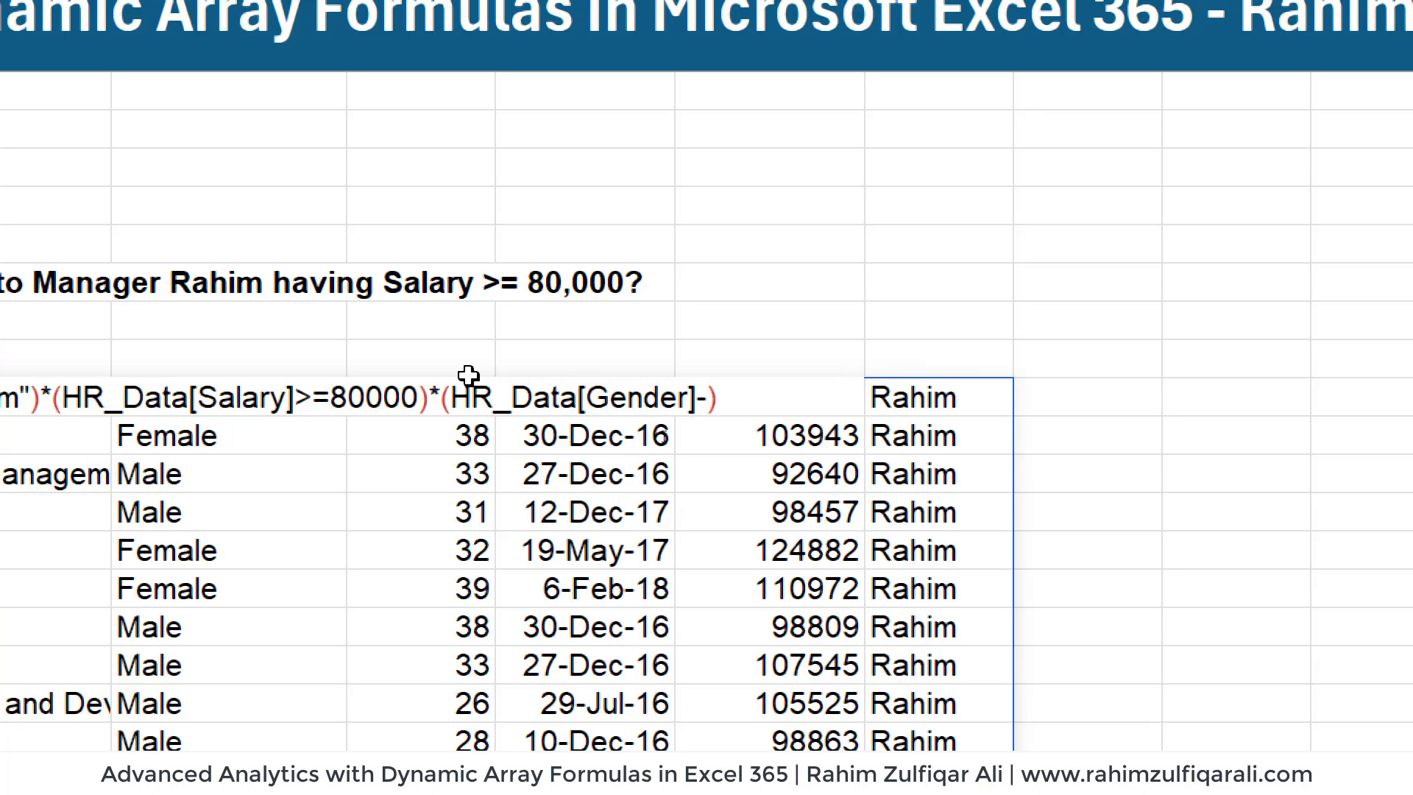
pyautogui.write('"Male')
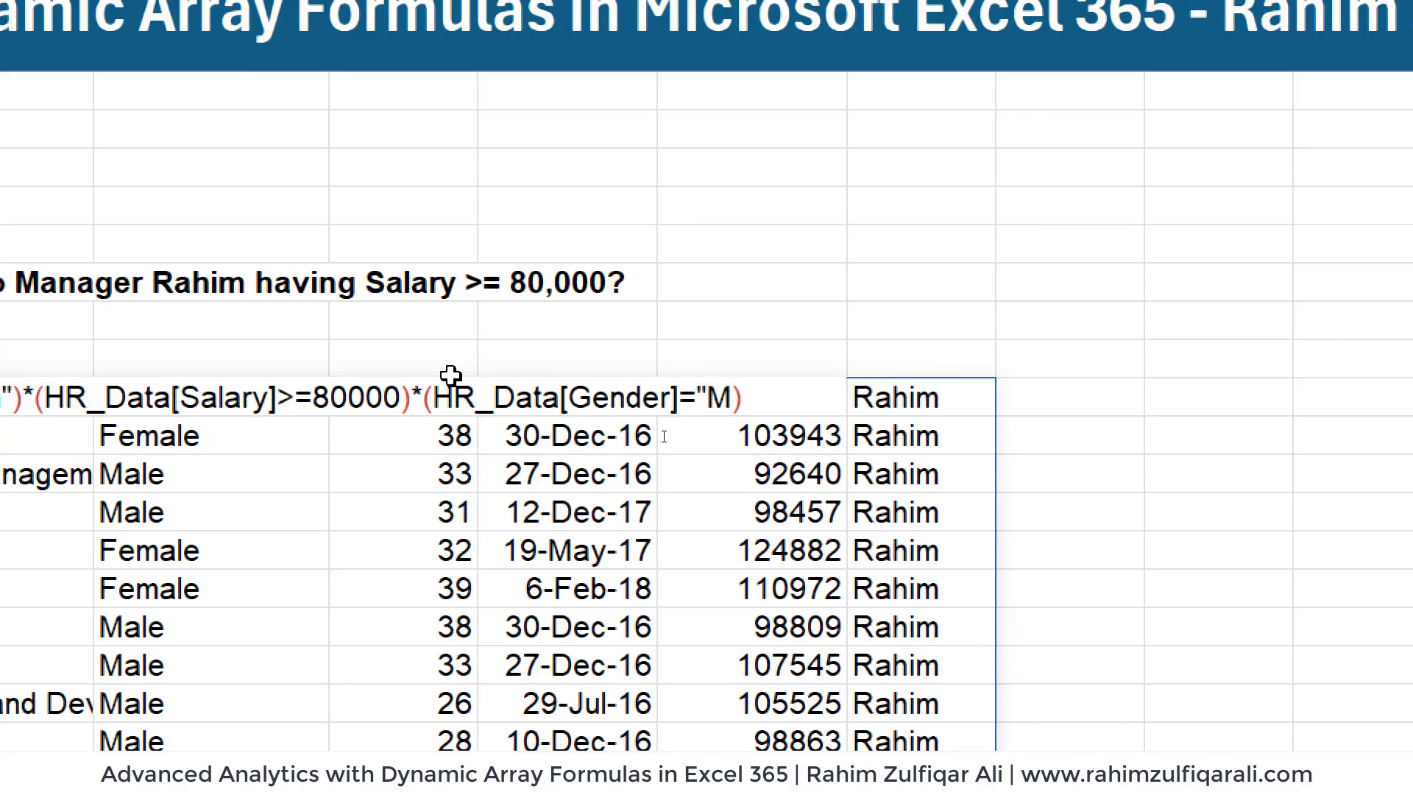
pyautogui.write('"')
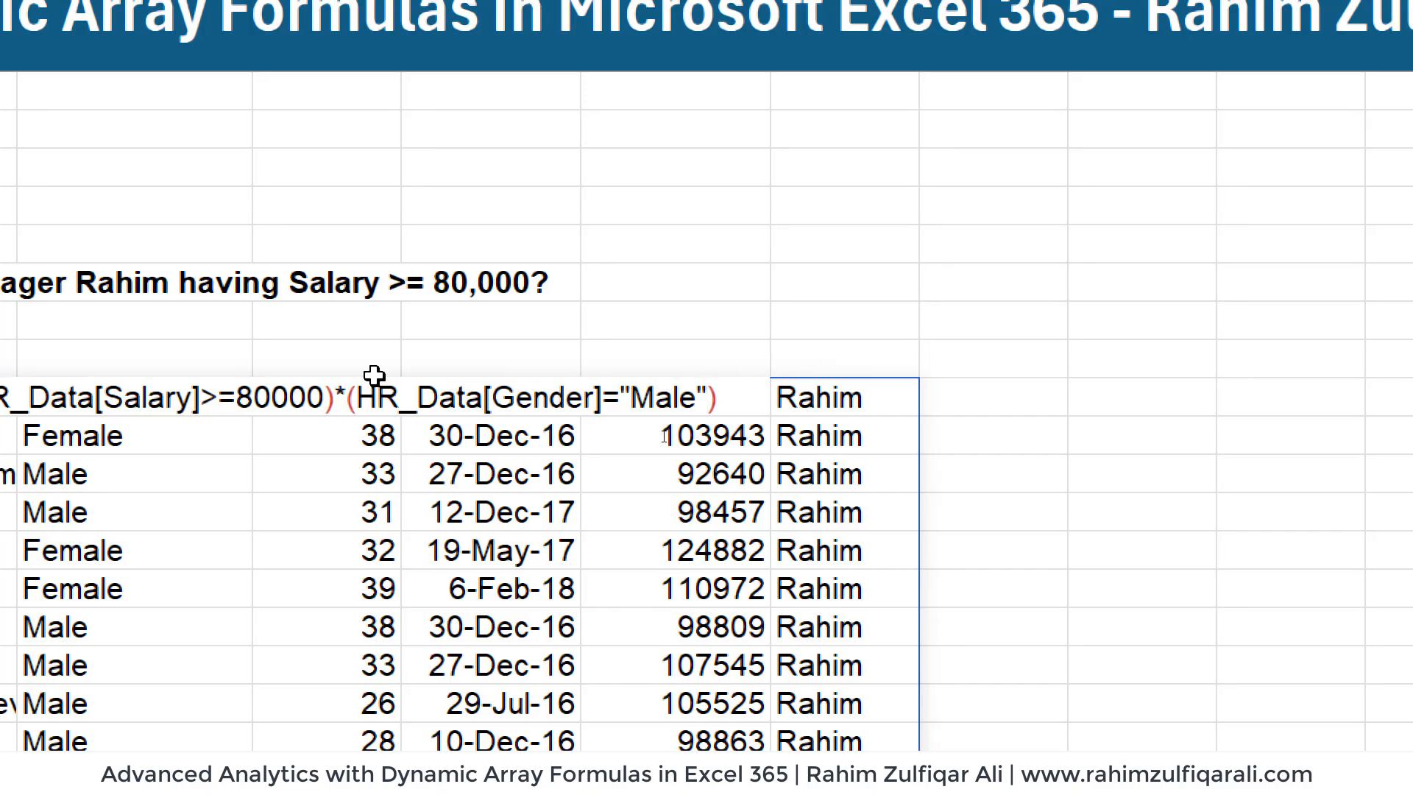
pyautogui.press('Return')
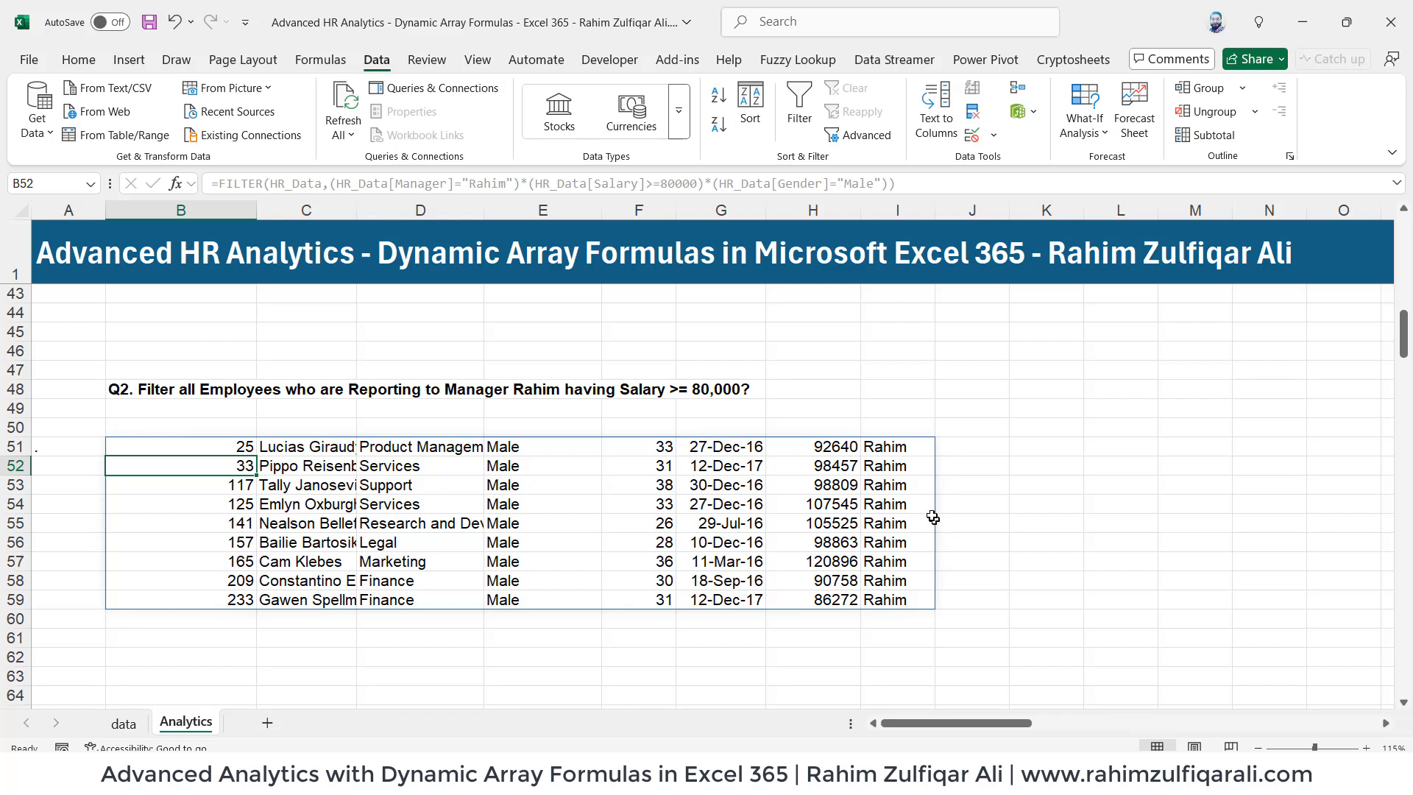
# - Check the Manager, Salary and Gender columns of the filtered results, and open the formula in B51 for review
pyautogui.moveTo(893, 454); pyautogui.dragTo(889, 598)
pyautogui.moveTo(815, 451); pyautogui.dragTo(824, 593)
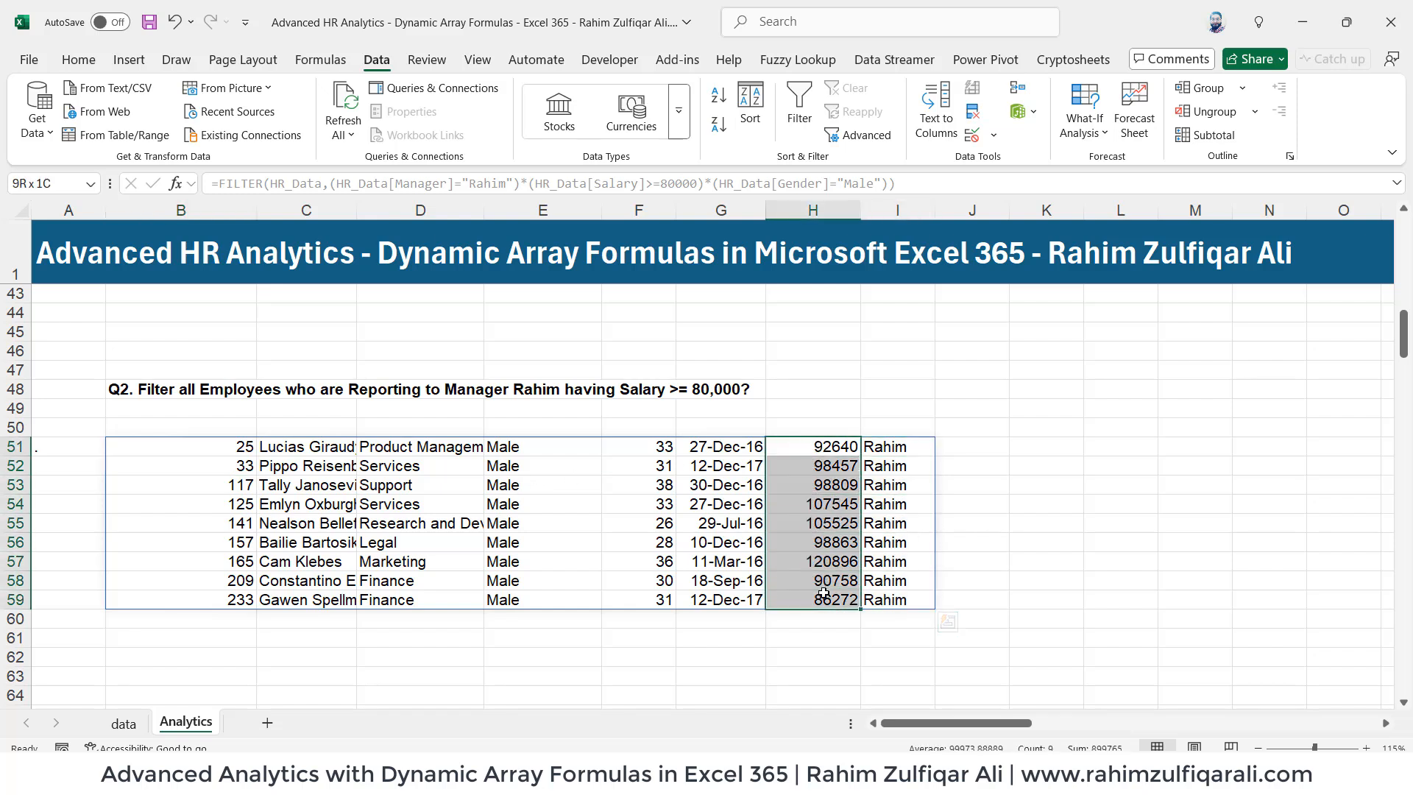
pyautogui.moveTo(511, 448); pyautogui.dragTo(521, 598)
pyautogui.doubleClick(179, 446)
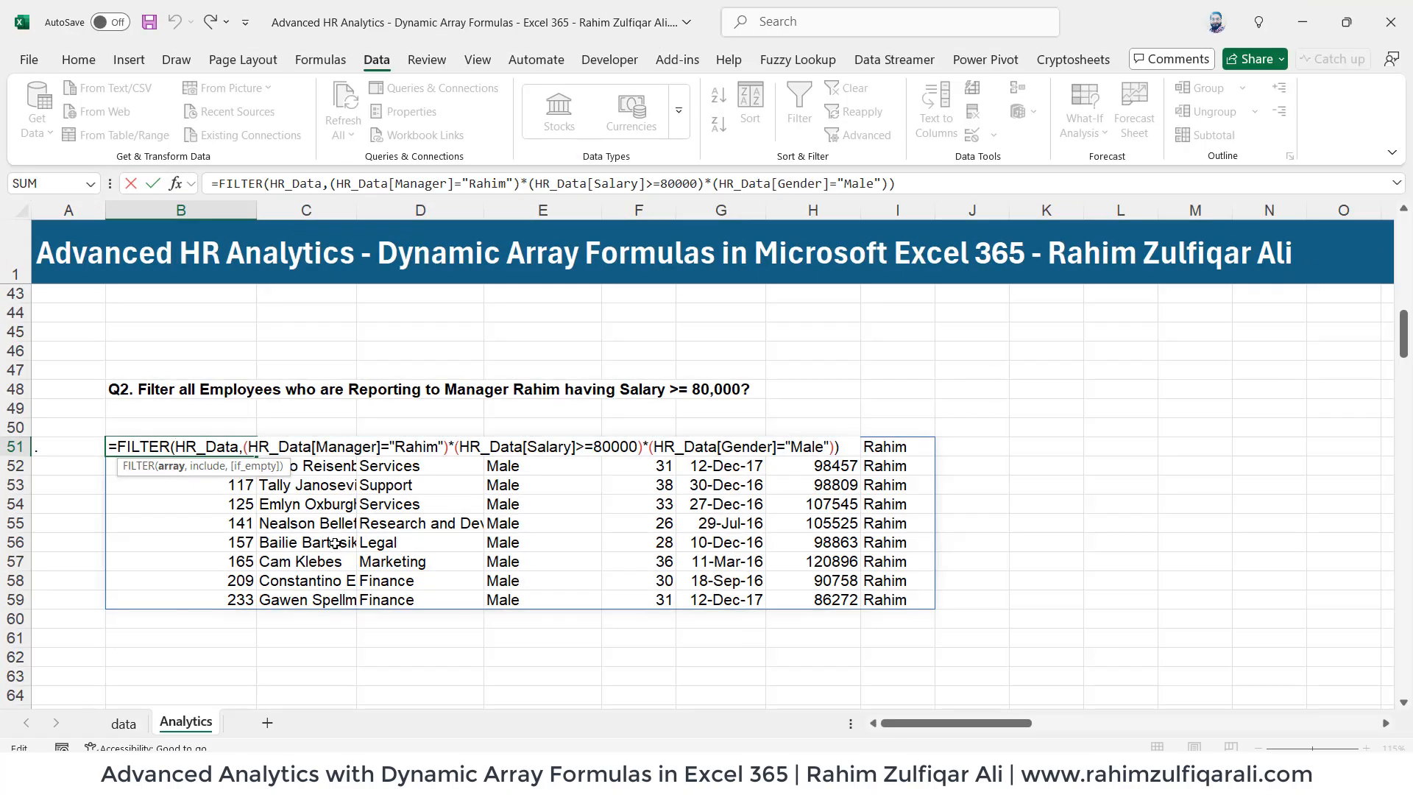
# - Review the three-condition FILTER formula in B51 and check the row above the spilled results for column headers
pyautogui.press('Return')
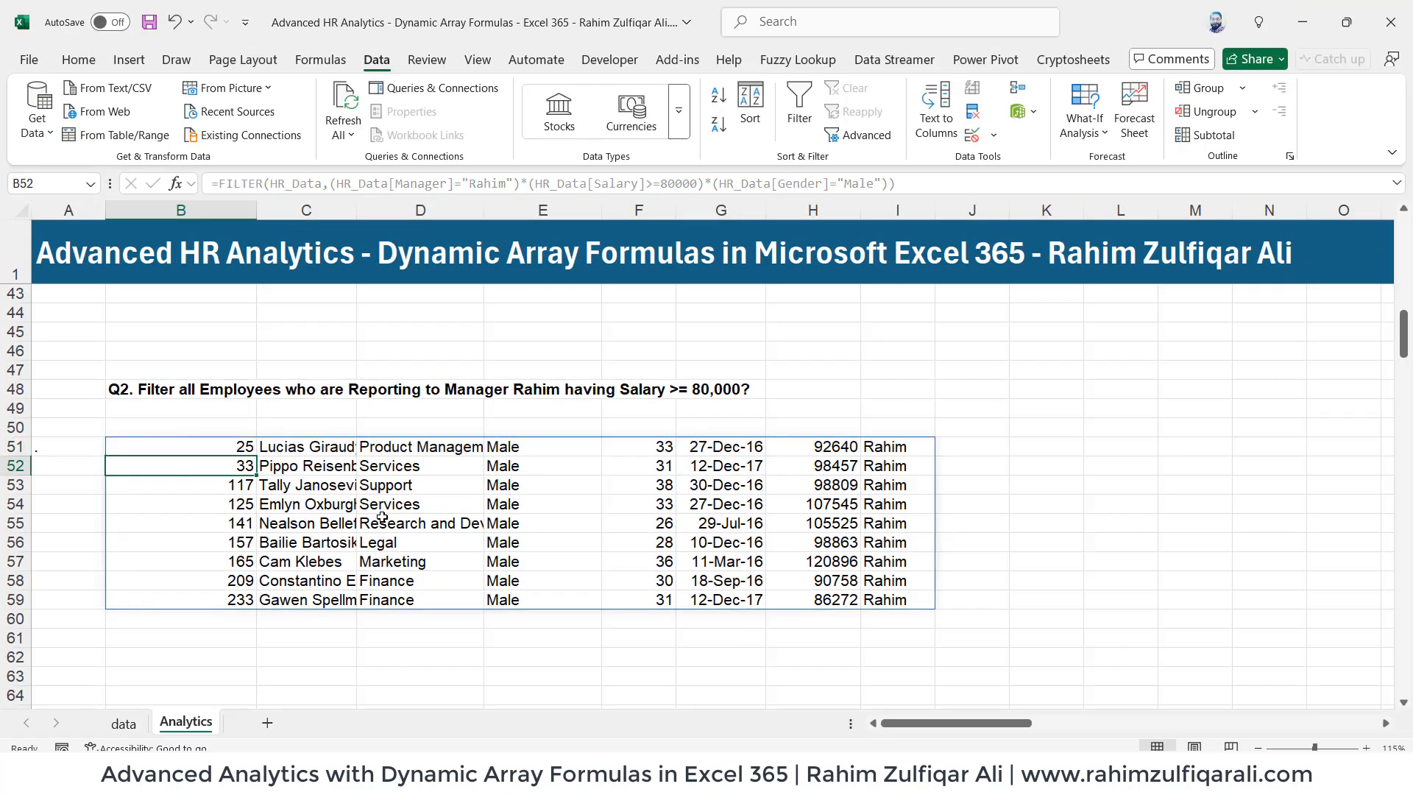
pyautogui.doubleClick(247, 446)
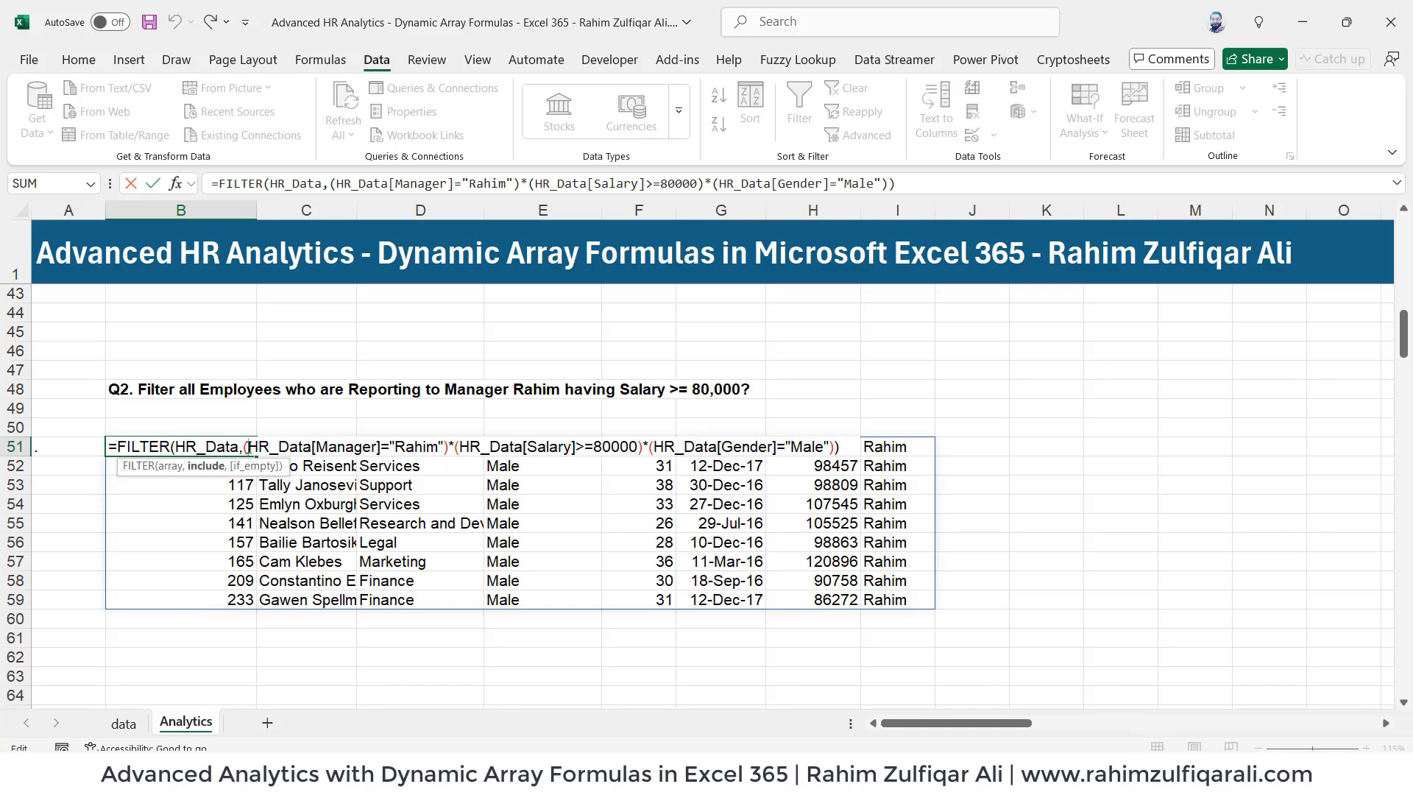
pyautogui.press('Escape')
pyautogui.moveTo(244, 429); pyautogui.dragTo(904, 430)
pyautogui.click(240, 447)
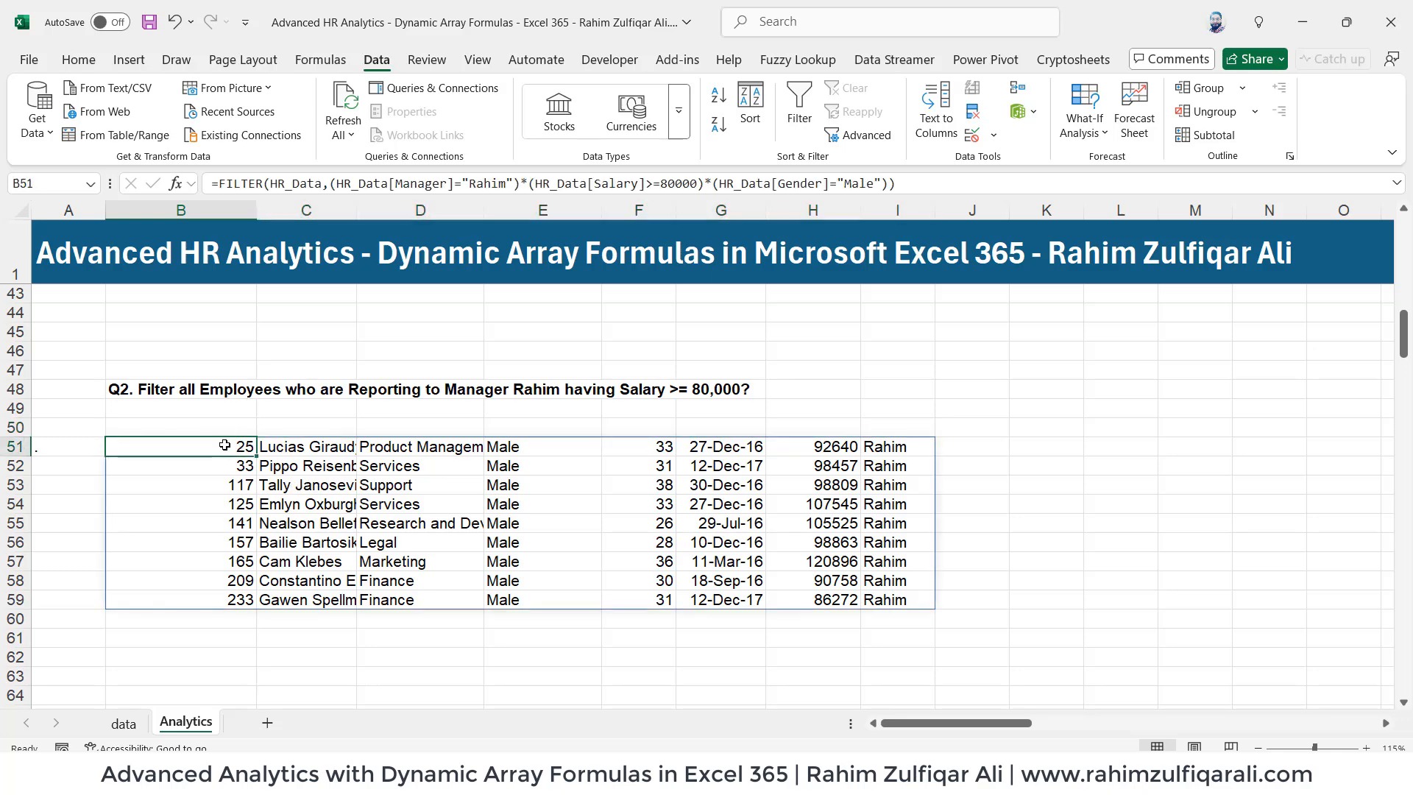
# - Wrap the FILTER formula in B51 in VSTACK, entering HR_Data as the first array
pyautogui.doubleClick(224, 446)
pyautogui.click(120, 445)
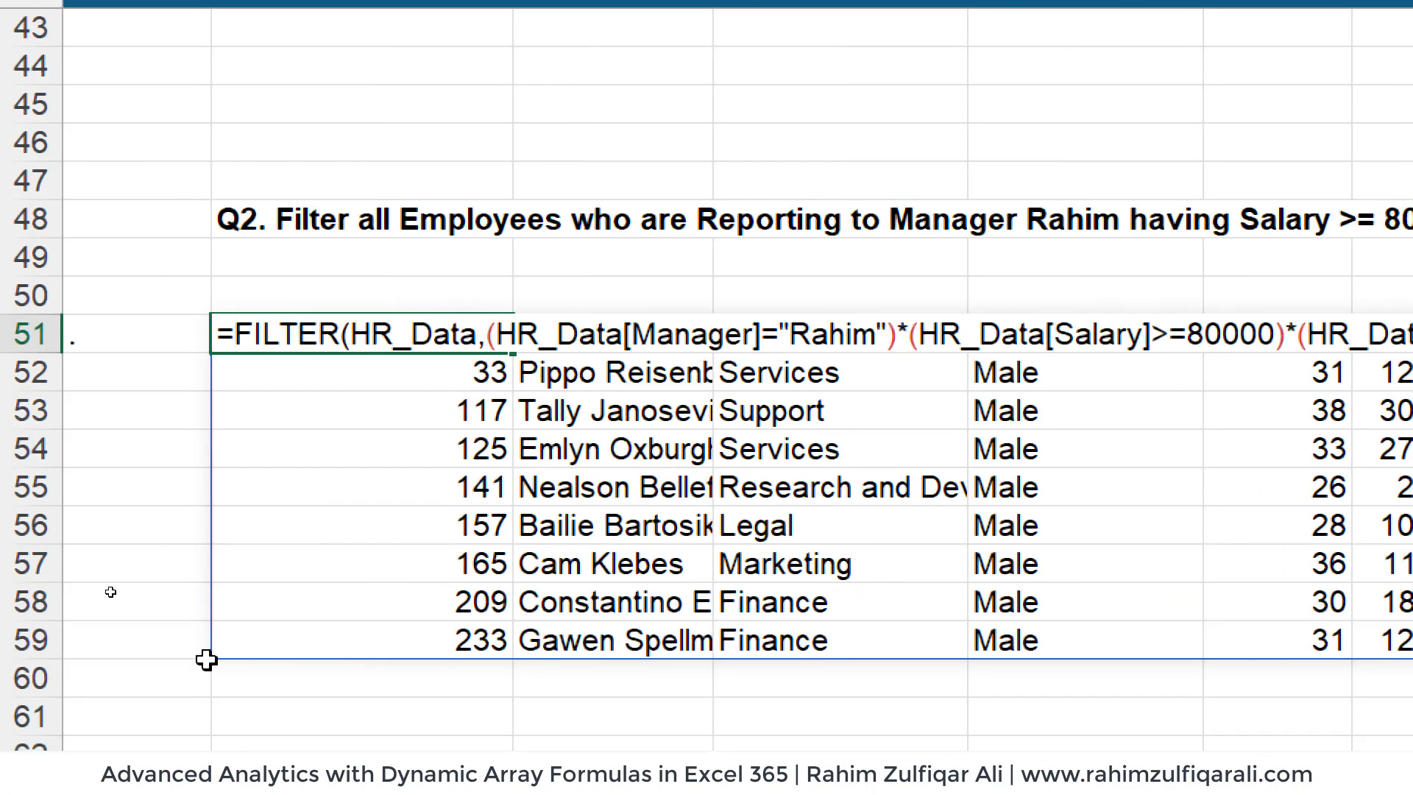
pyautogui.write('vst')
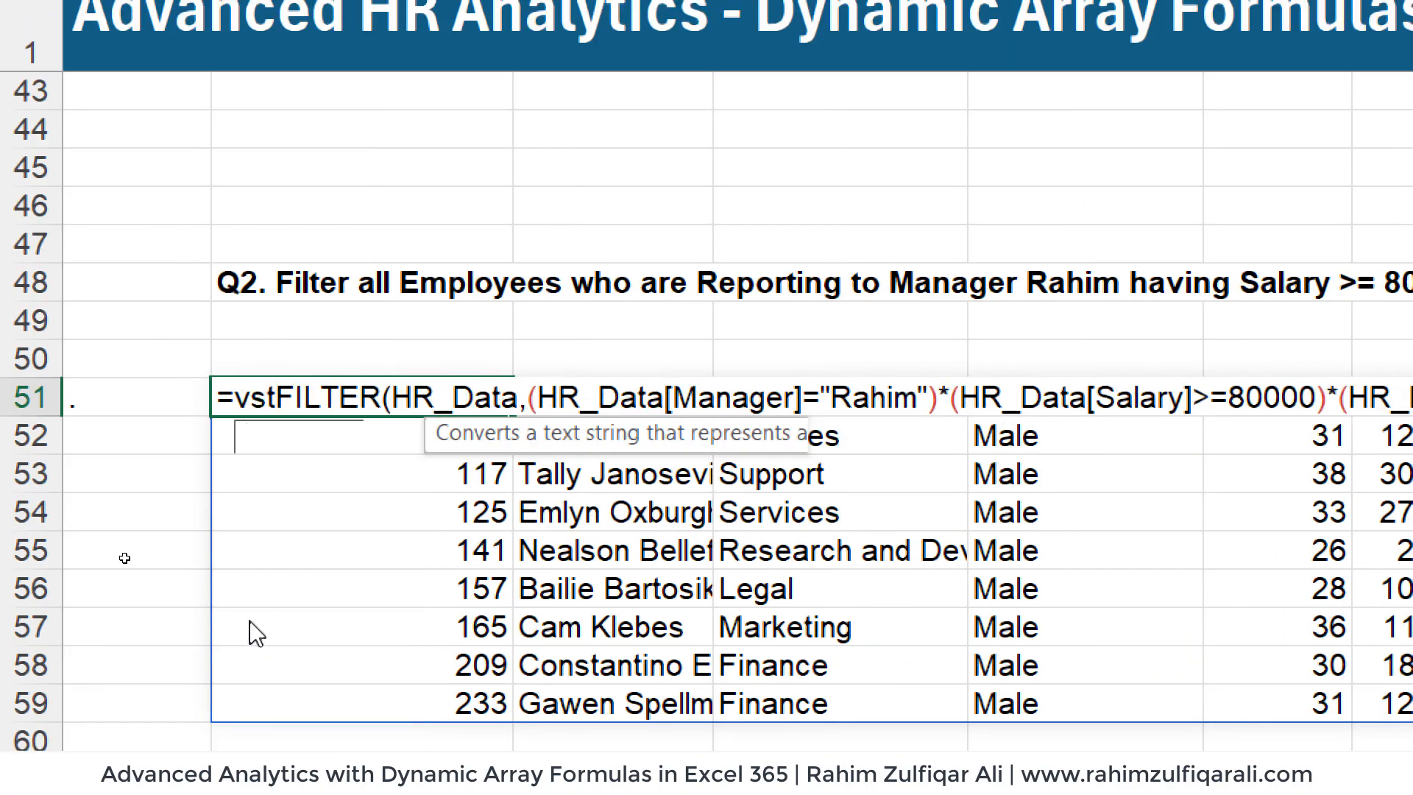
pyautogui.press('Tab')
pyautogui.write('hr')
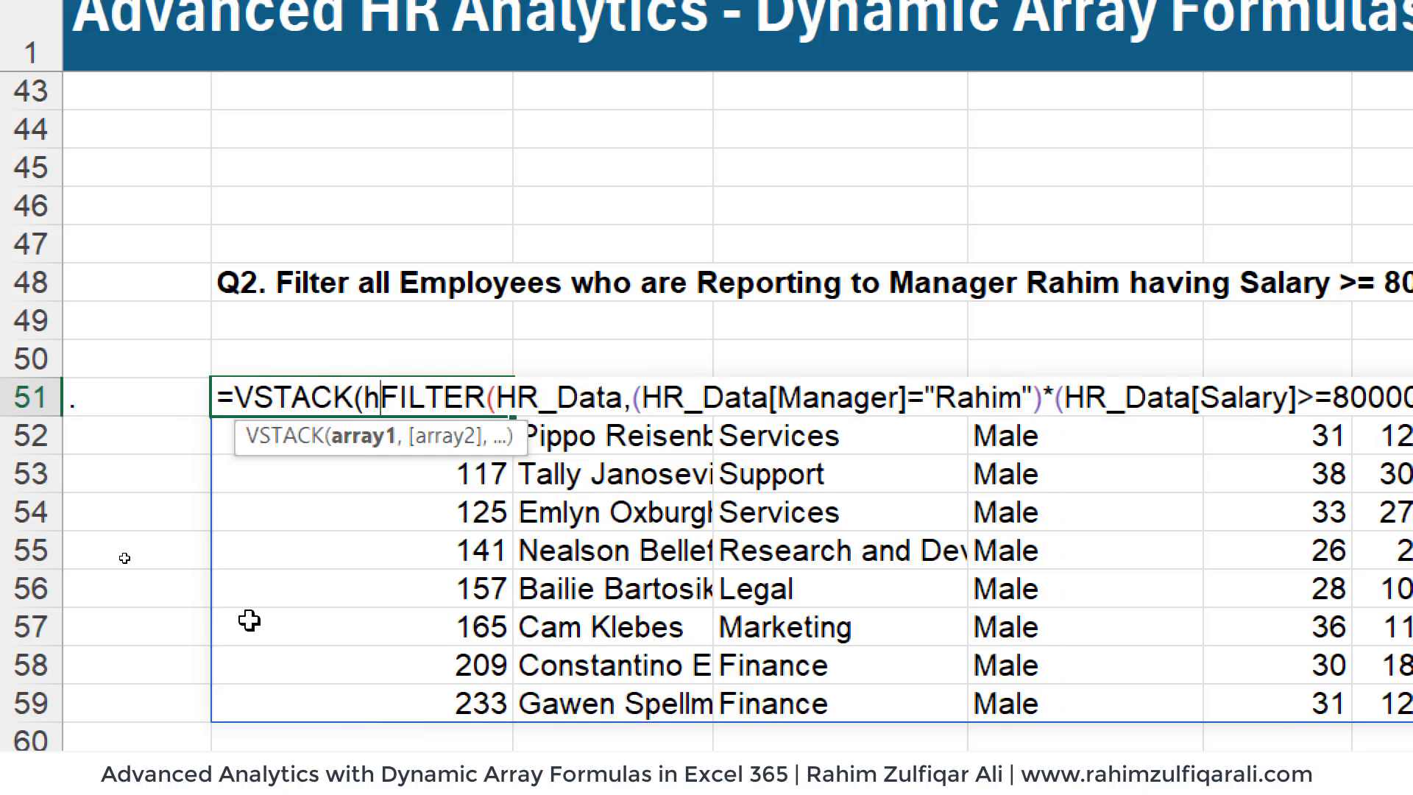
pyautogui.press('Tab')
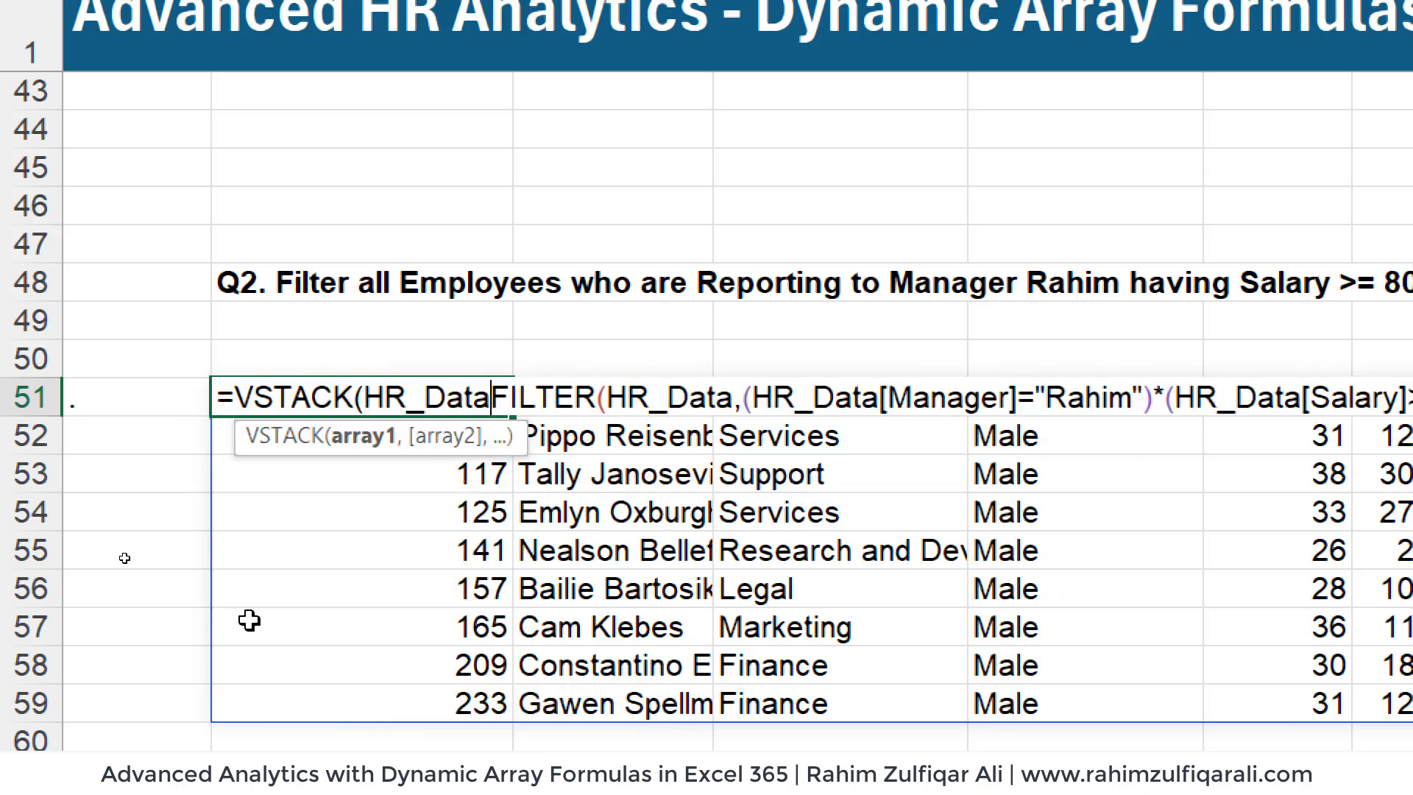
pyautogui.write(',')
# - Narrow VSTACK's first array to HR_Data[#Headers] and commit the formula, accepting the proposed correction
pyautogui.press('Left')
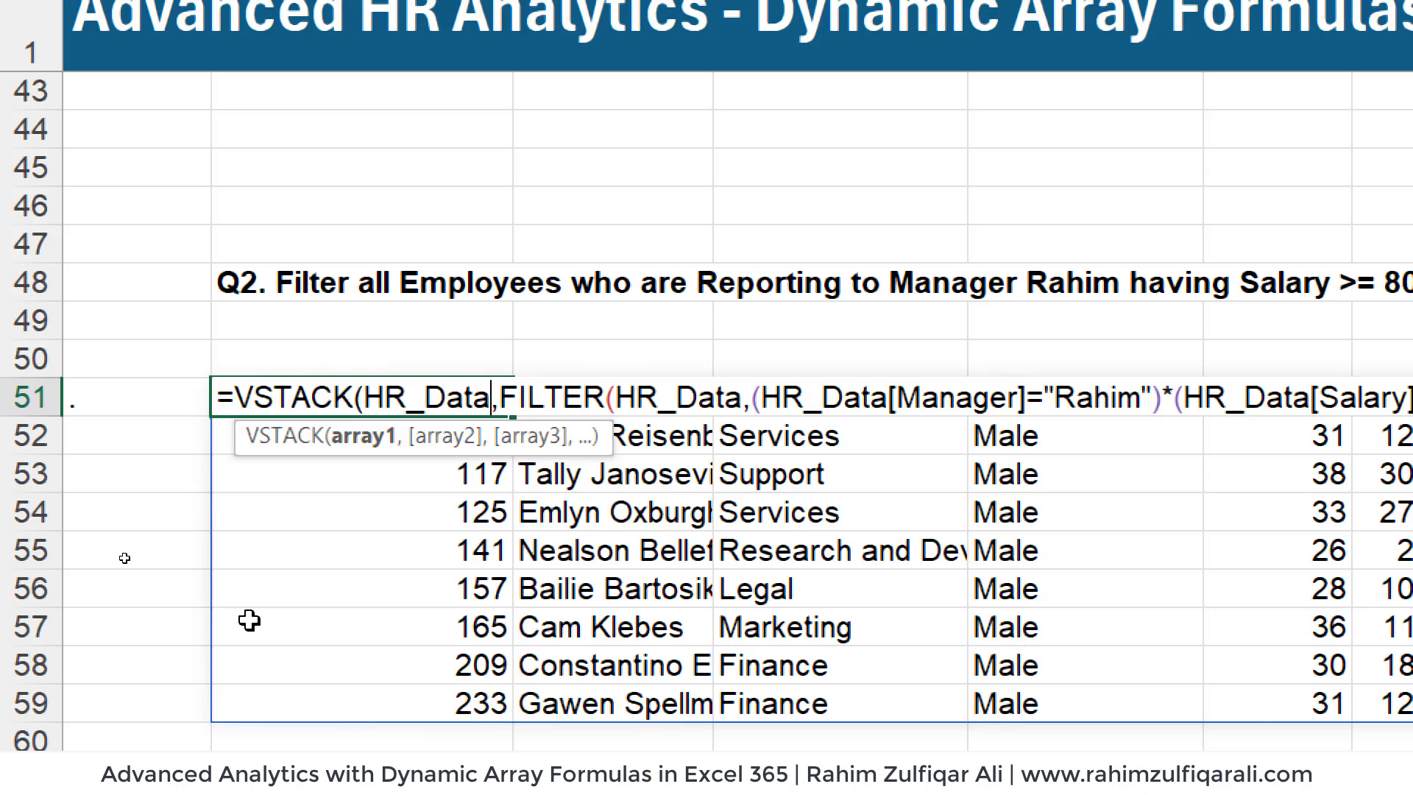
pyautogui.write('[')
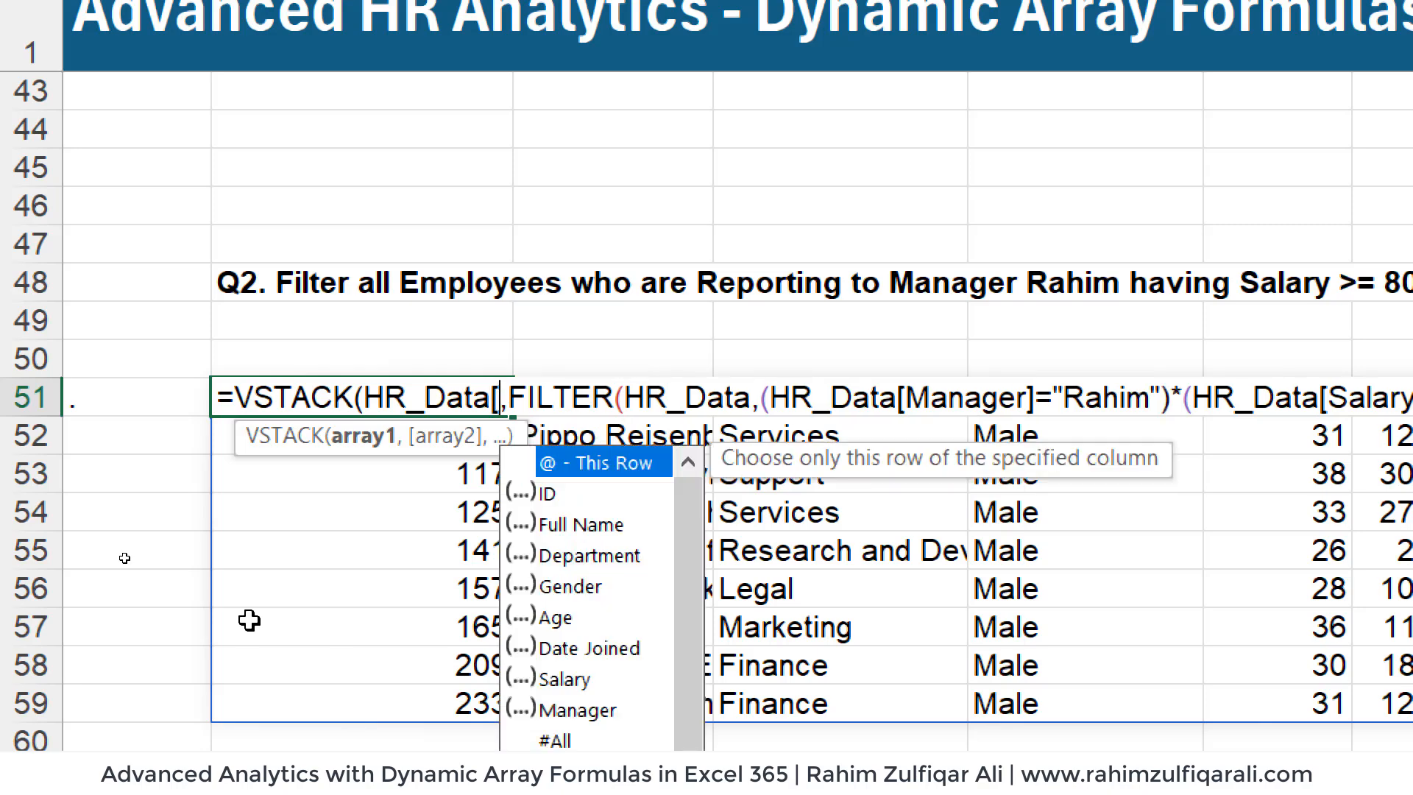
pyautogui.write('#h')
pyautogui.press('Tab')
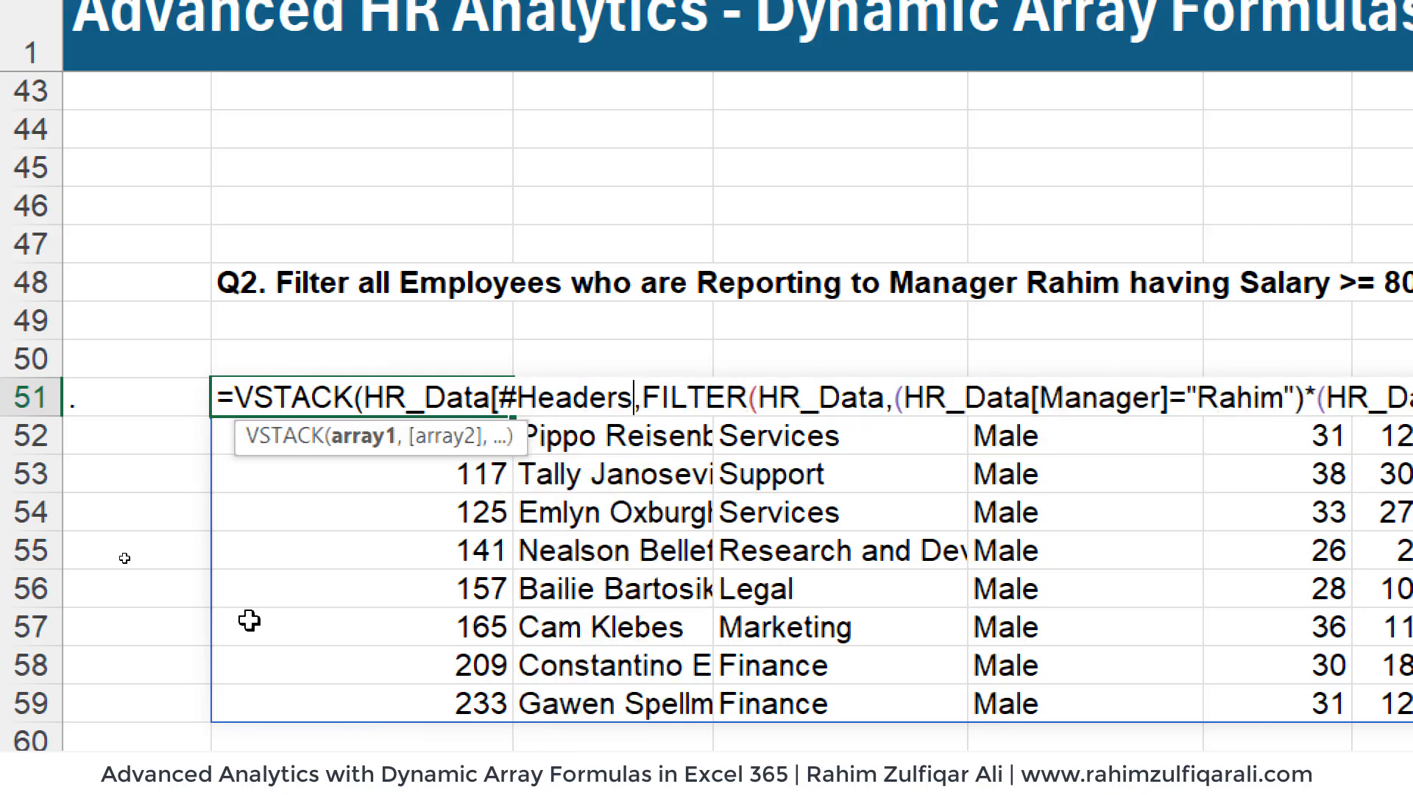
pyautogui.write(']')
pyautogui.press('Return')
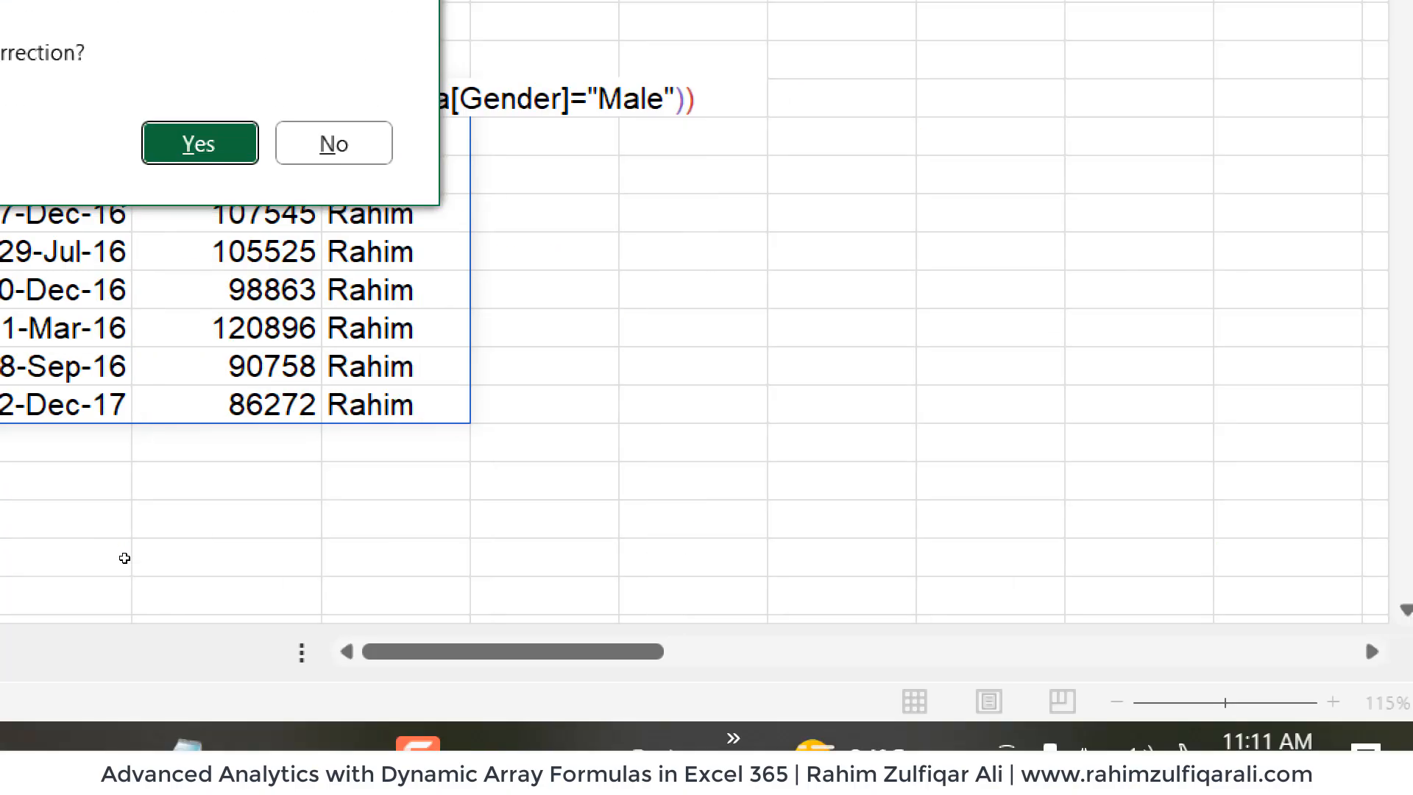
pyautogui.press('Return')
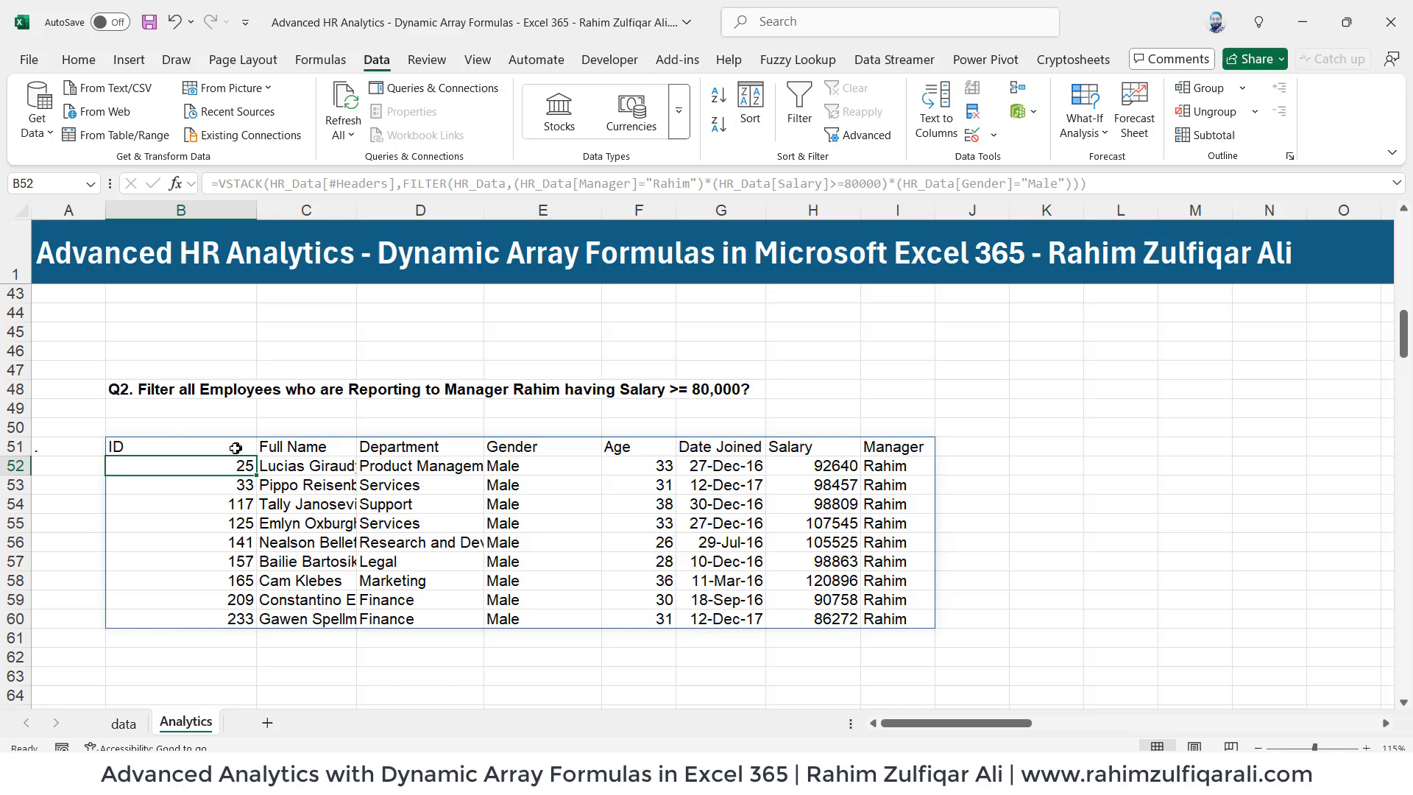
# - Check the header row and spilled records in B51:I60, and review the VSTACK formula behind them
pyautogui.moveTo(463, 360); pyautogui.dragTo(713, 355)
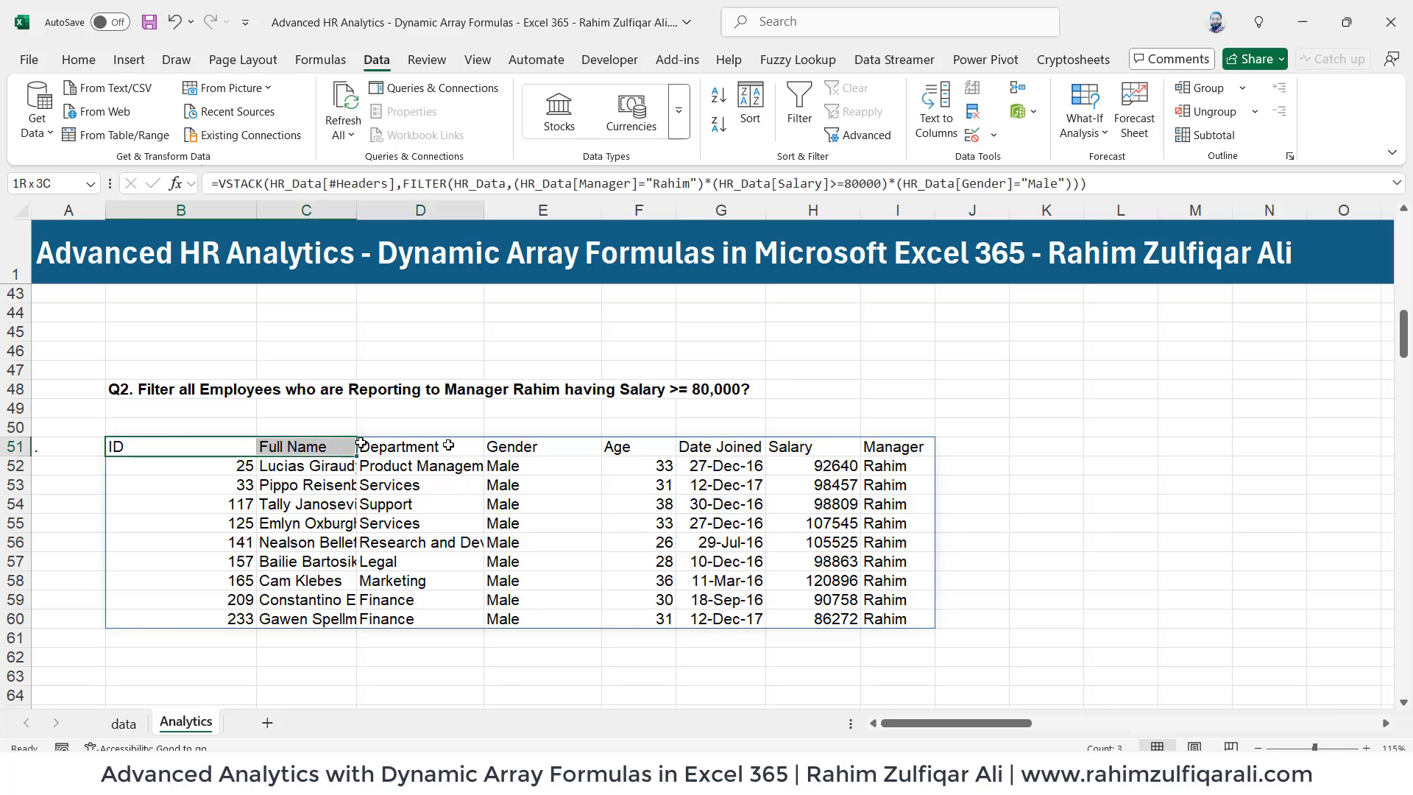
pyautogui.moveTo(360, 445); pyautogui.dragTo(898, 446)
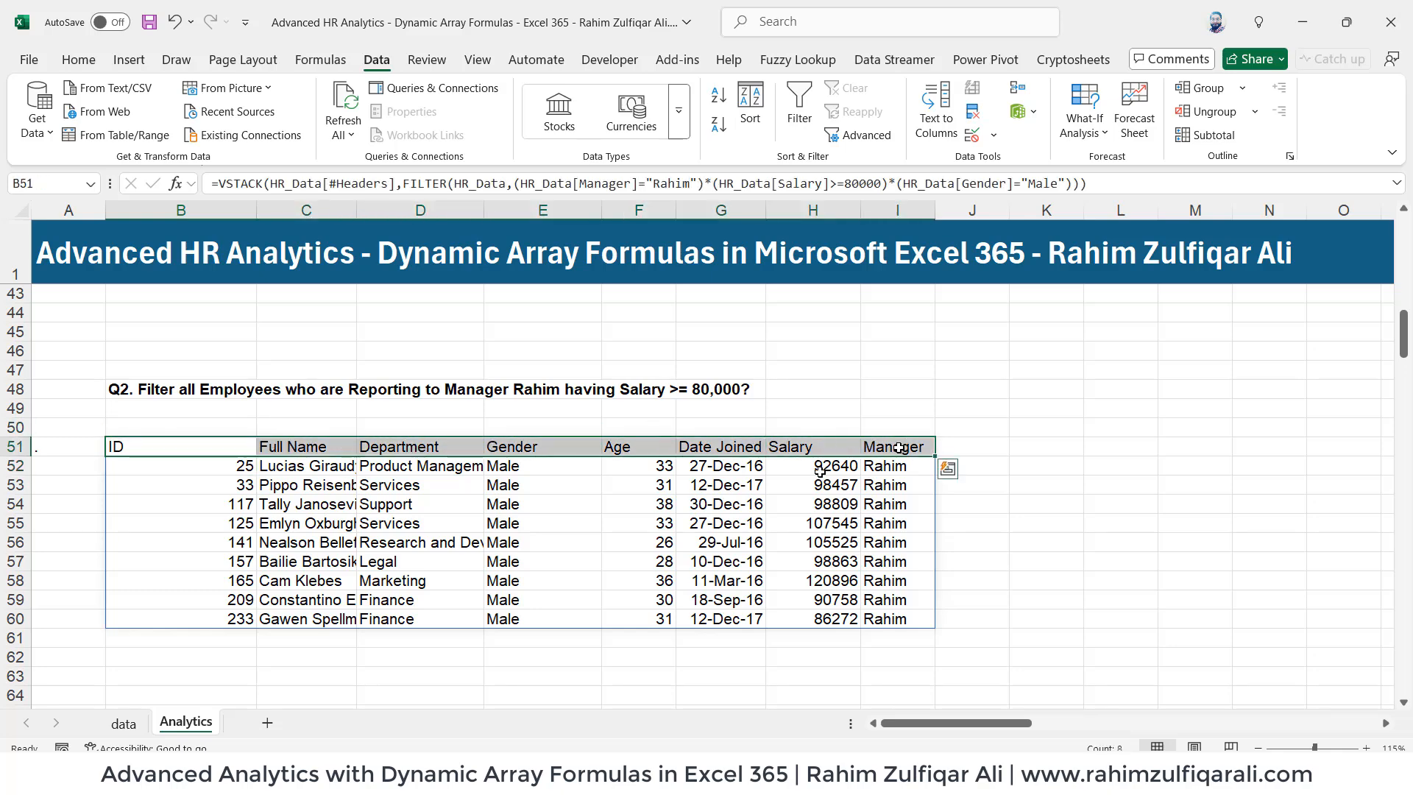
pyautogui.click(230, 467)
pyautogui.doubleClick(245, 448)
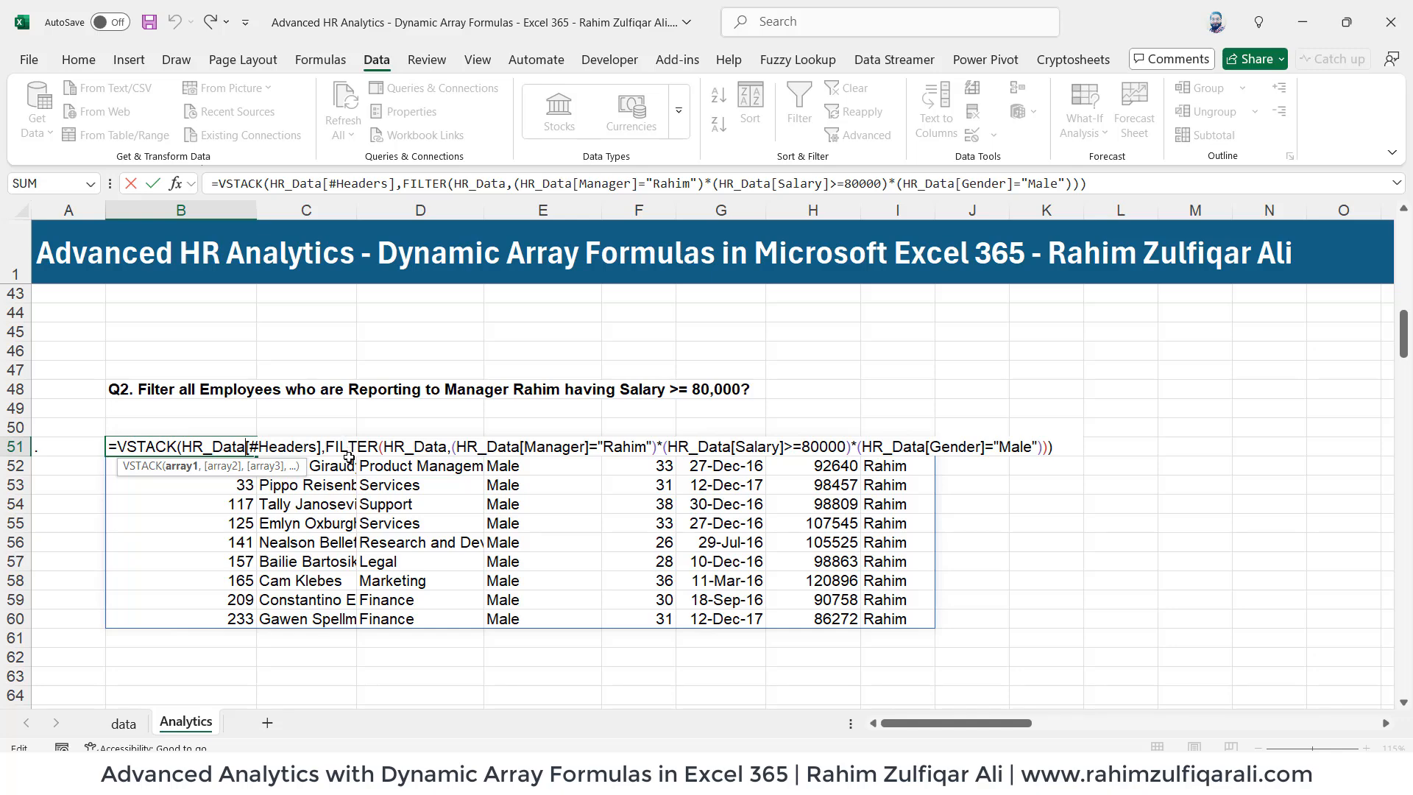
pyautogui.press('Escape')
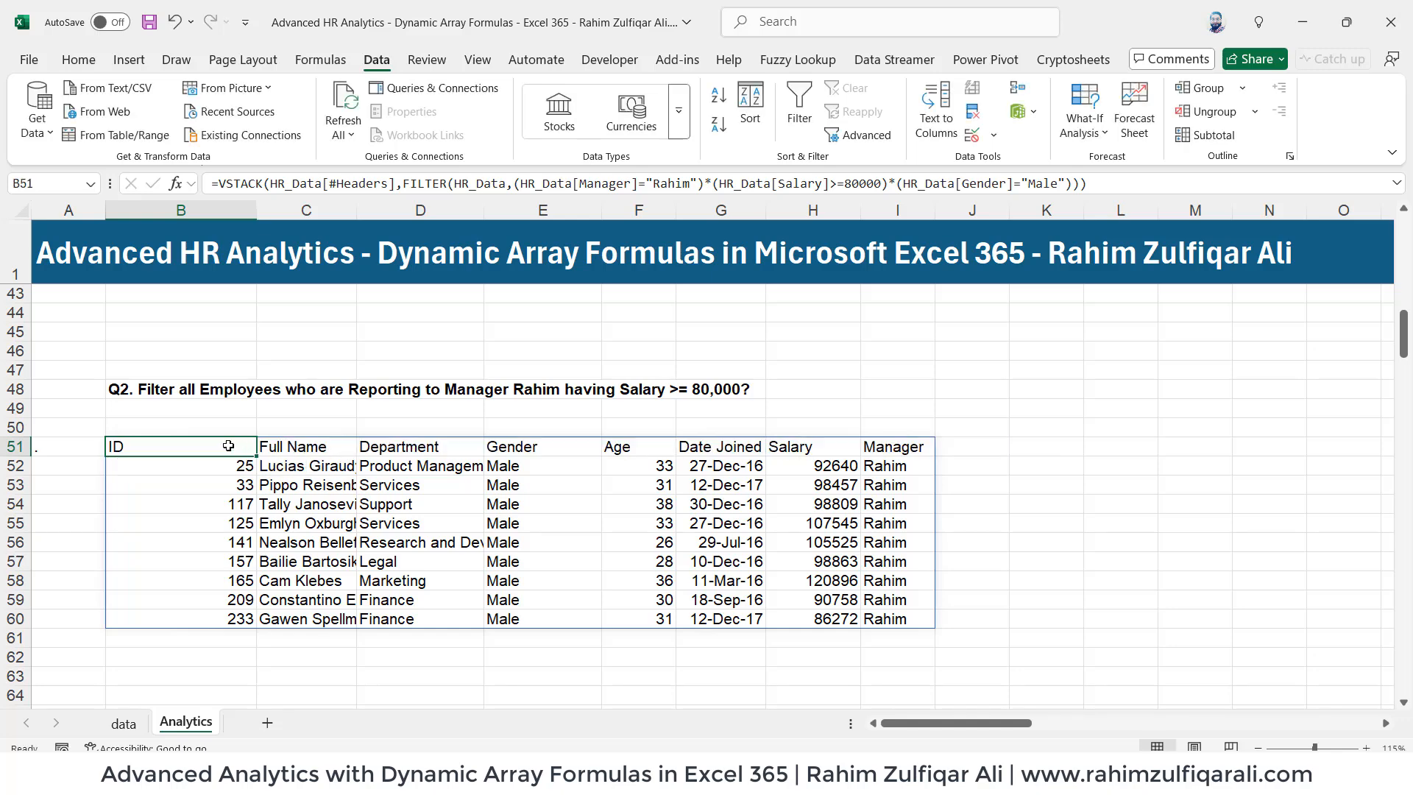
pyautogui.moveTo(228, 446); pyautogui.dragTo(916, 620)
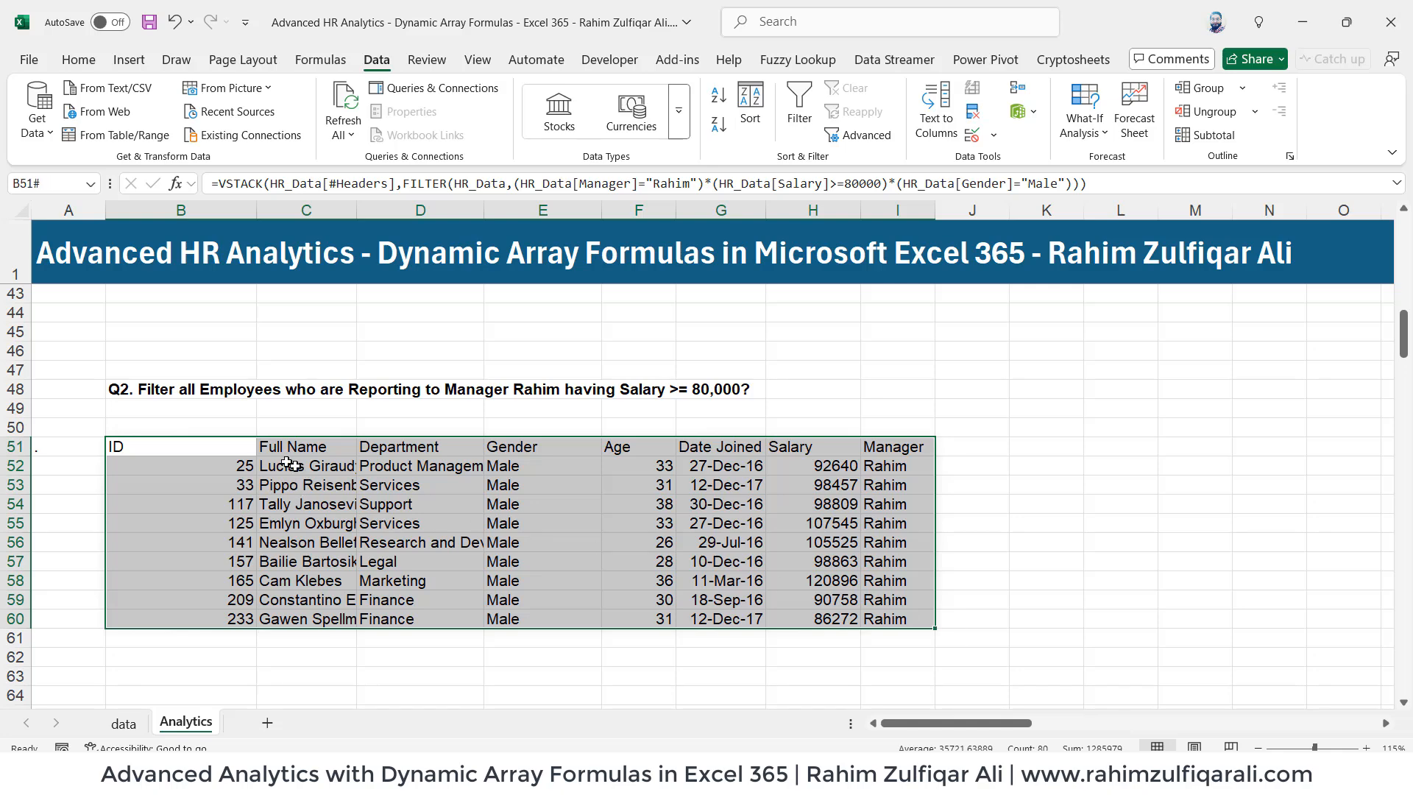
pyautogui.moveTo(235, 446); pyautogui.dragTo(420, 618)
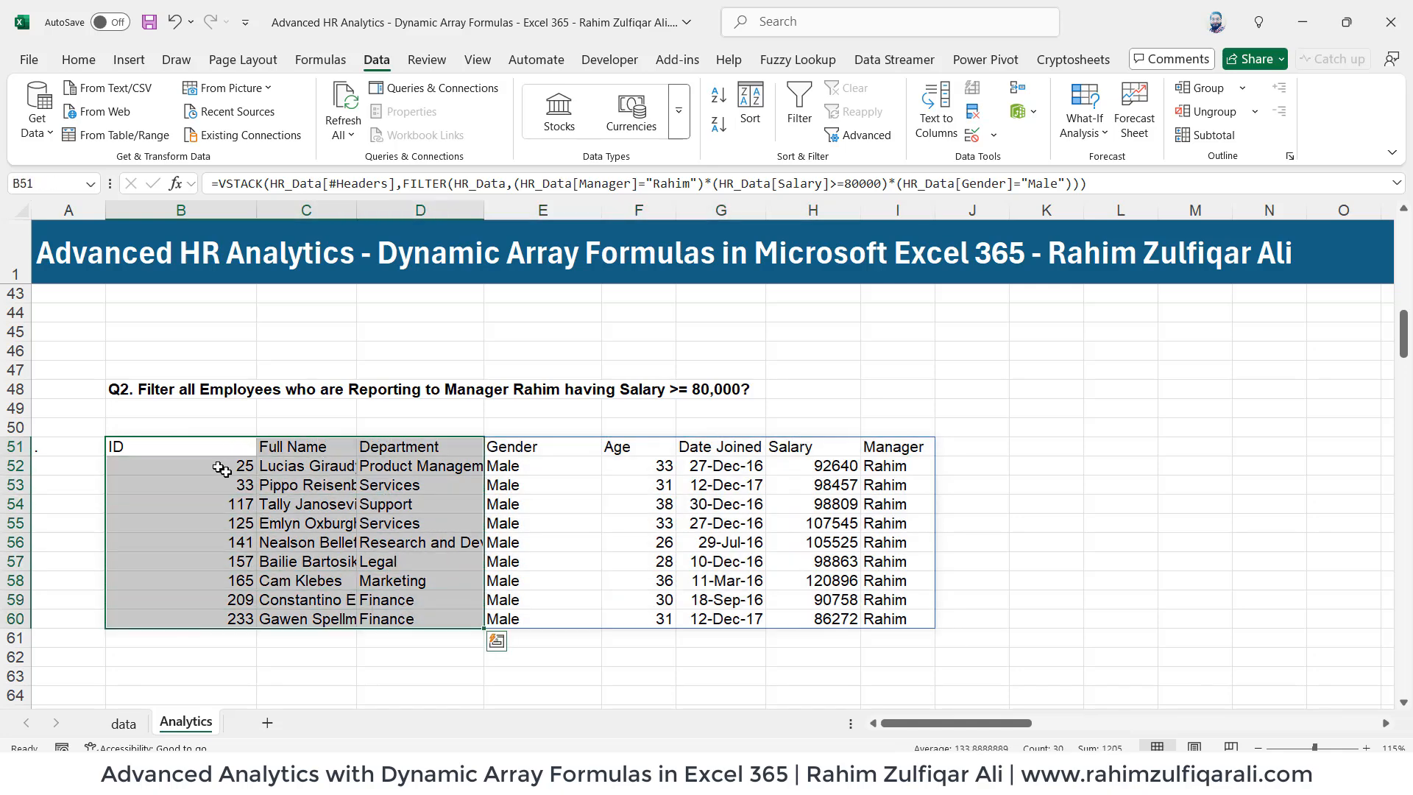
# - Examine the hard-coded manager name inside the formula in B51, leaving the formula as it is
pyautogui.doubleClick(207, 446)
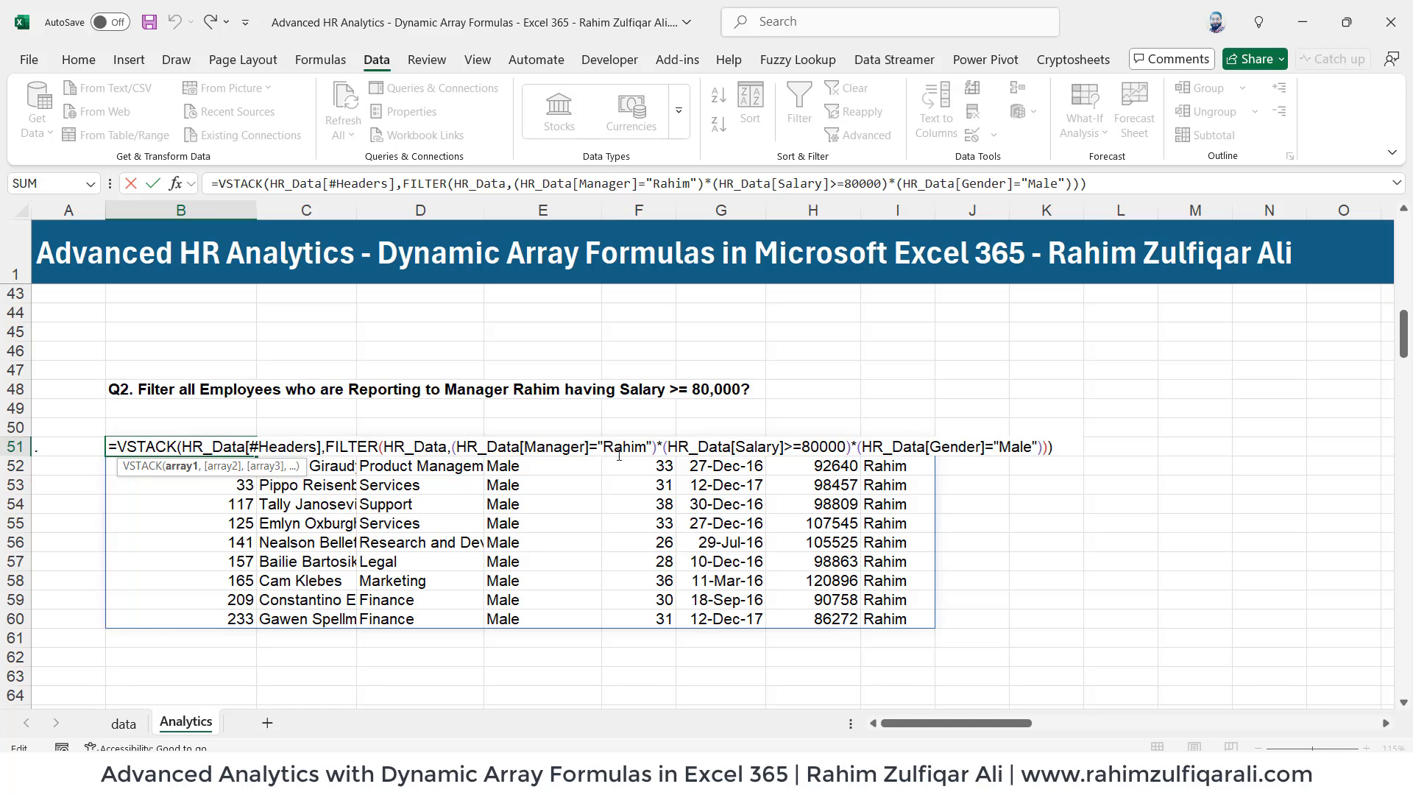
pyautogui.moveTo(596, 442); pyautogui.dragTo(656, 443)
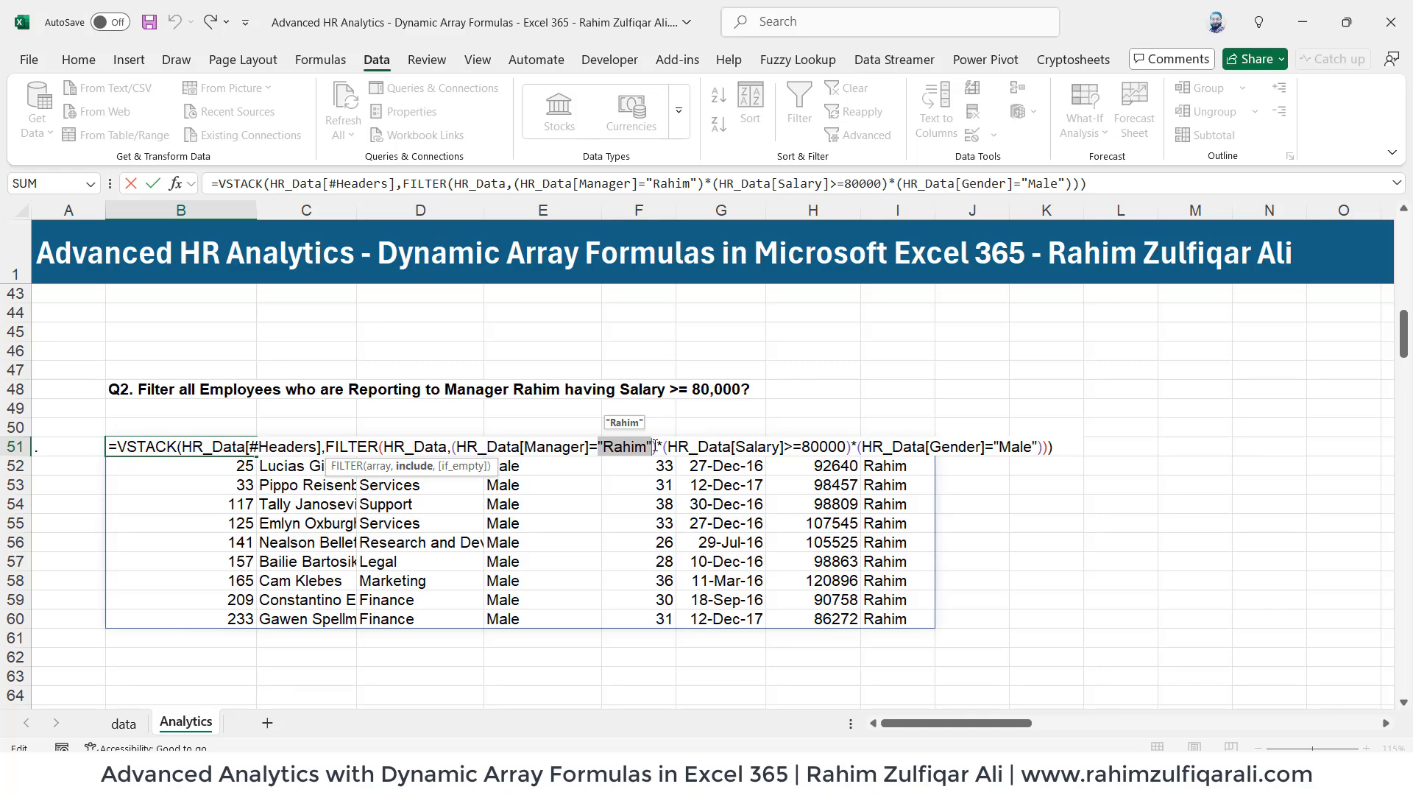
pyautogui.press('Escape')
# - Copy the yellow manager drop-down cell I4 from the Q1 section into I49 in the Q2 section
pyautogui.click(803, 410)
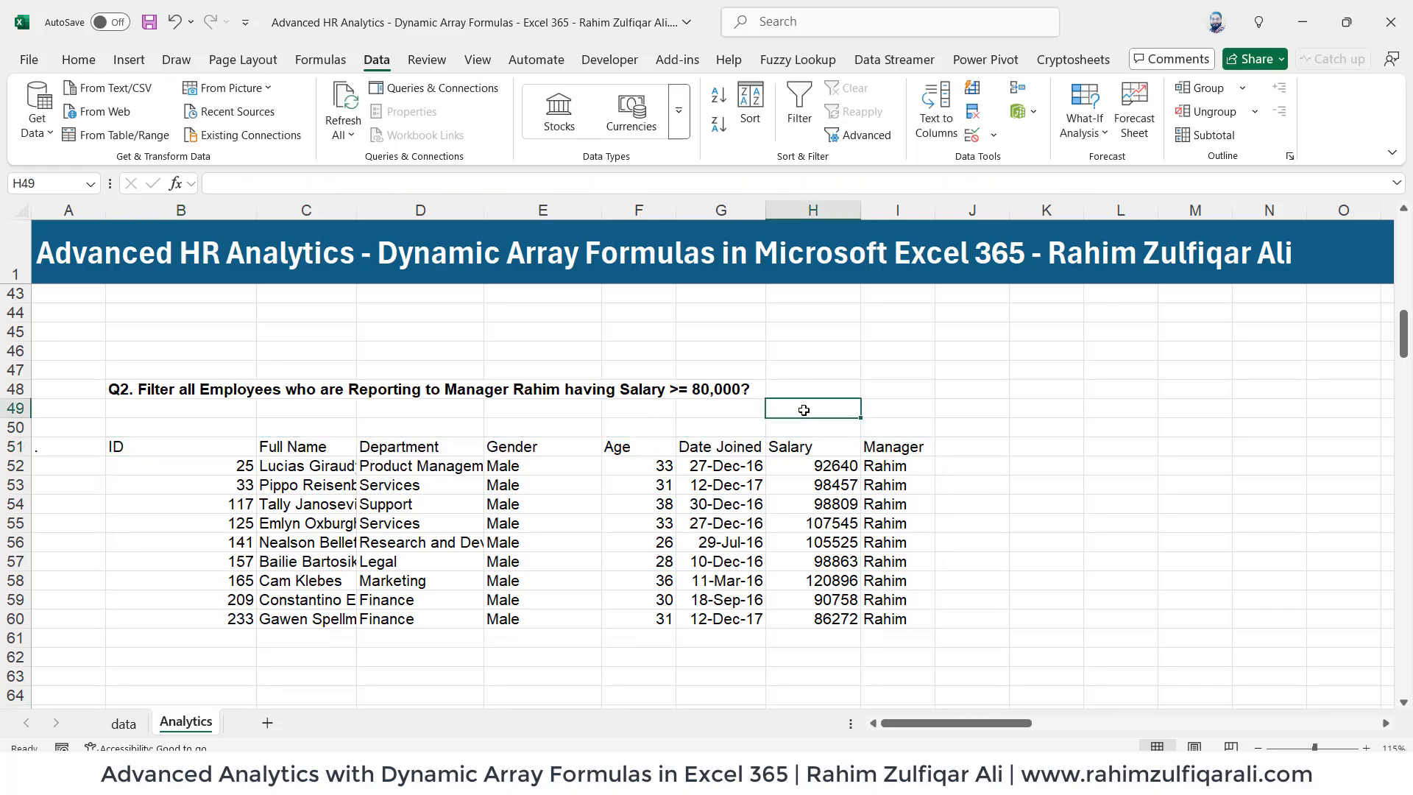
pyautogui.scroll(12, 804, 410)
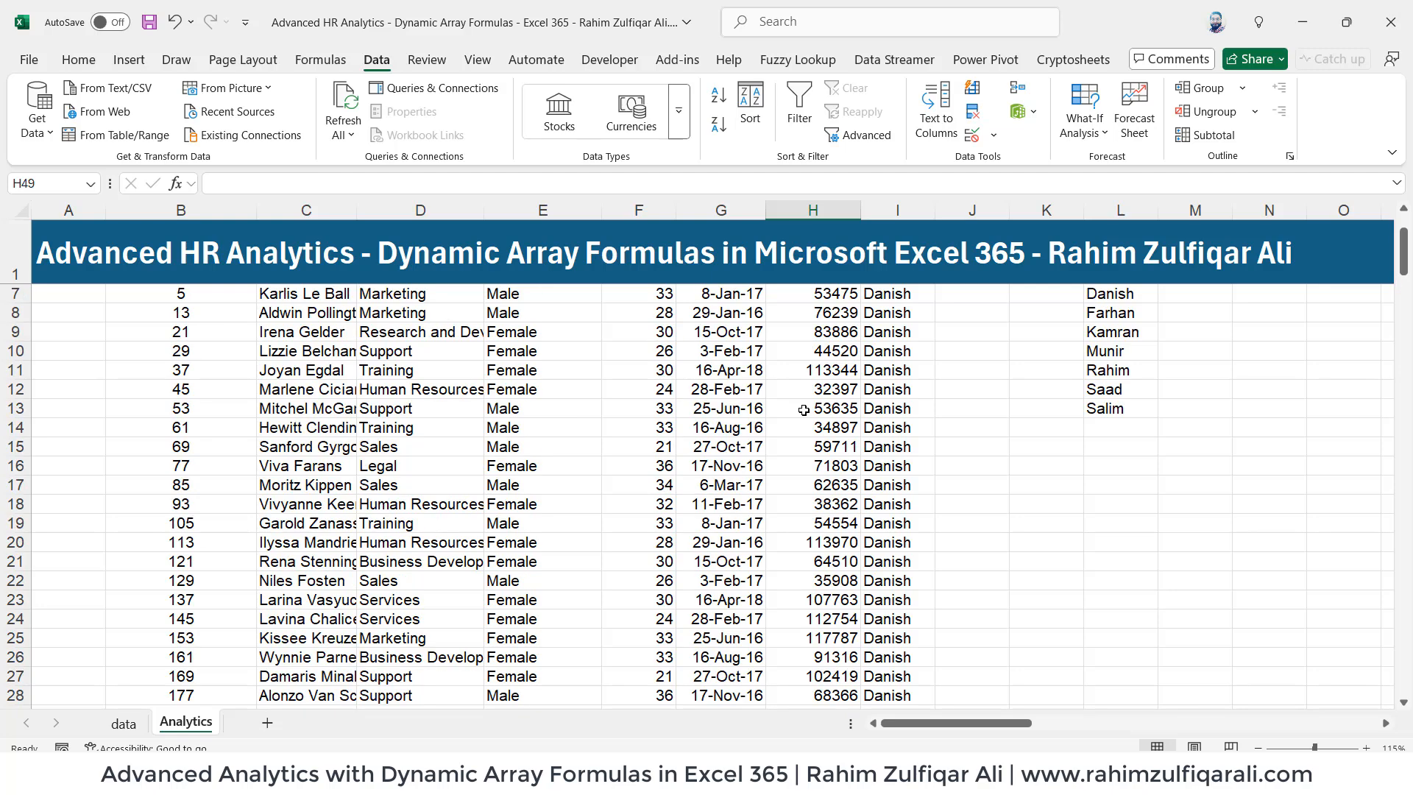
pyautogui.scroll(2, 803, 410)
pyautogui.click(877, 329)
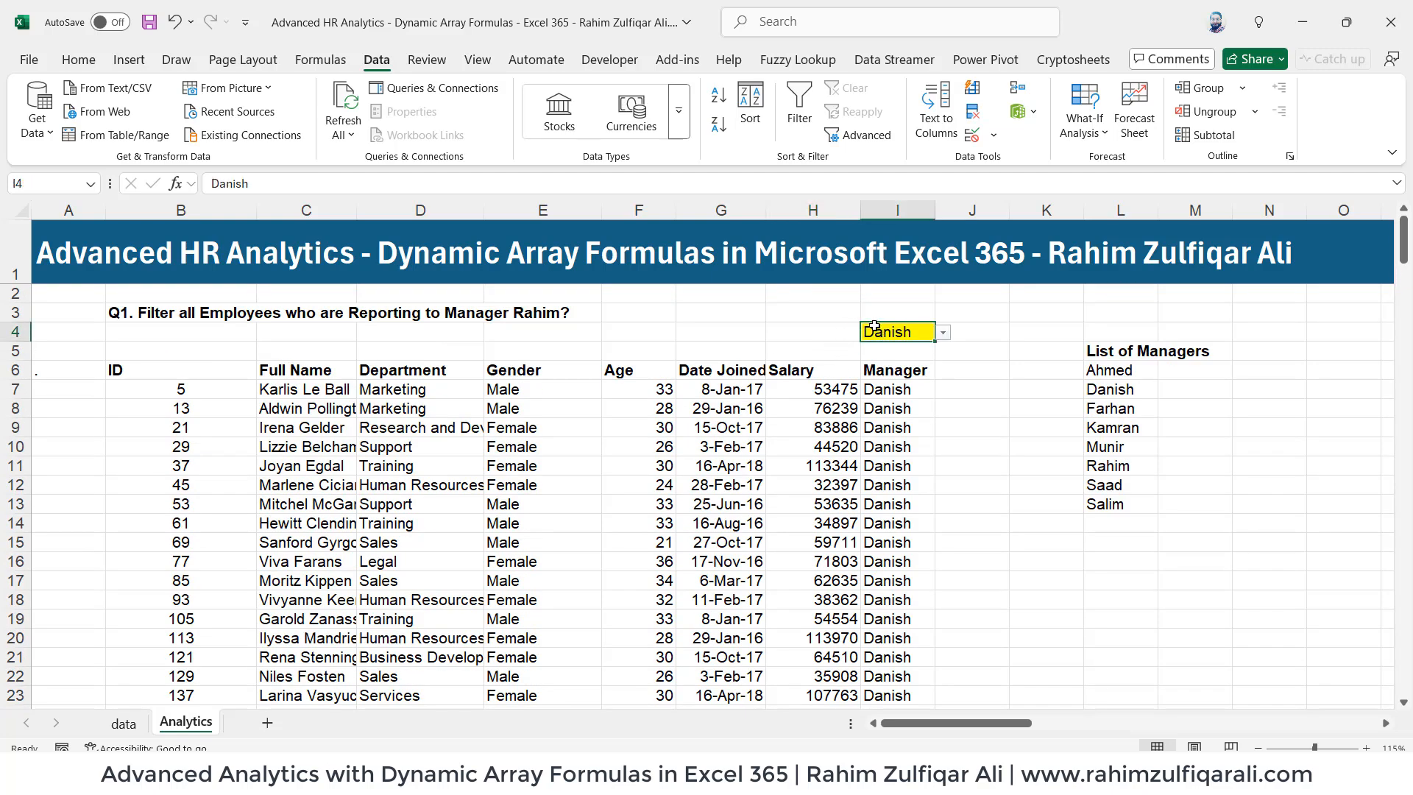
pyautogui.hotkey('ctrl', 'c')
pyautogui.scroll(-4, 845, 445)
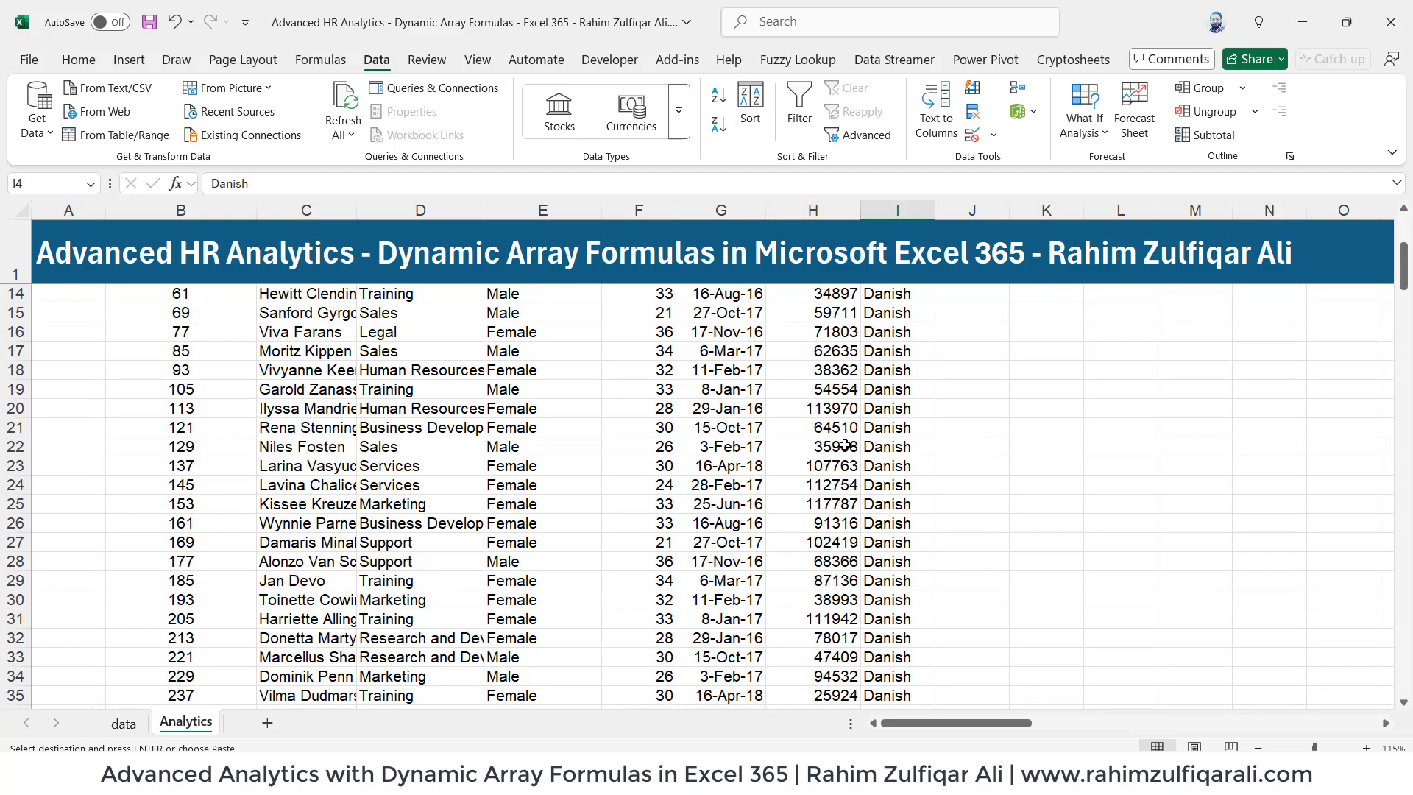
pyautogui.scroll(-7, 845, 445)
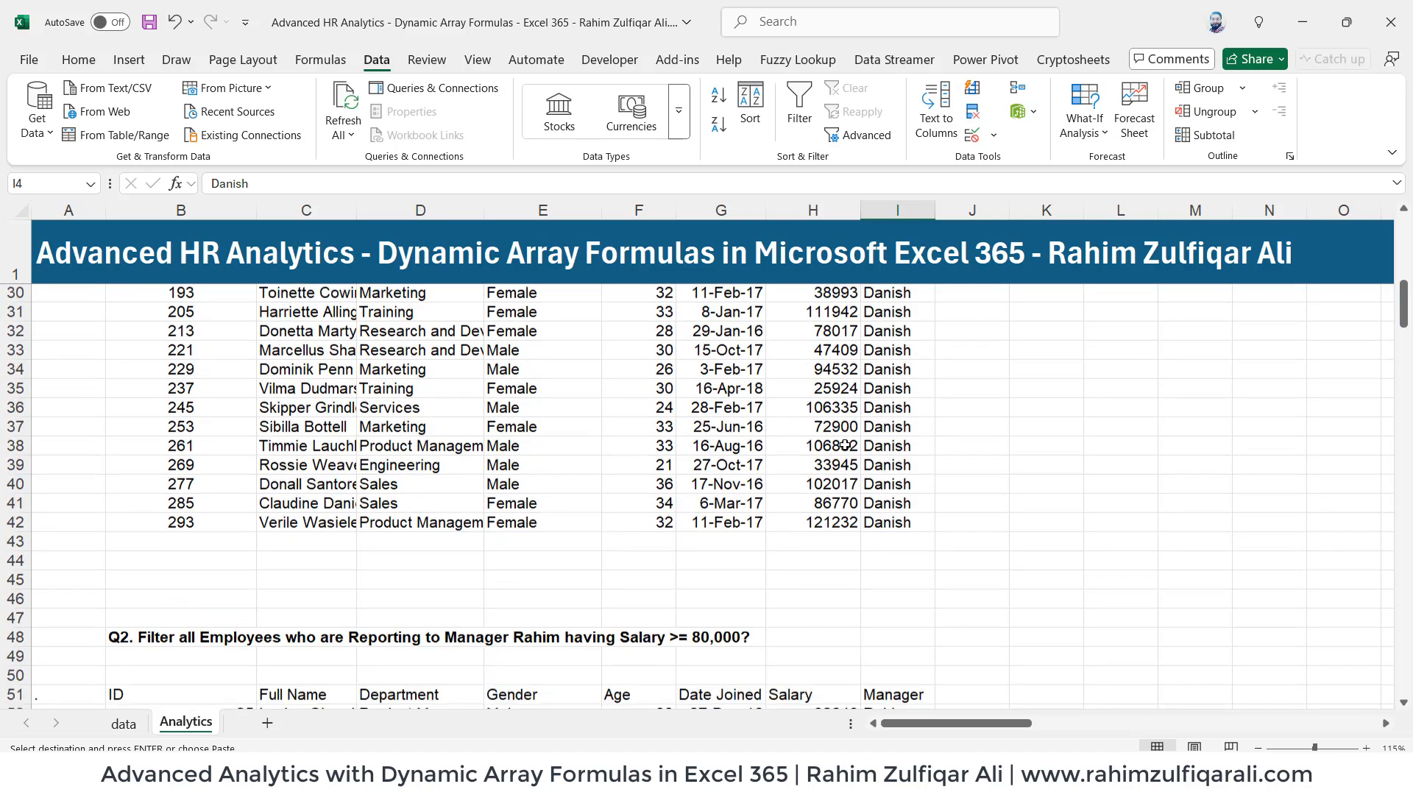
pyautogui.scroll(-1, 844, 444)
pyautogui.click(895, 499)
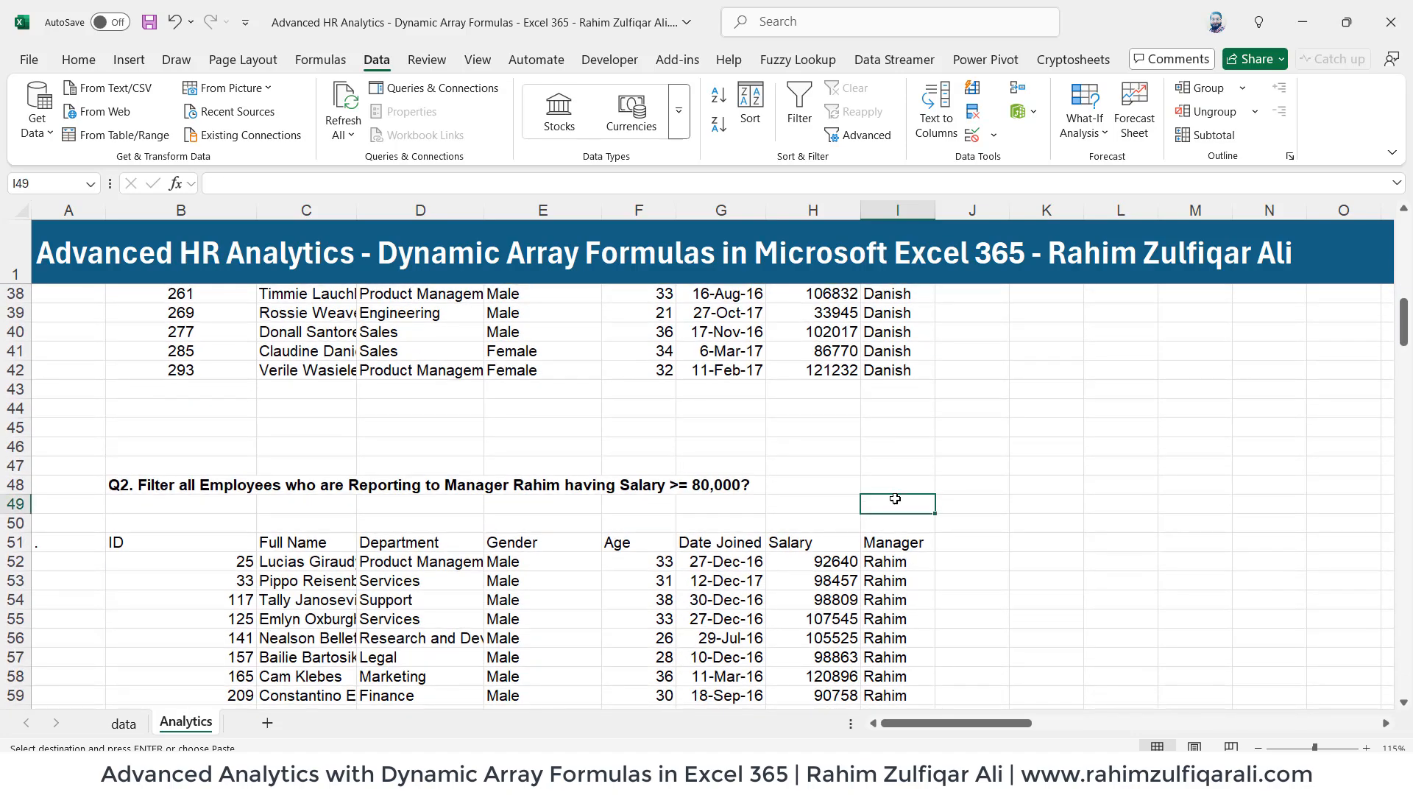
pyautogui.hotkey('ctrl', 'v')
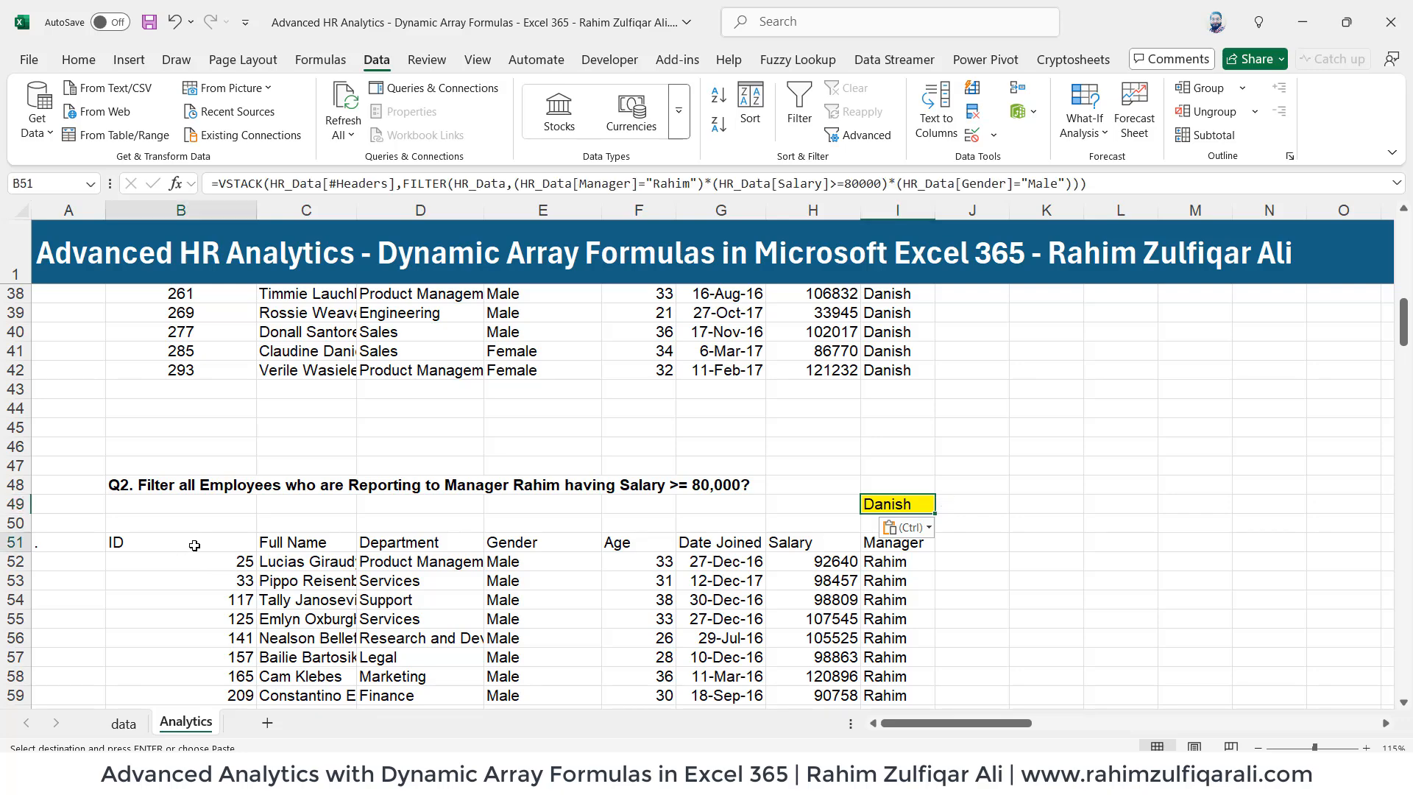
# - Replace the hard-coded manager name in the B51 formula with a reference to I49 and commit it
pyautogui.doubleClick(190, 542)
pyautogui.moveTo(601, 540); pyautogui.dragTo(653, 535)
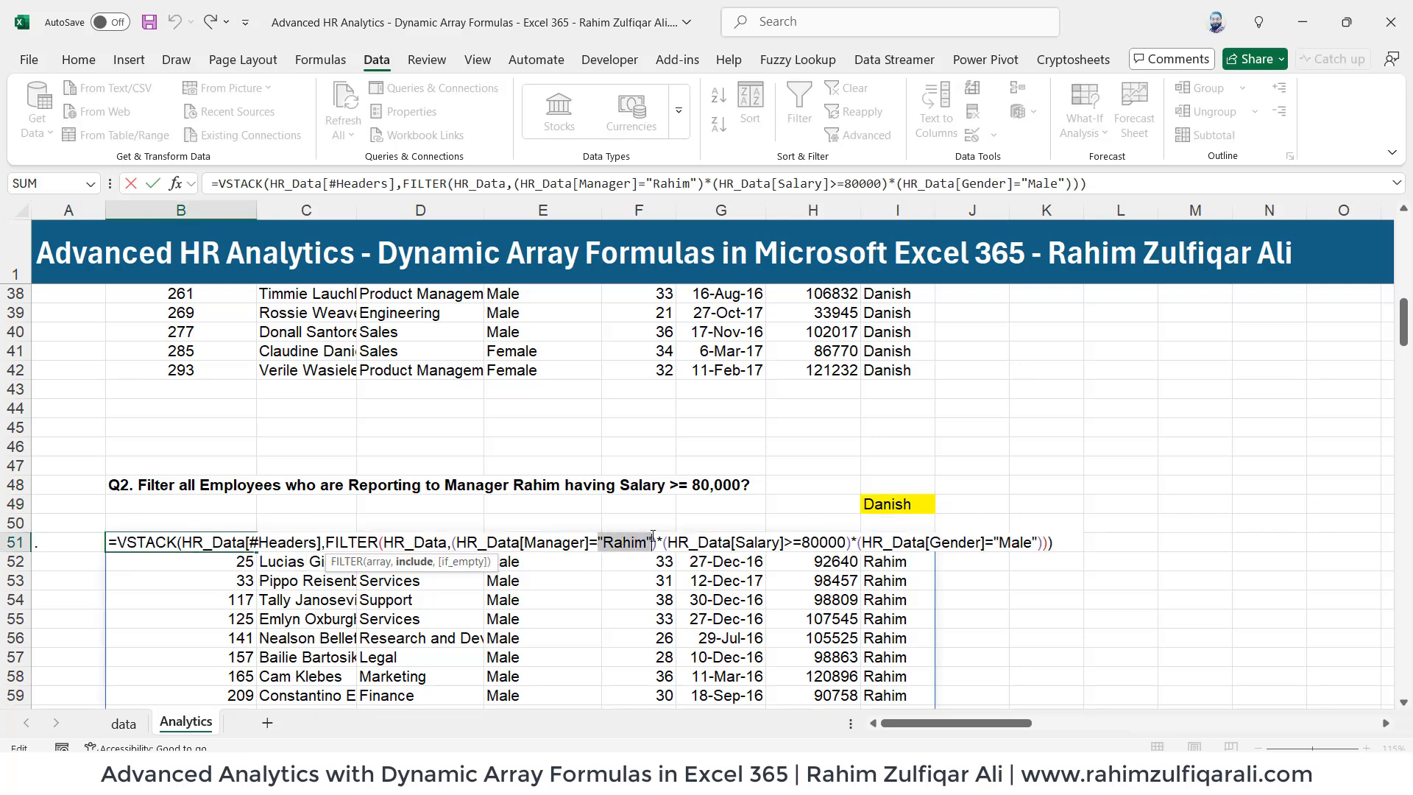
pyautogui.press('BackSpace')
pyautogui.click(871, 505)
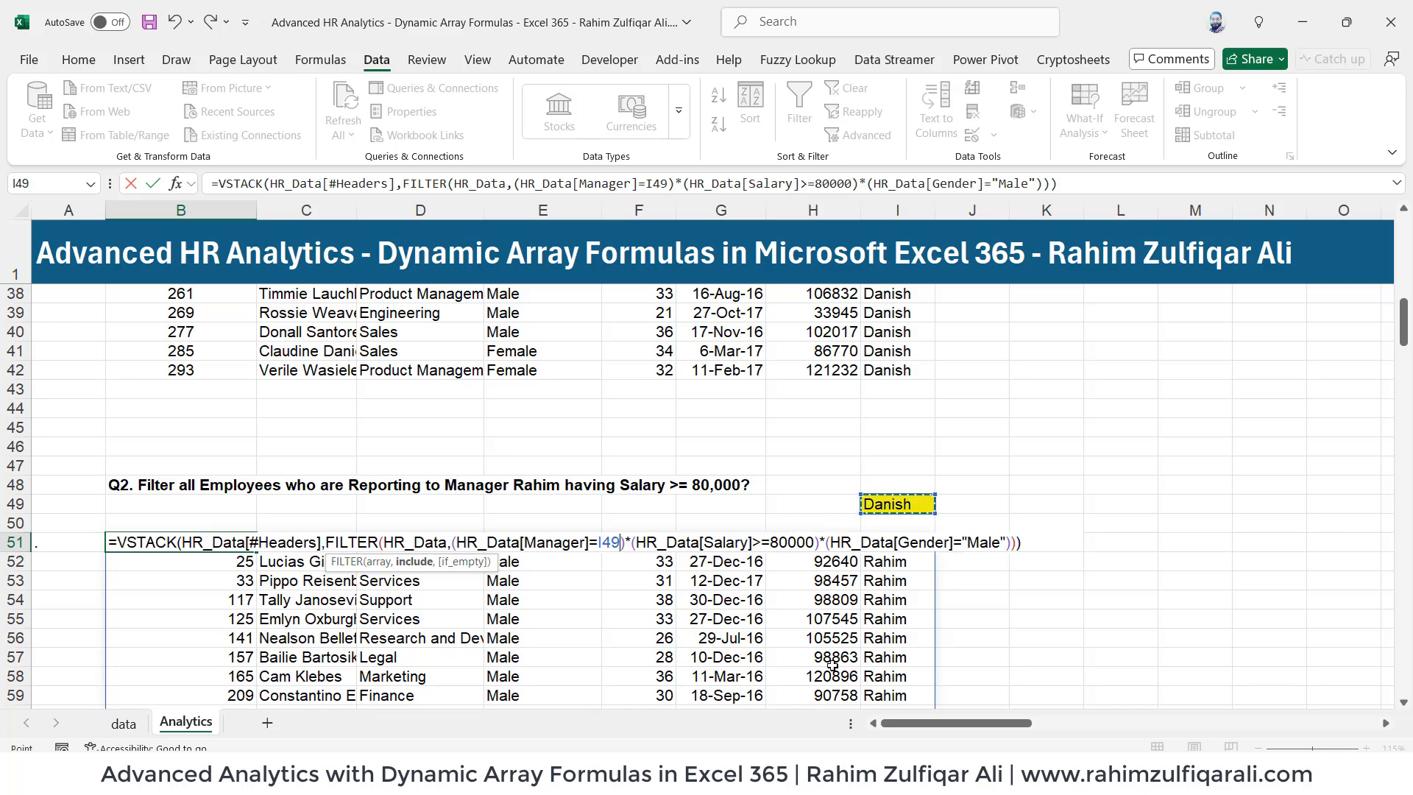
pyautogui.press('Return')
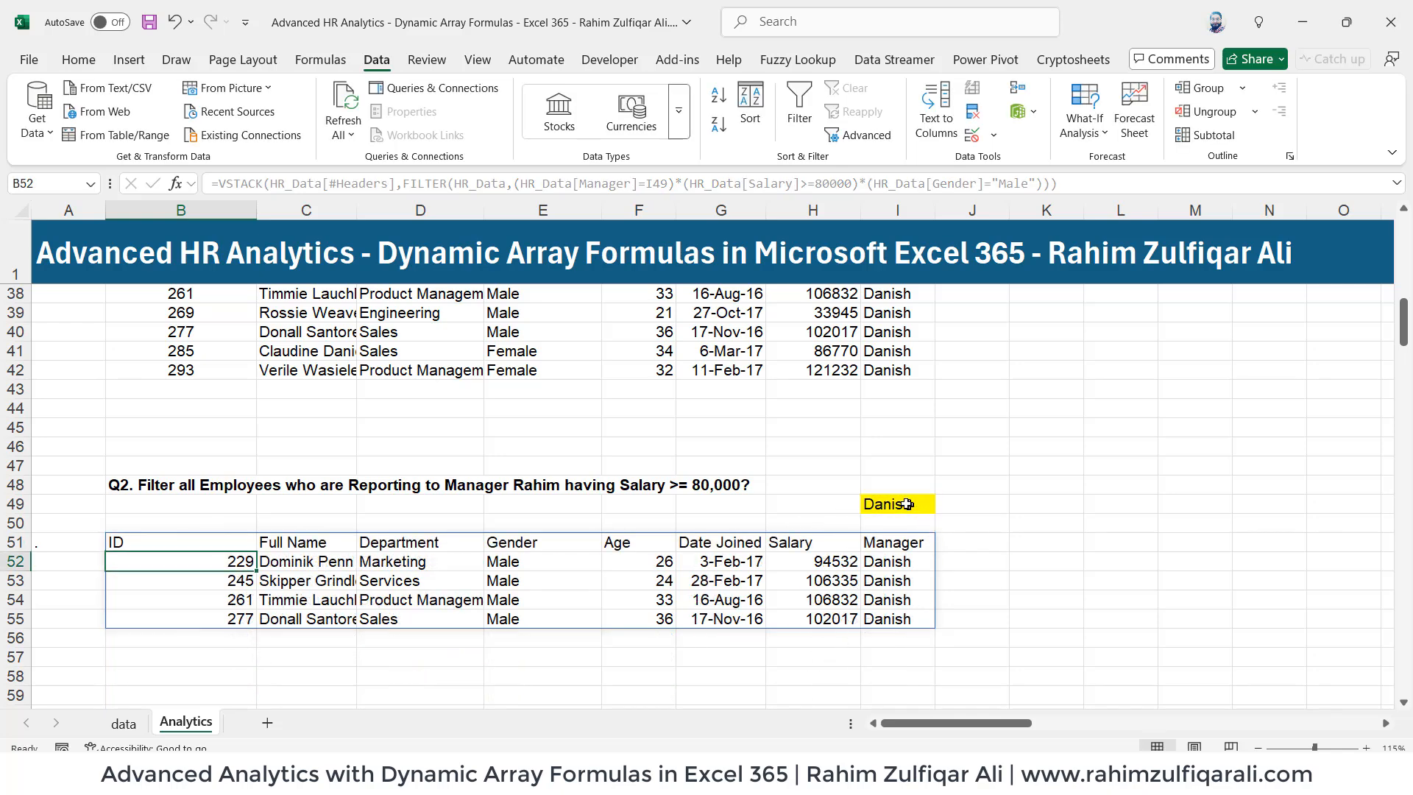
# - Check the Manager, Salary and Gender columns of the Q2 results against the manager selected in I49 and the other criteria
pyautogui.moveTo(901, 563); pyautogui.dragTo(902, 618)
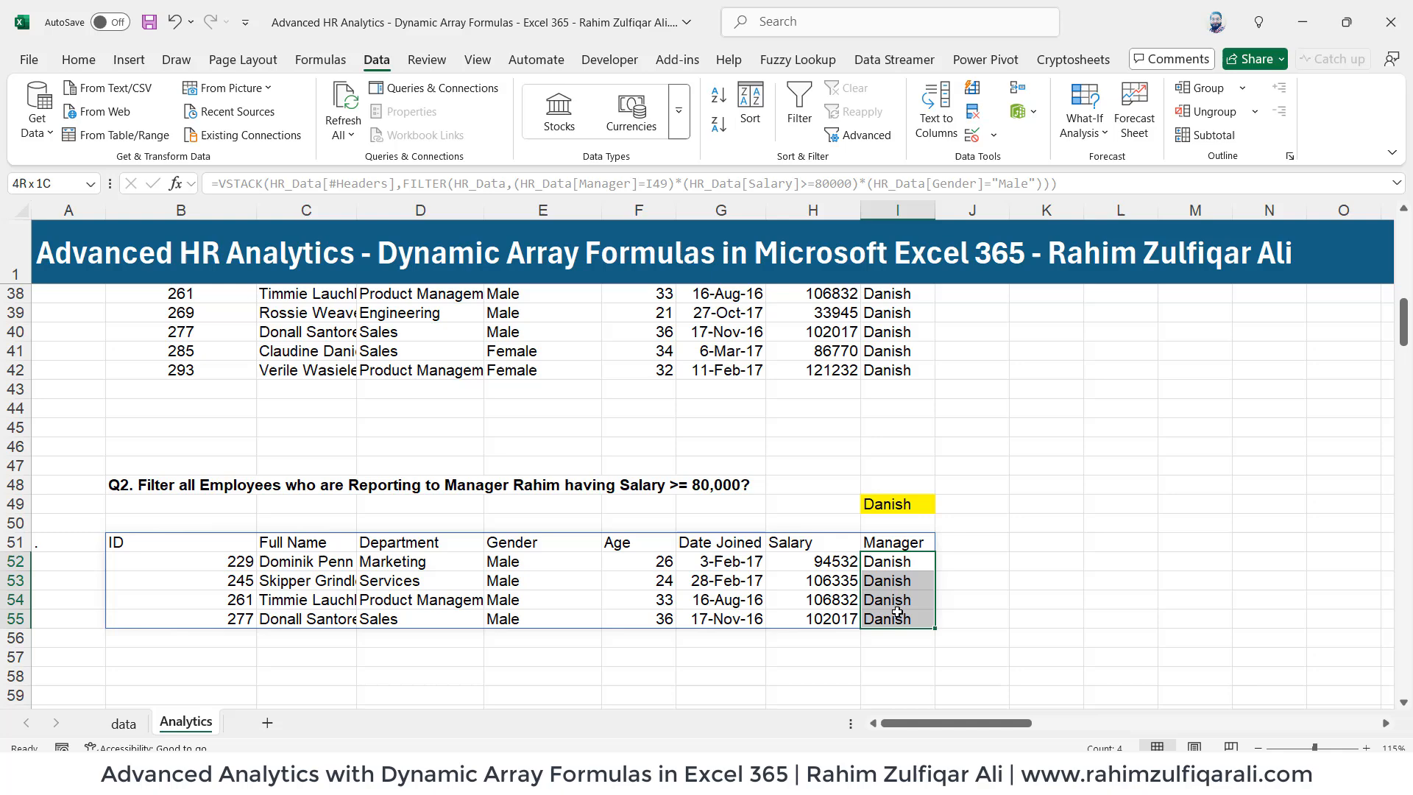
pyautogui.click(899, 504)
pyautogui.moveTo(829, 563); pyautogui.dragTo(837, 621)
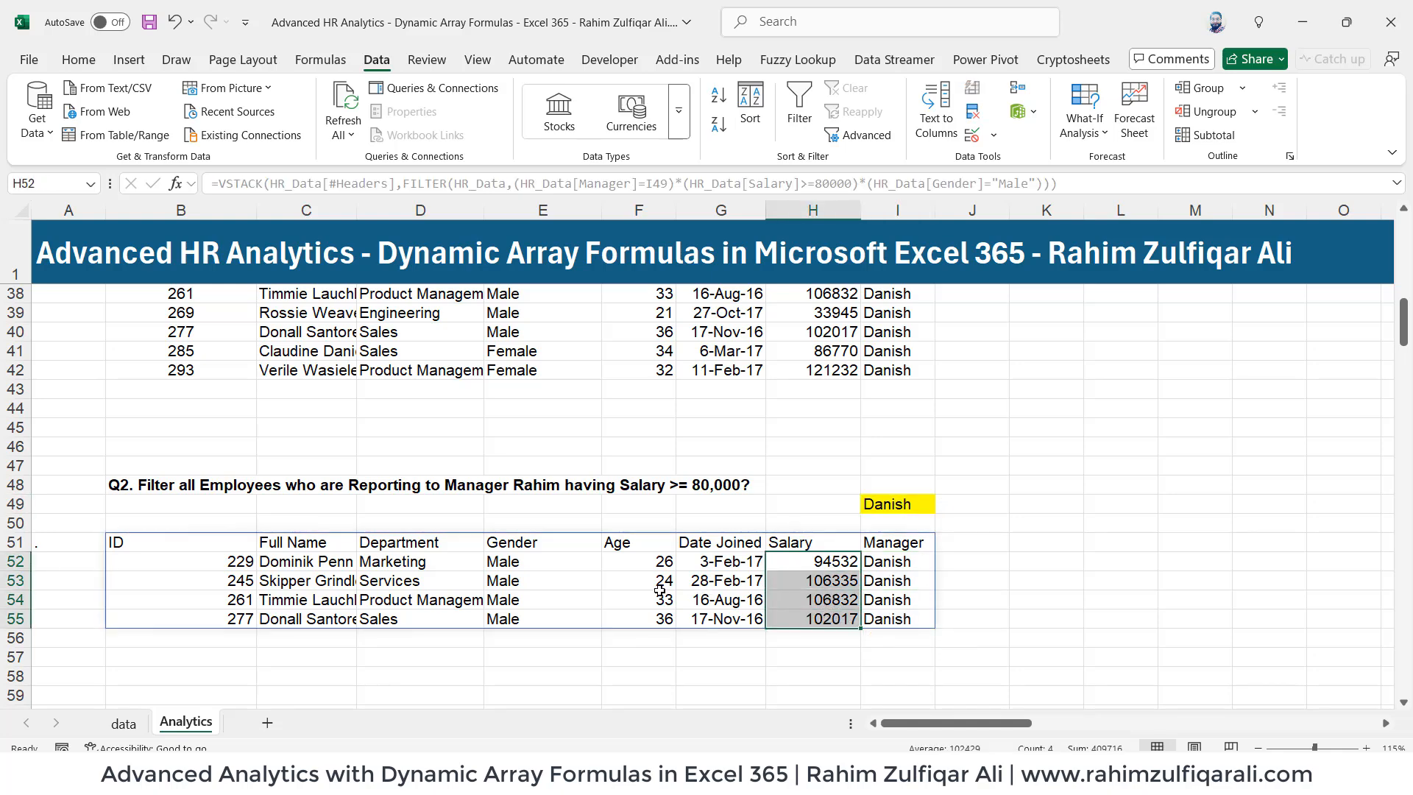
pyautogui.moveTo(553, 561); pyautogui.dragTo(554, 618)
# - Switch the manager in I49 to the fourth and then the fifth name in the manager list to refilter the results
pyautogui.click(924, 504)
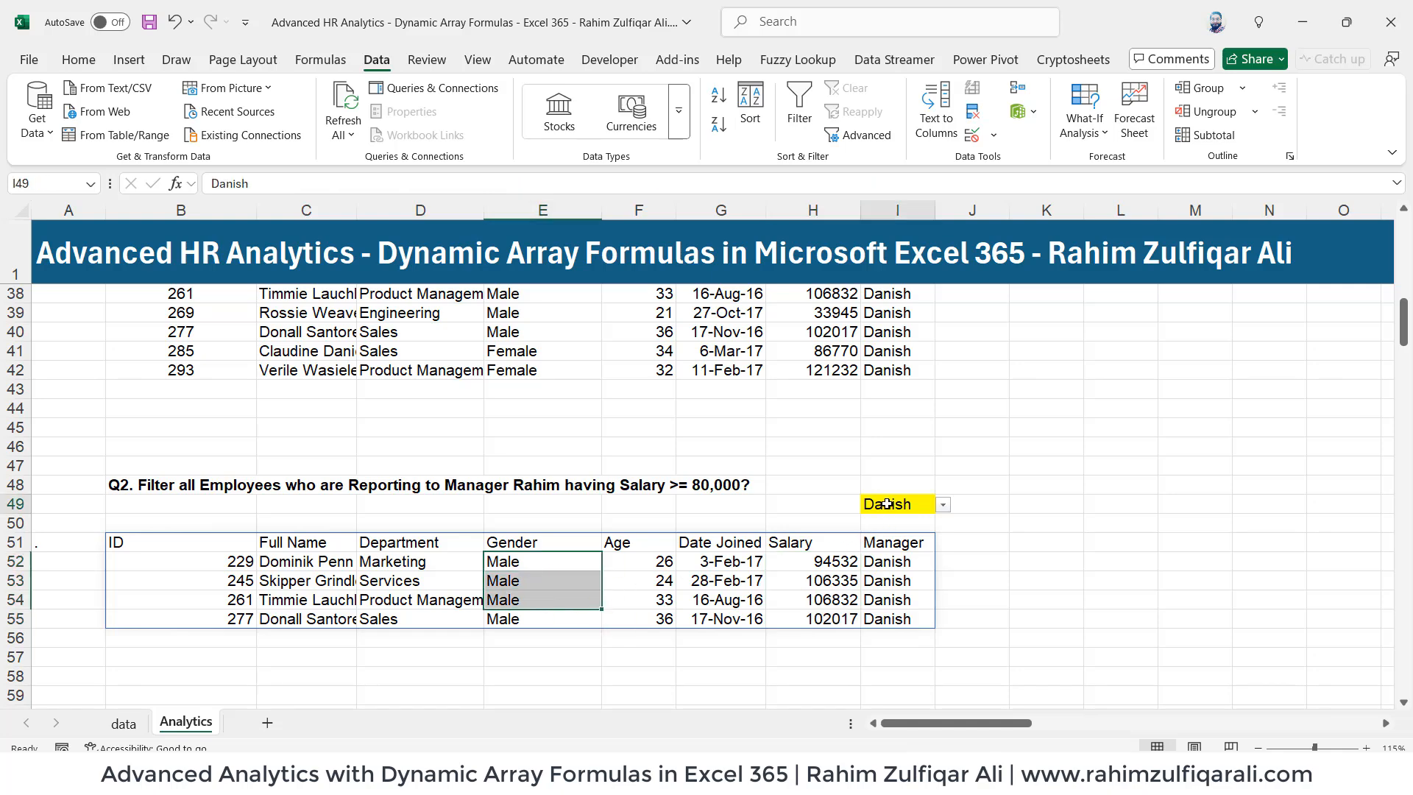
pyautogui.click(943, 505)
pyautogui.click(899, 581)
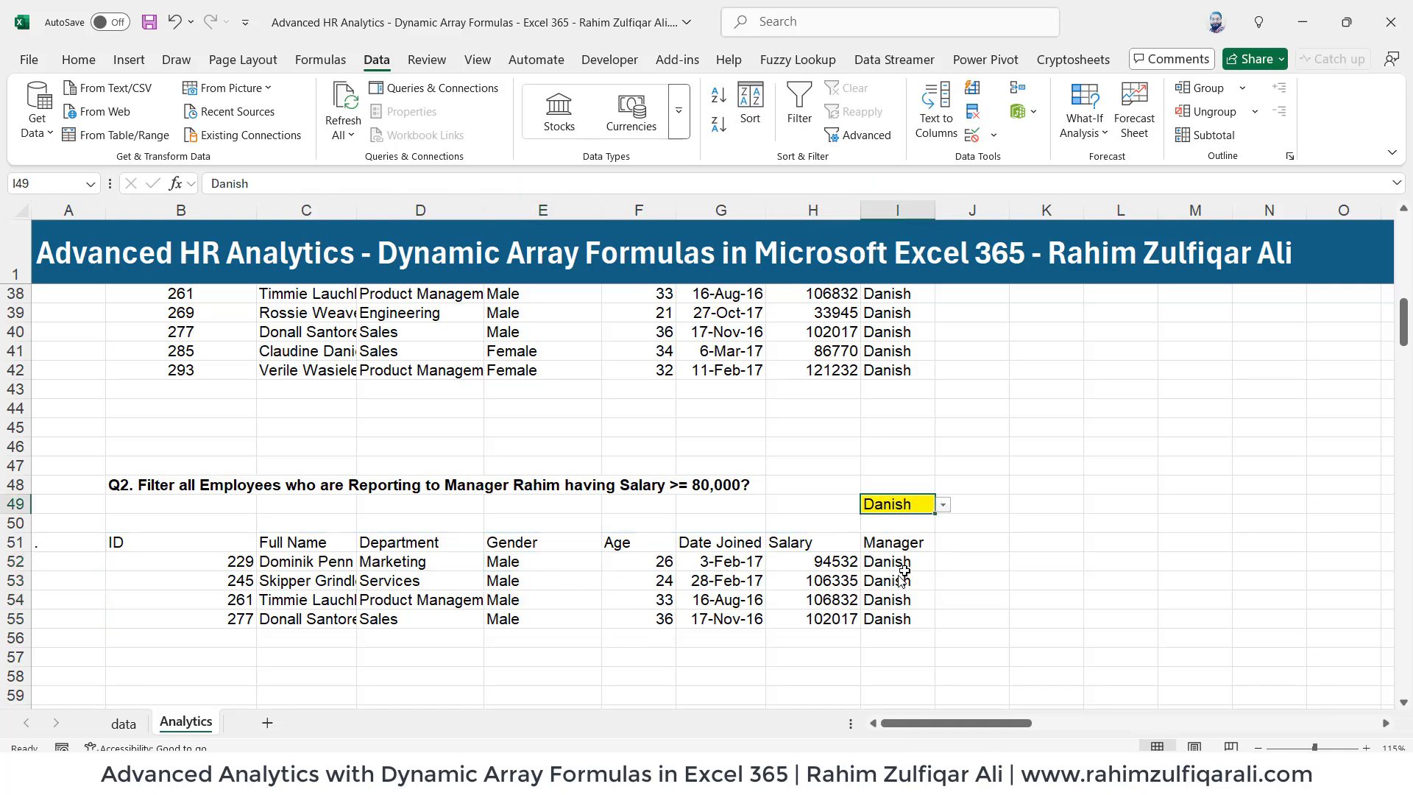
pyautogui.click(943, 505)
pyautogui.click(901, 592)
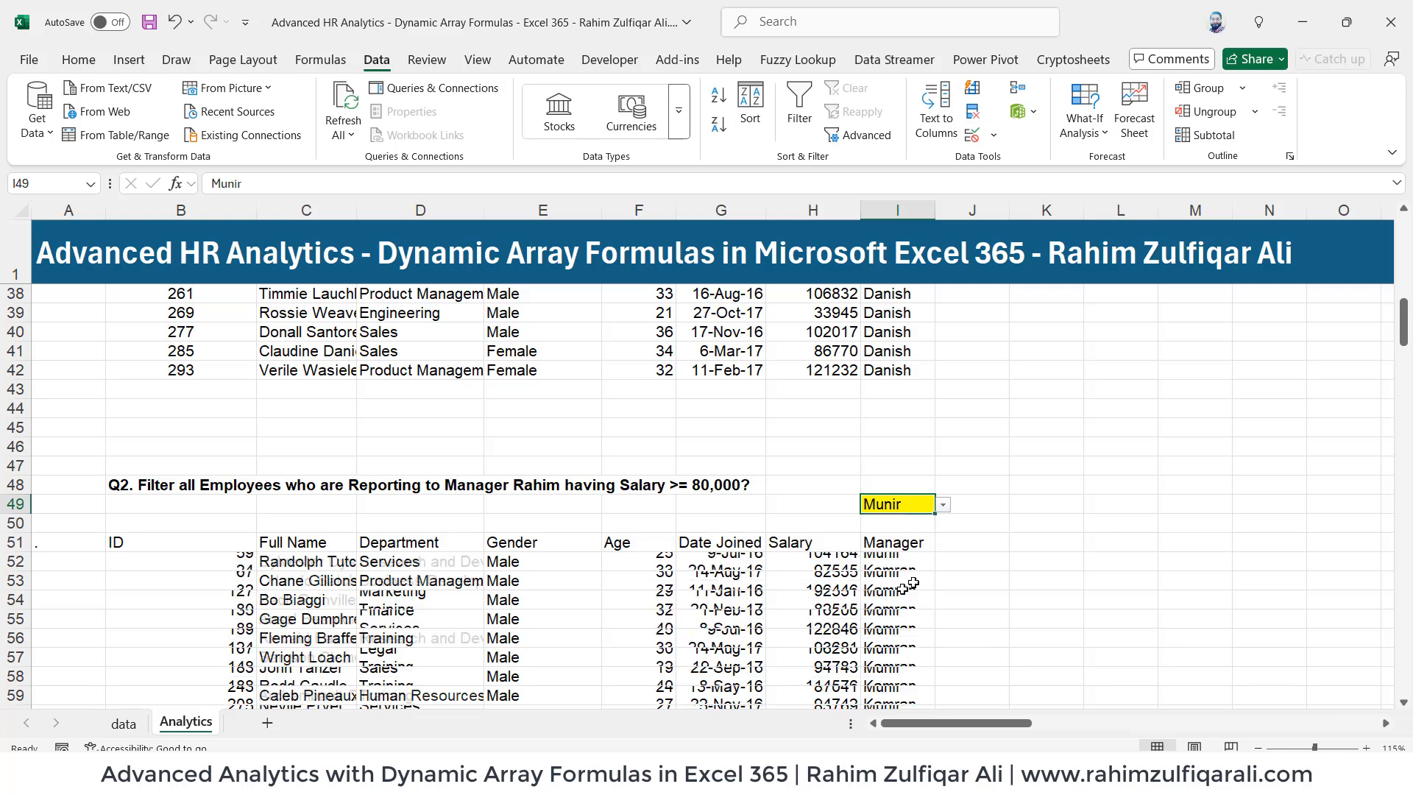
# - Set the manager in I49 to the sixth name in the list and open the B51 formula for review
pyautogui.click(943, 505)
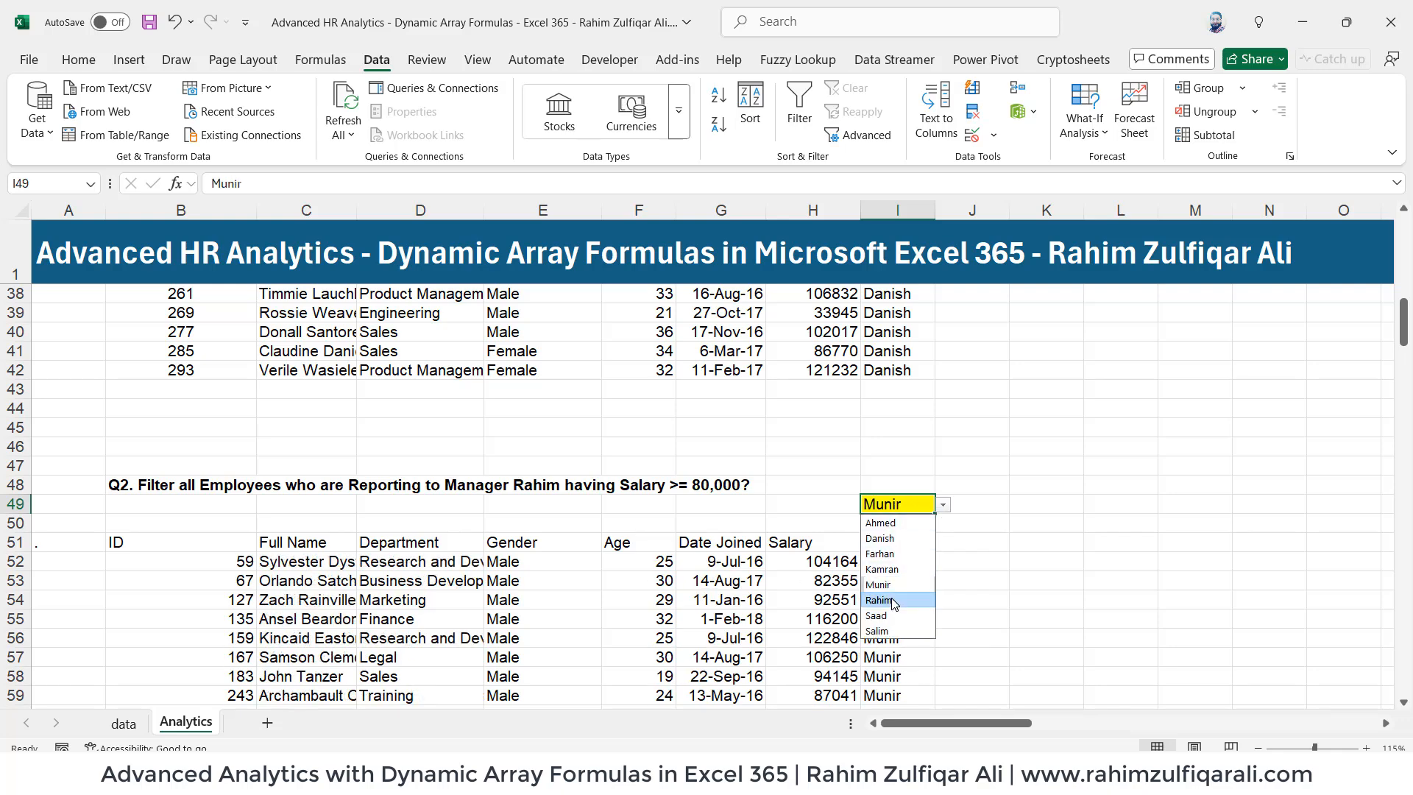
pyautogui.click(893, 601)
pyautogui.doubleClick(203, 542)
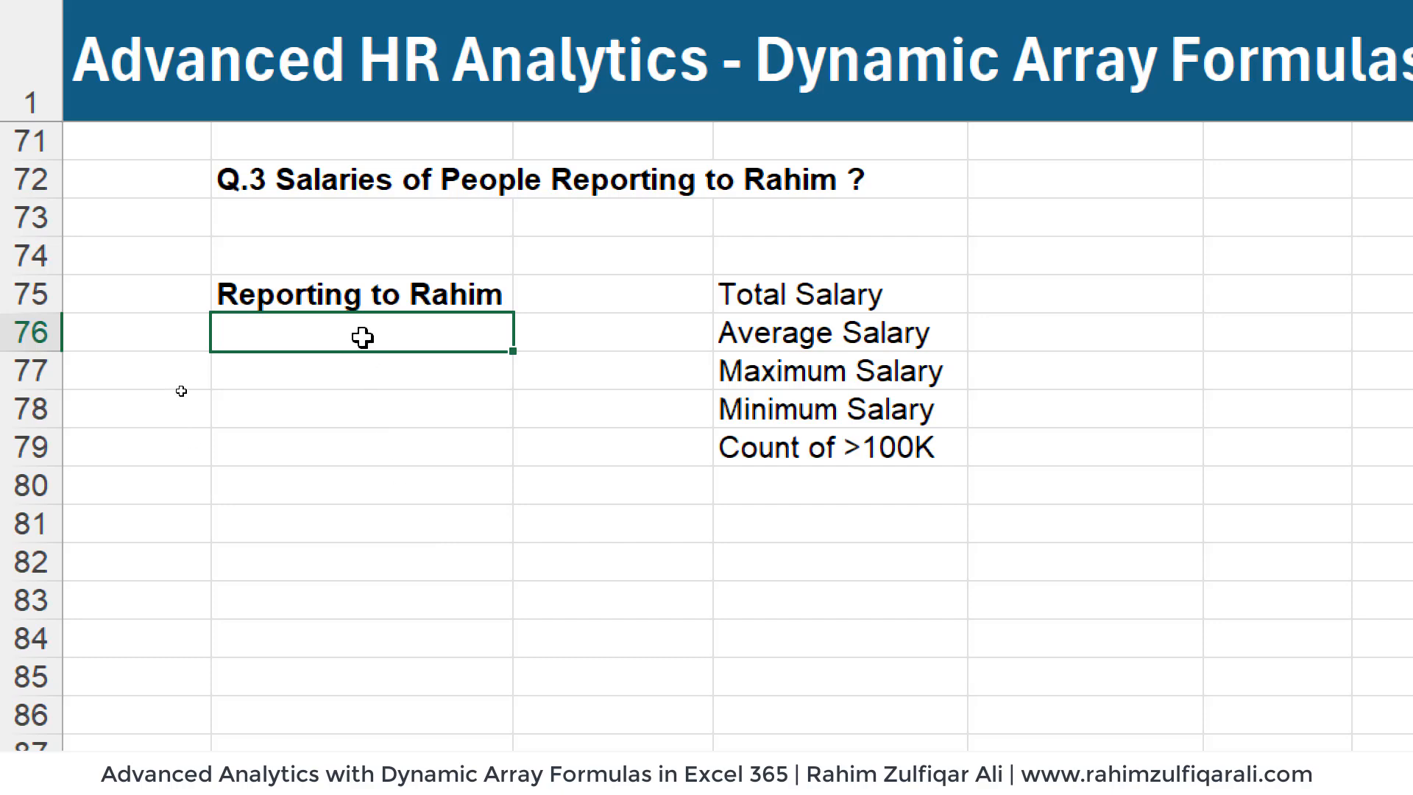
# - Examine the Q.3 layout, covering the area for direct reports' salaries and the summary labels from Total Salary to Count of >100K, ending on B76
pyautogui.moveTo(364, 335)
pyautogui.mouseDown()
pyautogui.moveTo(394, 728)
pyautogui.moveTo(393, 696)
pyautogui.mouseUp()
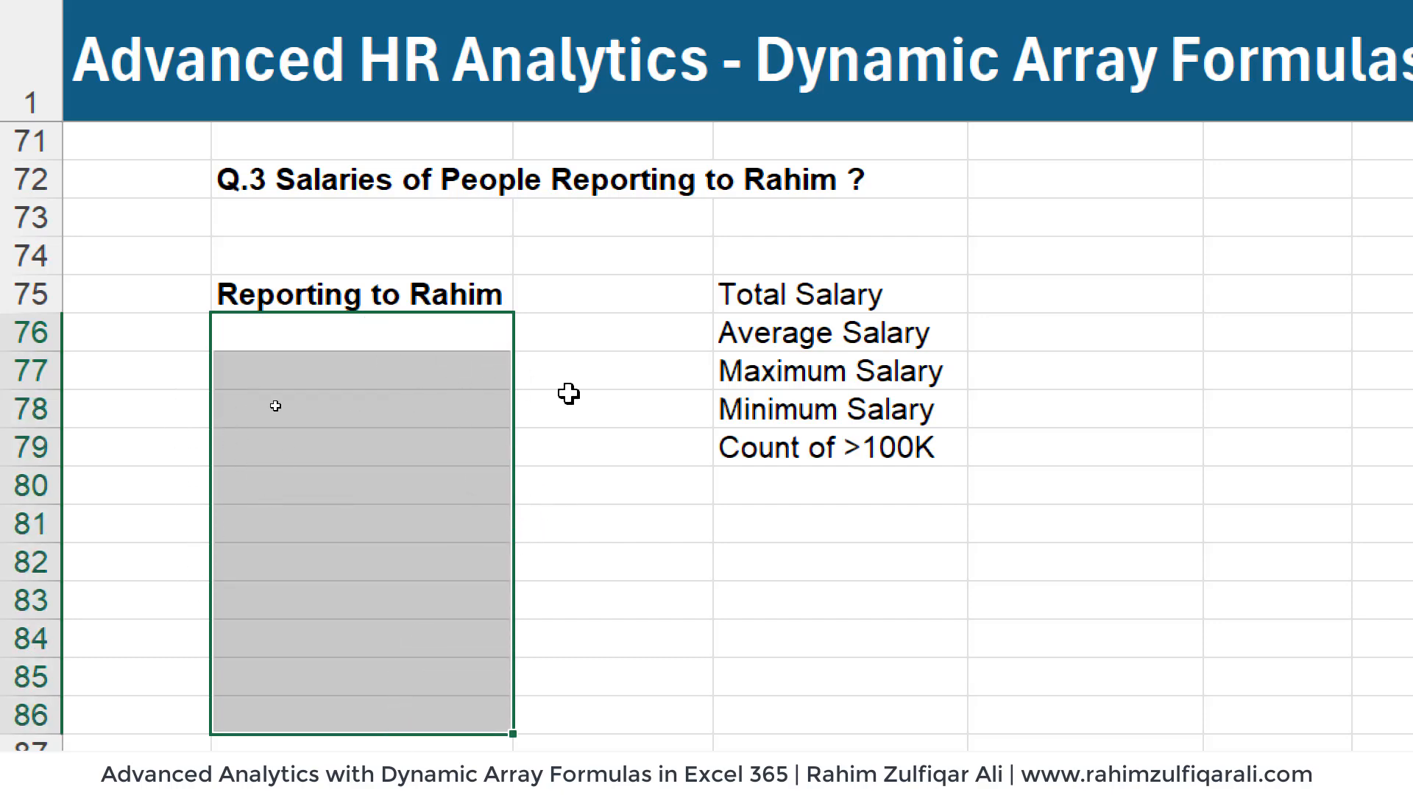
pyautogui.click(449, 293)
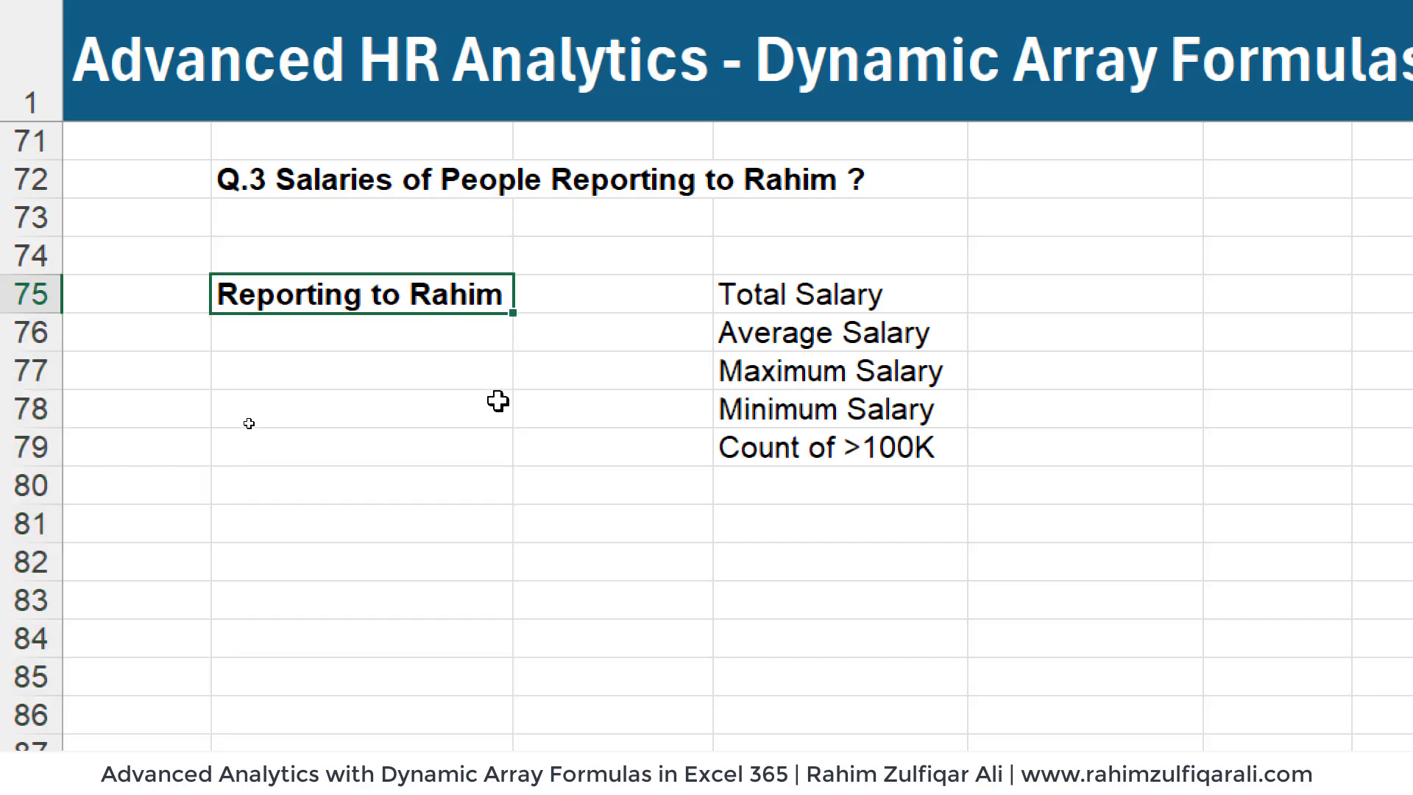
pyautogui.moveTo(836, 287); pyautogui.dragTo(831, 447)
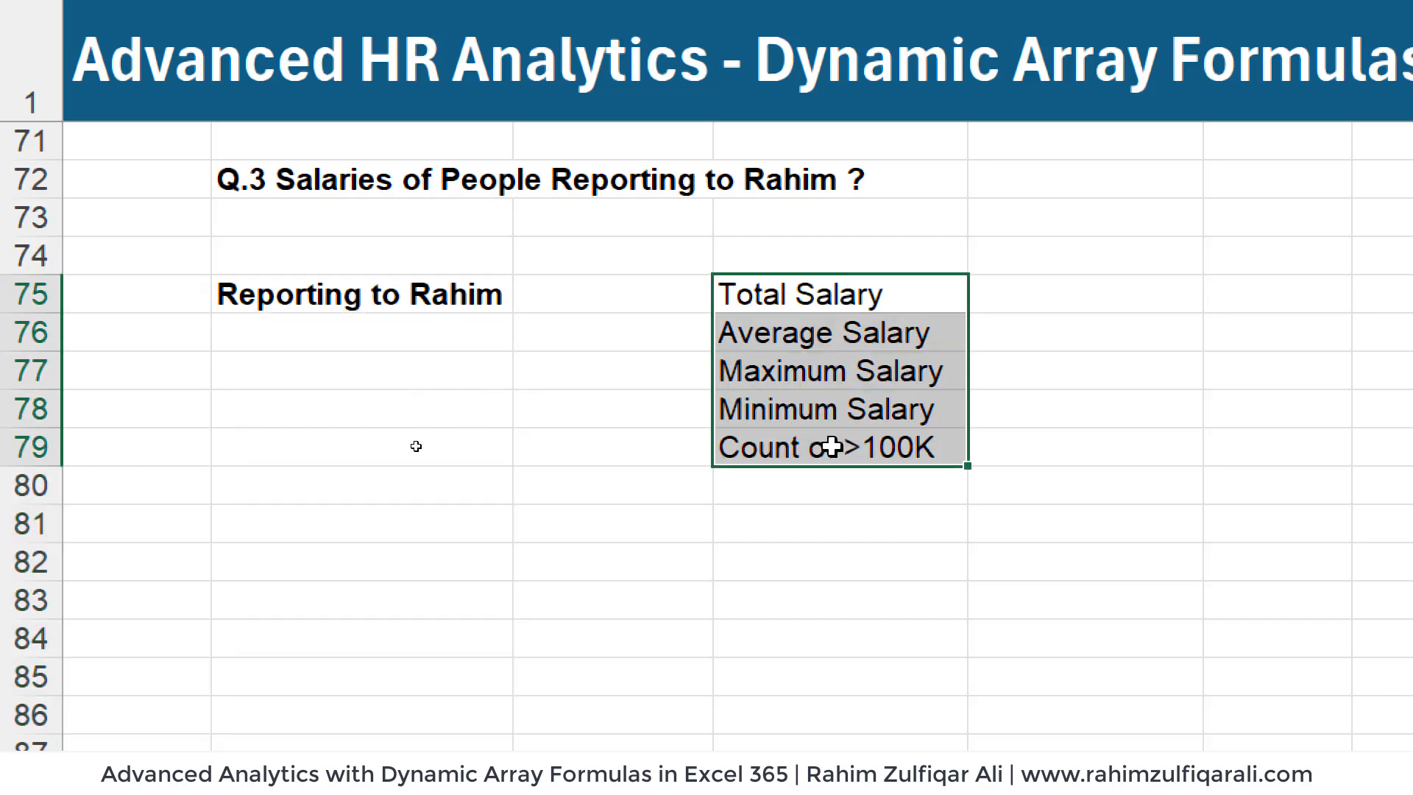
pyautogui.click(413, 334)
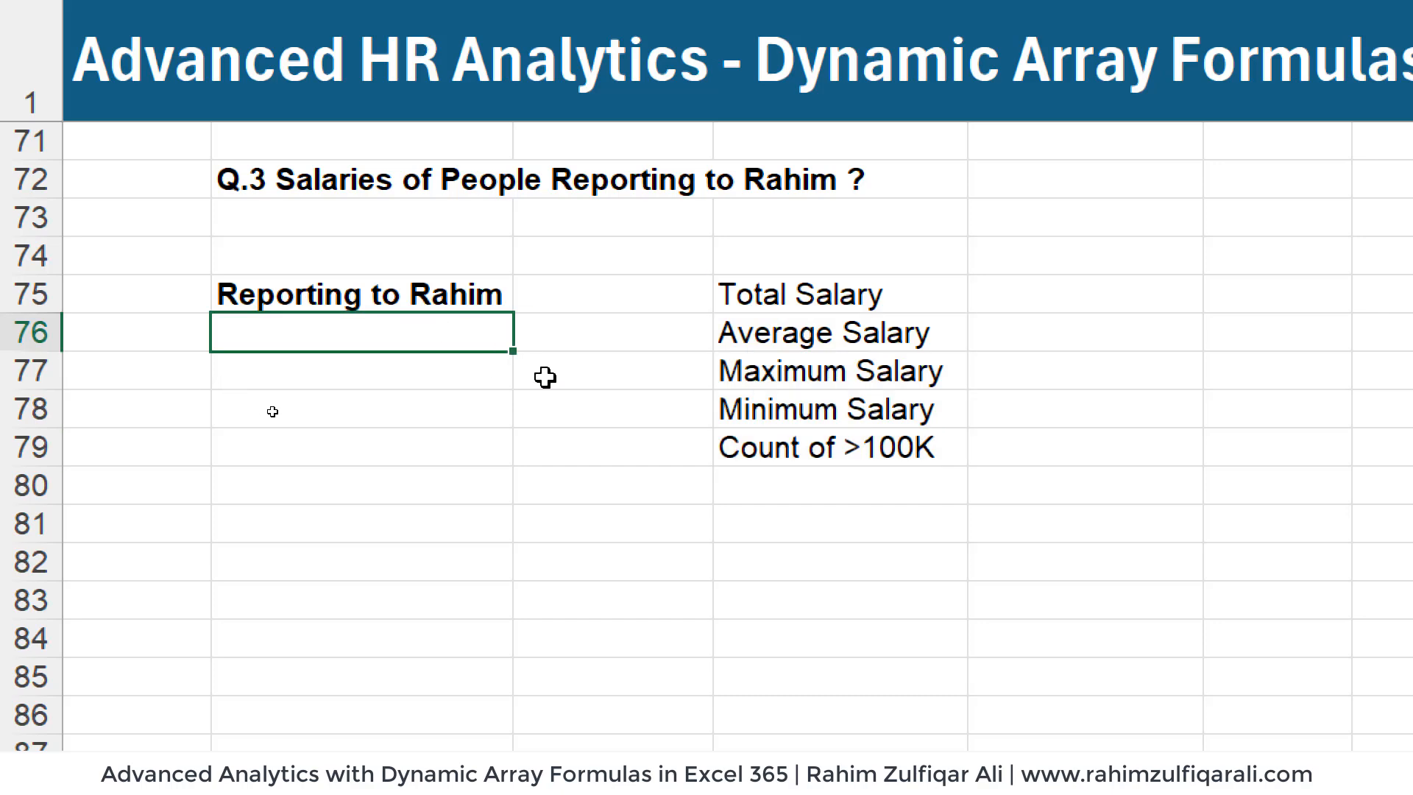
# - Start a FILTER formula in cell B76, under the Q.3 reporting heading
pyautogui.write('=')
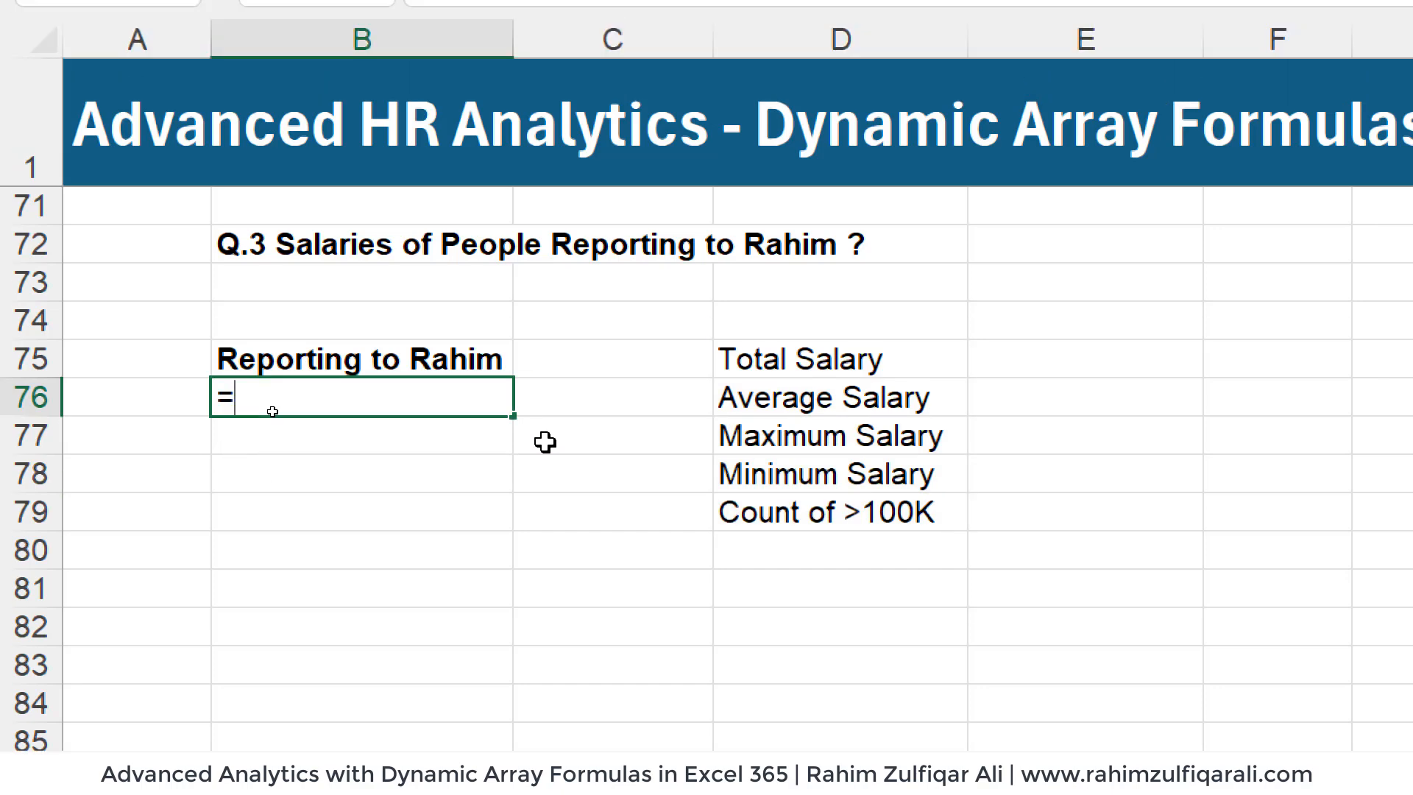
pyautogui.write('fil')
pyautogui.press('Tab')
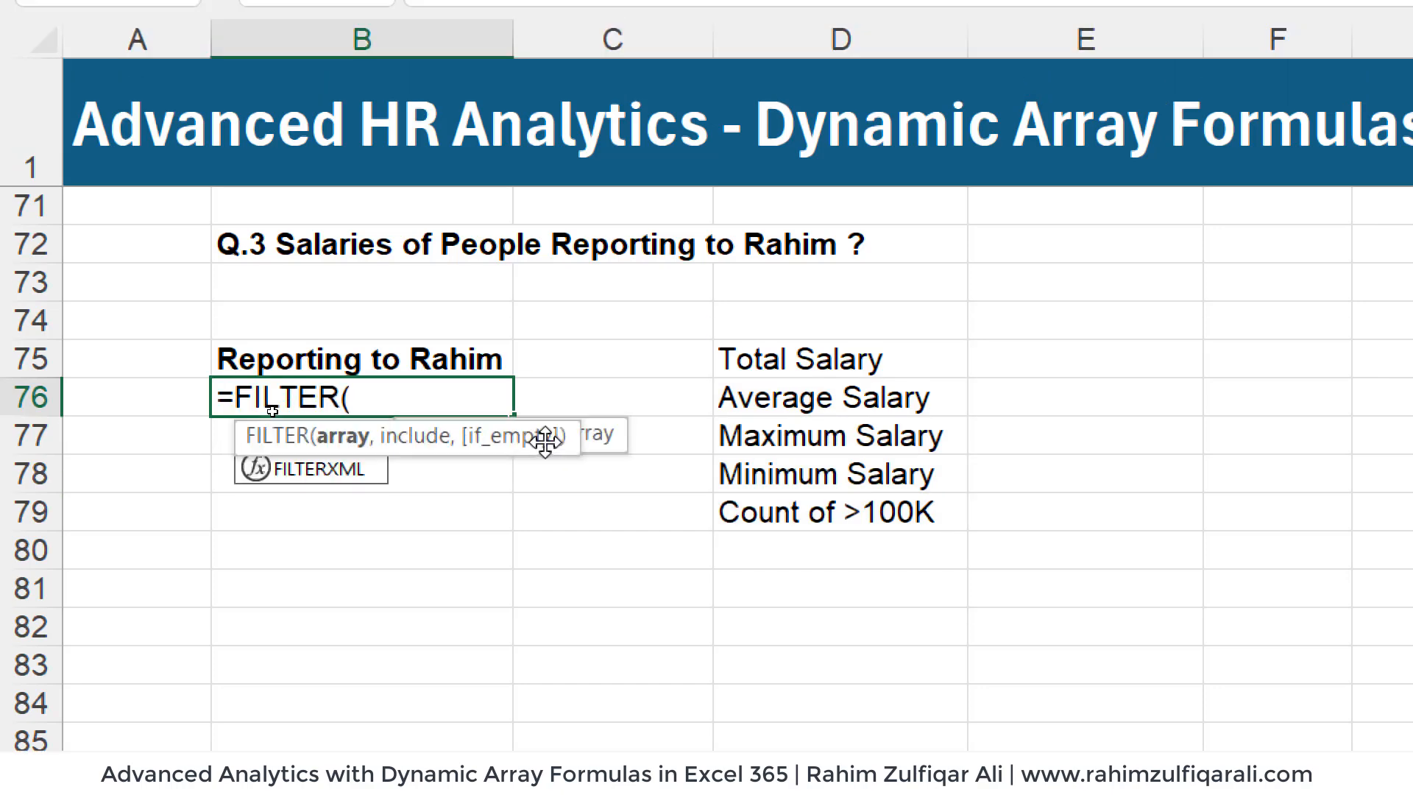
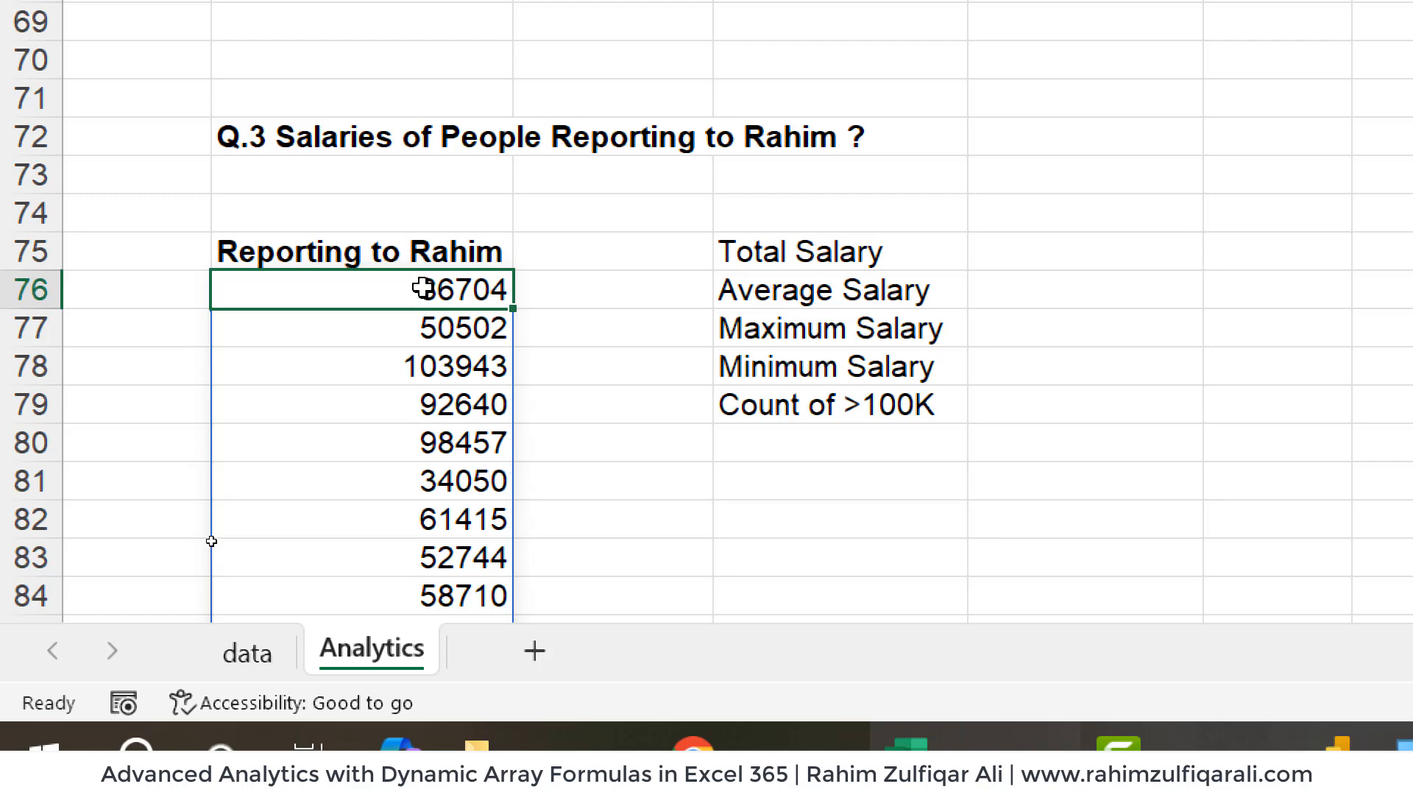
# - Inspect the salary FILTER formula in B76 without editing it, and select the empty cell B74 above the heading
pyautogui.doubleClick(431, 289)
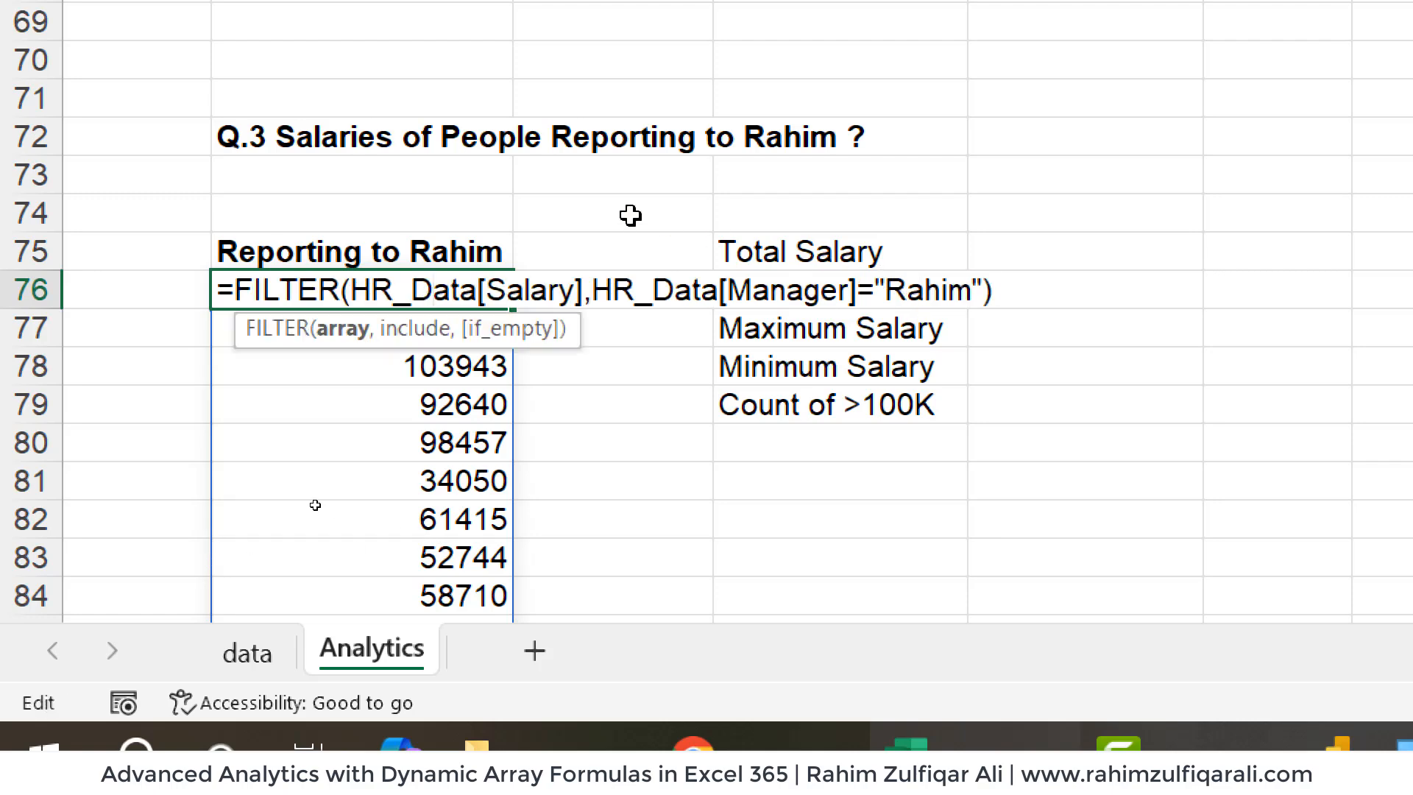
pyautogui.press('Escape')
pyautogui.click(444, 213)
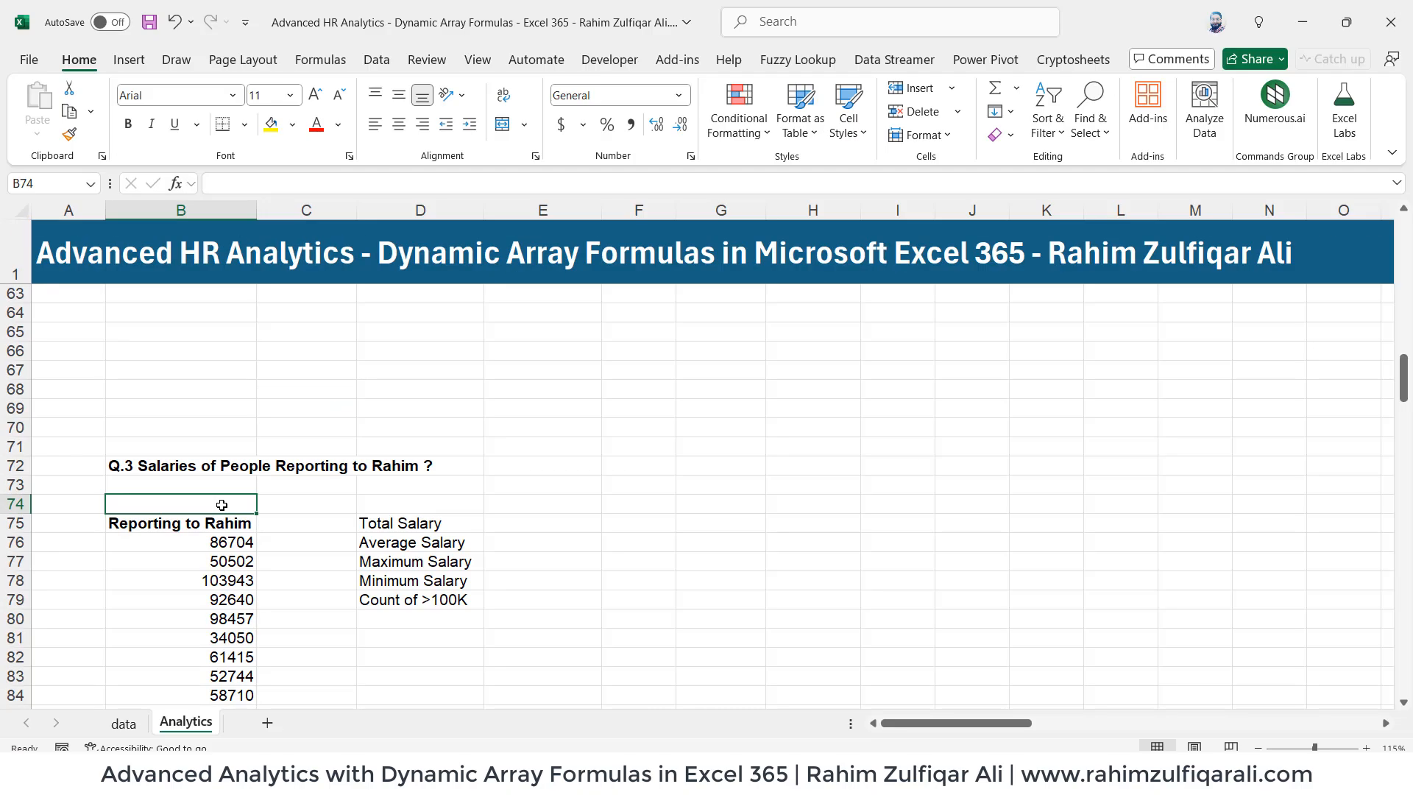
# - Copy the yellow manager selector cell I49 from the Q2 section
pyautogui.hotkey('ctrl', 'Up')
pyautogui.hotkey('ctrl', 'Up')
pyautogui.hotkey('ctrl', 'Up')
pyautogui.hotkey('ctrl', 'Up')
pyautogui.hotkey('ctrl', 'Up')
pyautogui.press('Down')
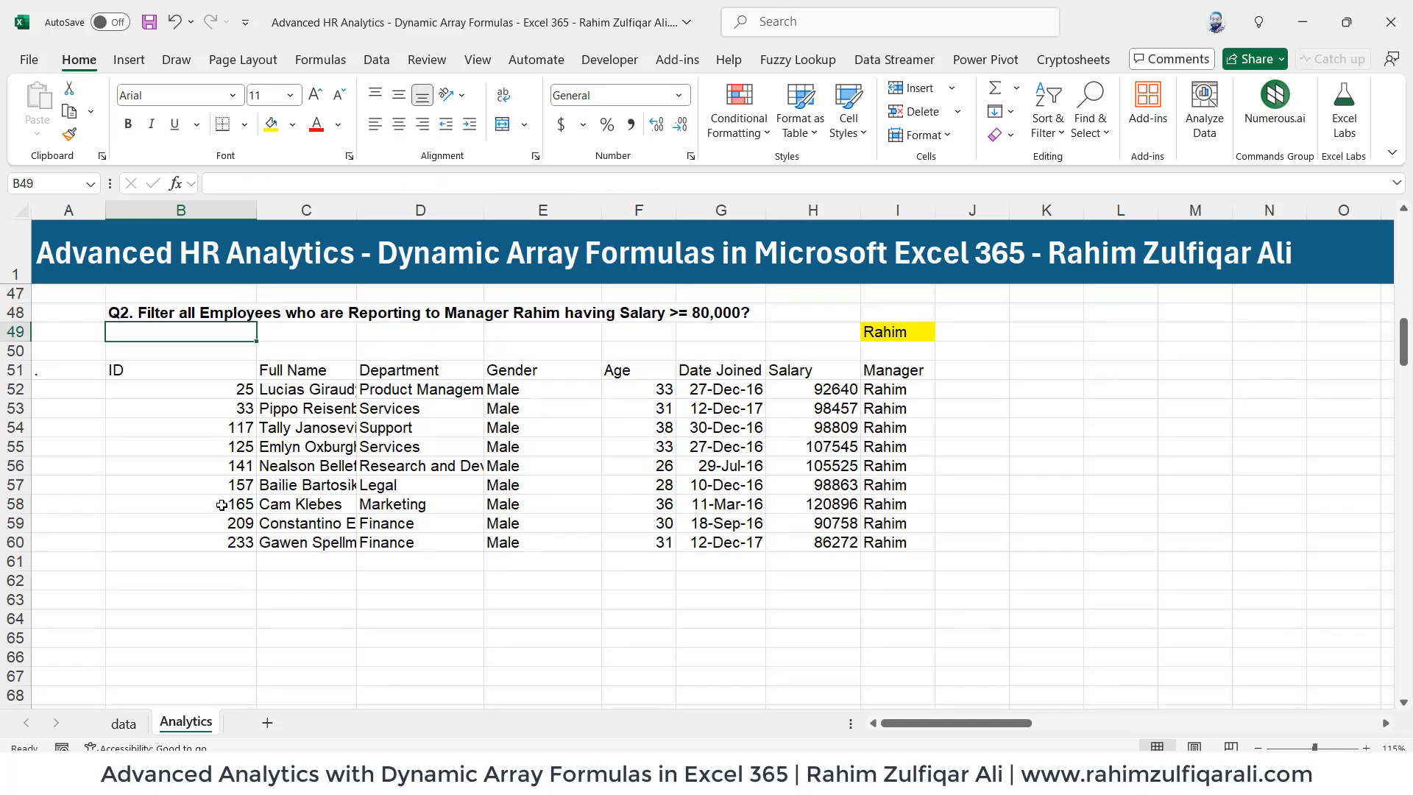
pyautogui.press('Right')
pyautogui.press('Right')
pyautogui.press('Right')
pyautogui.press('Right')
pyautogui.press('Right')
pyautogui.press('Right')
pyautogui.press('Right')
pyautogui.hotkey('ctrl', 'c')
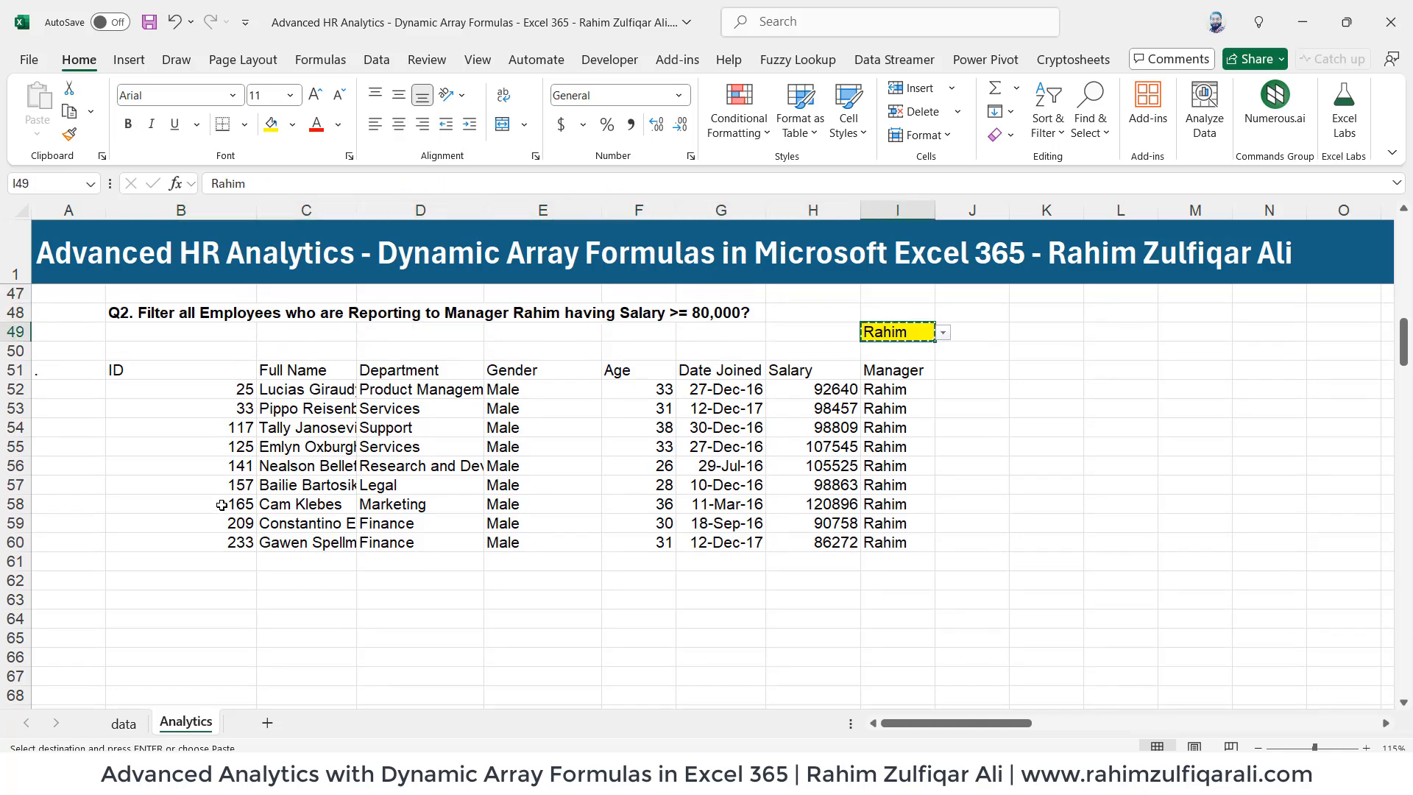
# - Paste the copied manager selector into B74, directly above the Q.3 reporting heading
pyautogui.press('Down')
pyautogui.press('Down')
pyautogui.press('Down')
pyautogui.press('Down')
pyautogui.press('Down')
pyautogui.press('Down')
pyautogui.press('Down')
pyautogui.press('Down')
pyautogui.press('Down')
pyautogui.press('Down')
pyautogui.press('Down')
pyautogui.press('Down')
pyautogui.press('Down')
pyautogui.press('Down')
pyautogui.press('Down')
pyautogui.press('Down')
pyautogui.press('Down')
pyautogui.press('Down')
pyautogui.press('Down')
pyautogui.press('Down')
pyautogui.press('Down')
pyautogui.press('Down')
pyautogui.press('Down')
pyautogui.press('Down')
pyautogui.press('Down')
pyautogui.press('Down')
pyautogui.press('Down')
pyautogui.press('Down')
pyautogui.press('Down')
pyautogui.press('Down')
pyautogui.press('Left')
pyautogui.press('Left')
pyautogui.press('Left')
pyautogui.press('Left')
pyautogui.press('Left')
pyautogui.press('Left')
pyautogui.press('Left')
pyautogui.press('Left')
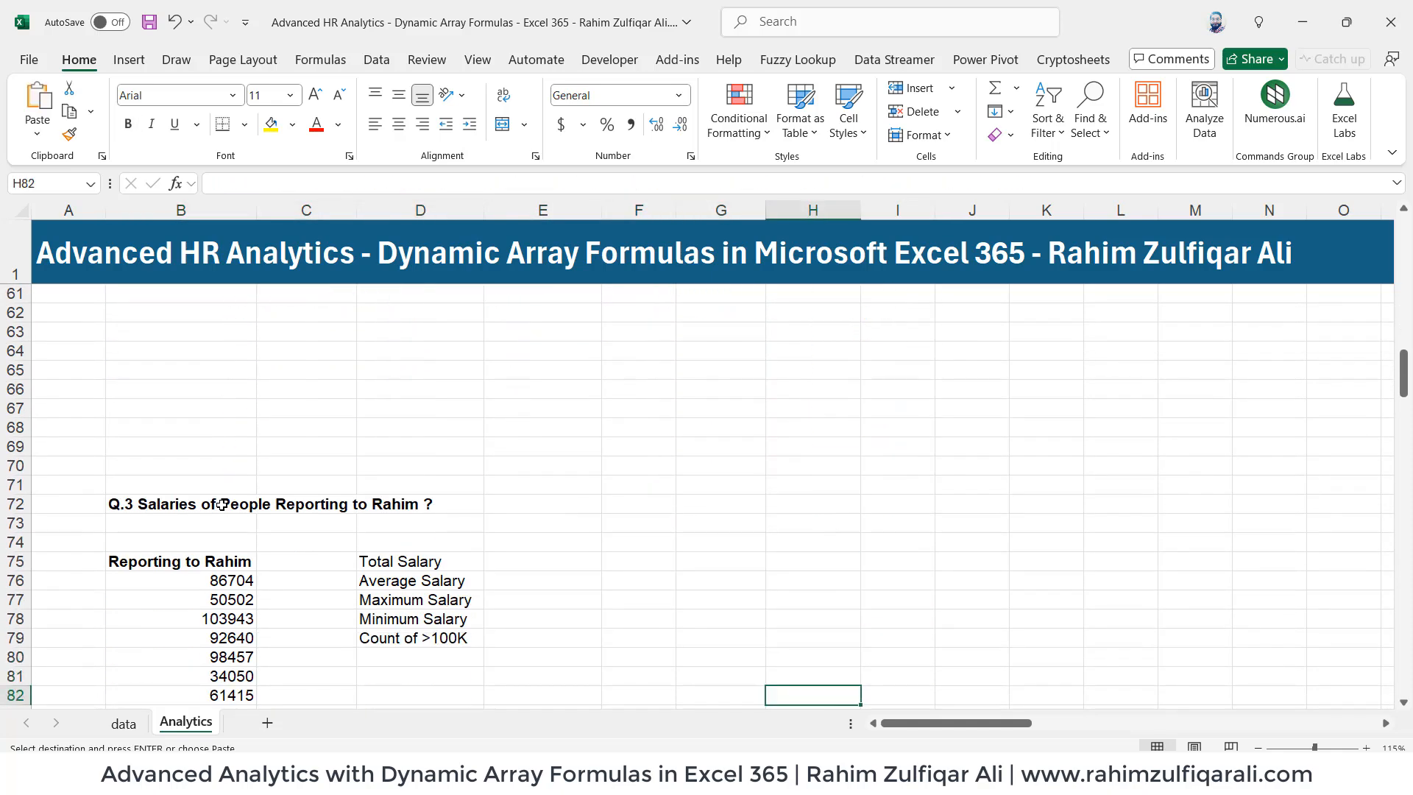
pyautogui.press('Up')
pyautogui.press('Up')
pyautogui.press('Up')
pyautogui.press('Up')
pyautogui.press('Up')
pyautogui.press('Up')
pyautogui.press('Up')
pyautogui.press('Right')
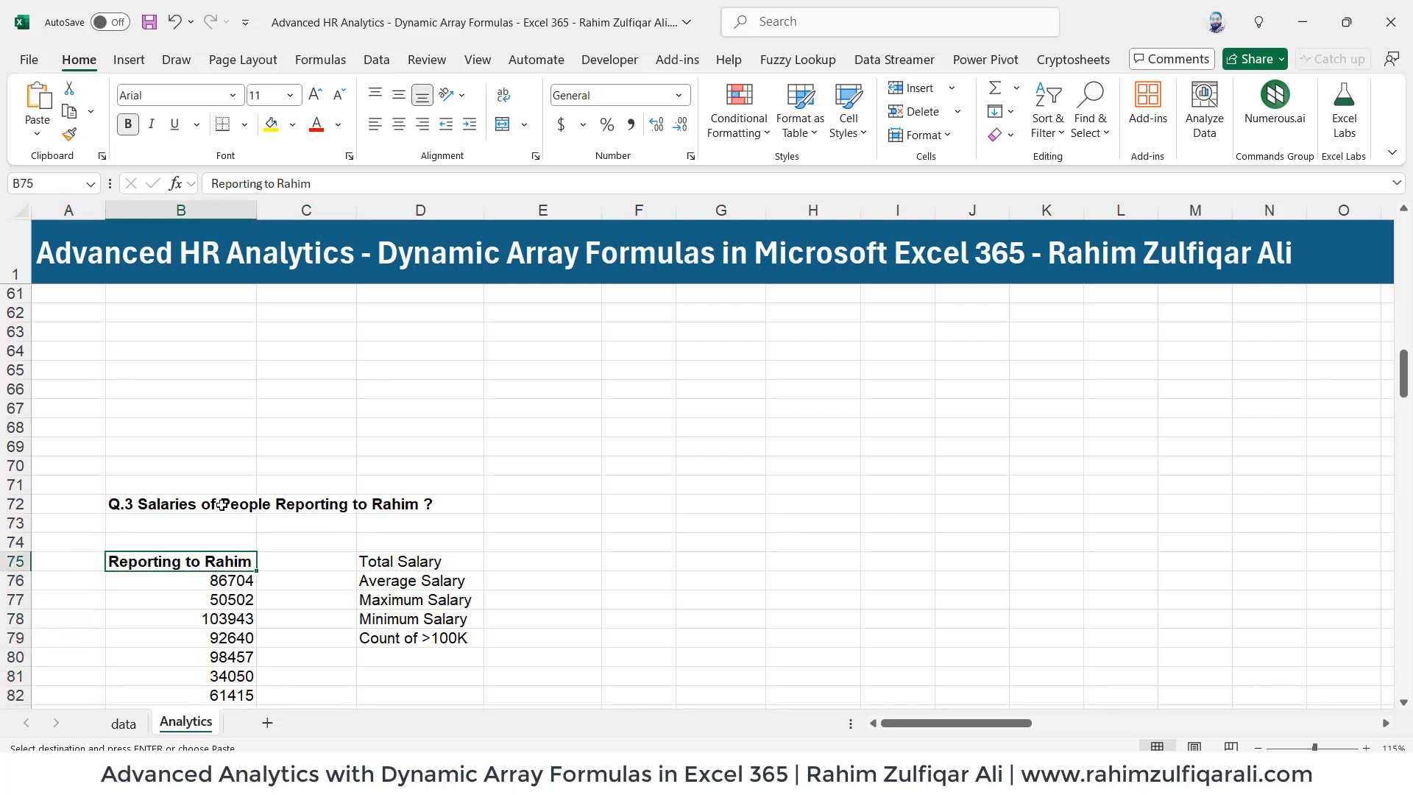
pyautogui.press('Up')
pyautogui.press('Return')
# - Make the heading in B75 dynamic with the formula ="Reporting to "&B74
pyautogui.press('Down')
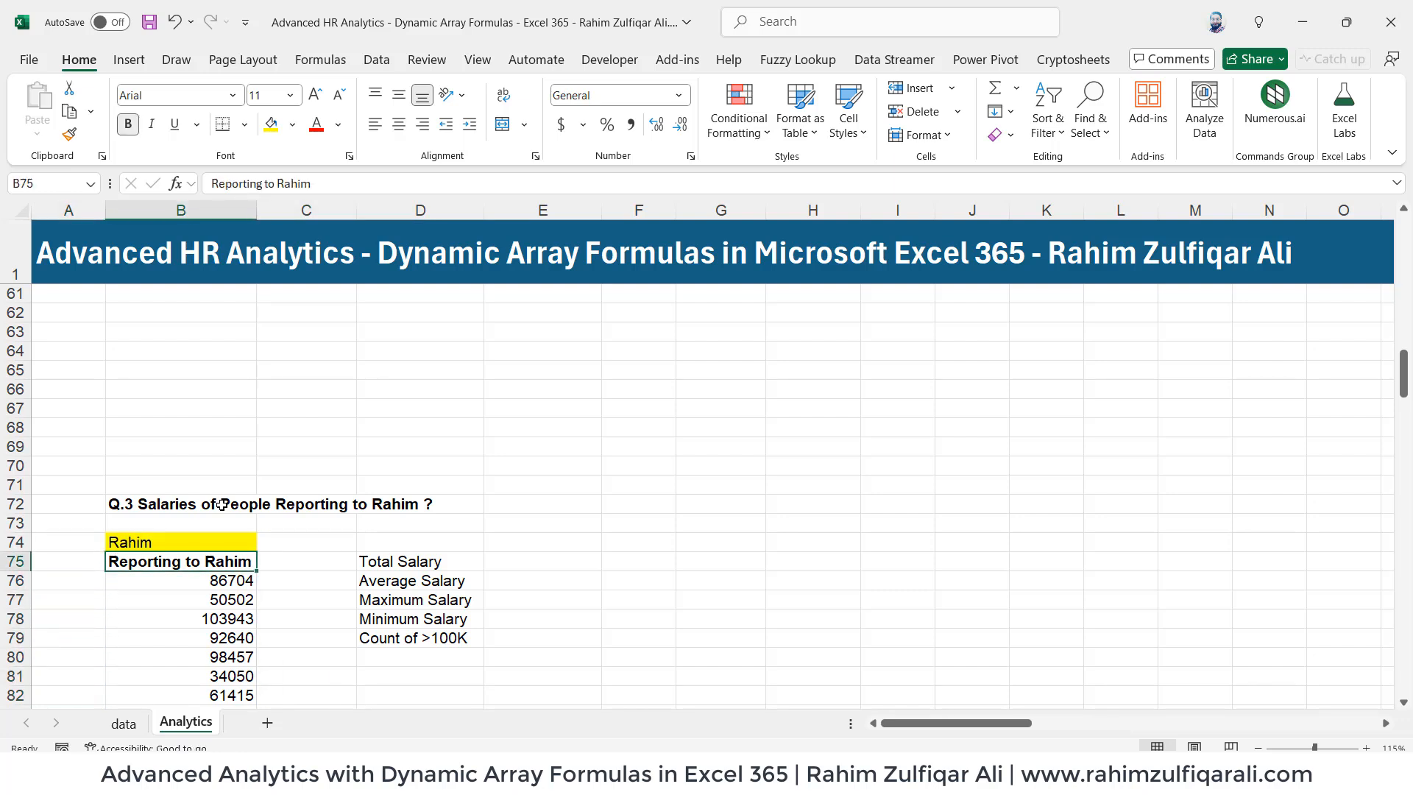
pyautogui.press('F2')
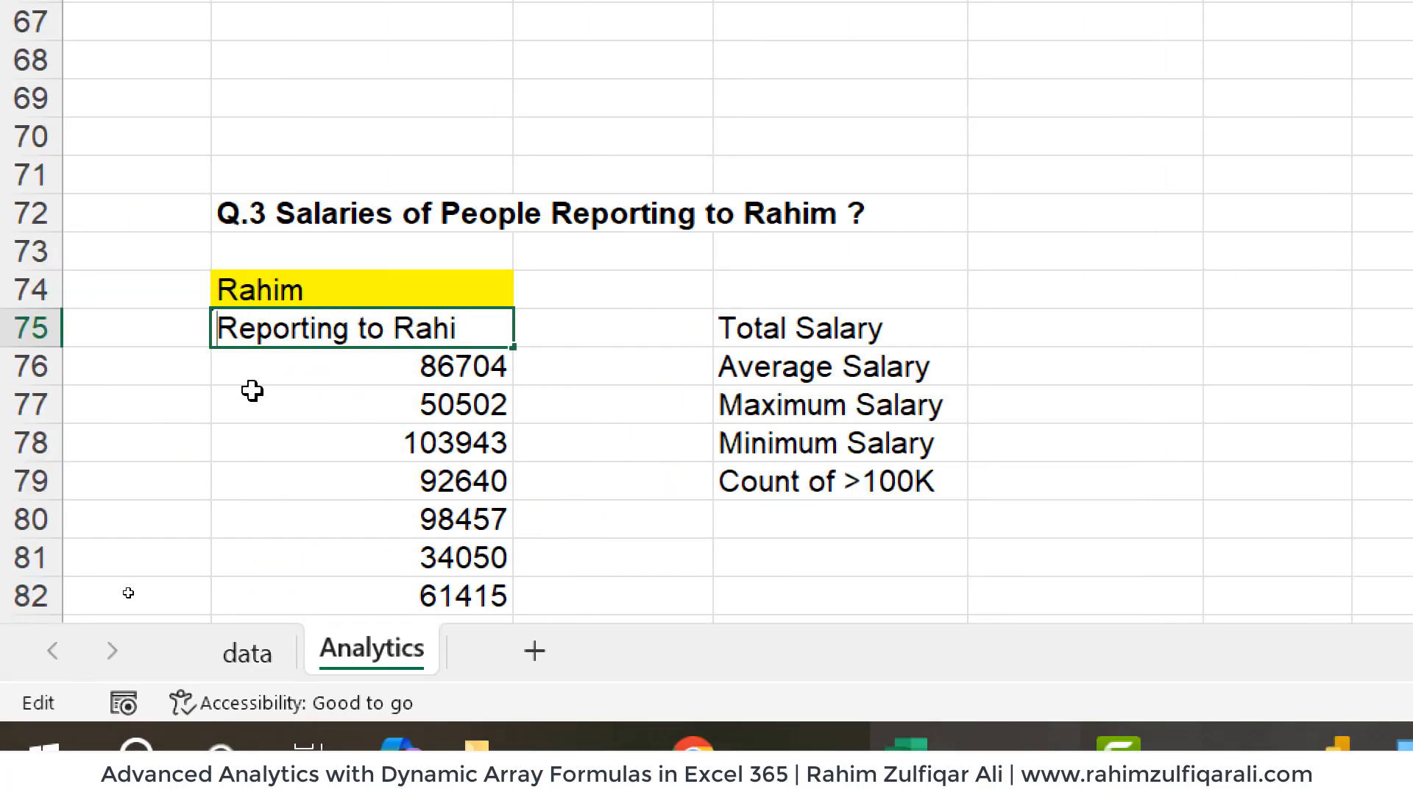
pyautogui.scroll(-2, 38, 685)
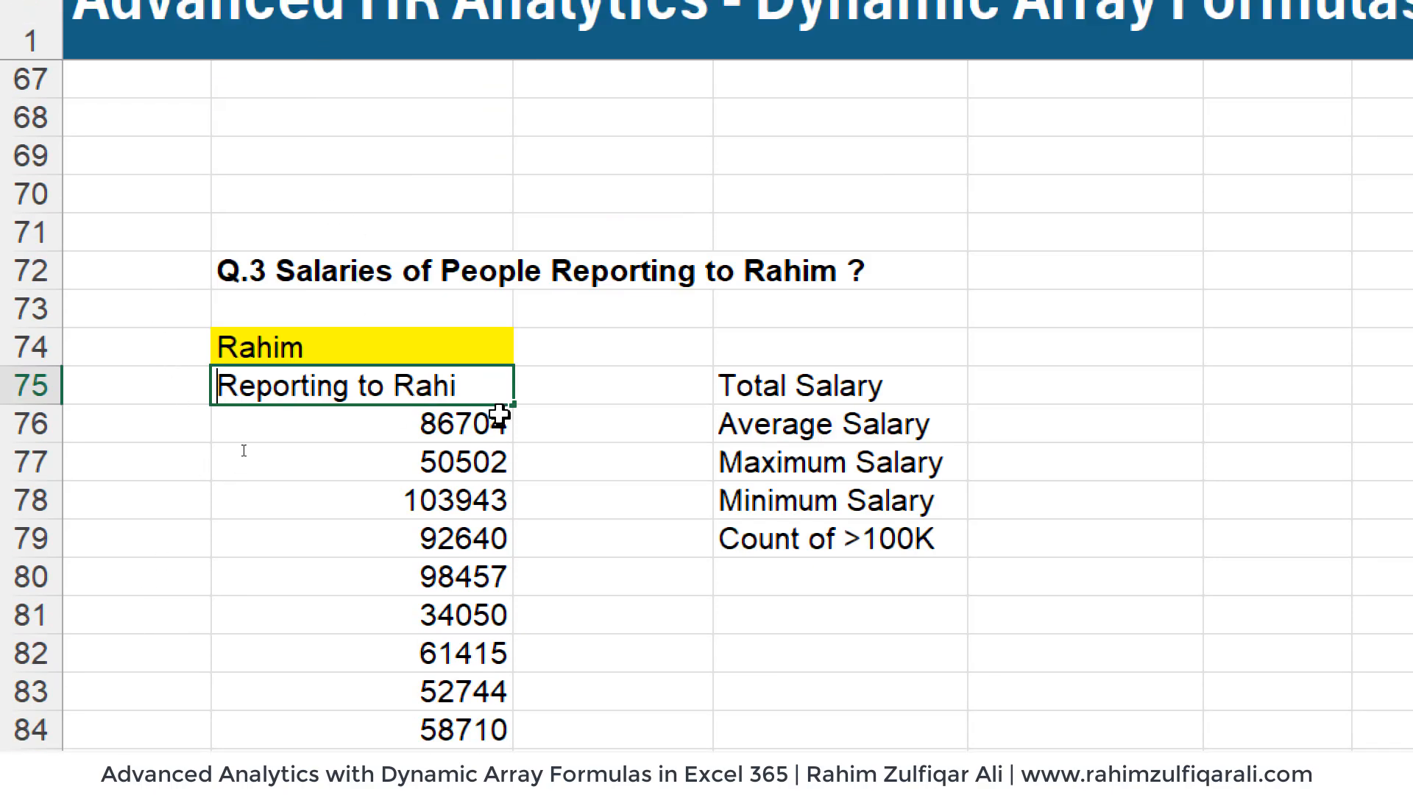
pyautogui.write('=')
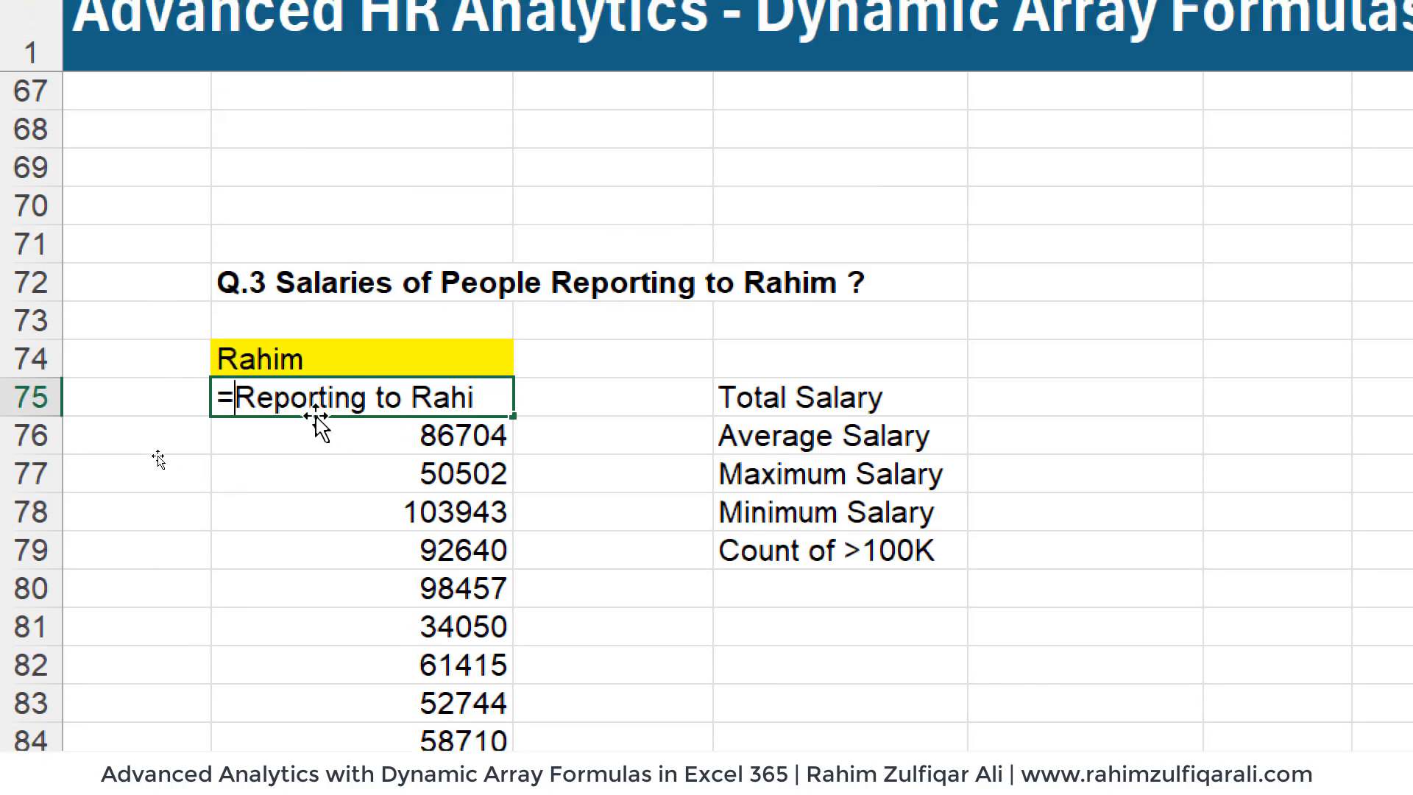
pyautogui.write('"')
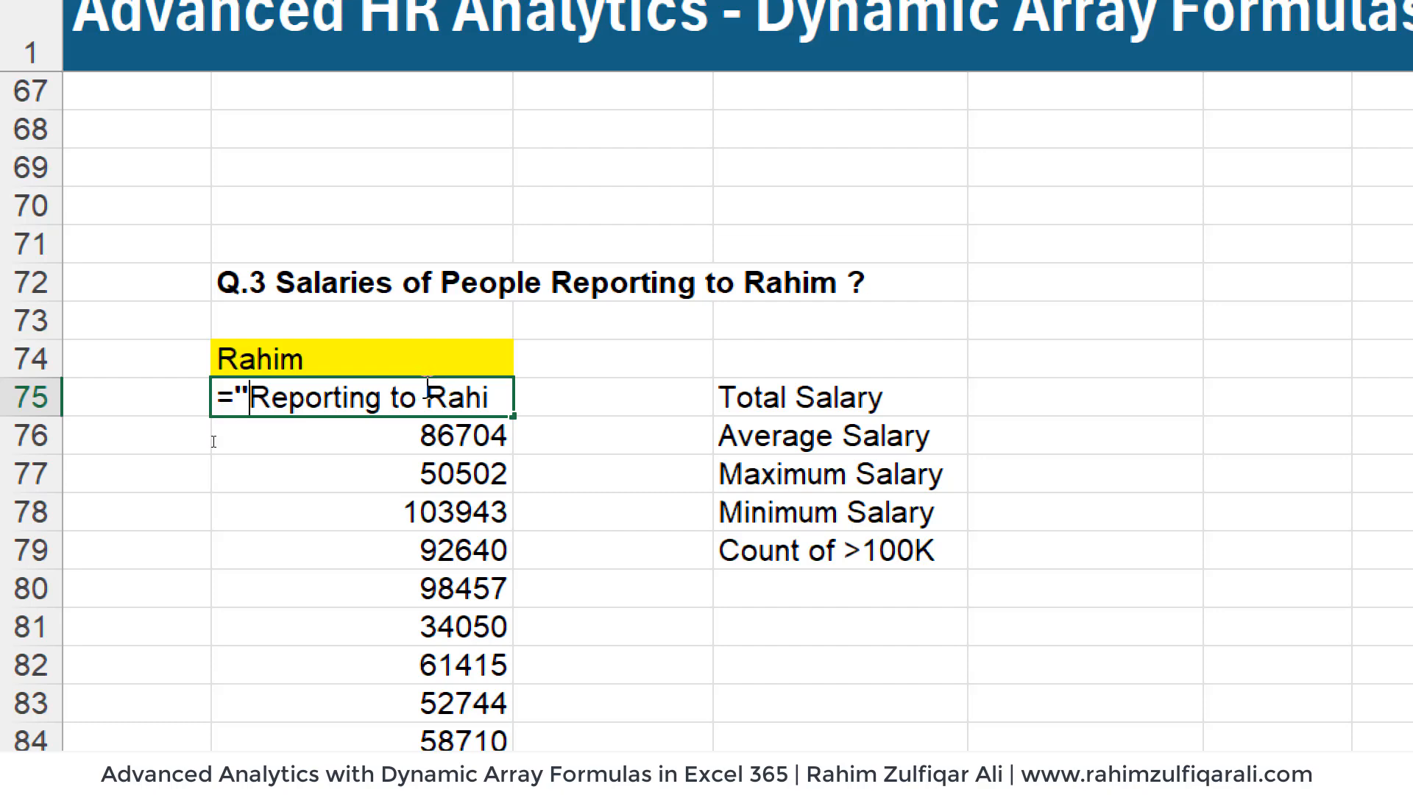
pyautogui.write('"')
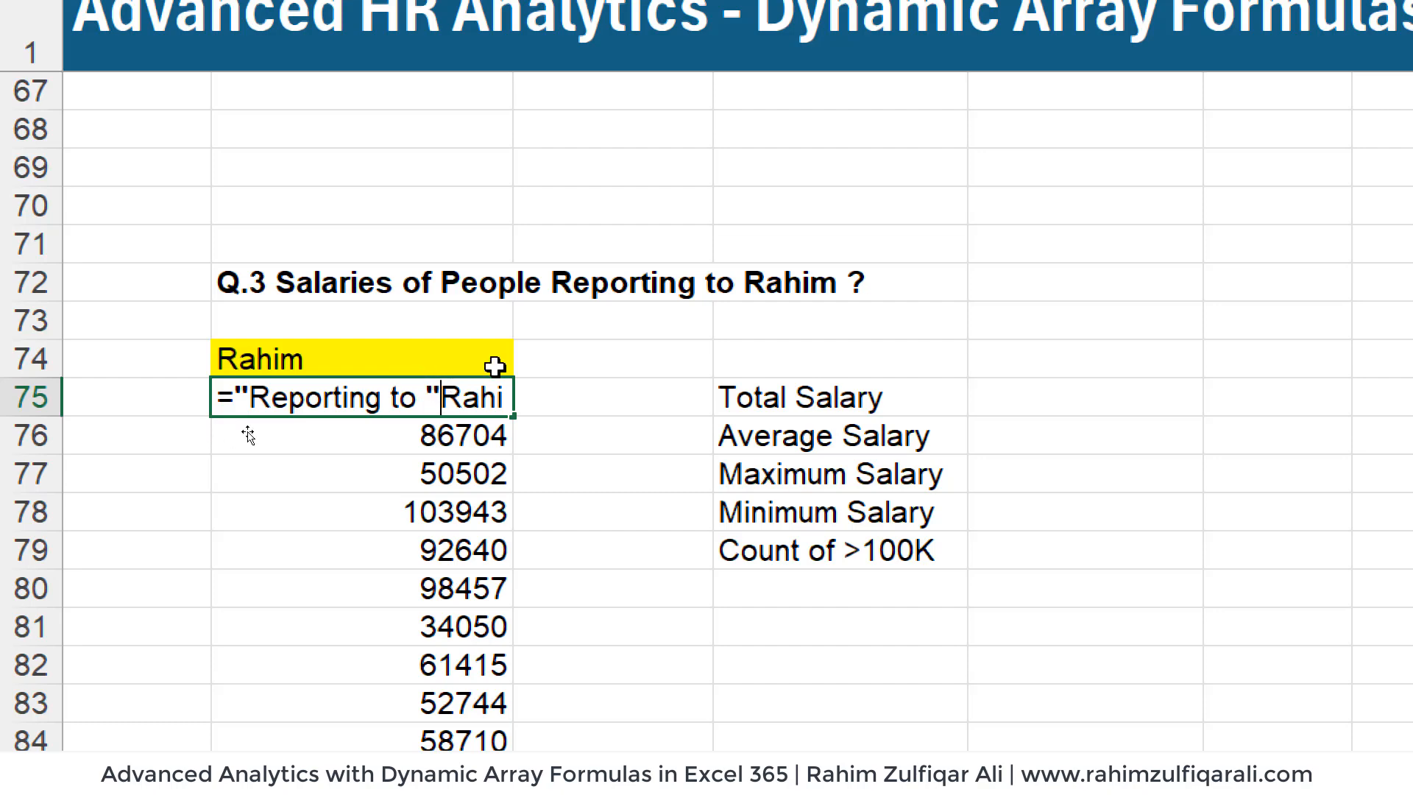
pyautogui.write('&')
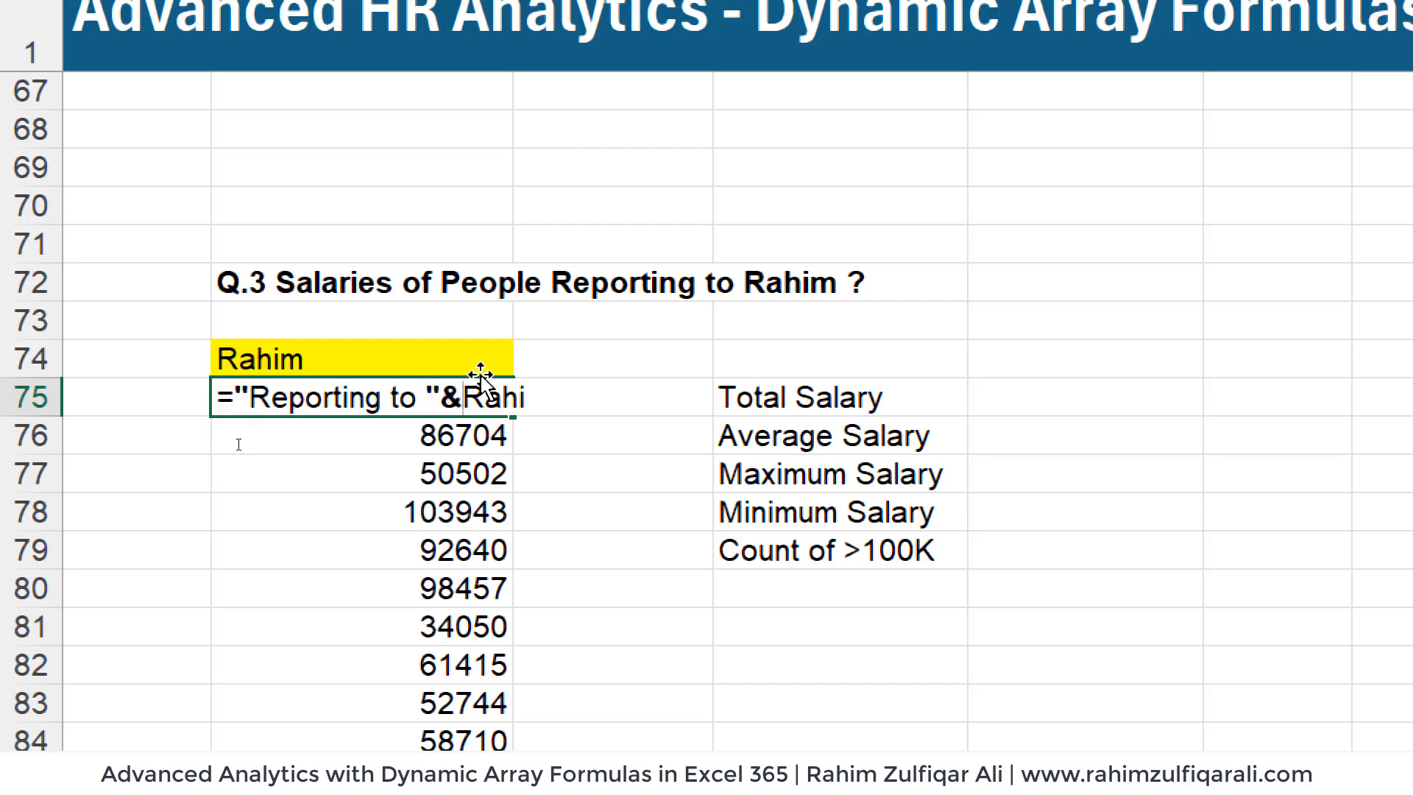
pyautogui.moveTo(479, 400); pyautogui.dragTo(534, 391)
pyautogui.press('BackSpace')
pyautogui.press('BackSpace')
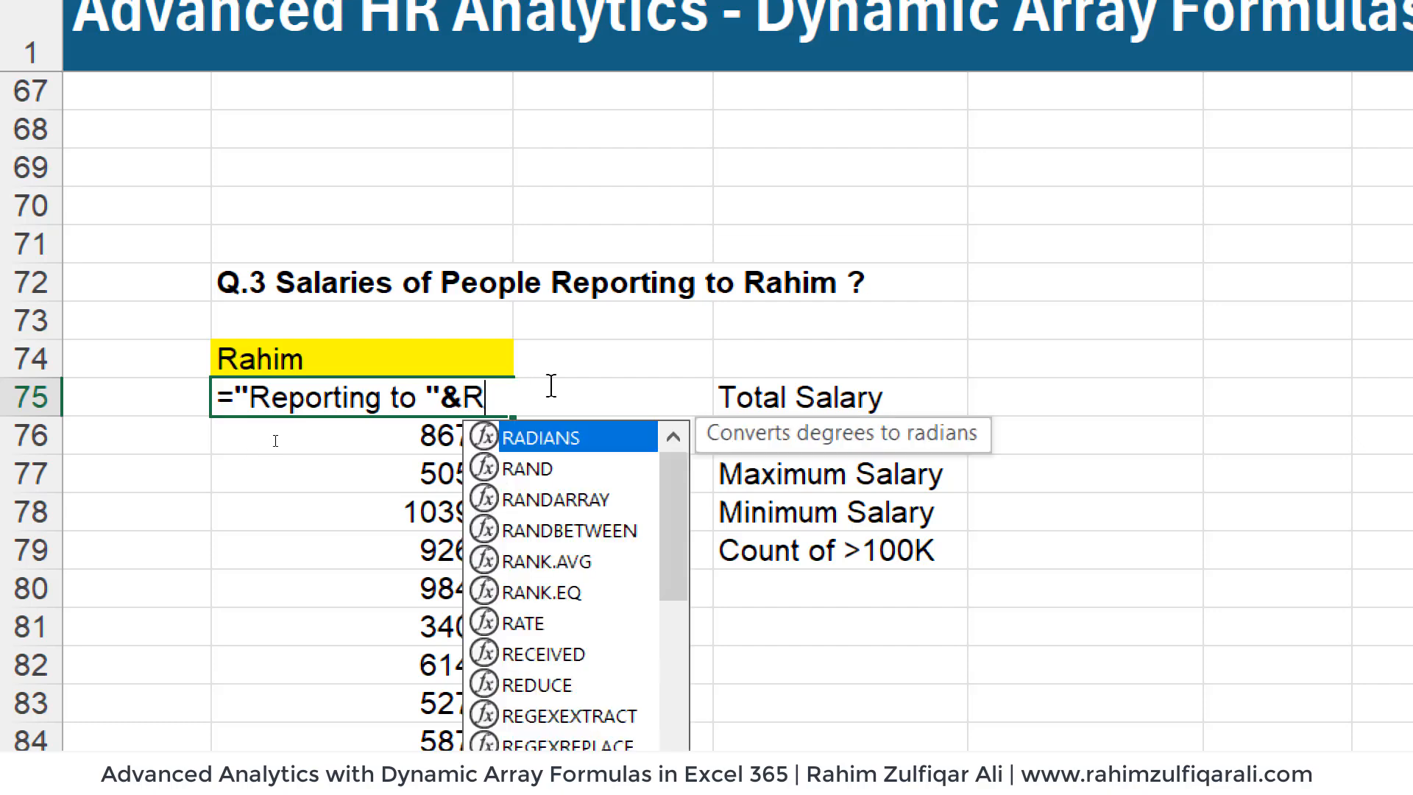
pyautogui.click(449, 349)
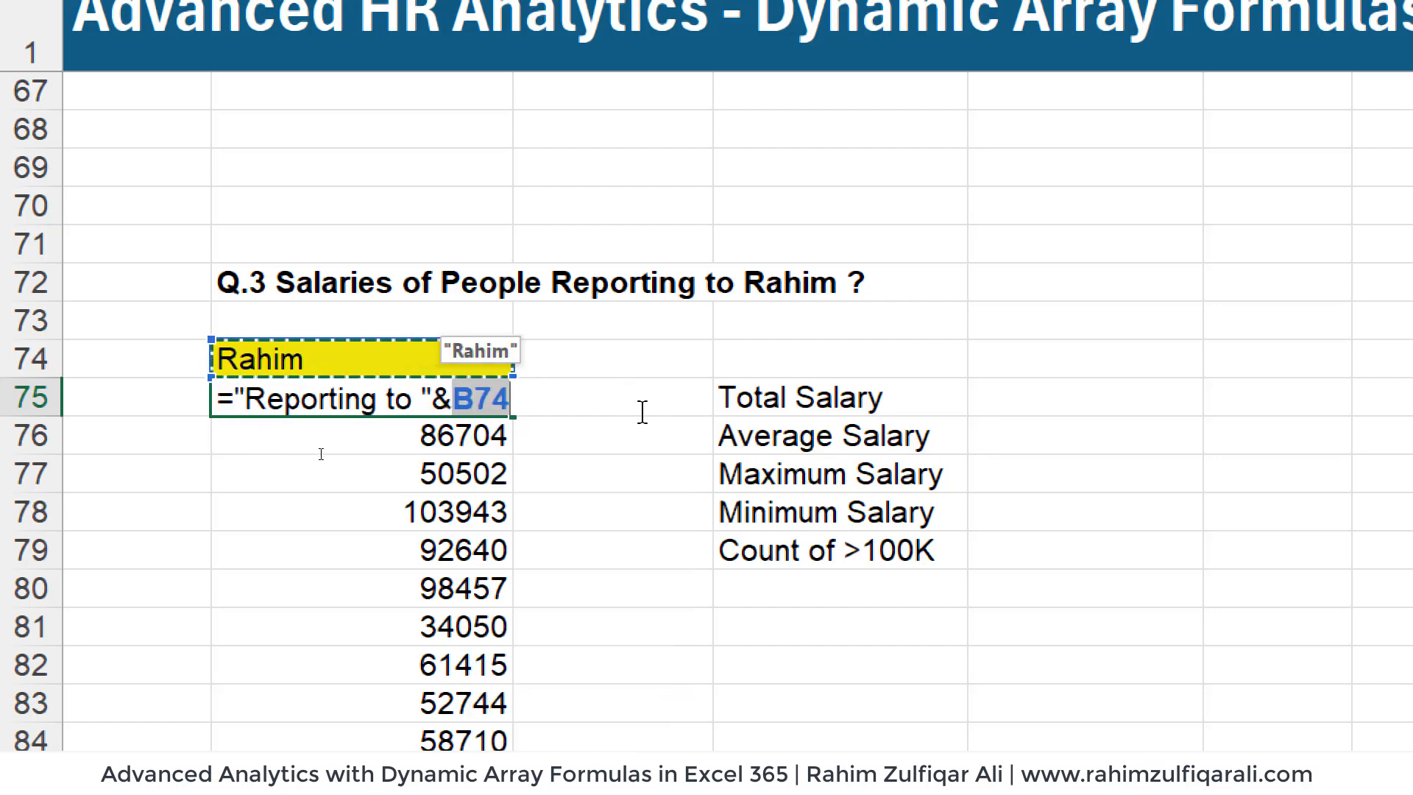
pyautogui.press('Return')
# - Test the dynamic heading by choosing the second listed manager in B74
pyautogui.click(410, 326)
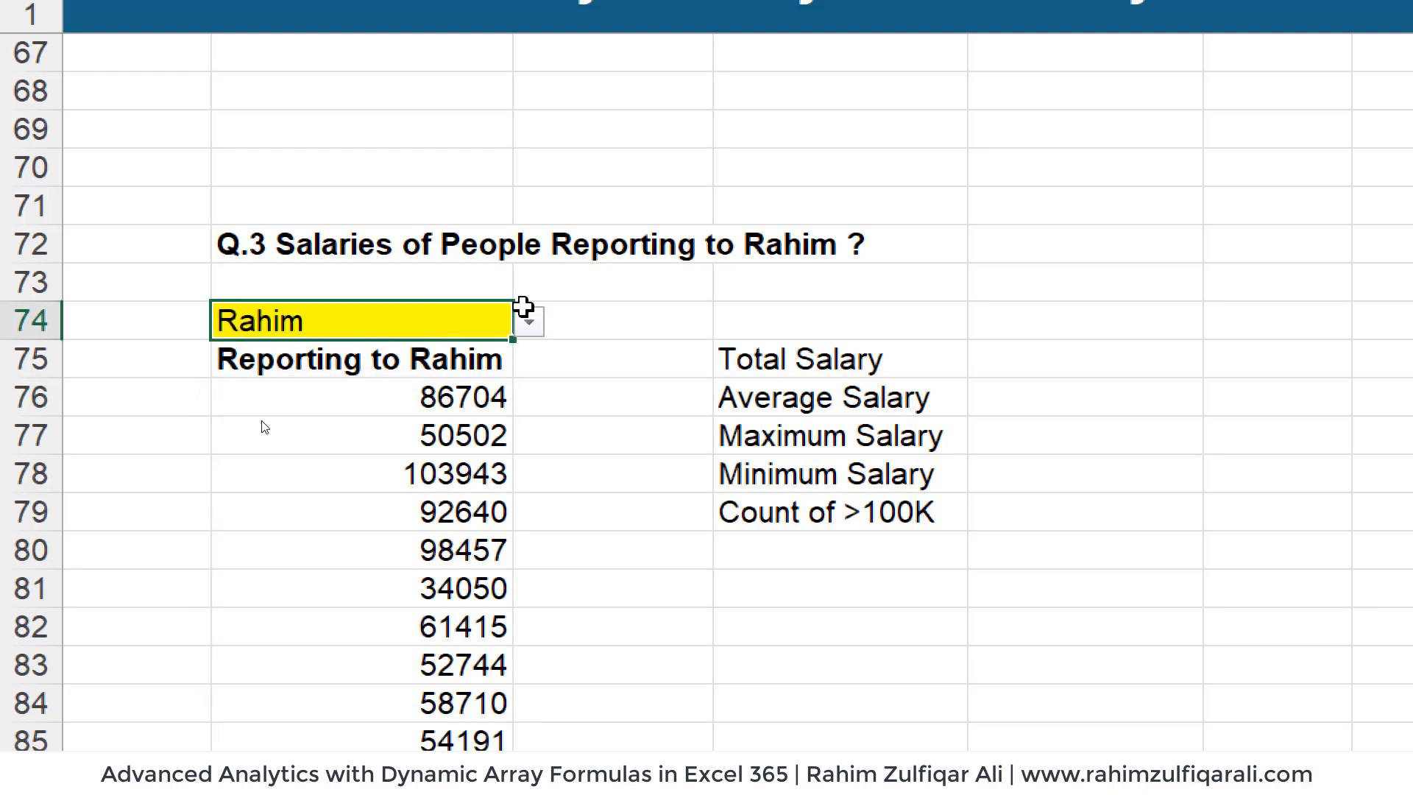
pyautogui.click(523, 316)
pyautogui.click(443, 320)
pyautogui.click(529, 322)
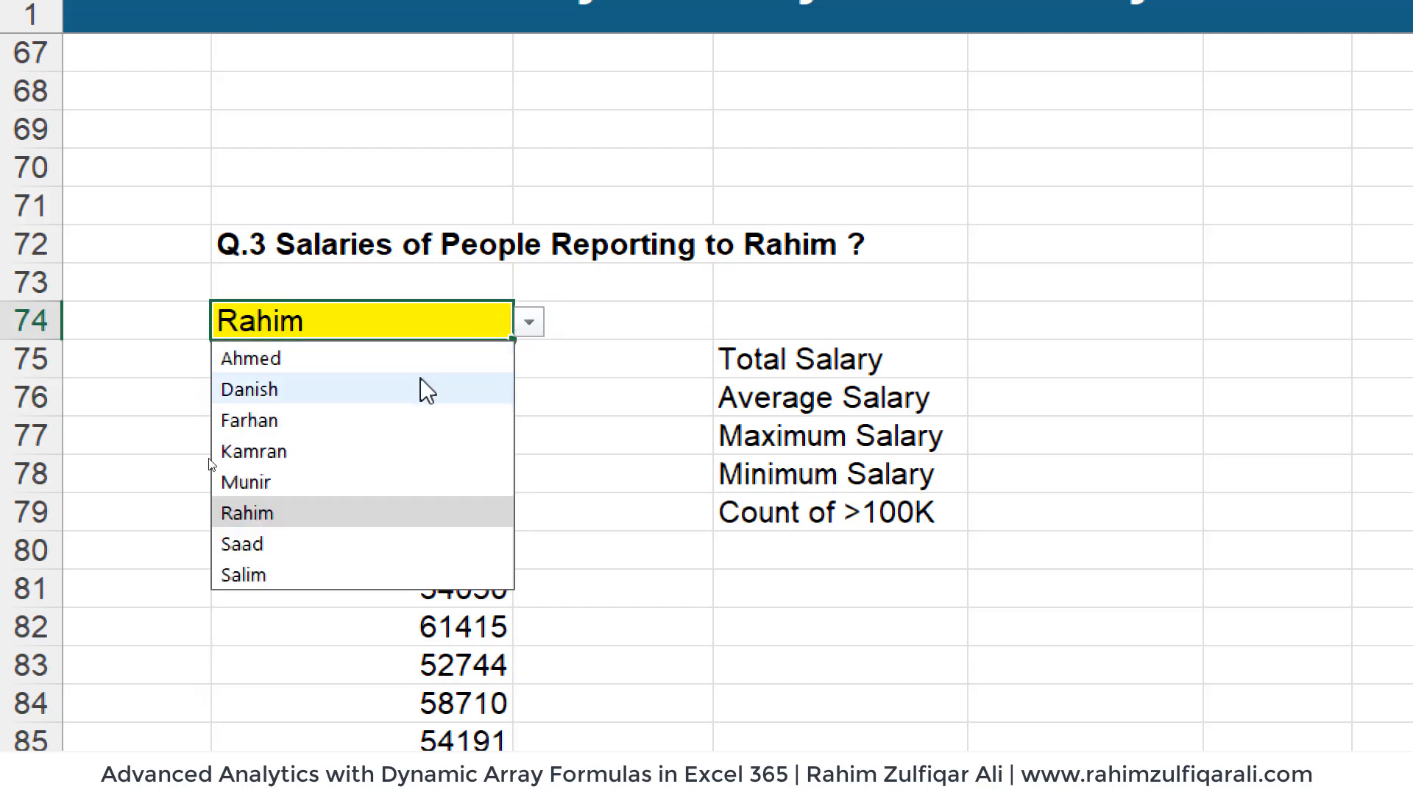
pyautogui.click(422, 386)
pyautogui.click(420, 357)
pyautogui.click(413, 427)
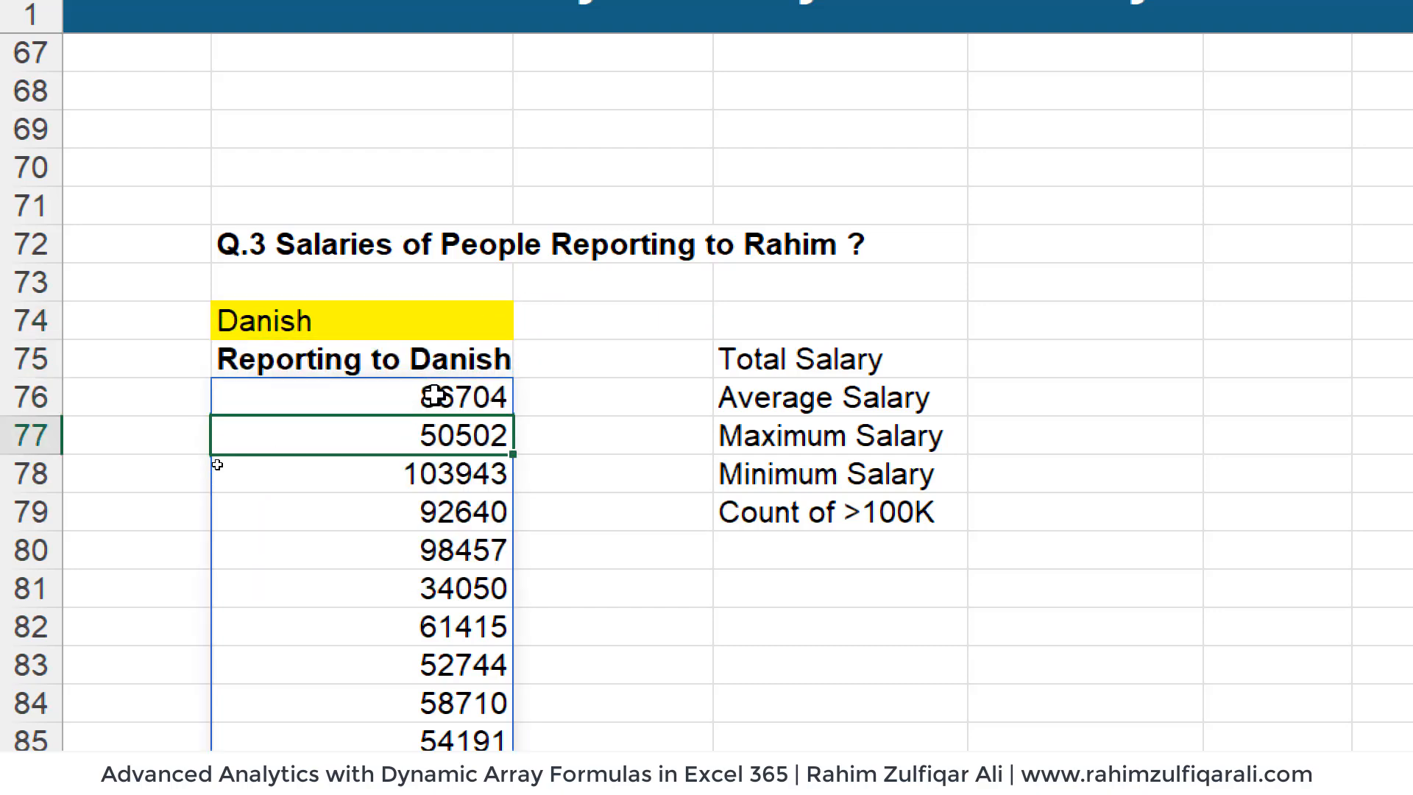
# - Replace the fixed manager name in the B76 formula with the selector reference: =FILTER(HR_Data[Salary],HR_Data[Manager]=B74)
pyautogui.click(466, 398)
pyautogui.doubleClick(467, 397)
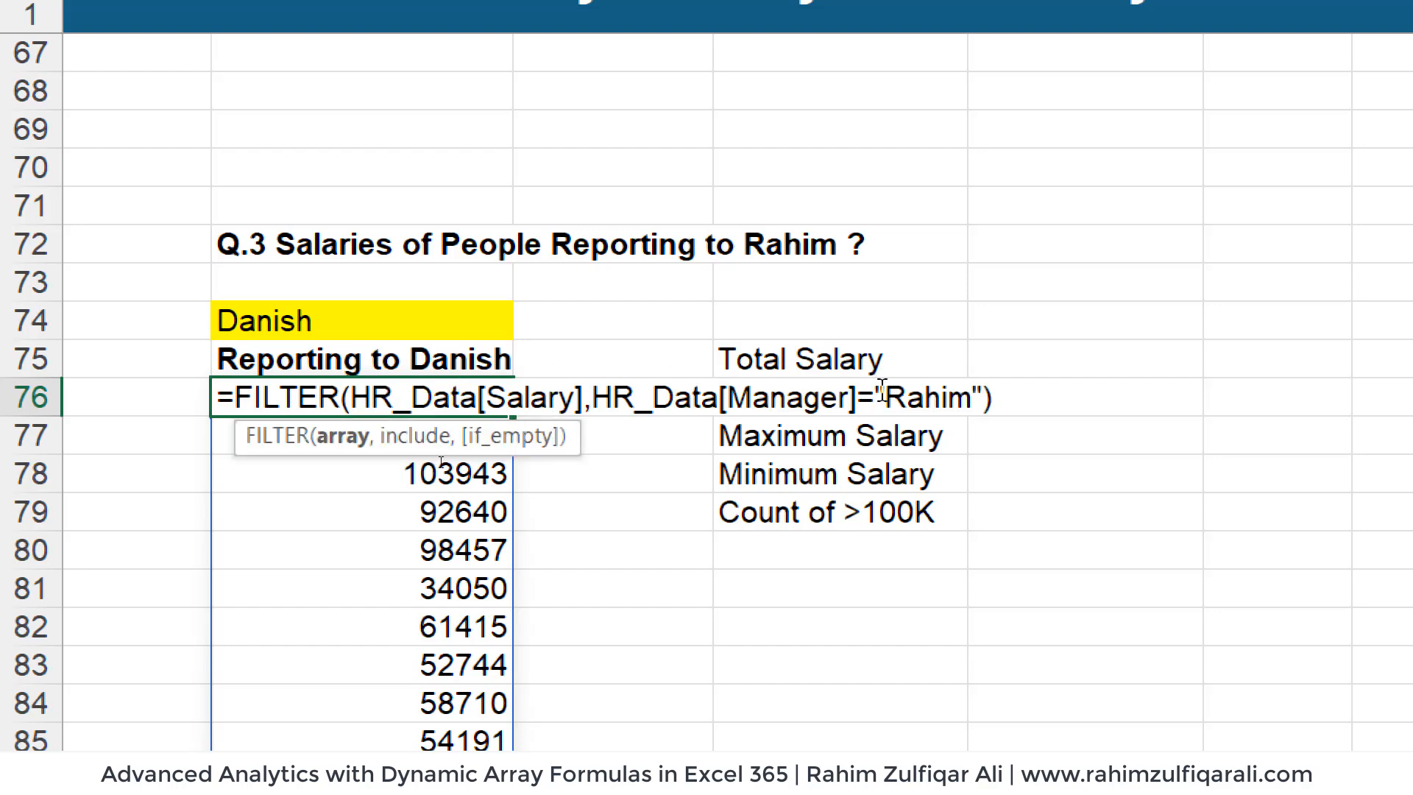
pyautogui.moveTo(878, 394); pyautogui.dragTo(985, 391)
pyautogui.press('BackSpace')
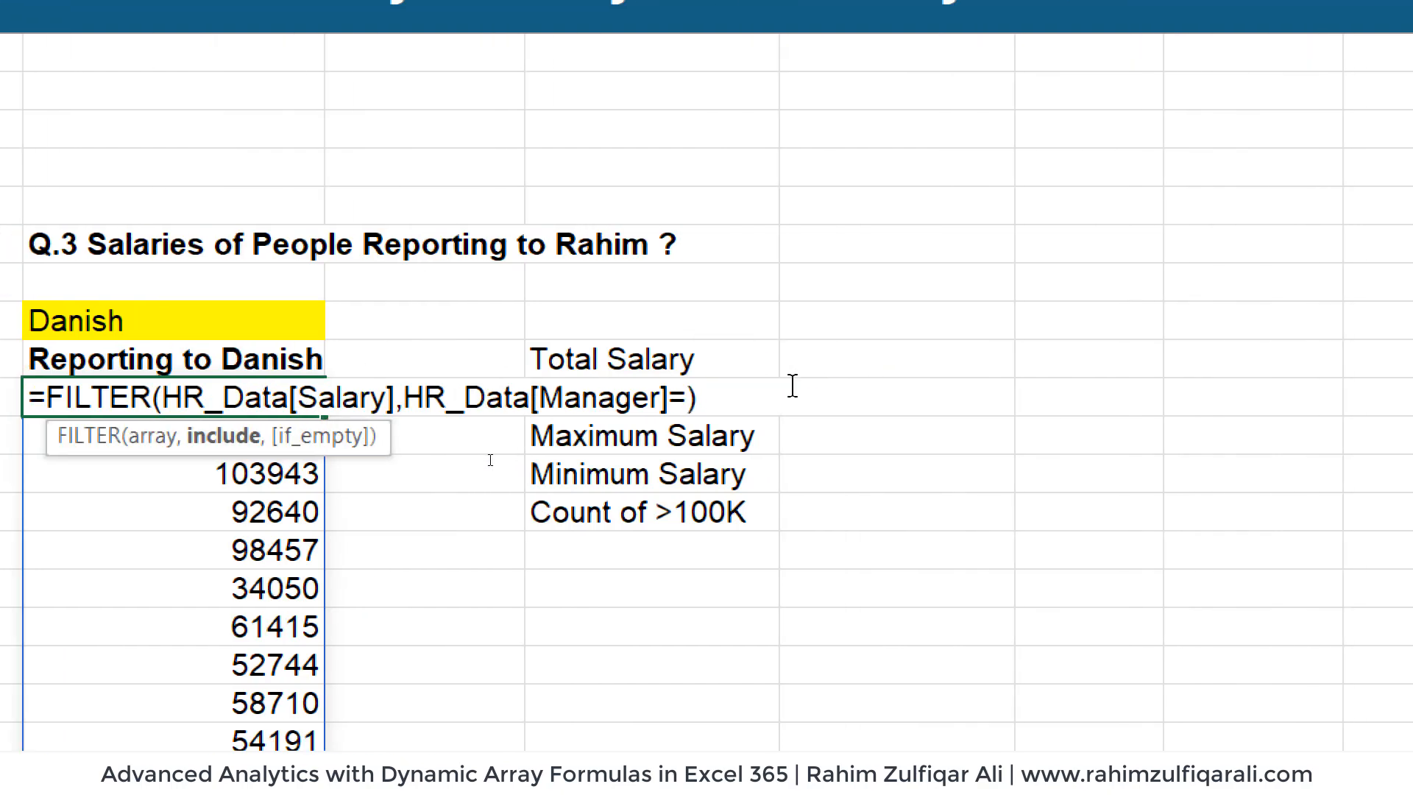
pyautogui.click(120, 322)
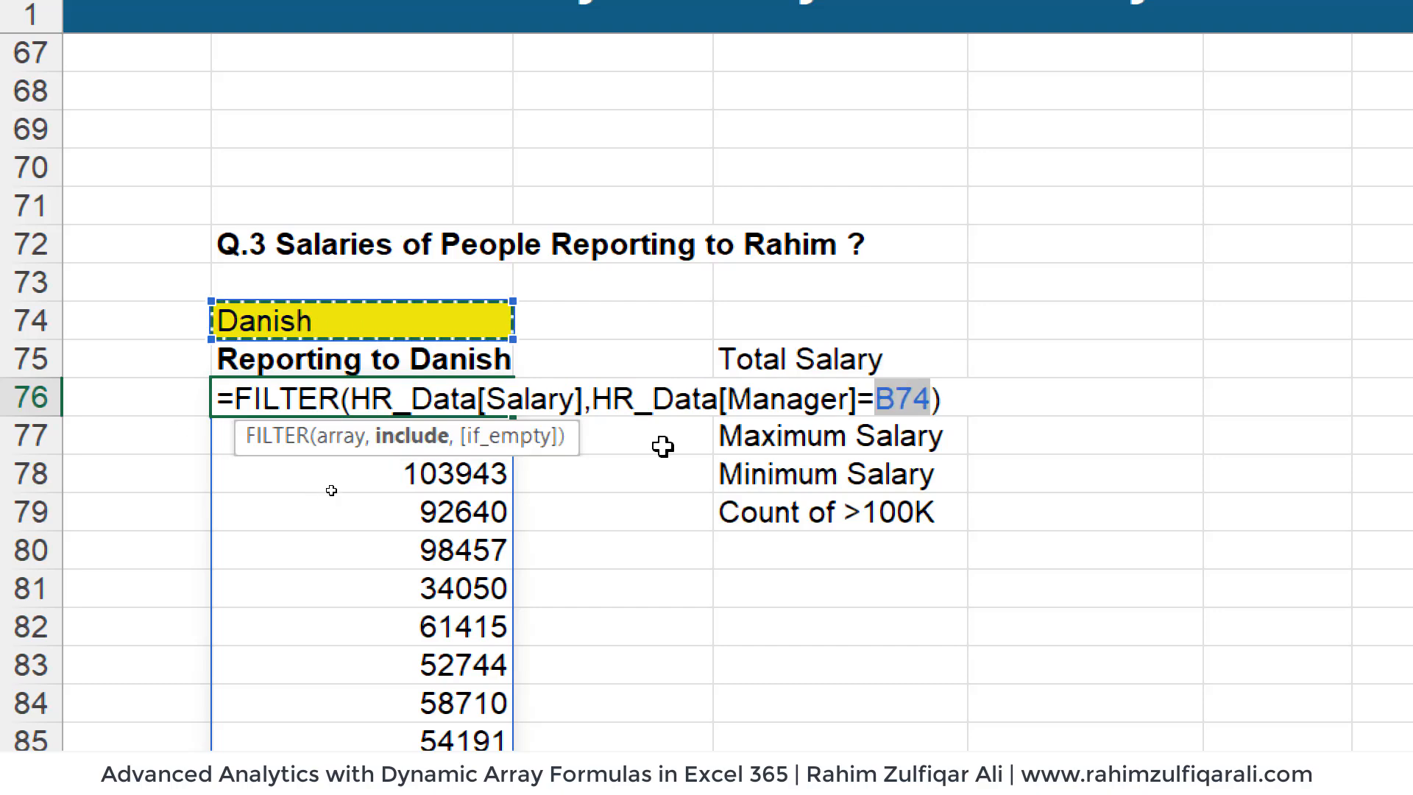
pyautogui.press('Return')
# - Test the salary list by switching B74 to the fourth, fifth and sixth listed managers in turn
pyautogui.click(485, 320)
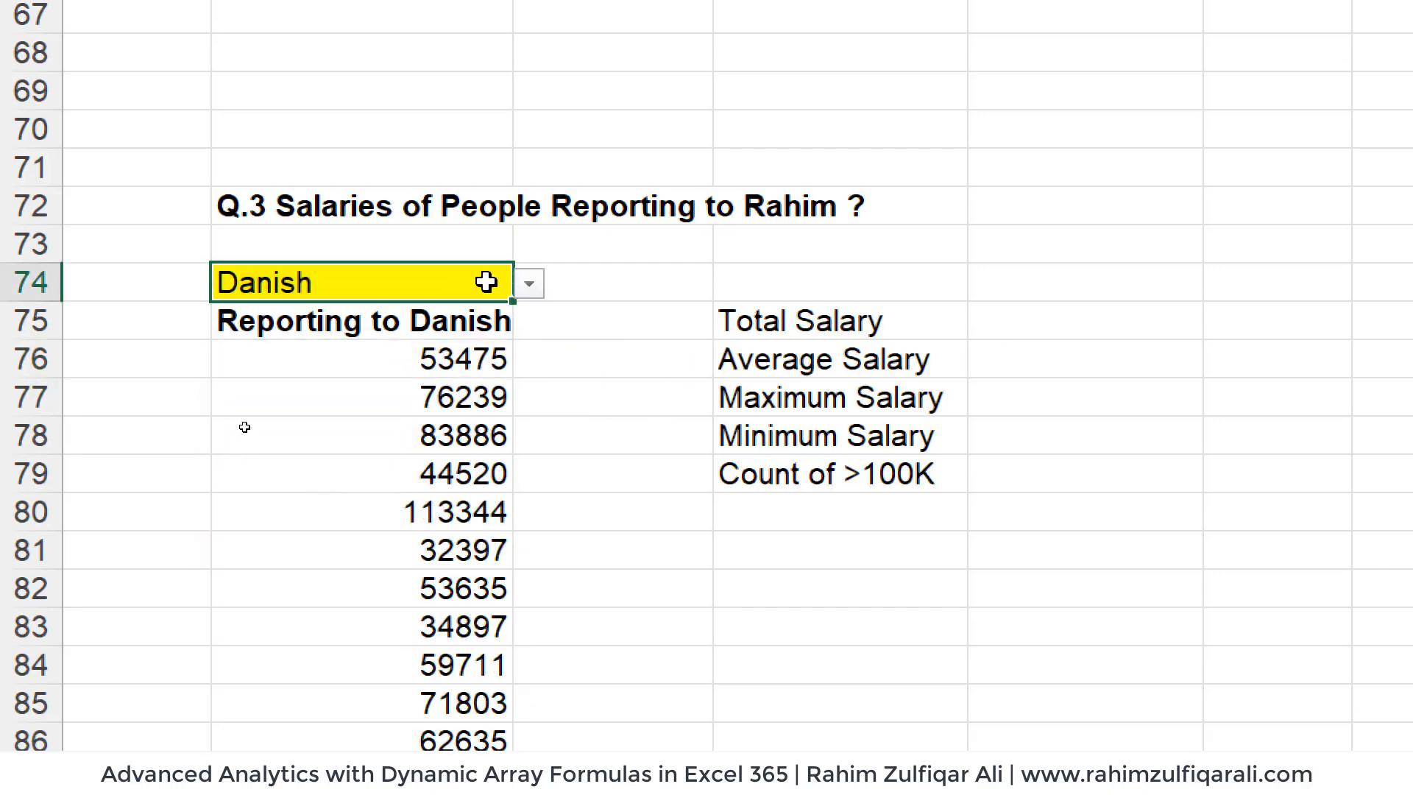
pyautogui.click(529, 287)
pyautogui.click(410, 414)
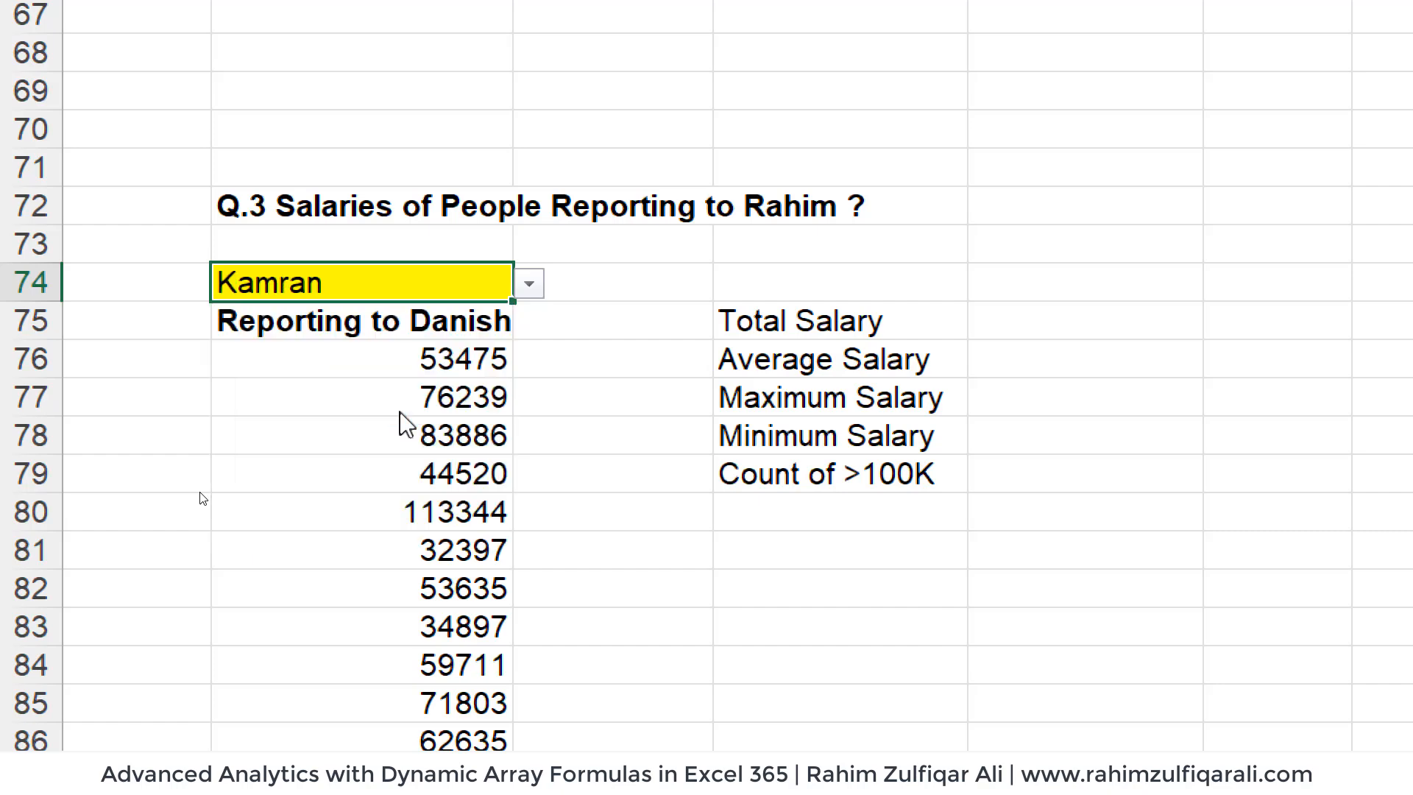
pyautogui.click(331, 335)
pyautogui.click(347, 385)
pyautogui.click(398, 282)
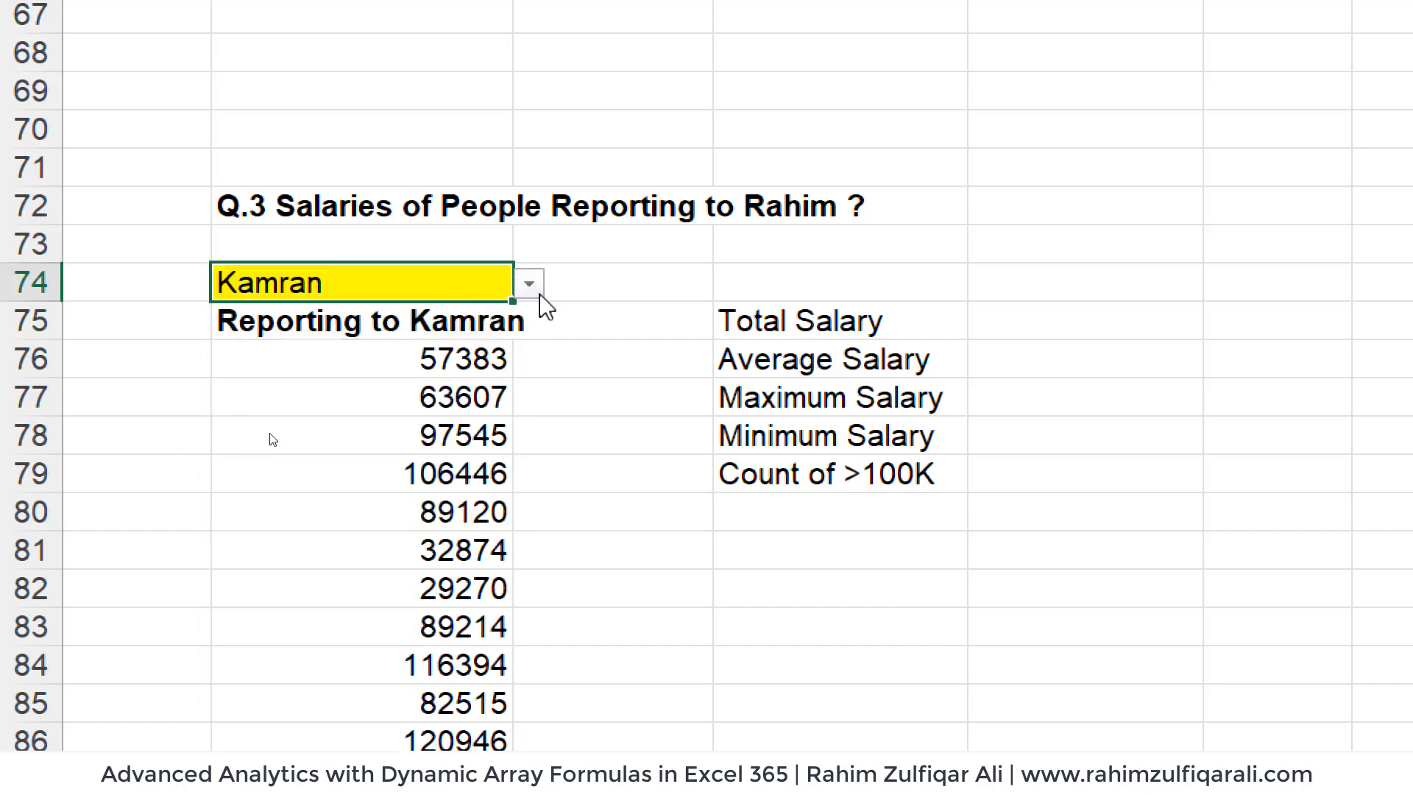
pyautogui.click(539, 295)
pyautogui.click(306, 448)
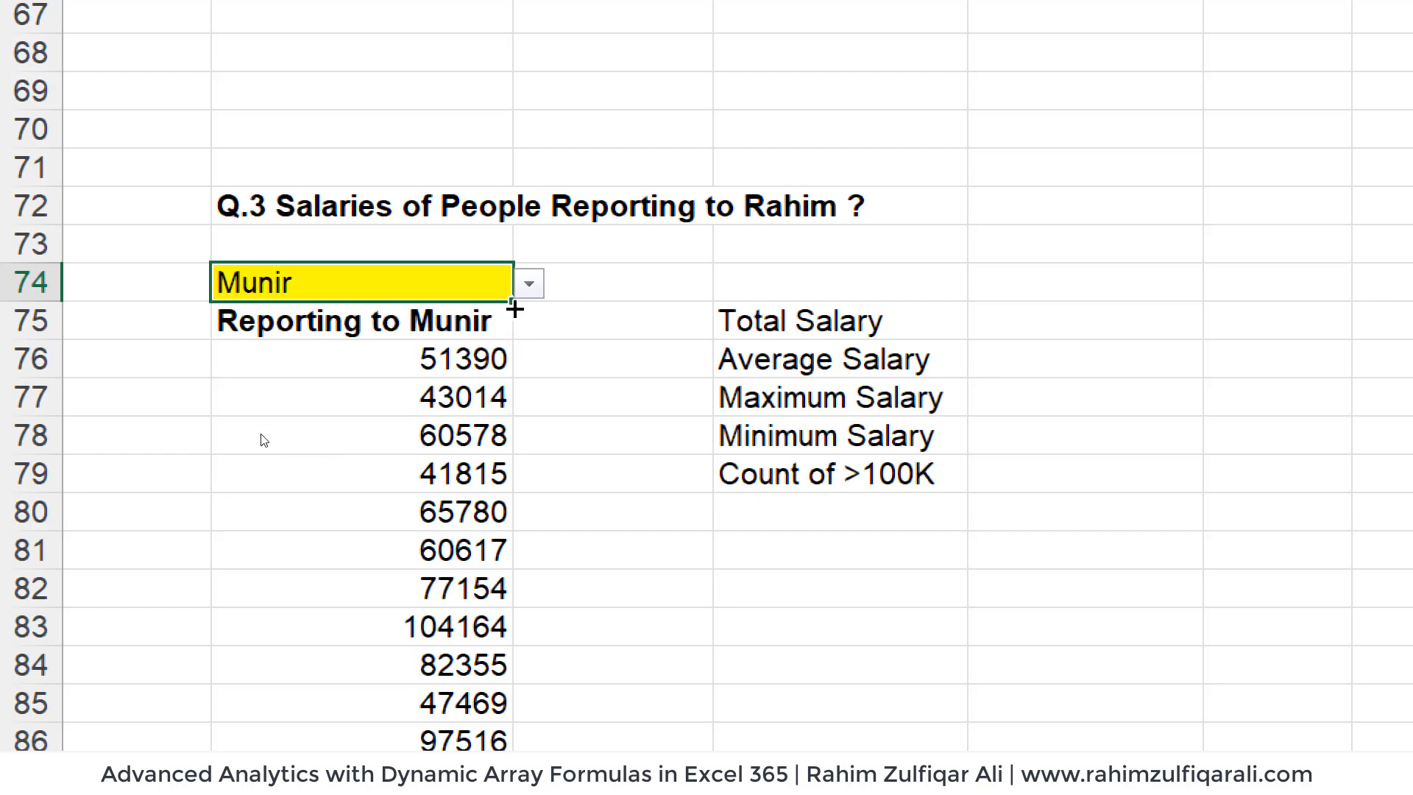
pyautogui.click(529, 284)
pyautogui.click(299, 475)
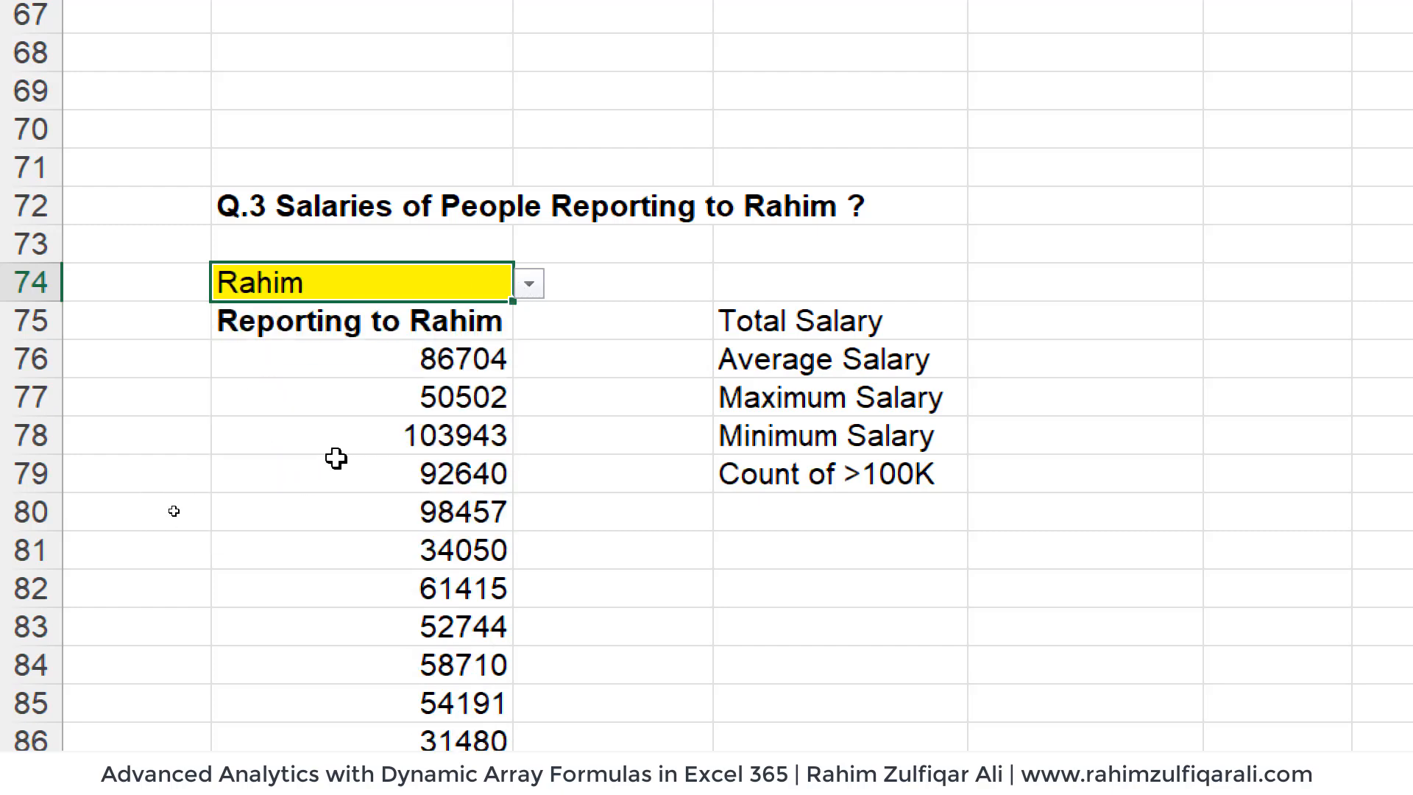
pyautogui.click(405, 367)
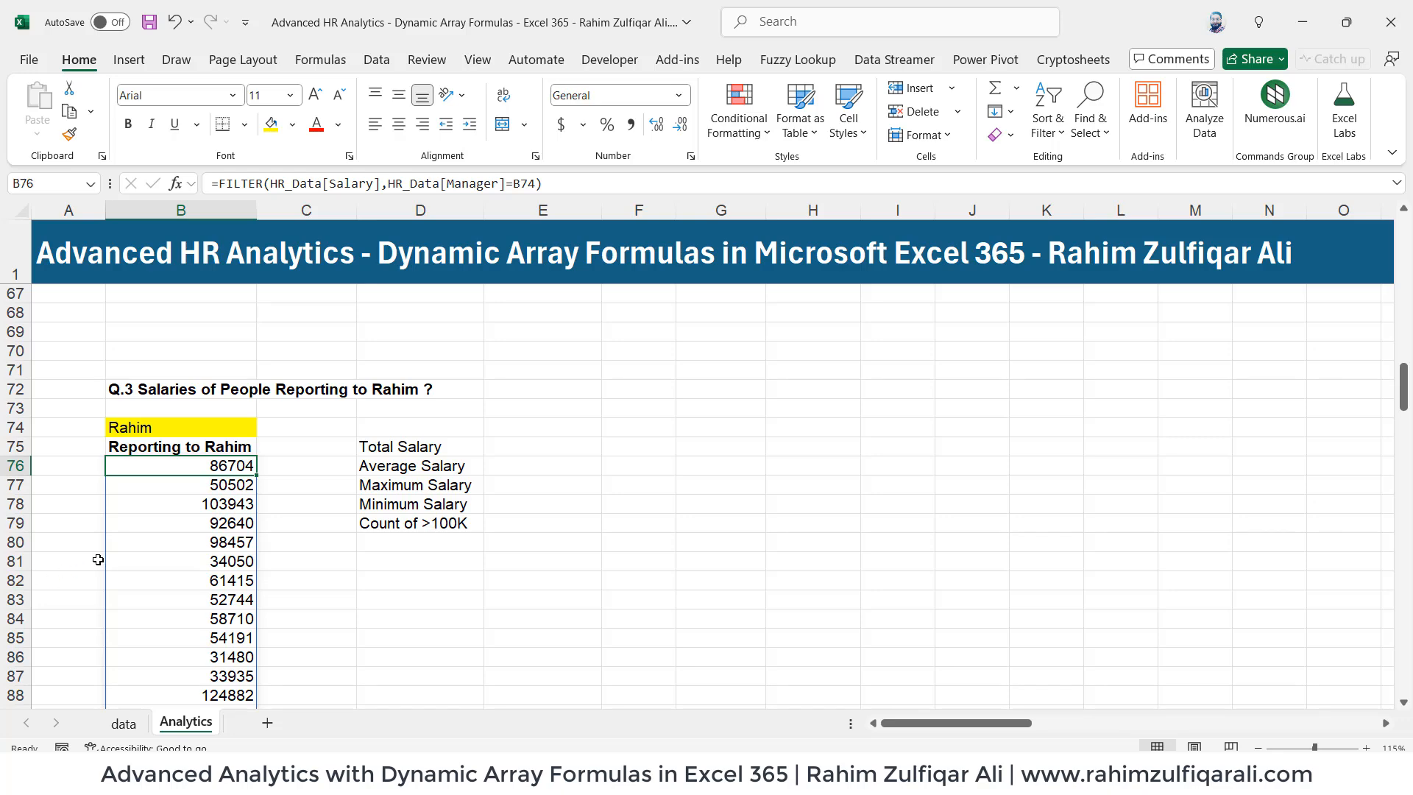
# - Choose the seventh listed manager in B74 and review the full spilled salary list below it
pyautogui.scroll(-1, 98, 560)
pyautogui.click(219, 367)
pyautogui.click(264, 371)
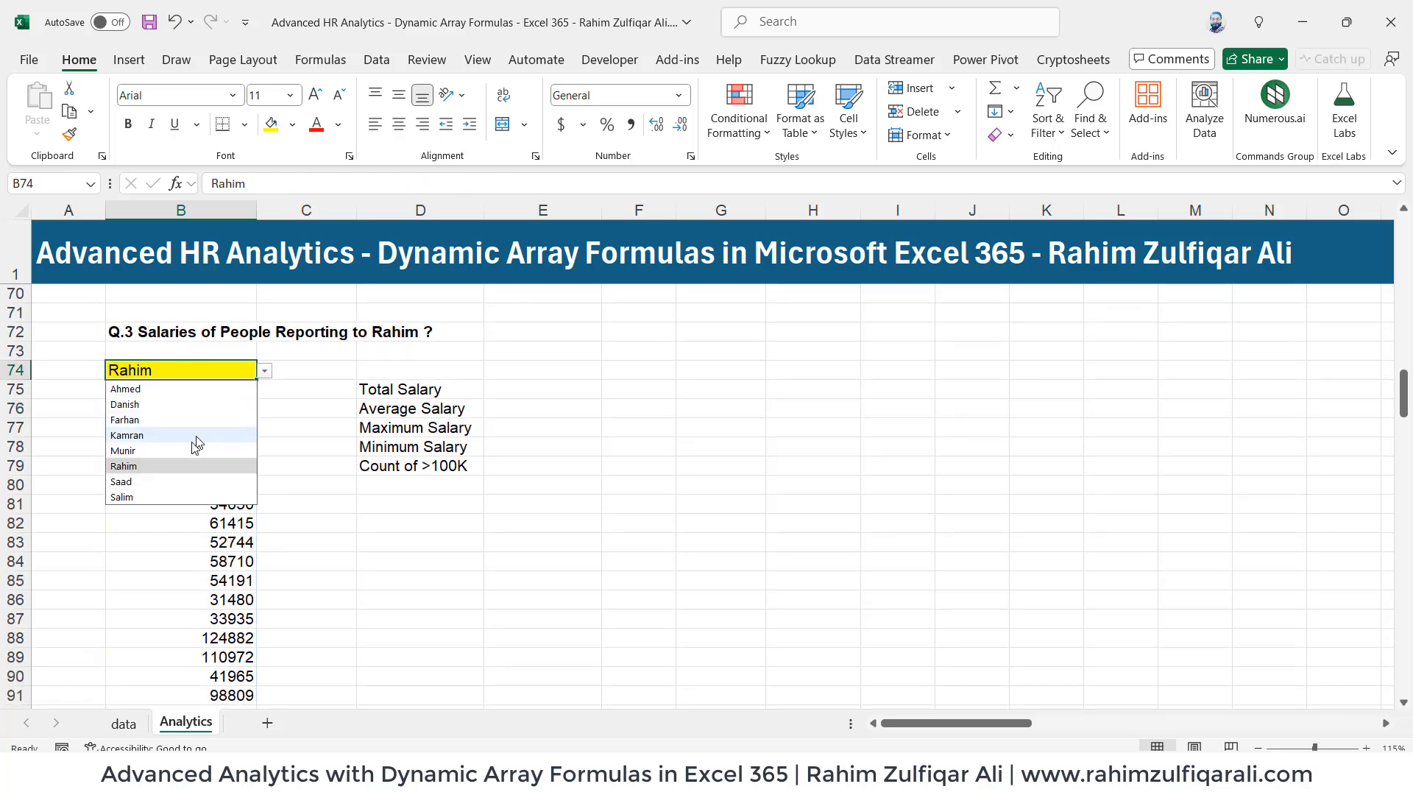
pyautogui.click(177, 475)
pyautogui.scroll(-9, 177, 475)
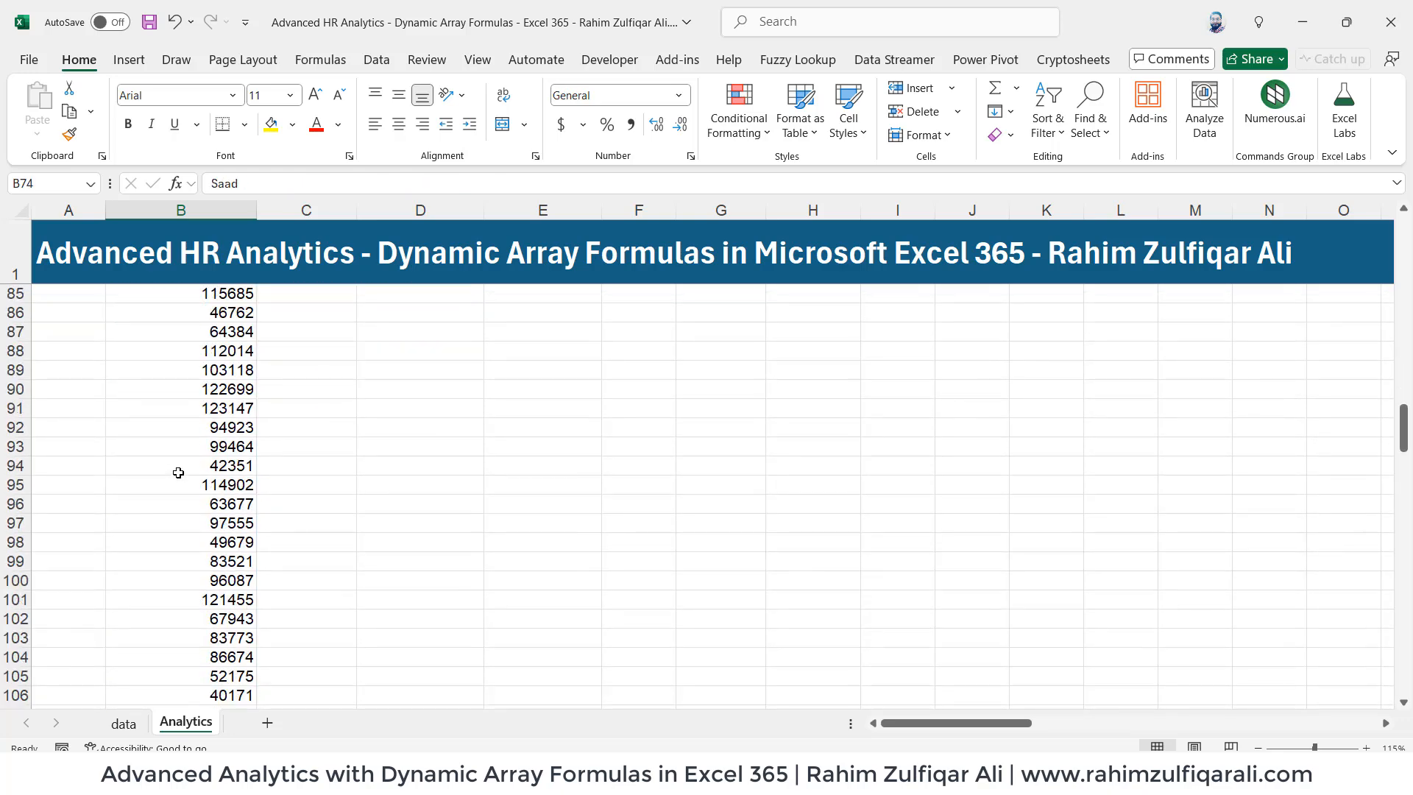
pyautogui.scroll(-2, 178, 472)
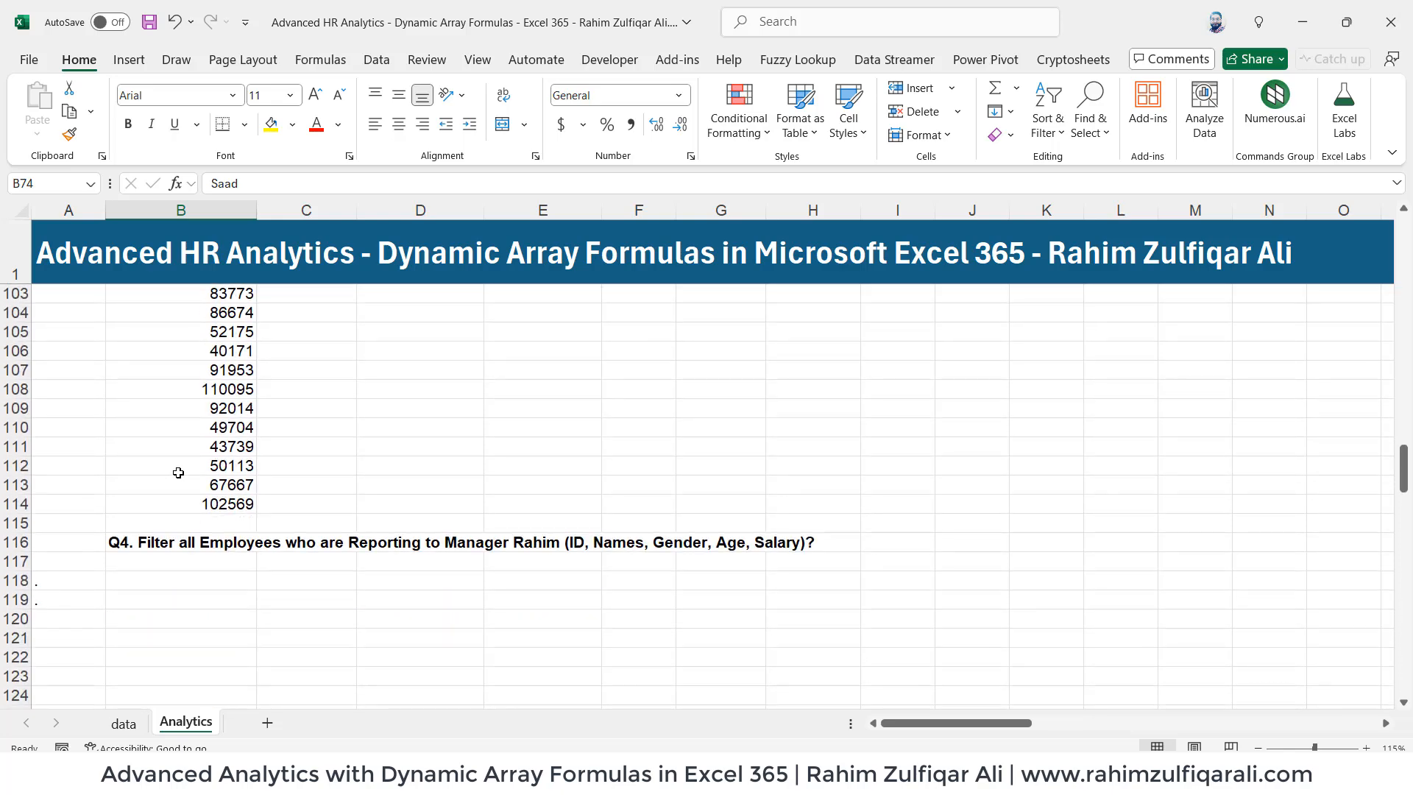
pyautogui.scroll(5, 178, 472)
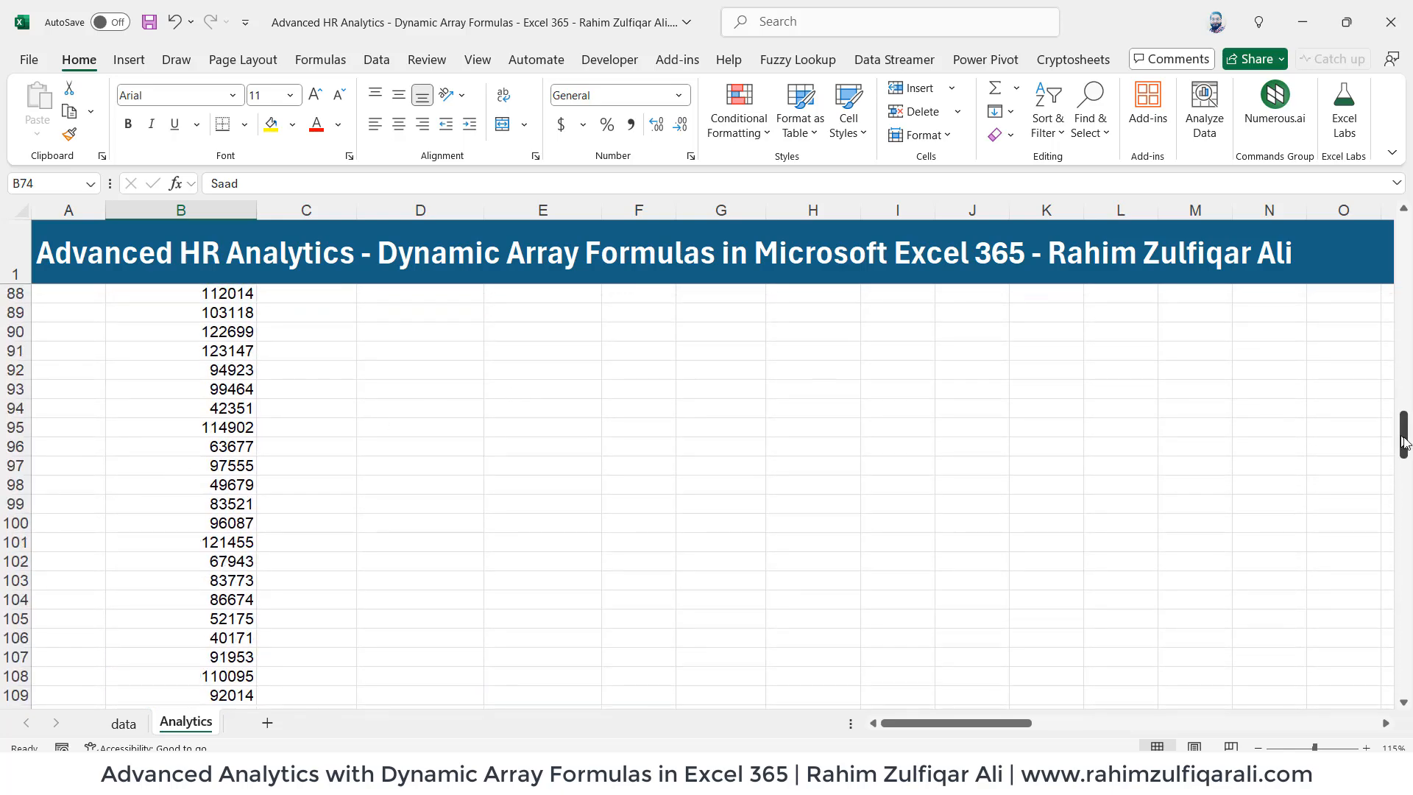
pyautogui.moveTo(1403, 441); pyautogui.dragTo(1403, 392)
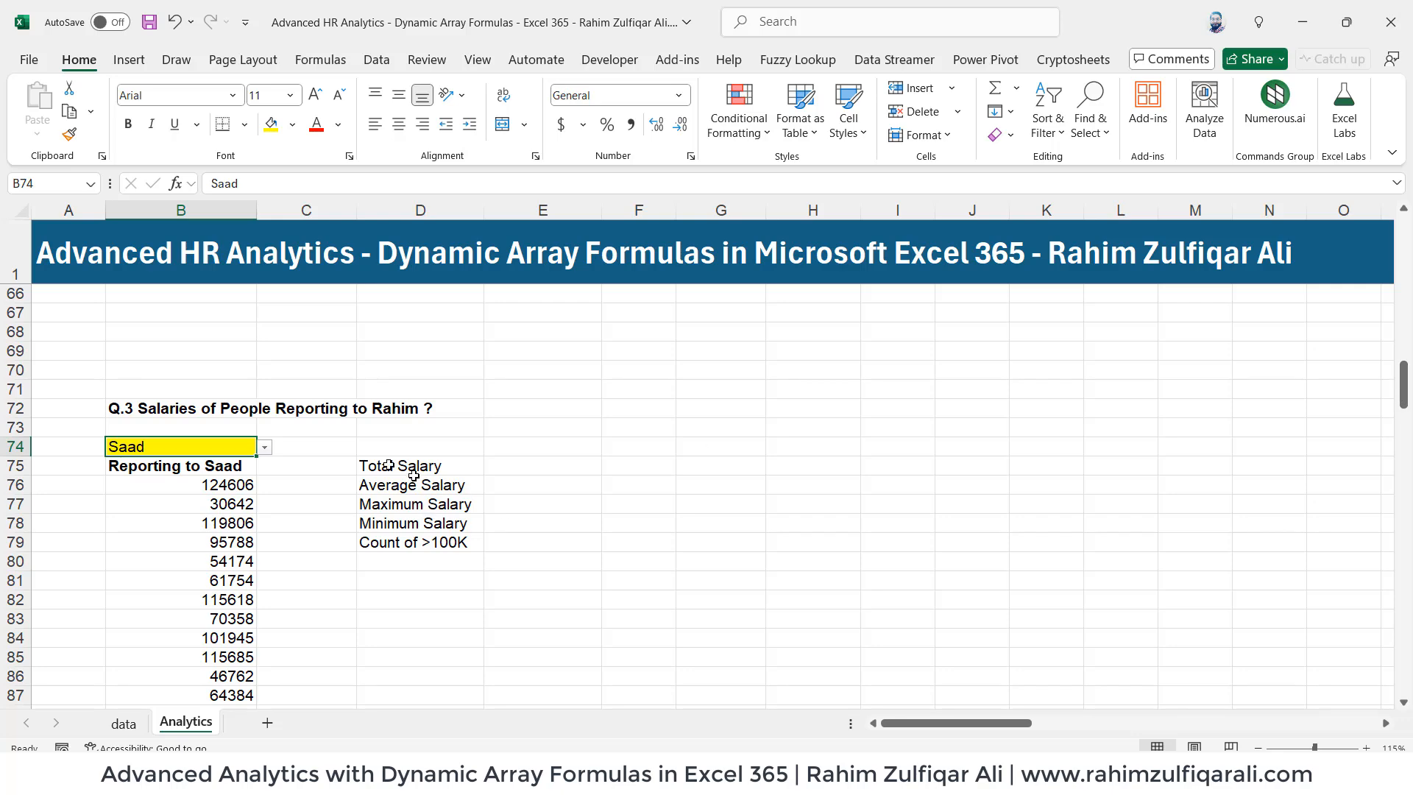
# - Choose the second listed manager in B74 and review the spilled salary list down to its last row
pyautogui.click(264, 446)
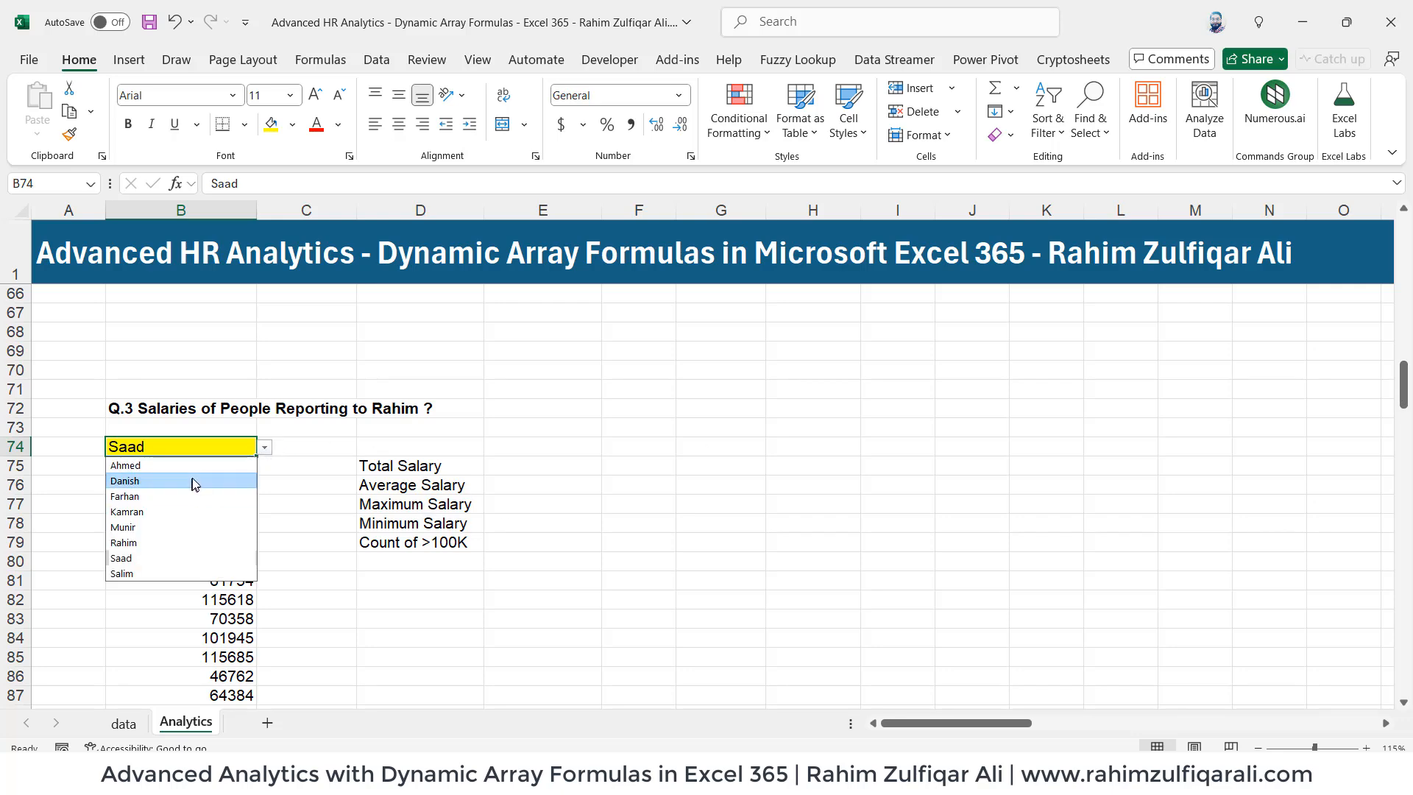
pyautogui.click(221, 485)
pyautogui.scroll(-9, 227, 513)
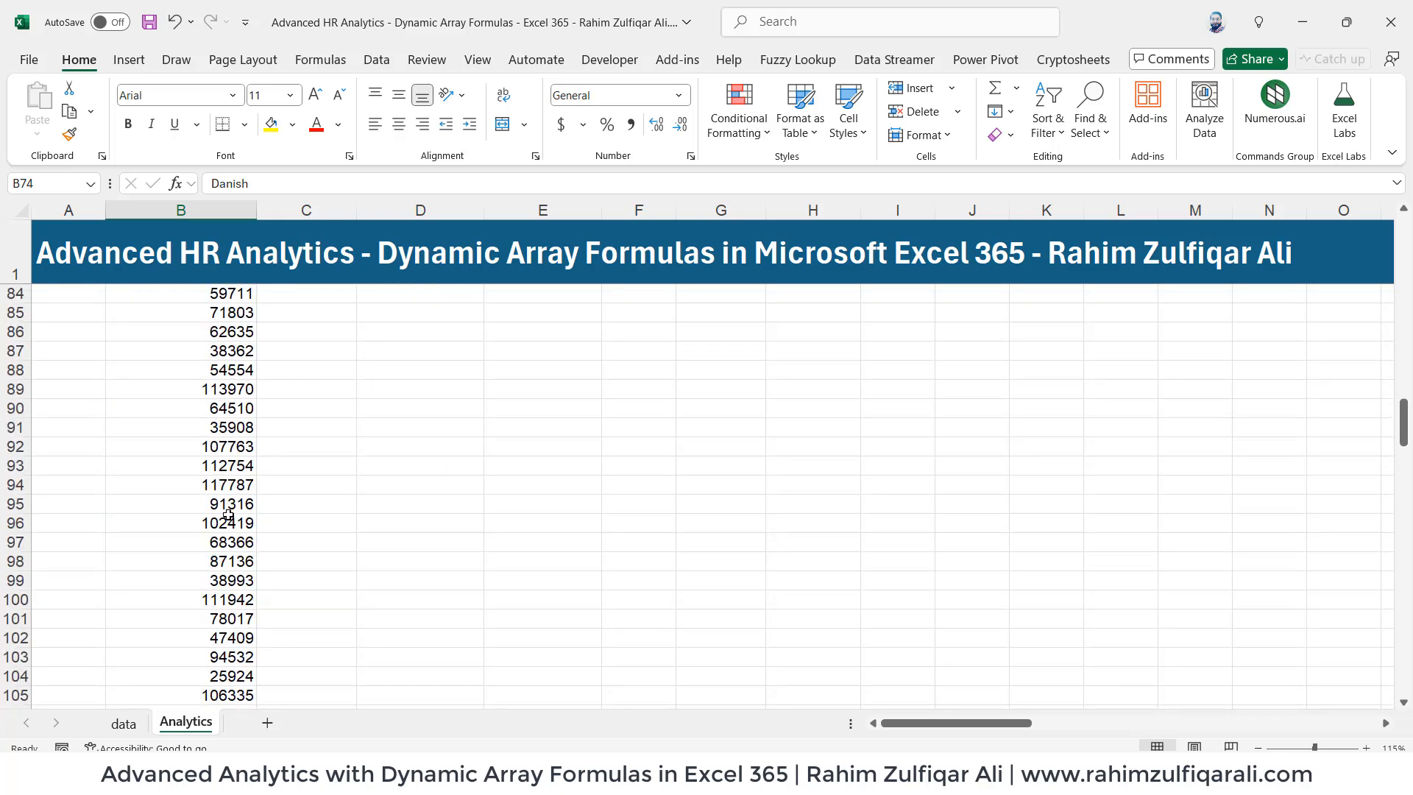
pyautogui.scroll(-2, 227, 513)
pyautogui.click(234, 517)
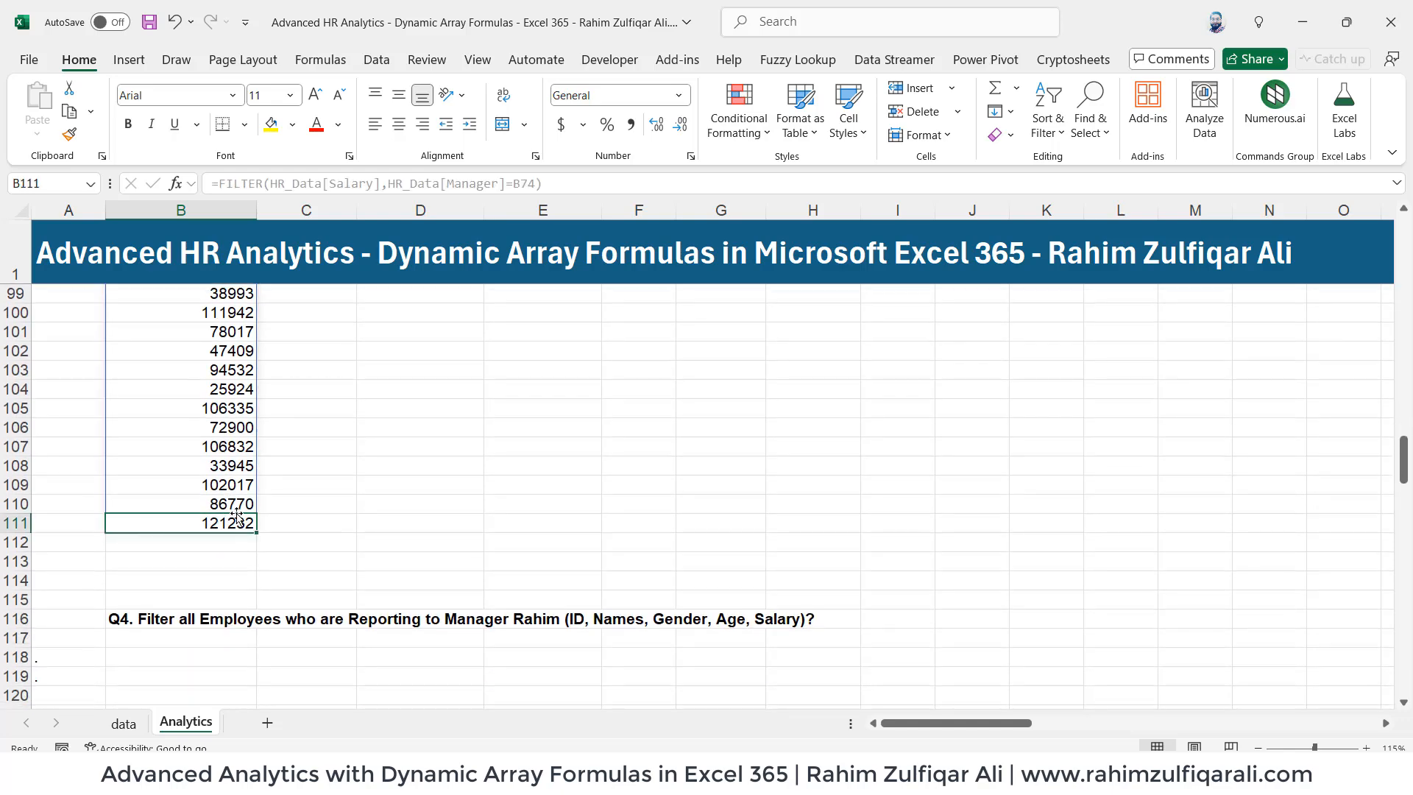
pyautogui.scroll(2, 236, 518)
pyautogui.scroll(10, 237, 517)
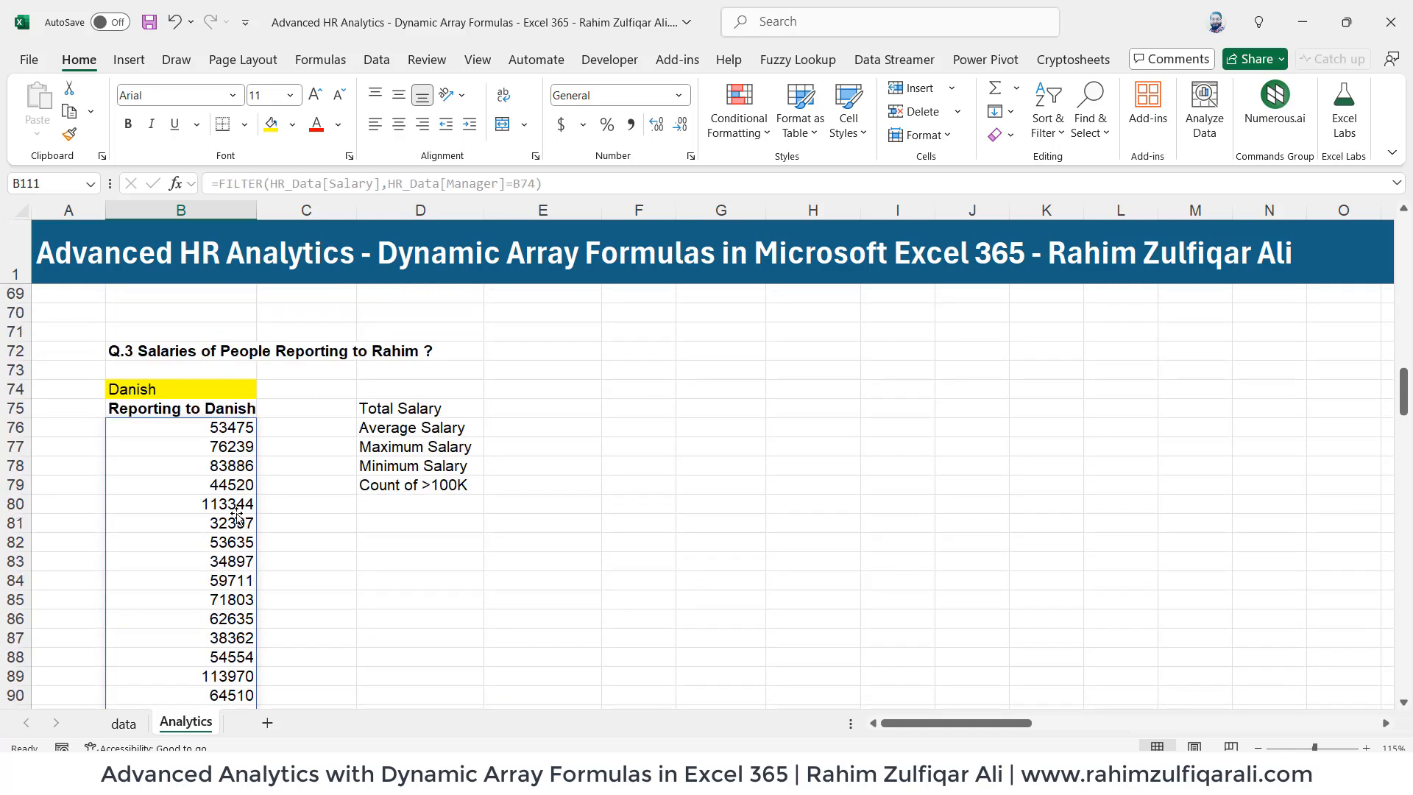
pyautogui.click(224, 537)
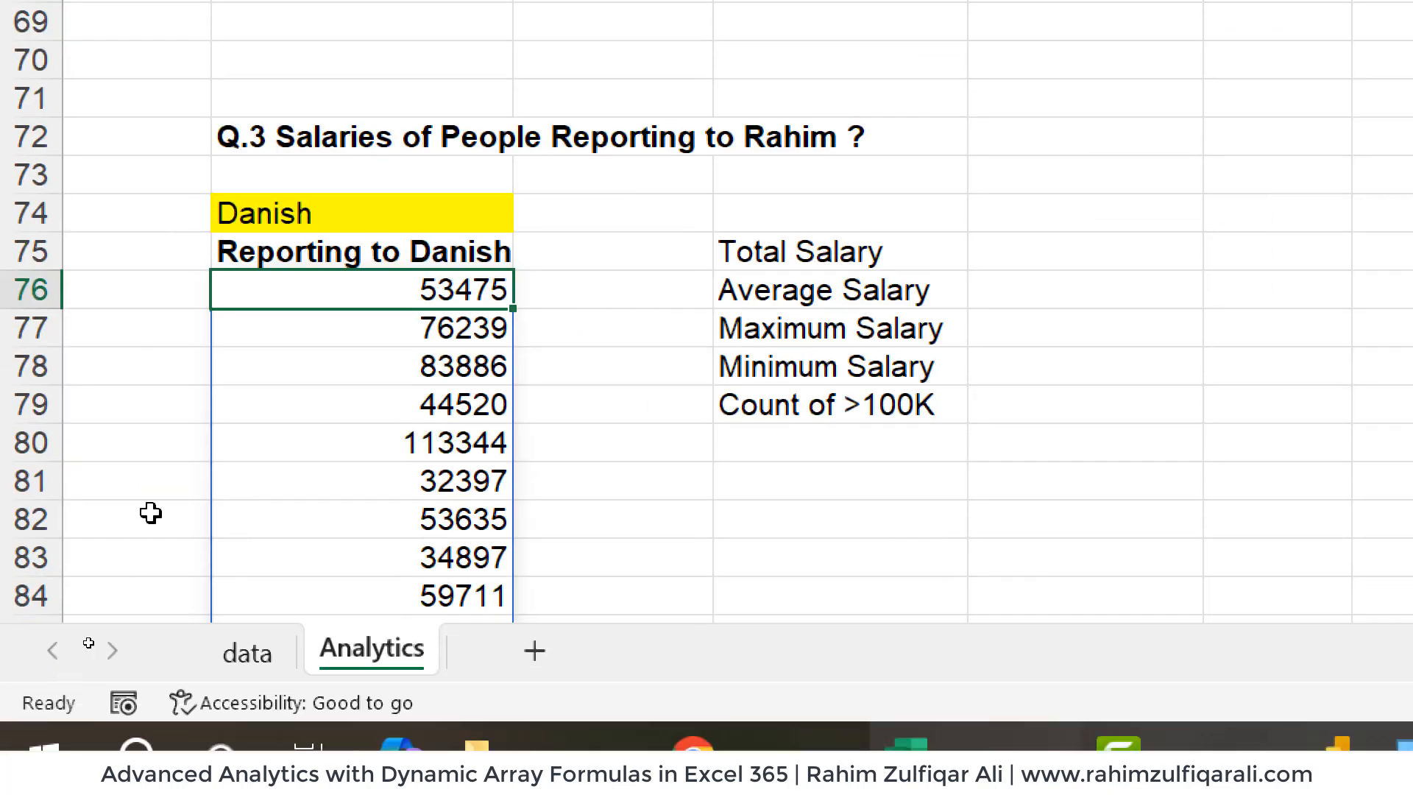
# - Switch the manager selector in B74 to the sixth listed manager
pyautogui.click(412, 218)
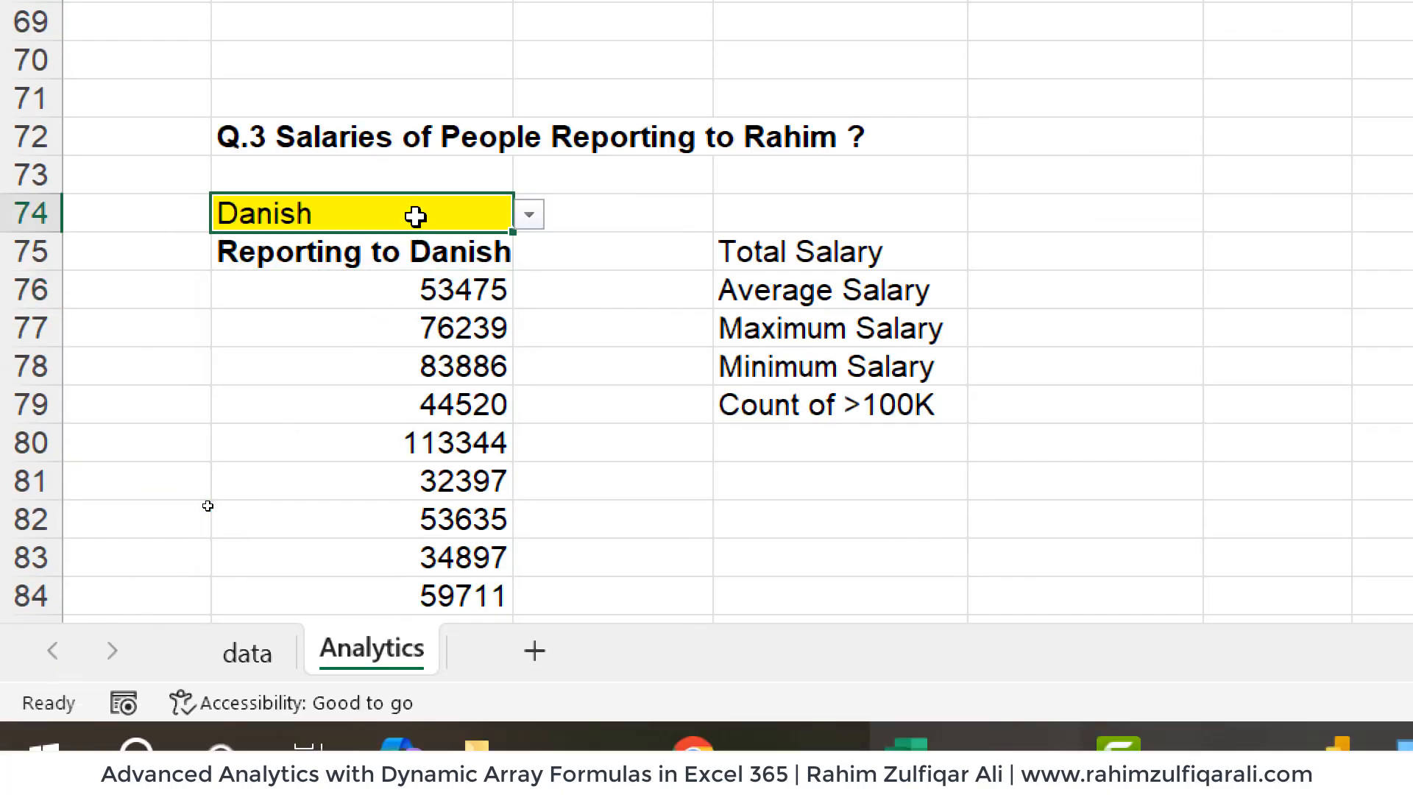
pyautogui.click(426, 301)
pyautogui.click(440, 226)
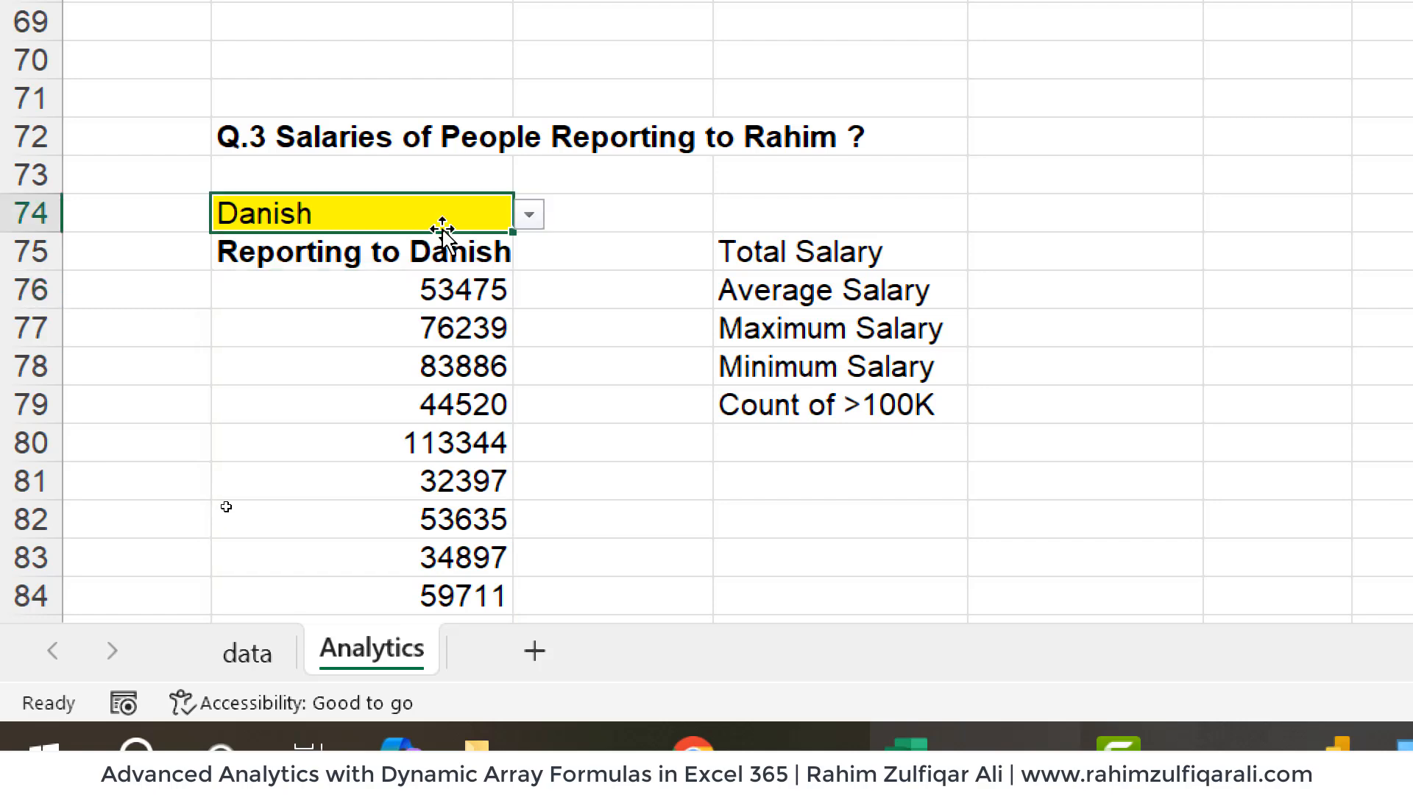
pyautogui.click(529, 214)
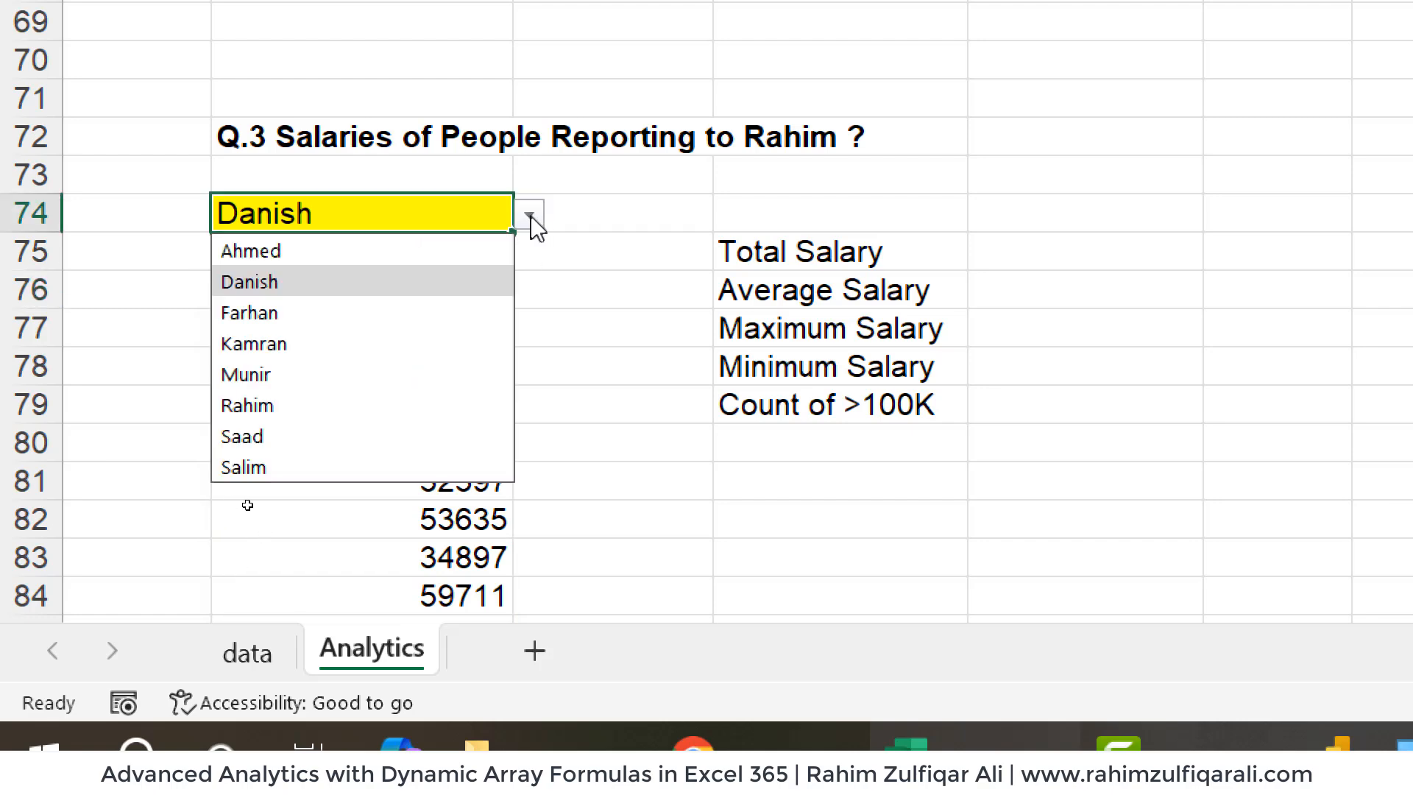
pyautogui.click(431, 406)
pyautogui.click(458, 354)
pyautogui.click(464, 303)
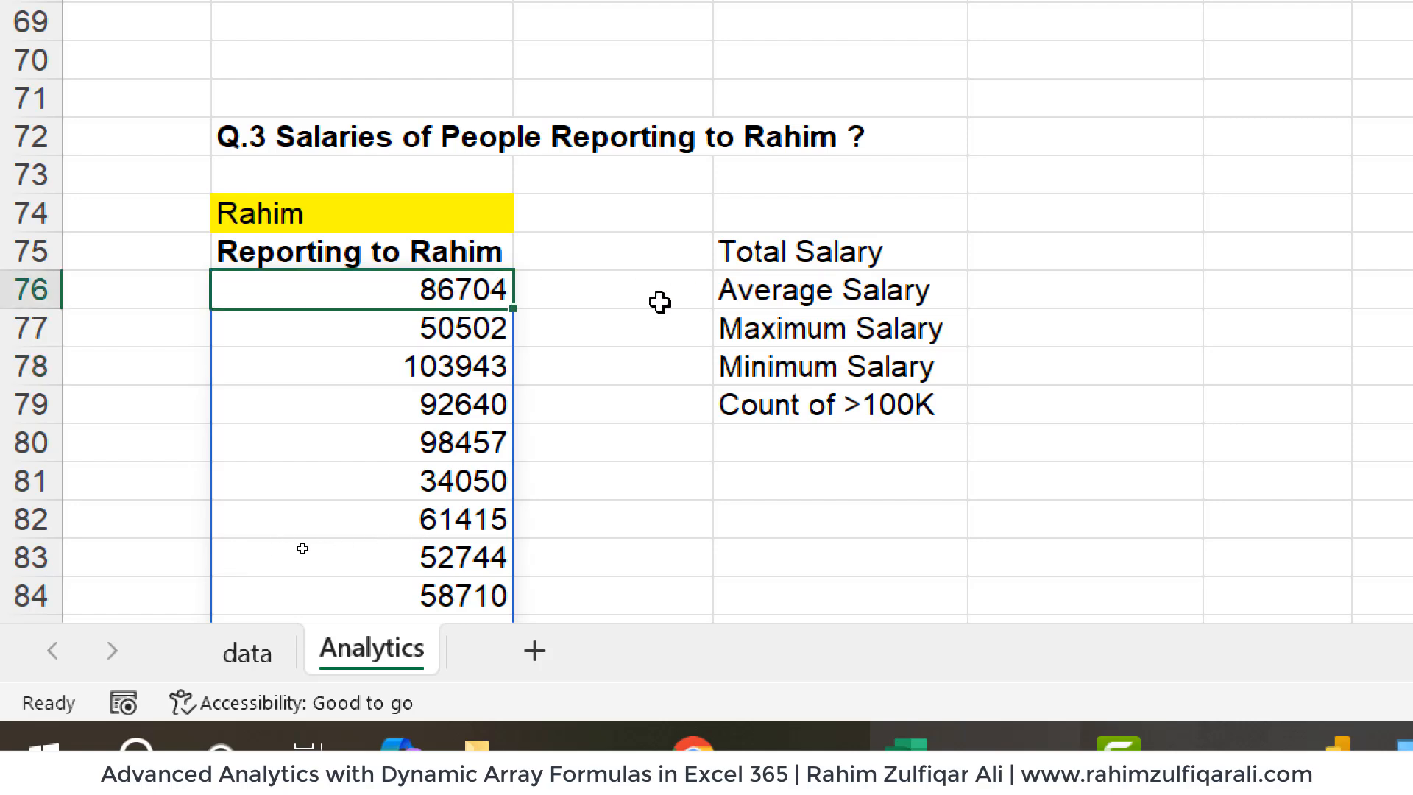
# - Enter # in D74 above the Total Salary label as a note on the spill operator
pyautogui.moveTo(924, 260); pyautogui.dragTo(870, 395)
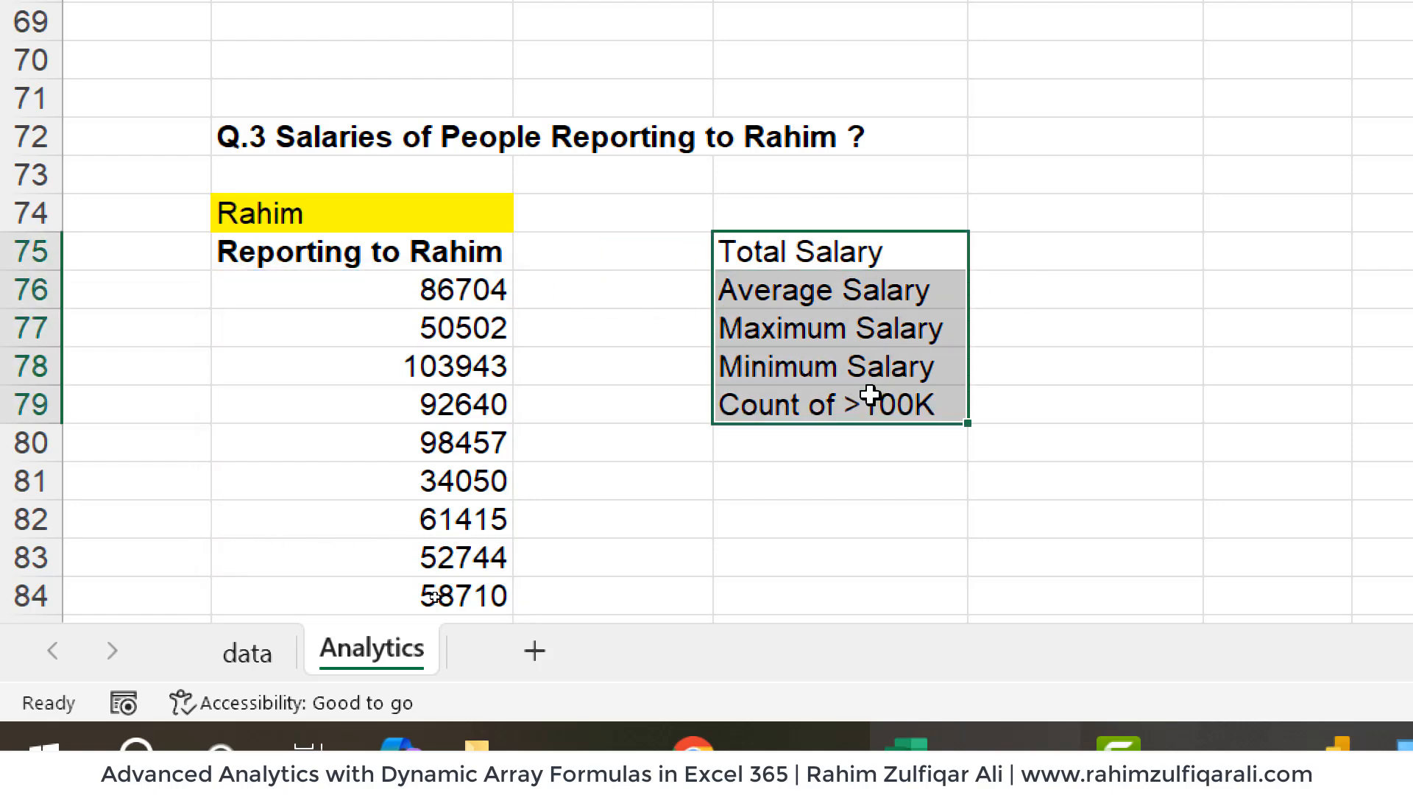
pyautogui.click(1050, 259)
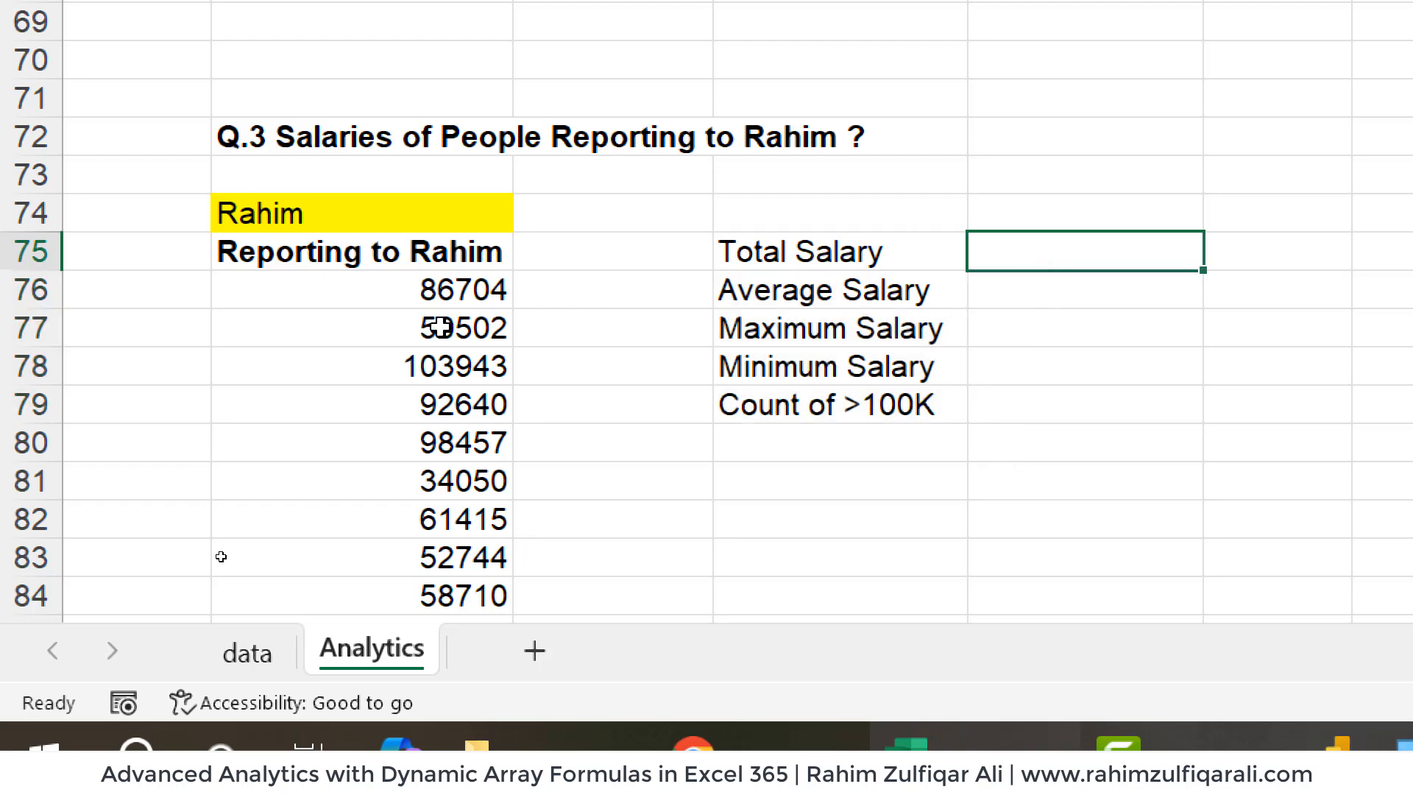
pyautogui.click(459, 288)
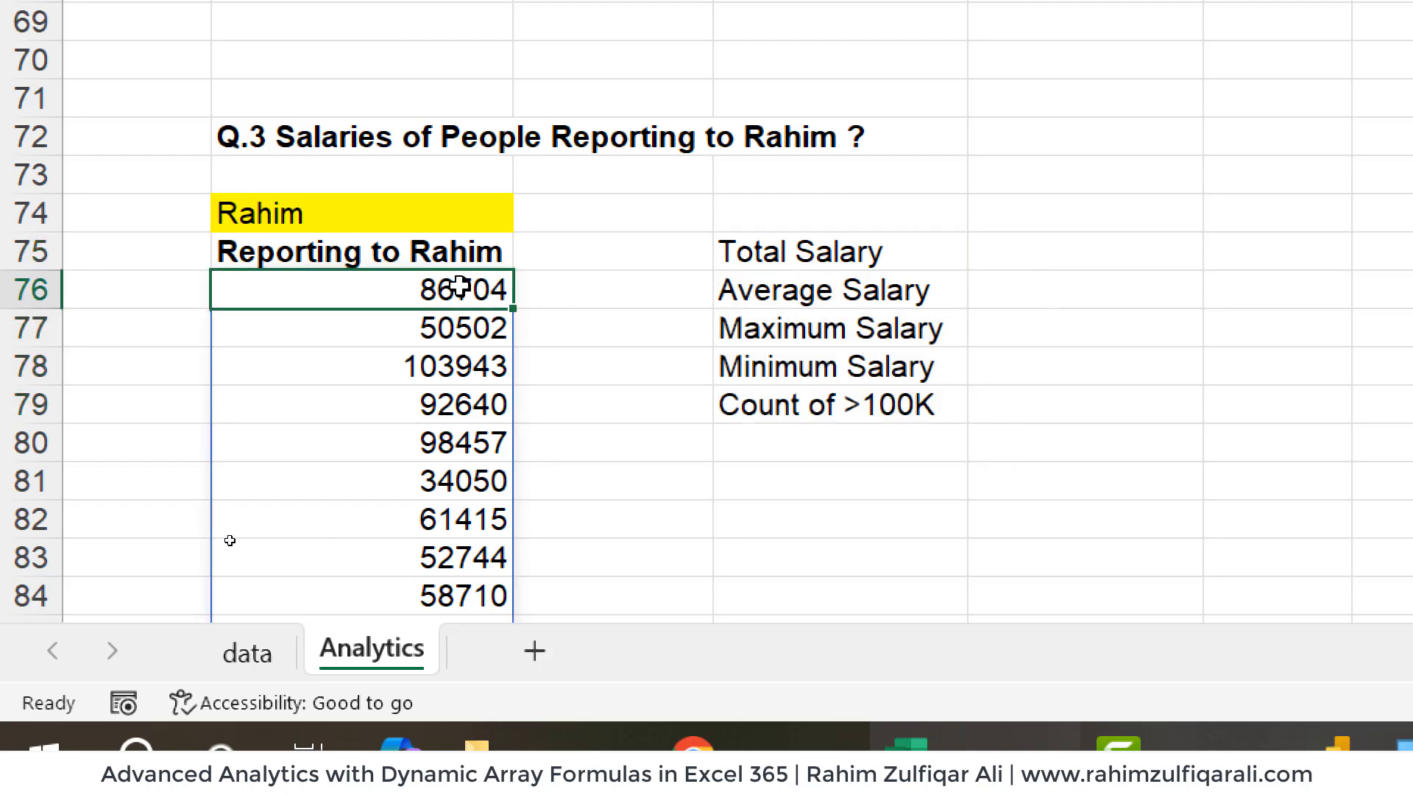
pyautogui.click(1014, 264)
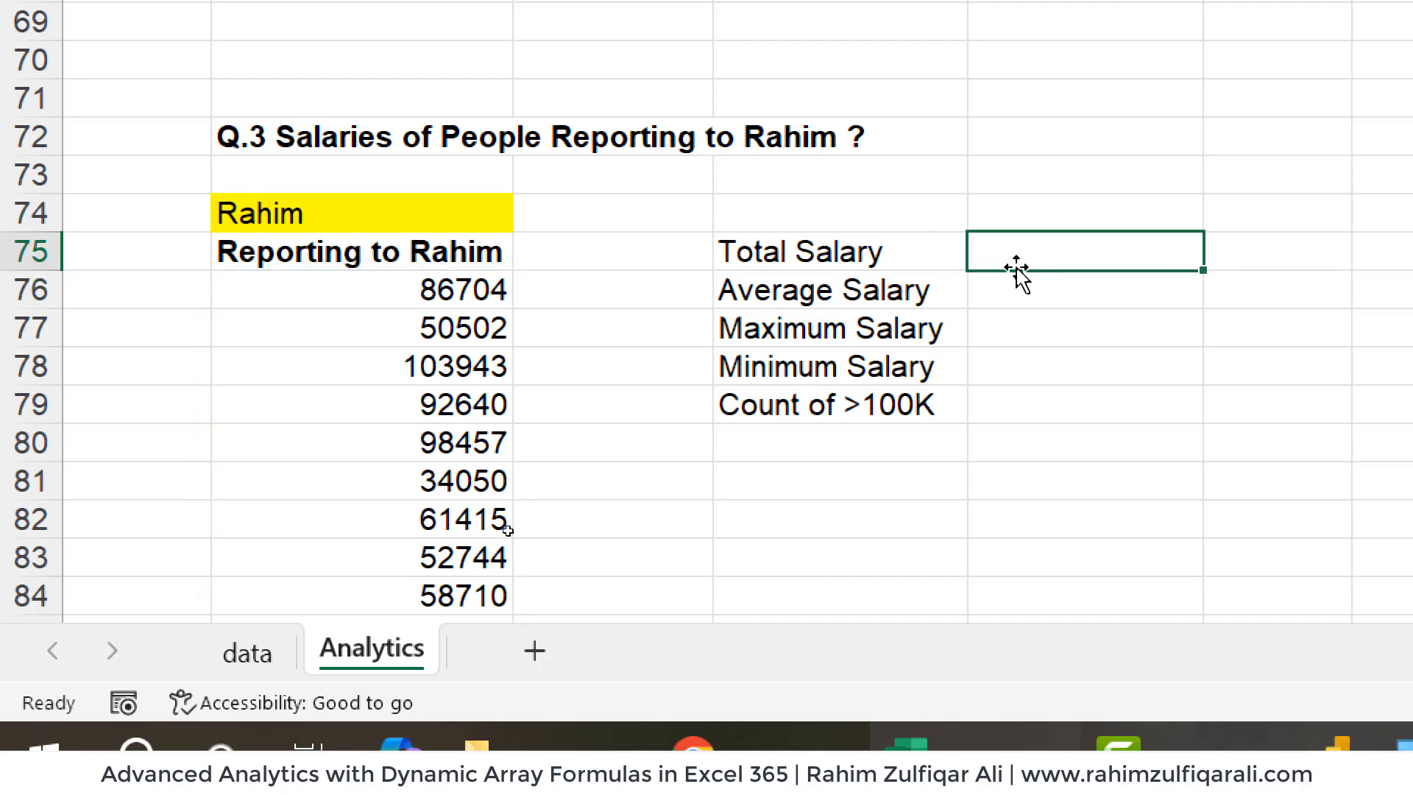
pyautogui.click(898, 220)
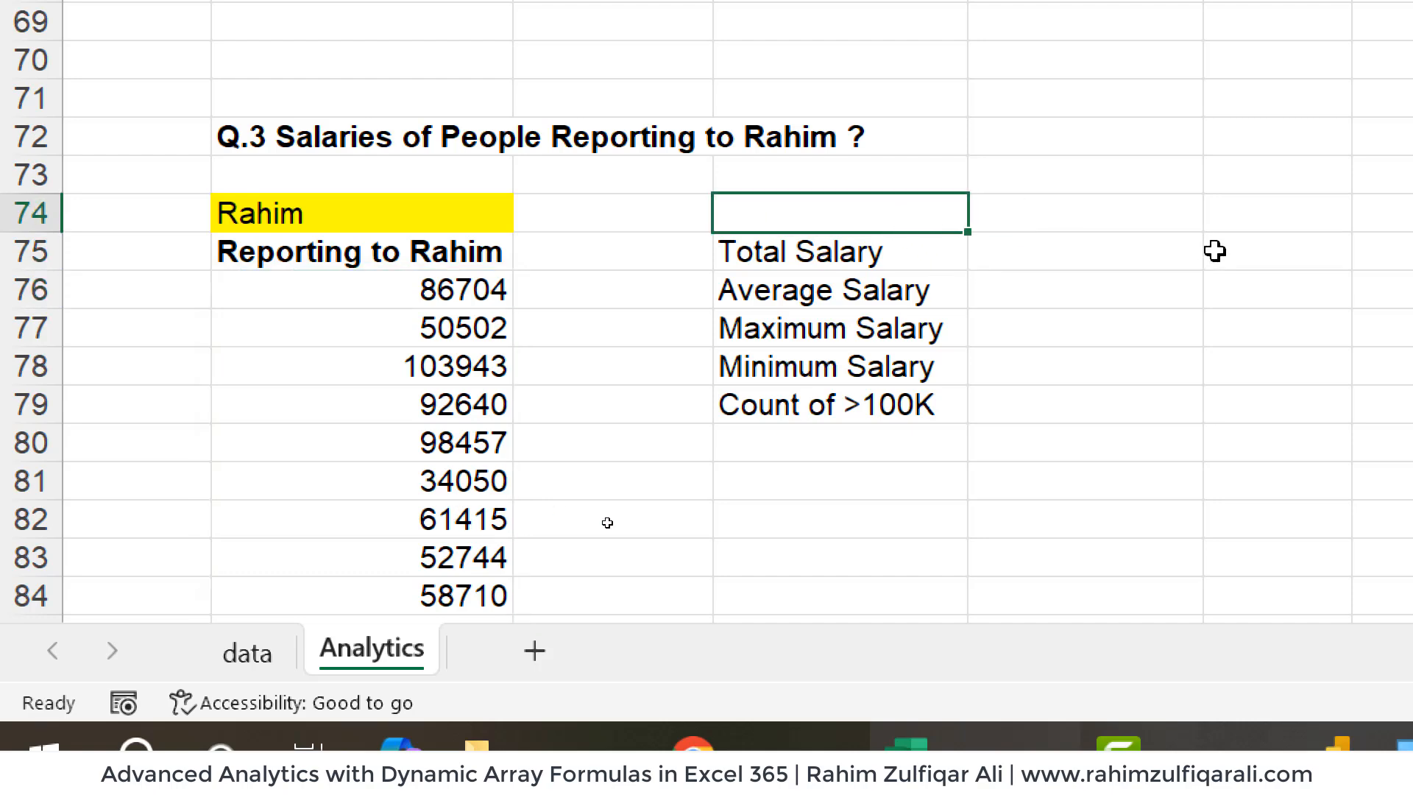
pyautogui.write('#')
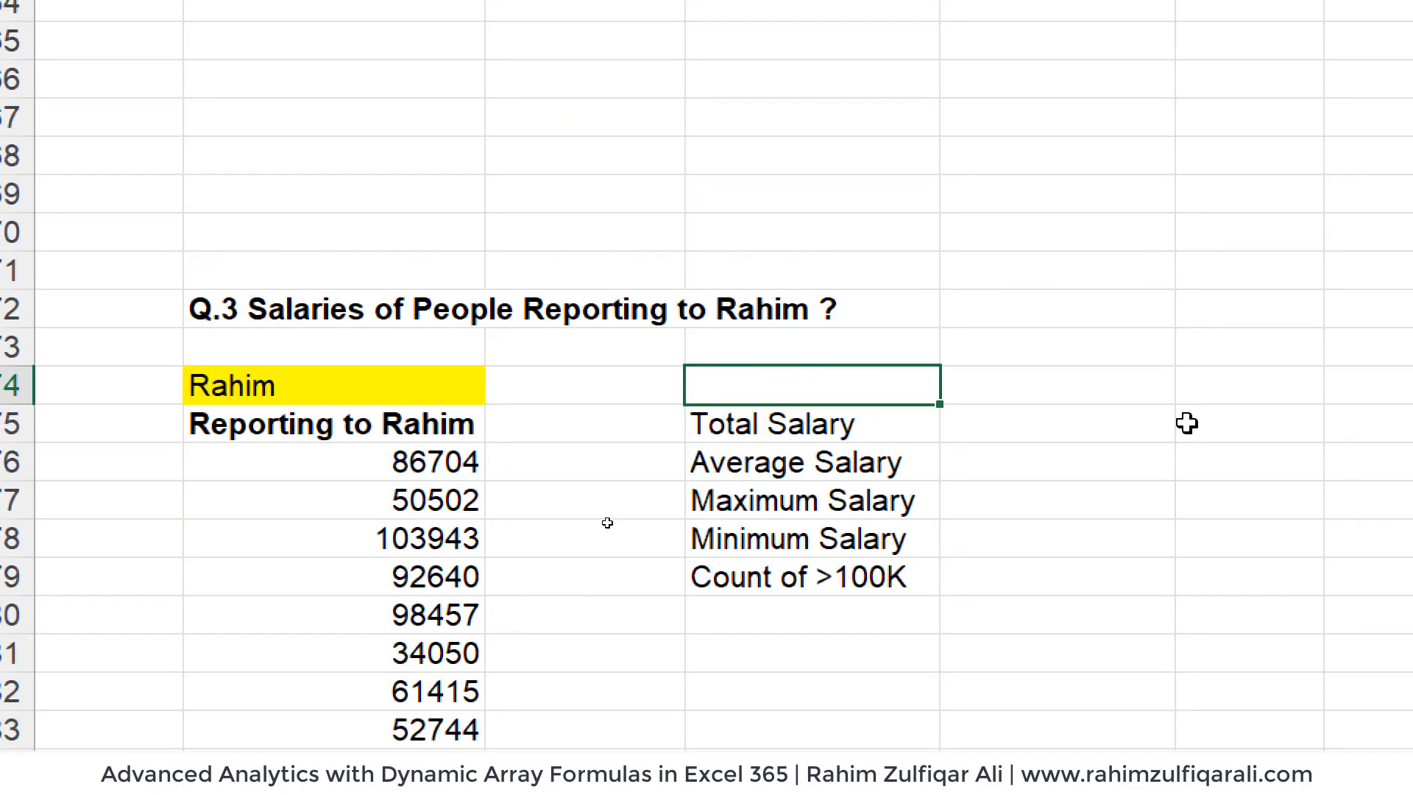
pyautogui.press('Return')
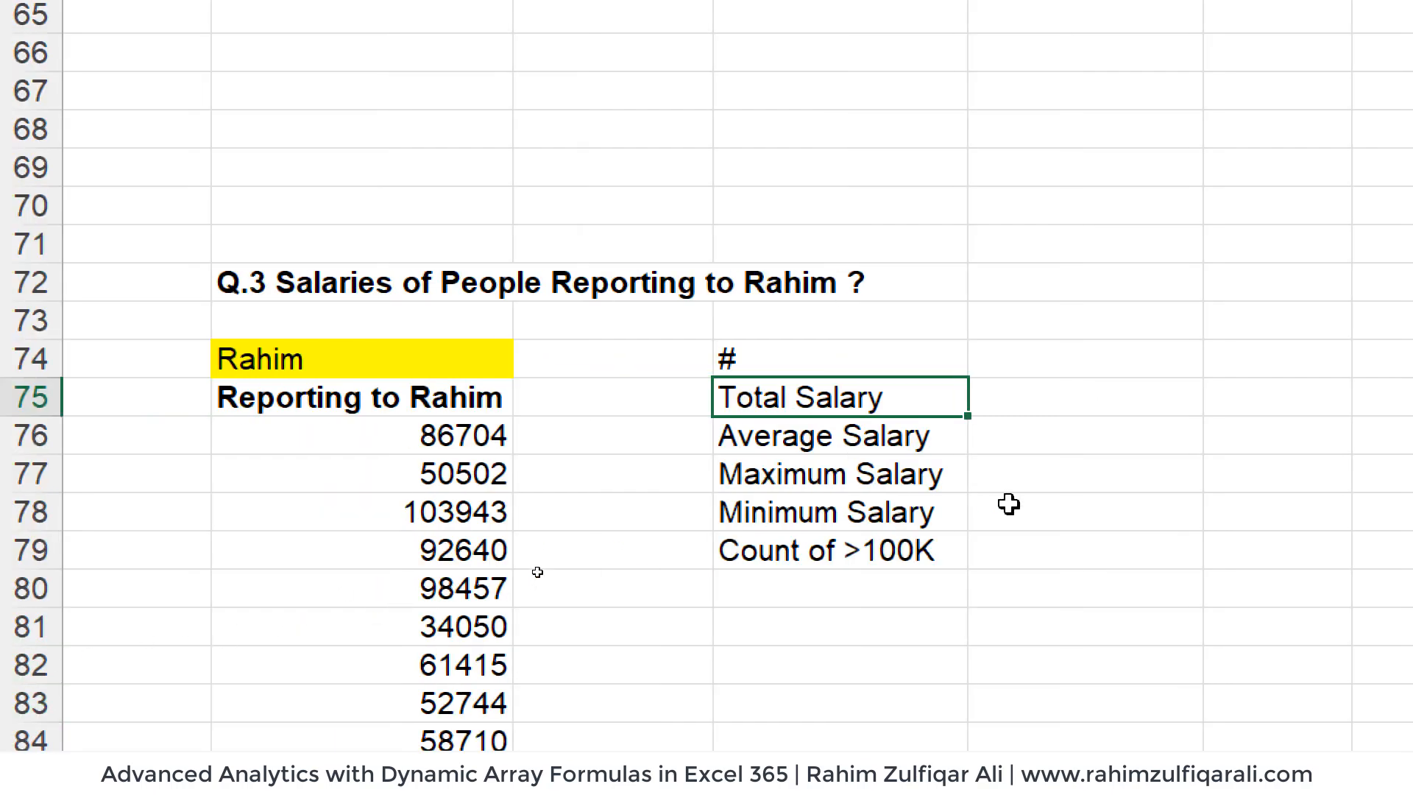
# - Enter =SUM(B76#) in E75 to total the selected manager's spilled salary list
pyautogui.click(1079, 398)
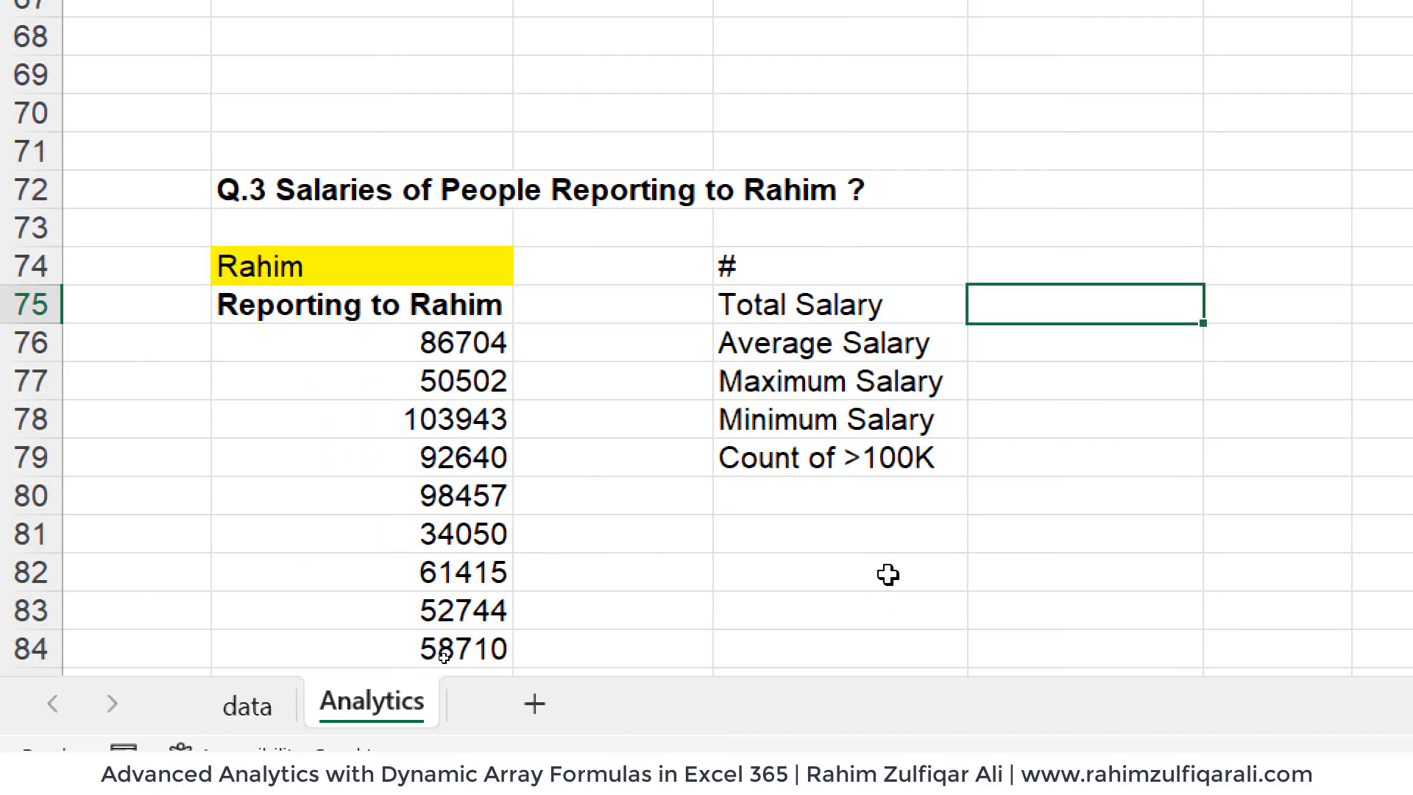
pyautogui.scroll(-1, 891, 662)
pyautogui.write('=sum')
pyautogui.press('Tab')
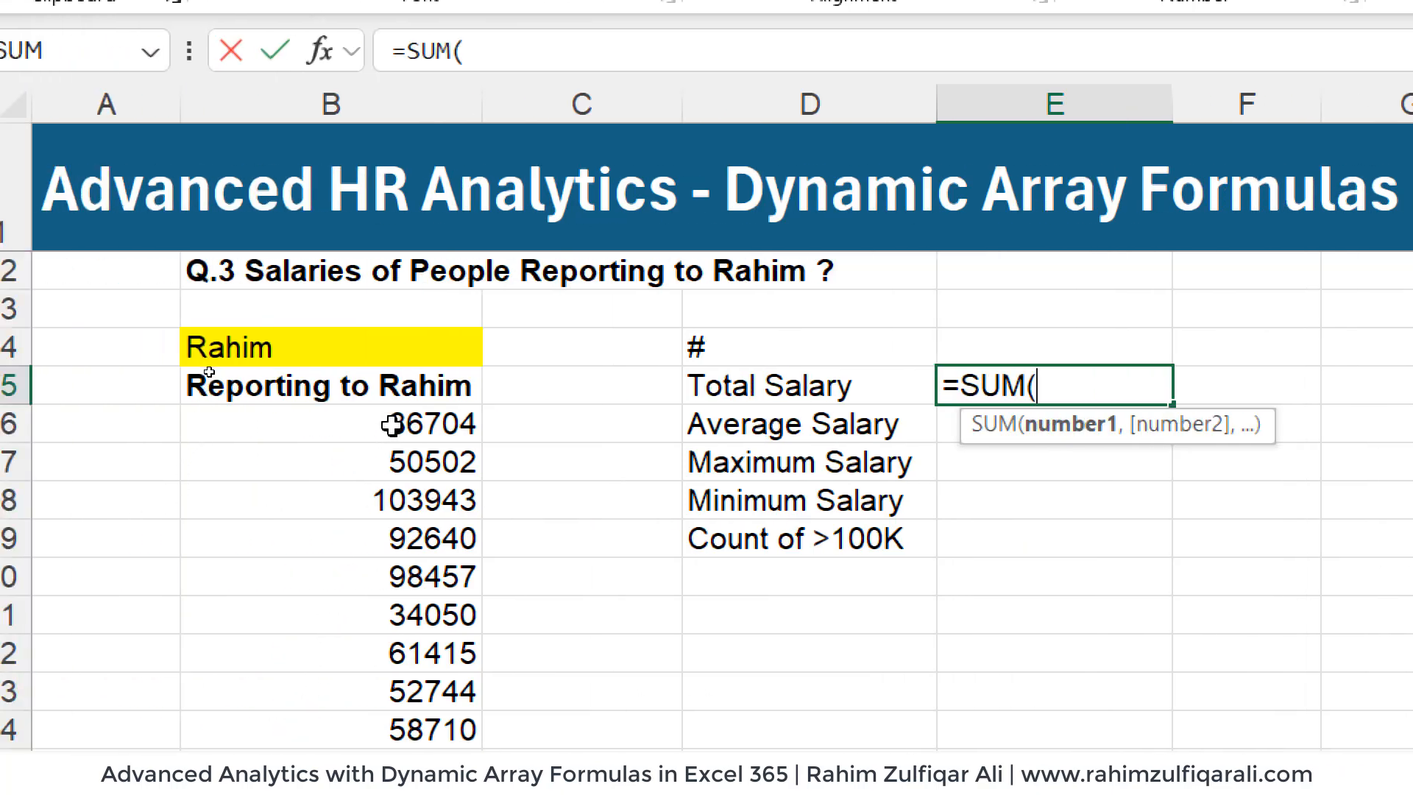
pyautogui.moveTo(390, 419); pyautogui.dragTo(337, 750)
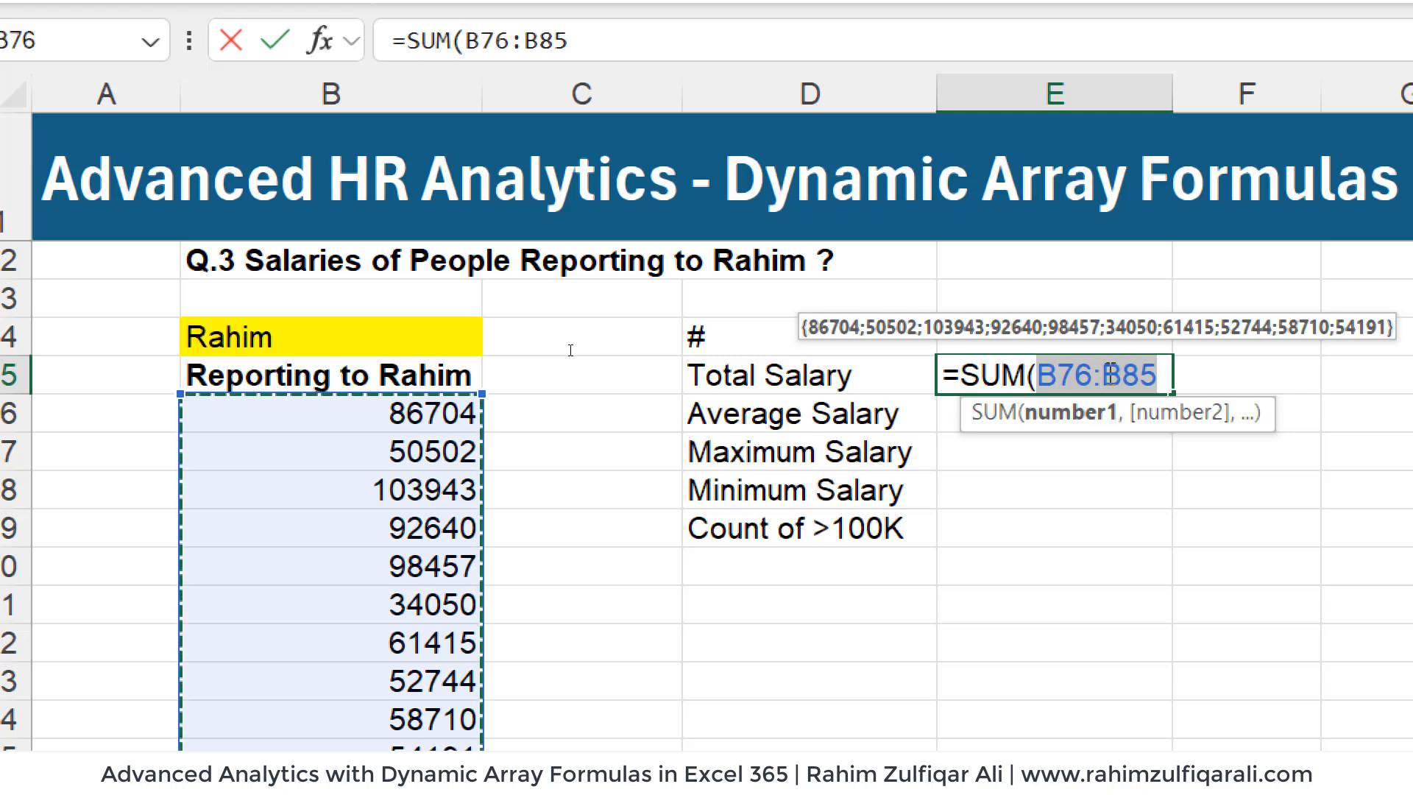
pyautogui.press('BackSpace')
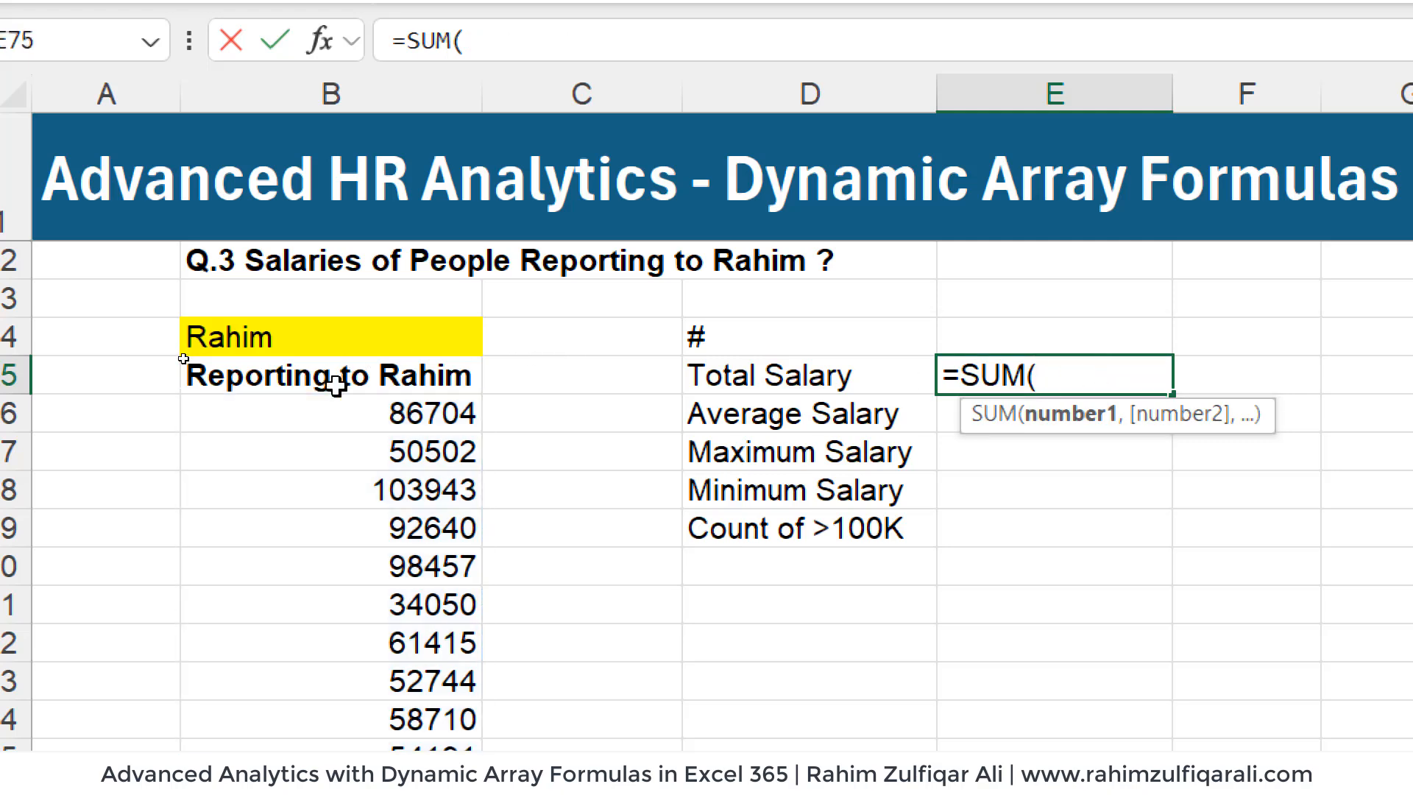
pyautogui.click(343, 411)
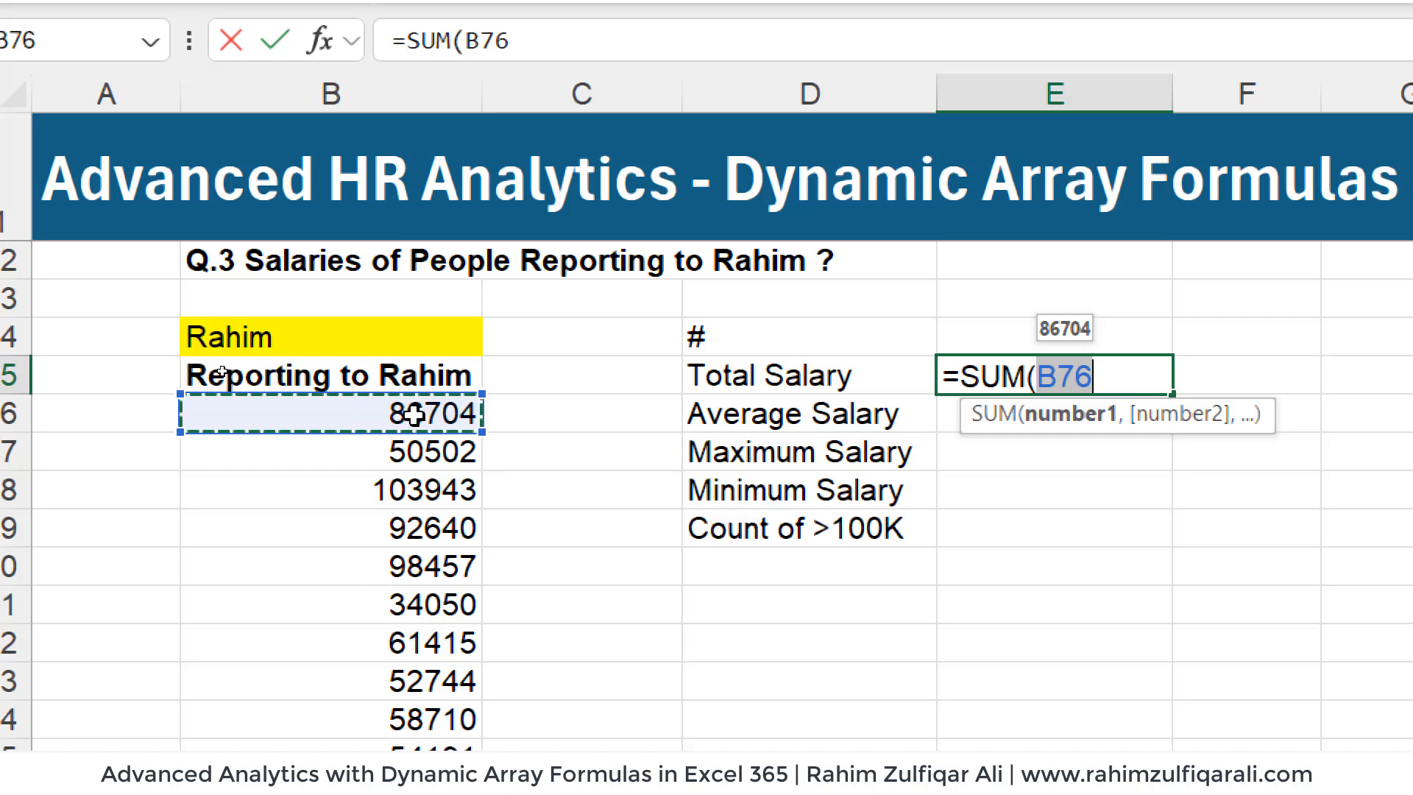
pyautogui.write('#')
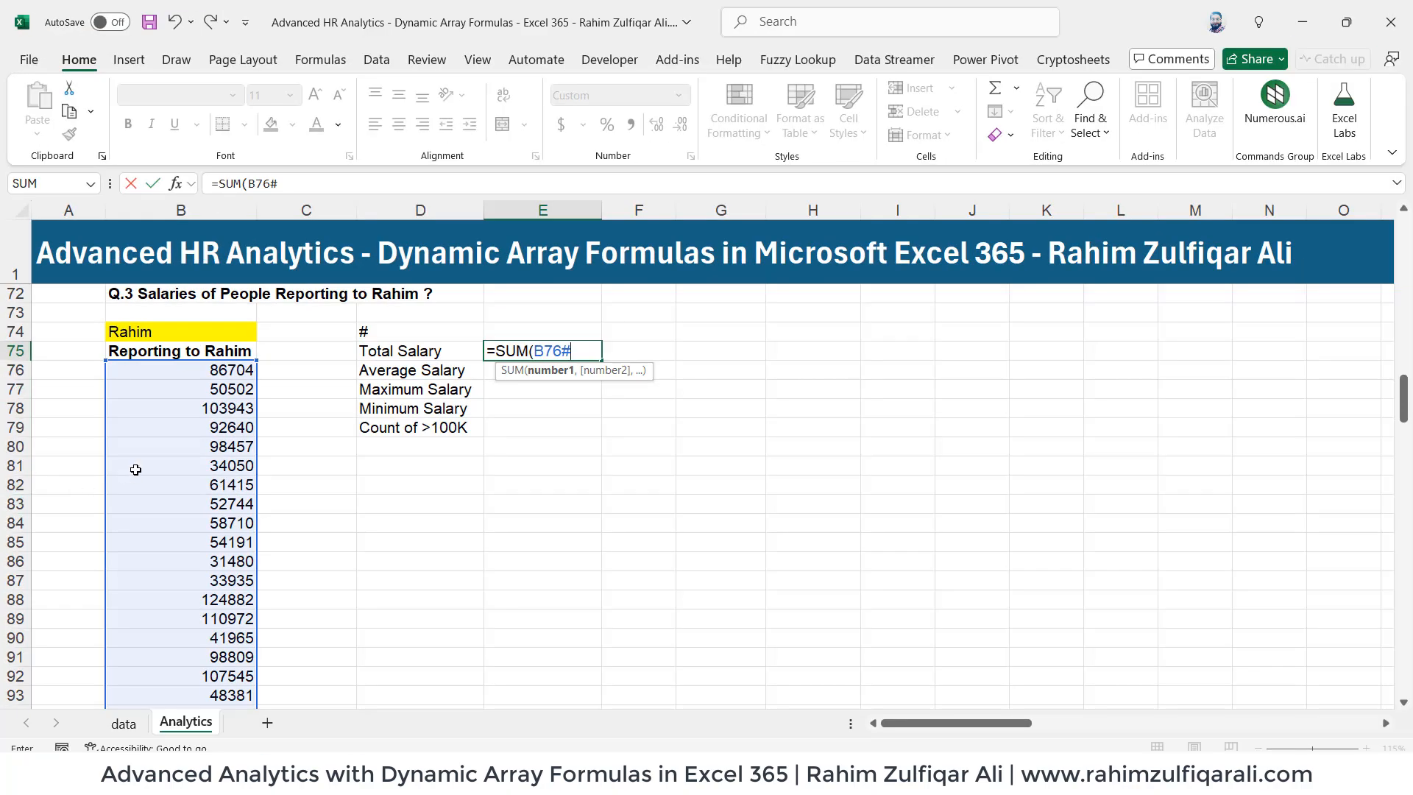
pyautogui.scroll(-9, 136, 469)
pyautogui.scroll(3, 135, 470)
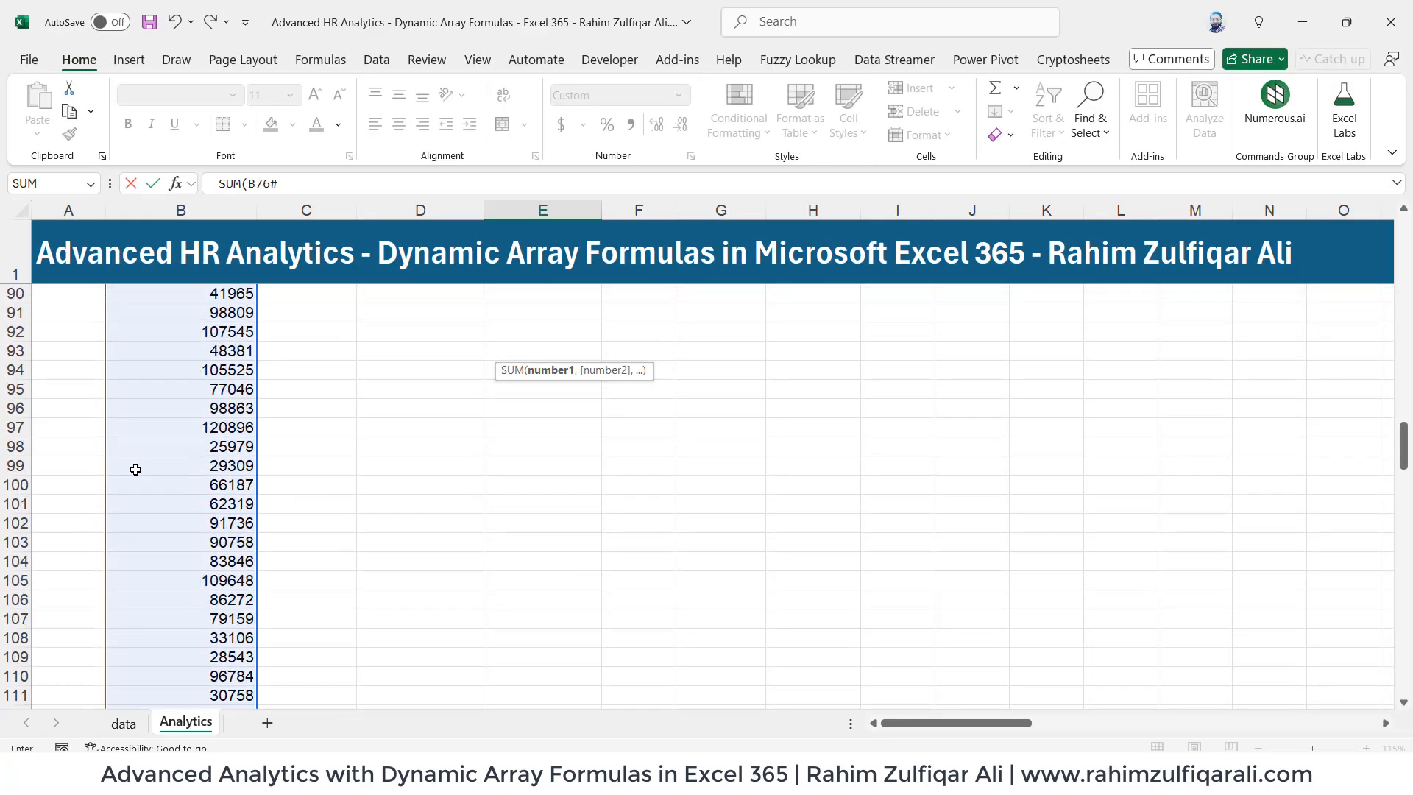
pyautogui.scroll(7, 135, 470)
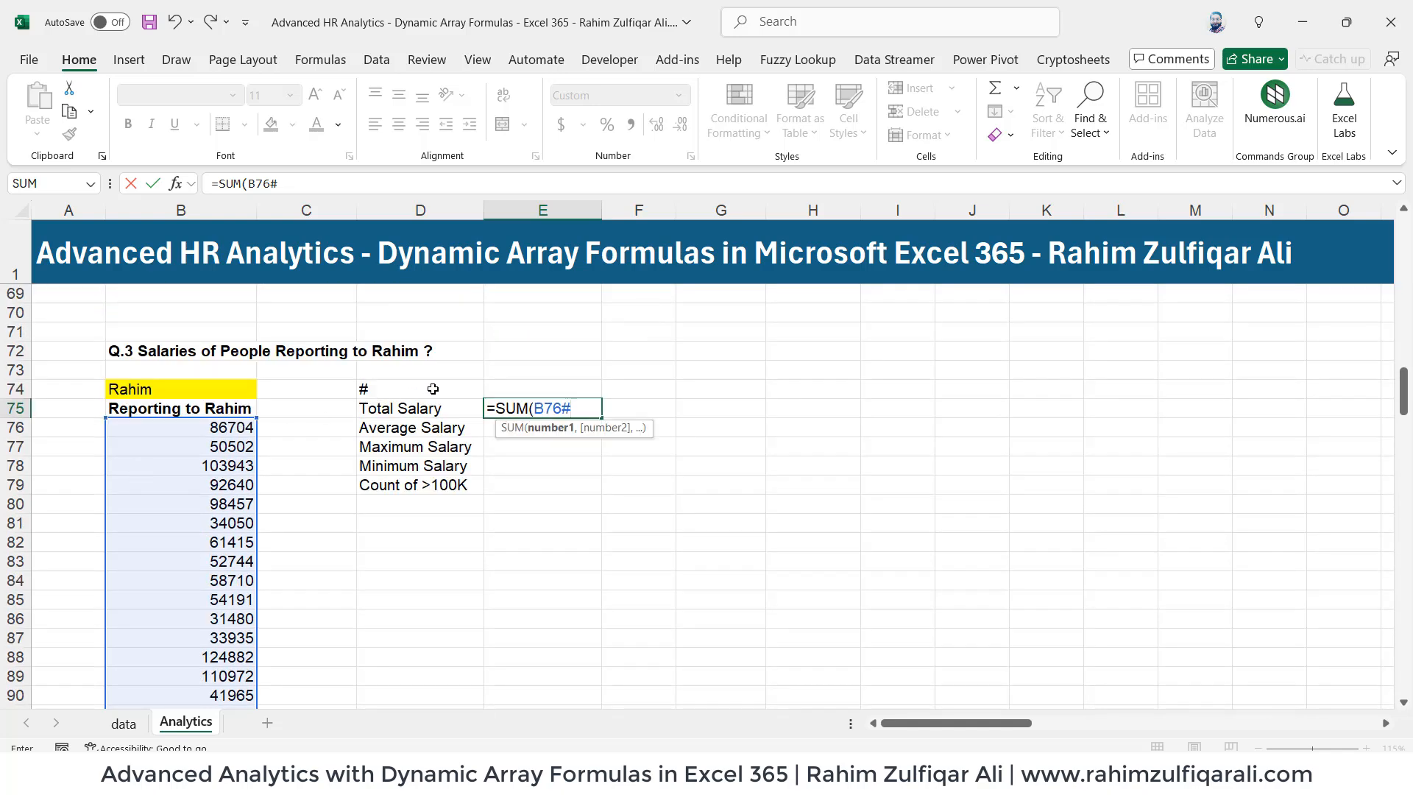
pyautogui.write(')')
pyautogui.press('Return')
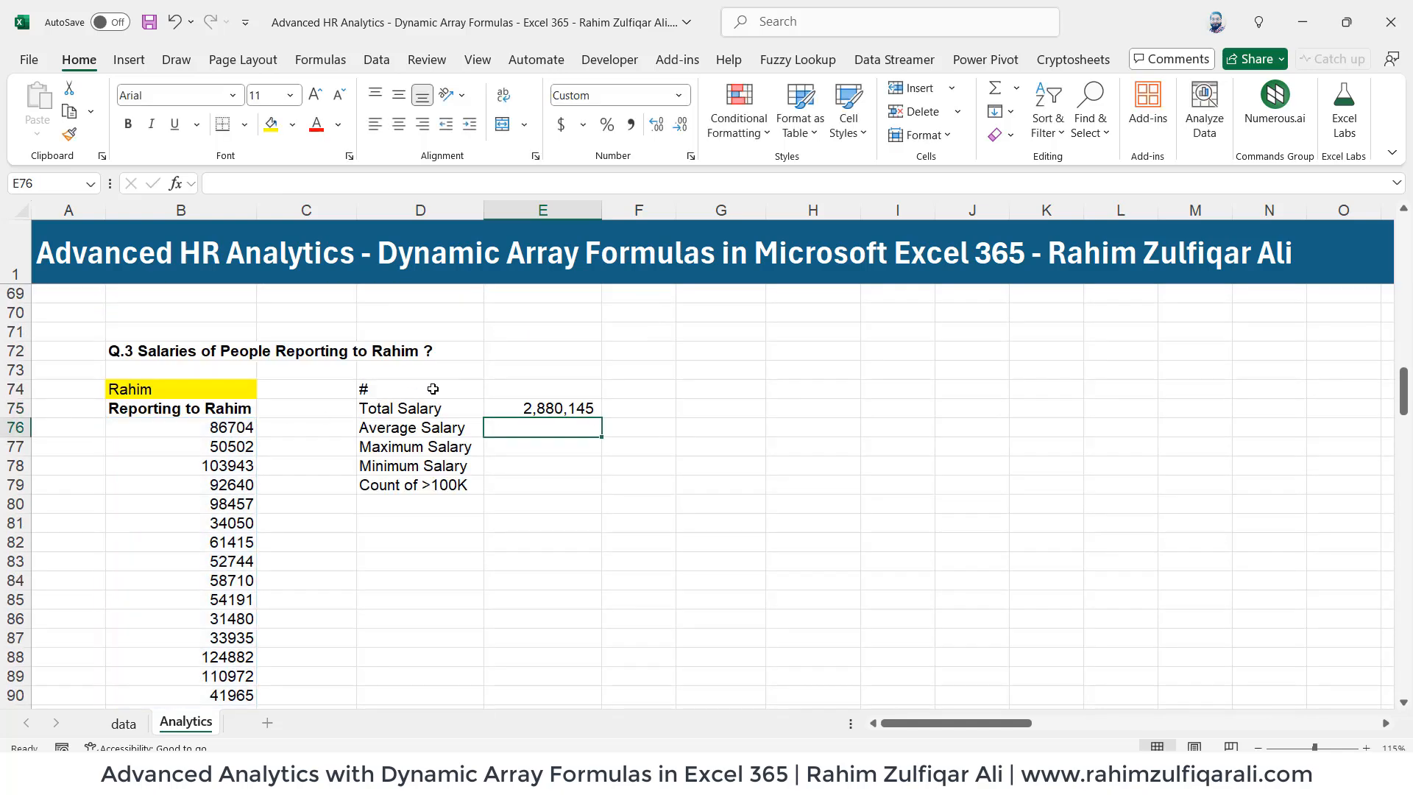
# - Test the total salary formula by choosing the second listed manager in B74 and check where the spilled list ends
pyautogui.click(487, 414)
pyautogui.click(222, 396)
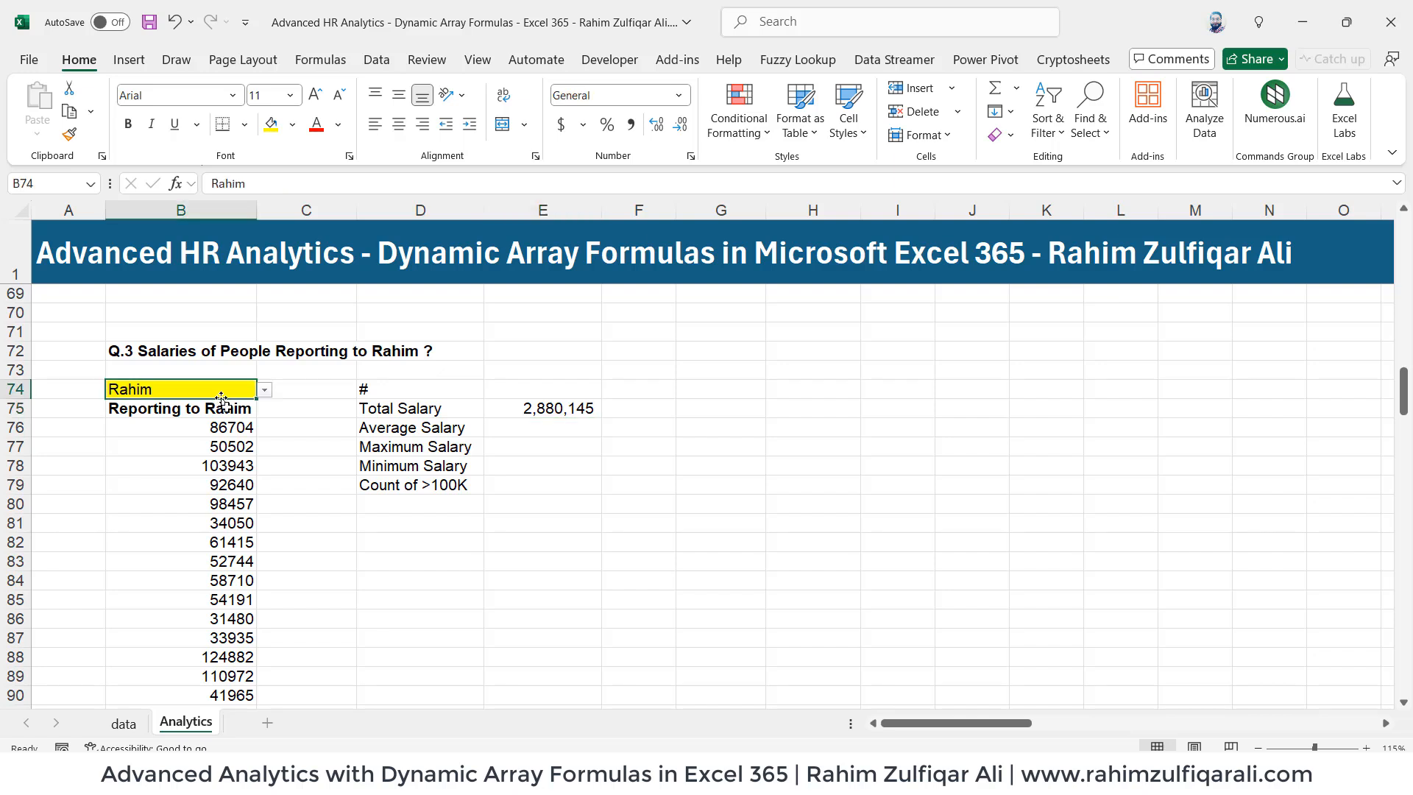
pyautogui.click(264, 391)
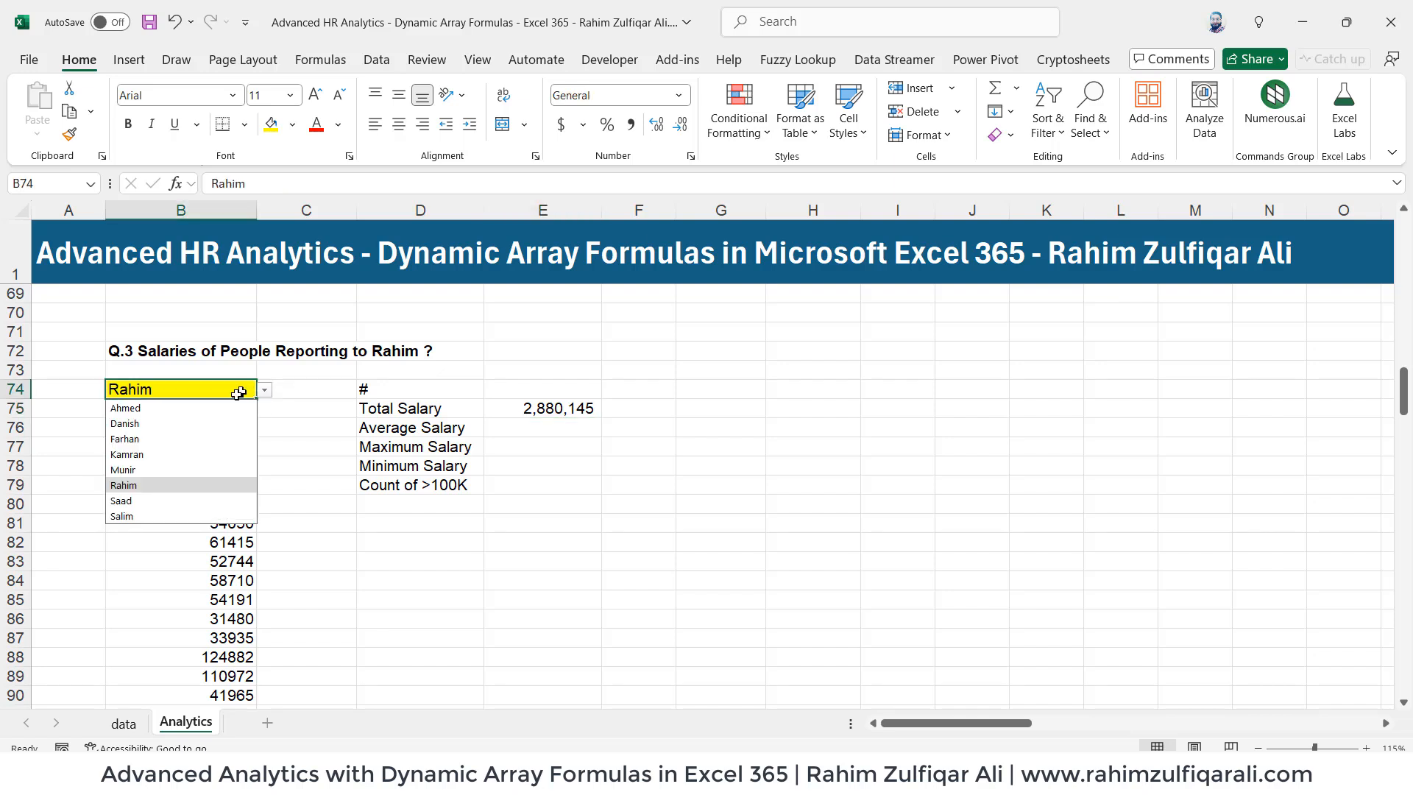
pyautogui.click(167, 428)
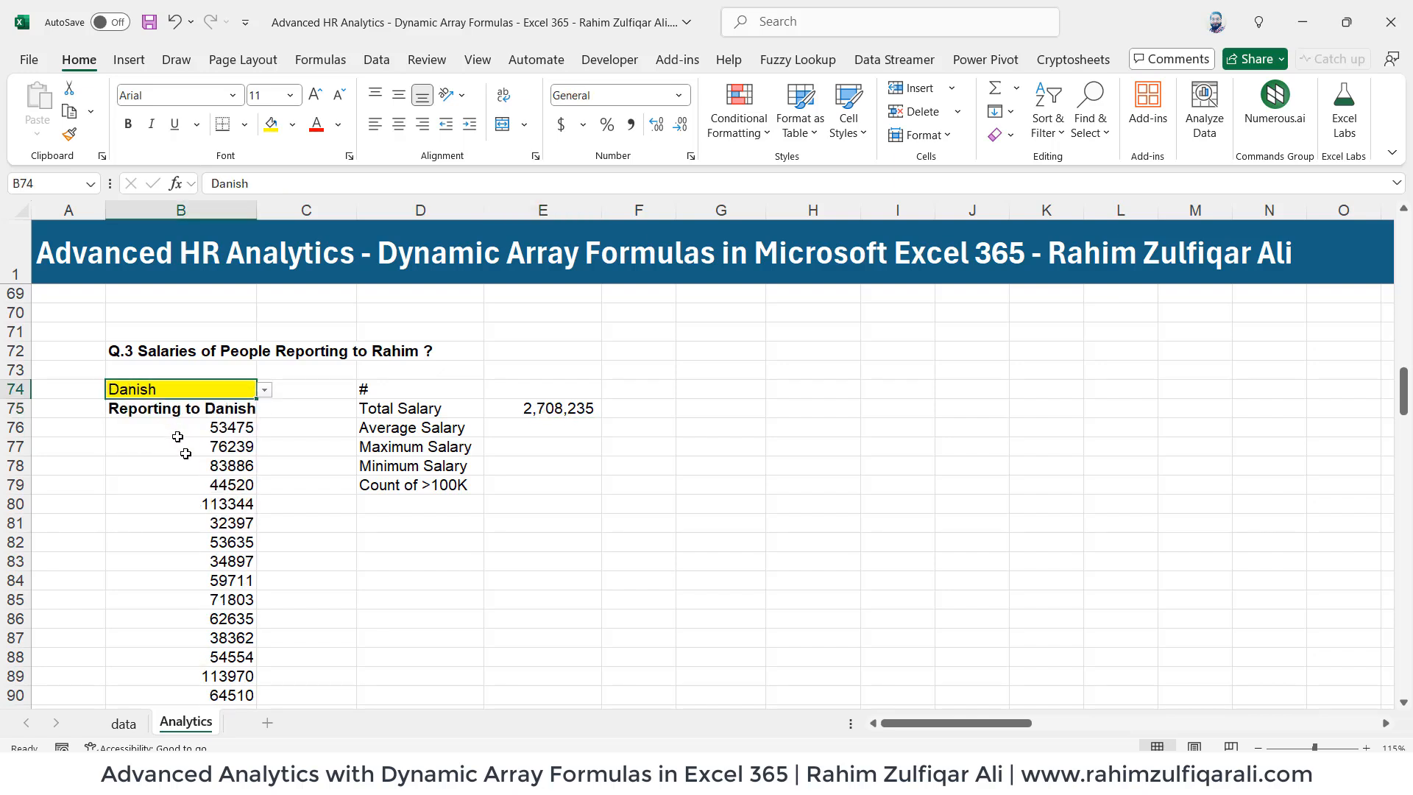
pyautogui.scroll(-7, 197, 478)
pyautogui.scroll(-4, 200, 478)
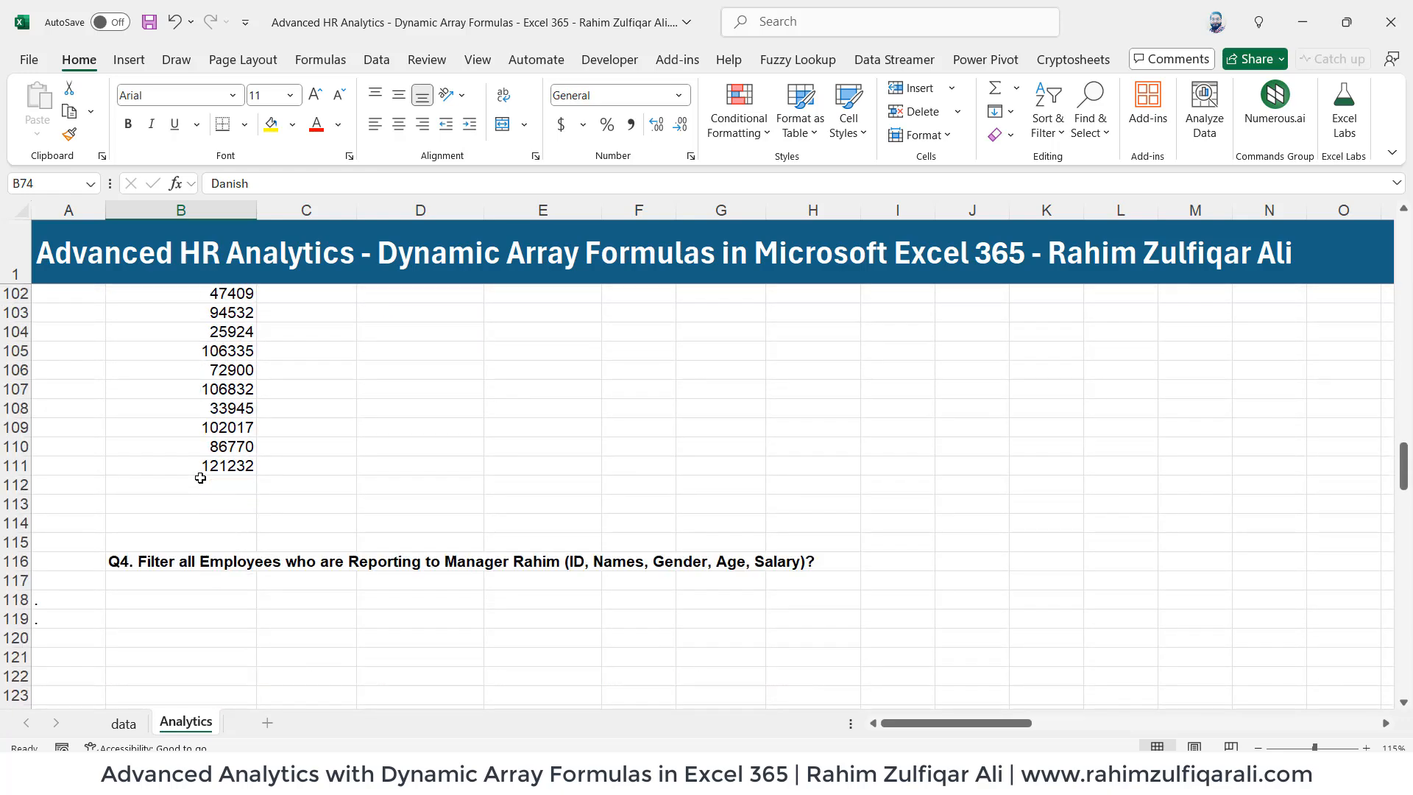
pyautogui.click(212, 467)
pyautogui.scroll(3, 215, 467)
pyautogui.scroll(8, 215, 467)
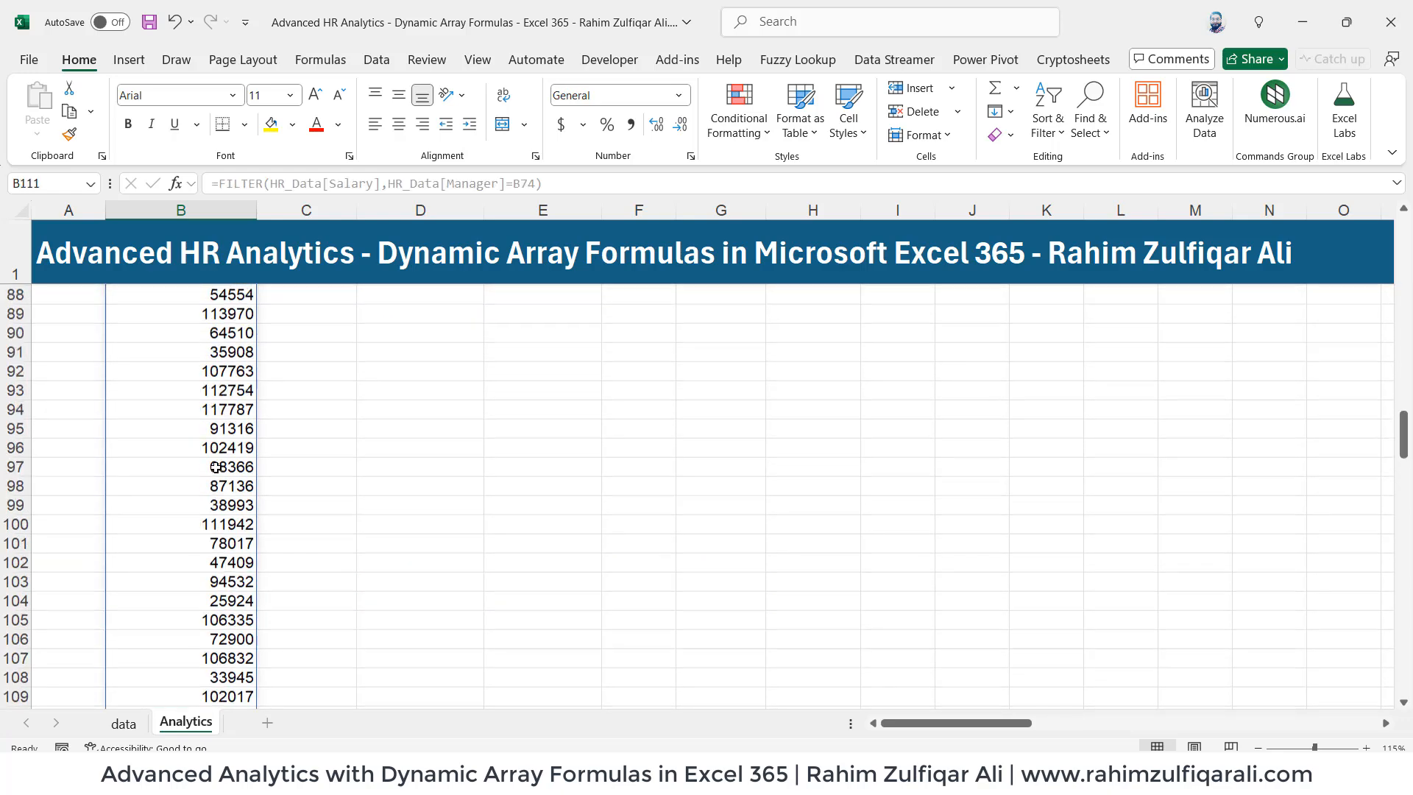
# - Inspect the spilled range referenced by the total salary formula in E75, leaving the formula as it is
pyautogui.click(543, 484)
pyautogui.doubleClick(543, 408)
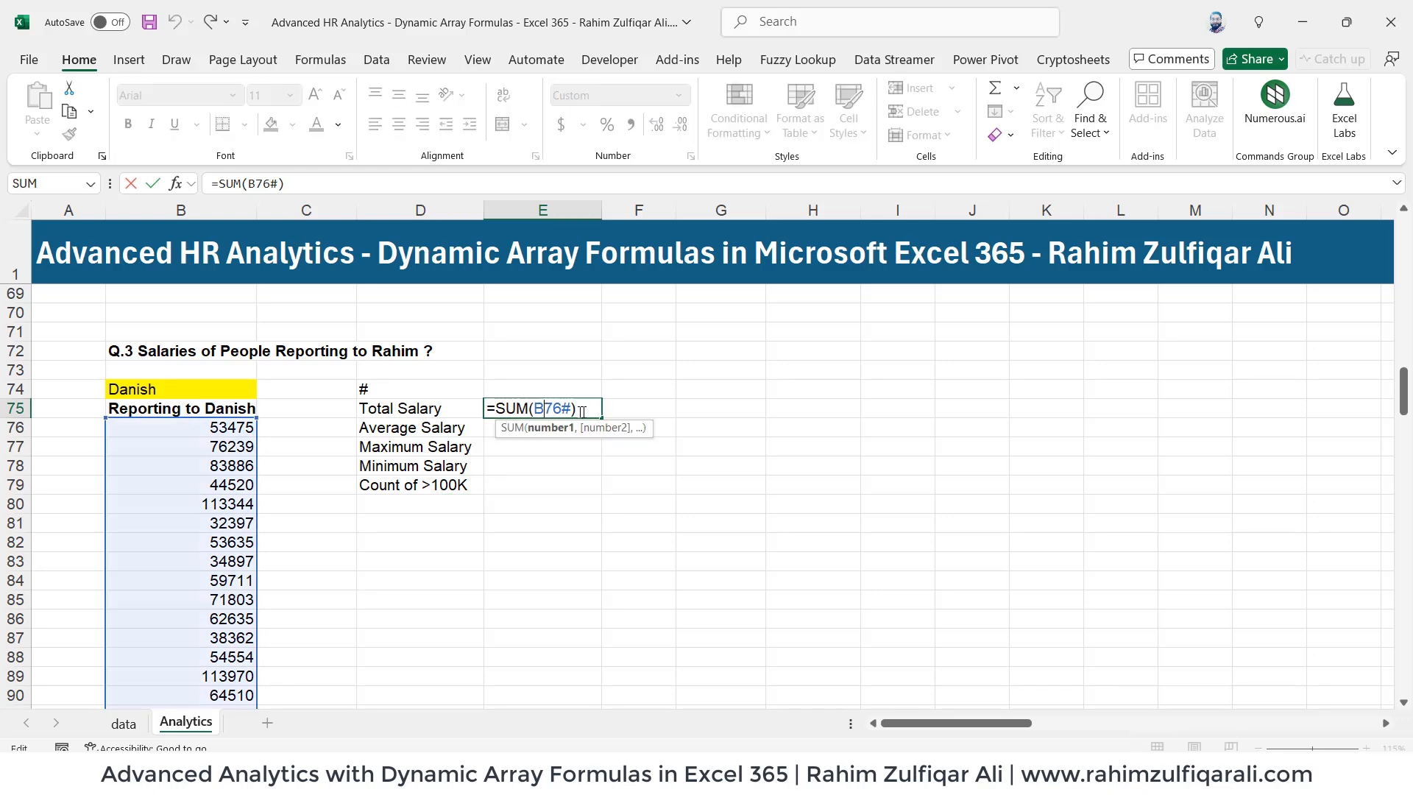
pyautogui.scroll(-12, 247, 497)
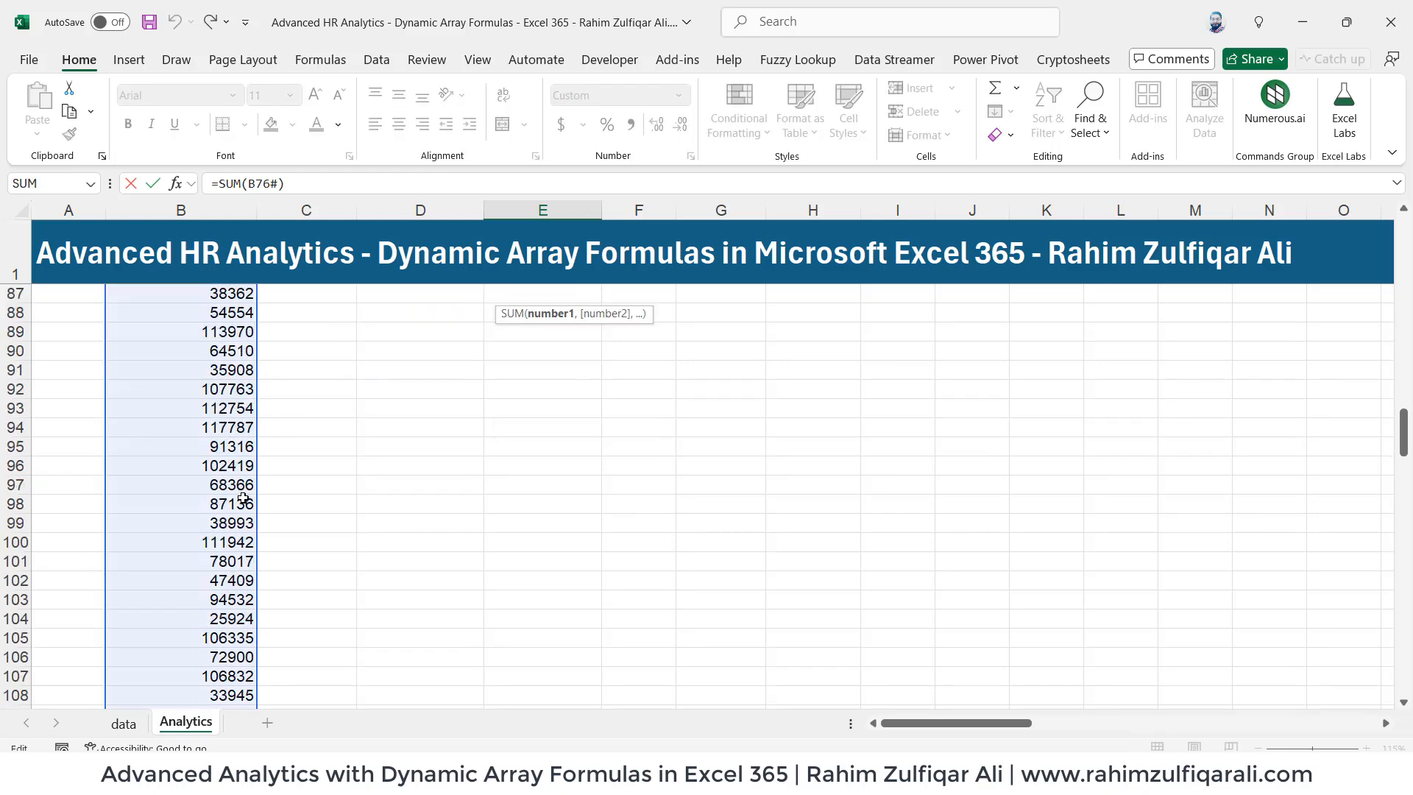
pyautogui.scroll(11, 242, 498)
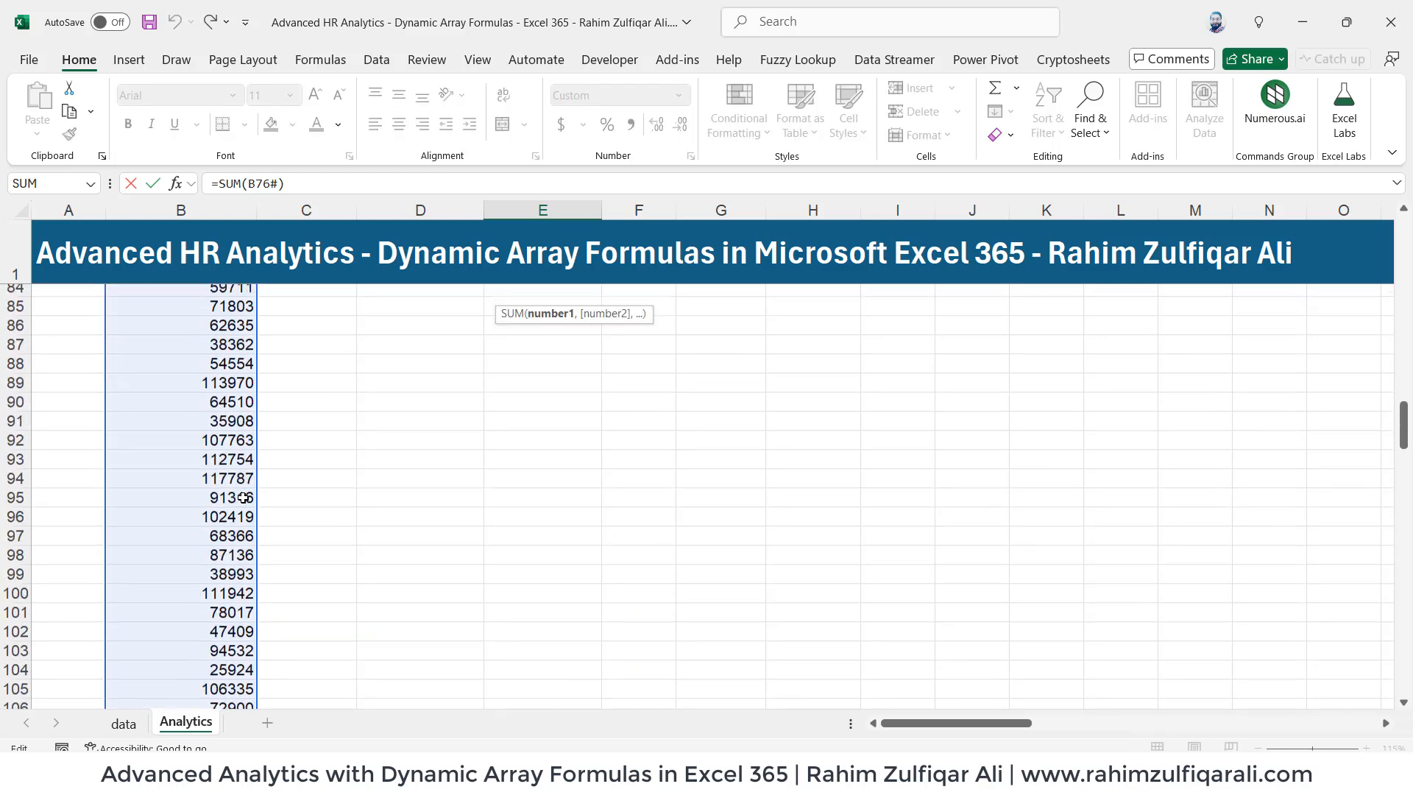
pyautogui.scroll(1, 242, 498)
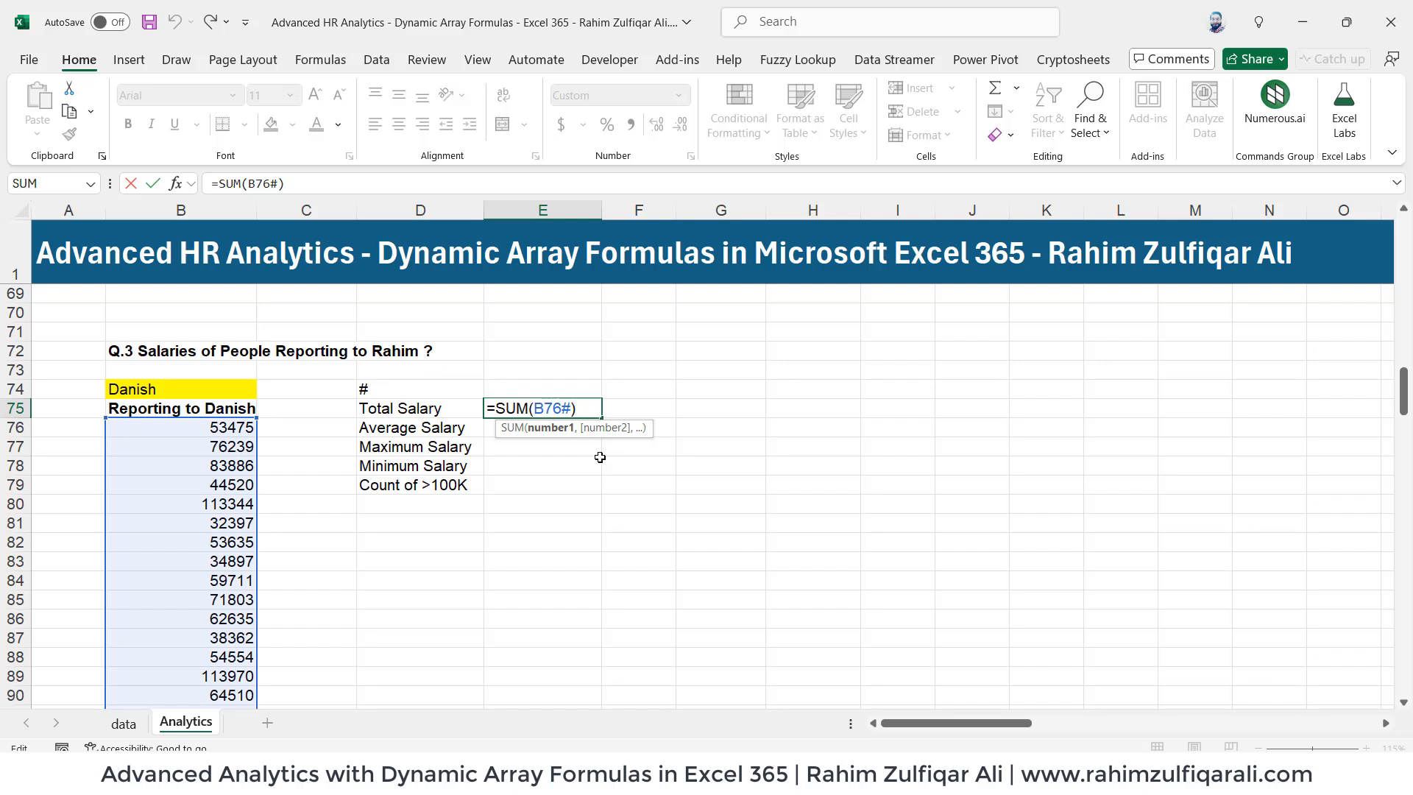
pyautogui.press('Return')
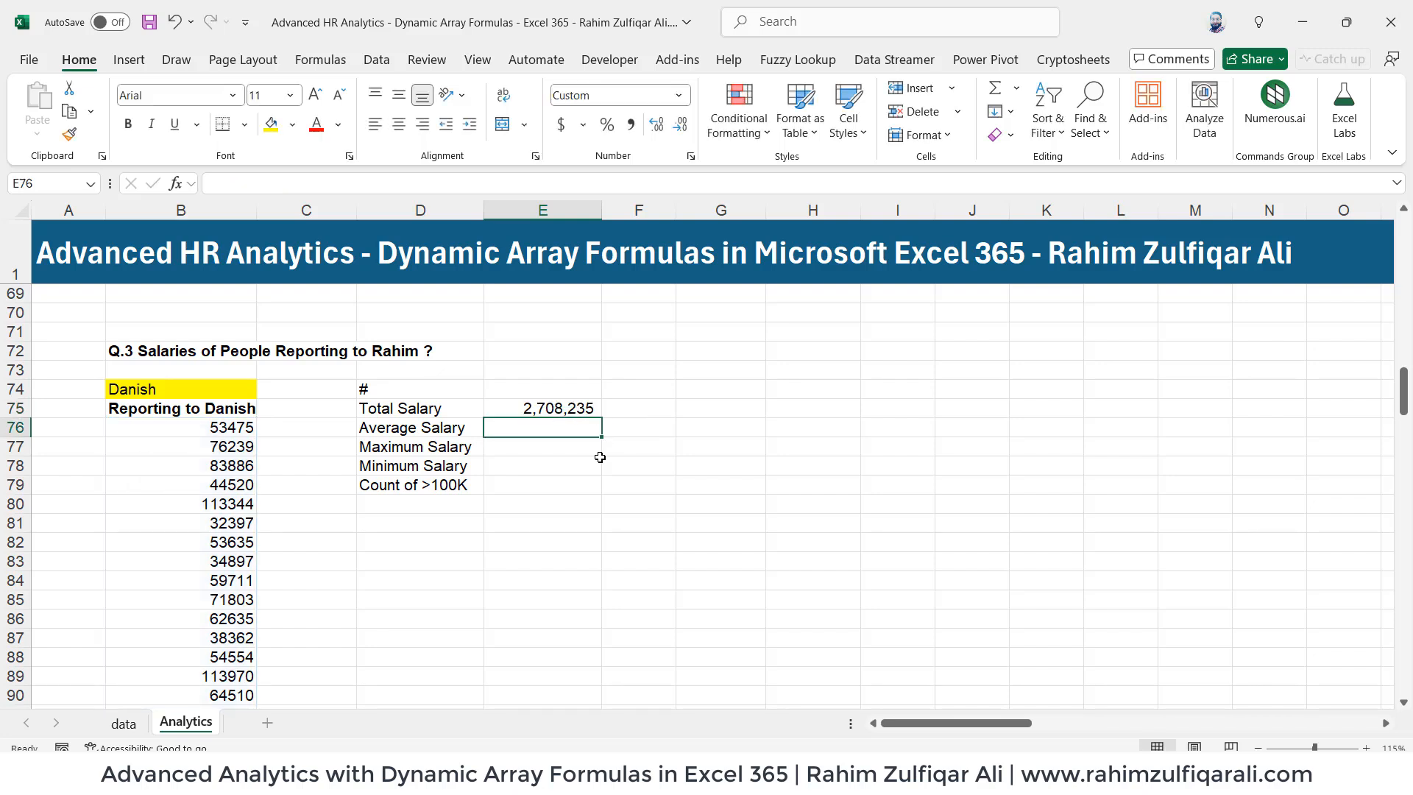
# - Reopen the total salary formula in E75 to review its B76# spill reference, keeping the formula unchanged
pyautogui.click(574, 412)
pyautogui.press('F2')
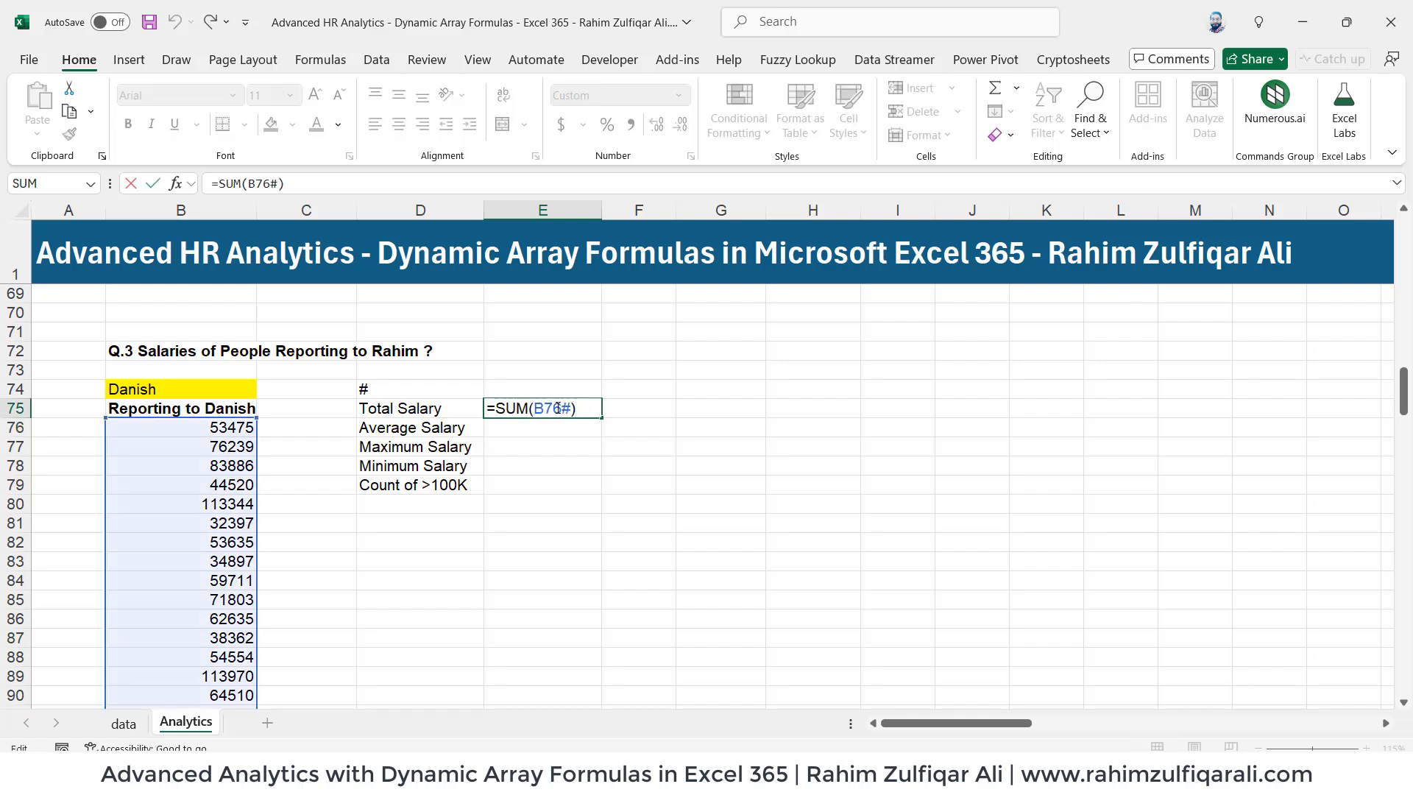
pyautogui.click(551, 407)
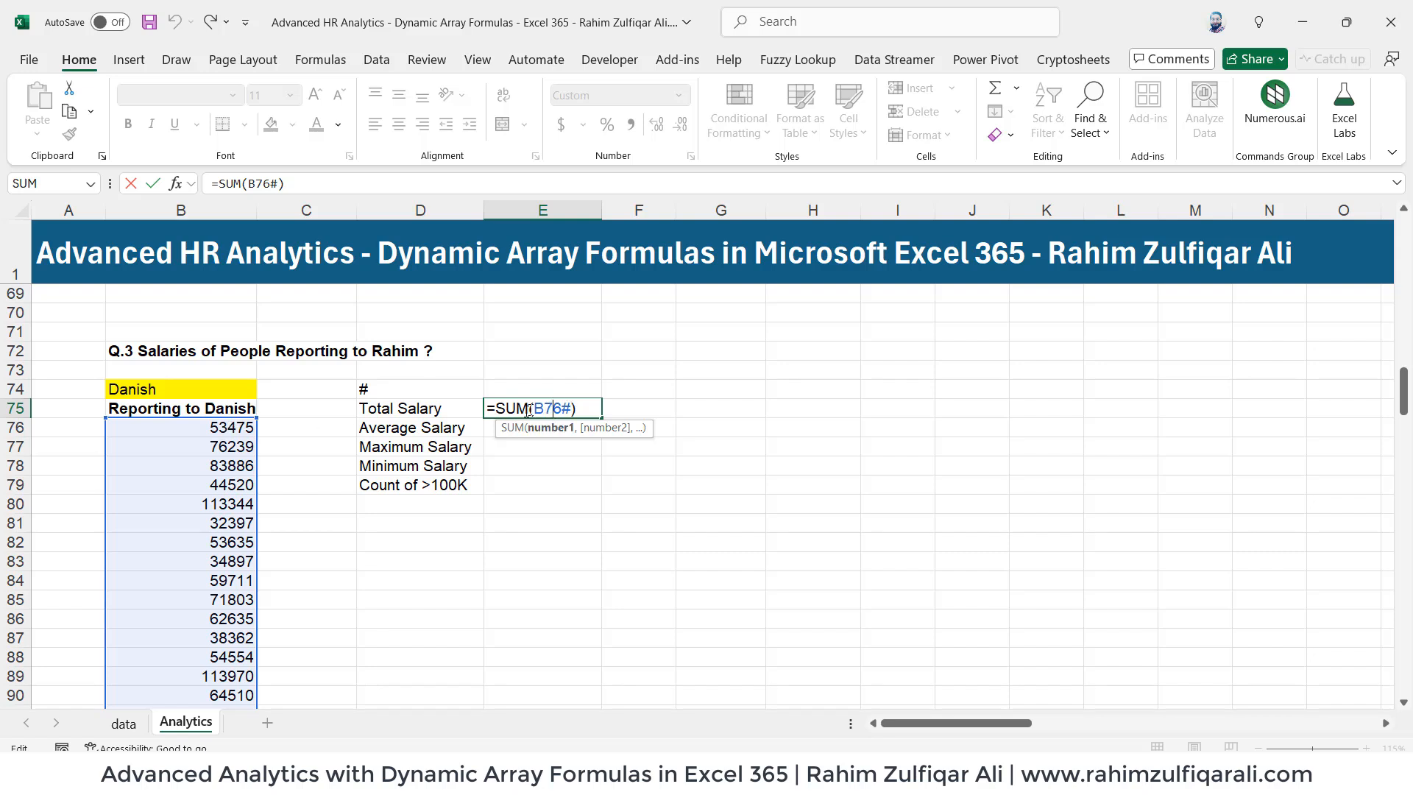
pyautogui.press('Return')
# - Test the total salary with the fifth, seventh and third listed managers in B74, ending with the sixth one selected
pyautogui.click(246, 389)
pyautogui.click(265, 390)
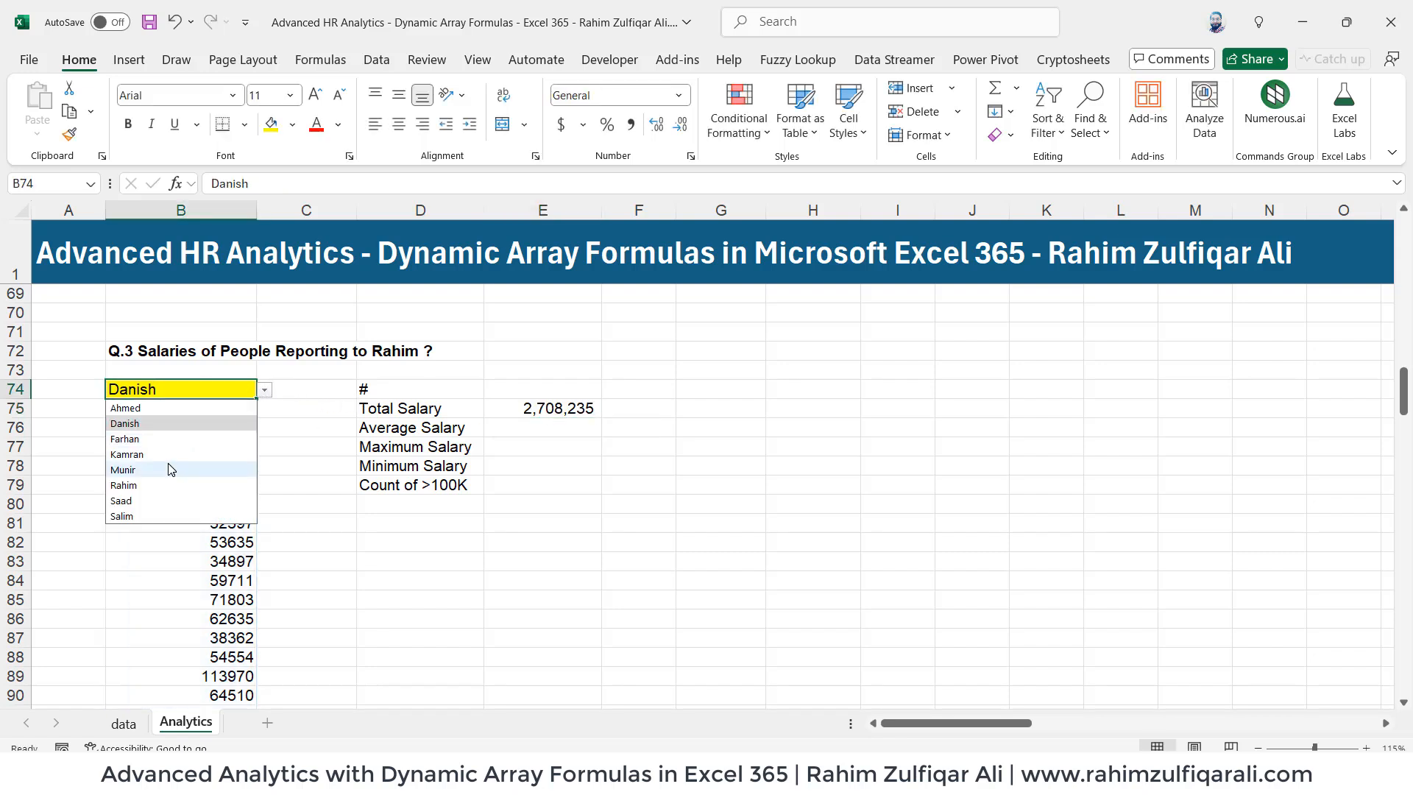
pyautogui.click(171, 469)
pyautogui.click(265, 390)
pyautogui.click(174, 500)
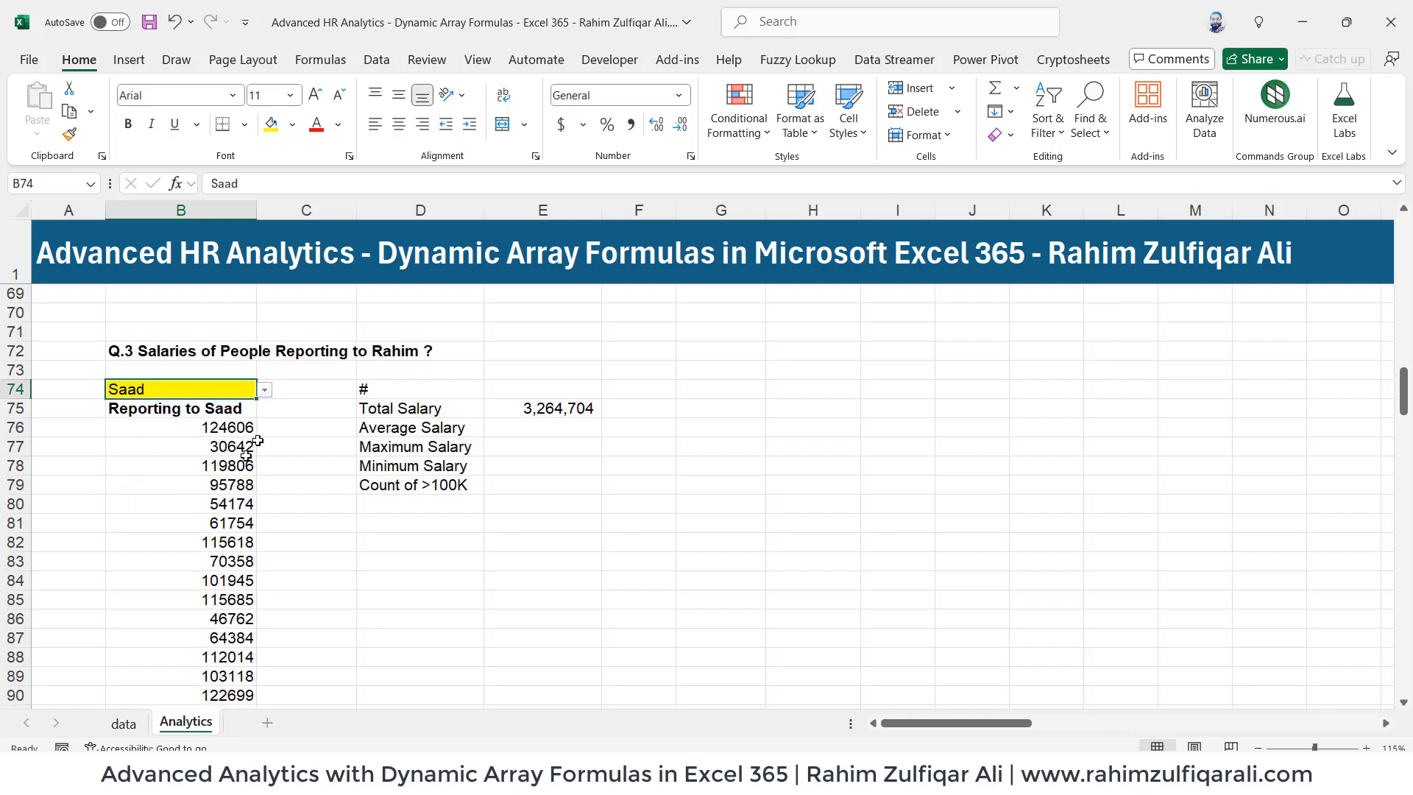
pyautogui.click(264, 390)
pyautogui.click(189, 441)
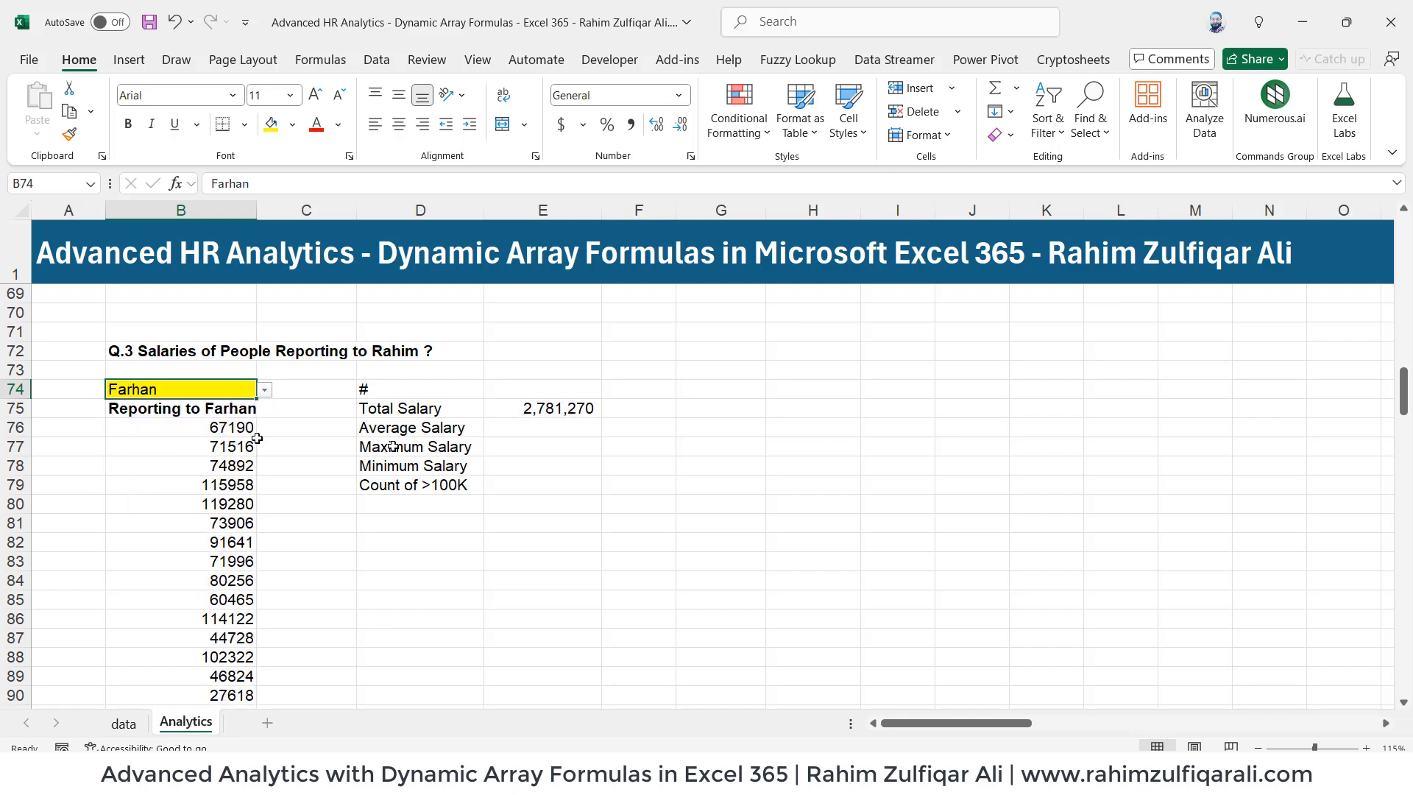
pyautogui.click(265, 389)
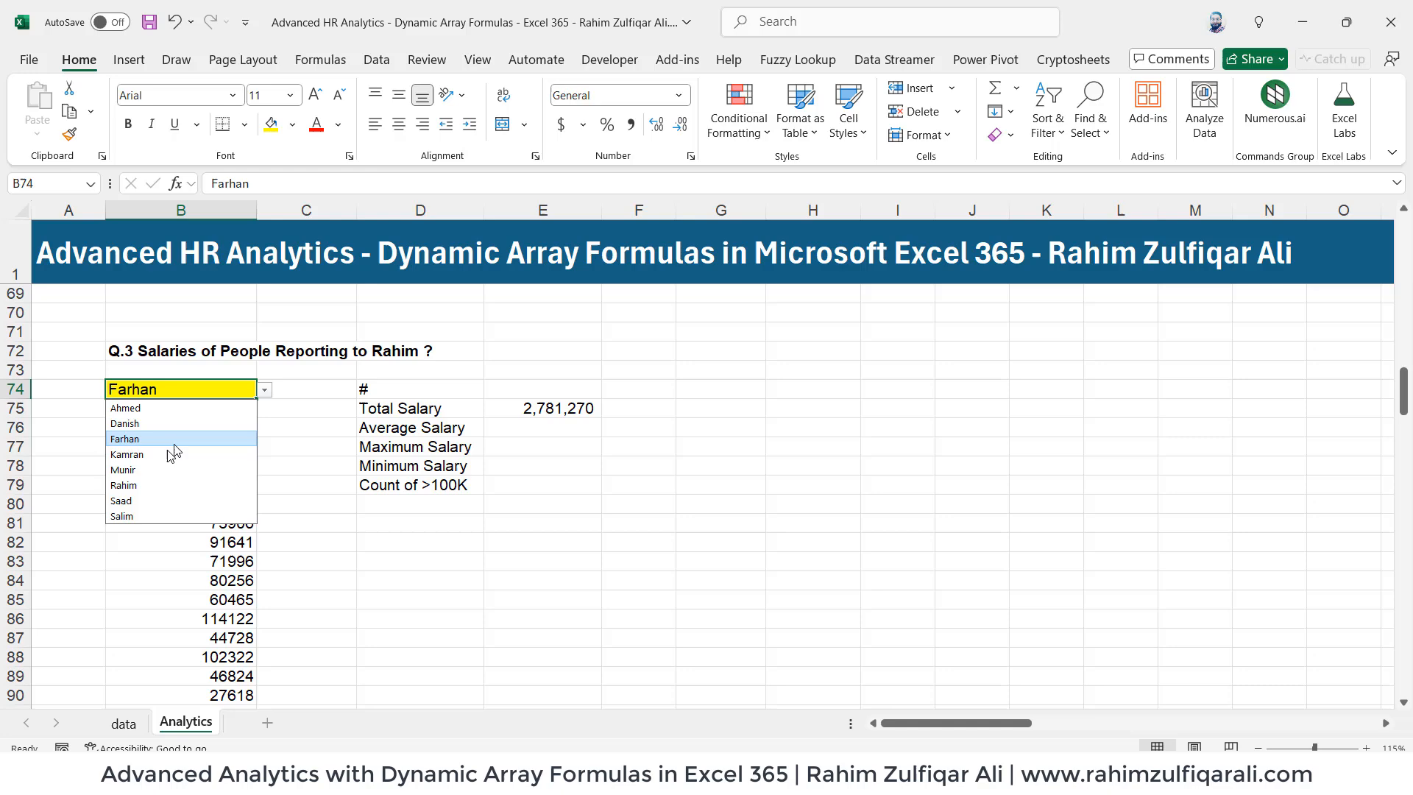
pyautogui.click(148, 483)
# - Enter =AVERAGE(B76#) in E76 to average the selected manager's spilled salary list
pyautogui.click(527, 432)
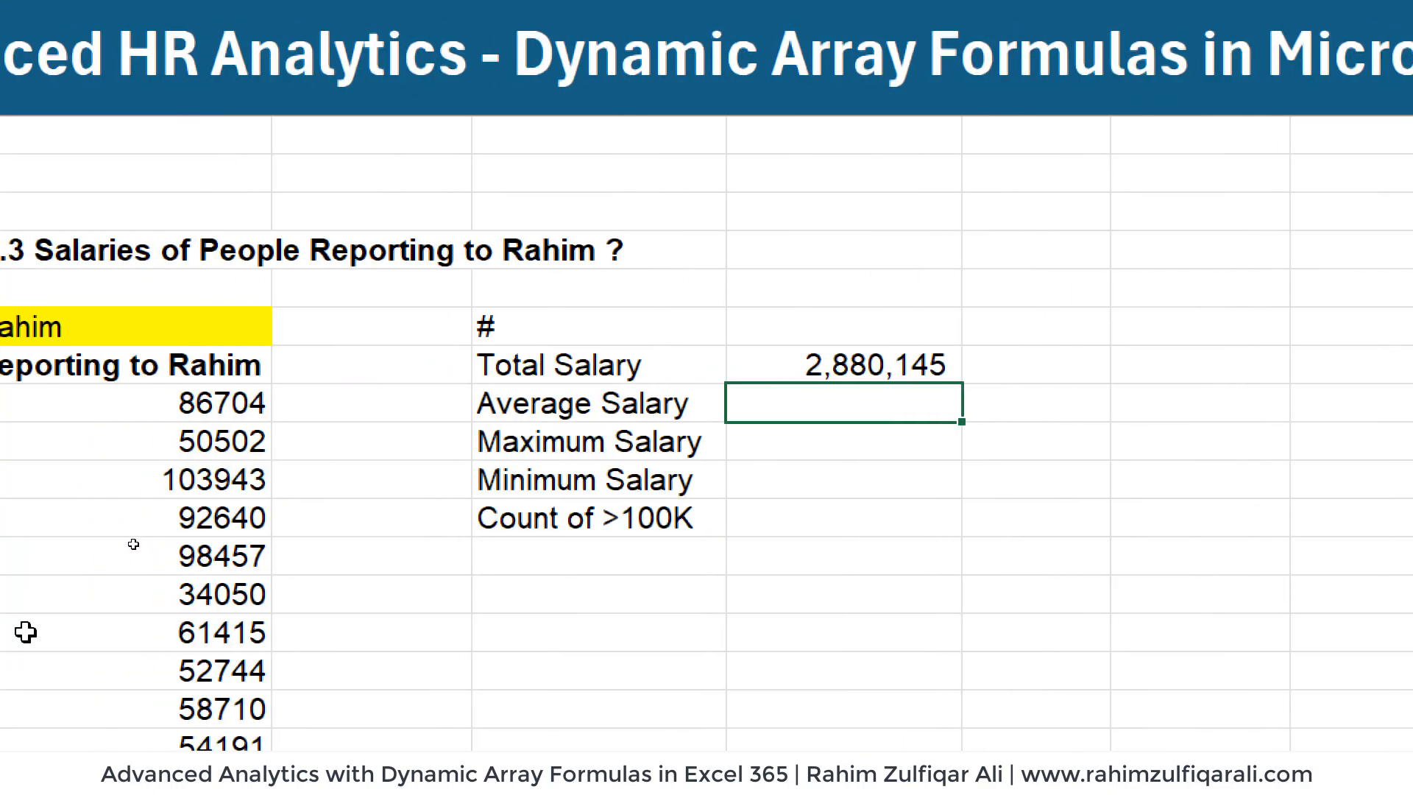
pyautogui.write('=aver')
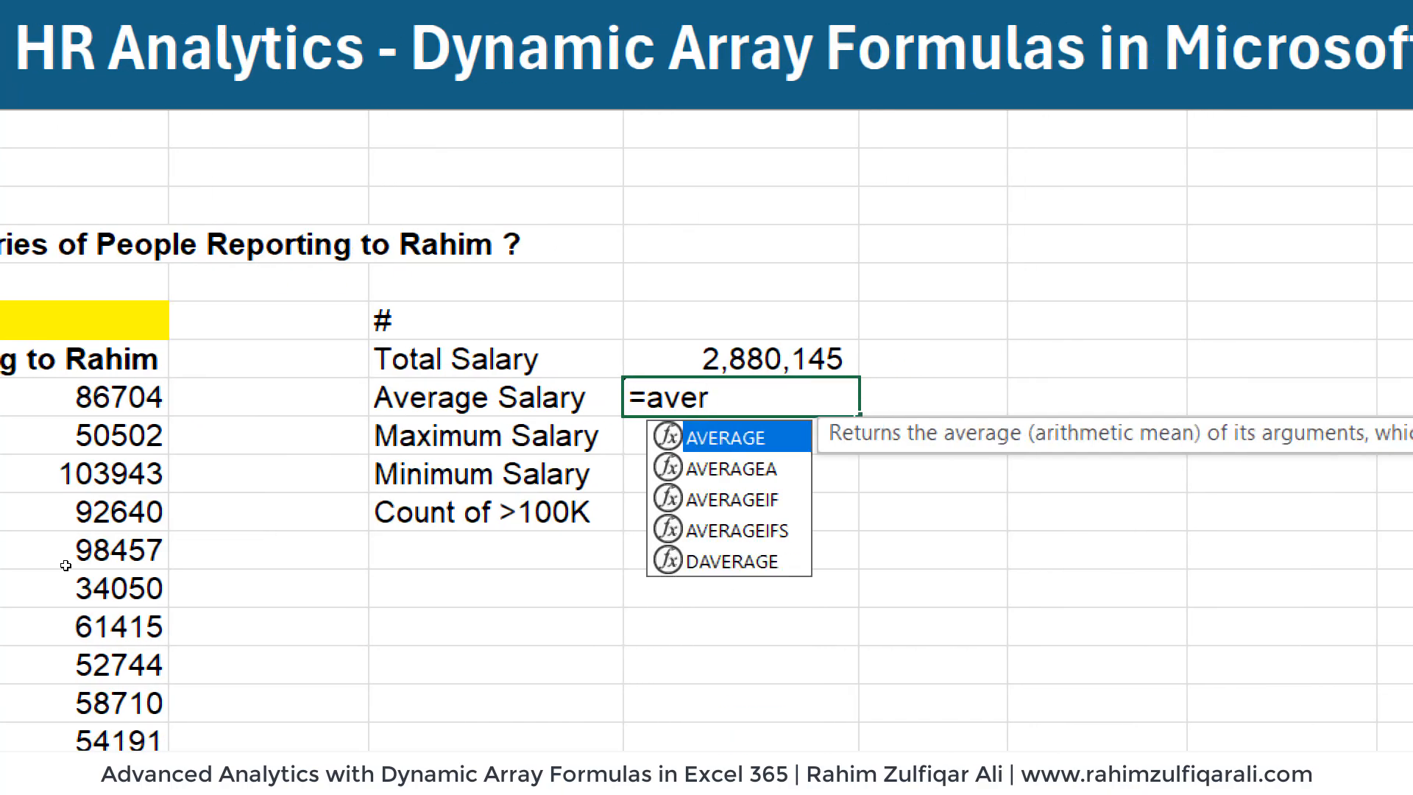
pyautogui.press('Tab')
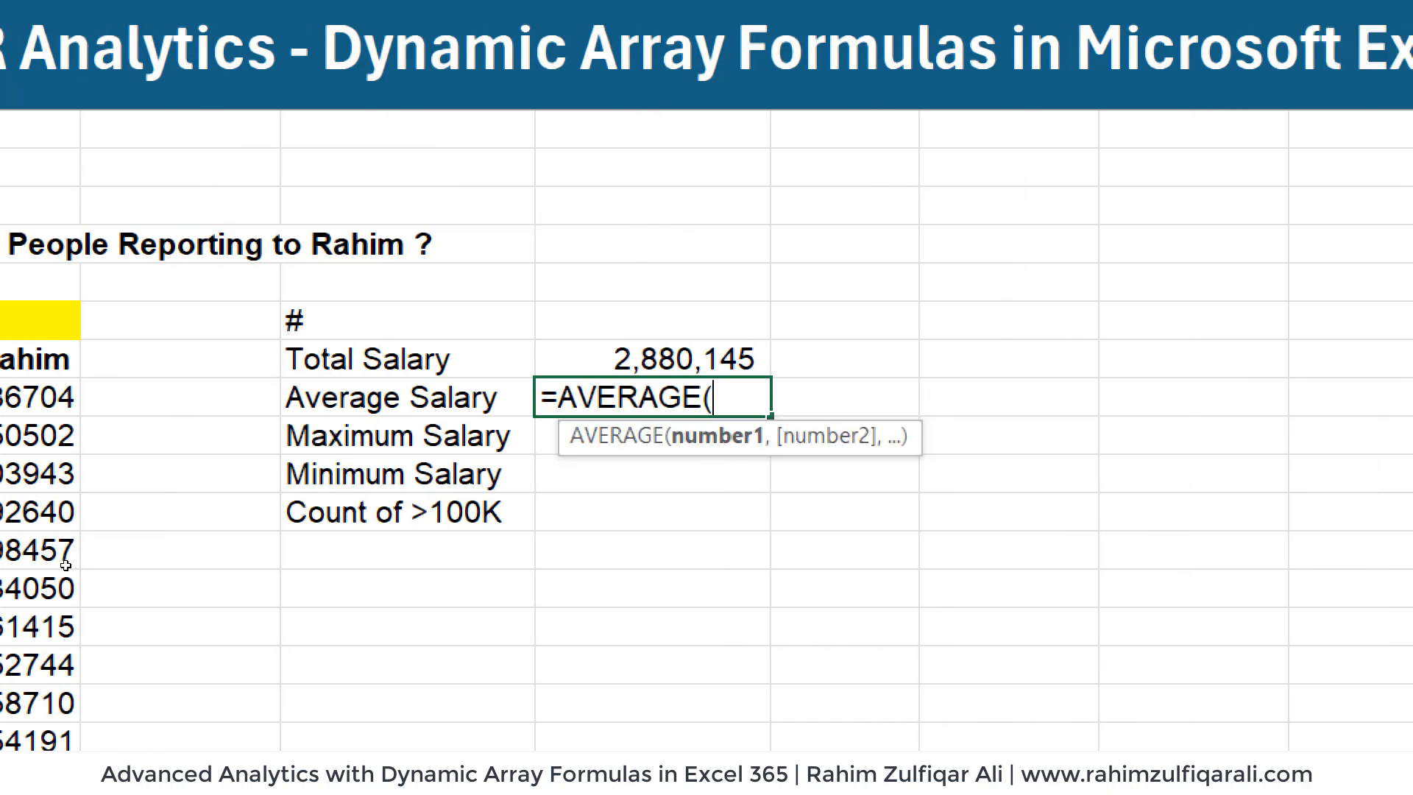
pyautogui.click(445, 397)
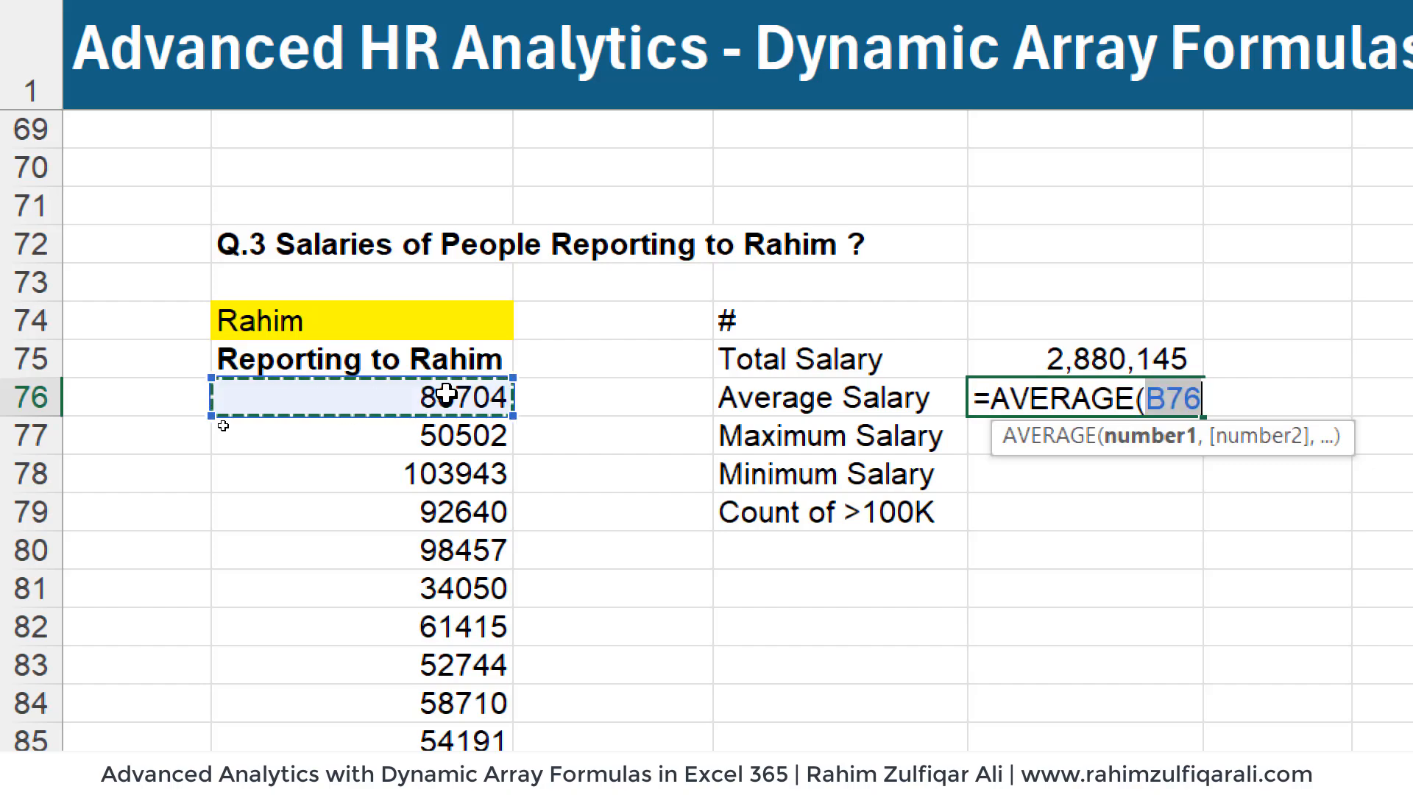
pyautogui.write('#')
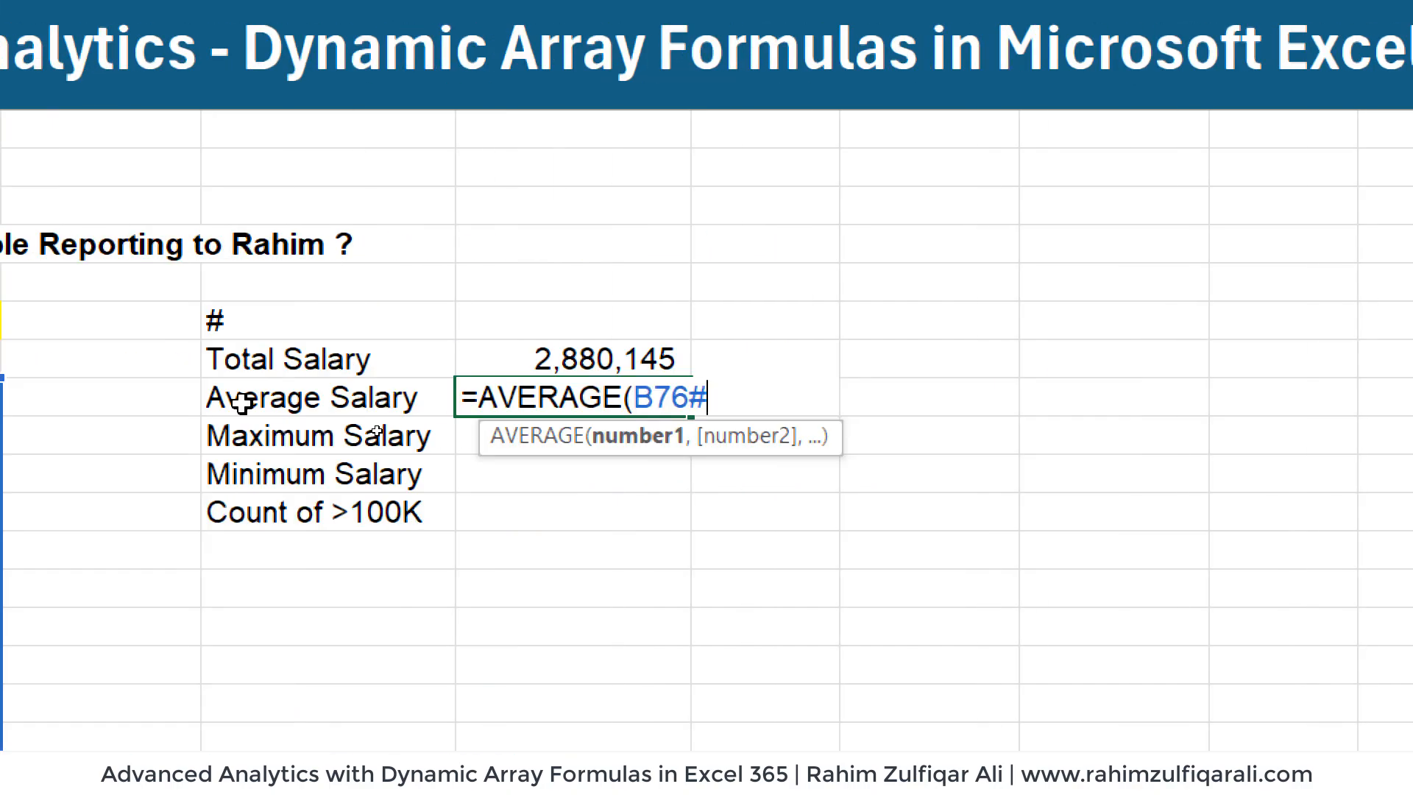
pyautogui.write(')')
pyautogui.press('Return')
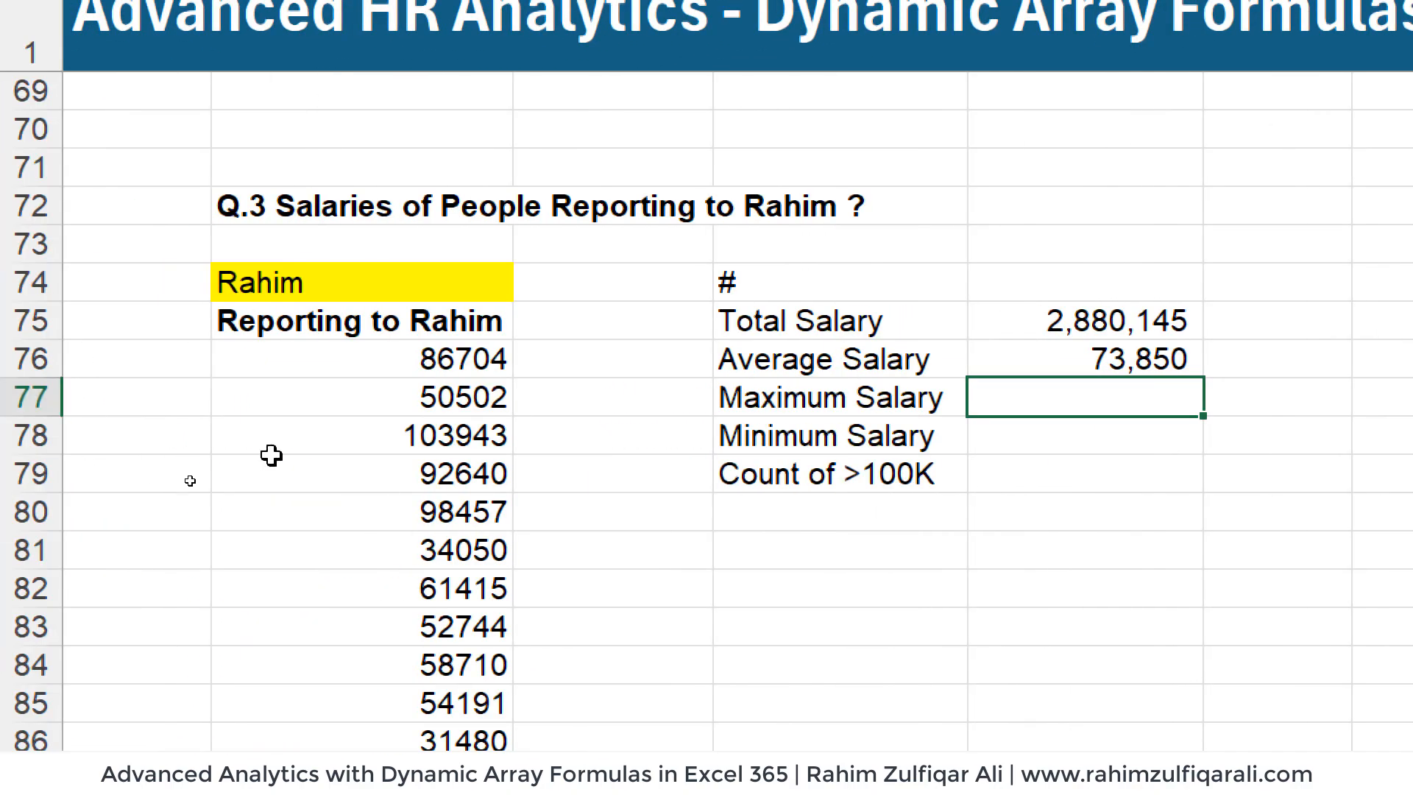
# - Try to enter a MAX formula in E77 for the maximum salary
pyautogui.write('=max')
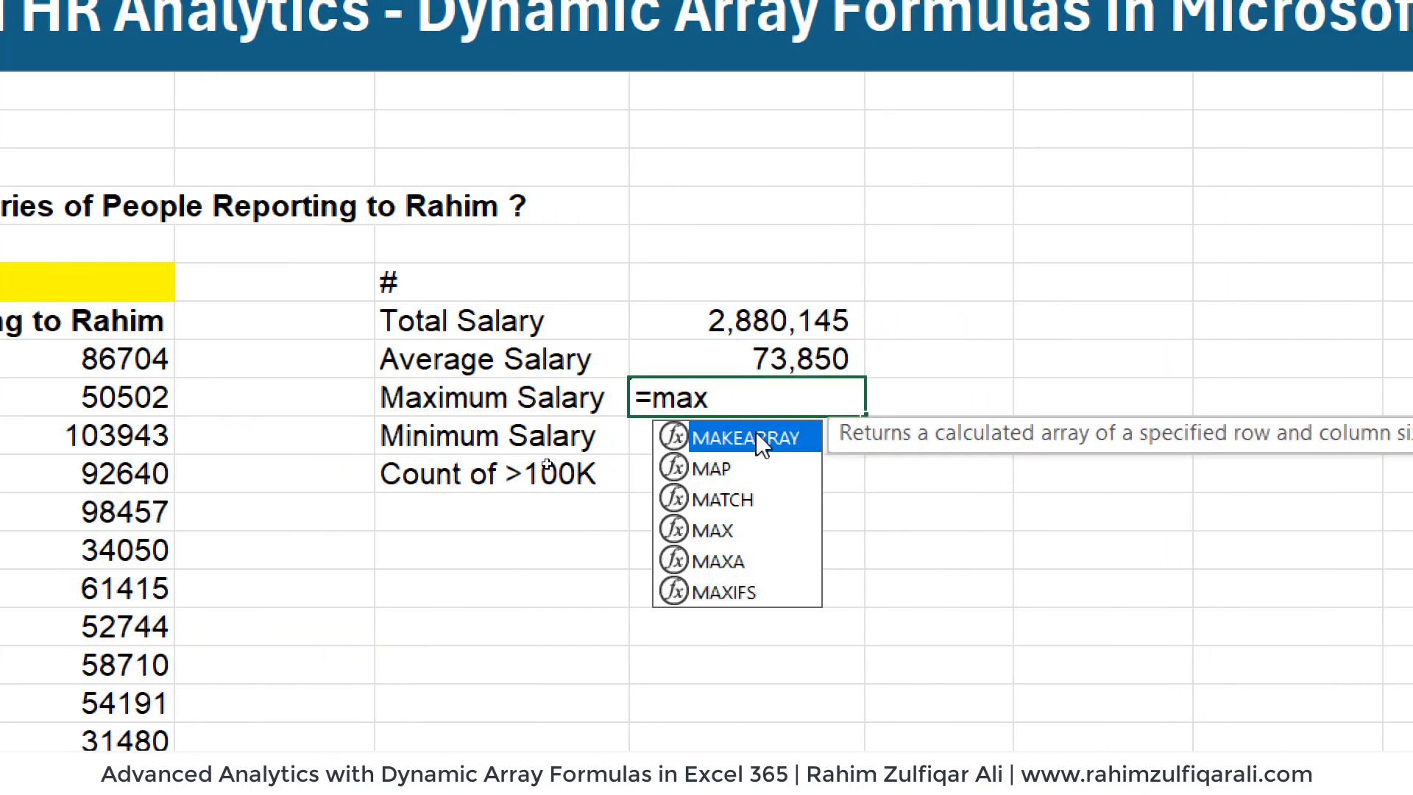
pyautogui.press('Tab')
pyautogui.press('Left')
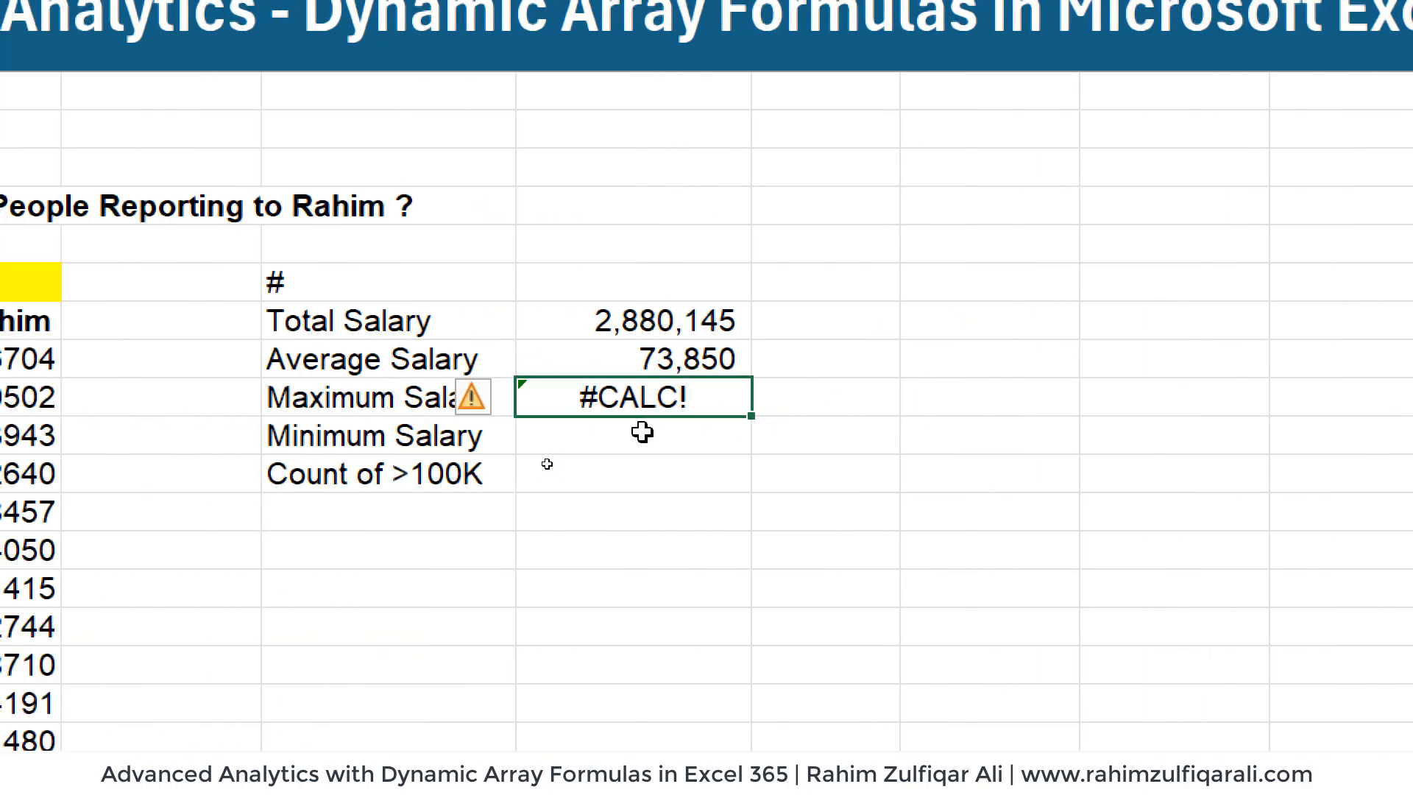
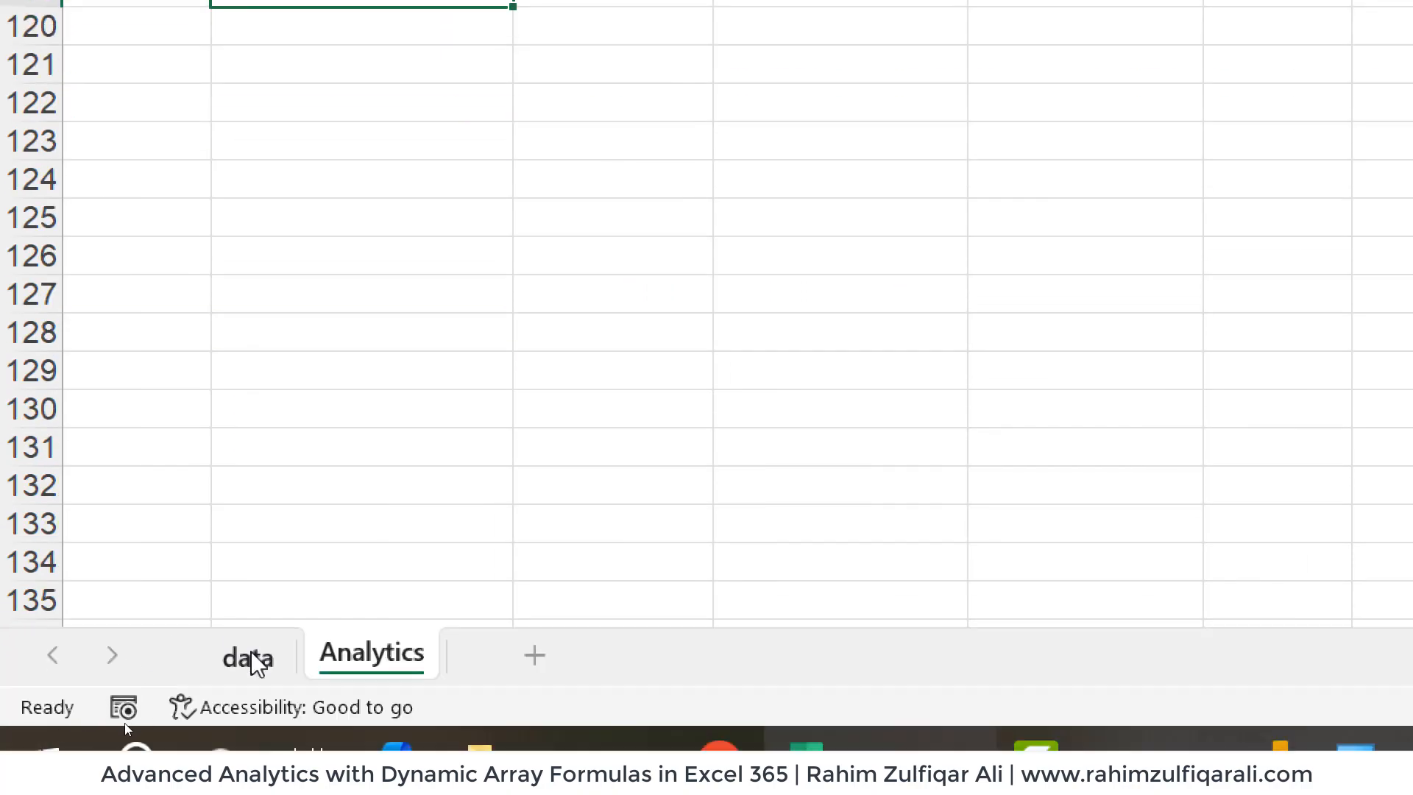
# - Review the employee columns on the data sheet and start a FILTER formula in B119 of the Analytics sheet for Q4
pyautogui.click(252, 659)
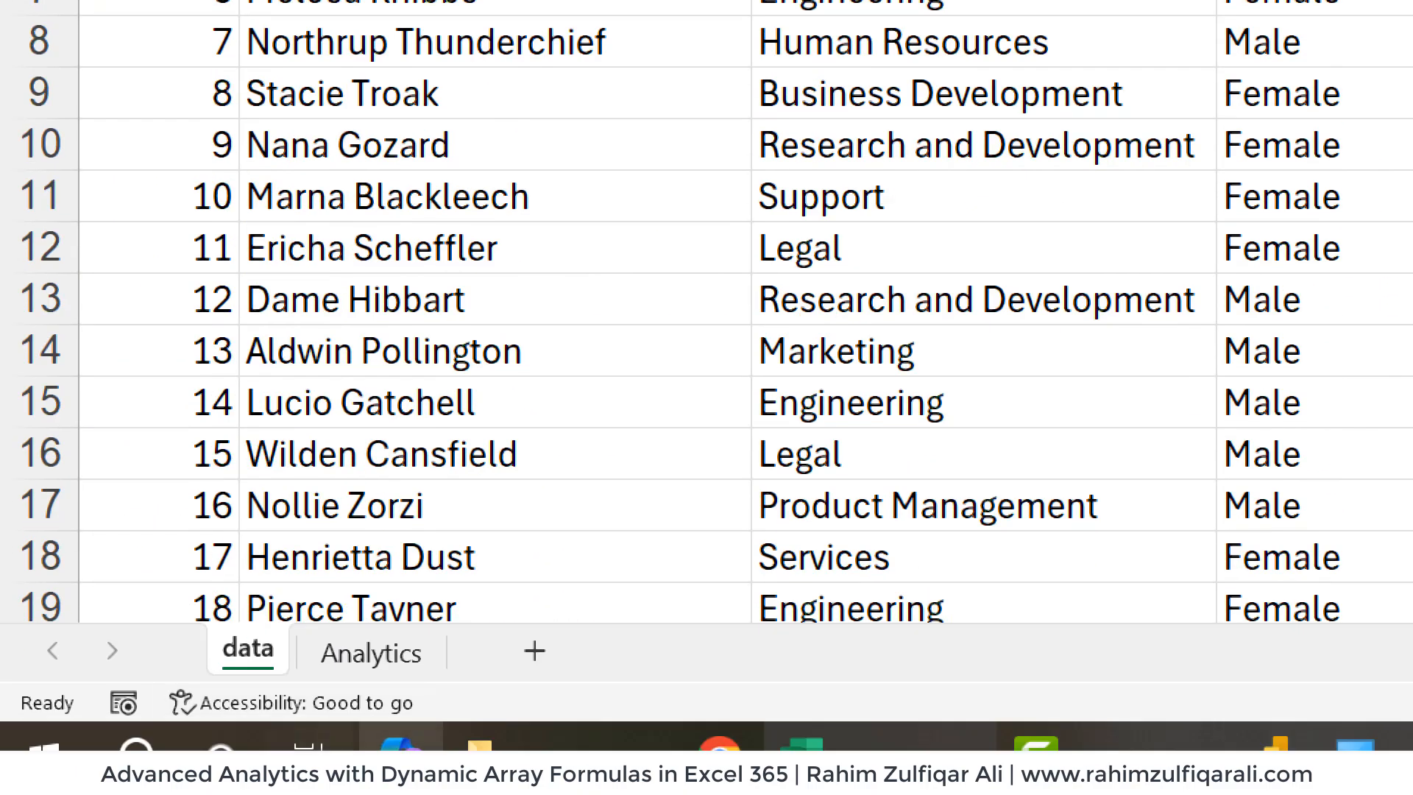
pyautogui.click(386, 663)
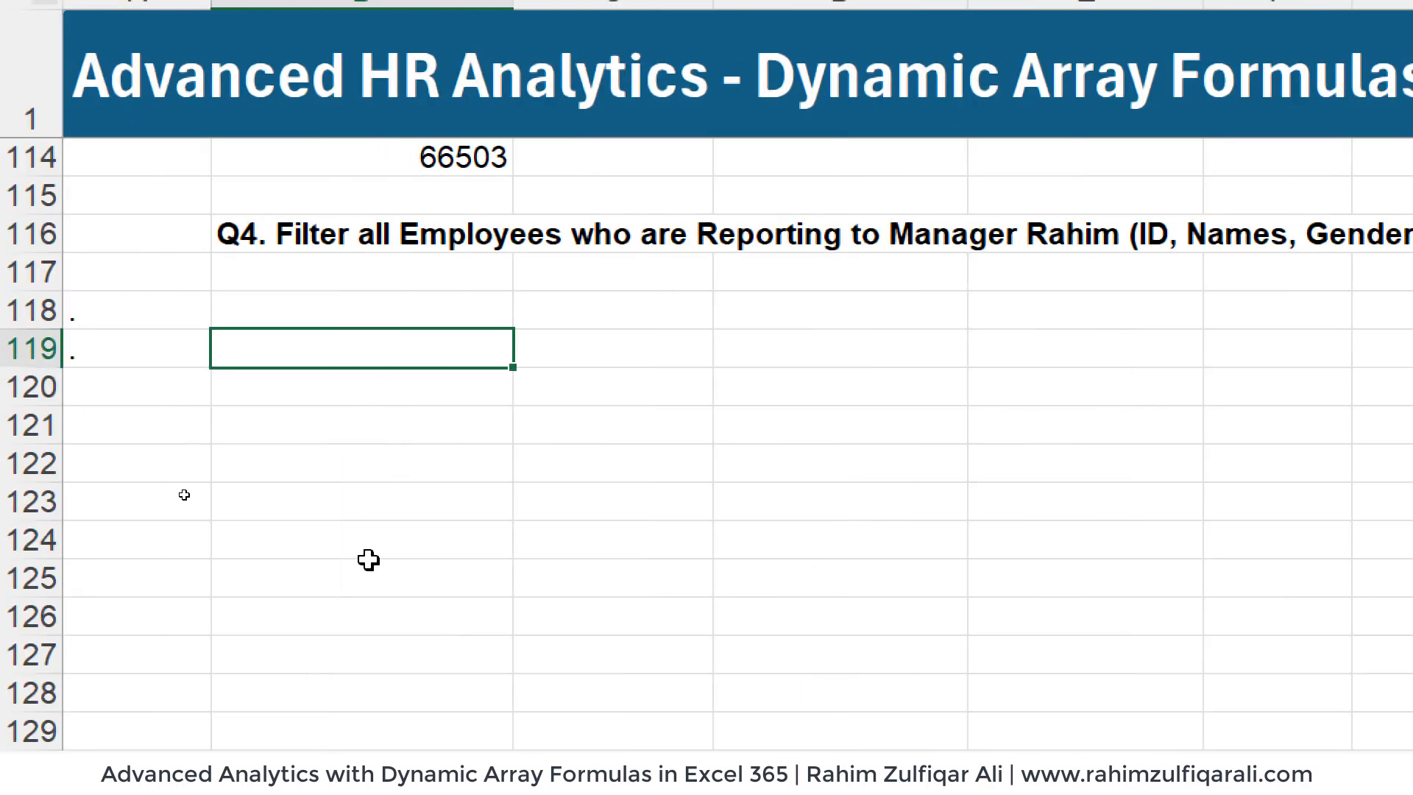
pyautogui.write('=fil')
pyautogui.press('Tab')
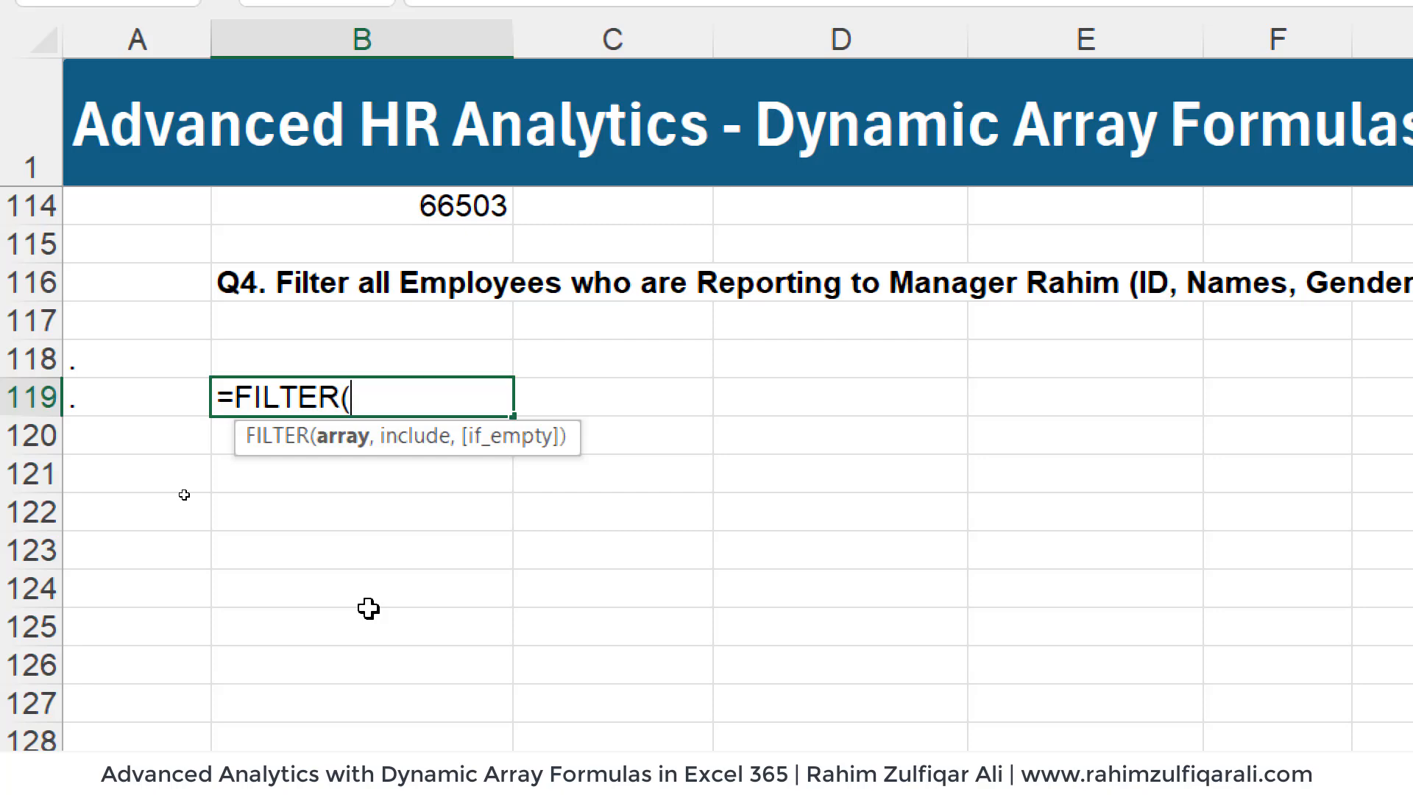
pyautogui.write('hr')
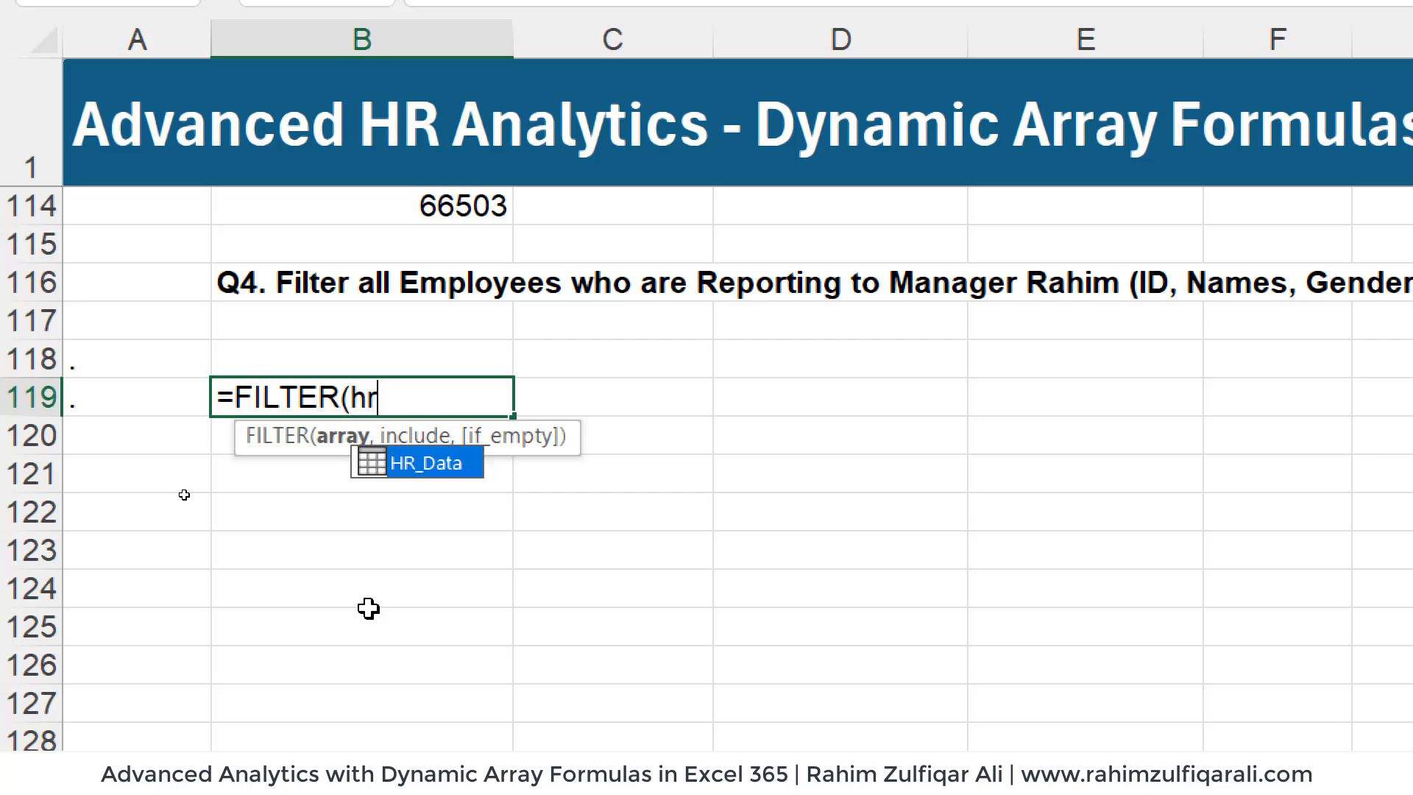
pyautogui.press('Tab')
pyautogui.press('BackSpace')
pyautogui.press('BackSpace')
pyautogui.press('BackSpace')
pyautogui.press('BackSpace')
pyautogui.press('BackSpace')
pyautogui.press('BackSpace')
pyautogui.press('BackSpace')
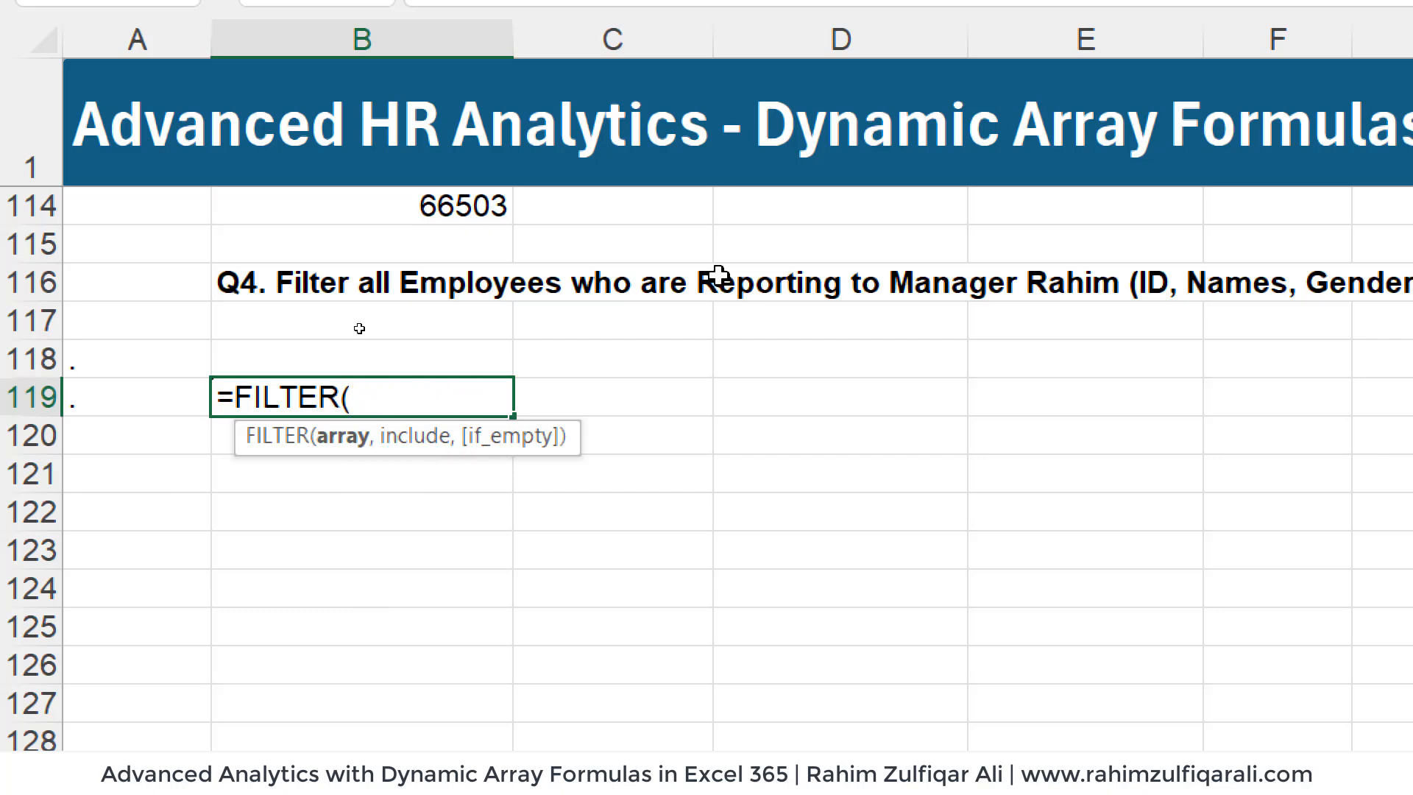
pyautogui.write('hr')
pyautogui.press('Tab')
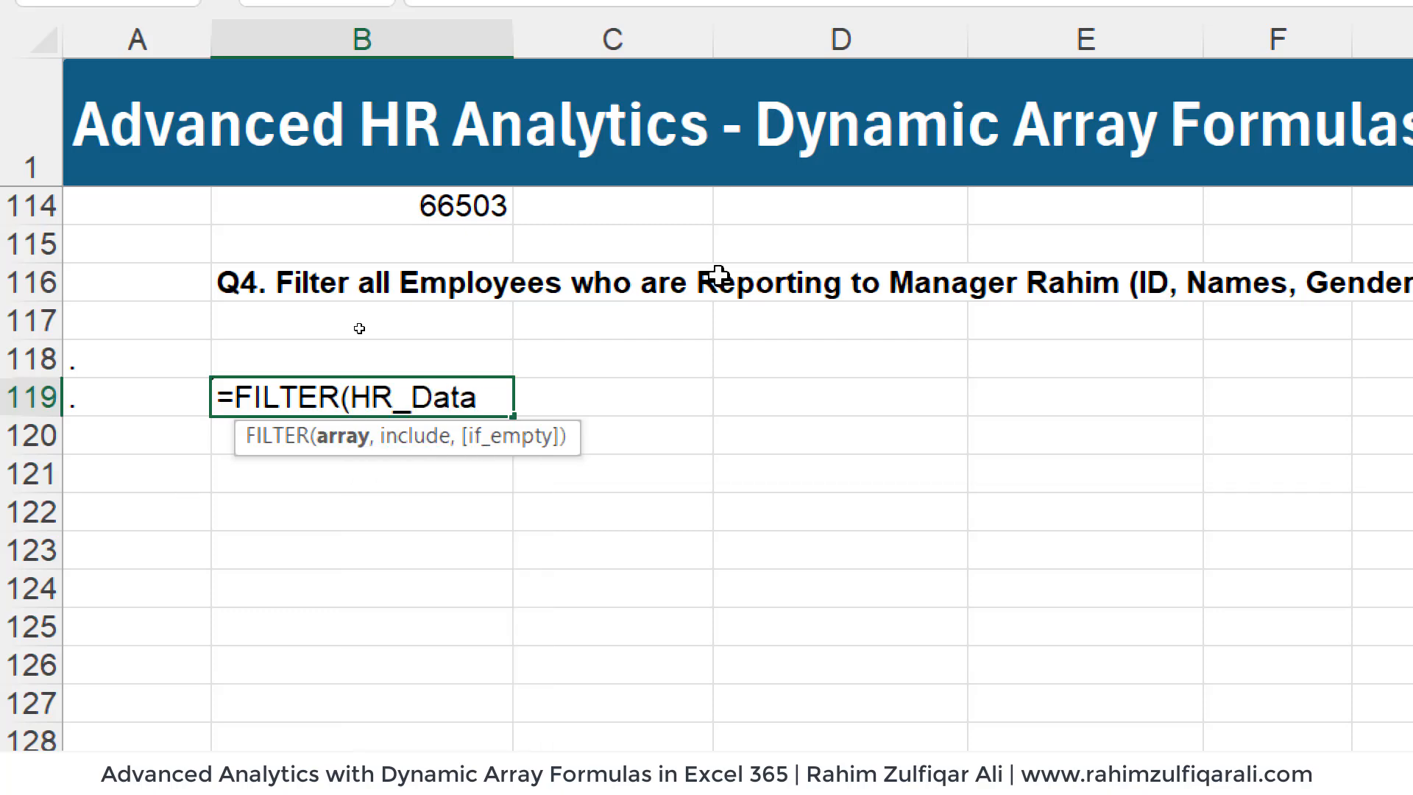
pyautogui.write('[sala')
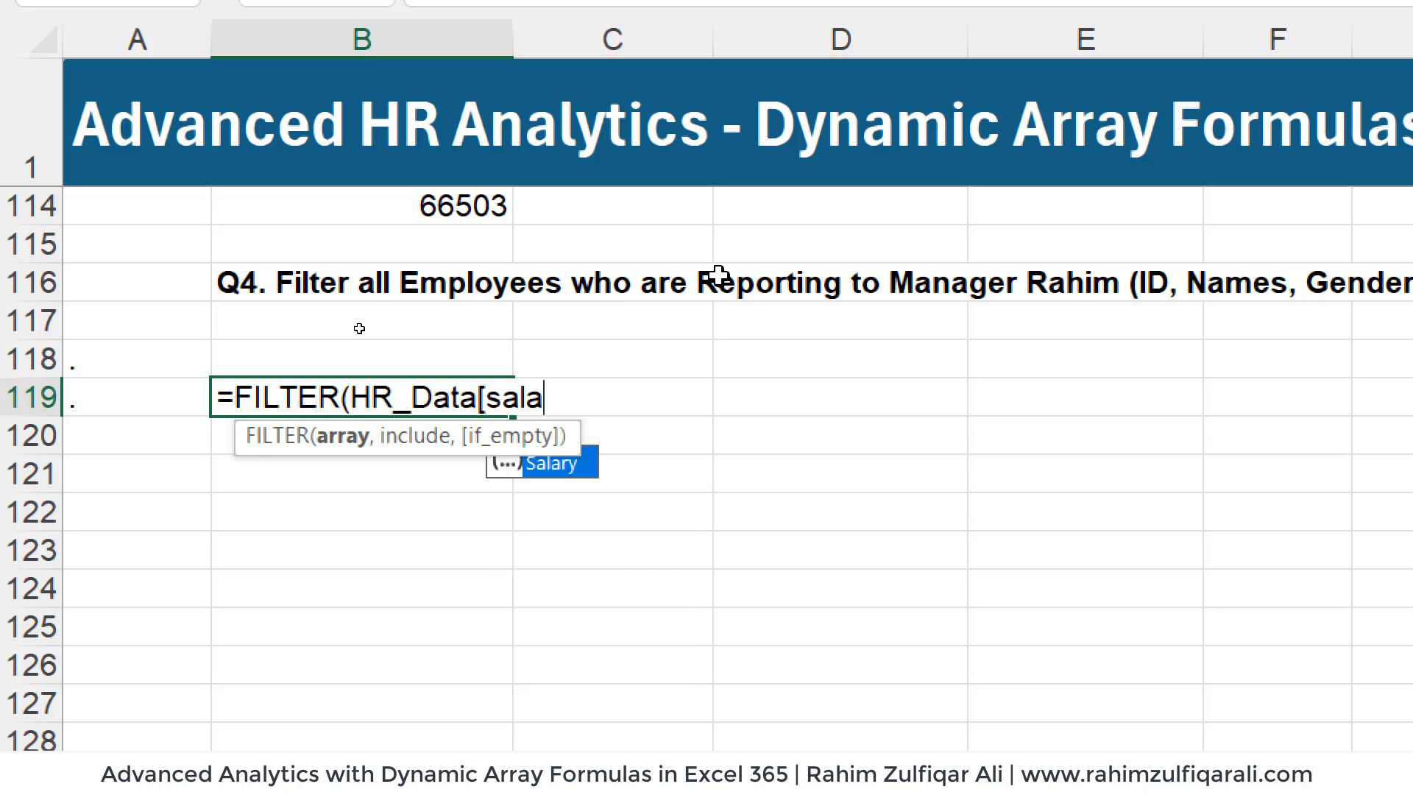
pyautogui.press('BackSpace')
pyautogui.press('BackSpace')
pyautogui.press('BackSpace')
pyautogui.press('BackSpace')
pyautogui.press('BackSpace')
pyautogui.press('BackSpace')
pyautogui.press('BackSpace')
pyautogui.press('BackSpace')
pyautogui.press('BackSpace')
pyautogui.press('BackSpace')
pyautogui.press('BackSpace')
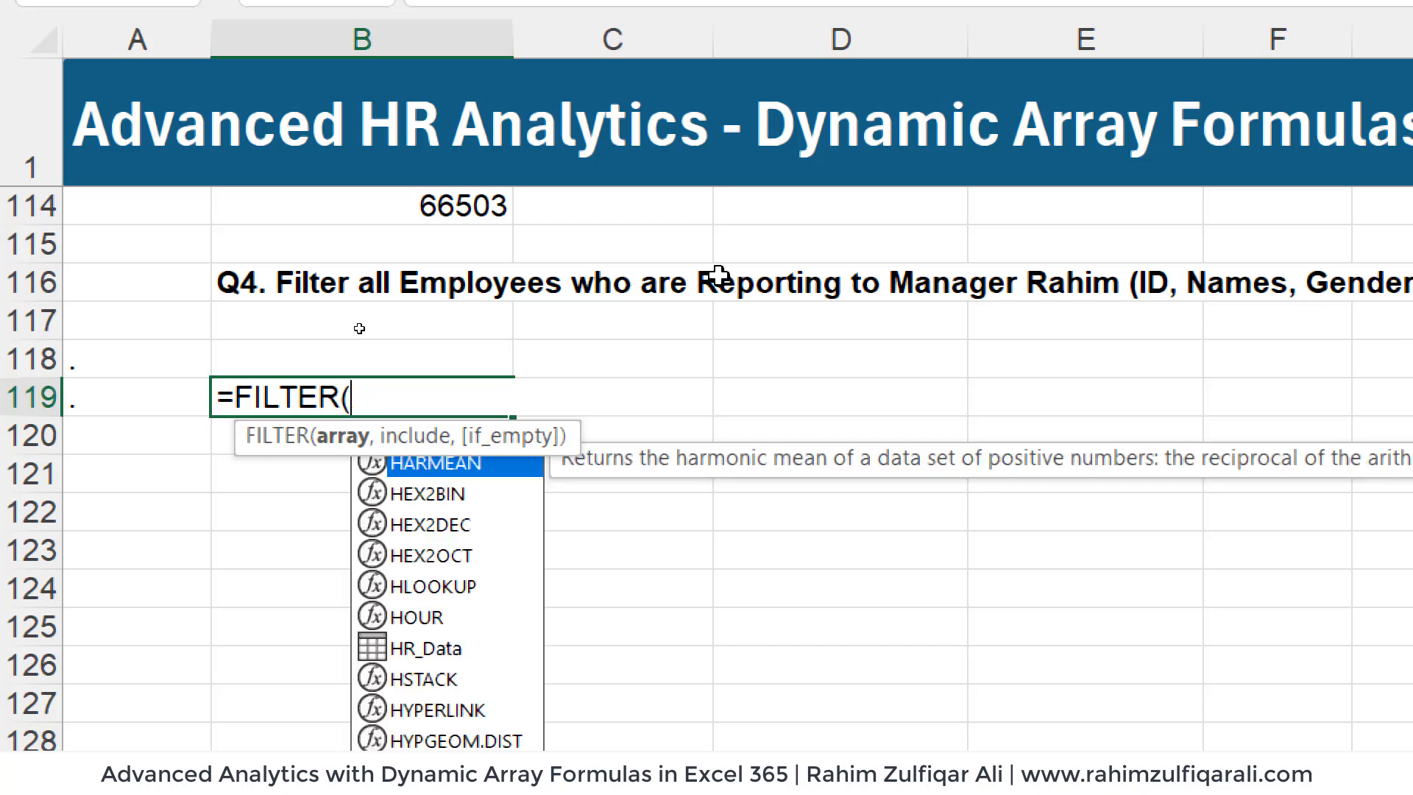
pyautogui.press('BackSpace')
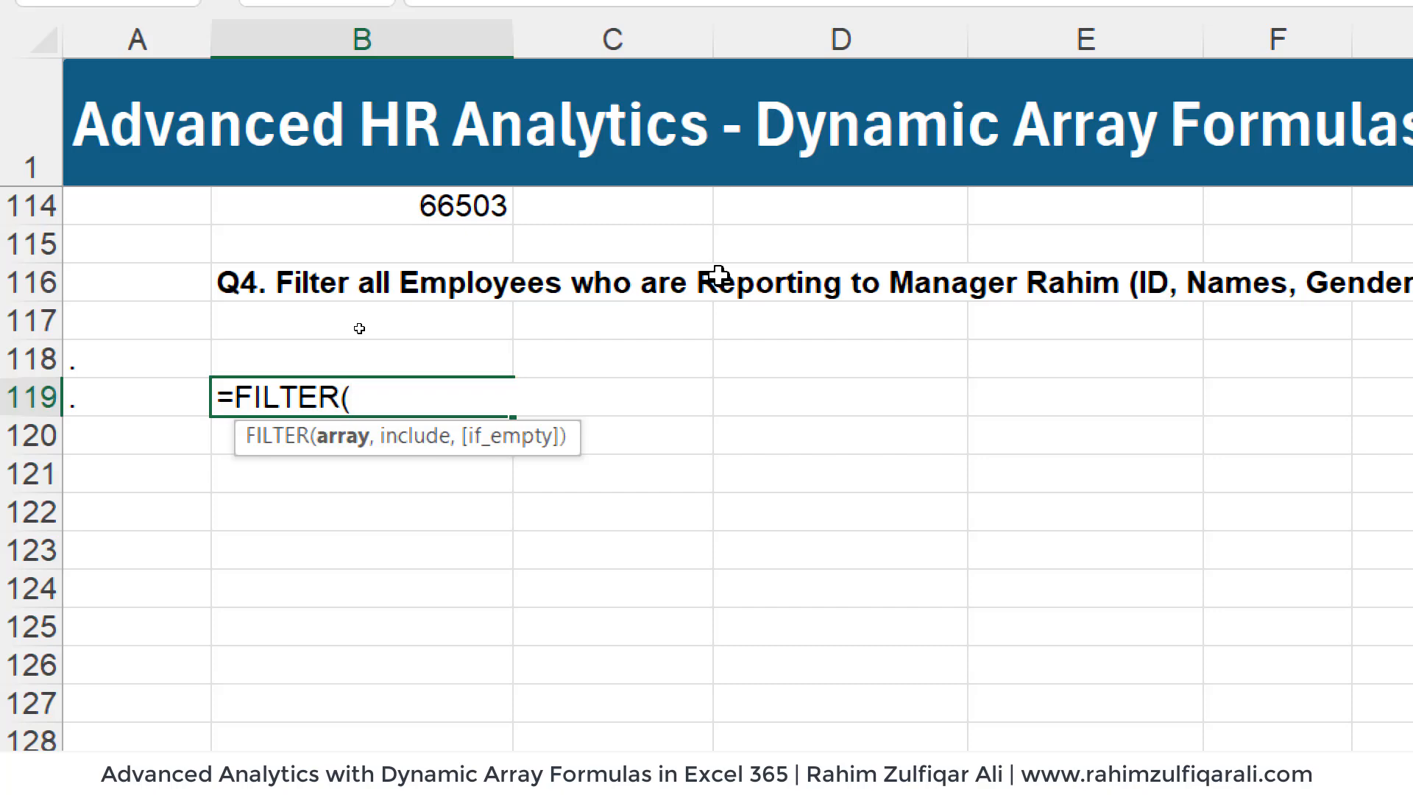
# - Give the FILTER formula in B119 the array CHOOSECOLS(HR_Data,{1,2,4,5,7}) to return ID, name, gender, age and salary
pyautogui.write('cho')
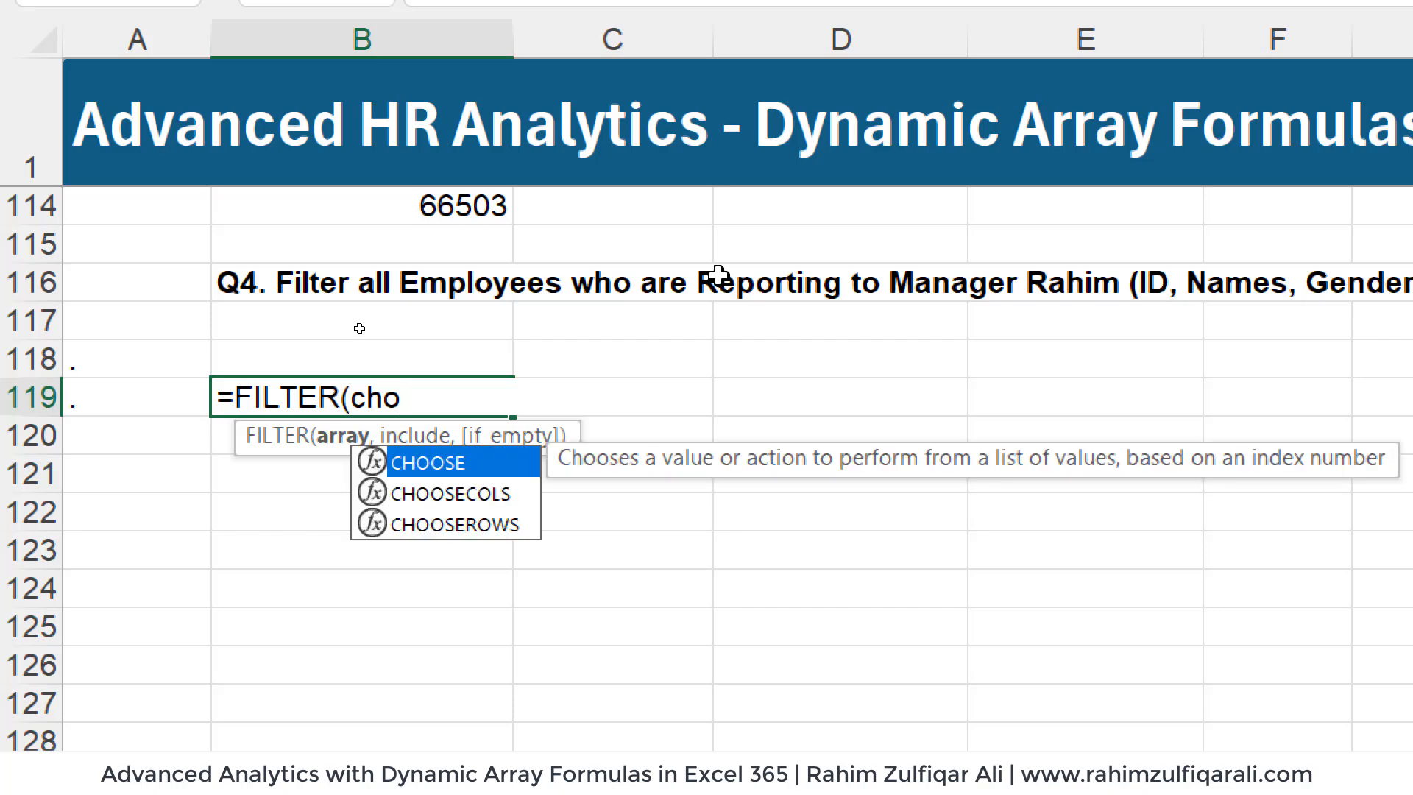
pyautogui.press('Down')
pyautogui.press('Tab')
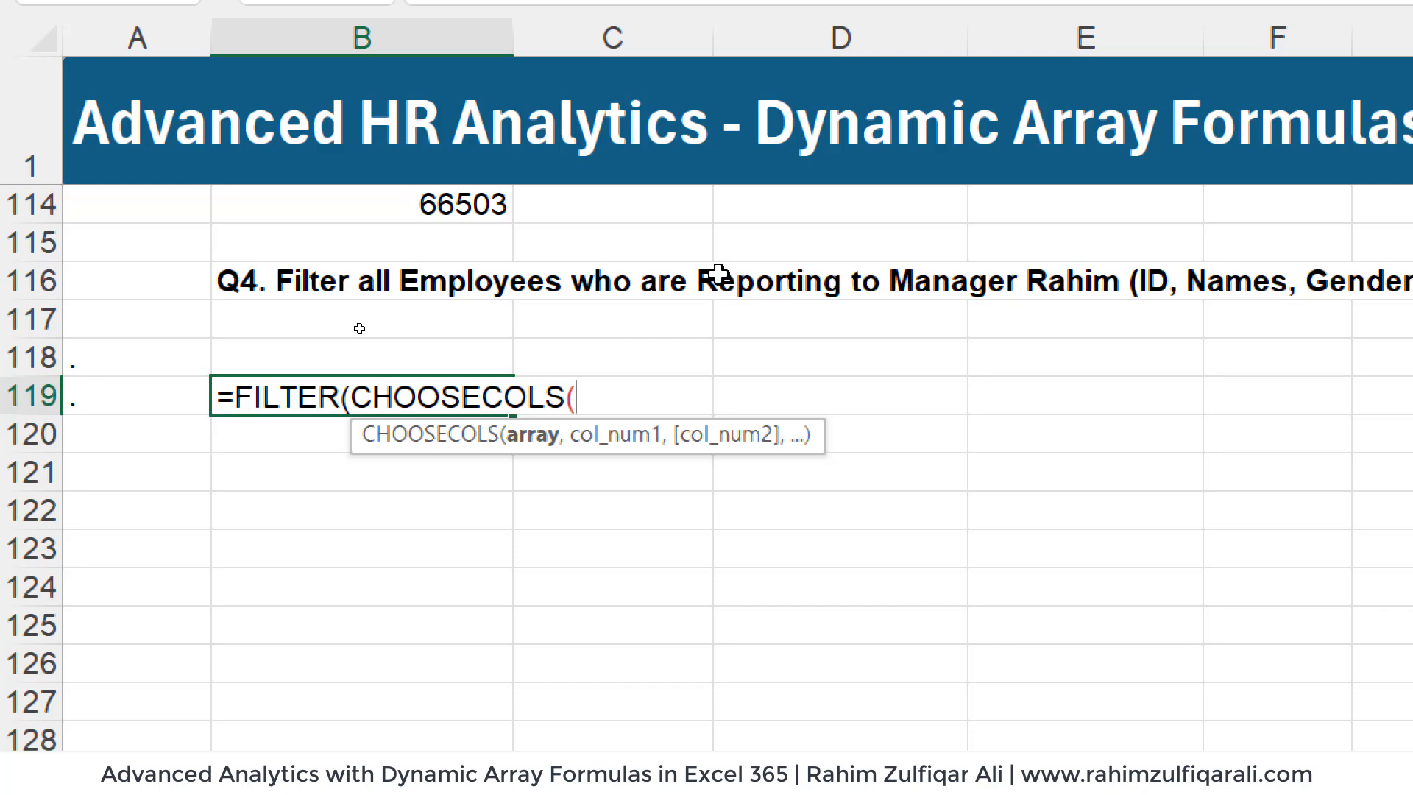
pyautogui.write('hr')
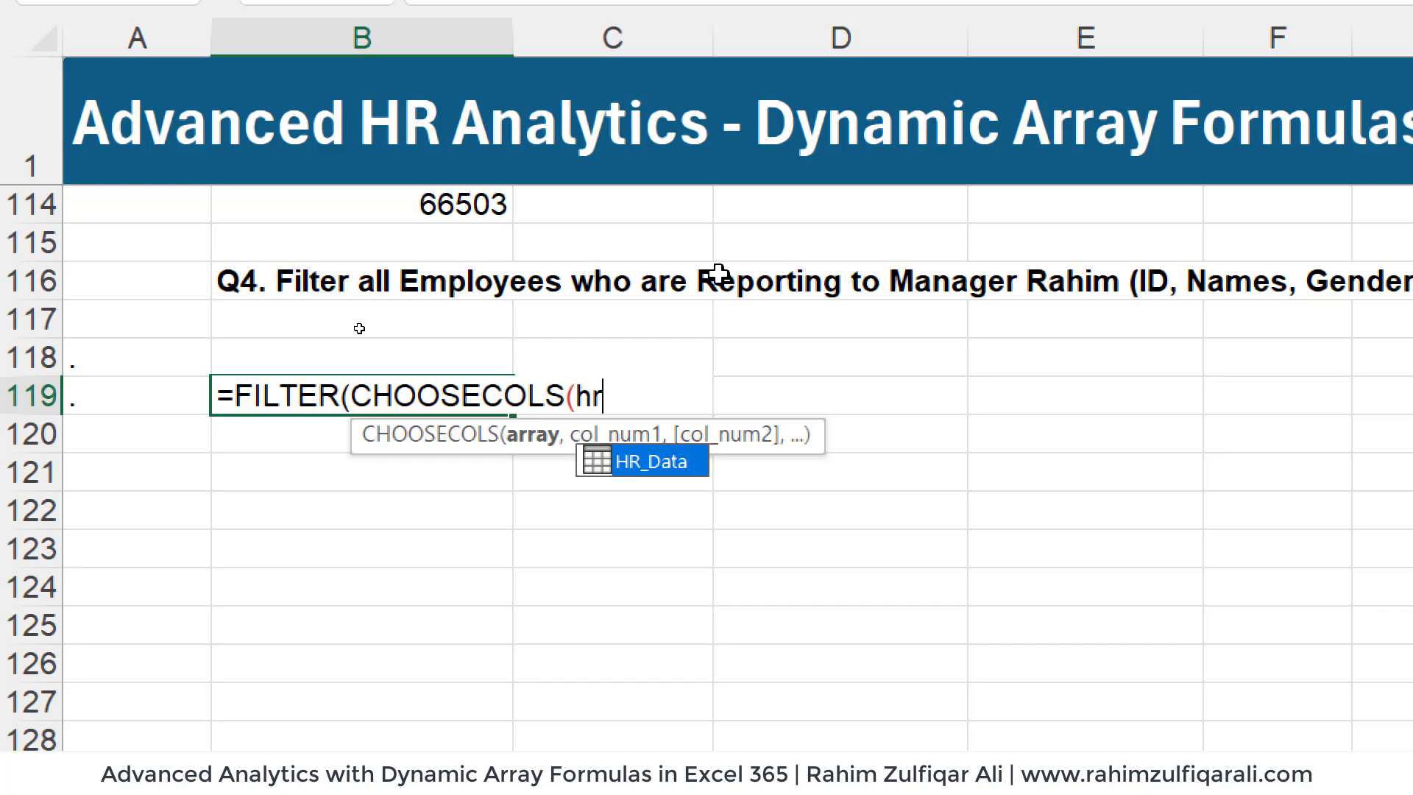
pyautogui.press('Tab')
pyautogui.write(',')
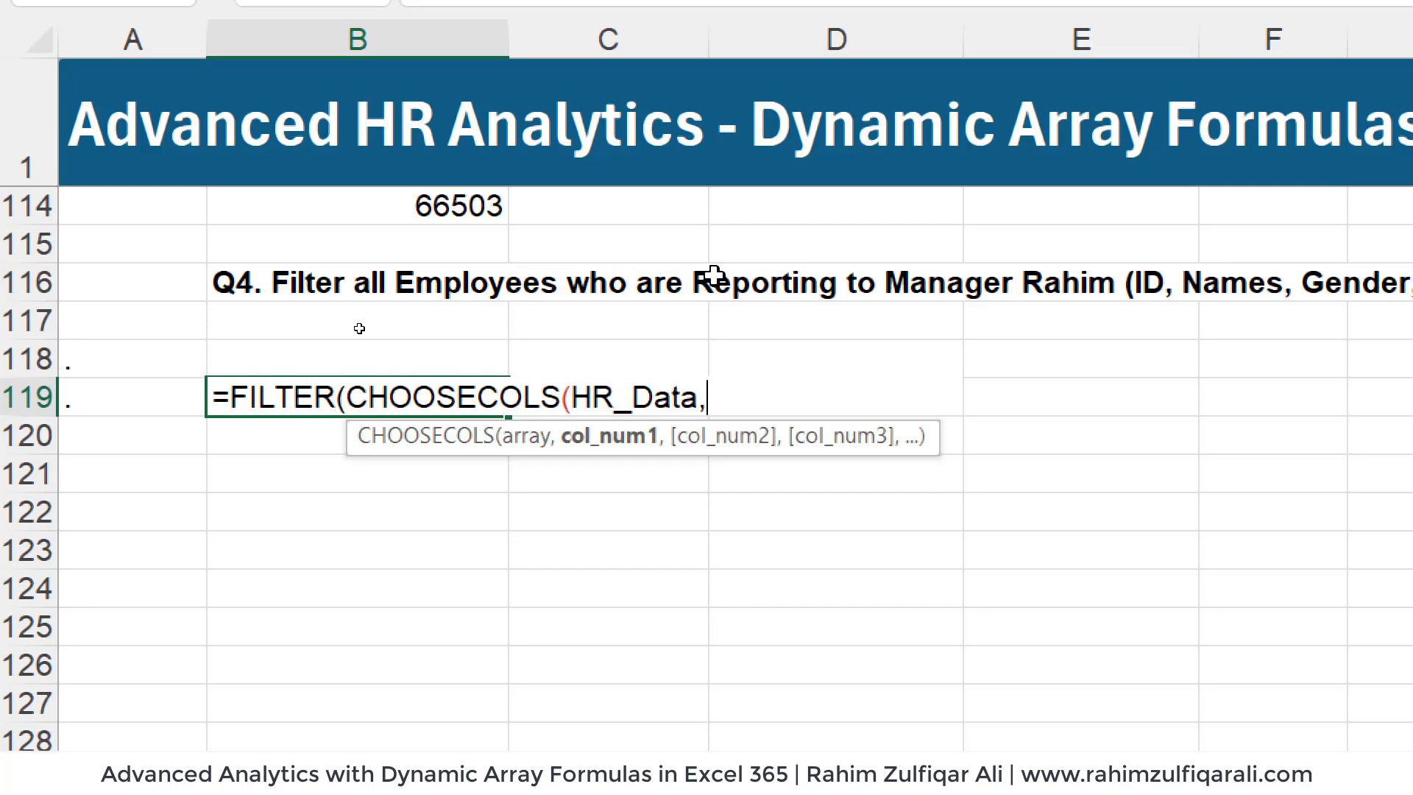
pyautogui.write('{')
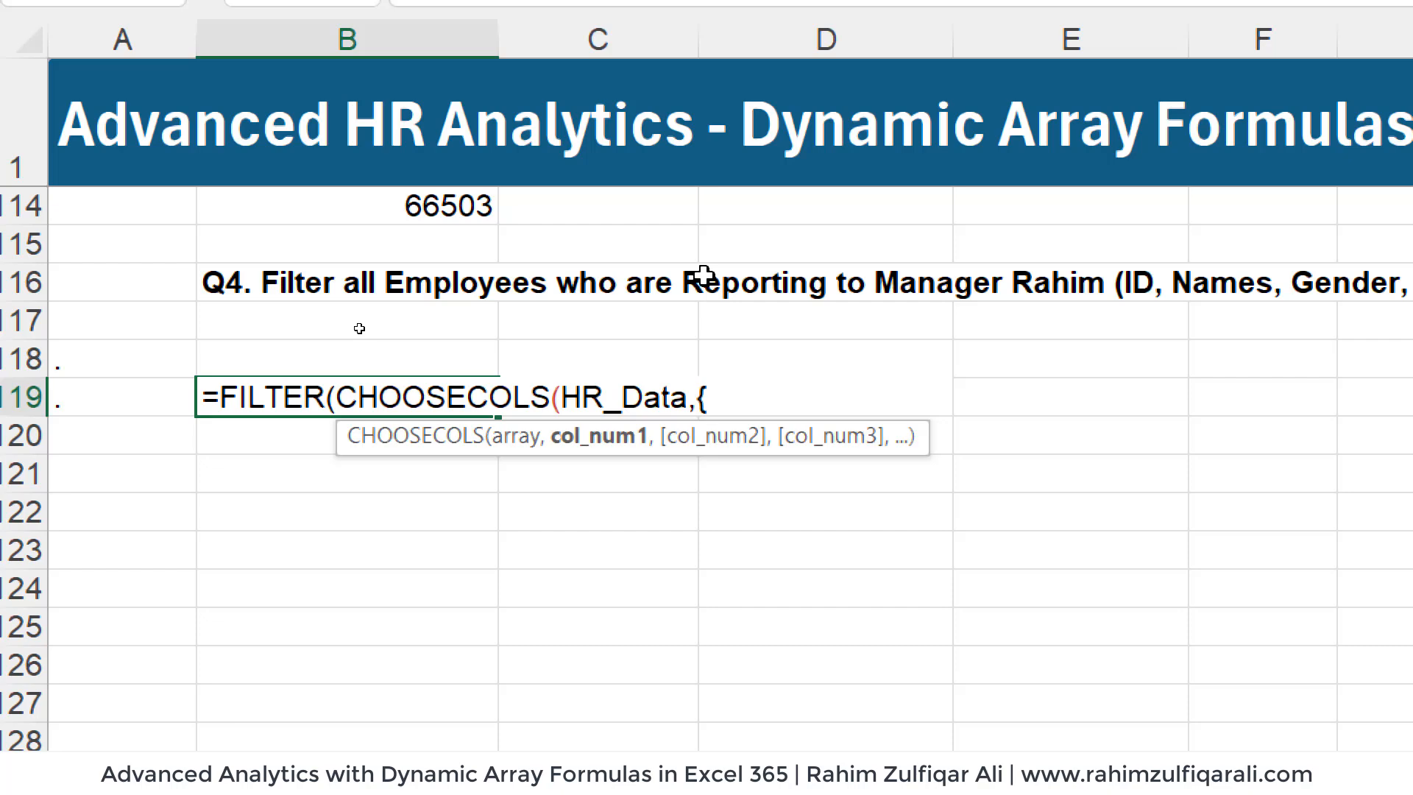
pyautogui.write('1,2')
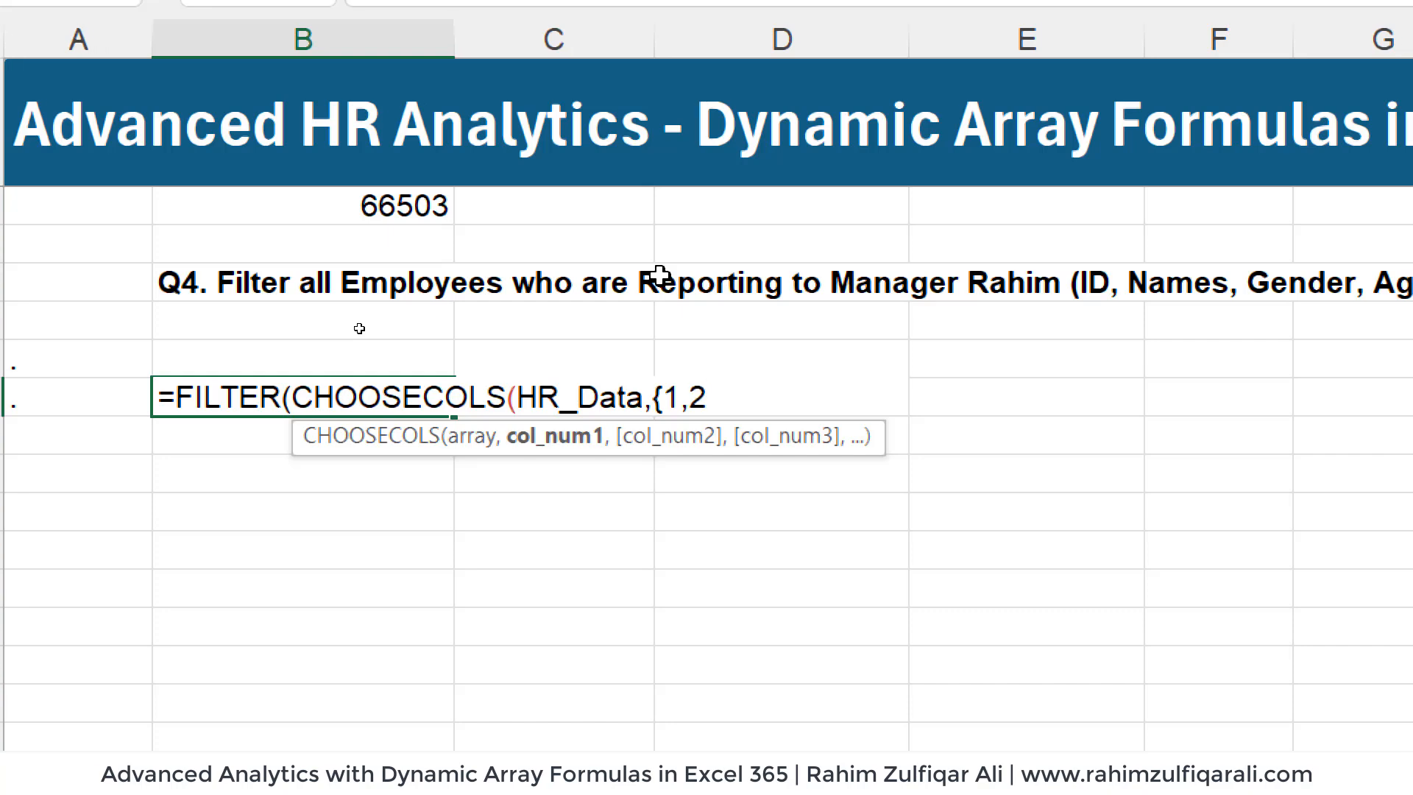
pyautogui.write(',4,5,7')
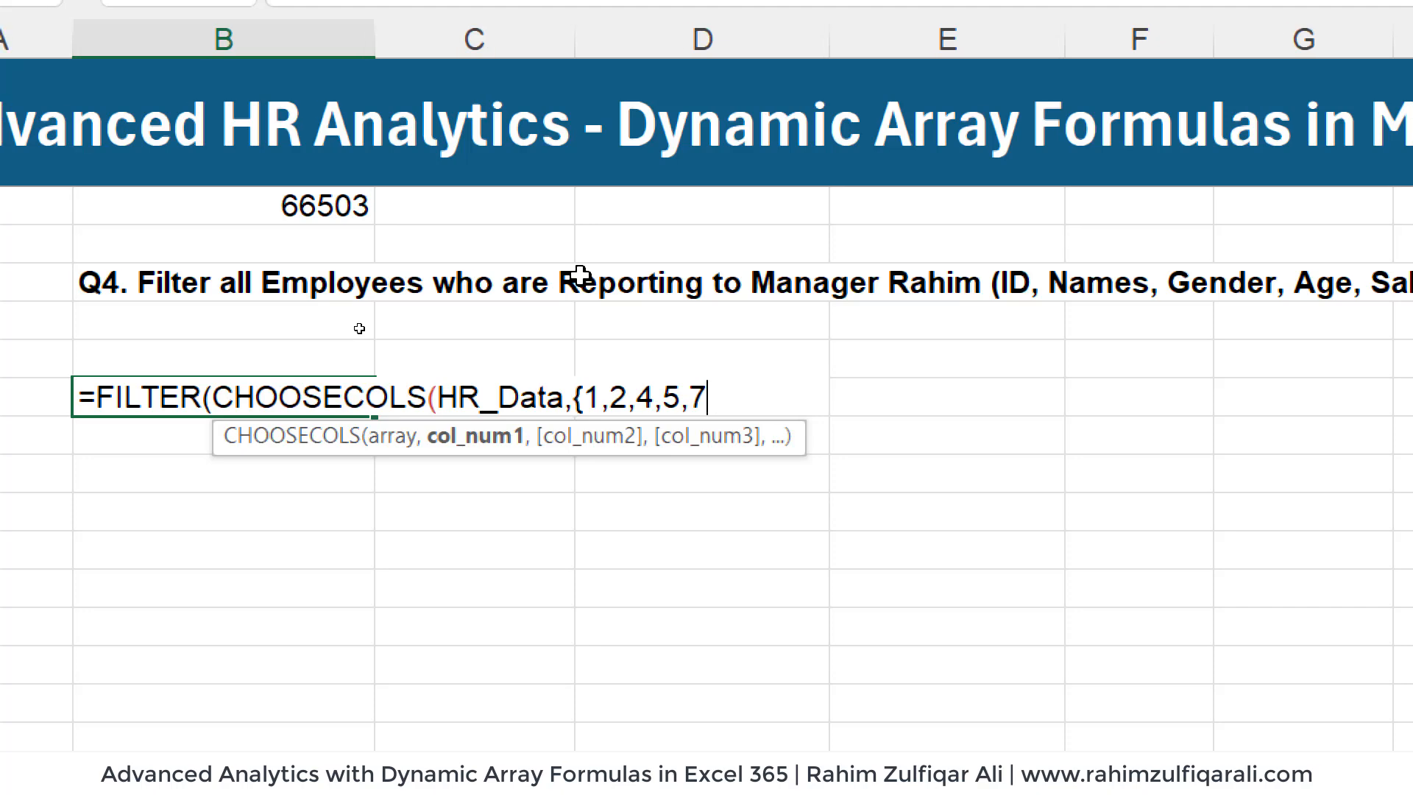
pyautogui.write('}')
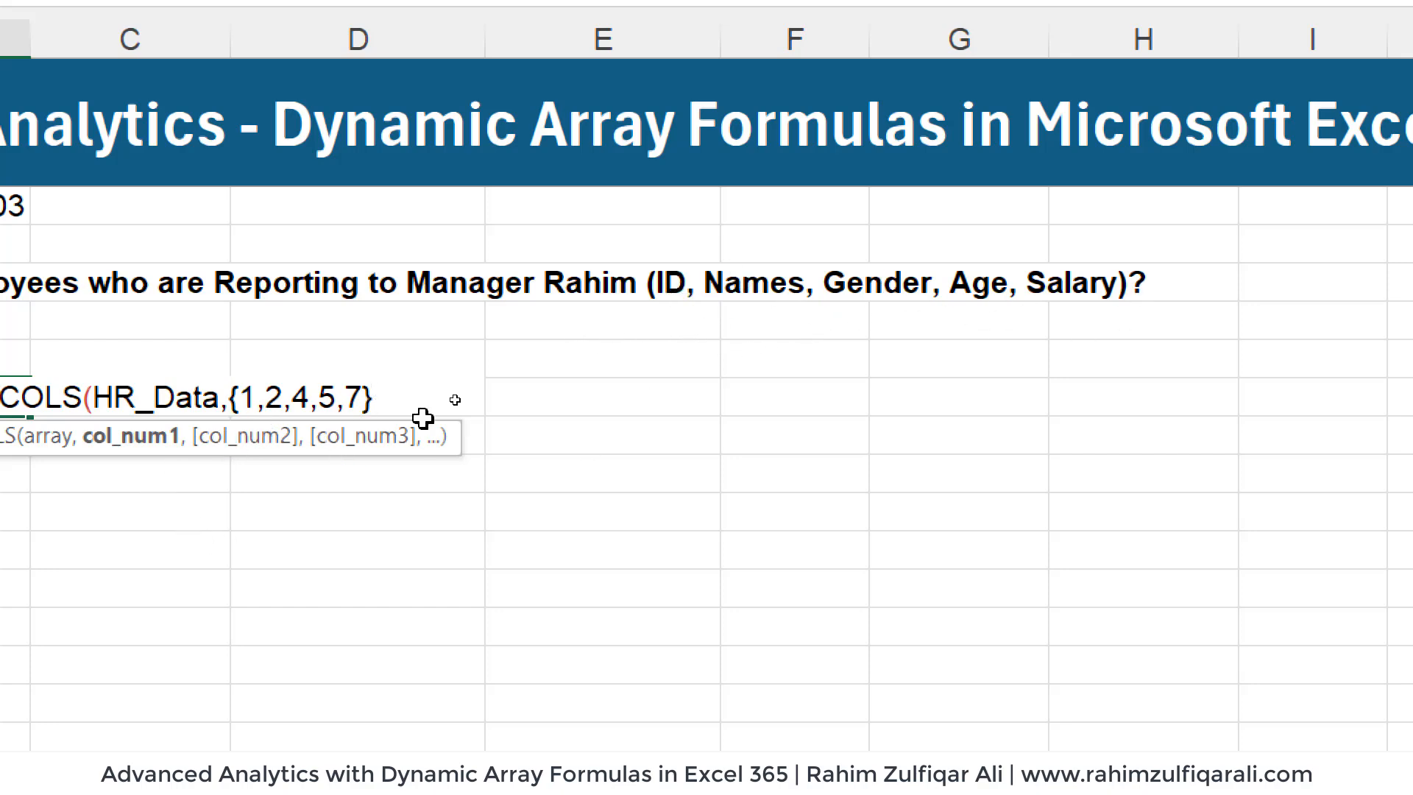
pyautogui.write(')')
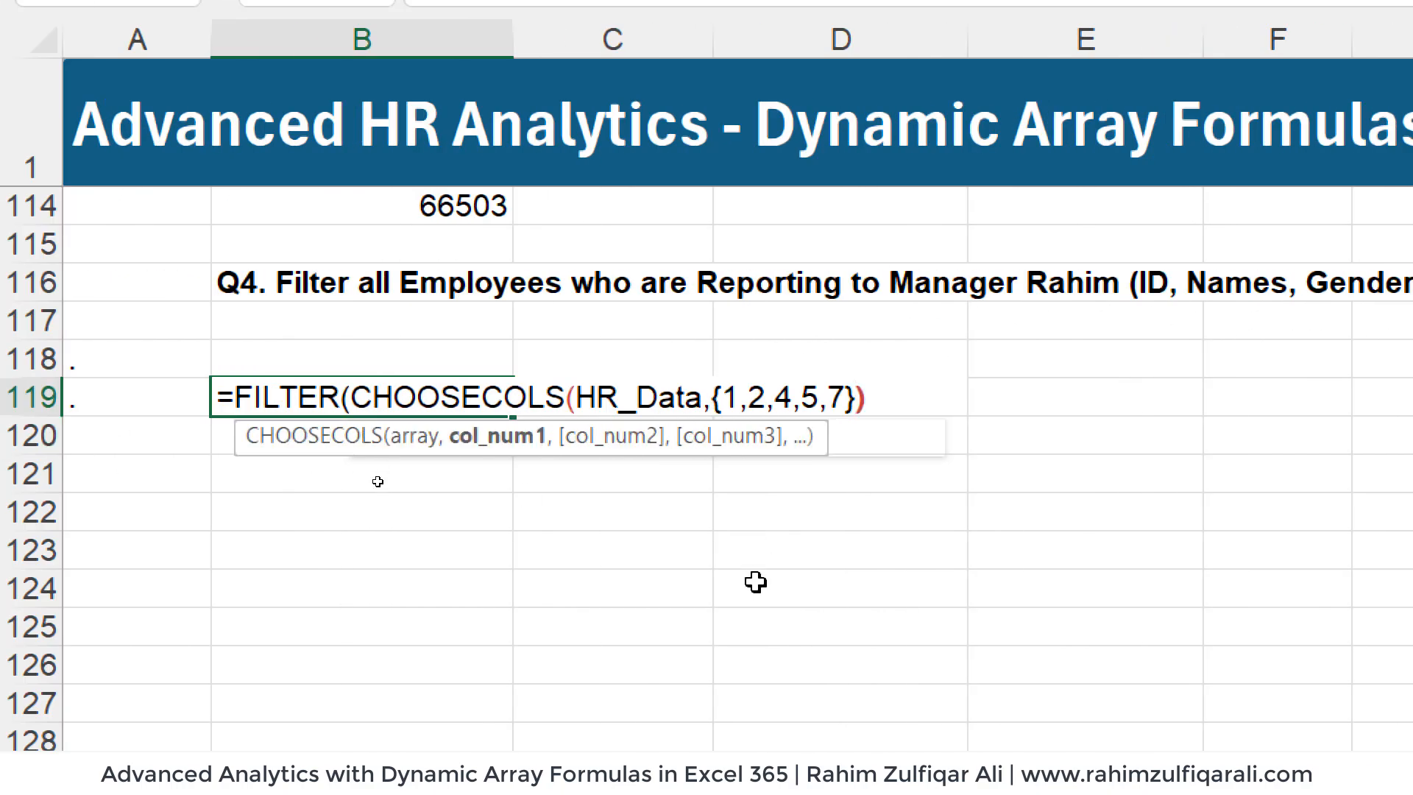
# - Complete the FILTER formula in B119 with the condition that HR_Data[Manager] equals the manager named in Q4
pyautogui.write(',')
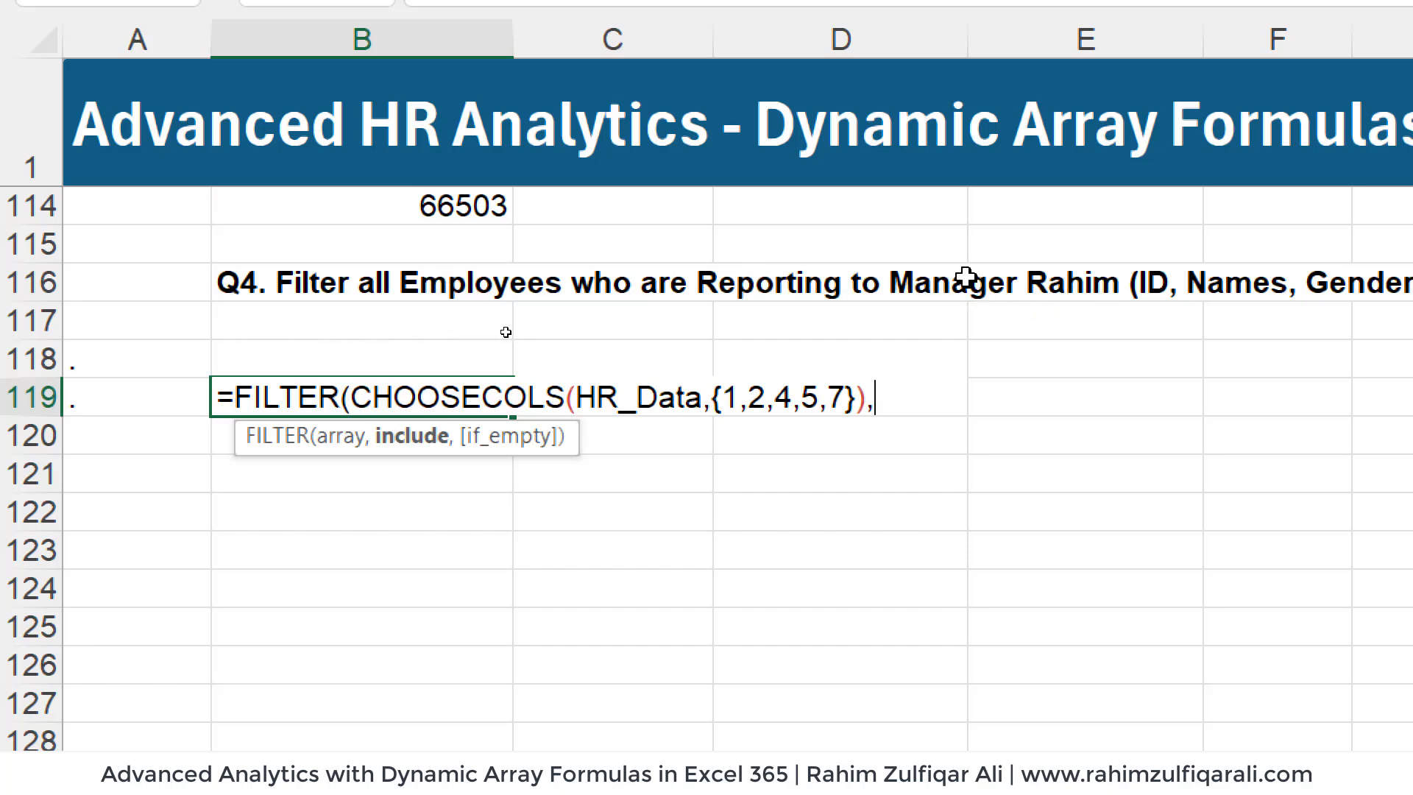
pyautogui.write('hr')
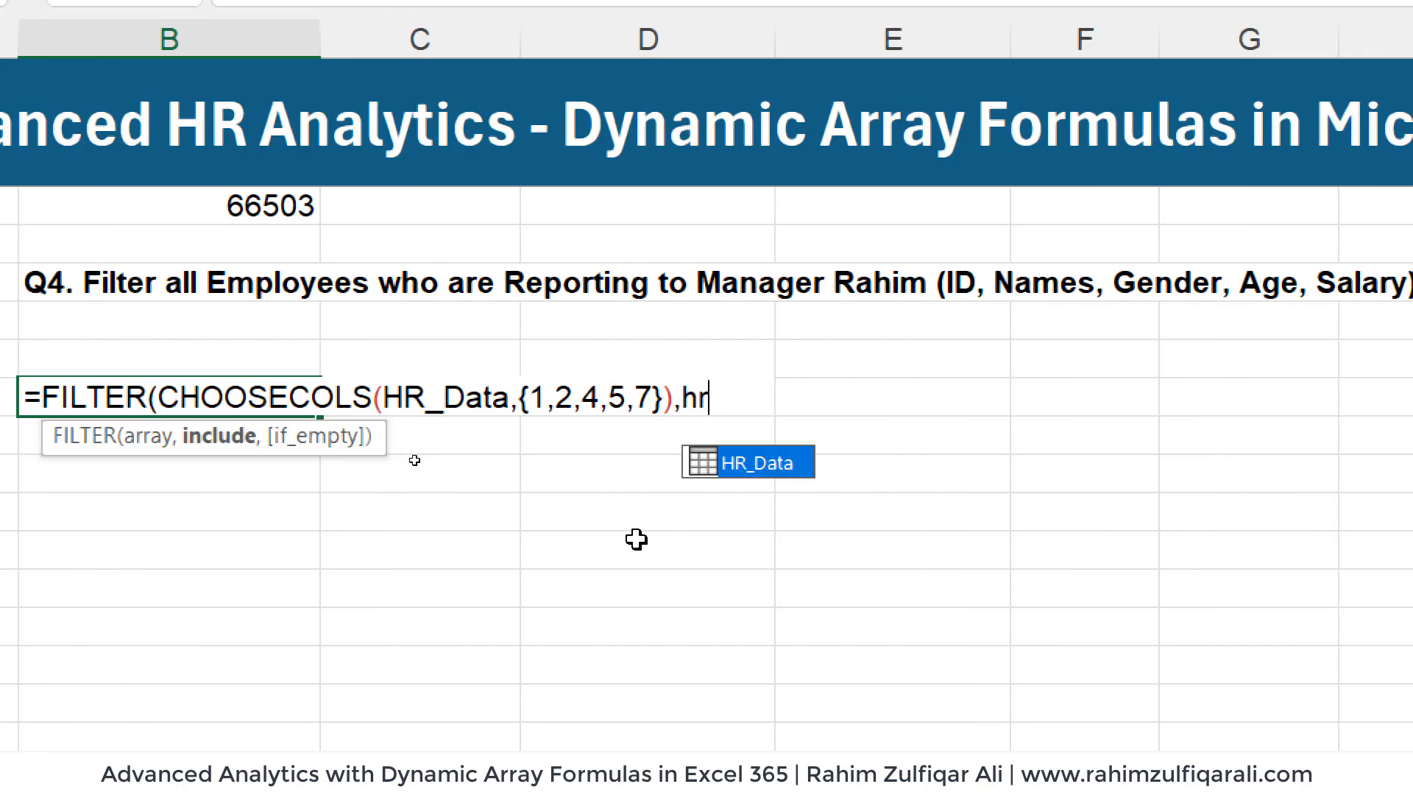
pyautogui.press('Tab')
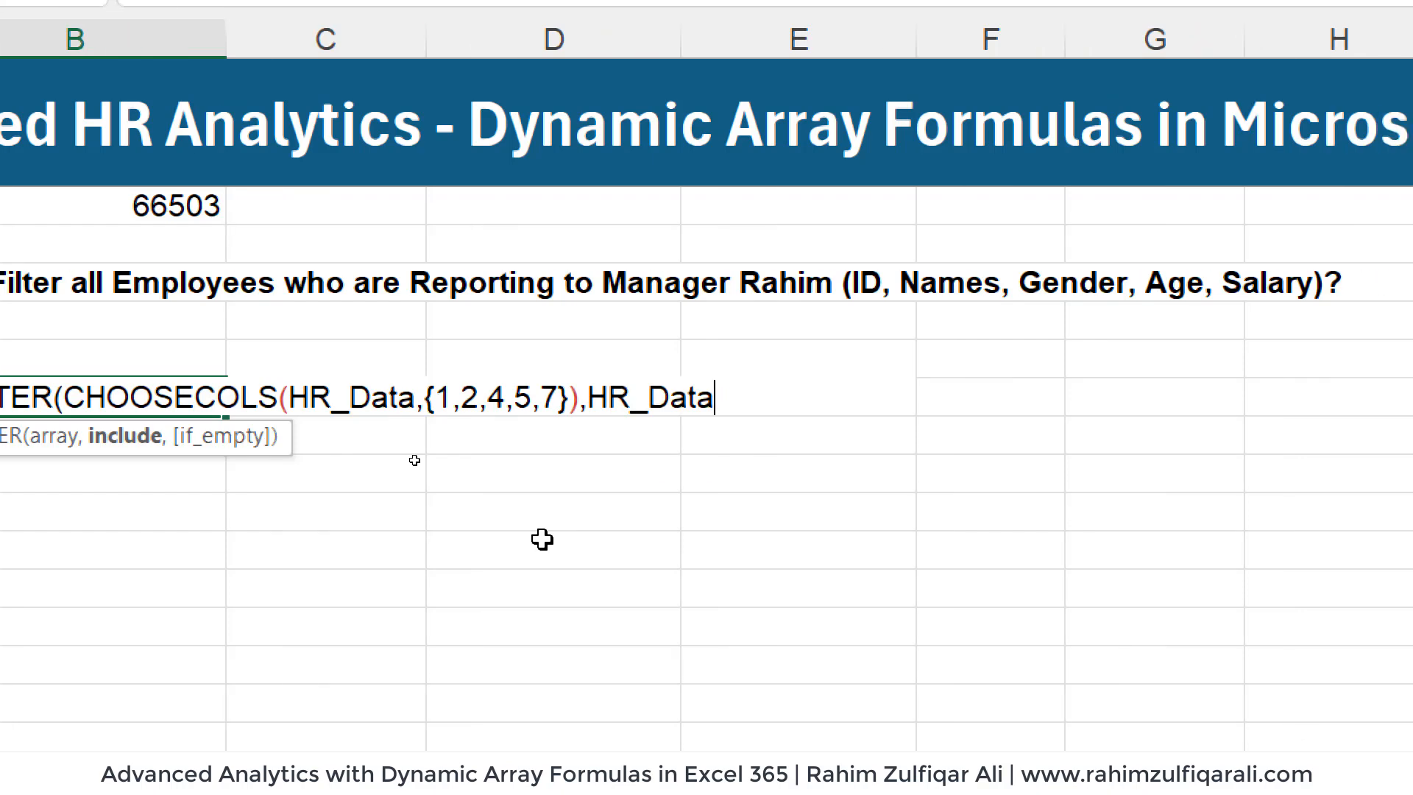
pyautogui.write('[man')
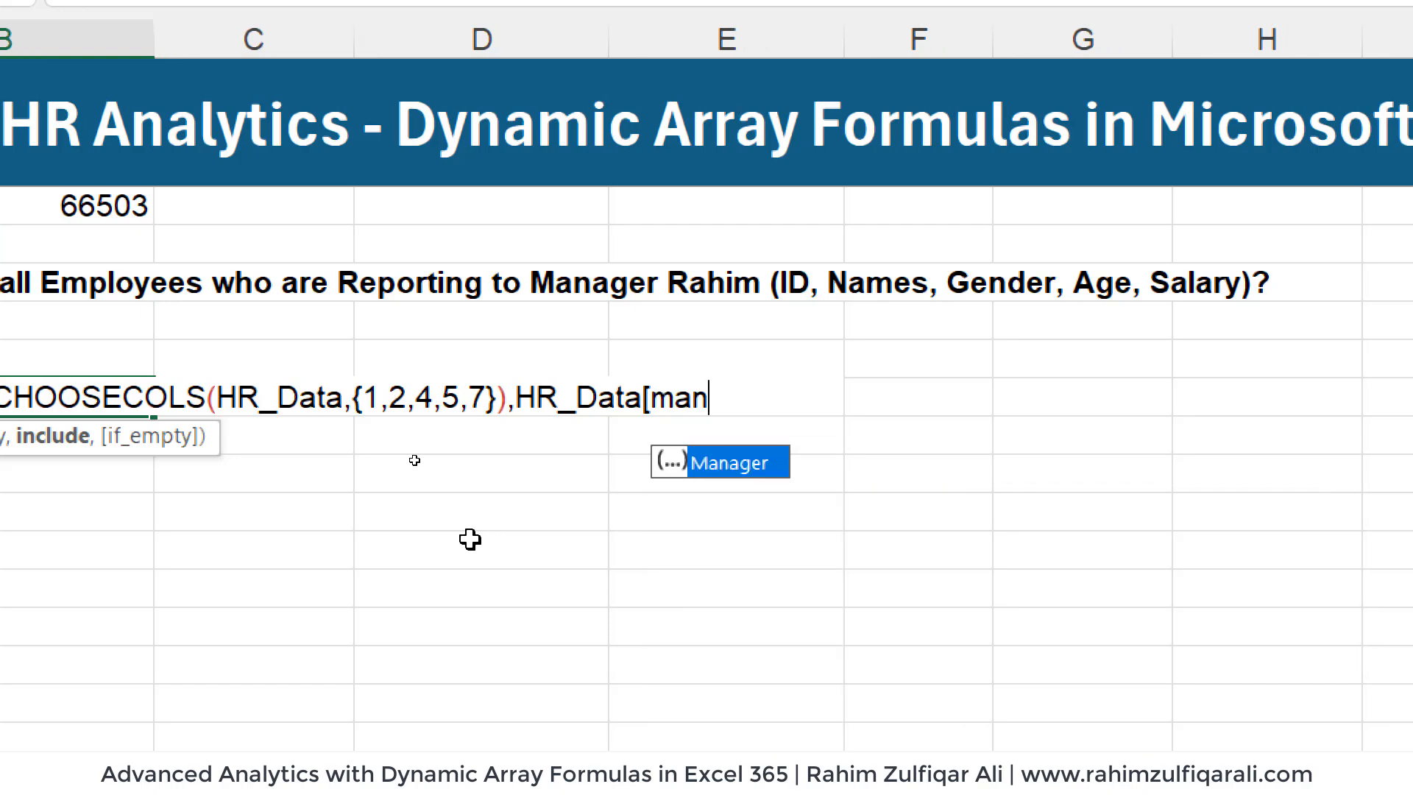
pyautogui.press('Tab')
pyautogui.write(']')
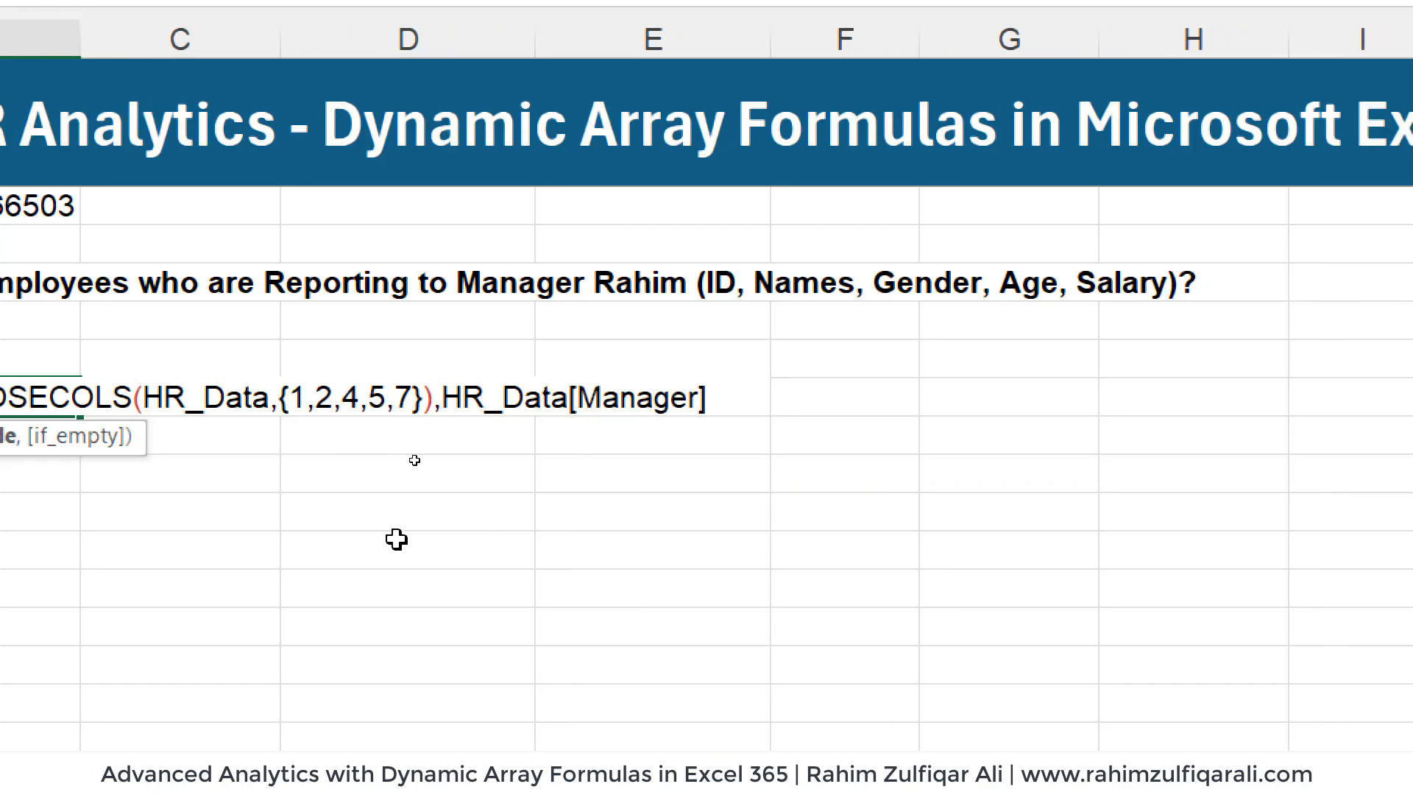
pyautogui.write('="Rahi')
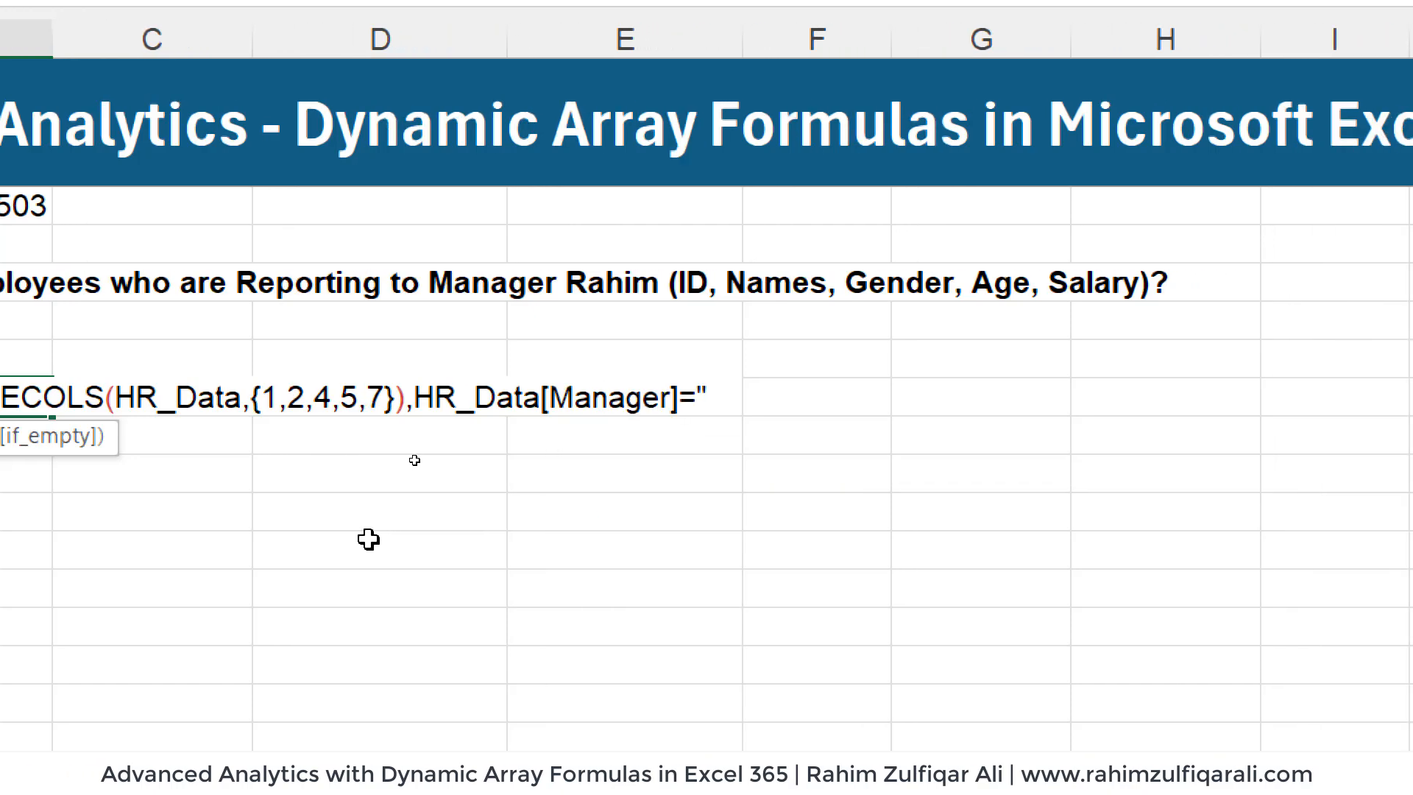
pyautogui.write('m")')
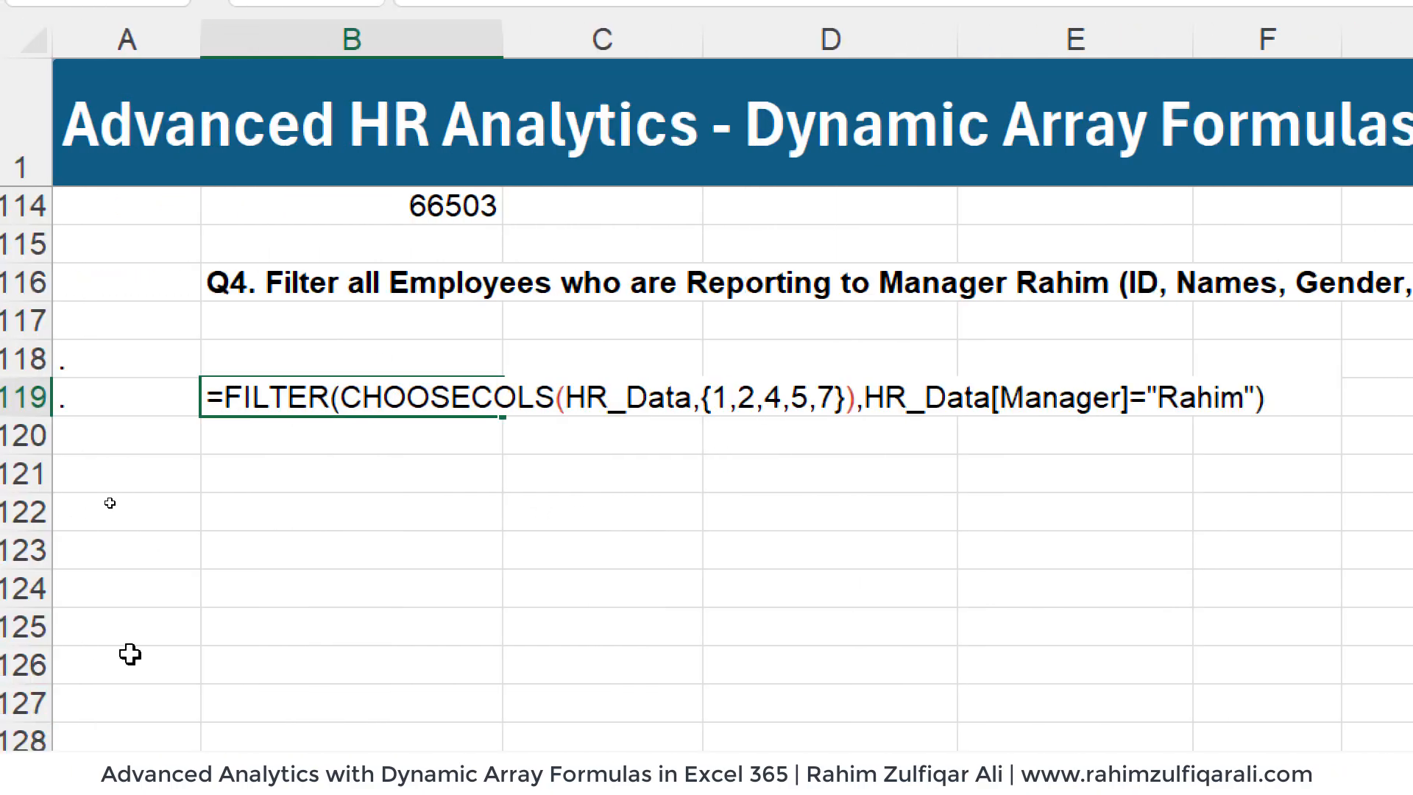
pyautogui.click(456, 403)
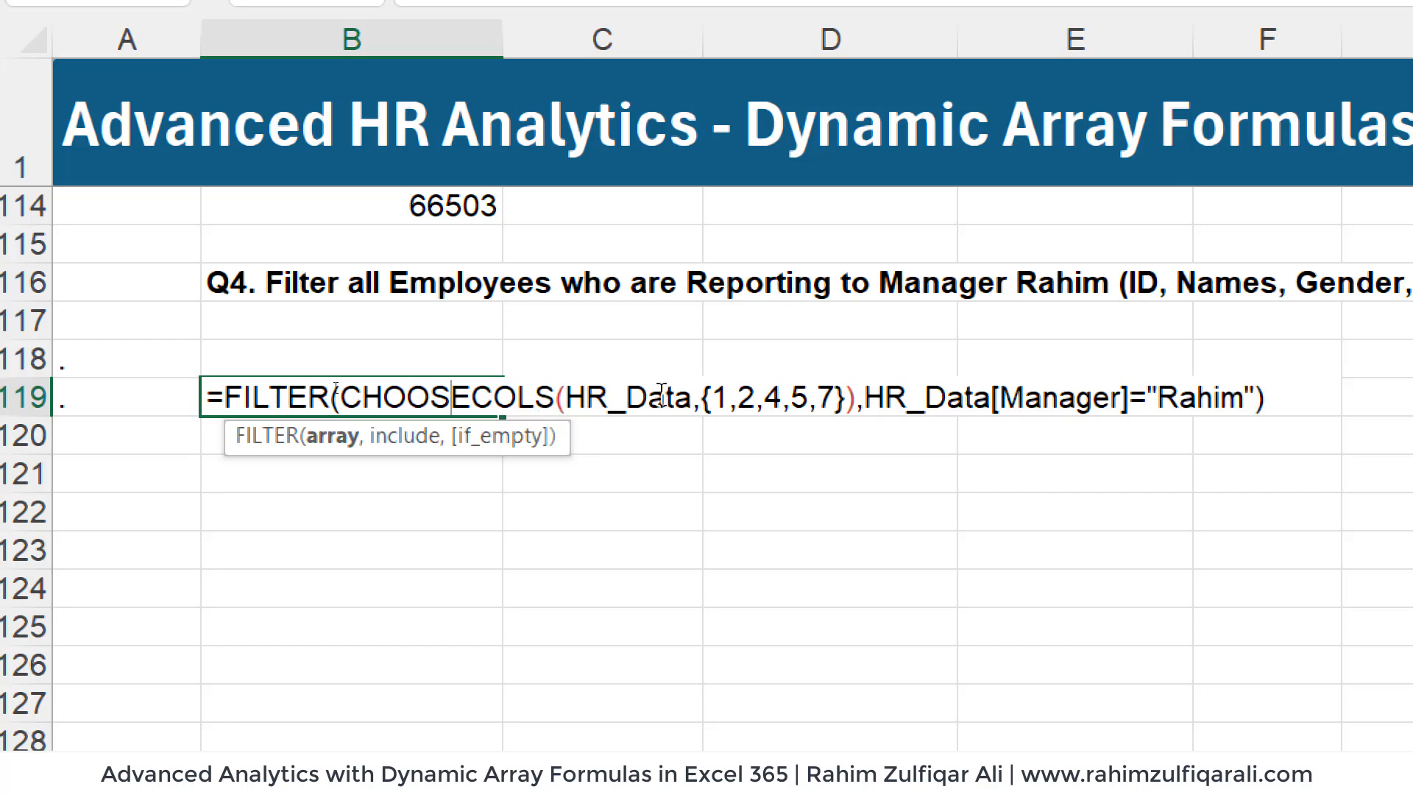
pyautogui.click(793, 397)
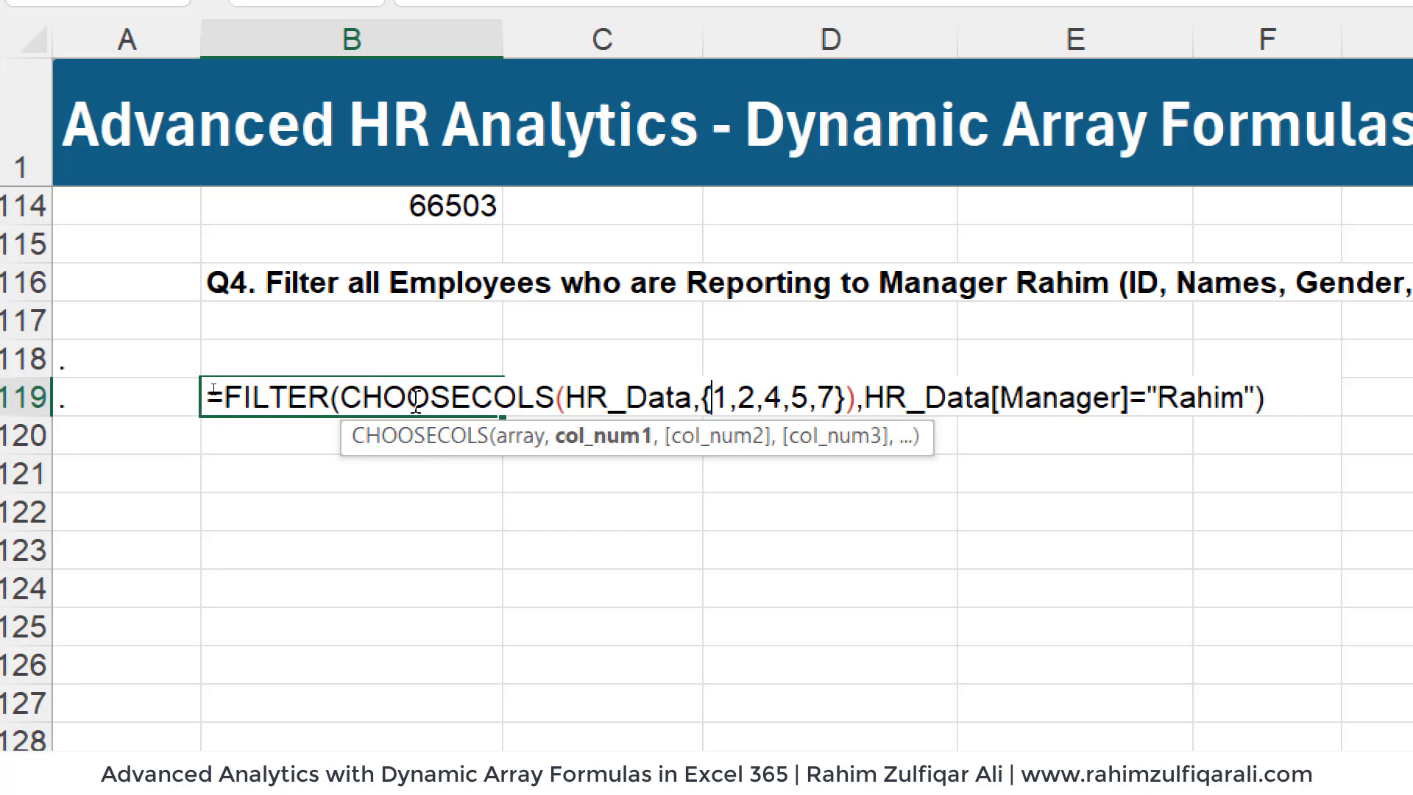
pyautogui.click(416, 397)
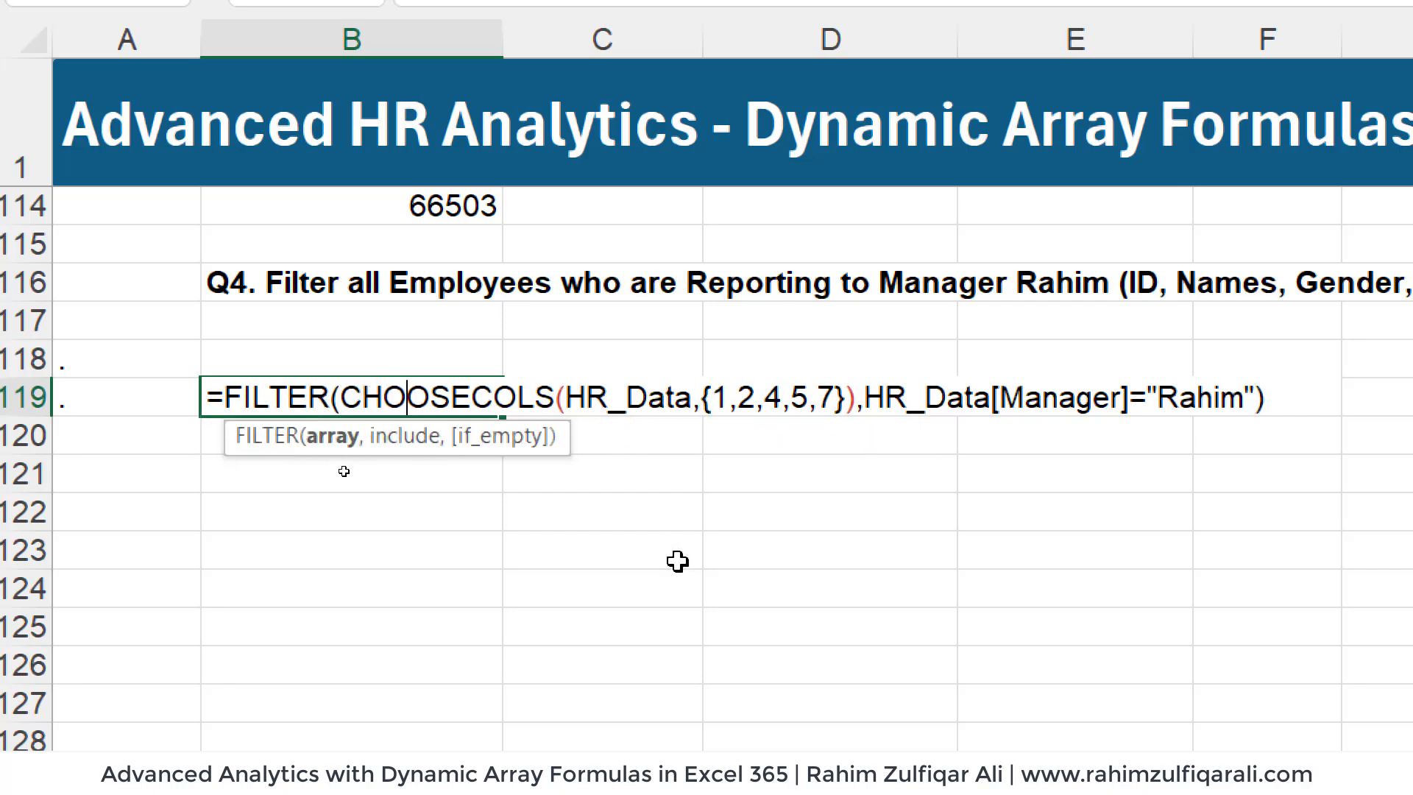
pyautogui.press('Return')
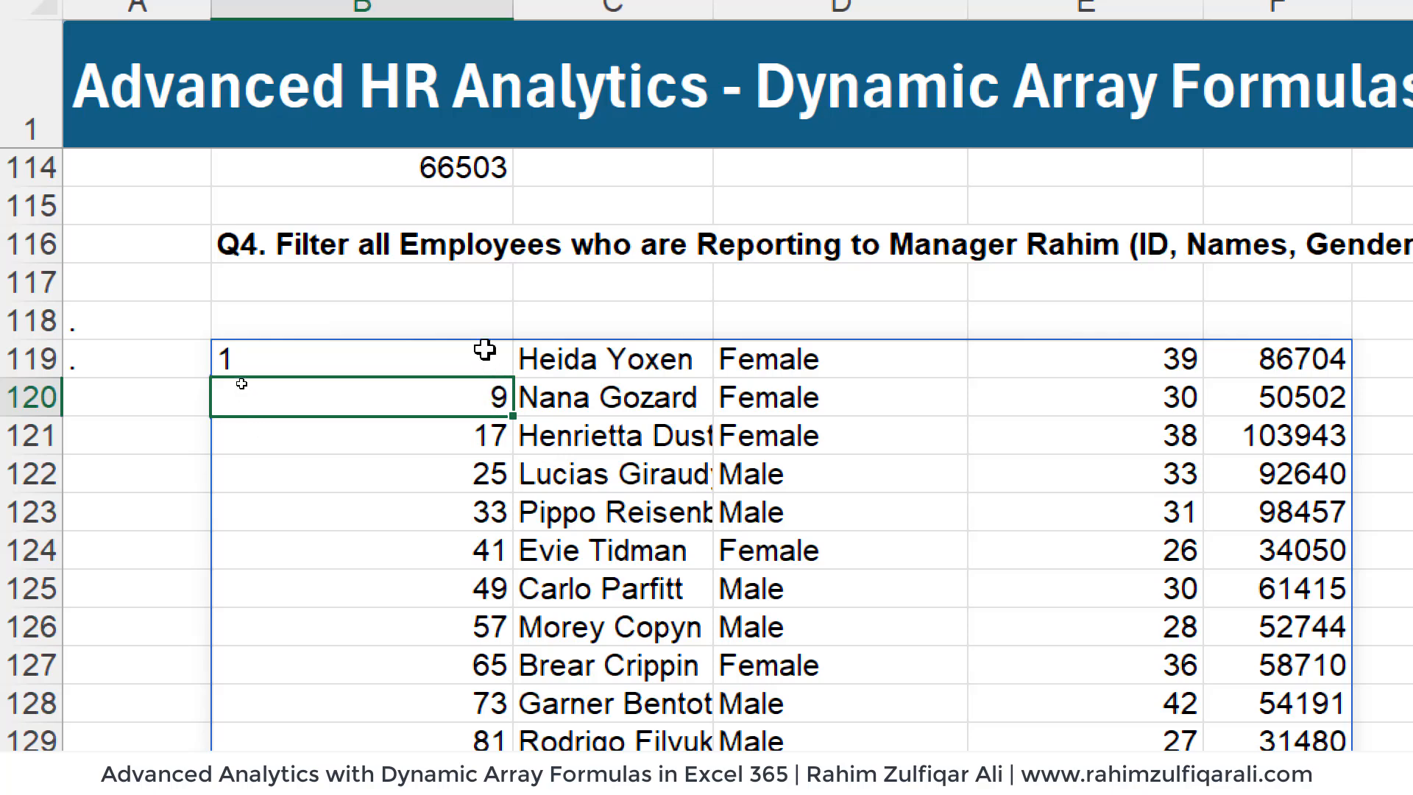
# - Examine the spilled ID, name, gender, age and salary columns, the formula in B119 and the row above the results
pyautogui.moveTo(485, 350); pyautogui.dragTo(497, 662)
pyautogui.moveTo(668, 357); pyautogui.dragTo(648, 662)
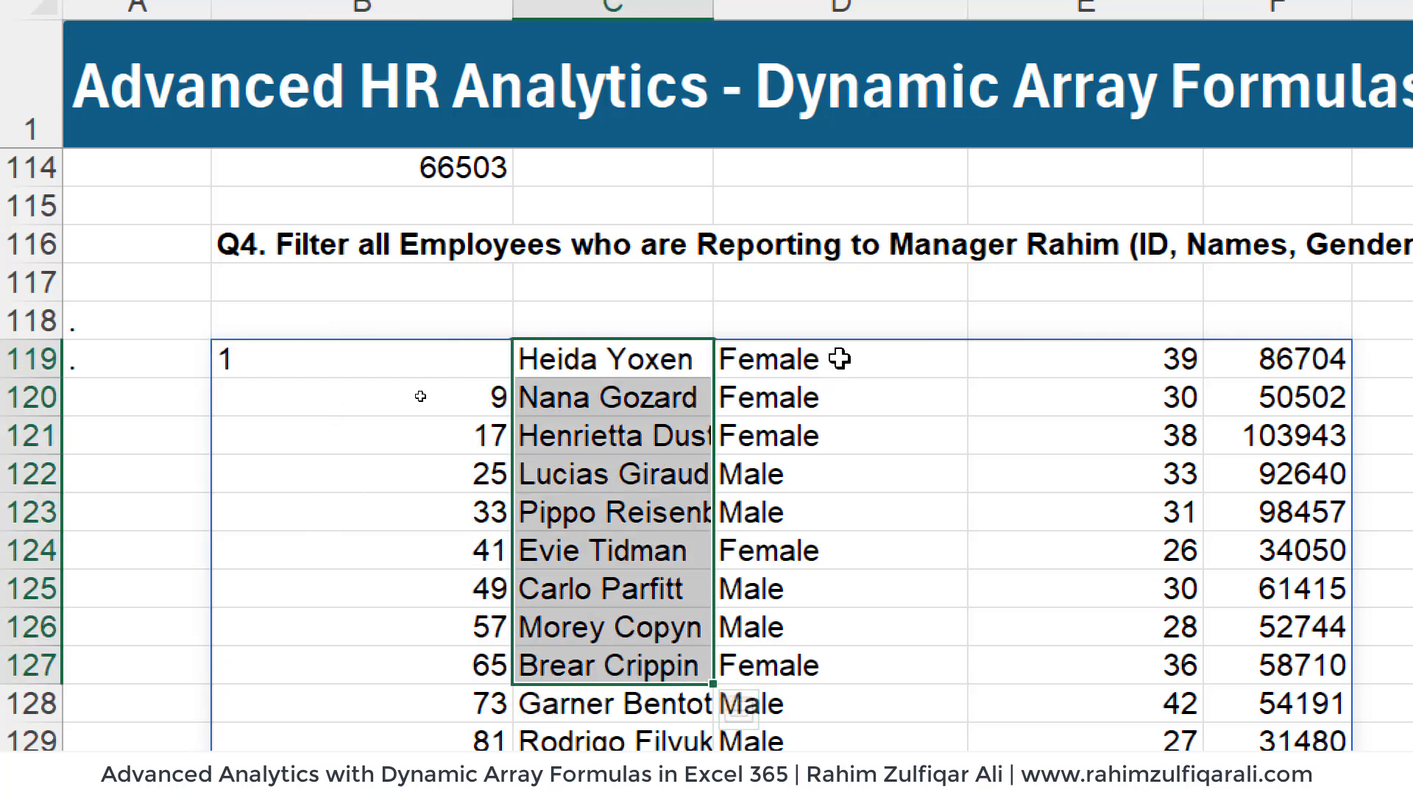
pyautogui.moveTo(839, 356); pyautogui.dragTo(842, 625)
pyautogui.moveTo(1066, 400); pyautogui.dragTo(1117, 631)
pyautogui.moveTo(1303, 359); pyautogui.dragTo(1309, 567)
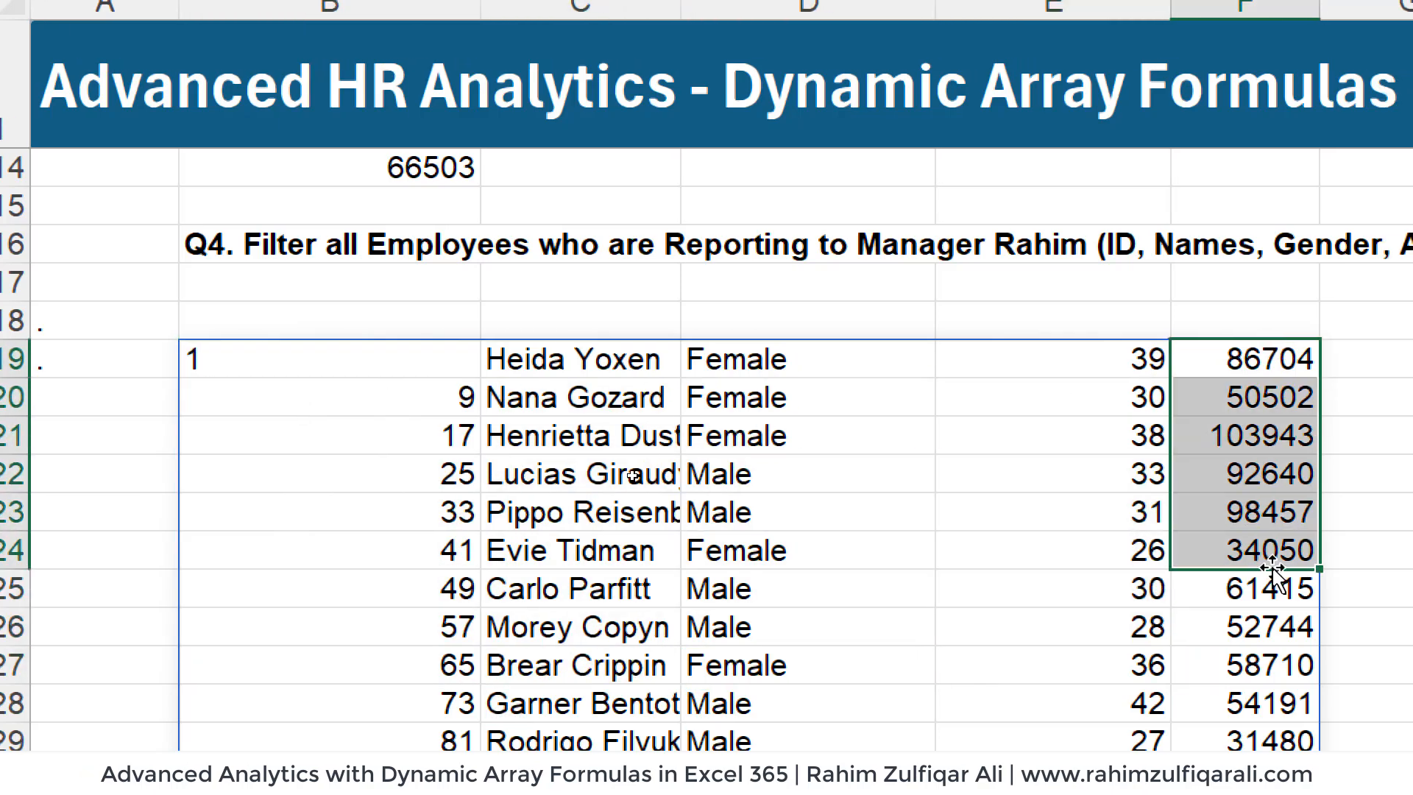
pyautogui.click(577, 367)
pyautogui.doubleClick(282, 359)
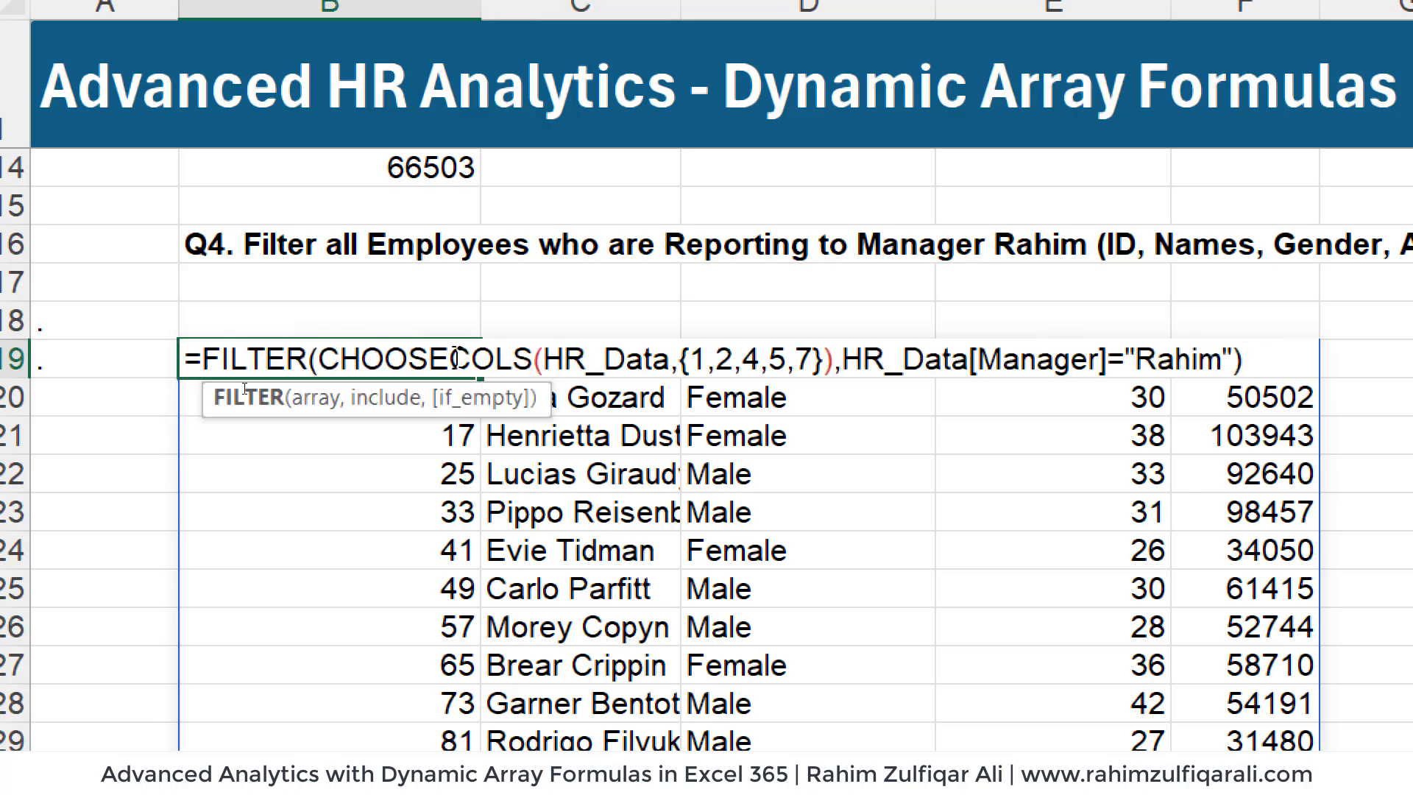
pyautogui.press('Escape')
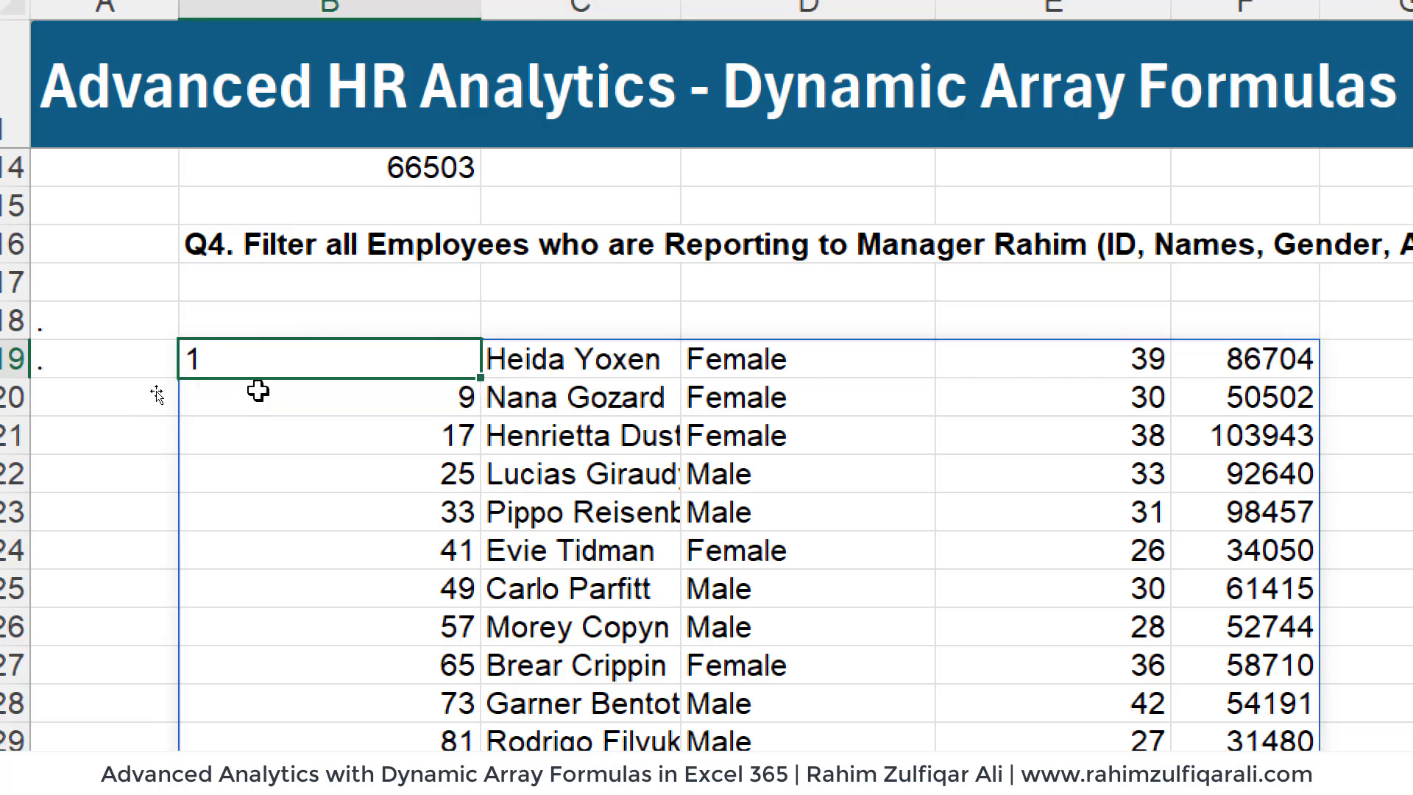
pyautogui.moveTo(304, 317); pyautogui.dragTo(1207, 309)
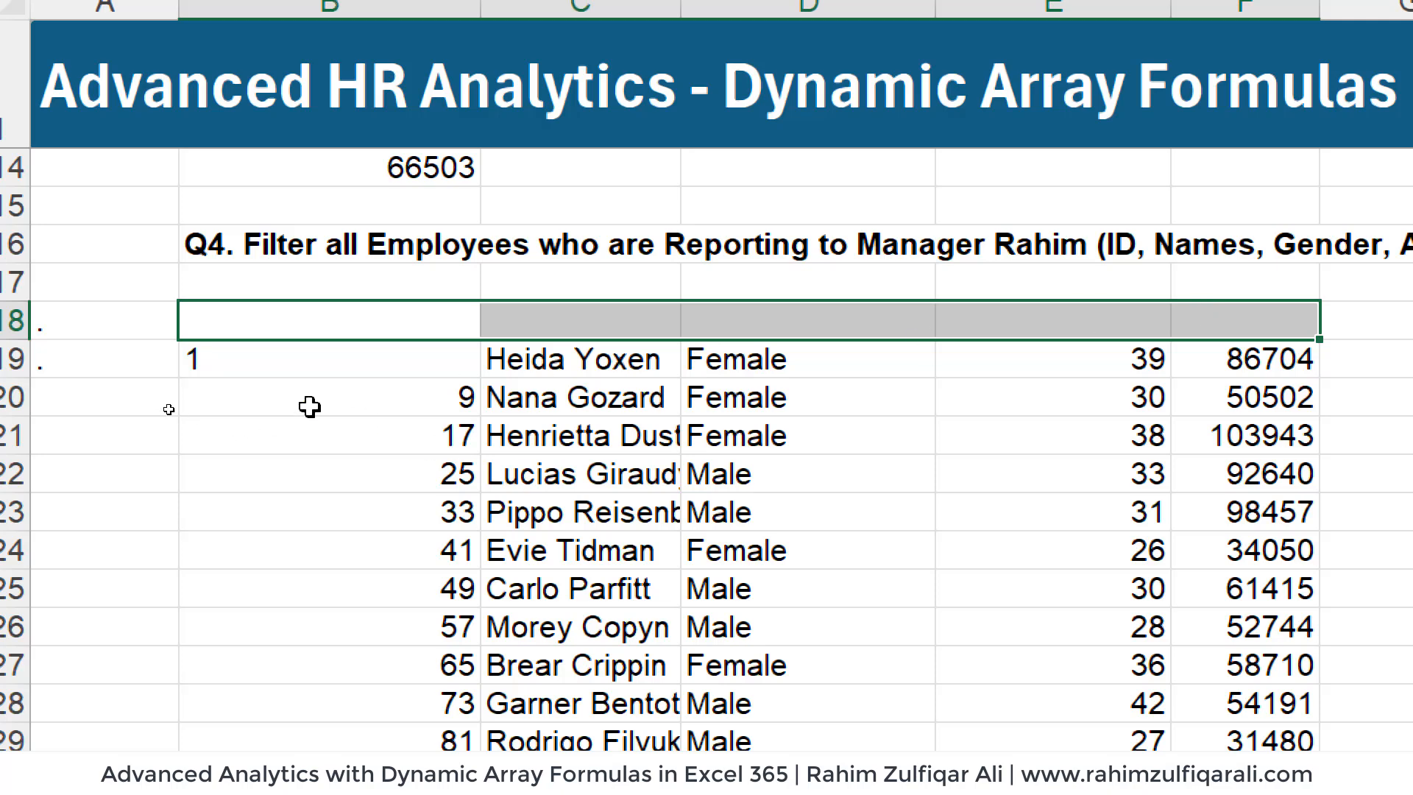
# - Insert a VSTACK function in front of FILTER in the B119 formula
pyautogui.click(318, 367)
pyautogui.doubleClick(318, 367)
pyautogui.click(206, 363)
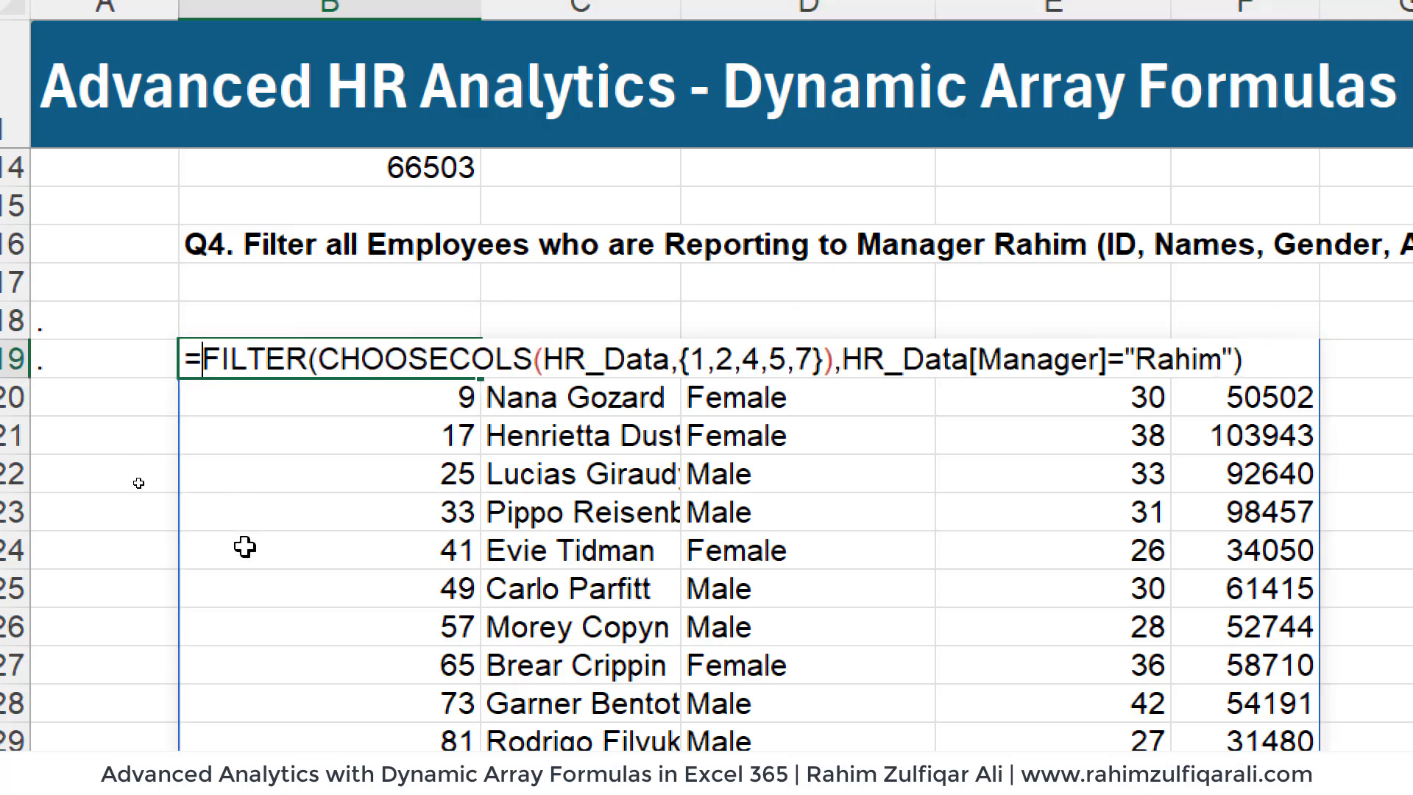
pyautogui.write('vstack')
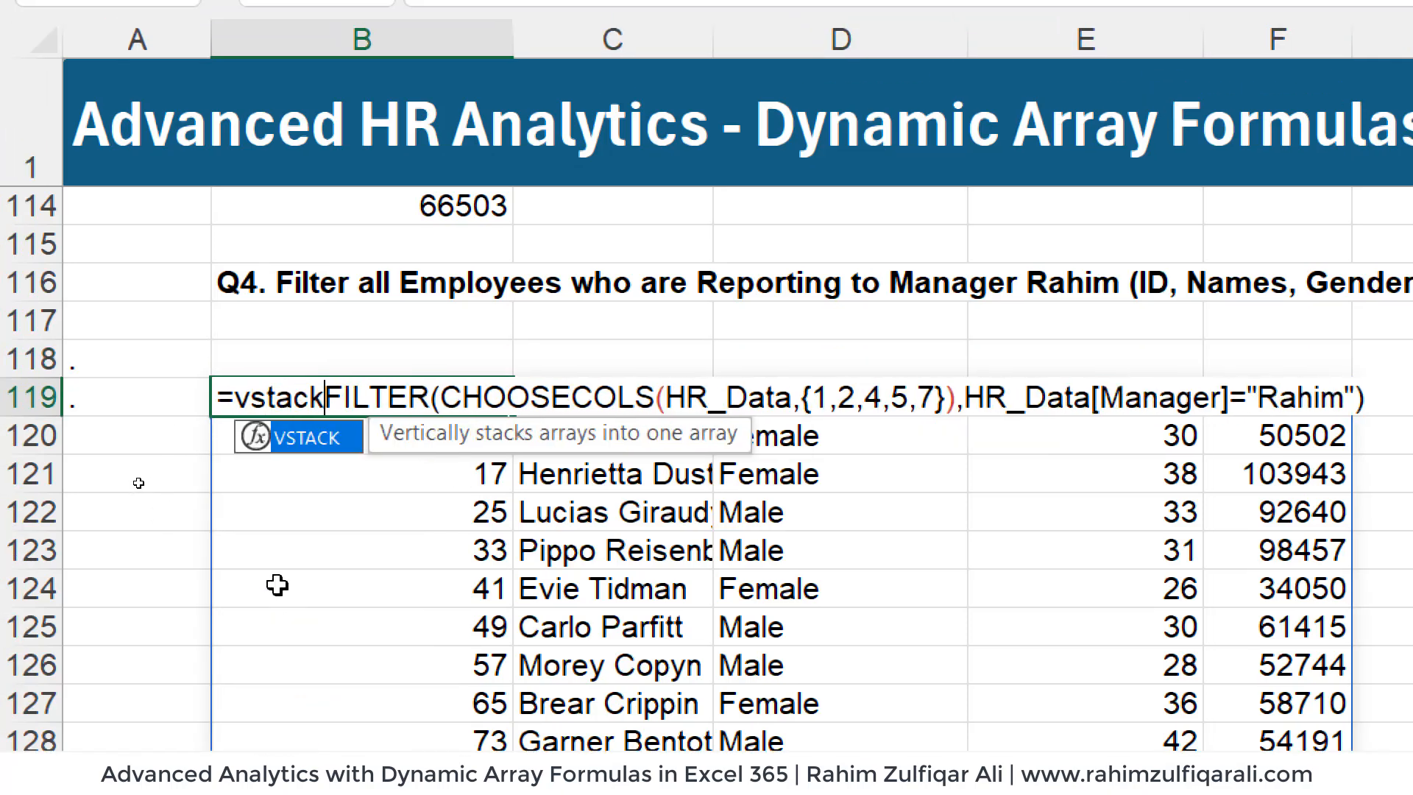
pyautogui.press('Tab')
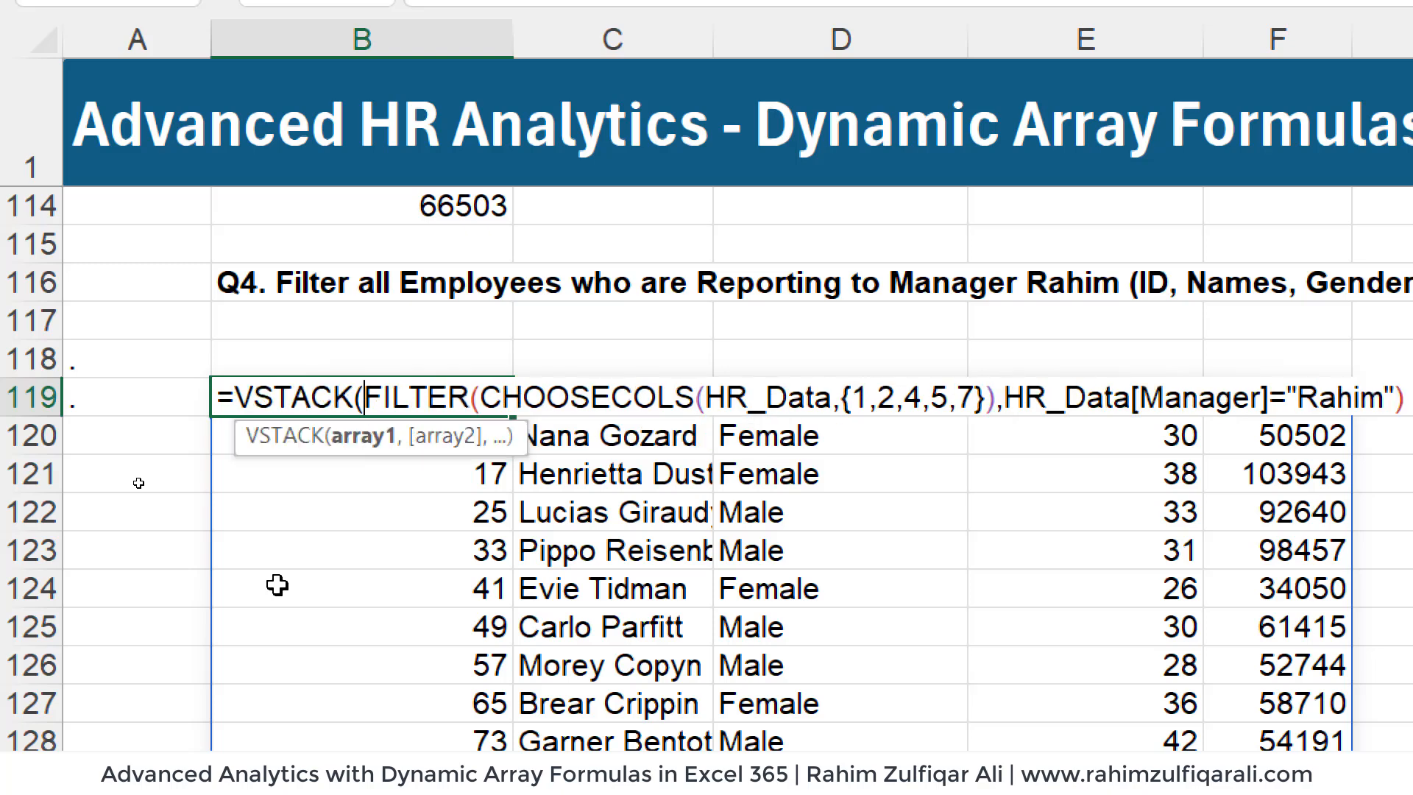
# - Give VSTACK the first array HR_Data[#Headers] ahead of the FILTER and enter the completed formula in B119
pyautogui.write('hr')
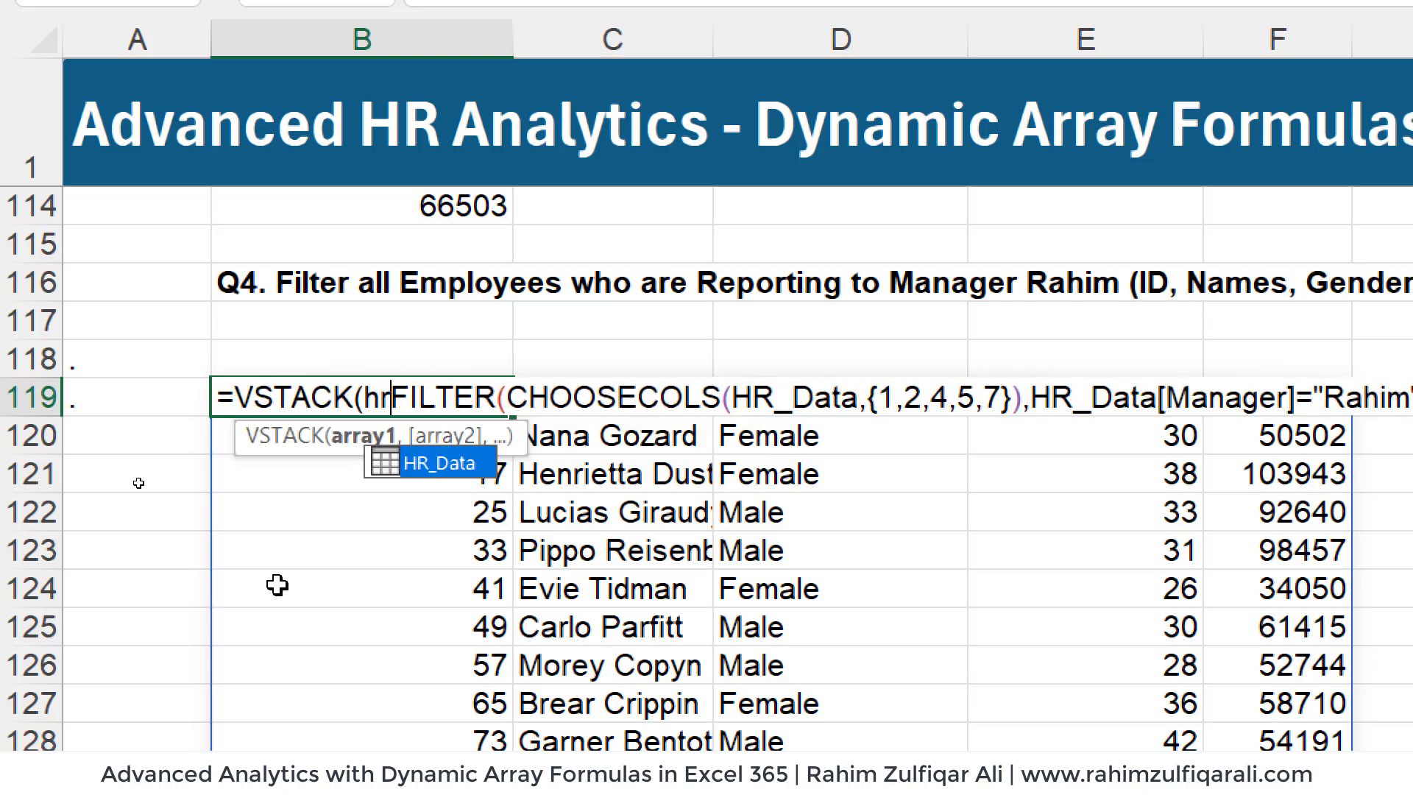
pyautogui.press('Tab')
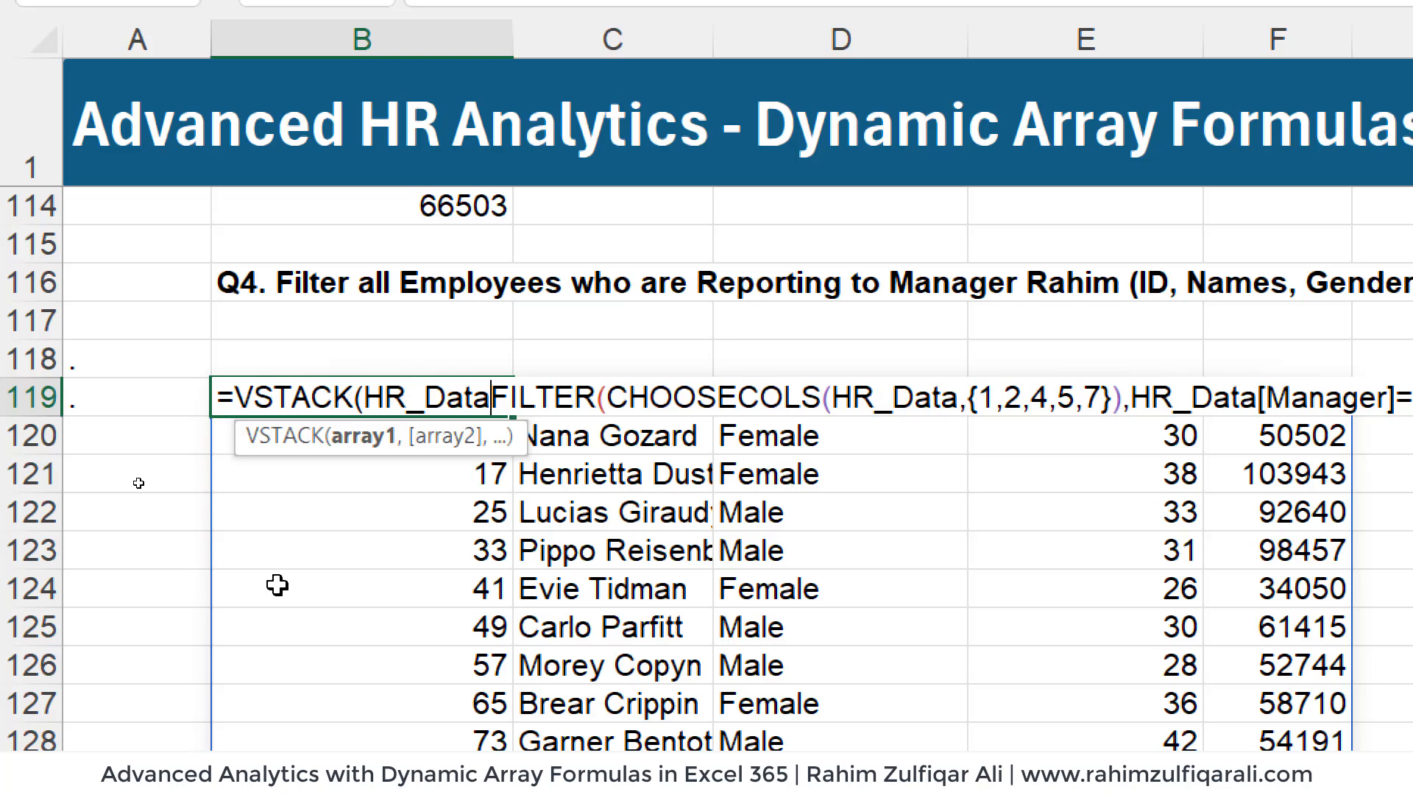
pyautogui.write(',')
pyautogui.write('[')
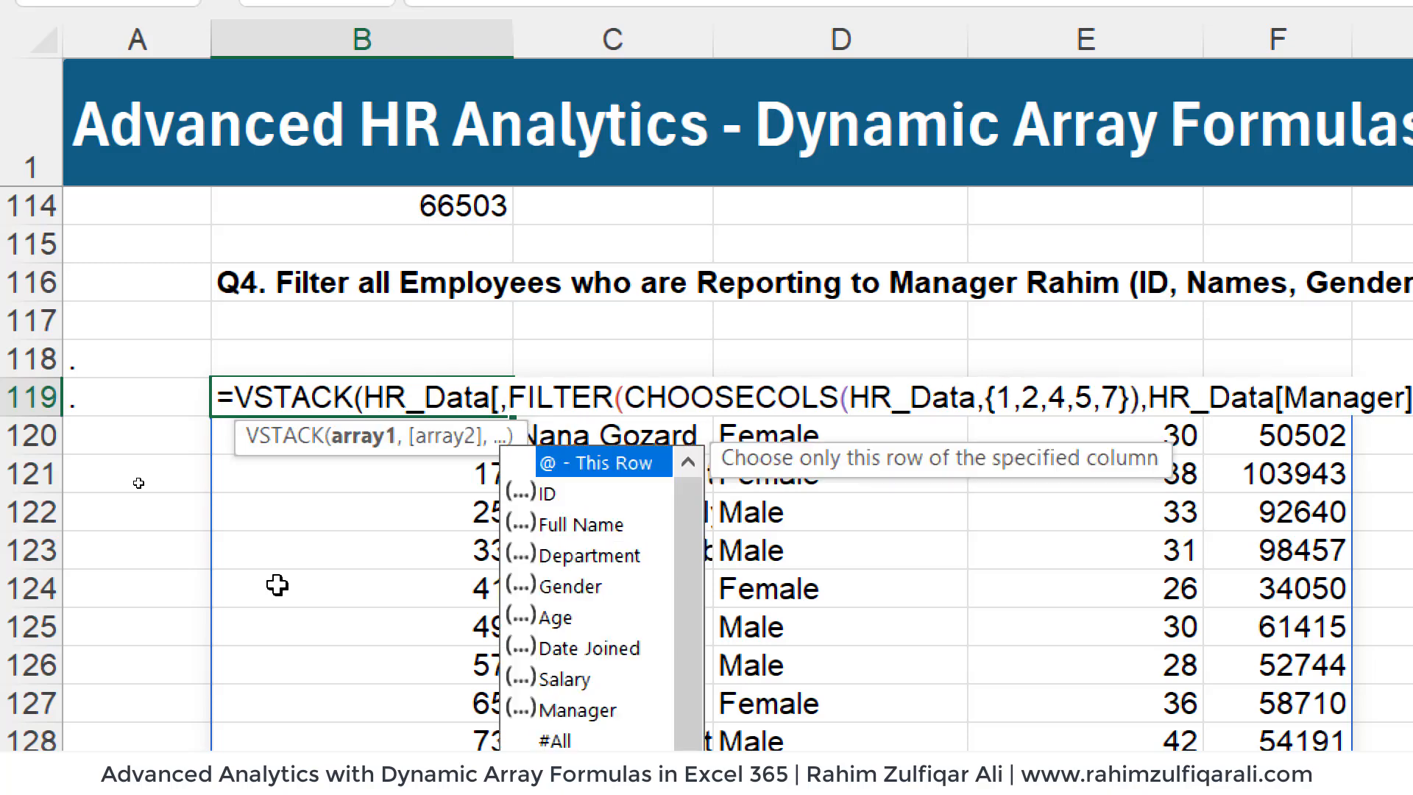
pyautogui.write('#he')
pyautogui.press('Tab')
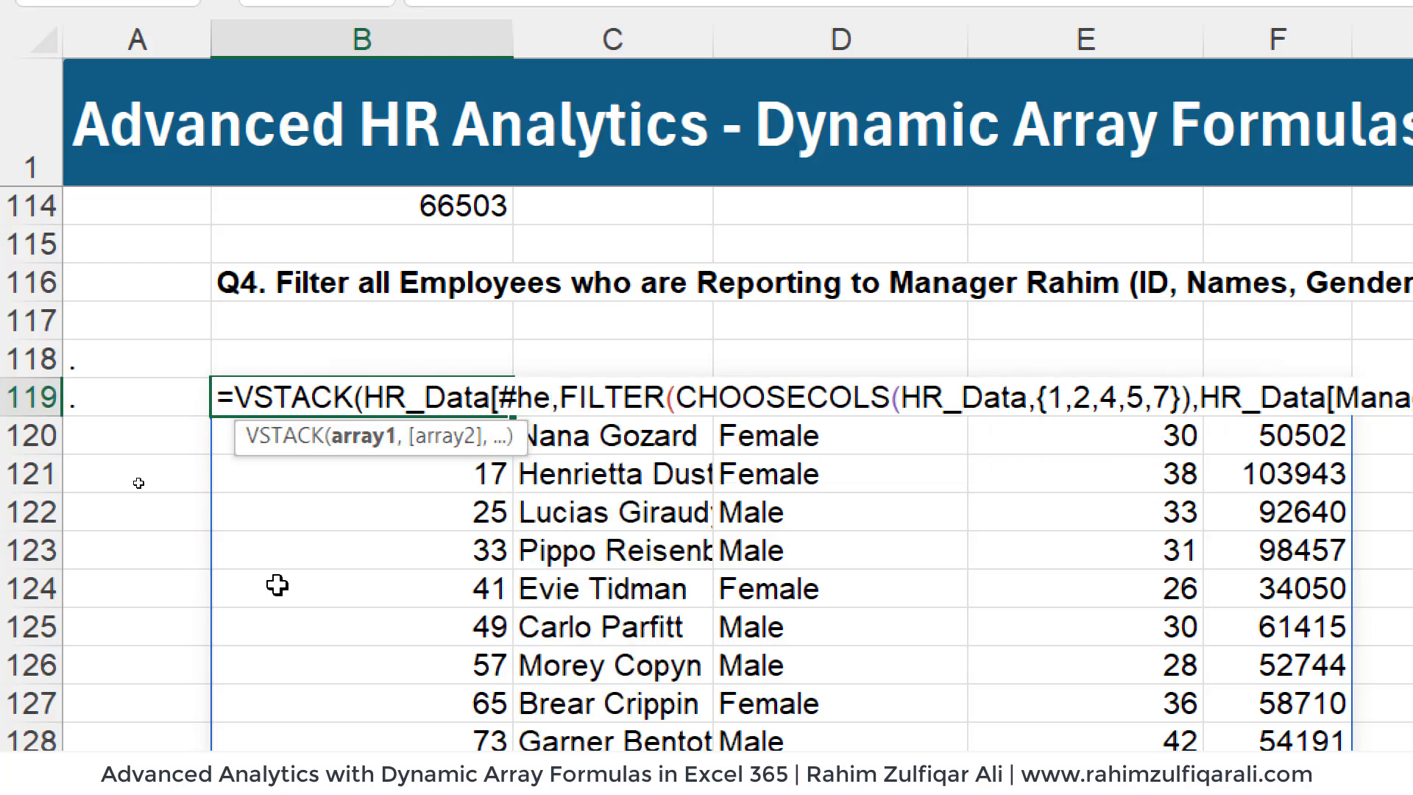
pyautogui.write(']')
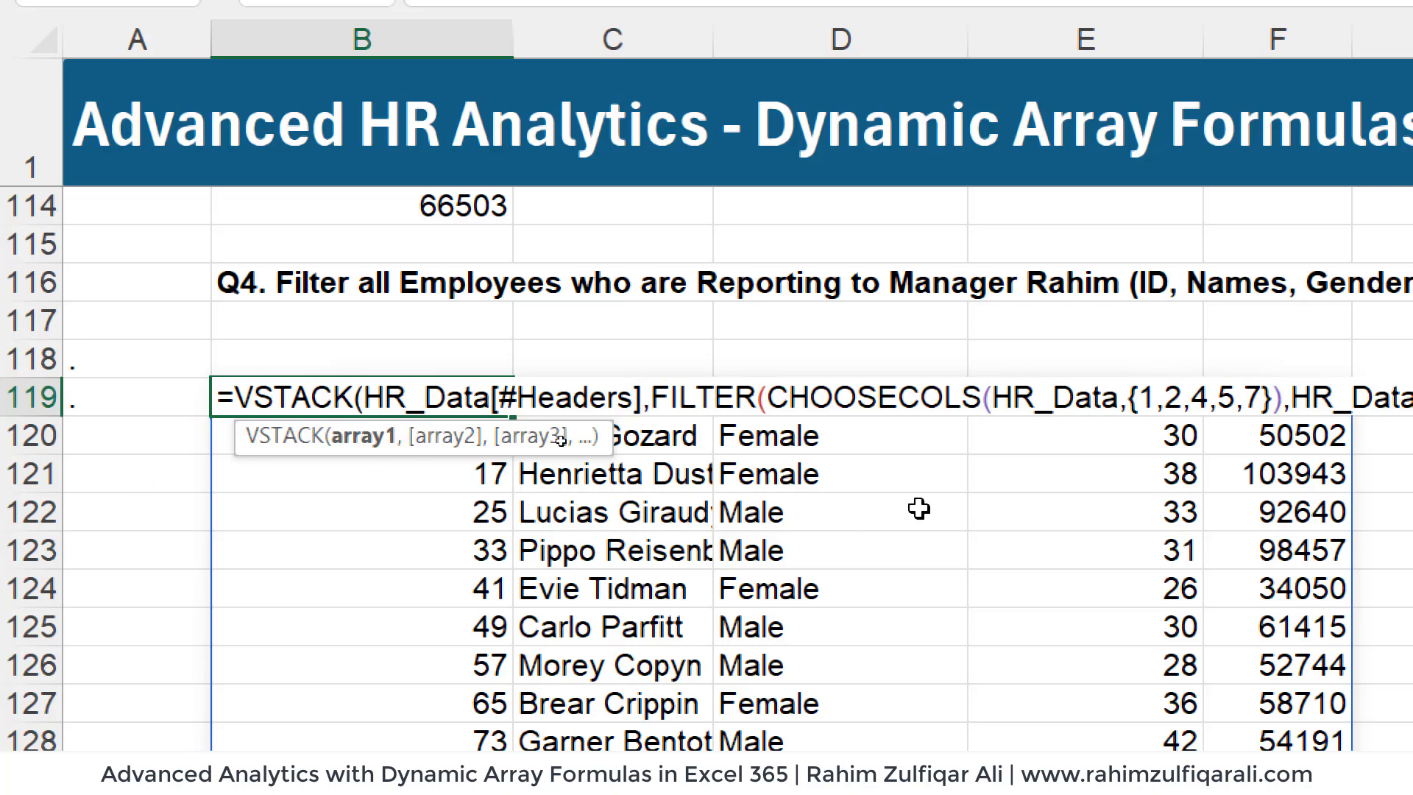
pyautogui.click(1293, 390)
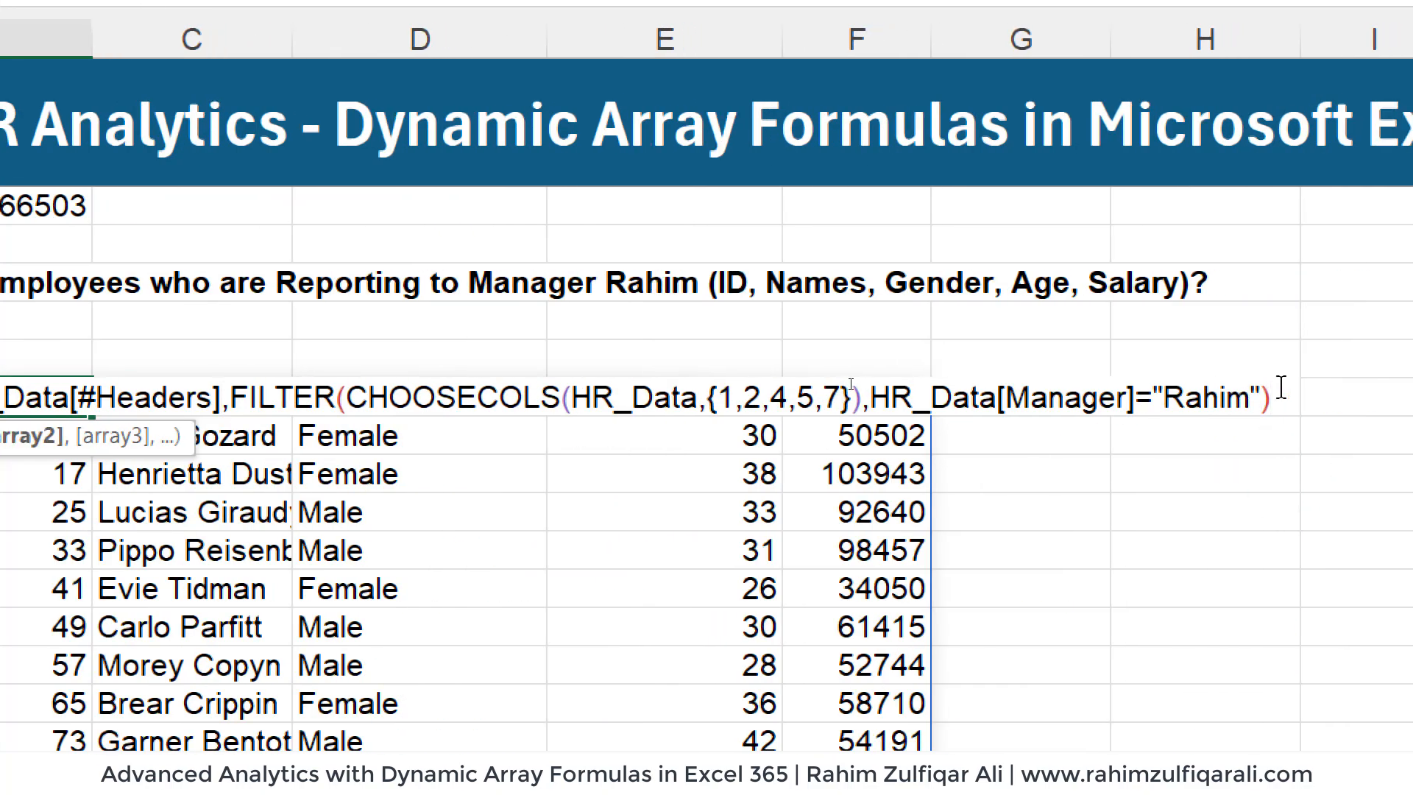
pyautogui.write(')')
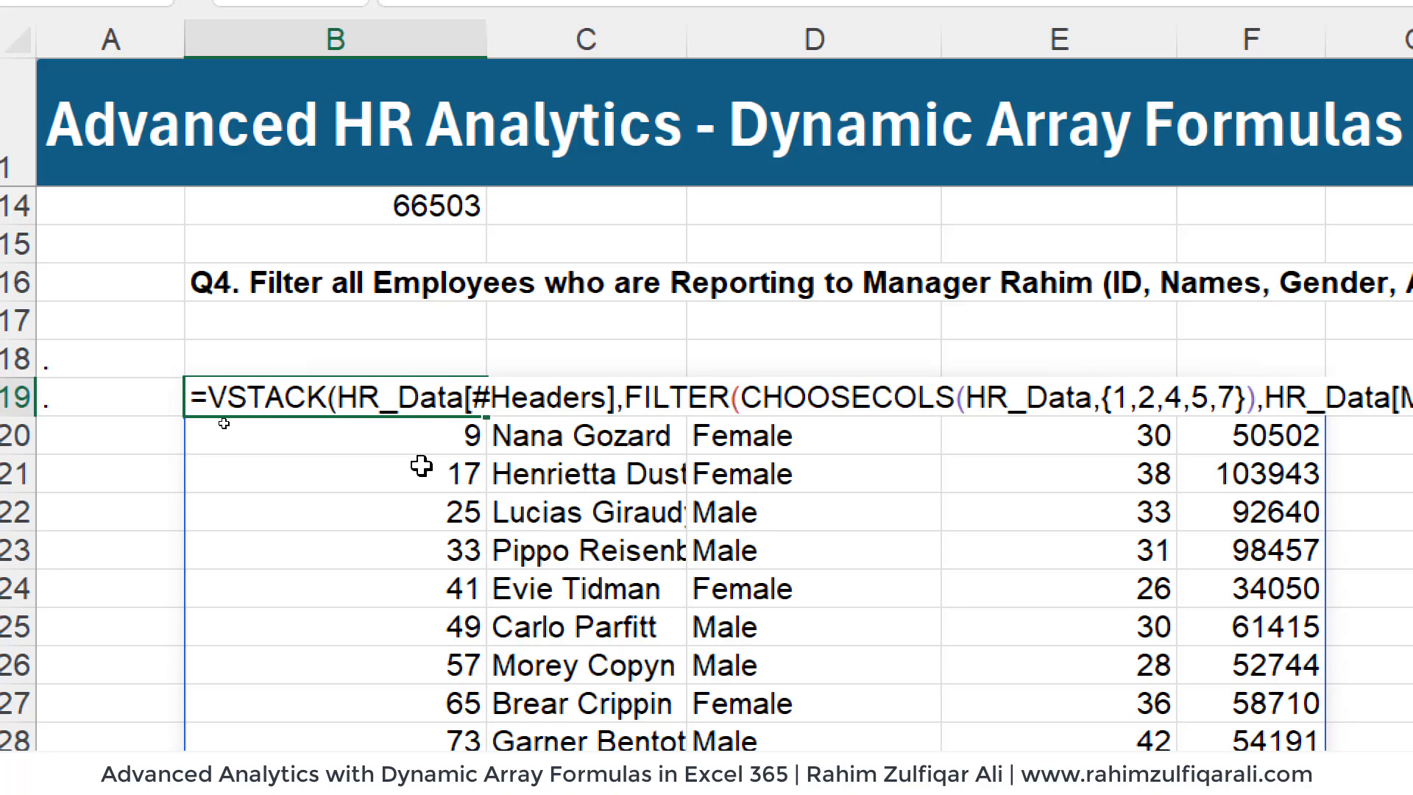
pyautogui.press('Return')
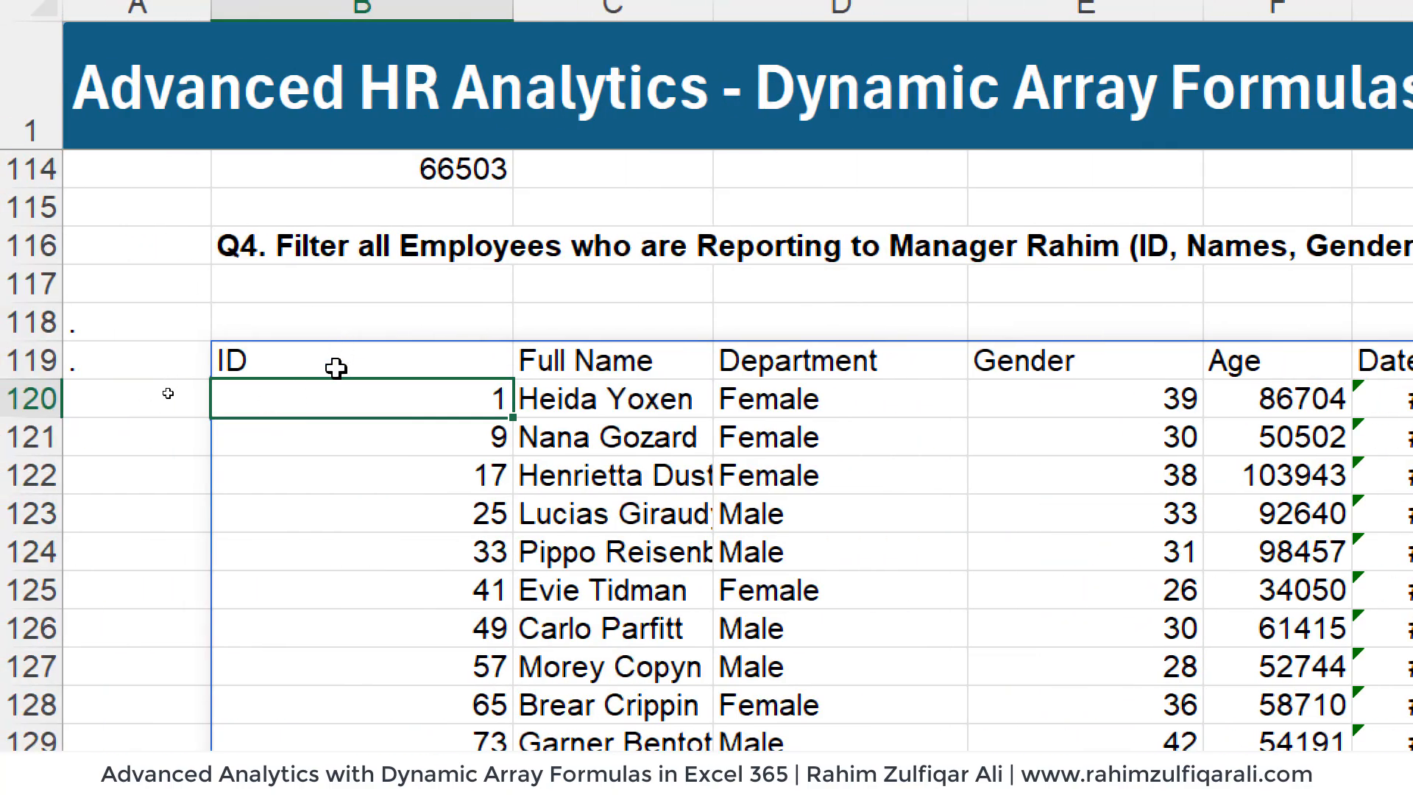
# - Examine the HR_Data[#Headers] argument in the B119 formula and the result columns under Date Joined, Salary and Manager
pyautogui.doubleClick(335, 368)
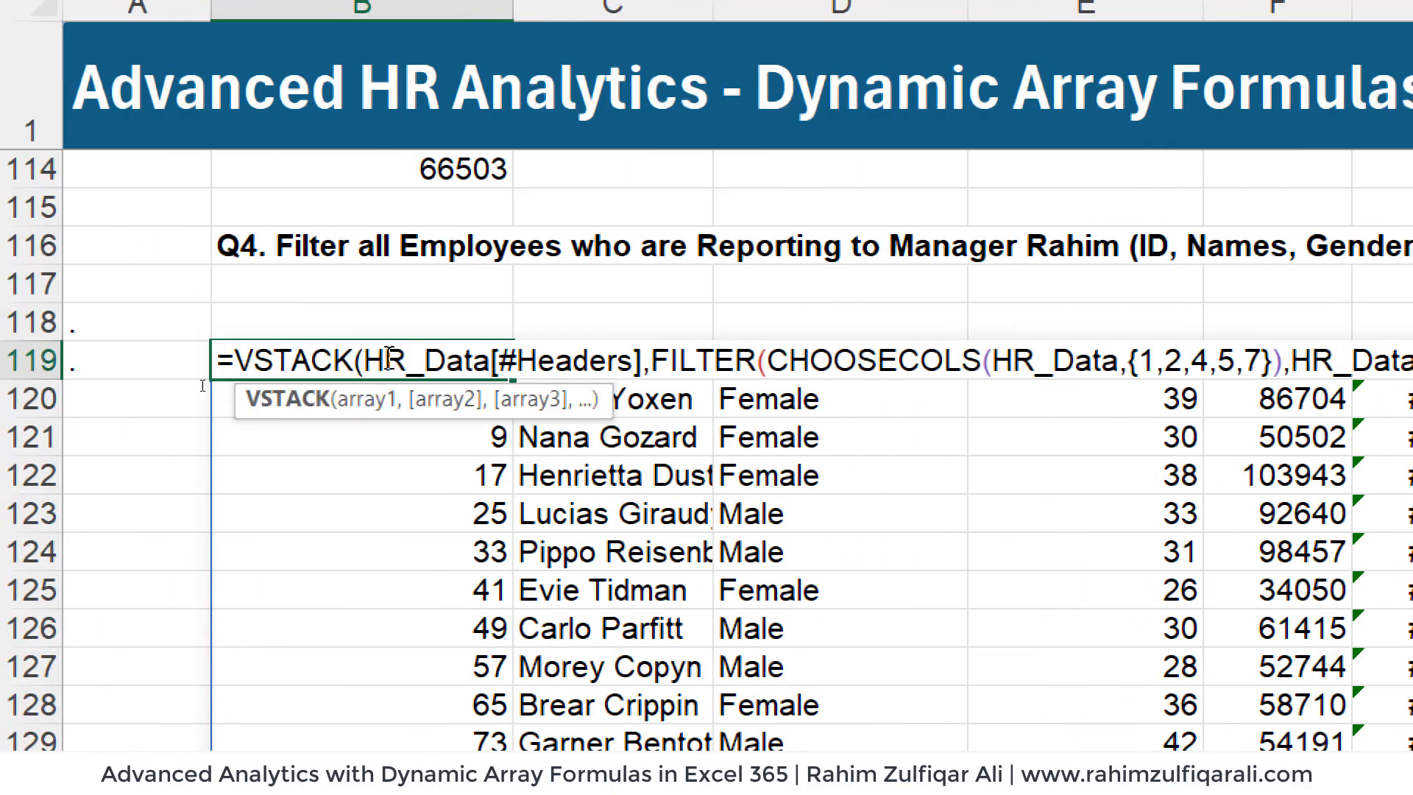
pyautogui.moveTo(389, 356); pyautogui.dragTo(565, 356)
pyautogui.press('Escape')
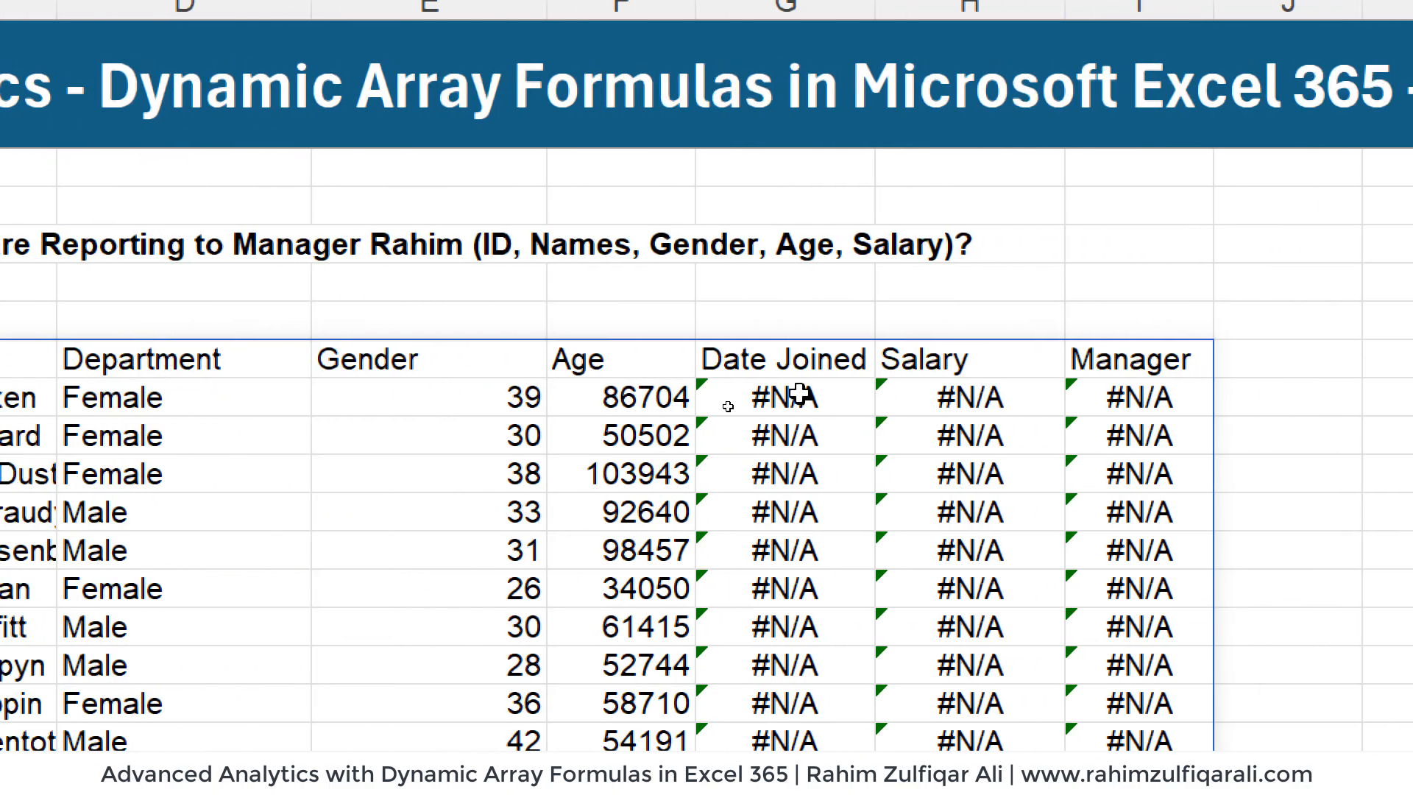
pyautogui.moveTo(727, 406); pyautogui.dragTo(907, 611)
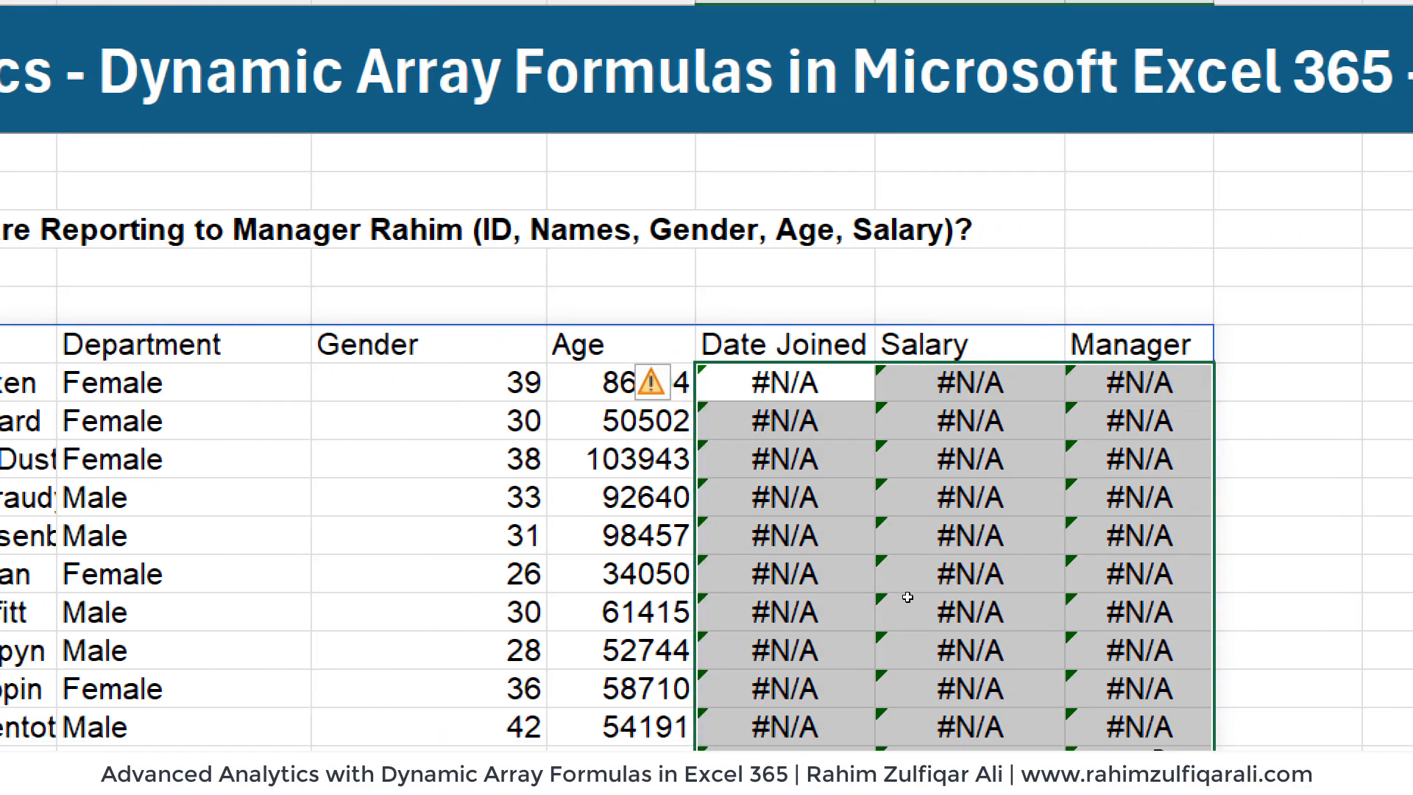
pyautogui.press('Down')
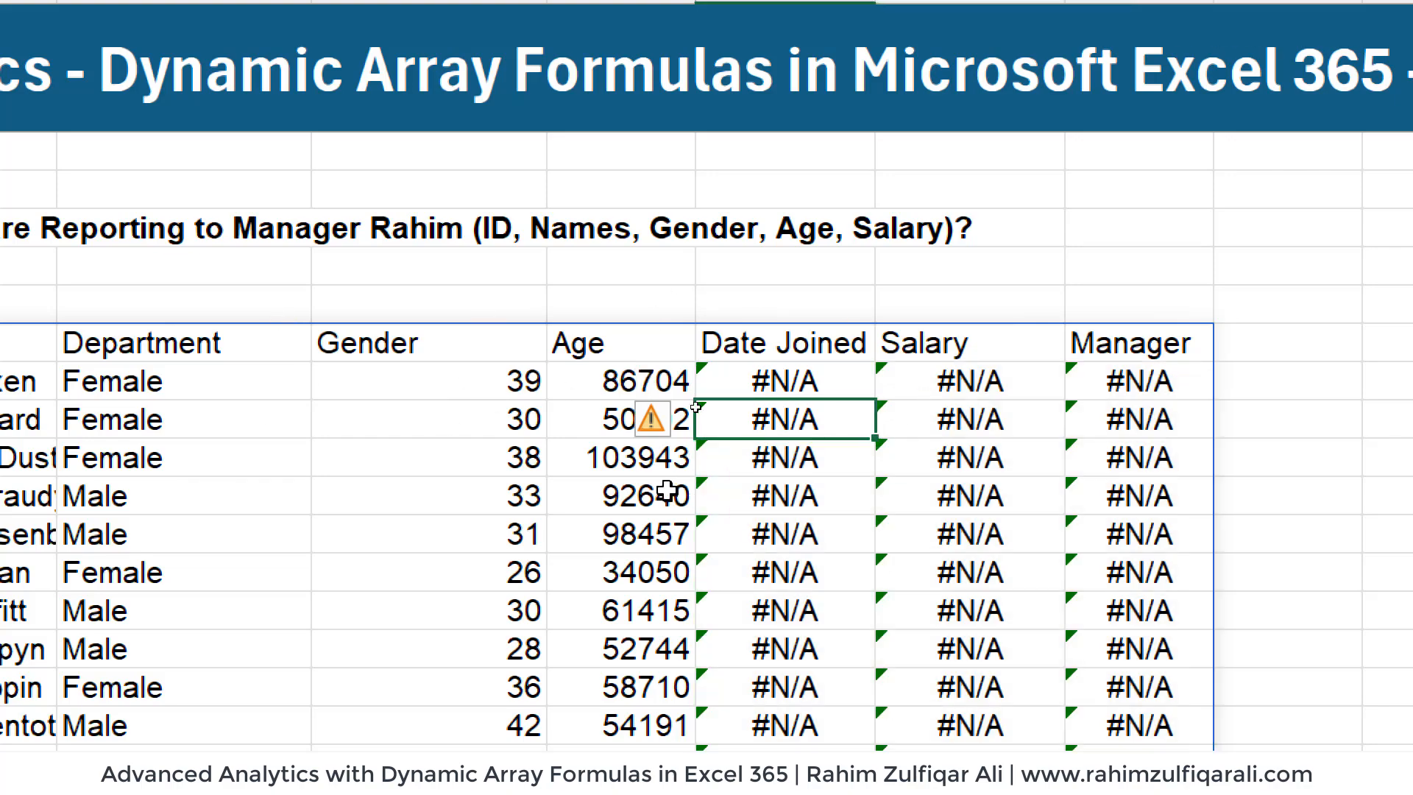
# - Replace VSTACK's first array HR_Data[#Headers] in B119 with a copy of the formula's CHOOSECOLS(HR_Data,{1,2,4,5,7}) expression
pyautogui.doubleClick(399, 341)
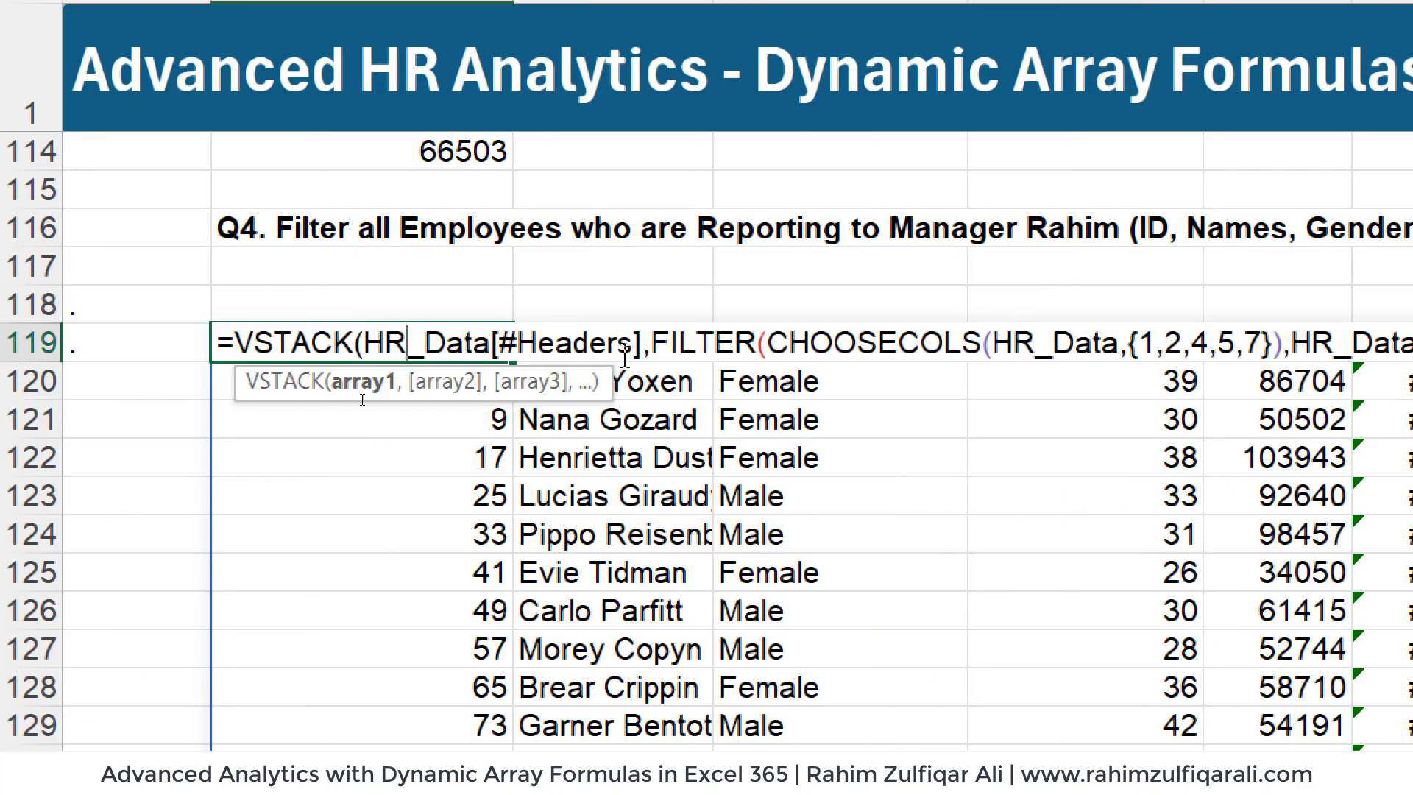
pyautogui.click(407, 343)
pyautogui.moveTo(767, 342); pyautogui.dragTo(1281, 340)
pyautogui.hotkey('ctrl', 'c')
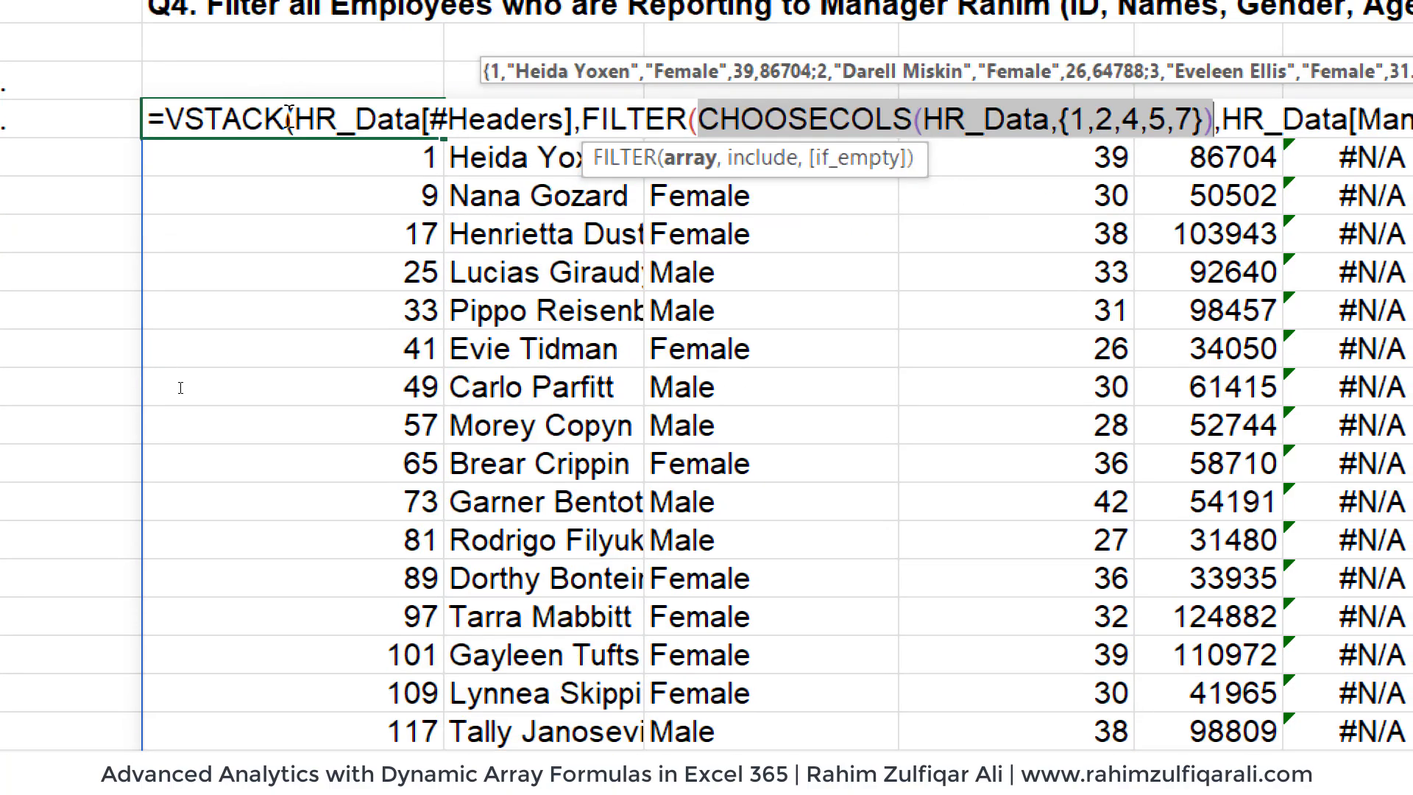
pyautogui.click(297, 103)
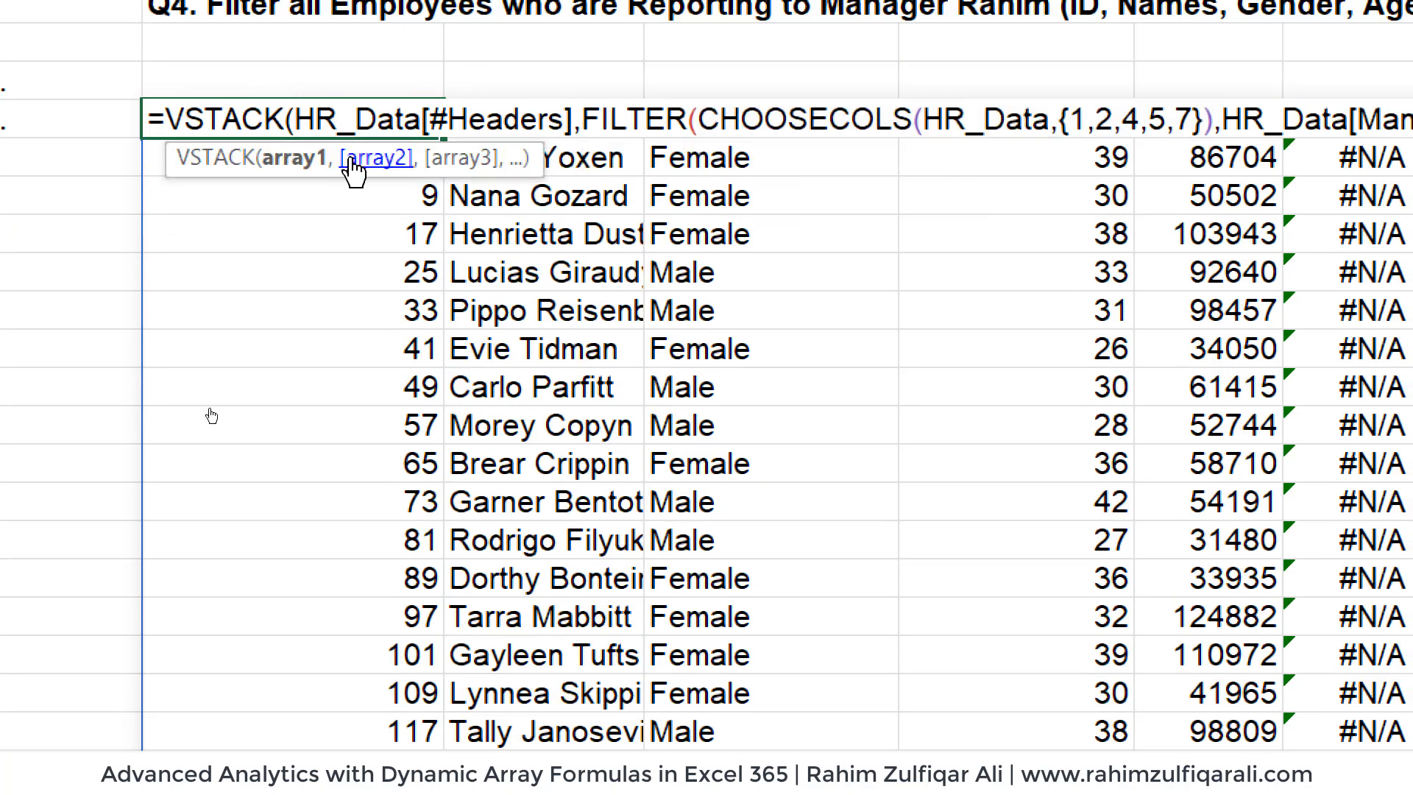
pyautogui.hotkey('ctrl', 'v')
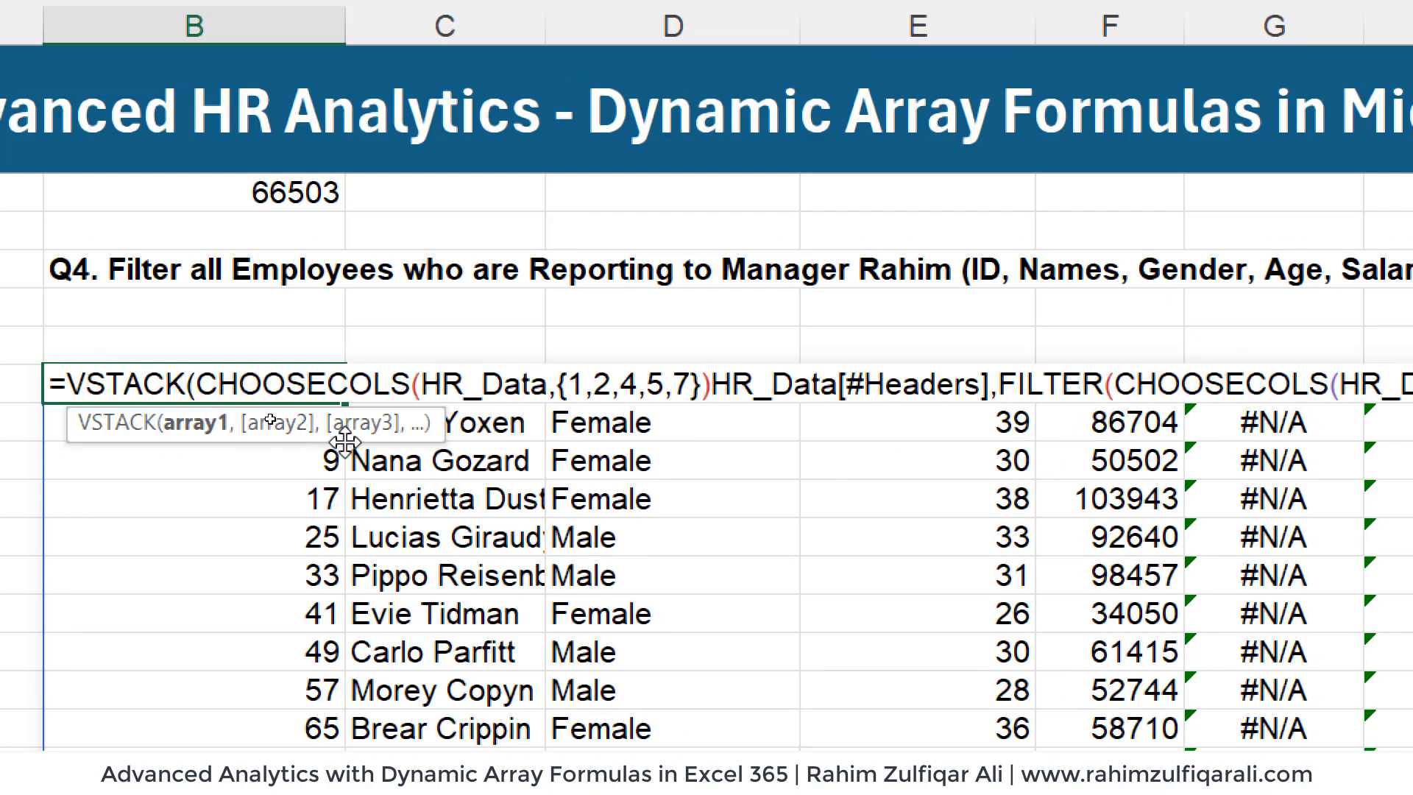
pyautogui.moveTo(711, 384); pyautogui.dragTo(991, 383)
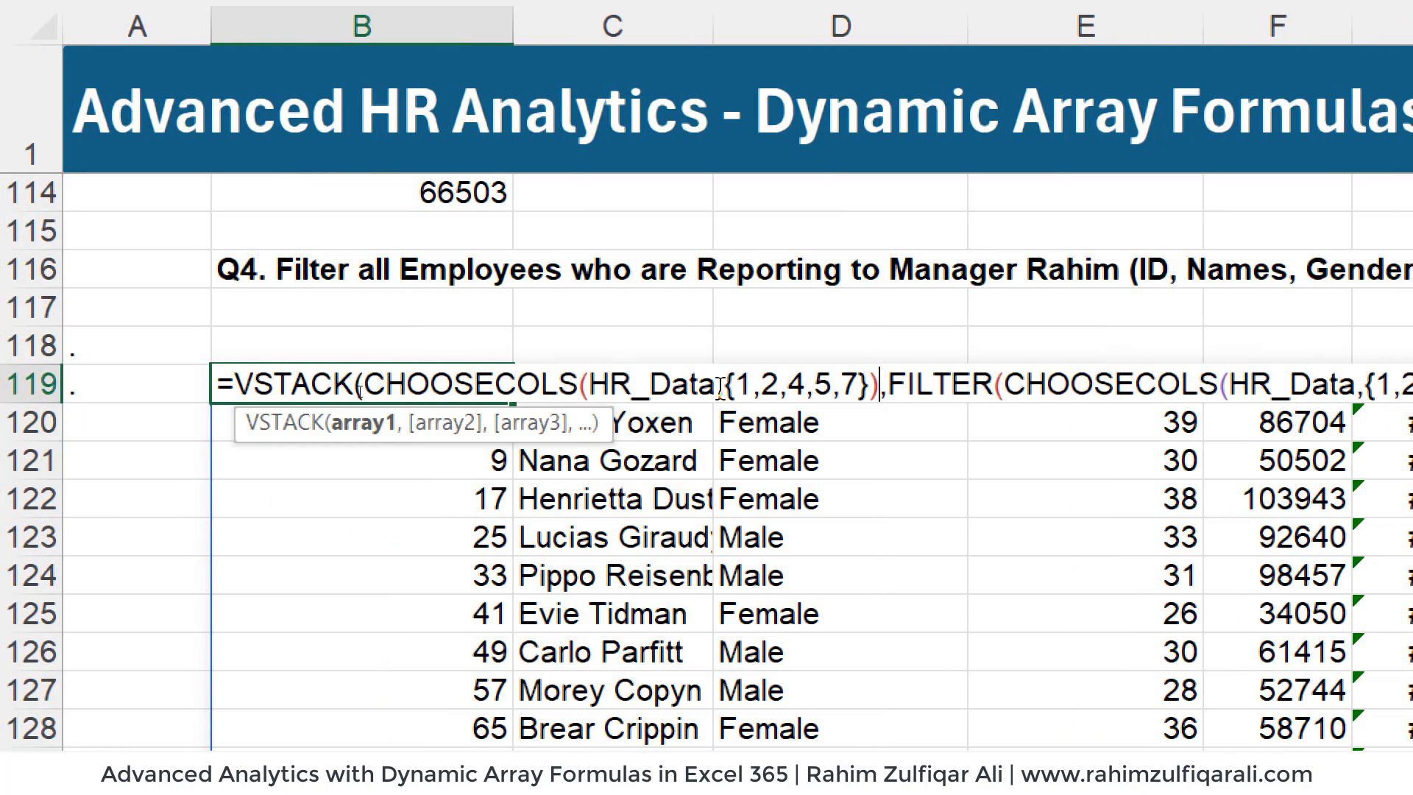
# - Change the first CHOOSECOLS array in B119 to HR_Data[#Headers] and enter the formula
pyautogui.click(714, 386)
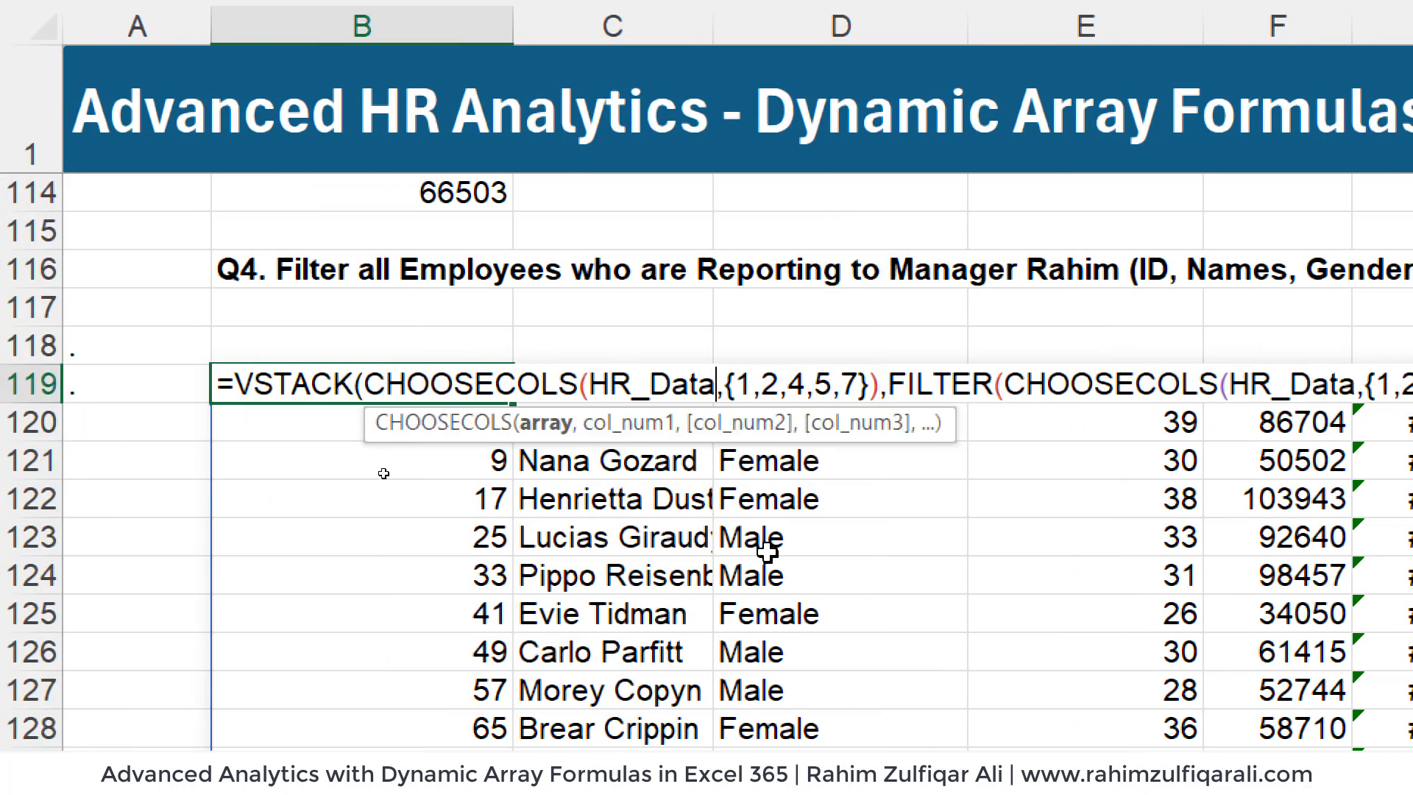
pyautogui.write('[#')
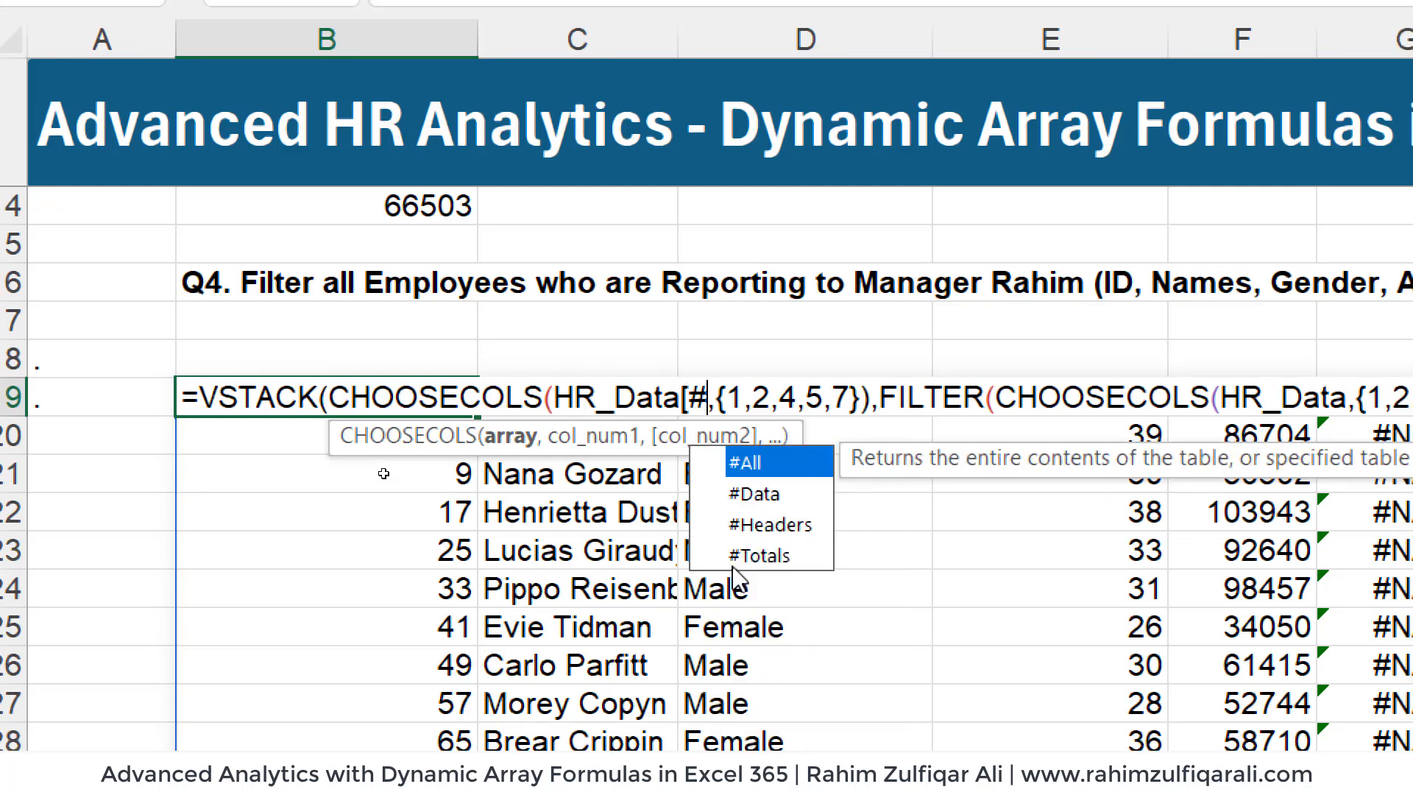
pyautogui.doubleClick(770, 524)
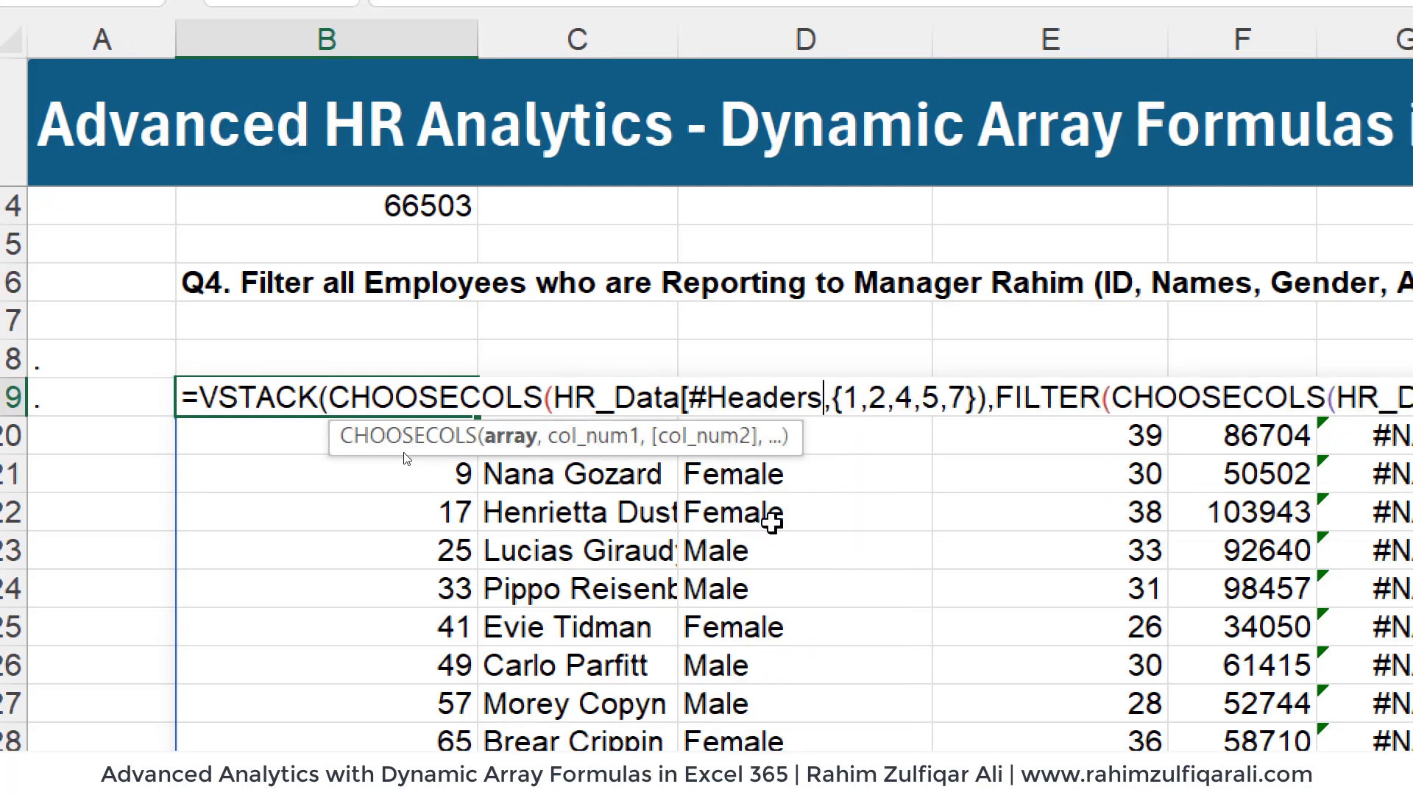
pyautogui.write(']')
pyautogui.press('Return')
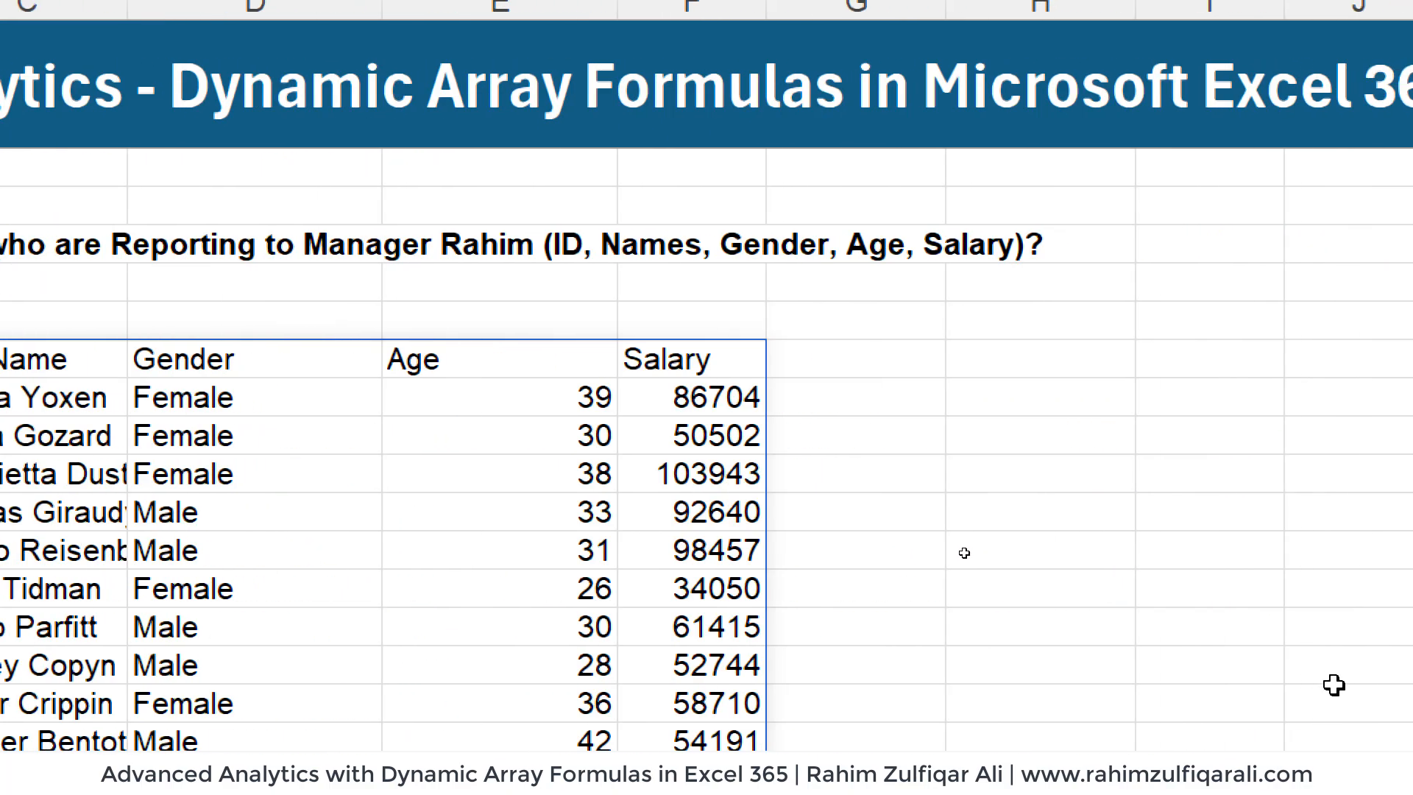
# - Check the spilled headers ID, Full Name, Gender, Age and Salary in row 119 and the cells beyond the results
pyautogui.moveTo(842, 359); pyautogui.dragTo(1030, 436)
pyautogui.moveTo(1124, 507); pyautogui.dragTo(1245, 729)
pyautogui.click(469, 545)
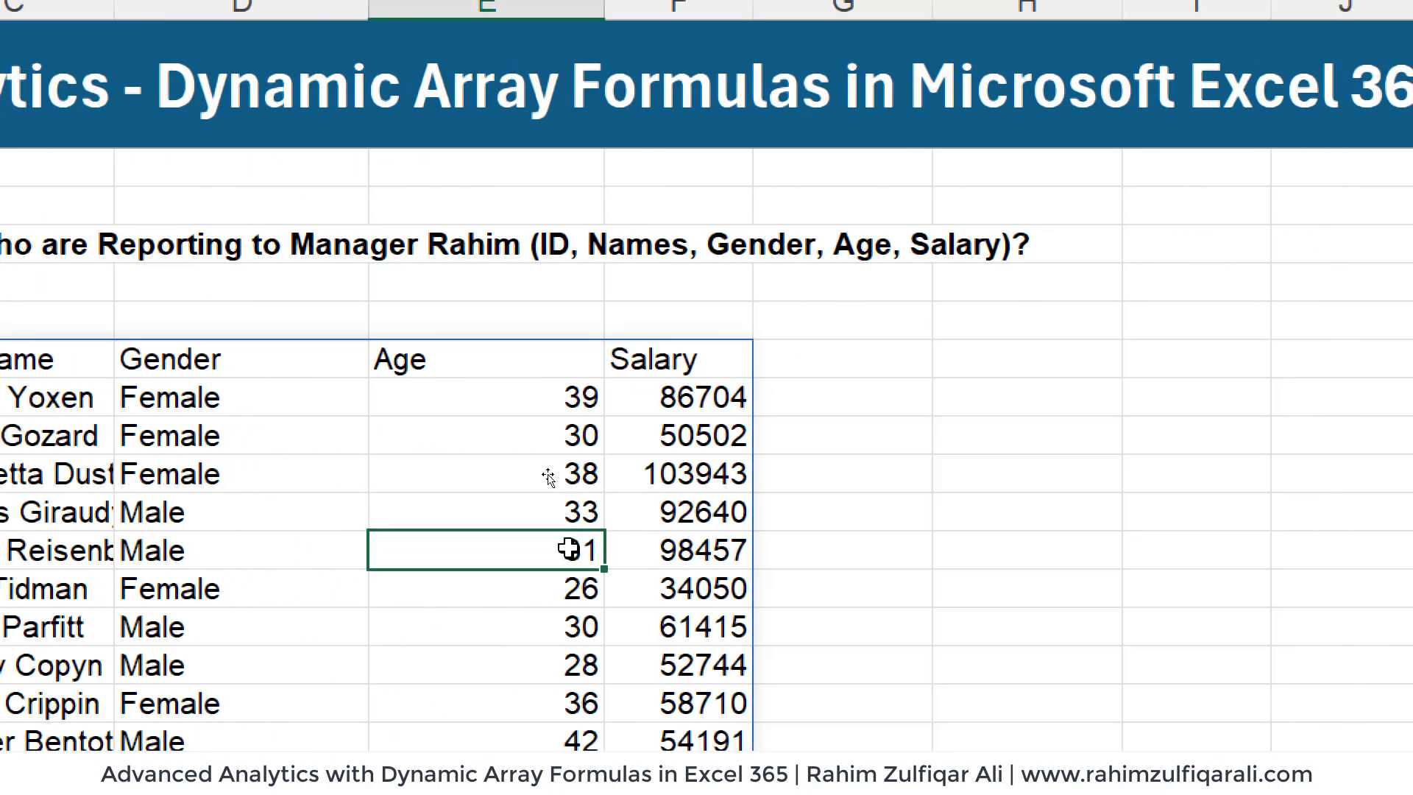
pyautogui.click(372, 357)
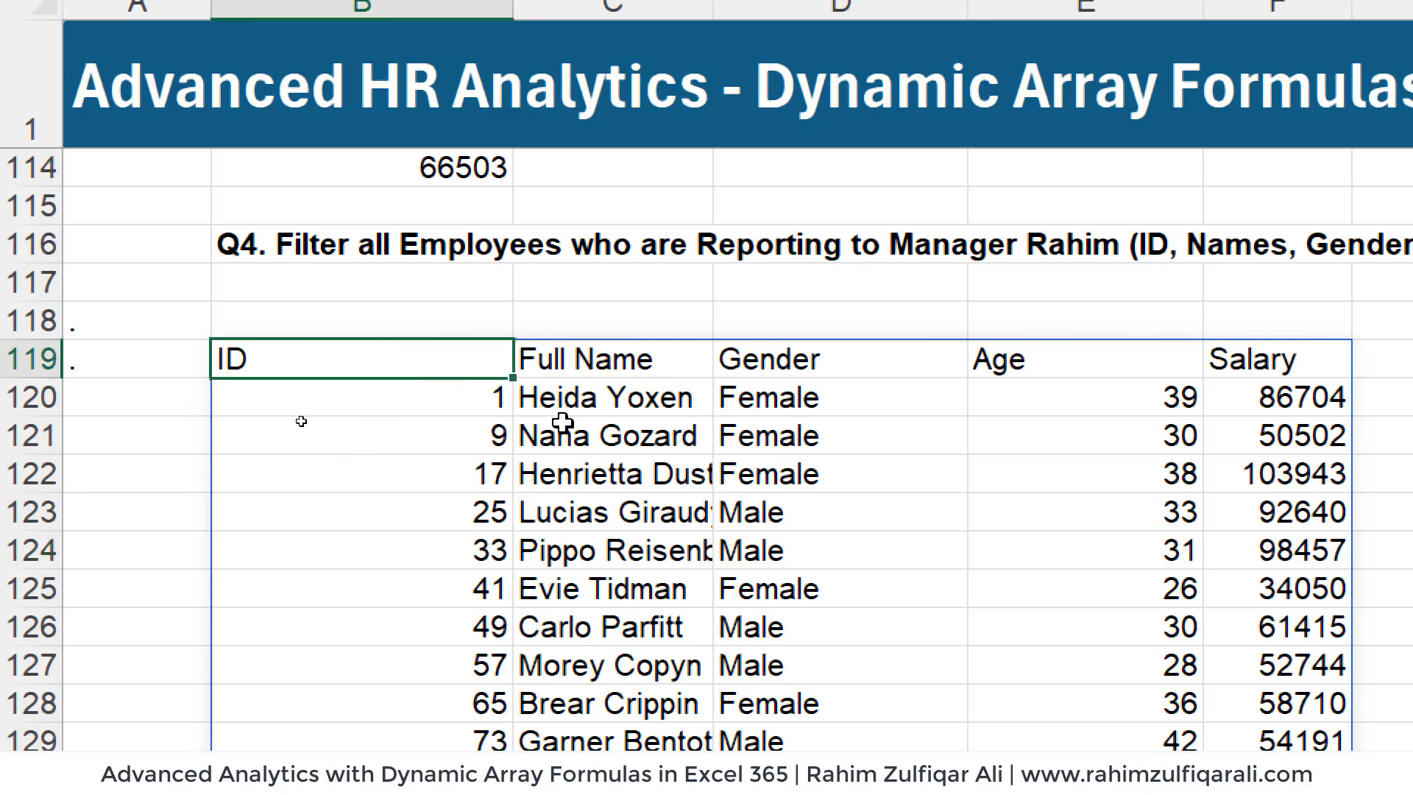
pyautogui.click(588, 360)
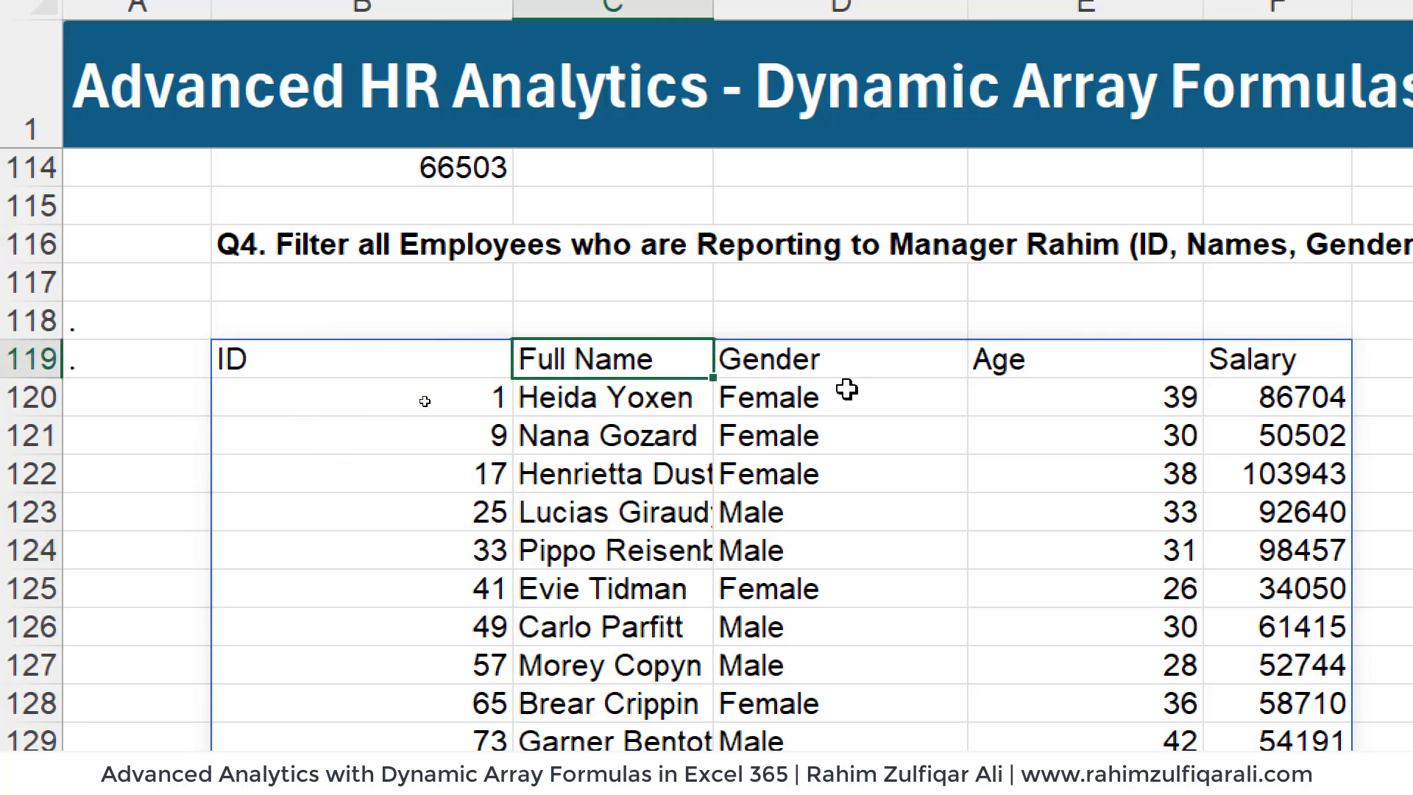
pyautogui.click(846, 366)
pyautogui.click(1103, 362)
pyautogui.click(1222, 358)
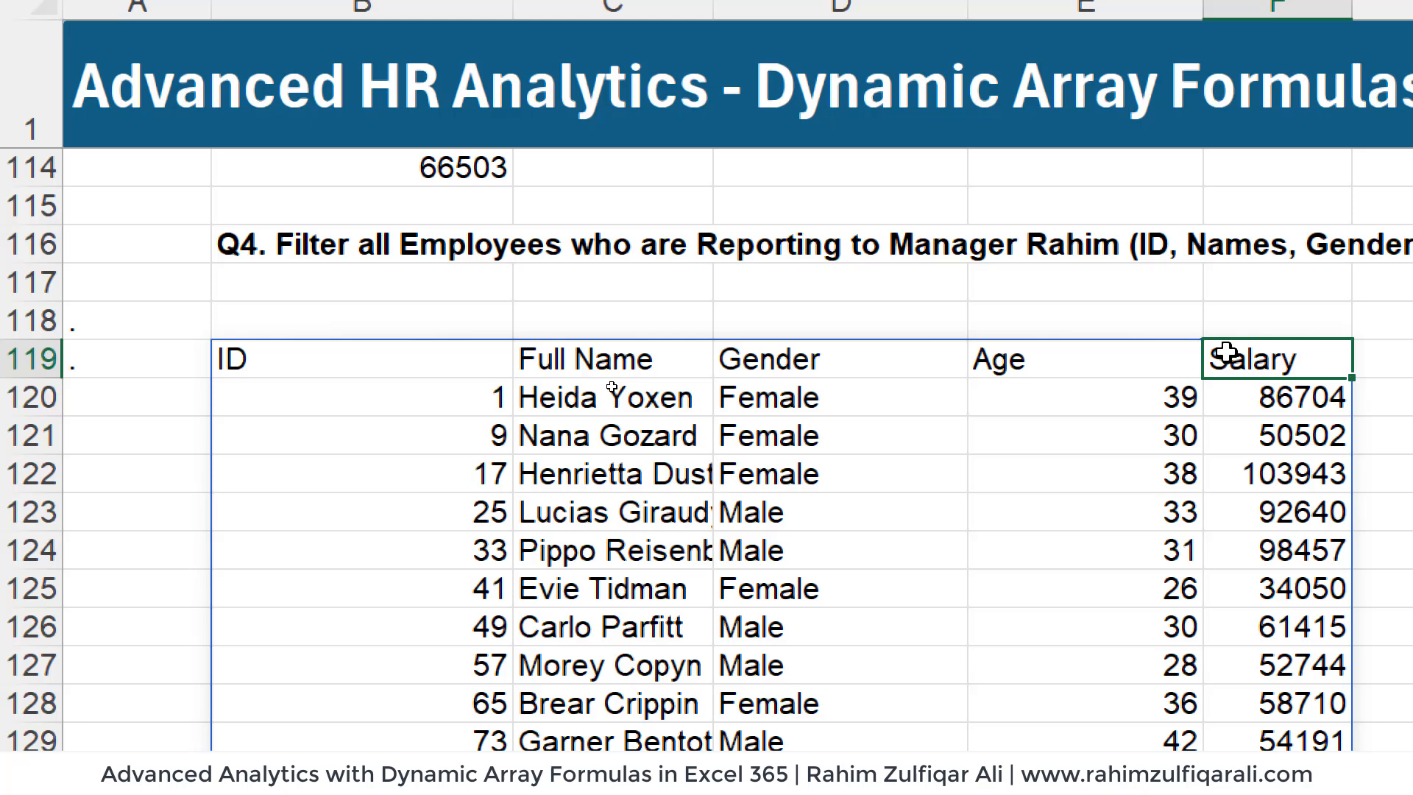
# - Insert a line break before FILTER in the B119 formula and enter it
pyautogui.doubleClick(353, 358)
pyautogui.click(1038, 358)
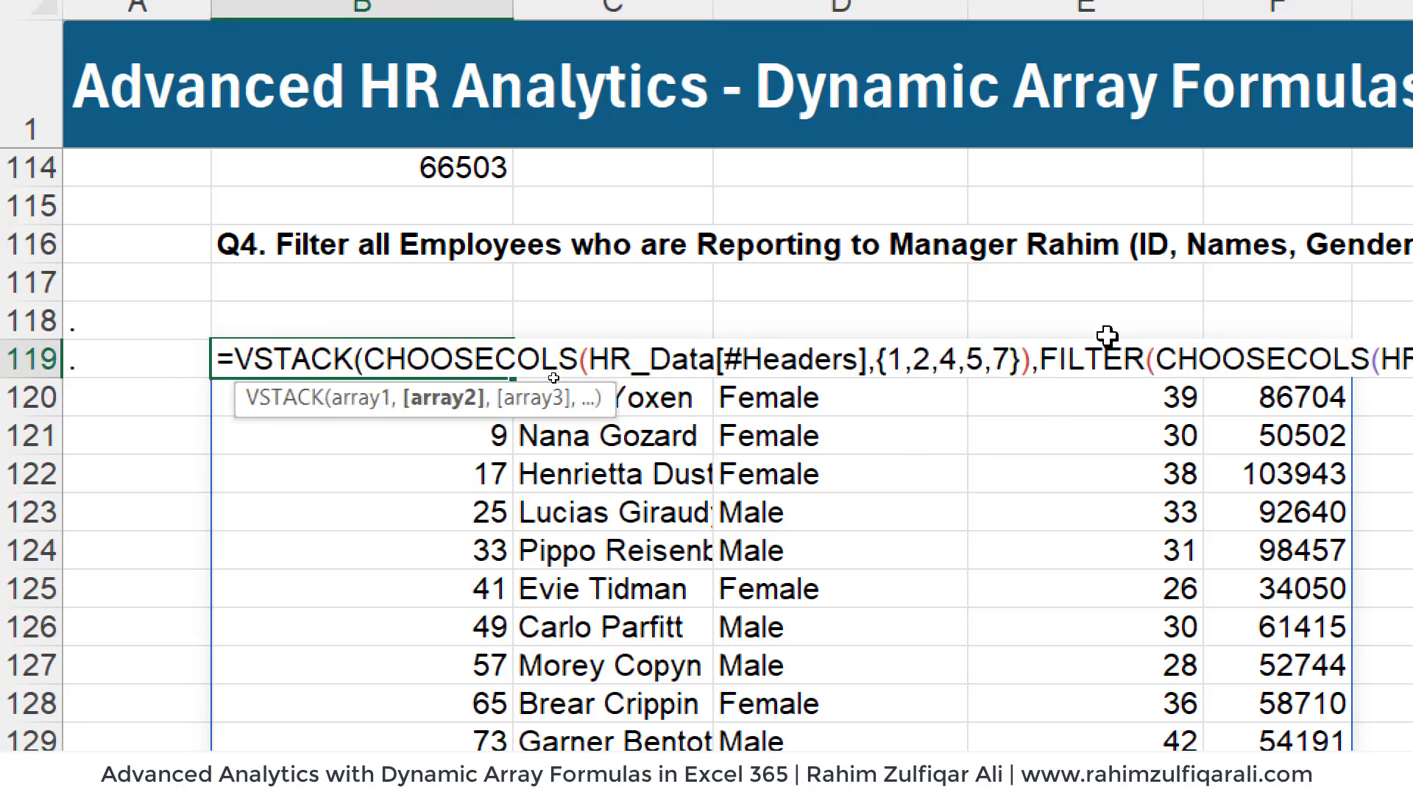
pyautogui.hotkey('alt', 'Return')
pyautogui.press('Return')
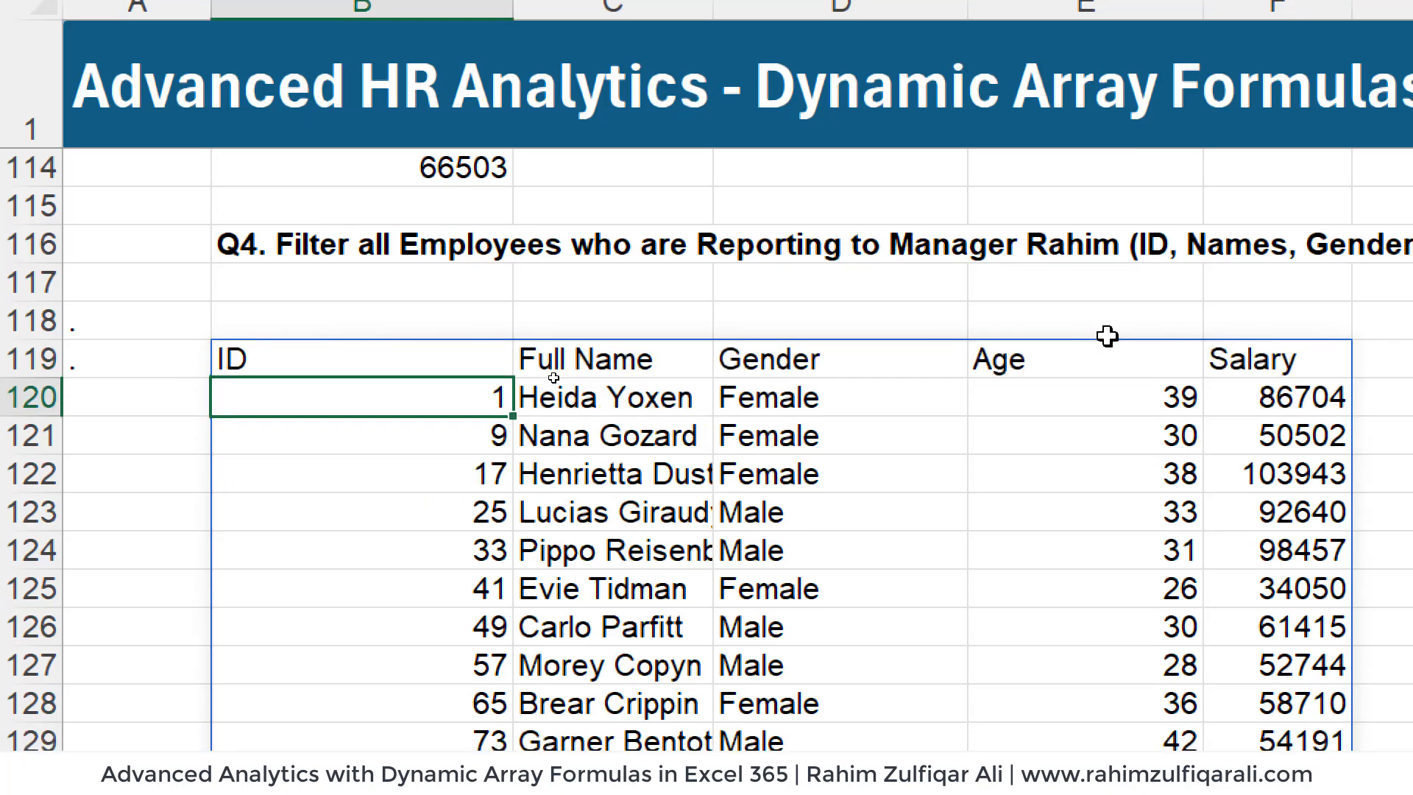
# - Examine the VSTACK, header CHOOSECOLS and FILTER parts of the B119 formula, including their column lists and manager condition
pyautogui.doubleClick(324, 362)
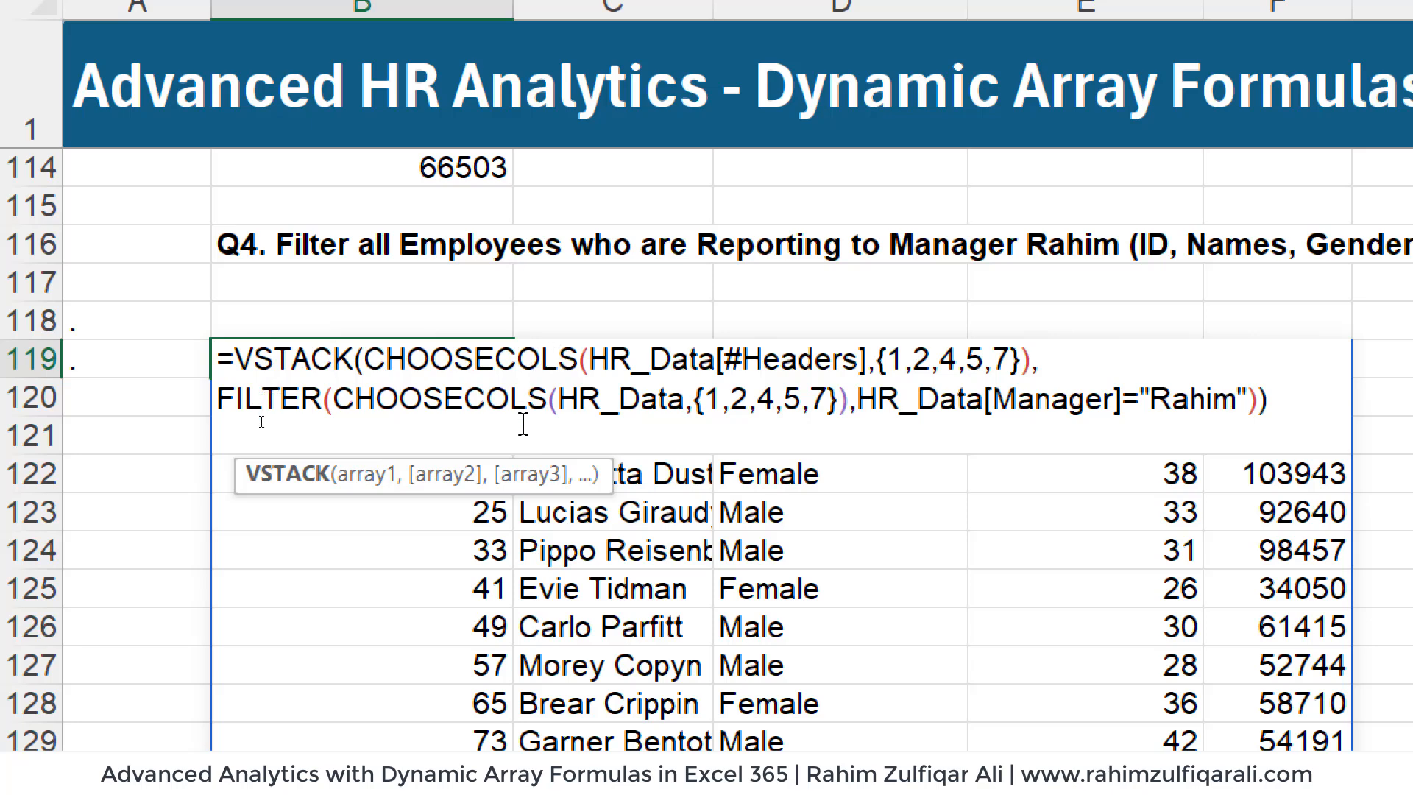
pyautogui.hotkey('shift', 'Right')
pyautogui.hotkey('shift', 'Right')
pyautogui.hotkey('shift', 'Right')
pyautogui.hotkey('shift', 'Right')
pyautogui.hotkey('shift', 'Right')
pyautogui.hotkey('shift', 'Right')
pyautogui.hotkey('shift', 'Right')
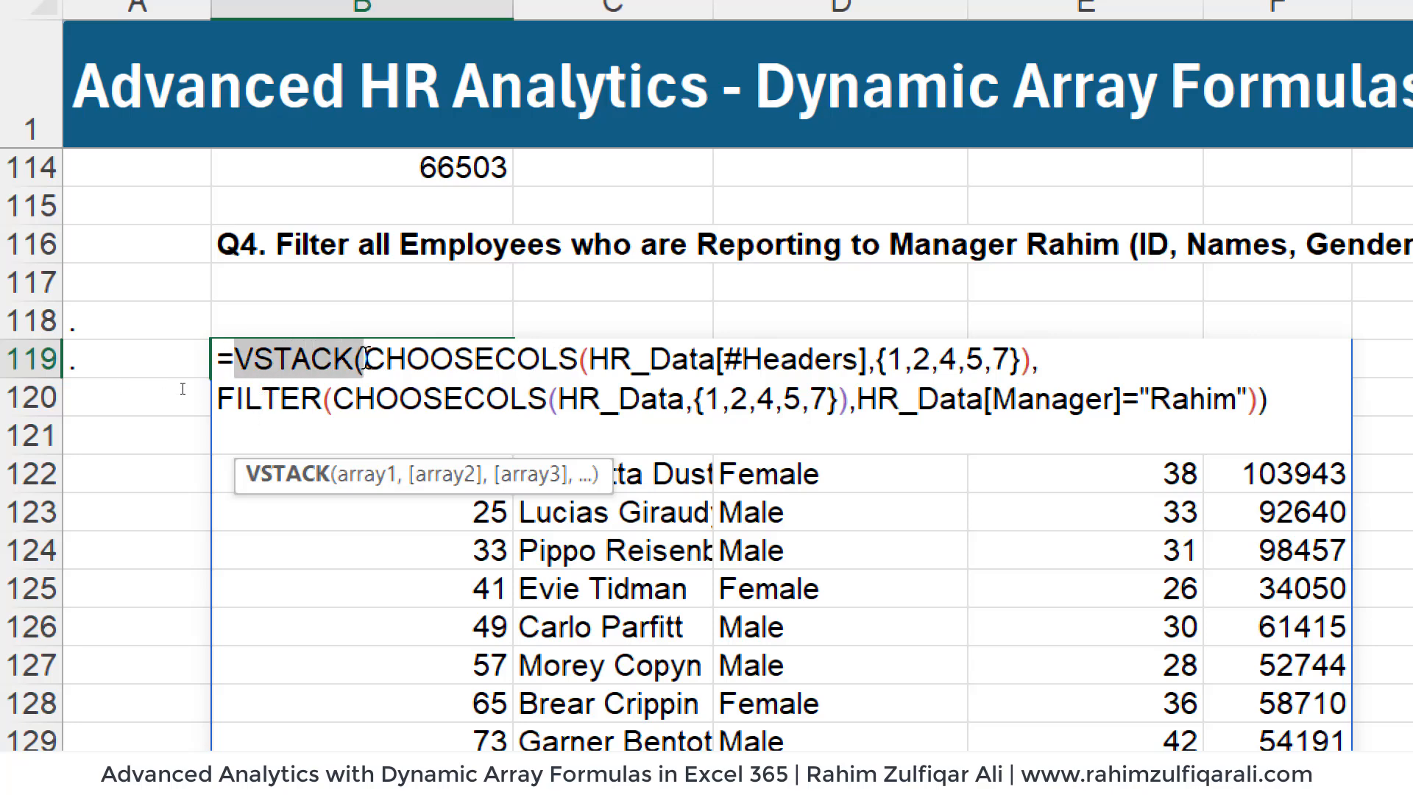
pyautogui.click(878, 365)
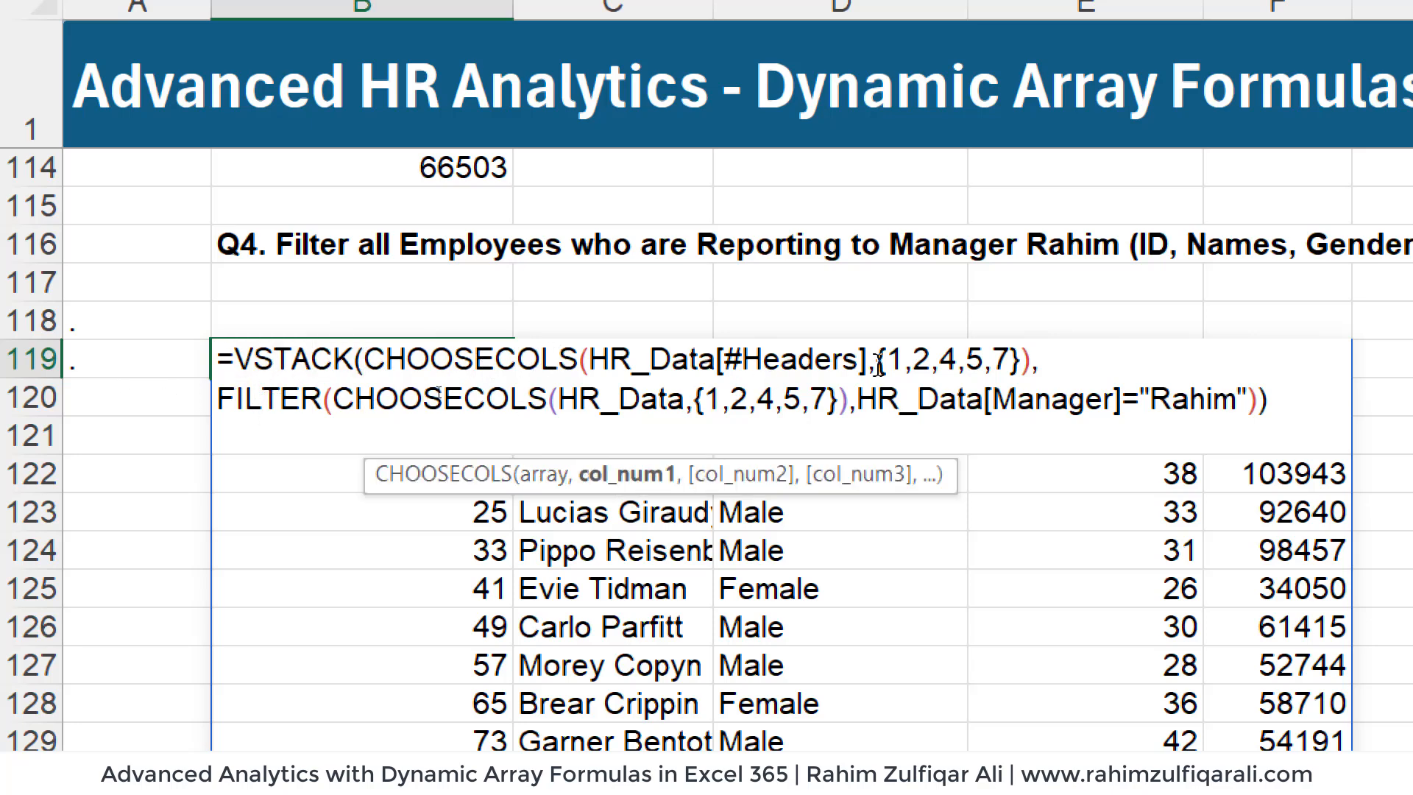
pyautogui.moveTo(859, 361); pyautogui.dragTo(633, 360)
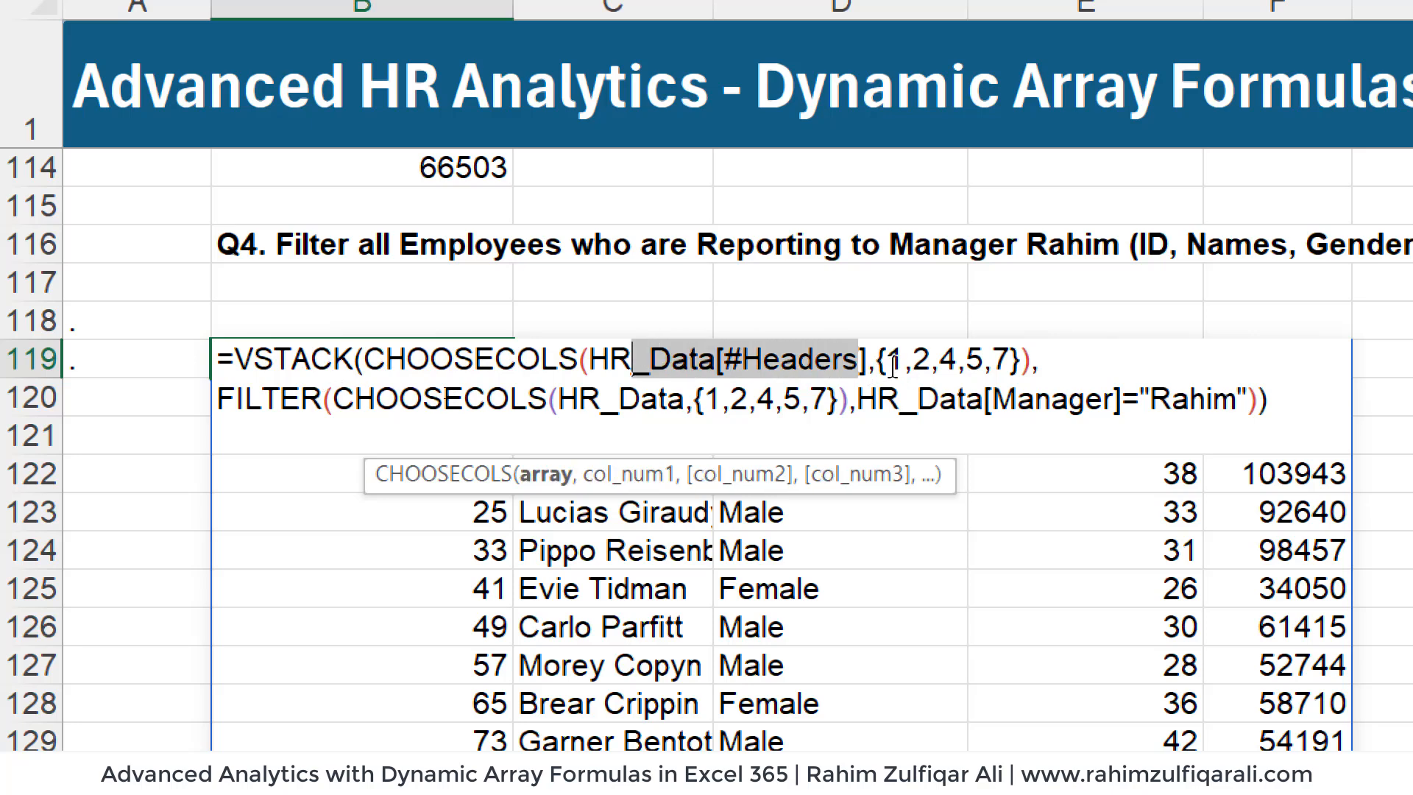
pyautogui.moveTo(886, 361); pyautogui.dragTo(1023, 360)
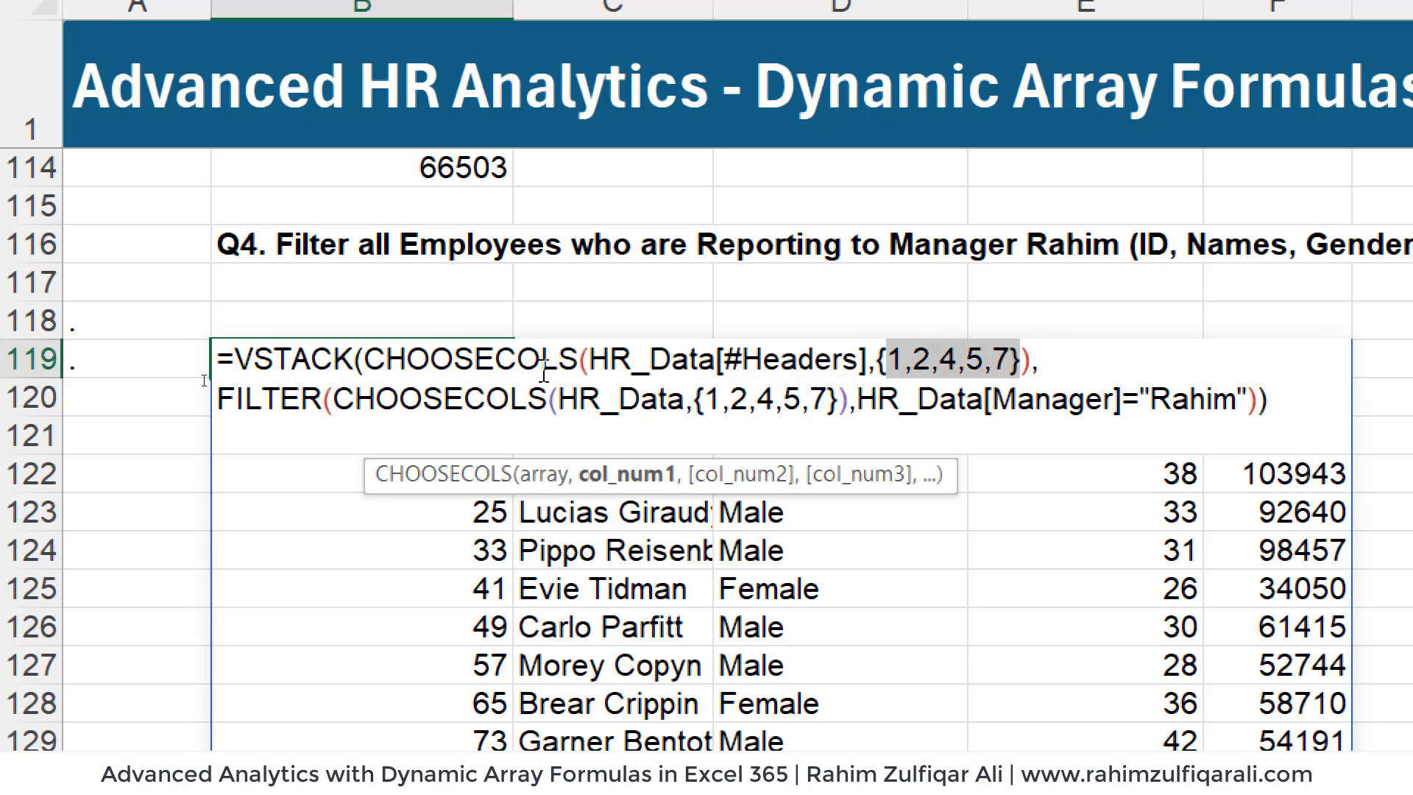
pyautogui.moveTo(387, 361); pyautogui.dragTo(593, 375)
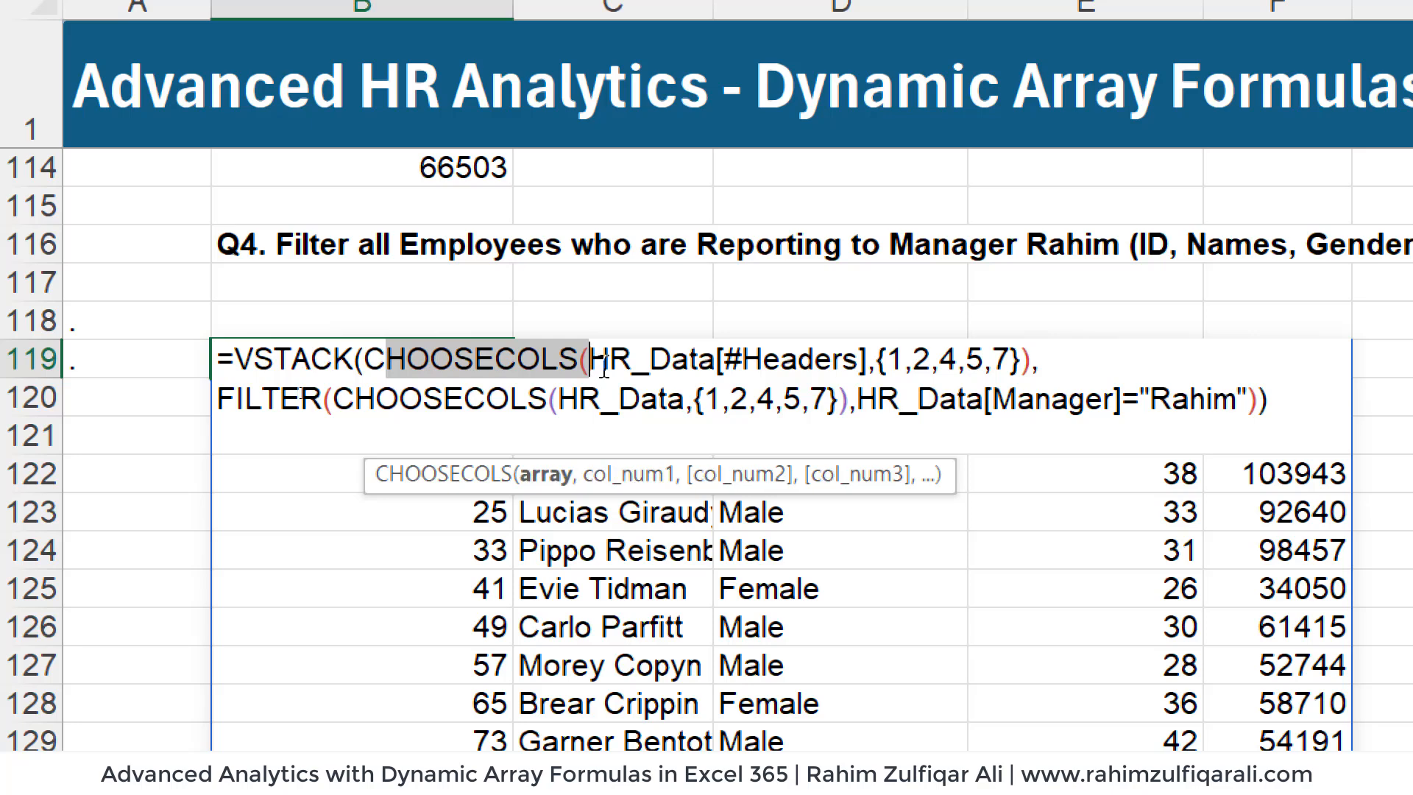
pyautogui.moveTo(246, 401); pyautogui.dragTo(556, 406)
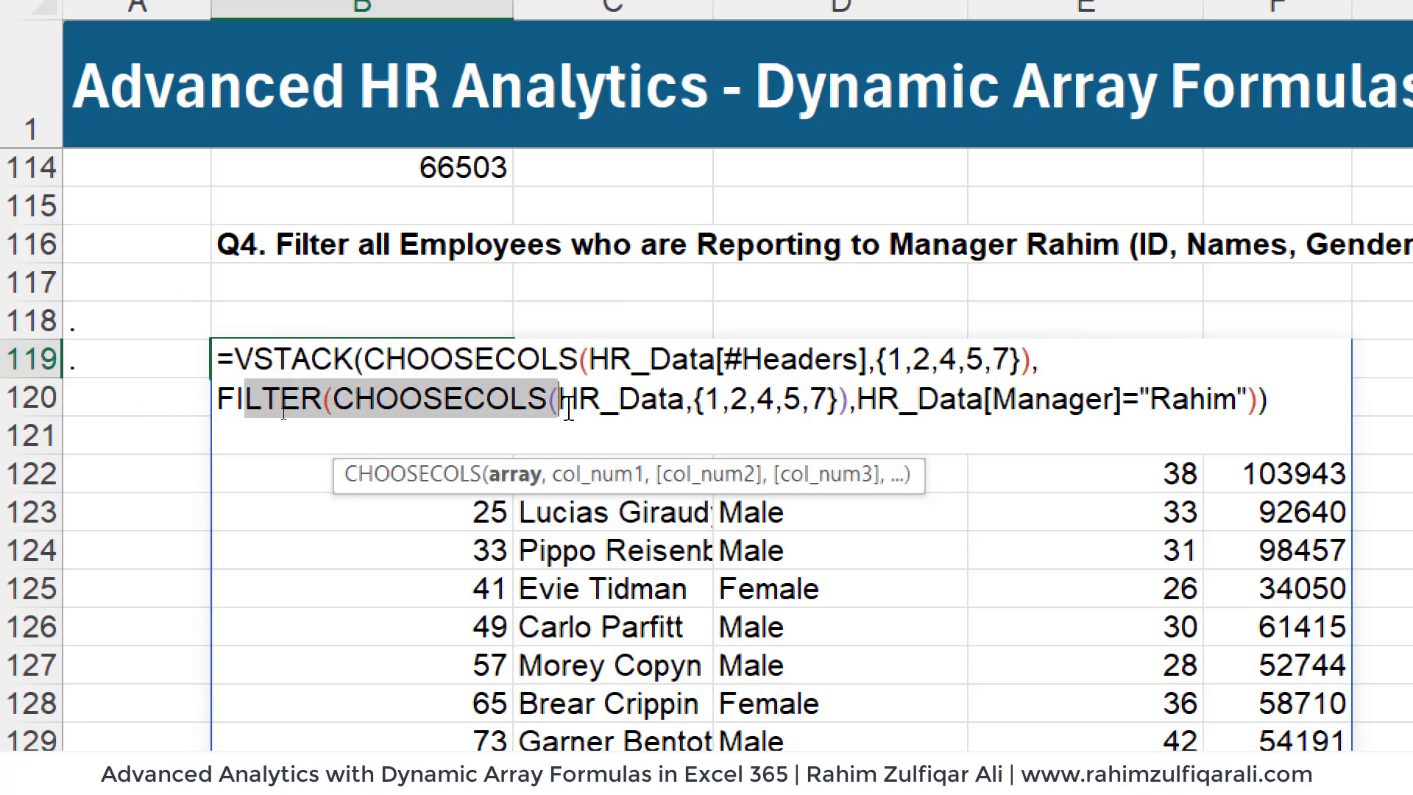
pyautogui.moveTo(377, 404); pyautogui.dragTo(557, 405)
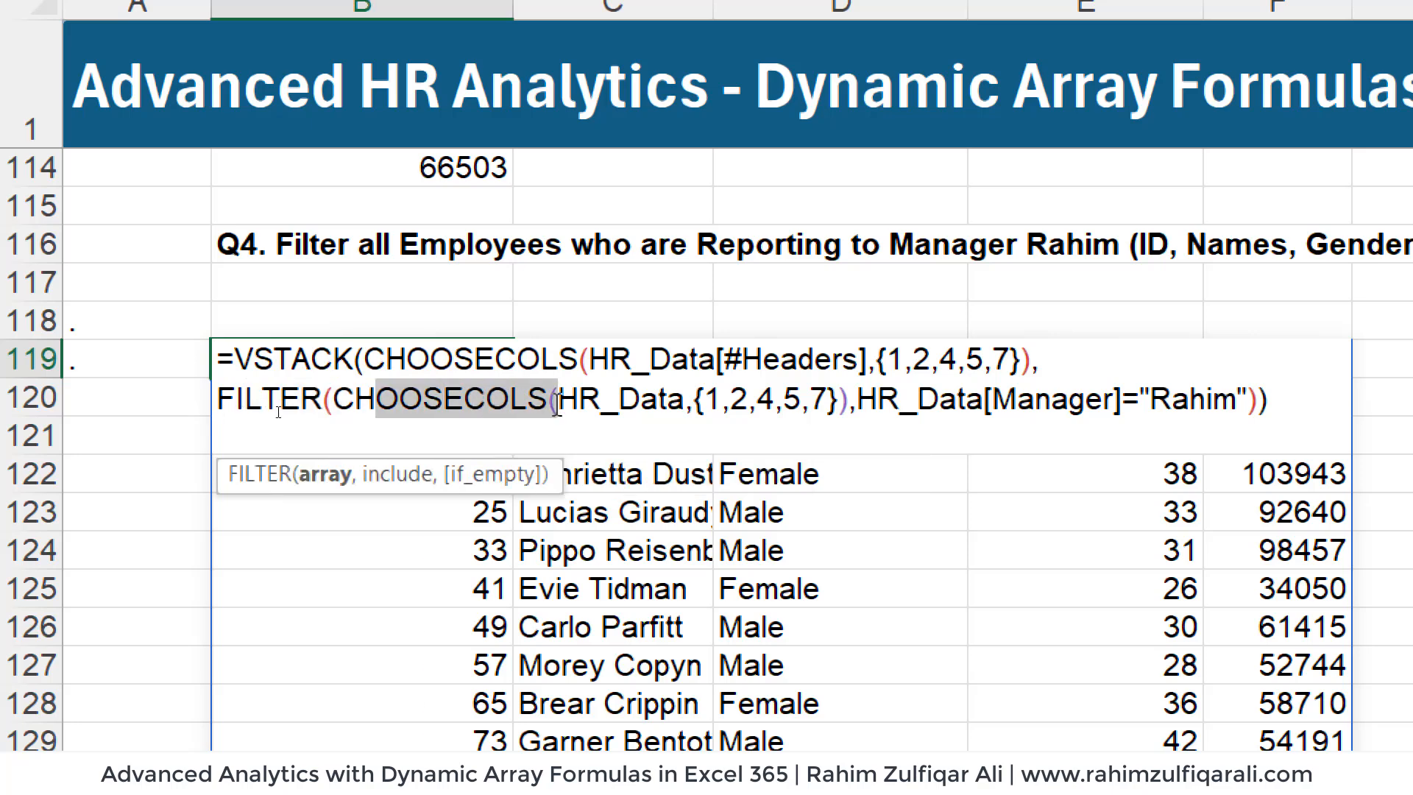
pyautogui.moveTo(704, 403); pyautogui.dragTo(827, 404)
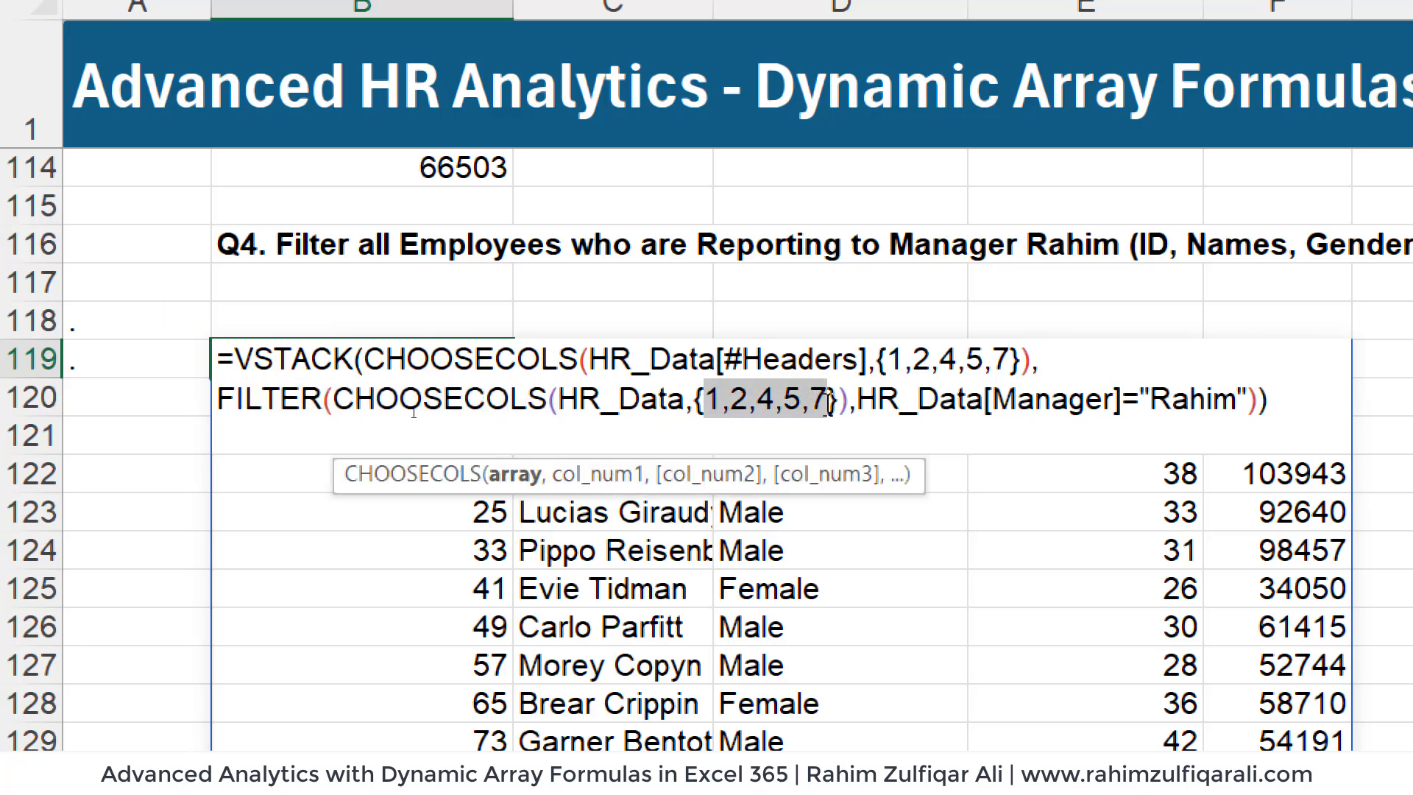
pyautogui.moveTo(1017, 404); pyautogui.dragTo(1246, 403)
pyautogui.click(1288, 407)
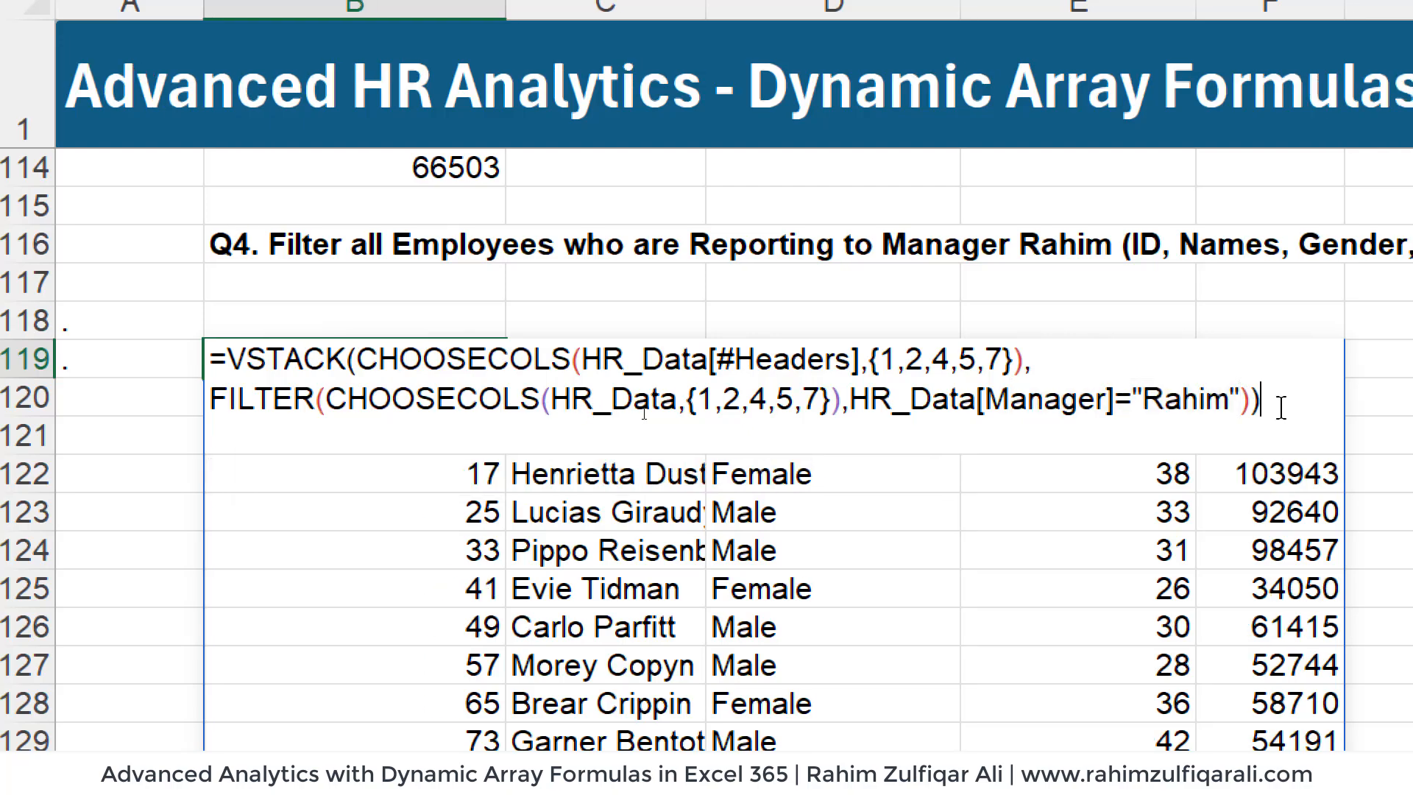
pyautogui.press('Return')
# - Look through the filtered employee list and inspect the manager name used as FILTER criterion in B119
pyautogui.scroll(-3, 1004, 555)
pyautogui.scroll(1, 1094, 555)
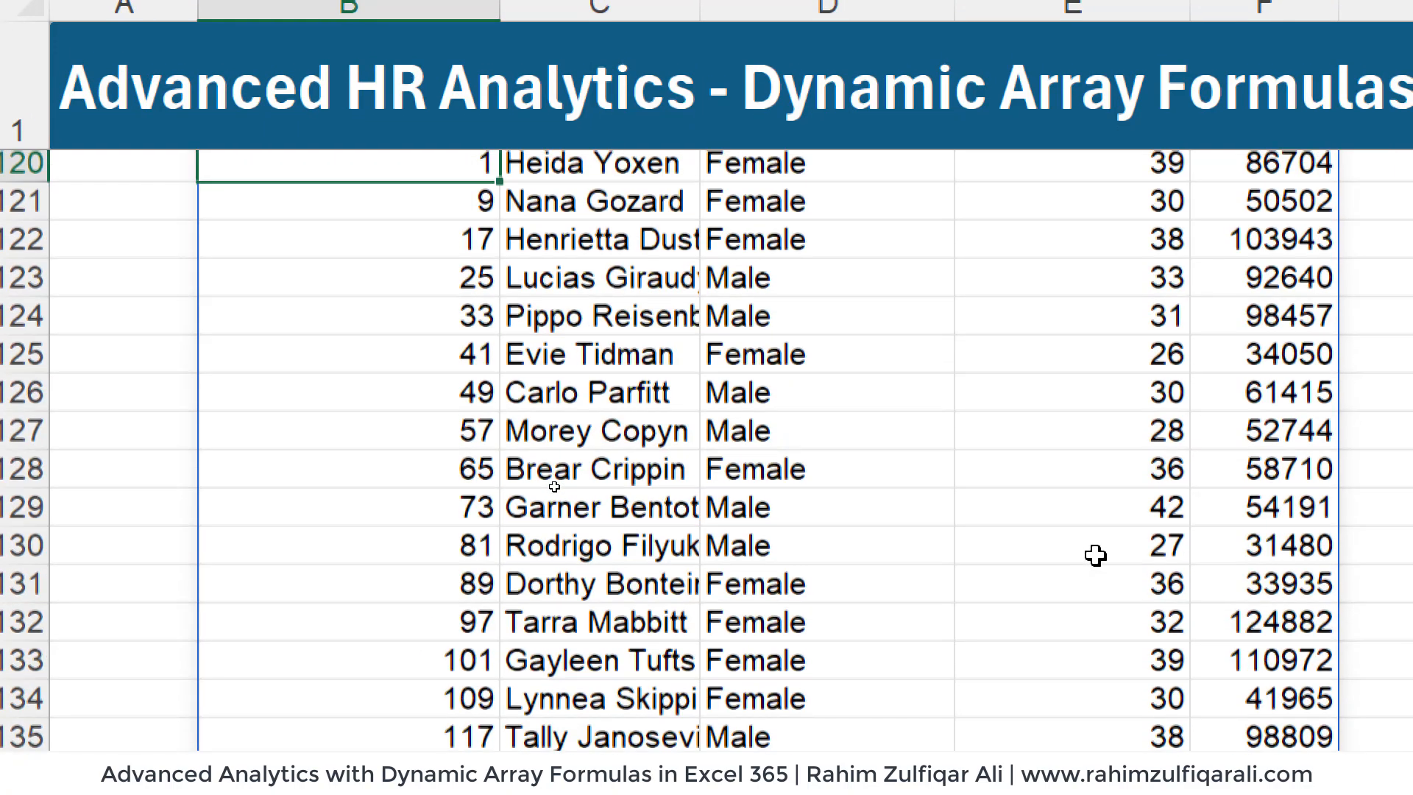
pyautogui.scroll(1, 1094, 555)
pyautogui.doubleClick(426, 240)
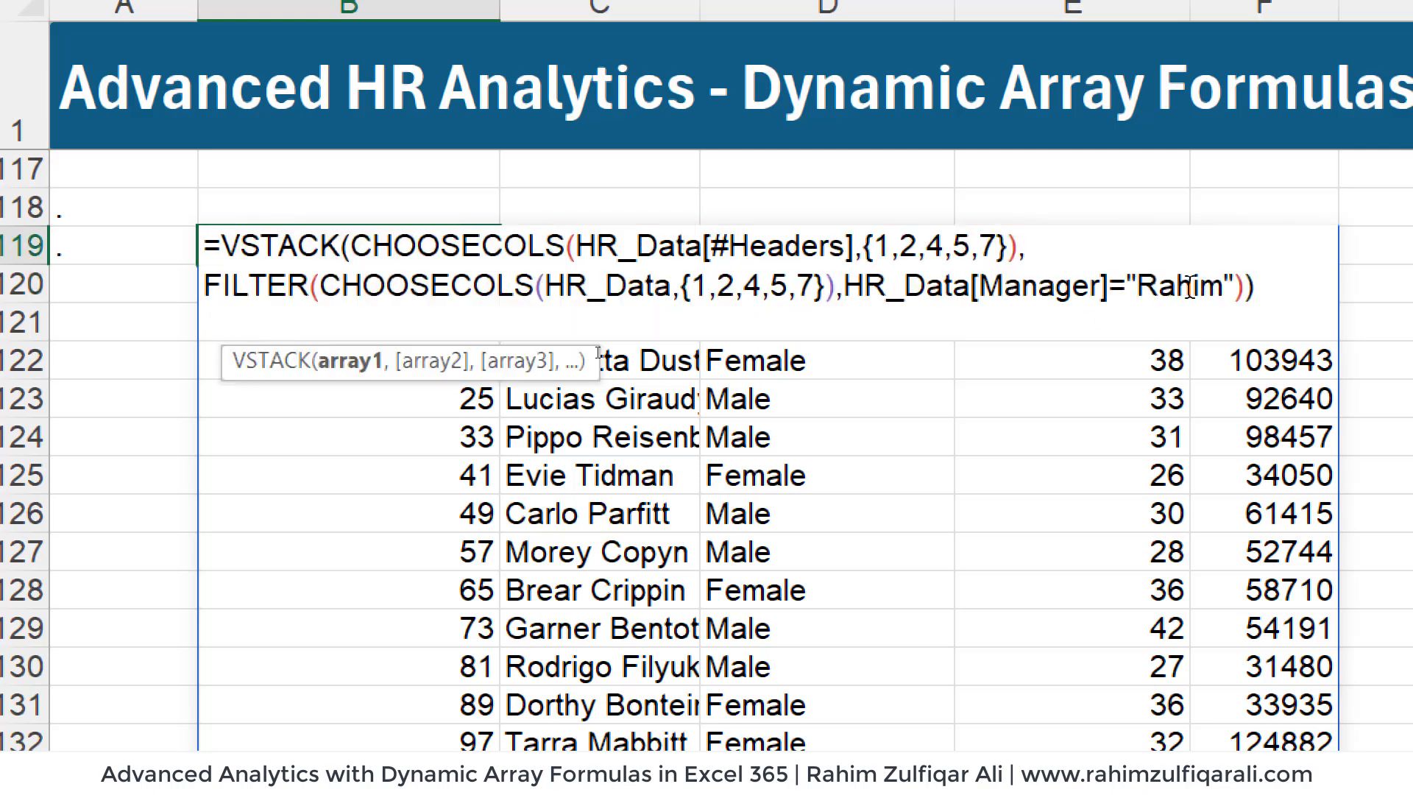
pyautogui.moveTo(1131, 283); pyautogui.dragTo(1225, 285)
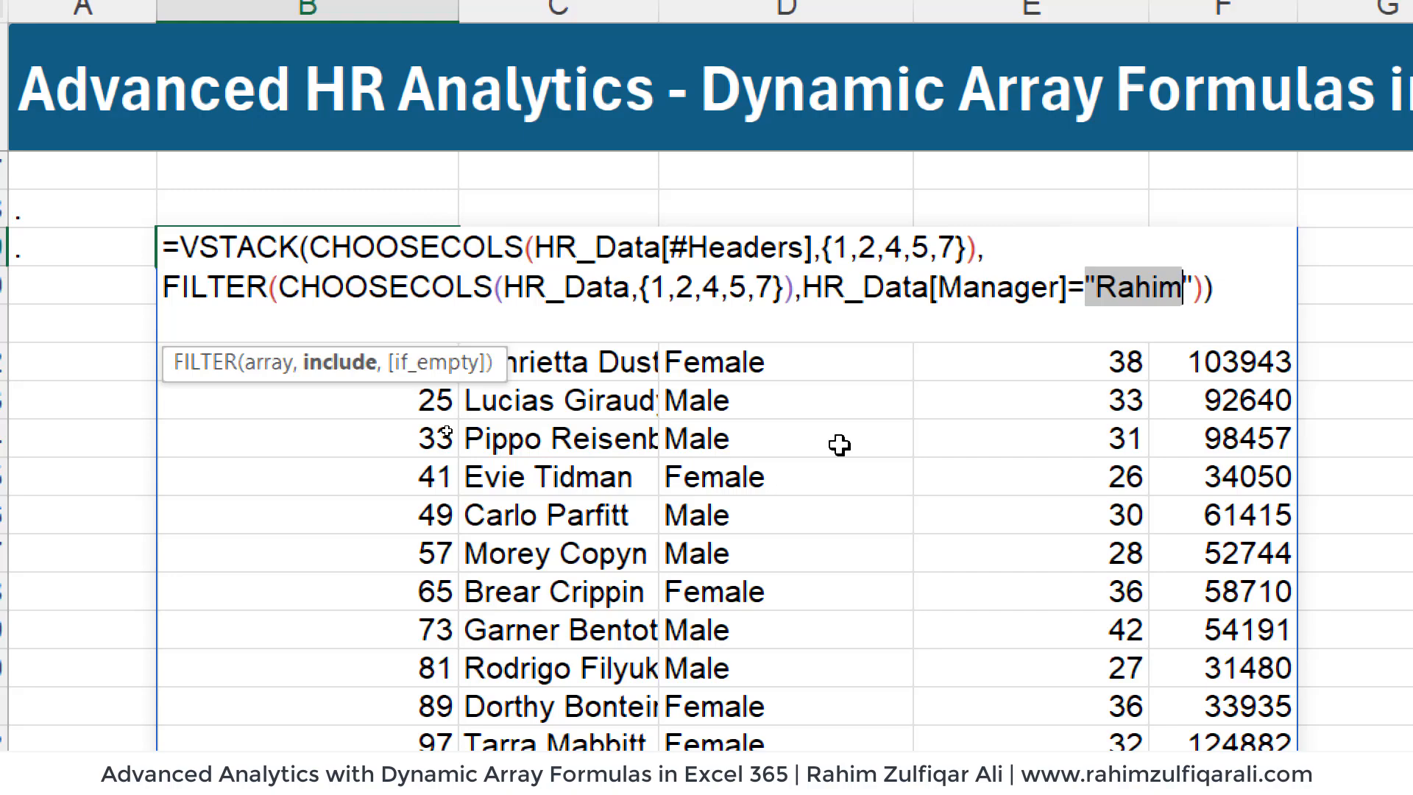
pyautogui.press('Return')
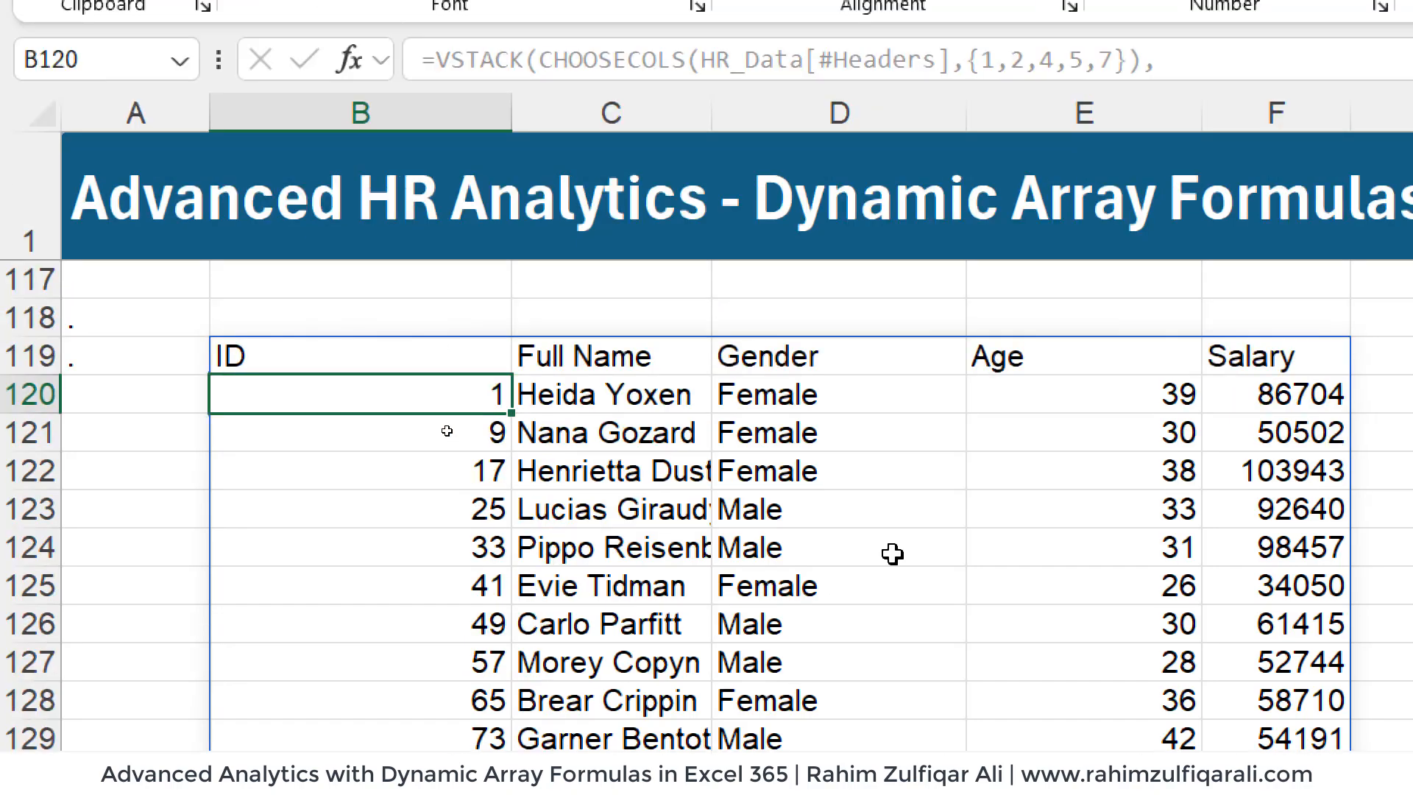
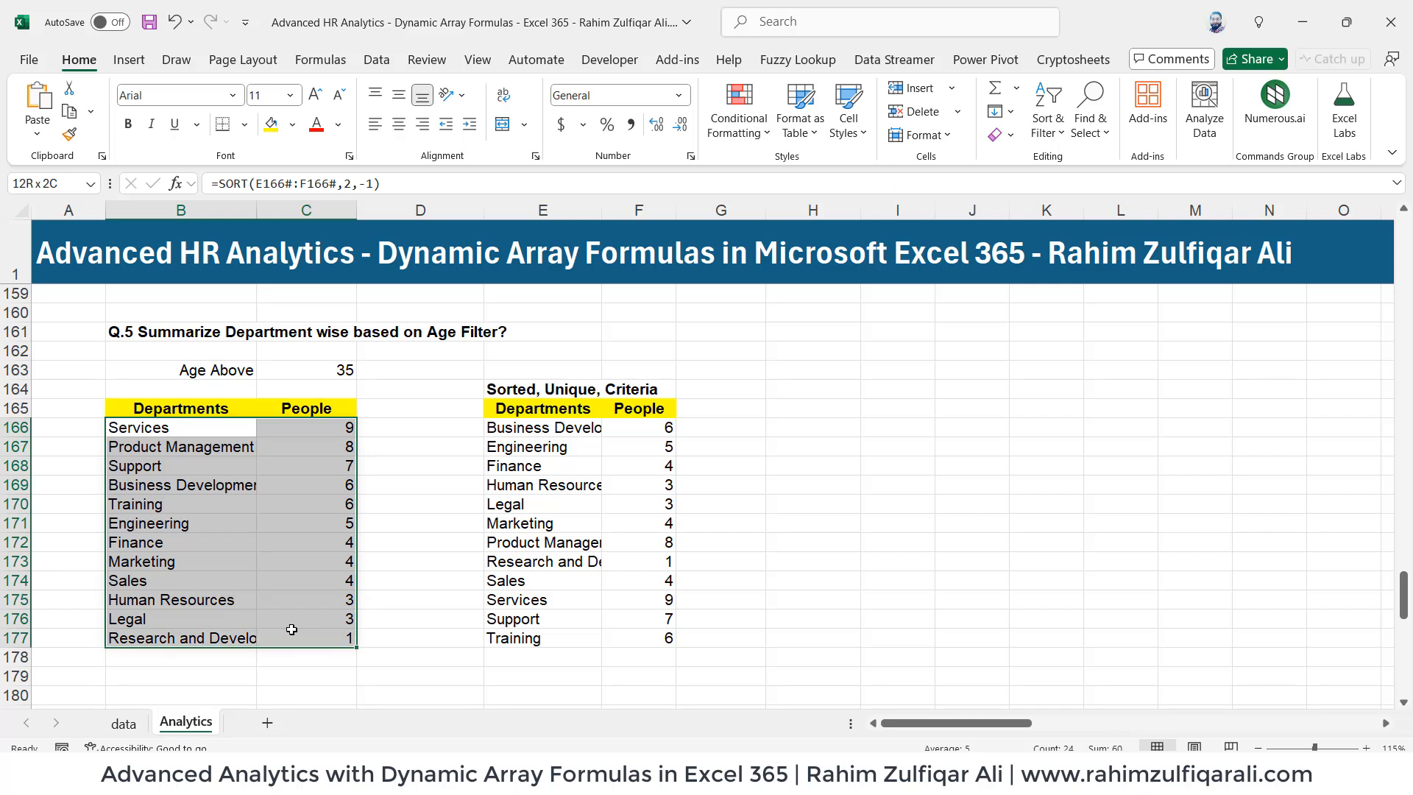
# - Select B166 in the Q.5 department summary to view its SORT formula
pyautogui.click(197, 430)
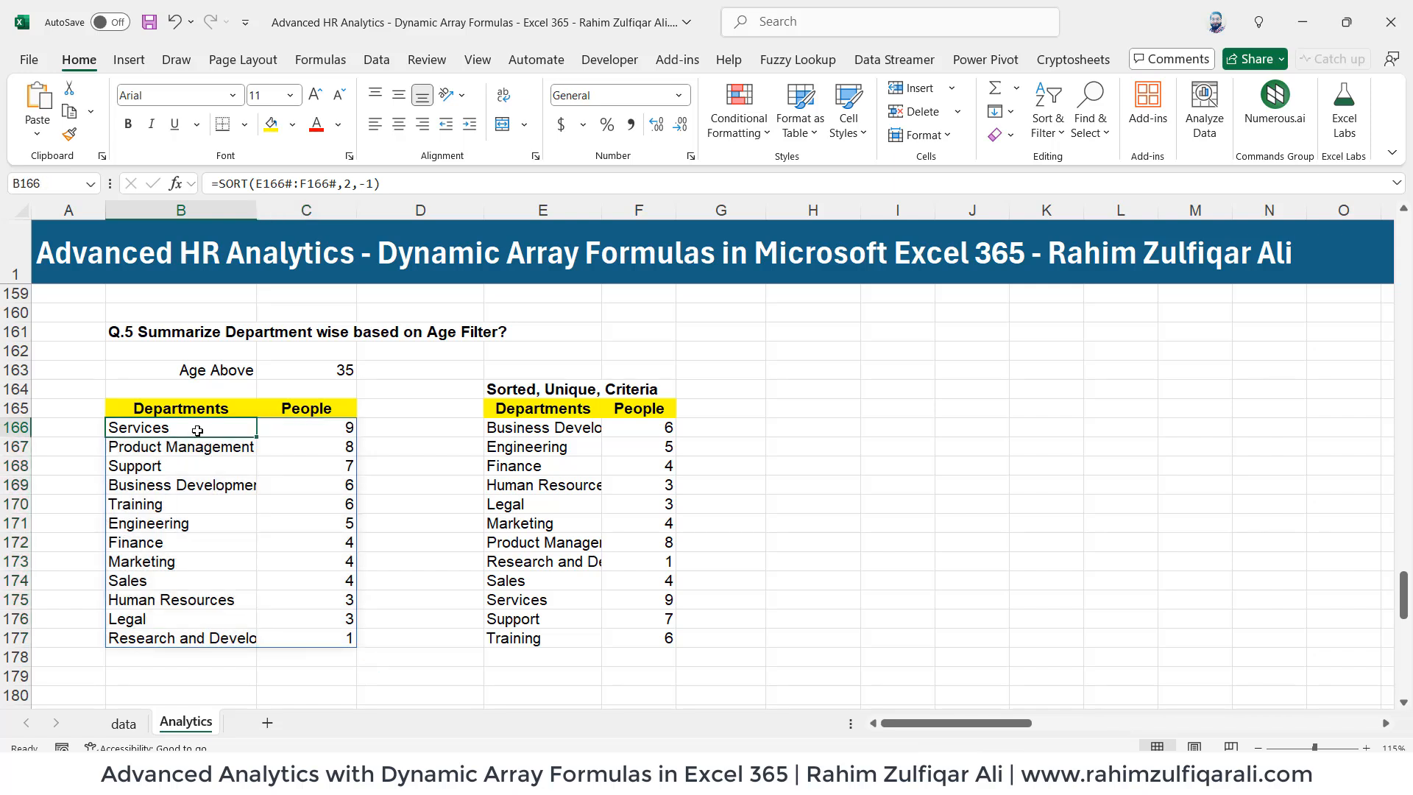
pyautogui.click(129, 59)
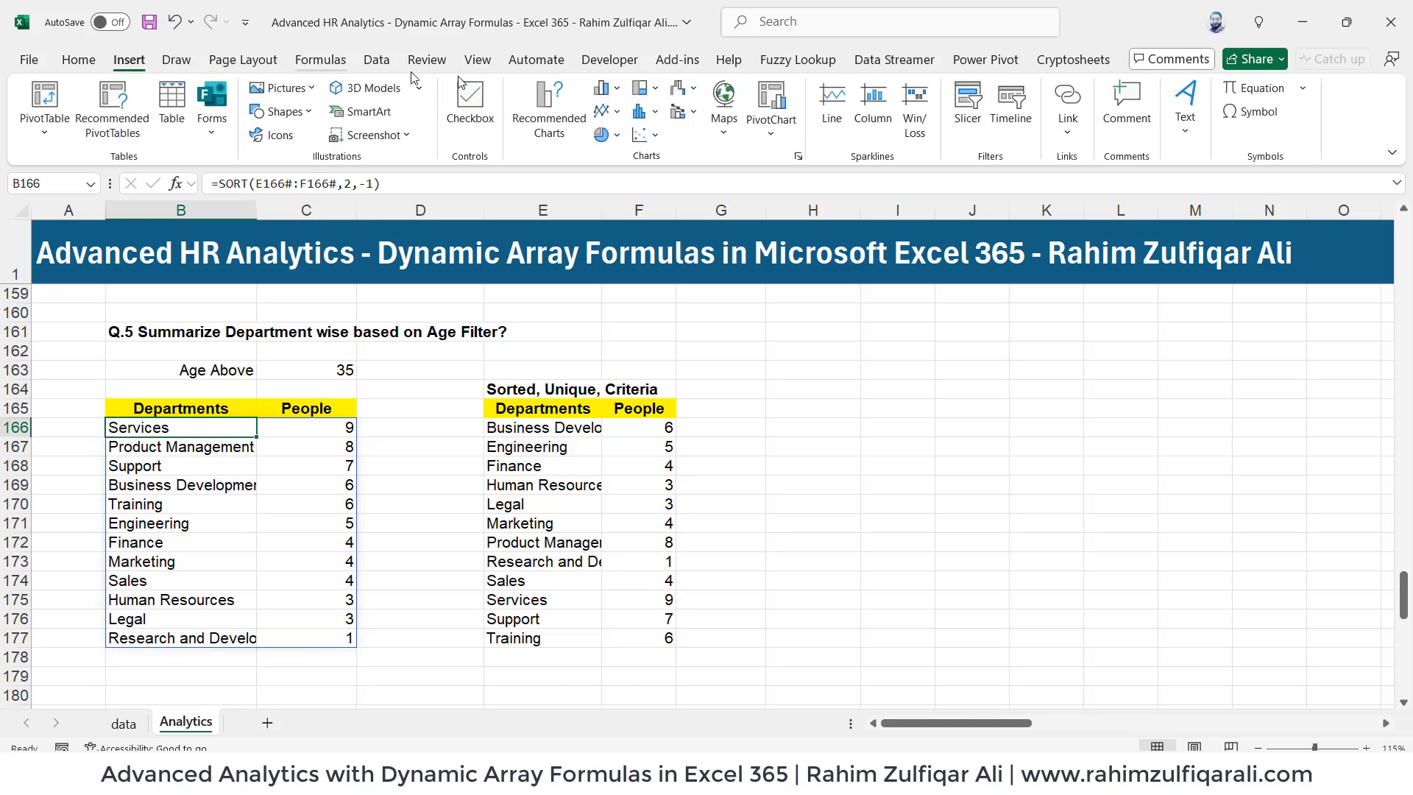
pyautogui.click(607, 89)
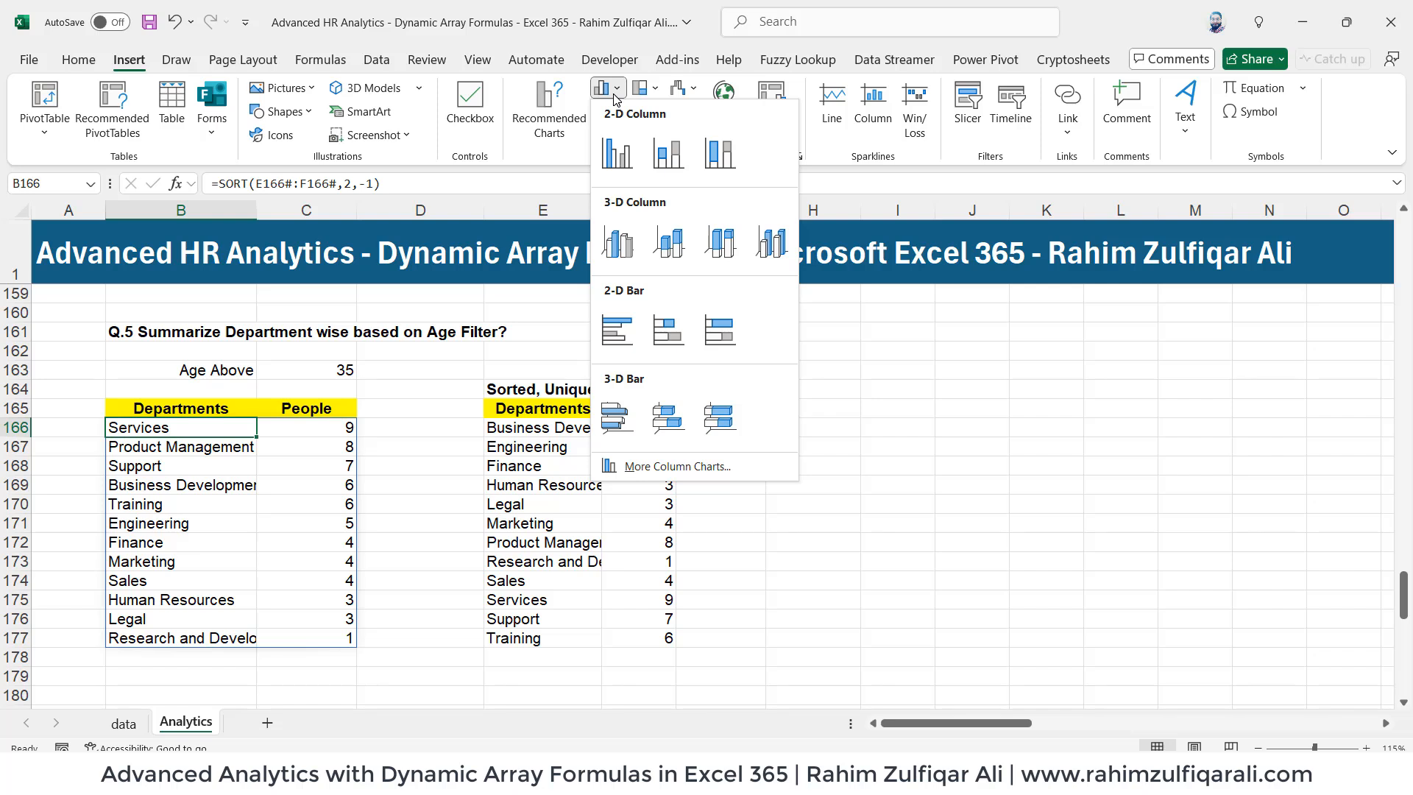
pyautogui.click(916, 434)
pyautogui.click(202, 542)
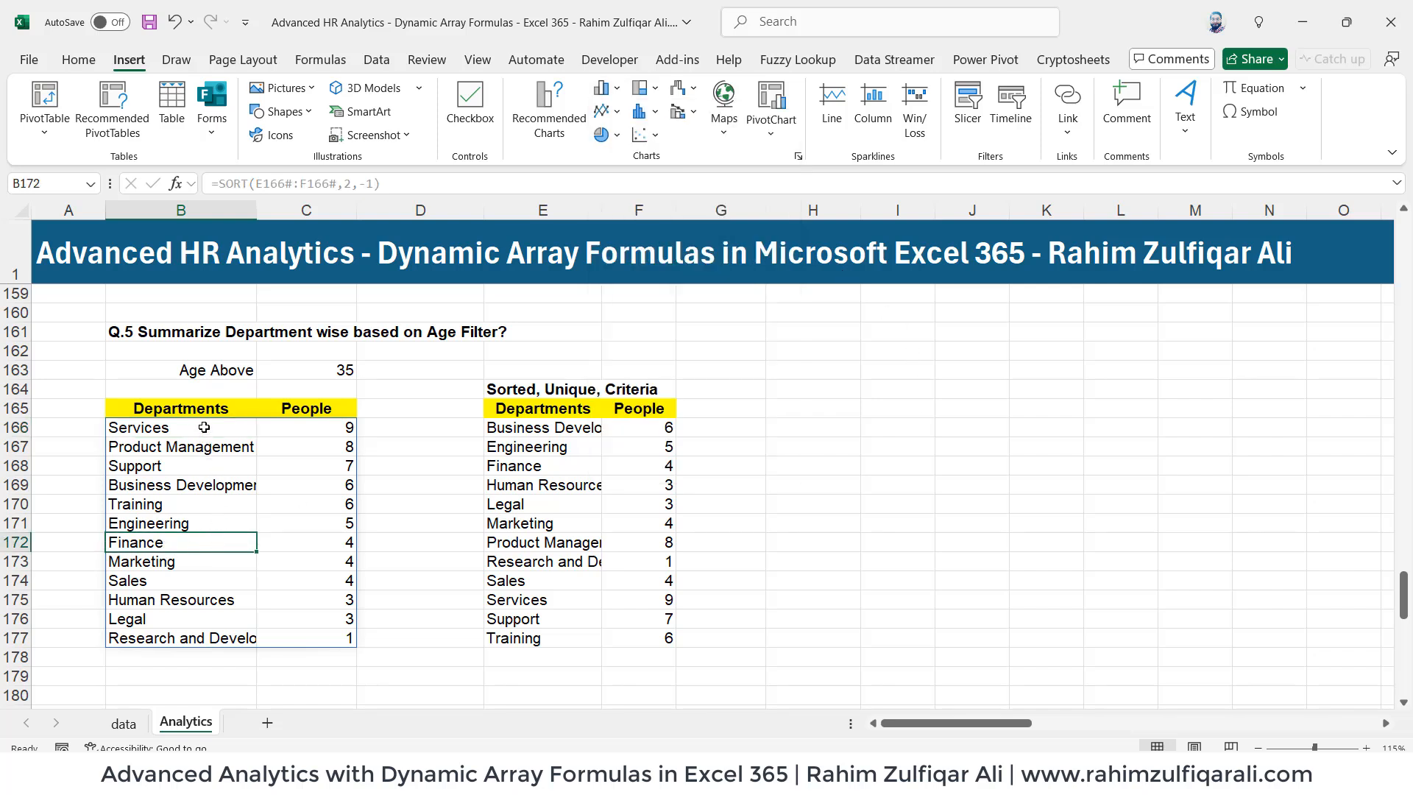
pyautogui.moveTo(204, 427); pyautogui.dragTo(331, 640)
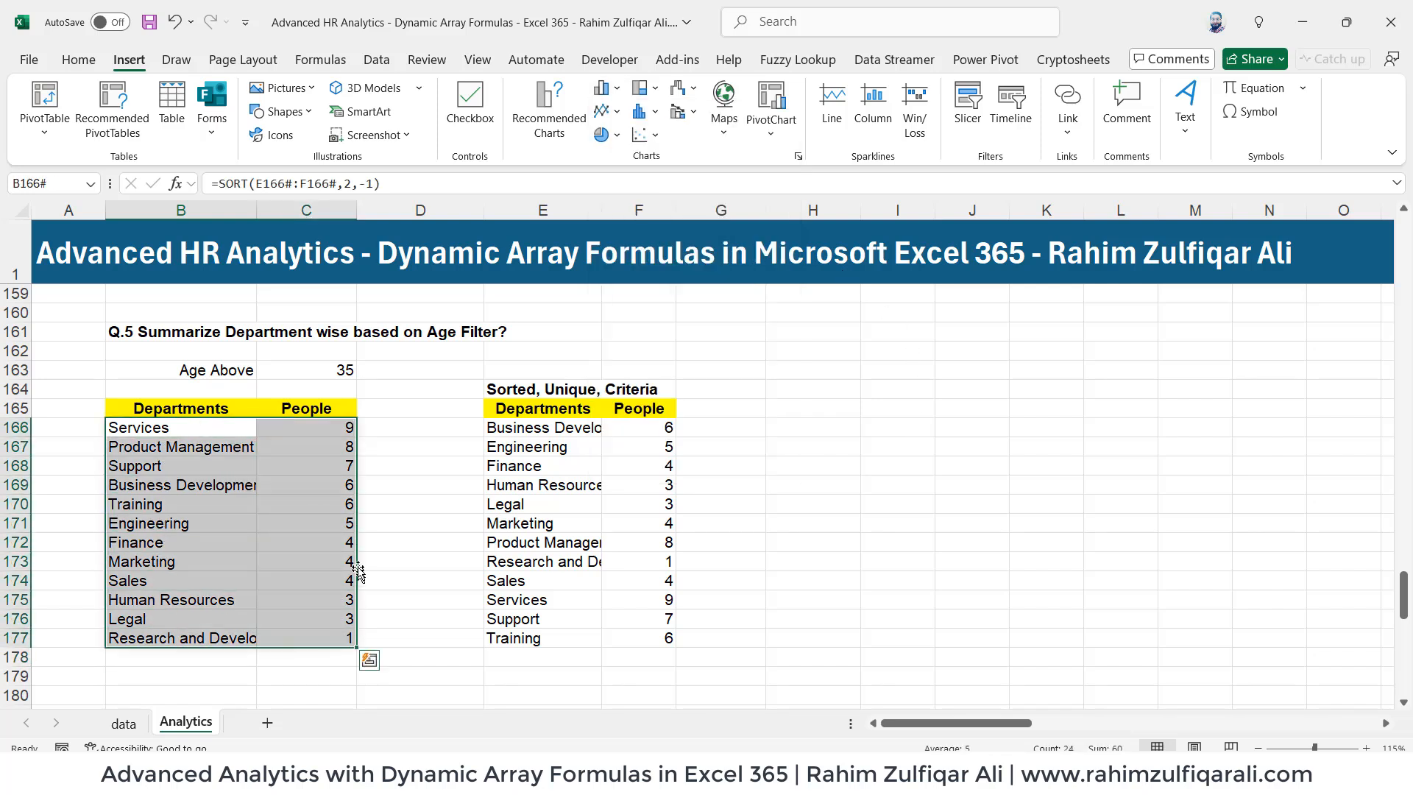
# - Test the Q.5 department summary with Age Above values of 45 and 40 in C163, and set it back to 35
pyautogui.click(298, 368)
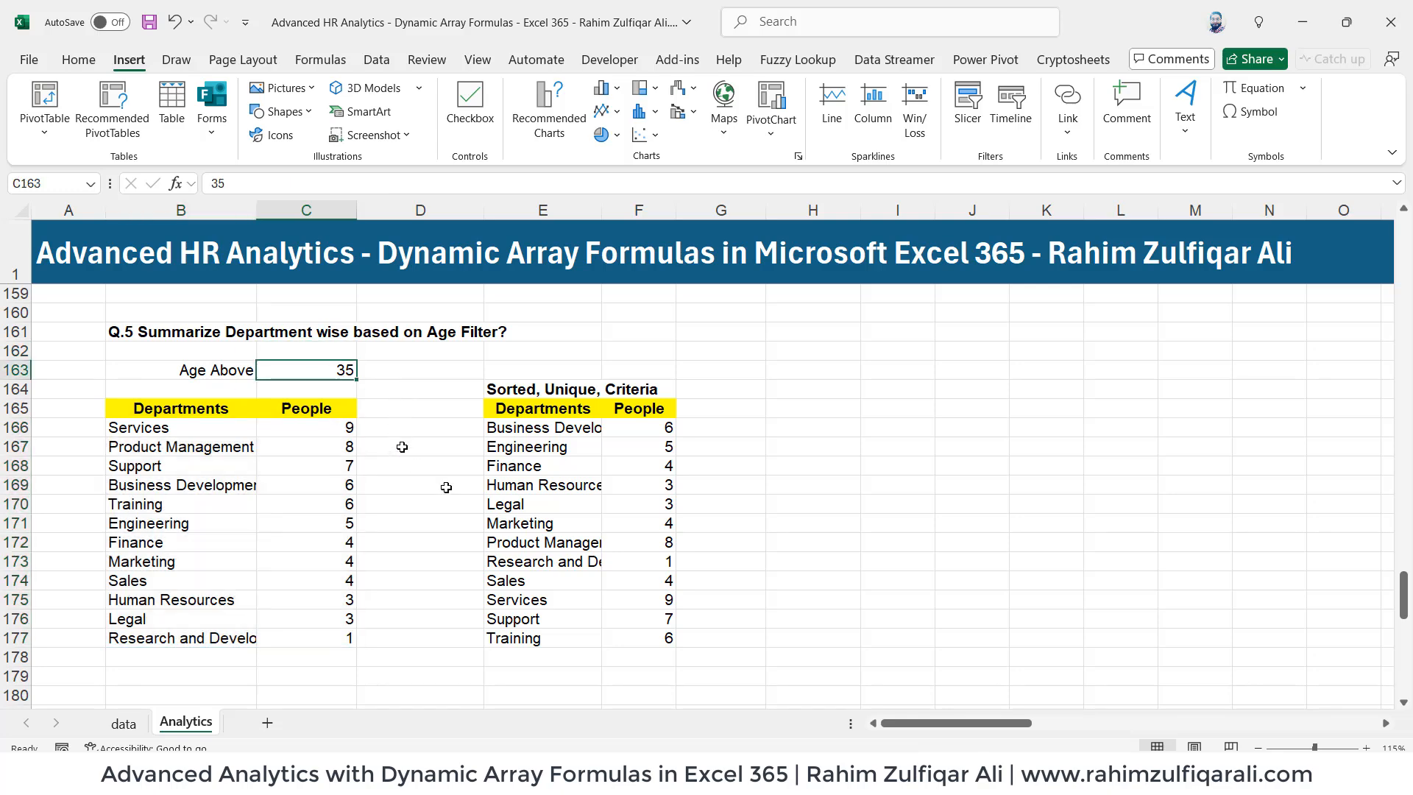
pyautogui.write('45')
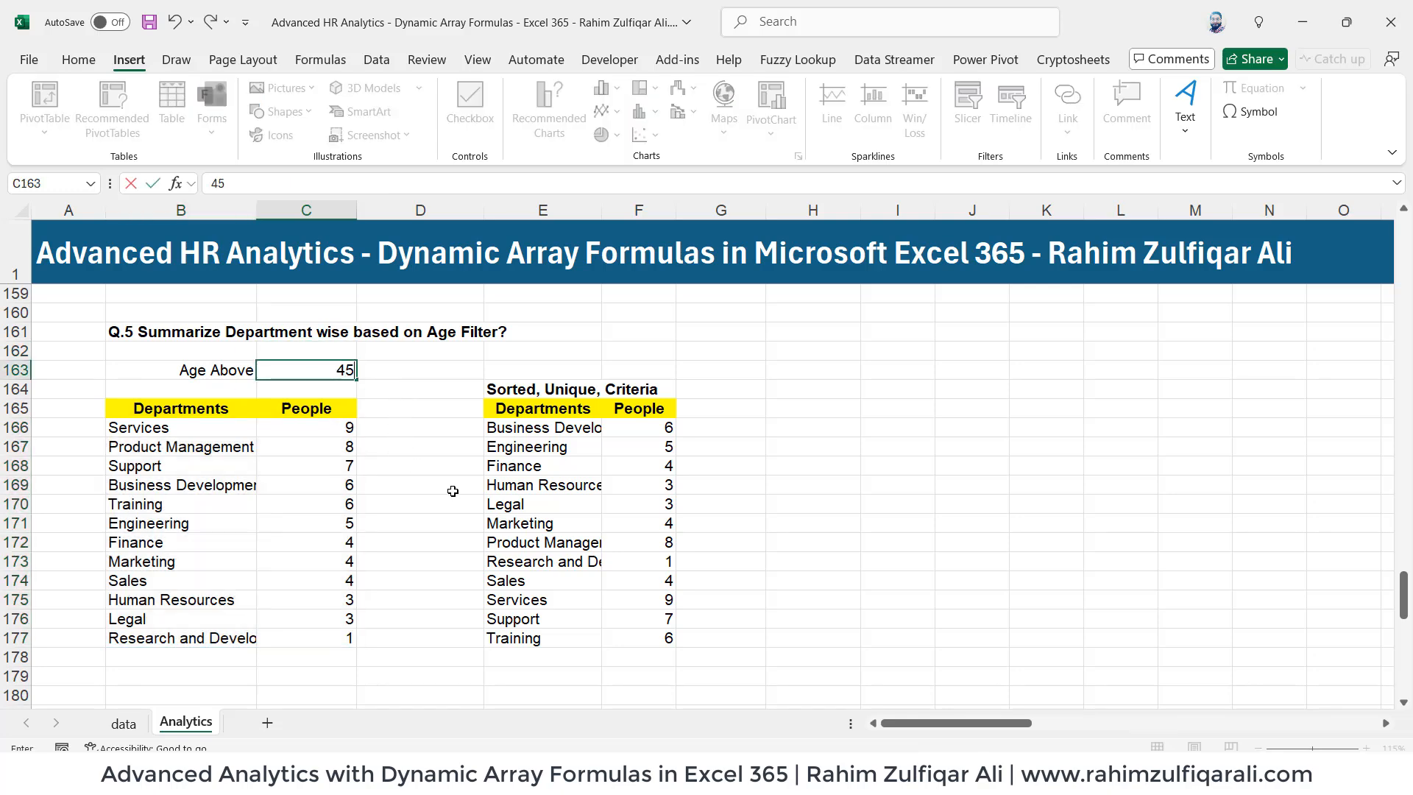
pyautogui.press('Return')
pyautogui.moveTo(237, 433); pyautogui.dragTo(309, 465)
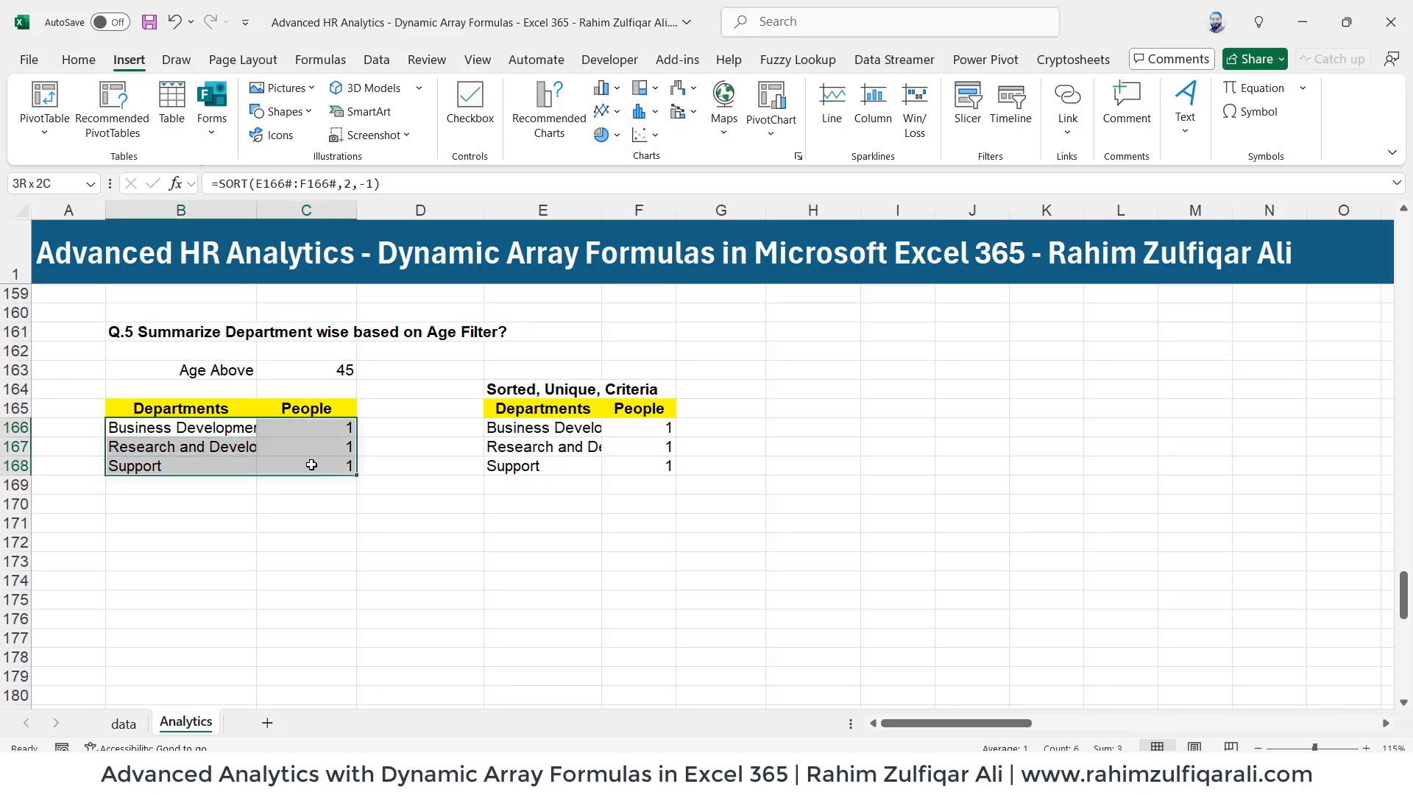
pyautogui.click(325, 370)
pyautogui.press('BackSpace')
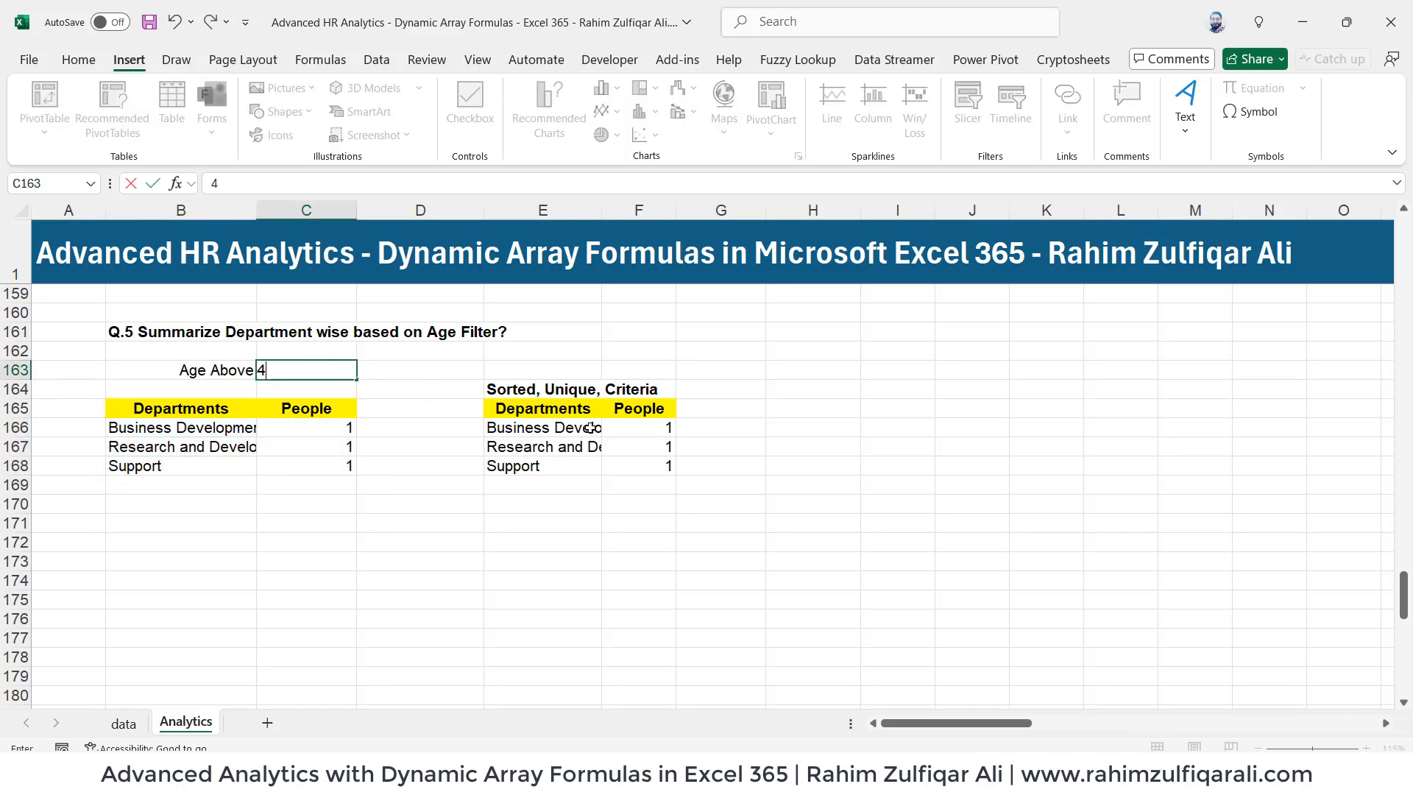
pyautogui.write('40')
pyautogui.press('Return')
pyautogui.click(335, 370)
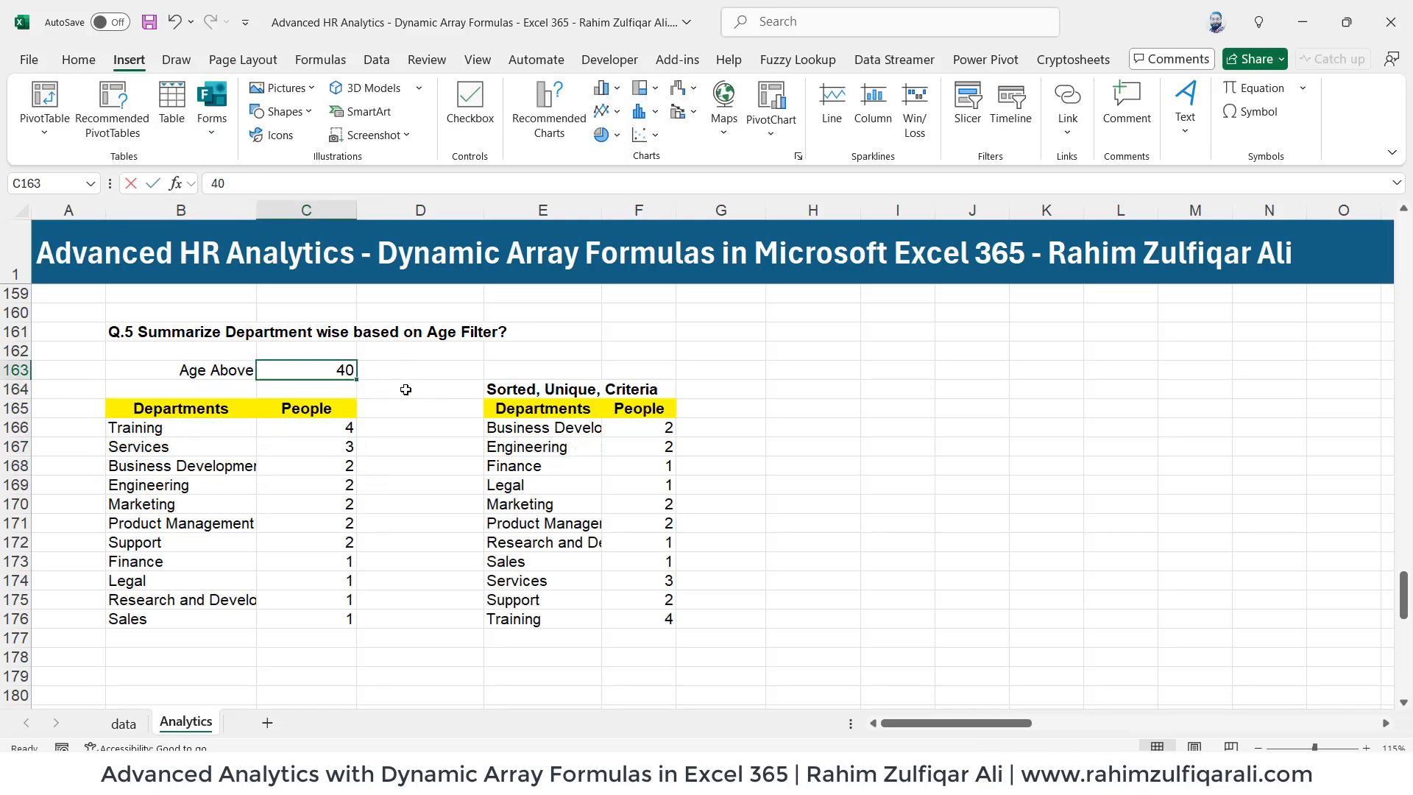
pyautogui.write('35')
pyautogui.press('Return')
# - Insert a 2-D clustered column chart of the Q.5 department summary in B166, place it beside the Sorted, Unique, Criteria table and enlarge it
pyautogui.click(331, 431)
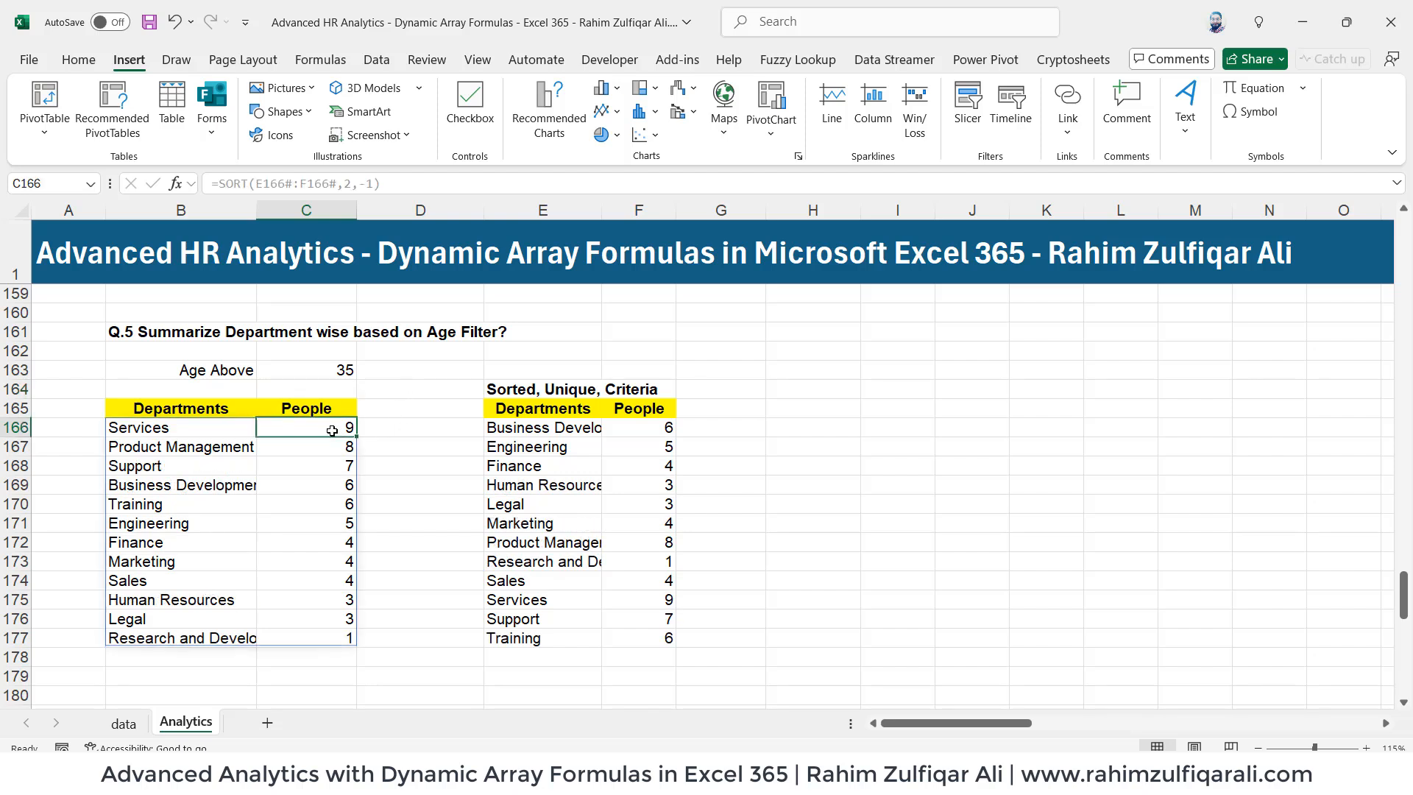
pyautogui.click(248, 432)
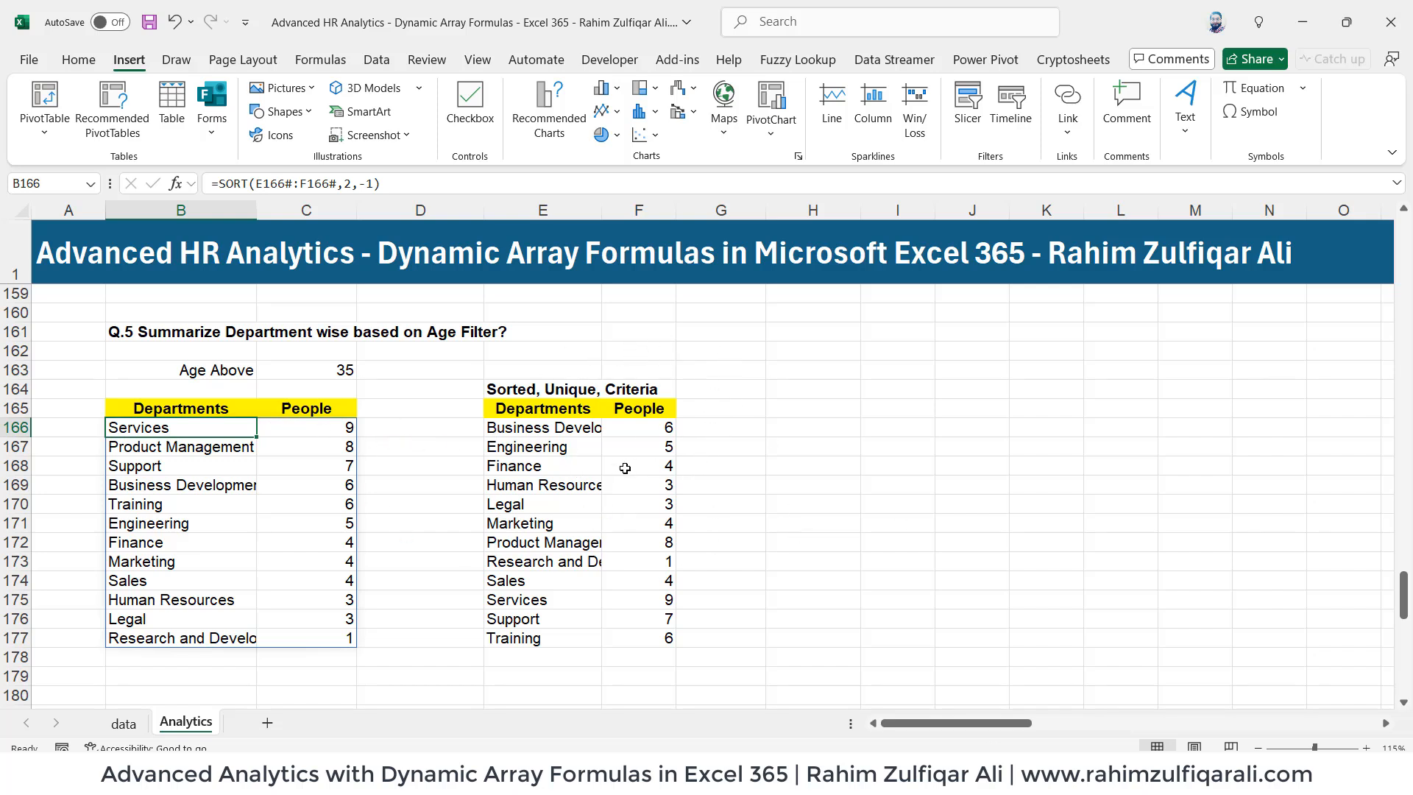
pyautogui.click(193, 527)
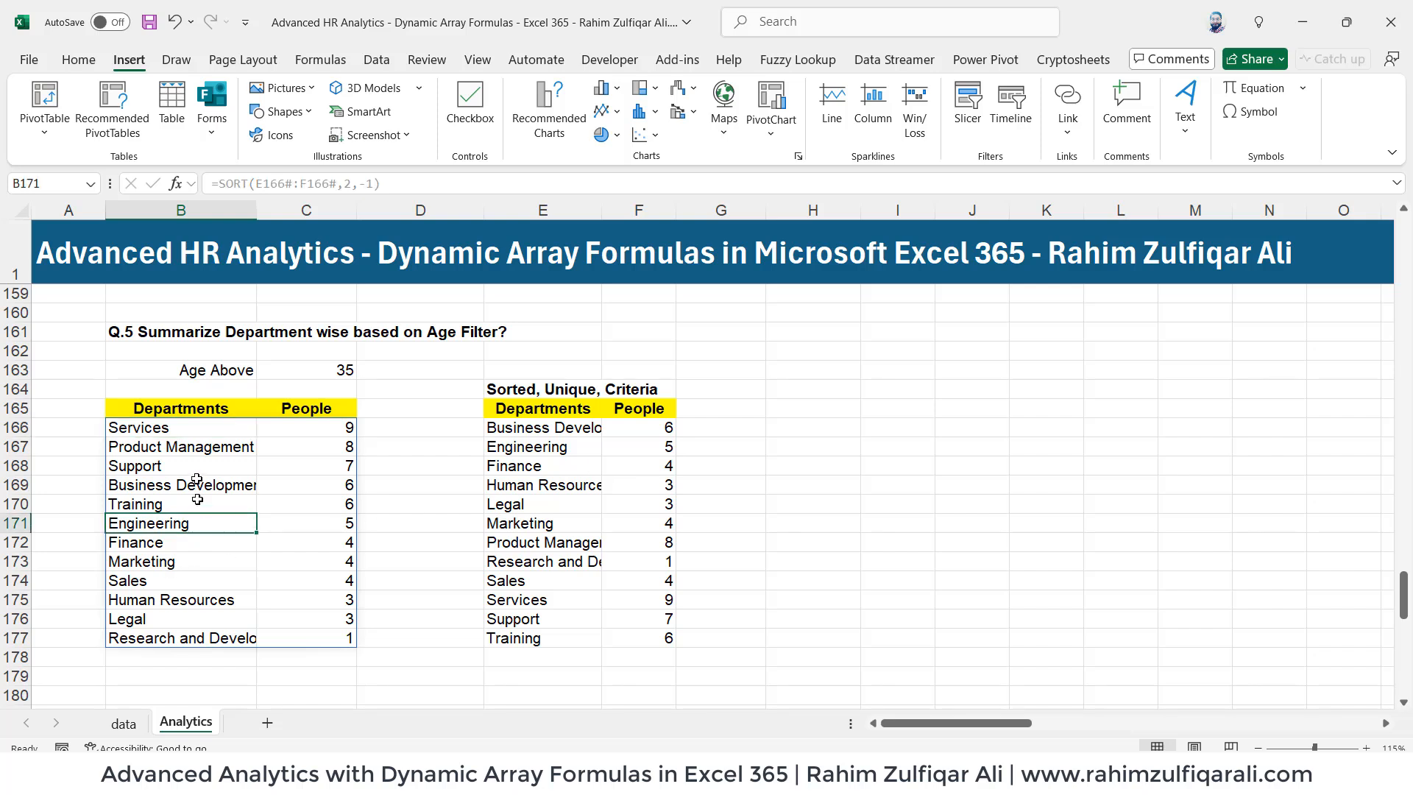
pyautogui.click(174, 427)
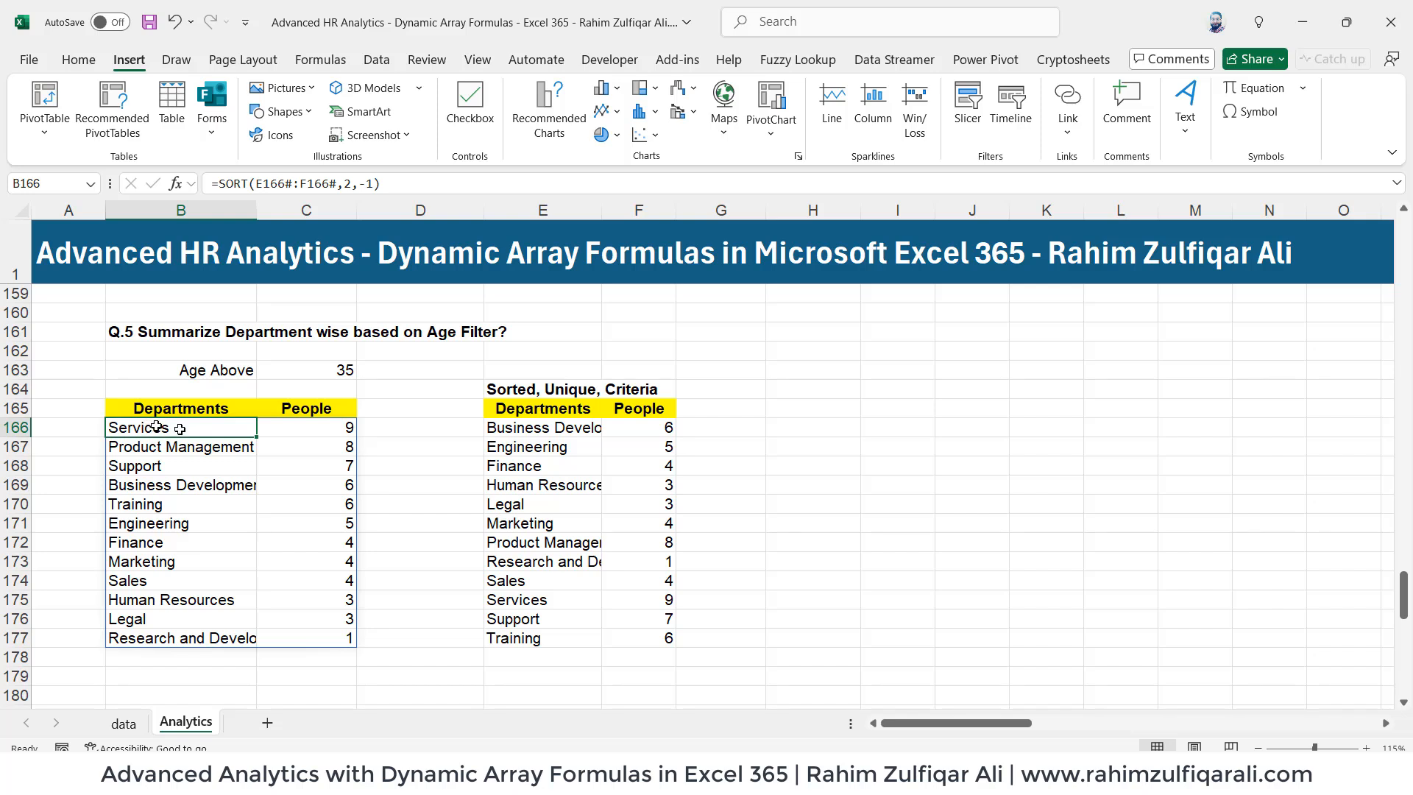
pyautogui.click(607, 88)
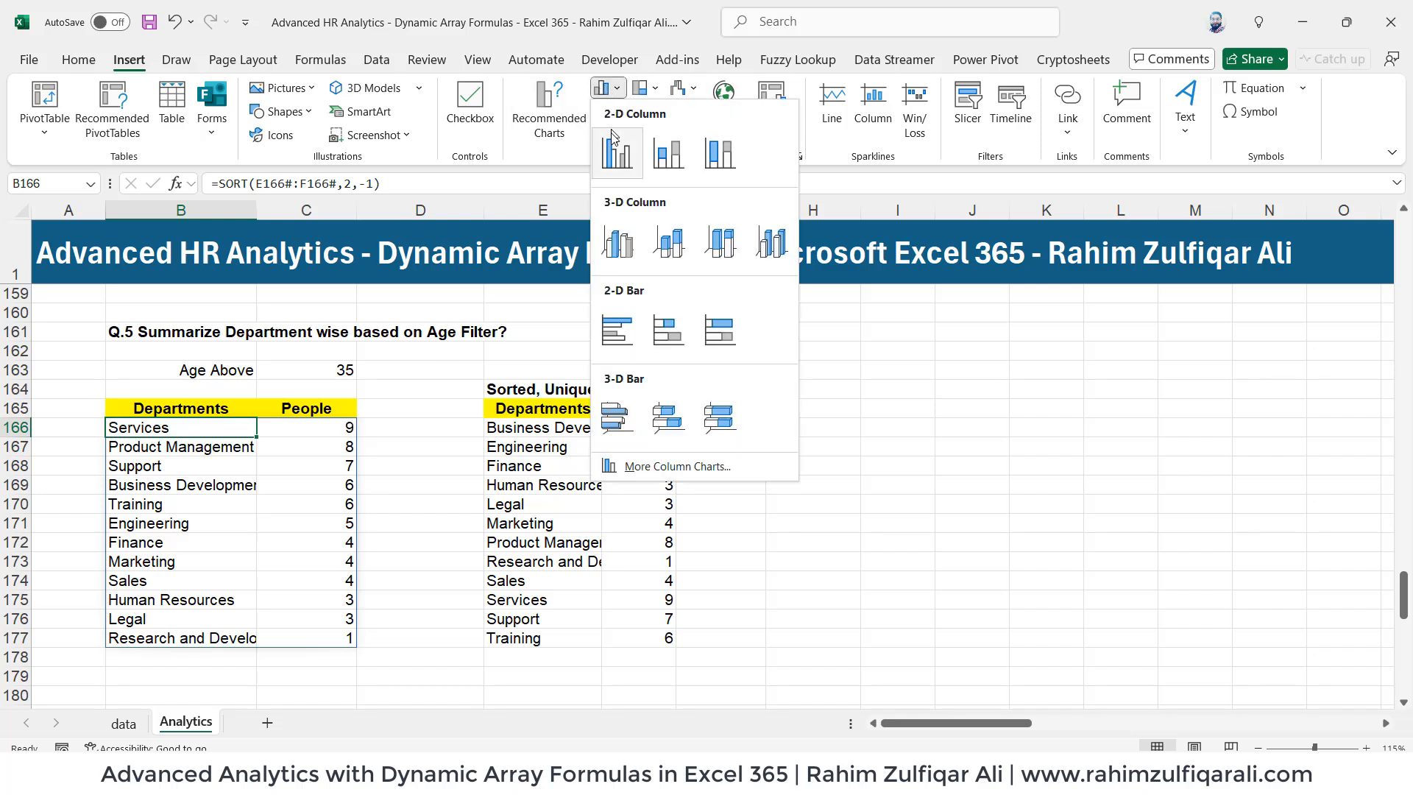
pyautogui.click(614, 140)
pyautogui.moveTo(671, 356); pyautogui.dragTo(919, 349)
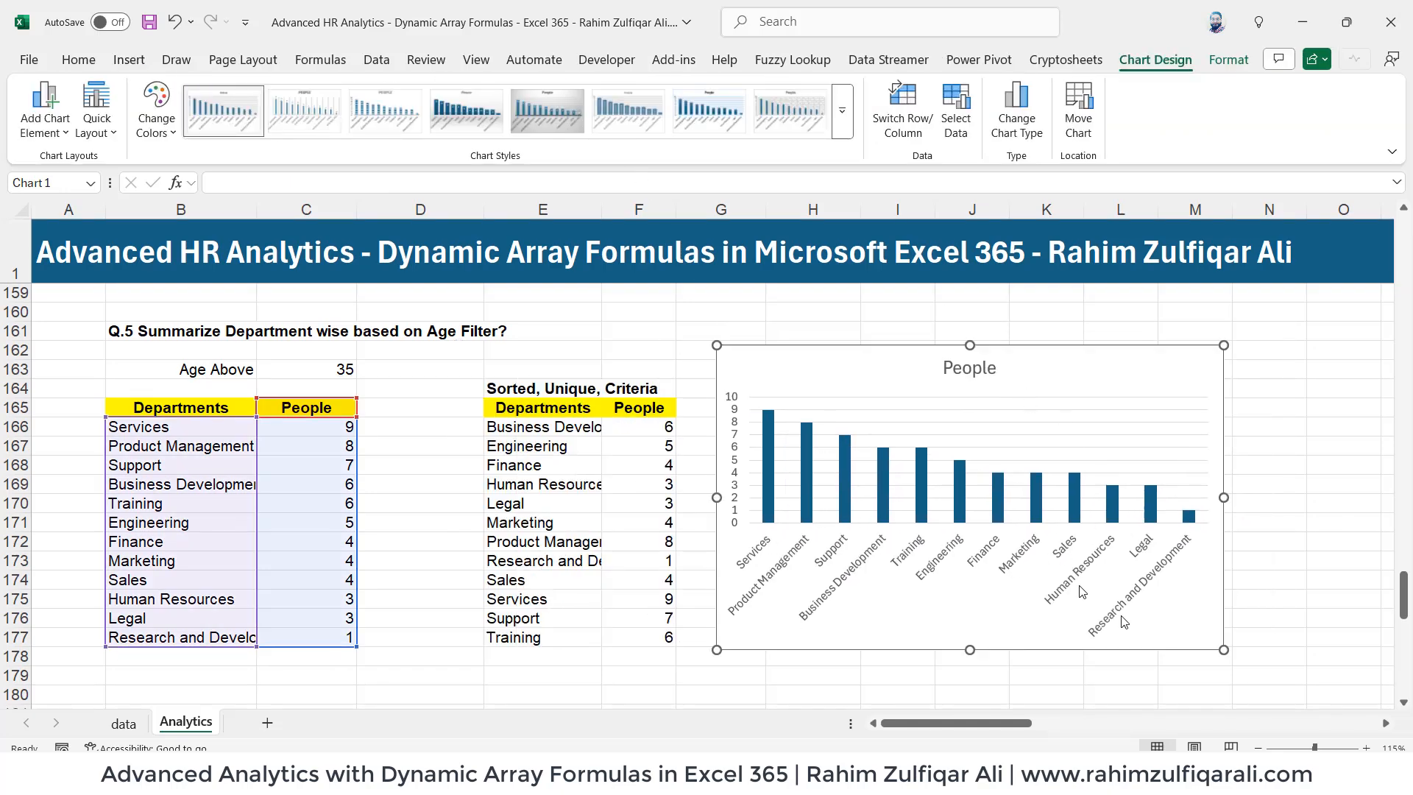
pyautogui.moveTo(1224, 649); pyautogui.dragTo(1341, 666)
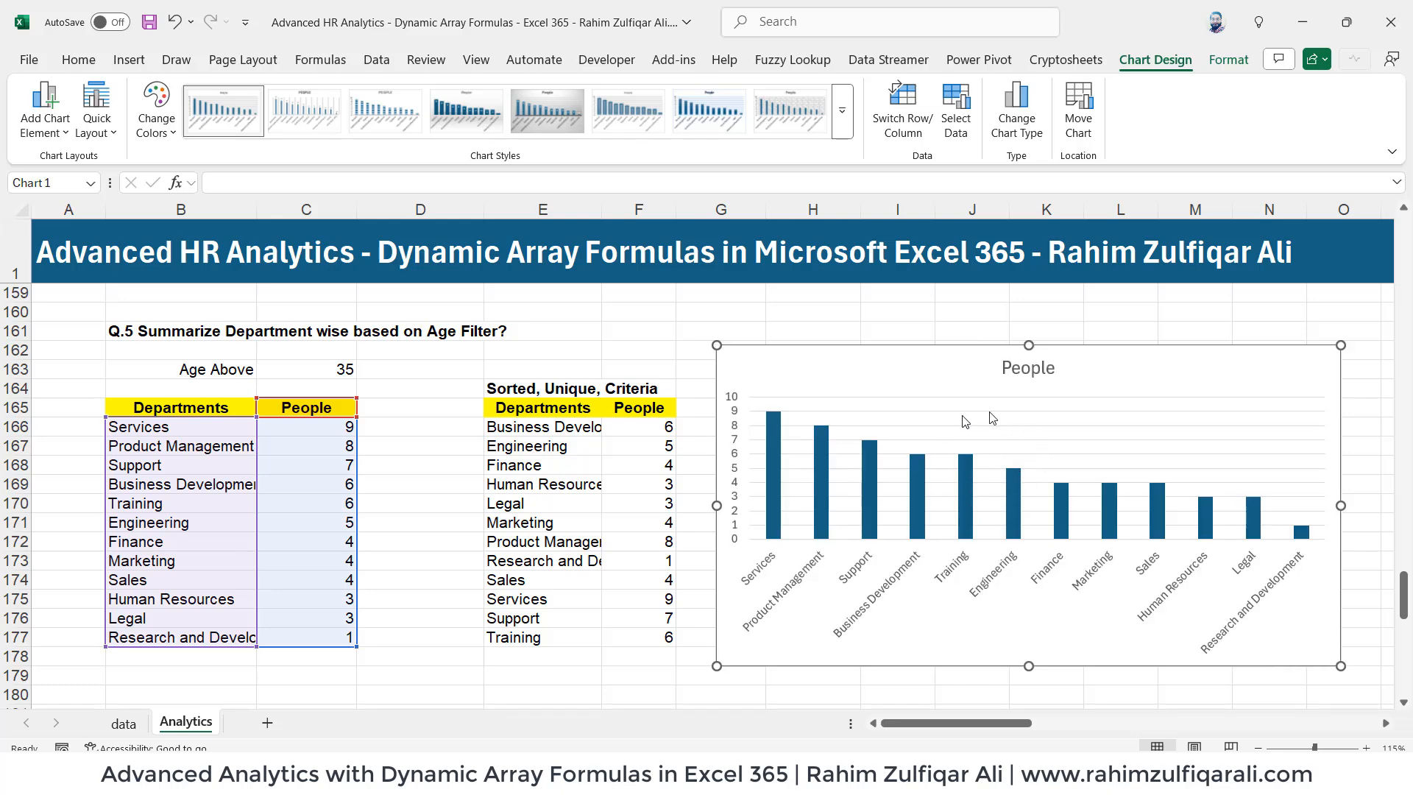
pyautogui.click(466, 462)
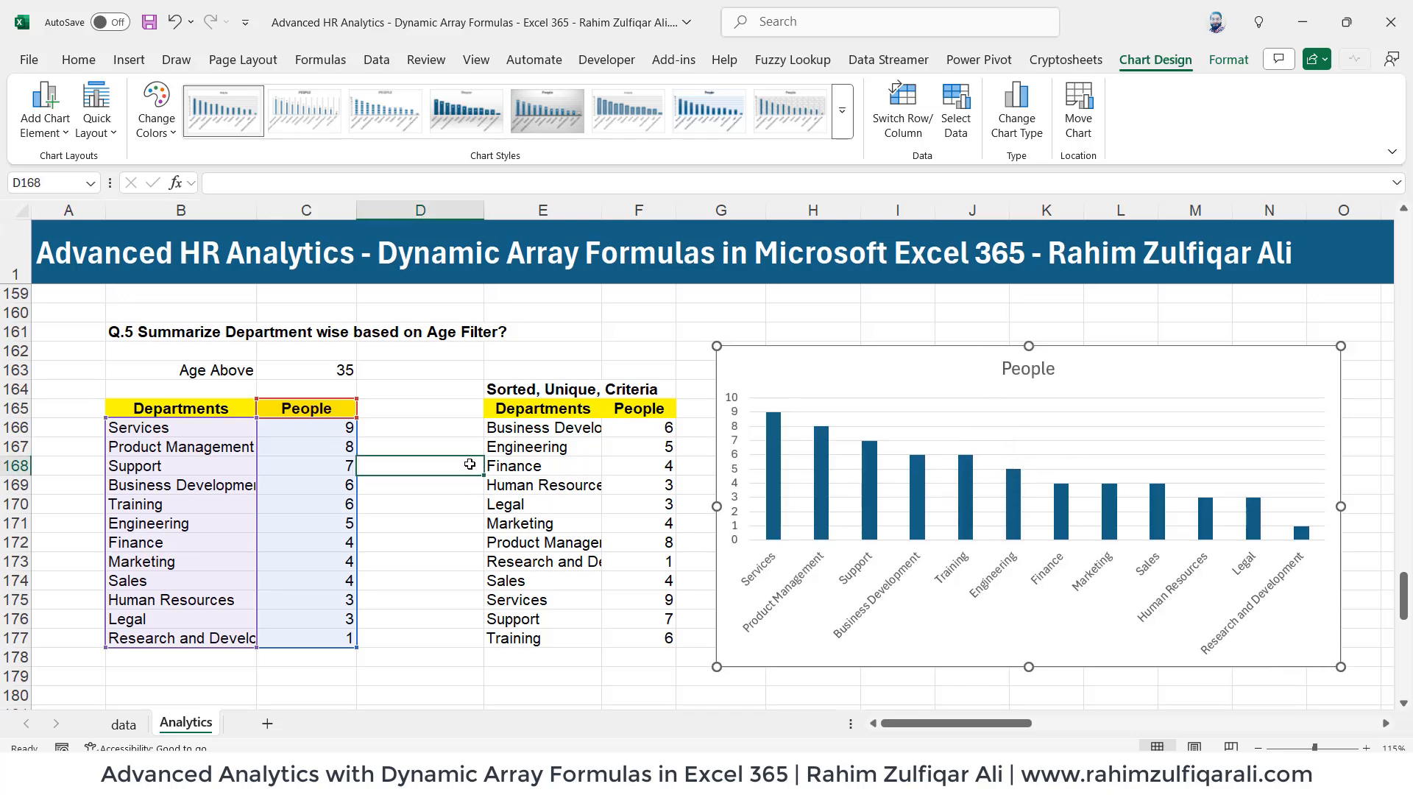
# - Test how the People chart responds to Age Above values of 45 and 40 in C163, and restore 35
pyautogui.click(341, 372)
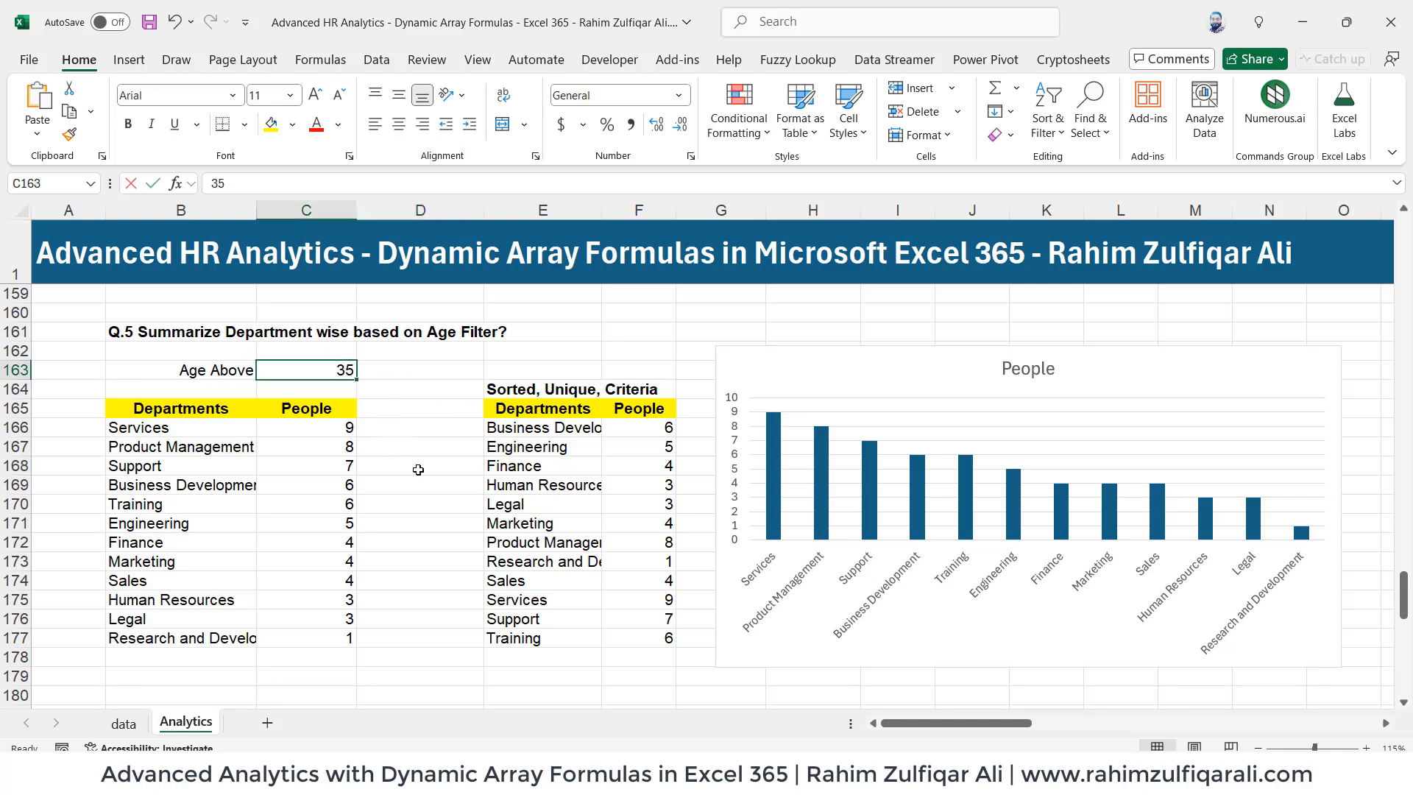
pyautogui.write('45')
pyautogui.press('Return')
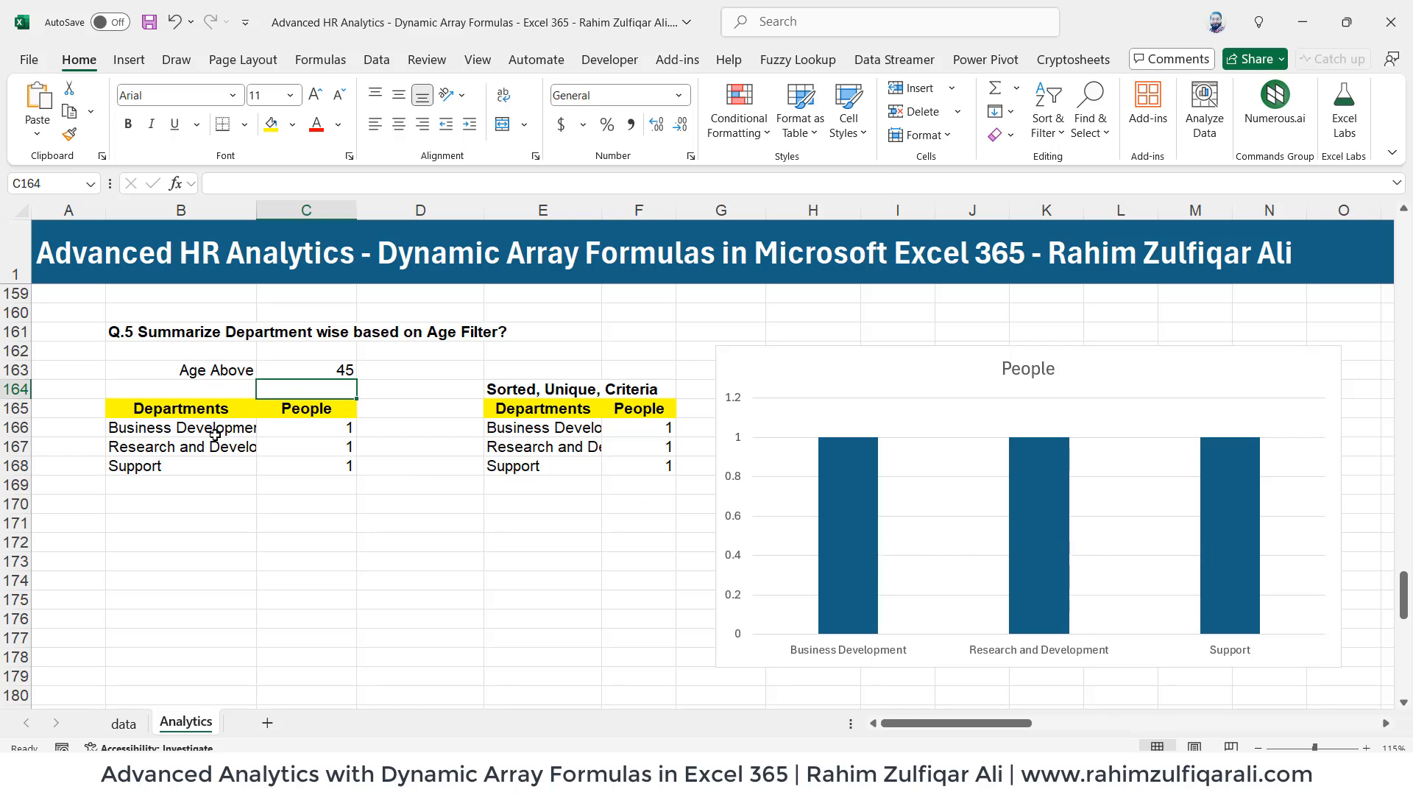
pyautogui.moveTo(196, 425); pyautogui.dragTo(309, 467)
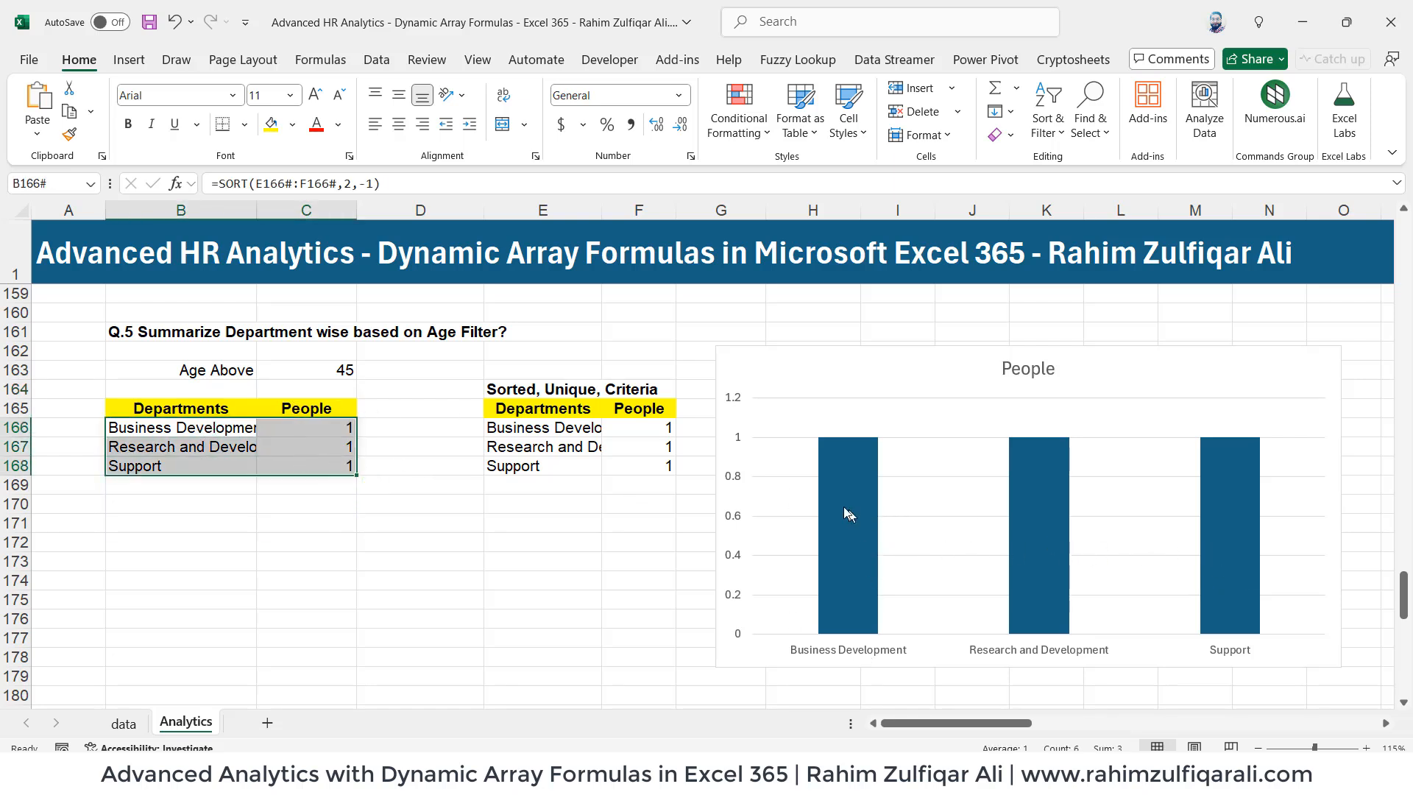
pyautogui.click(371, 488)
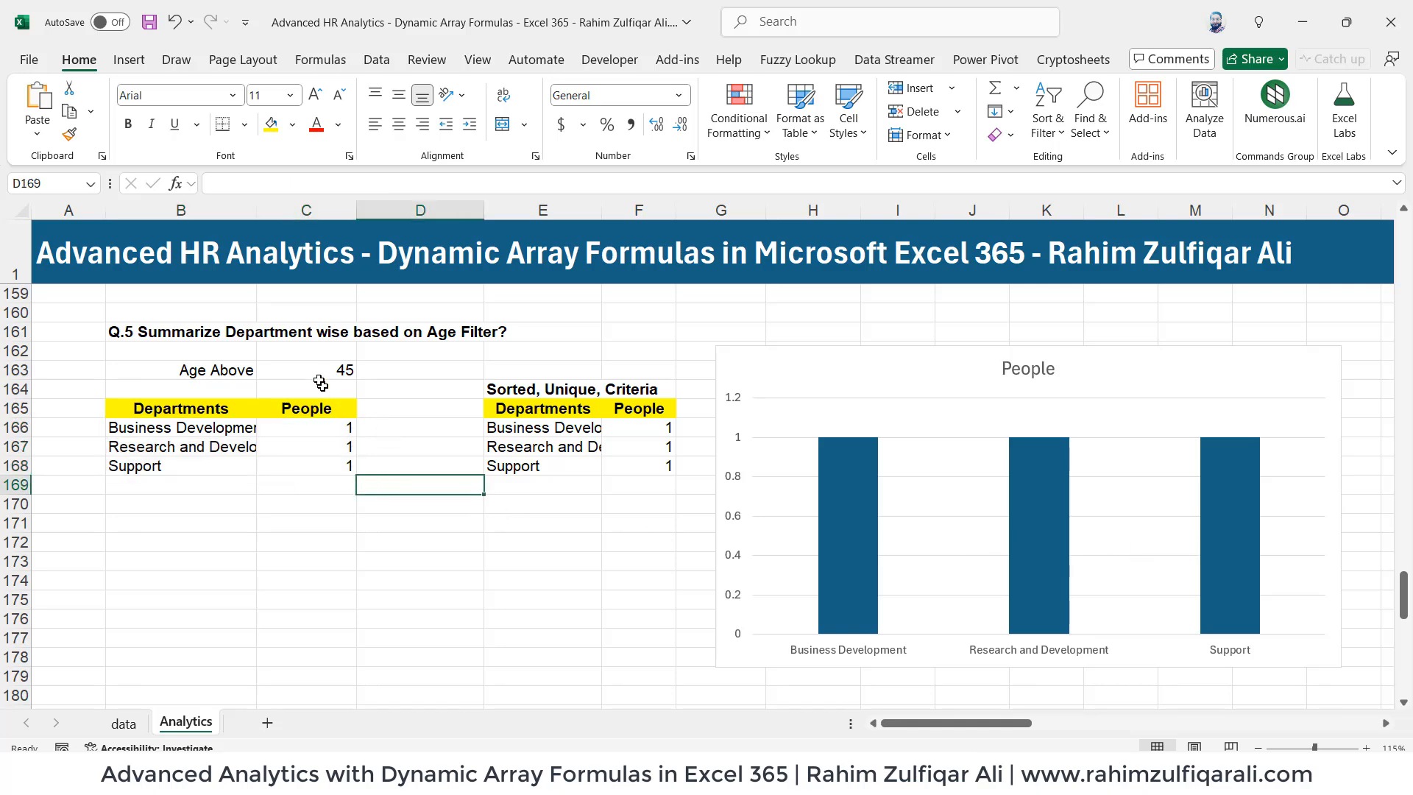
pyautogui.click(322, 377)
pyautogui.write('40')
pyautogui.press('Return')
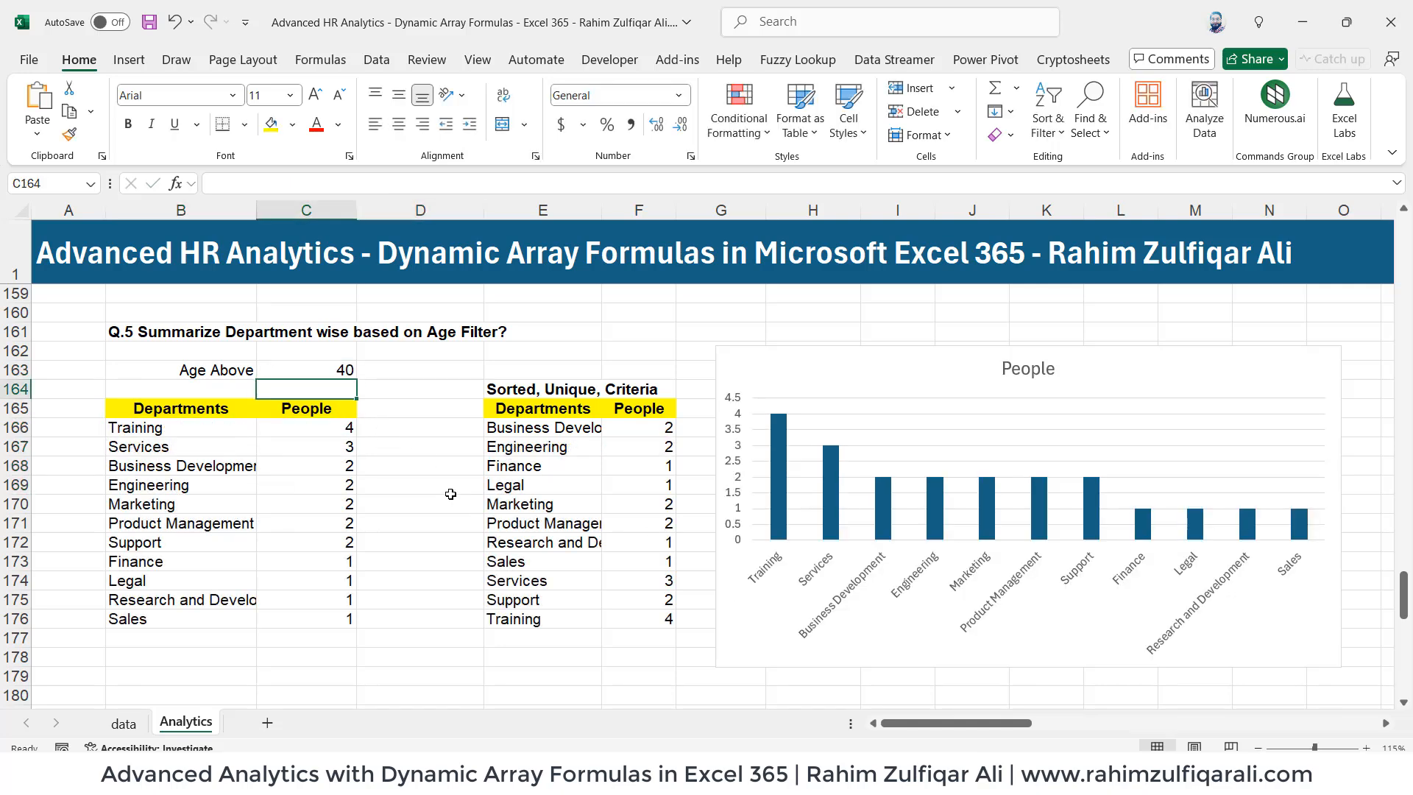
pyautogui.click(335, 371)
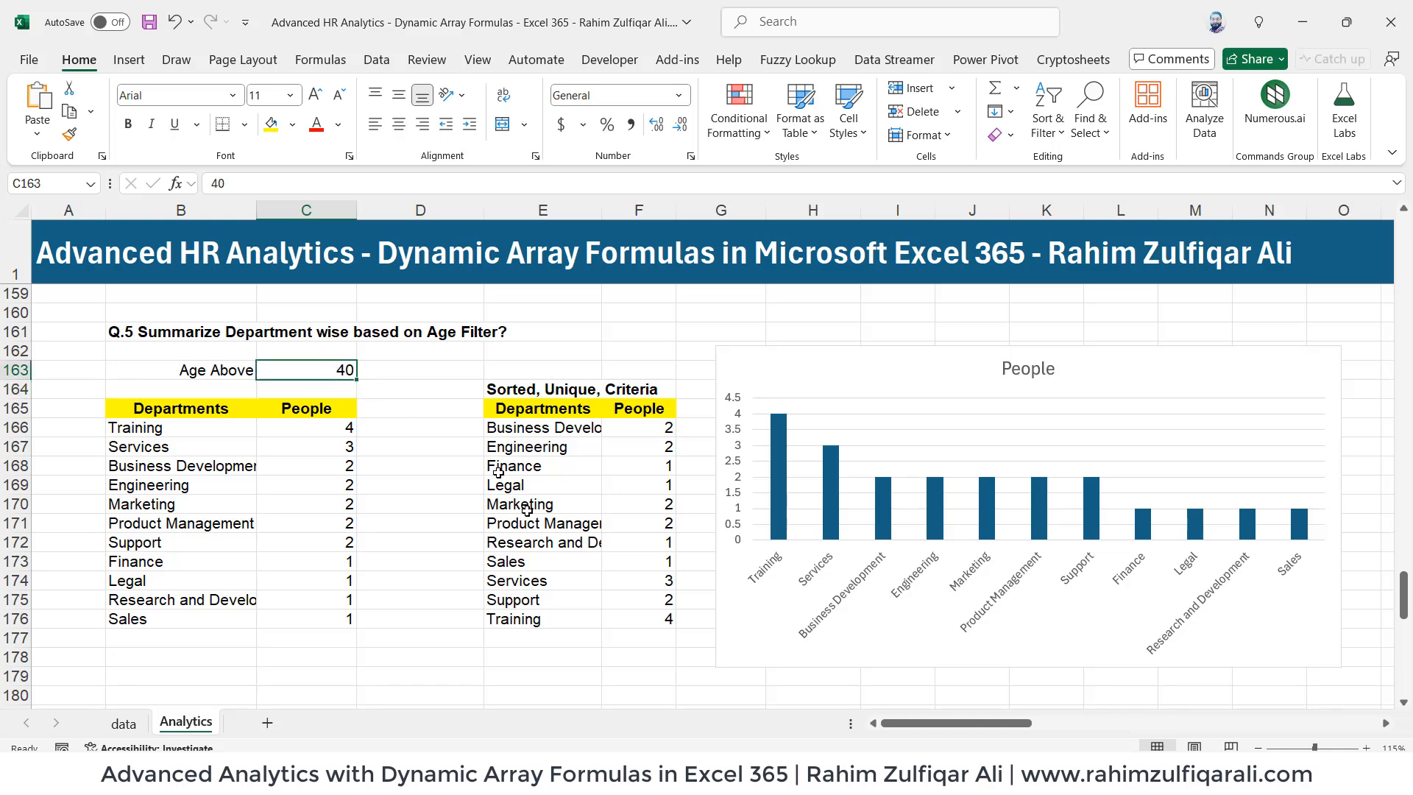
pyautogui.write('35')
pyautogui.press('Return')
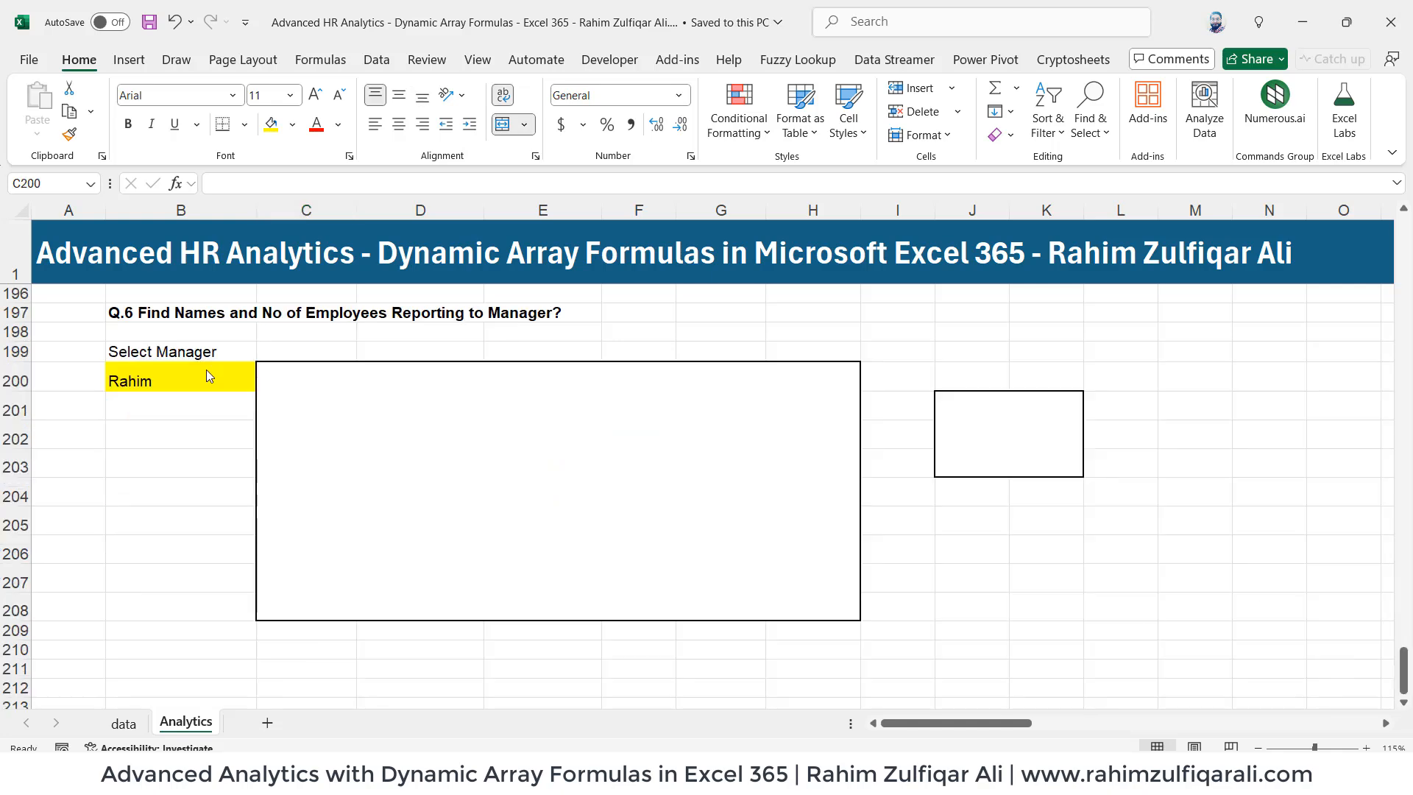
# - Look through the Select Manager list in B200 of the Q.6 section and choose the current manager again
pyautogui.press('Right')
pyautogui.press('Left')
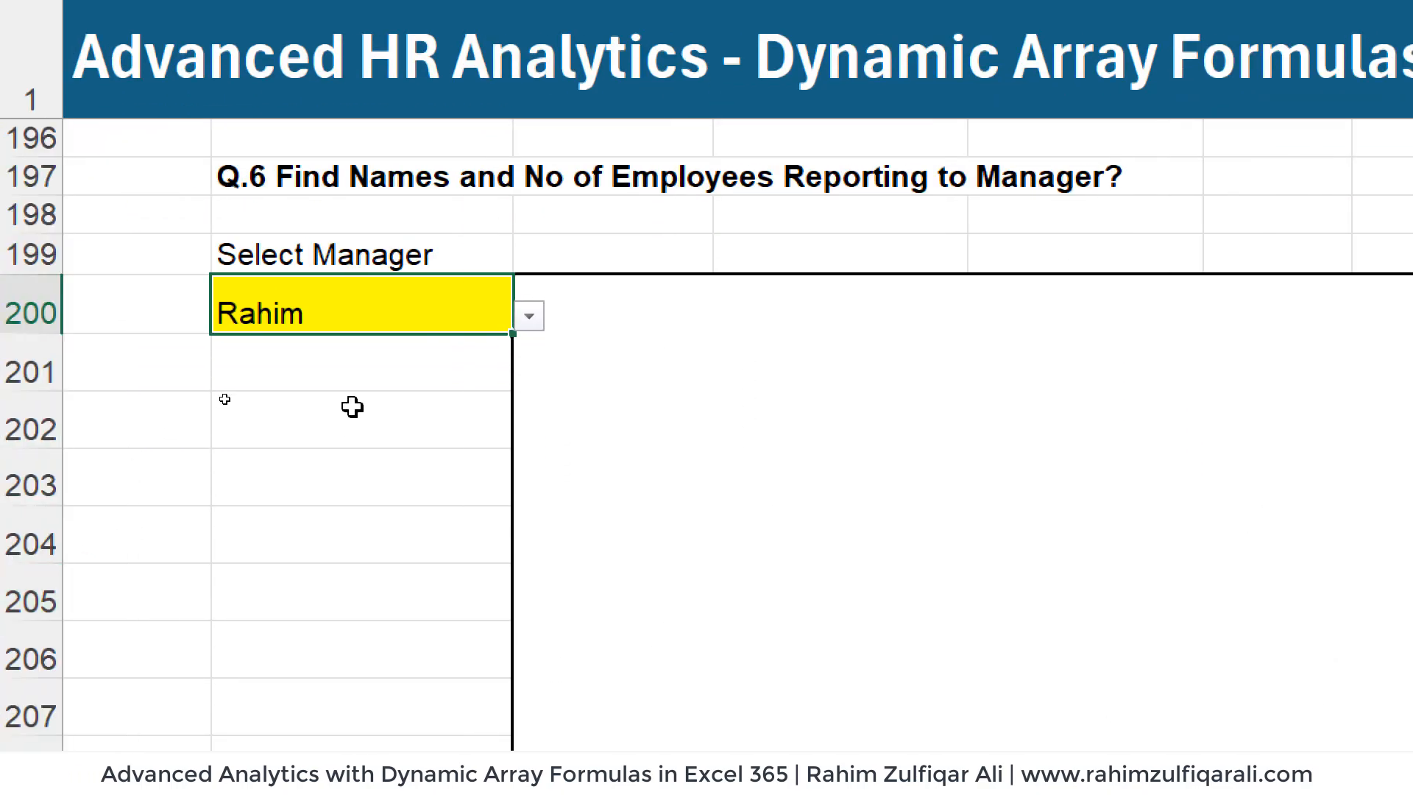
pyautogui.click(529, 316)
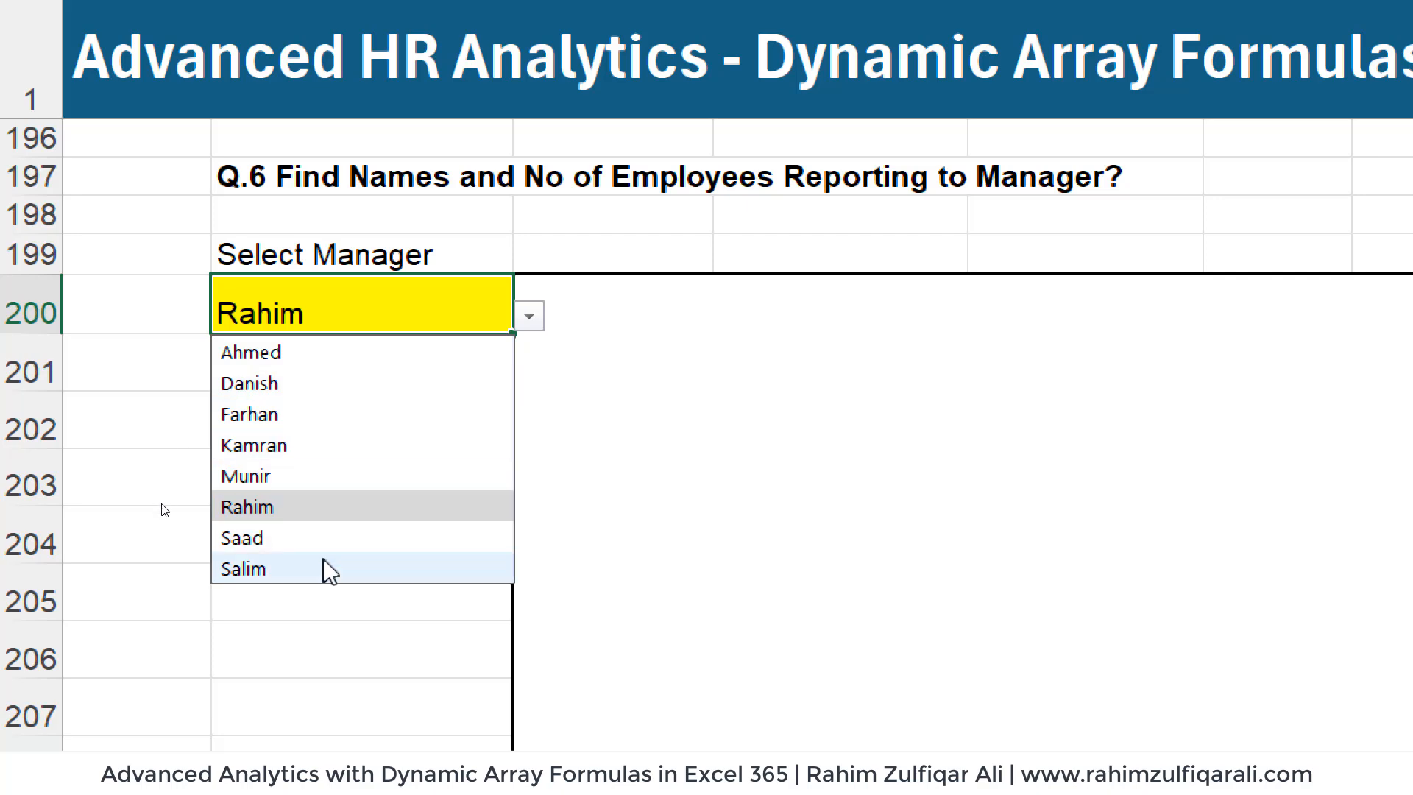
pyautogui.click(312, 513)
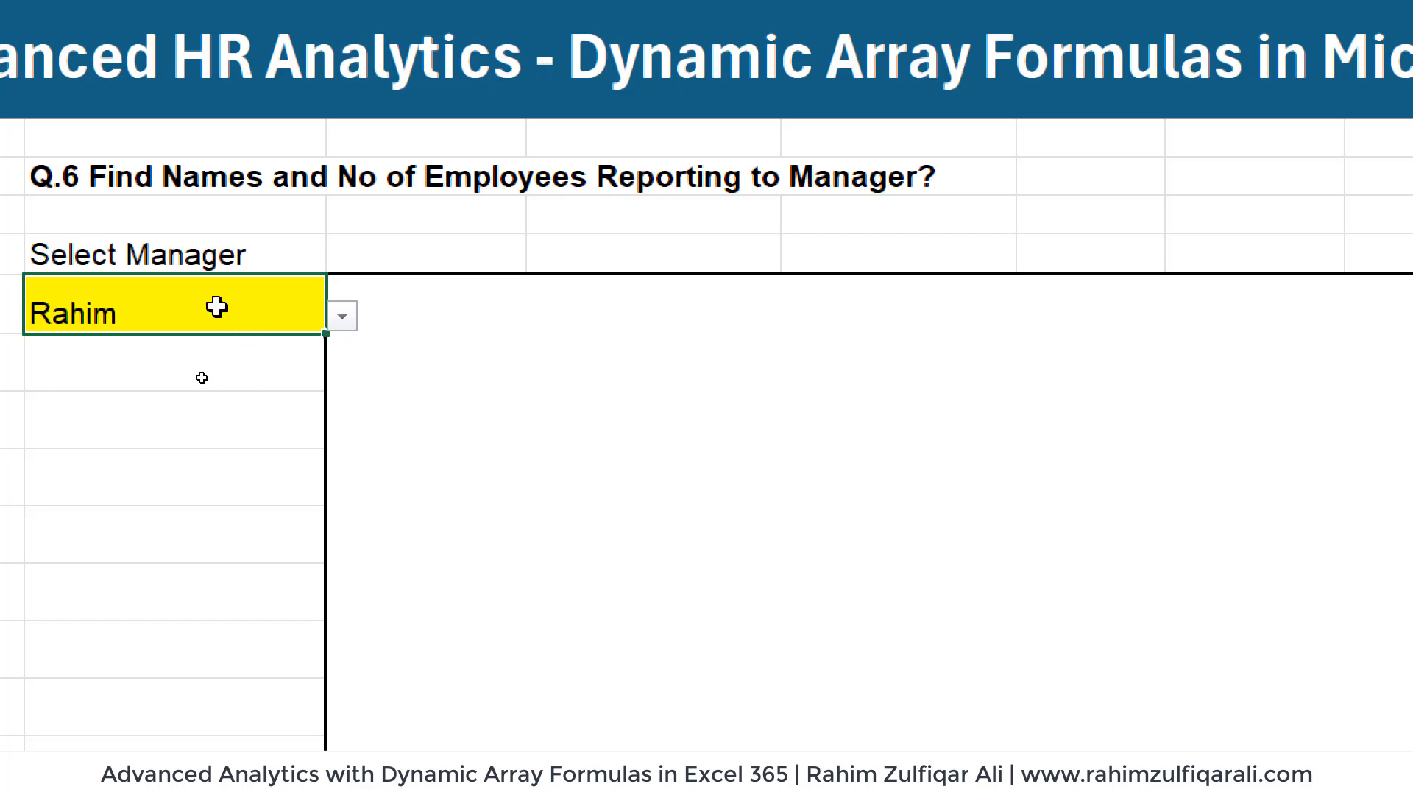
# - Start a TEXTJOIN formula in the merged cell C200 with ", " as delimiter and TRUE to ignore empty cells
pyautogui.press('Right')
pyautogui.write('=')
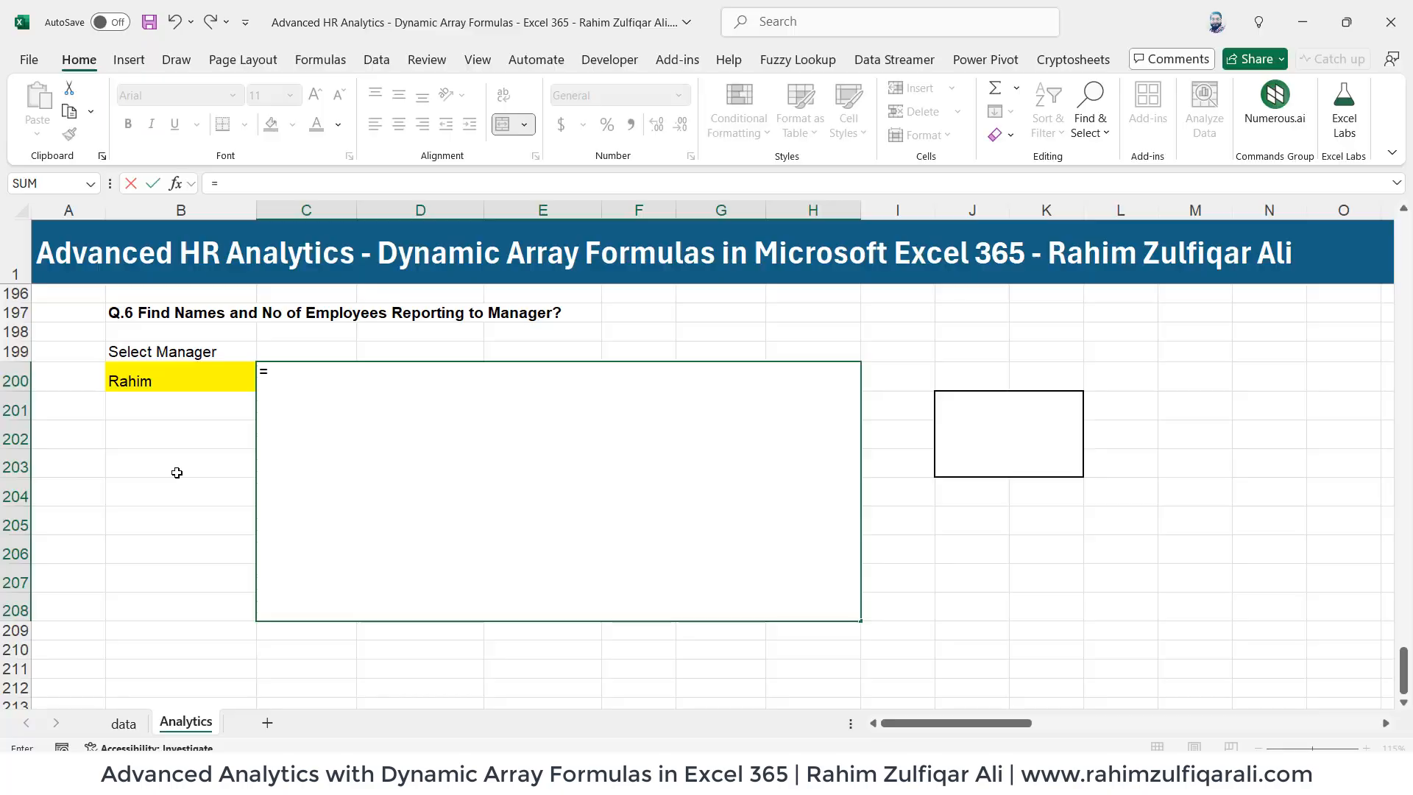
pyautogui.write('text')
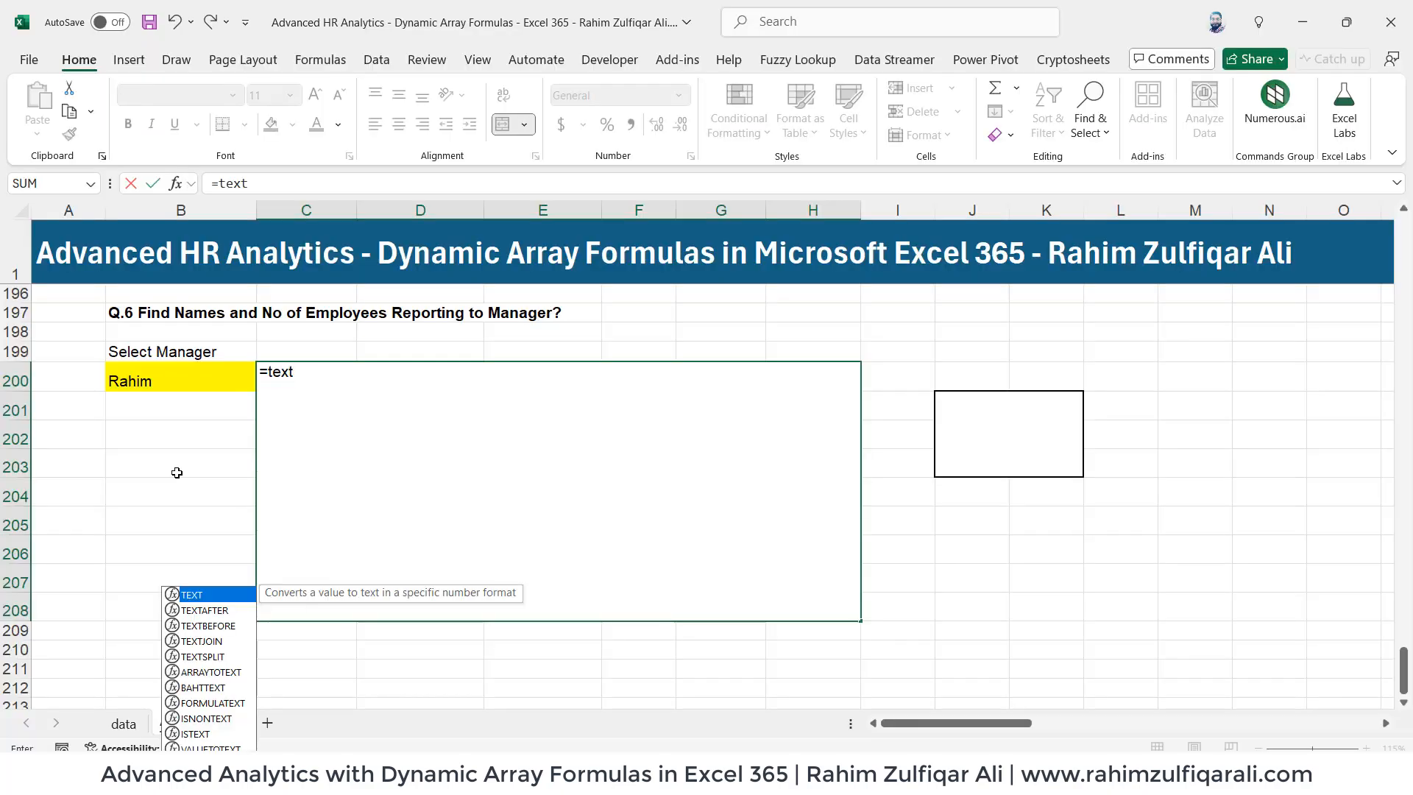
pyautogui.press('Down')
pyautogui.press('Down')
pyautogui.press('Down')
pyautogui.press('Tab')
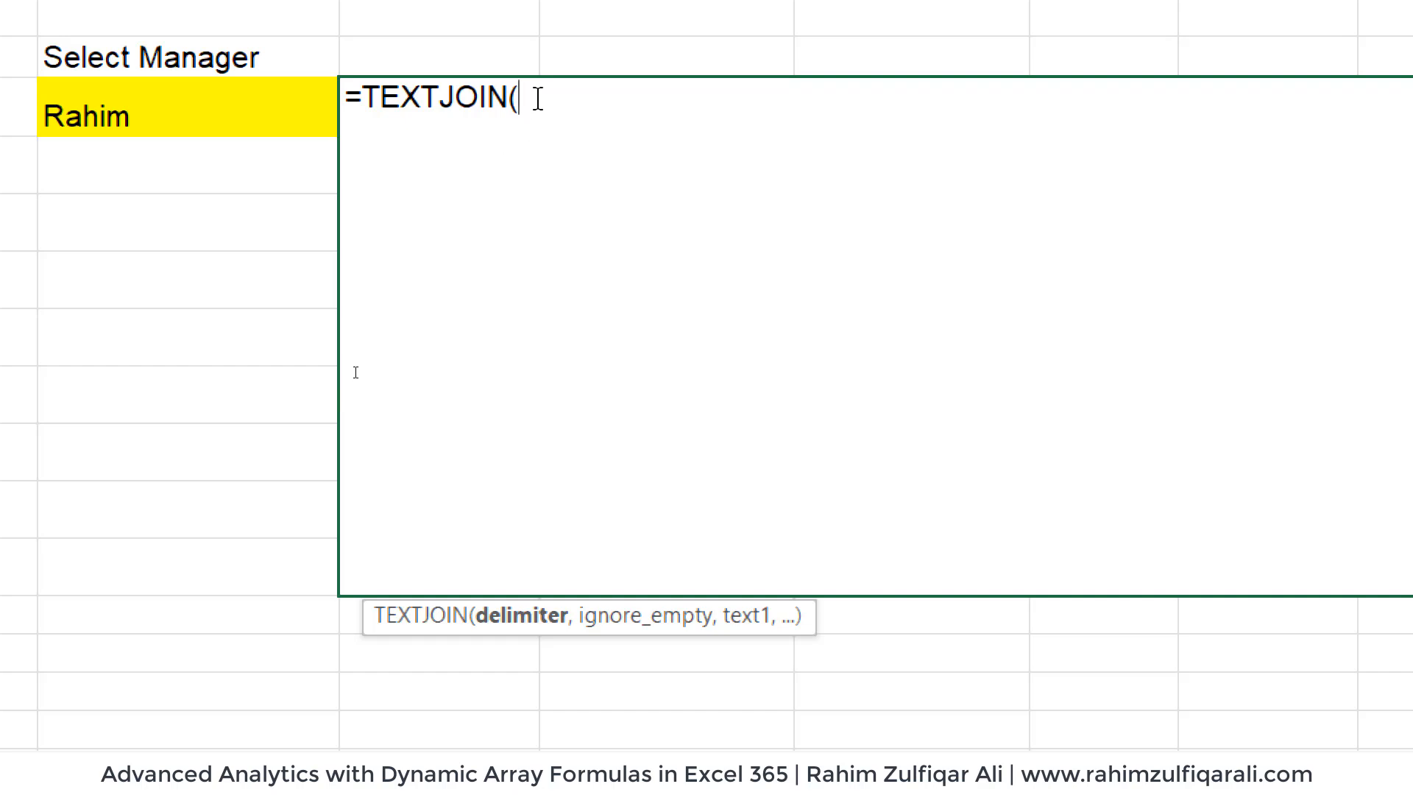
pyautogui.write(',')
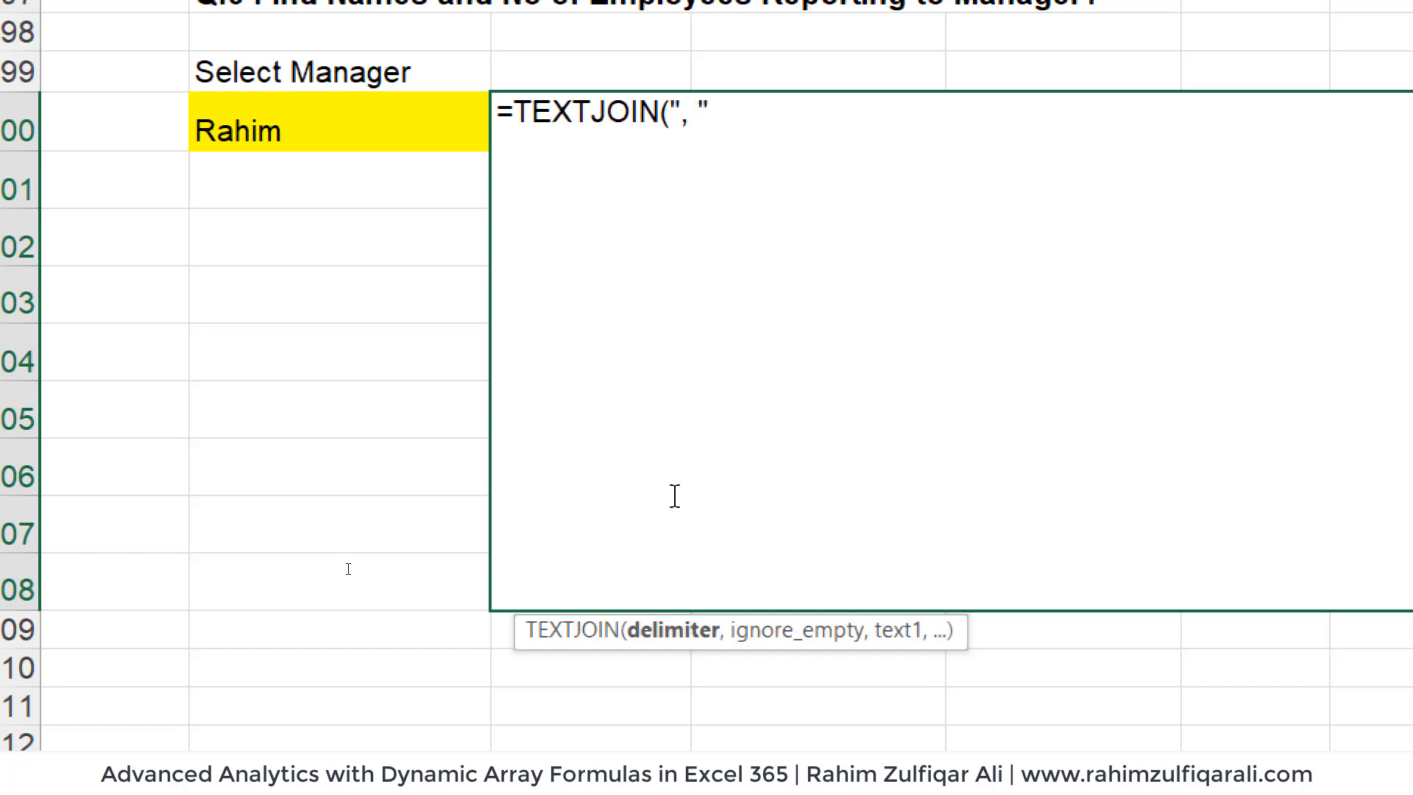
pyautogui.write(',')
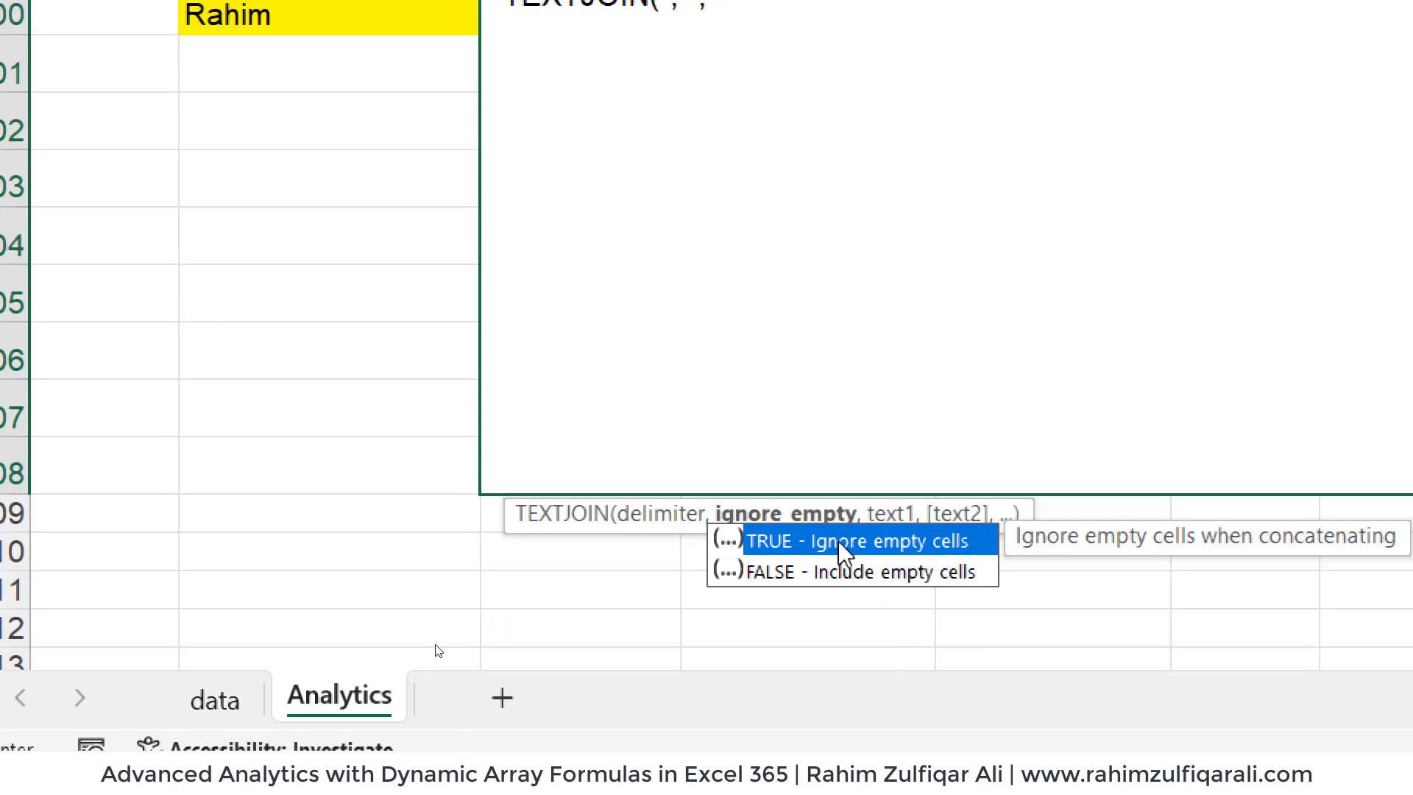
pyautogui.doubleClick(844, 544)
pyautogui.write(',')
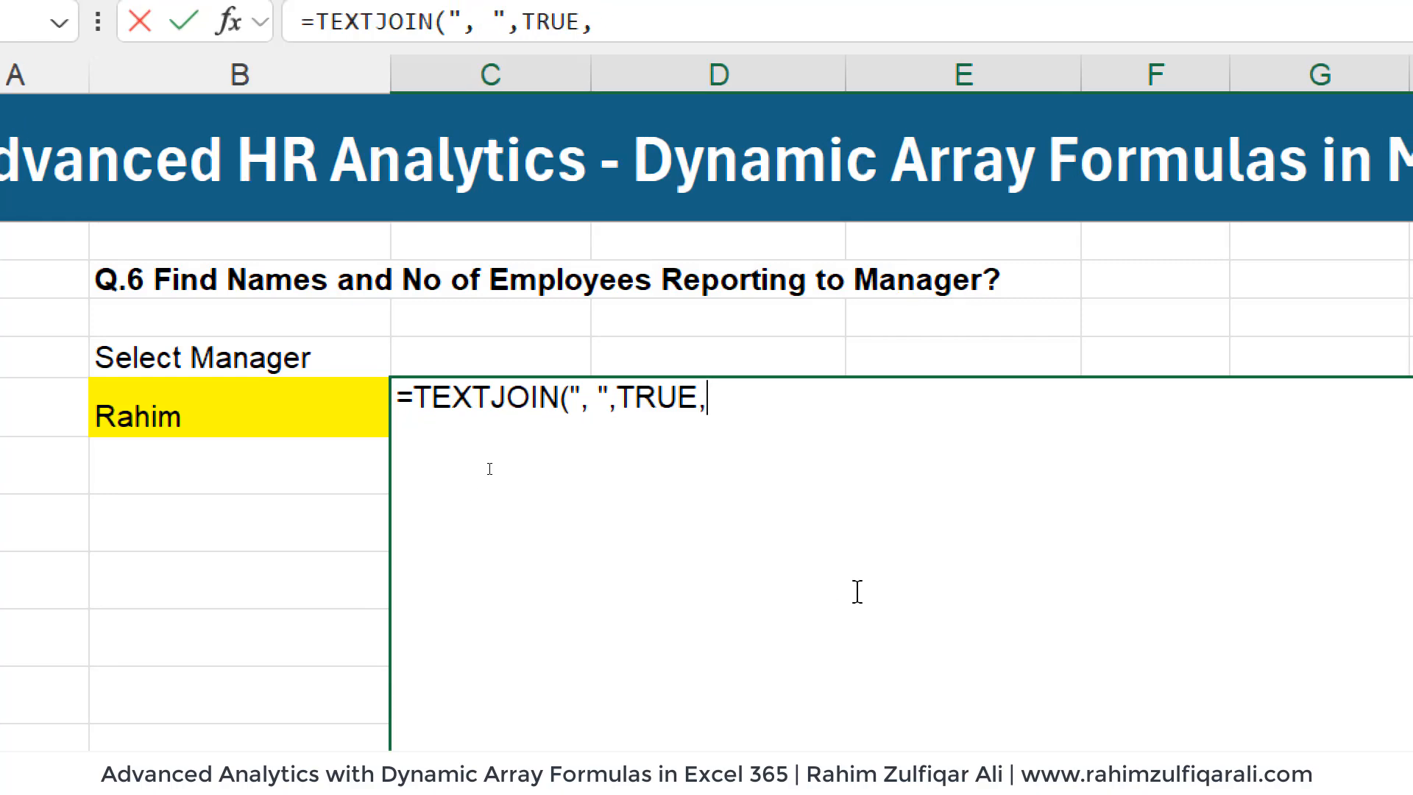
# - Nest a FILTER function in the C200 TEXTJOIN formula with HR_Data[Full Name] as its array
pyautogui.write('fil')
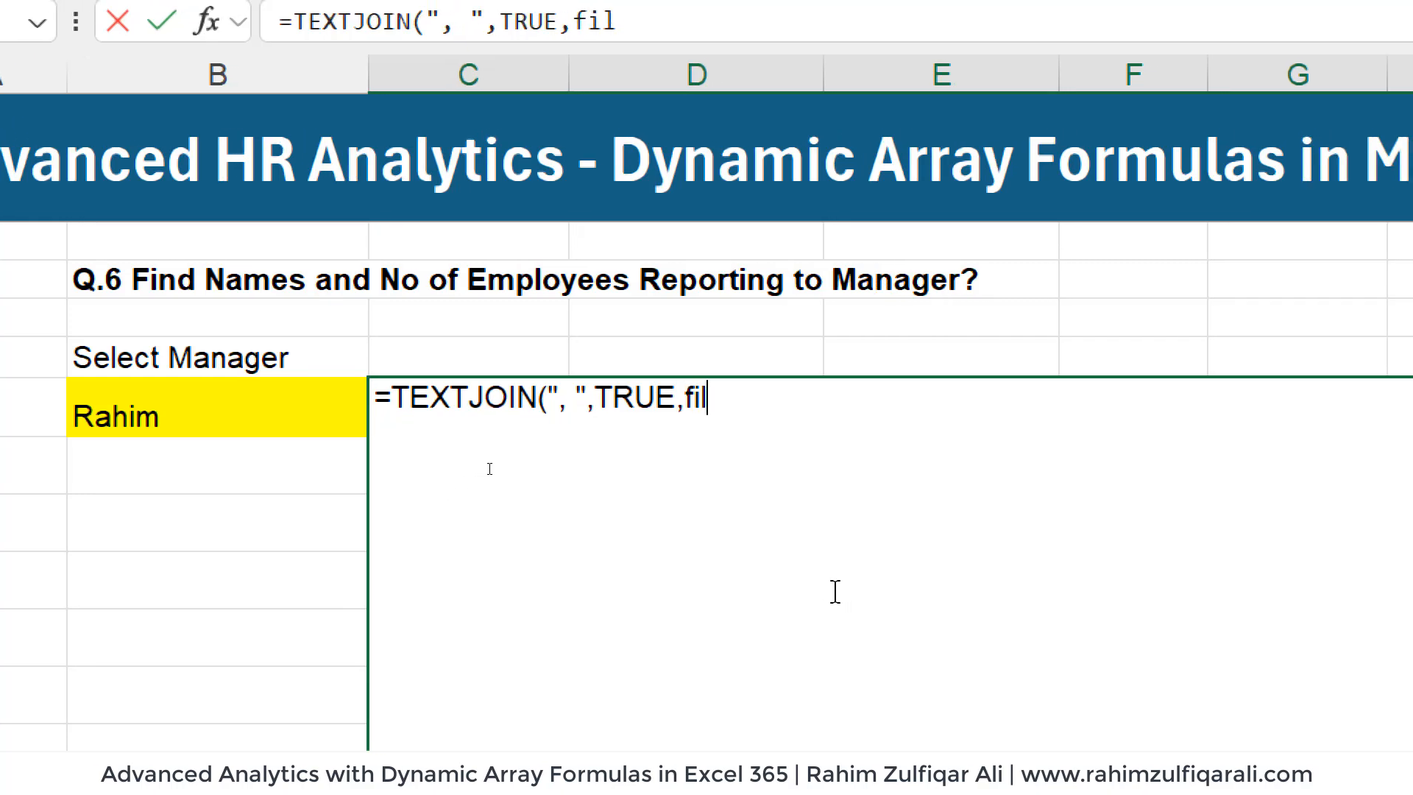
pyautogui.write('ter')
pyautogui.press('Tab')
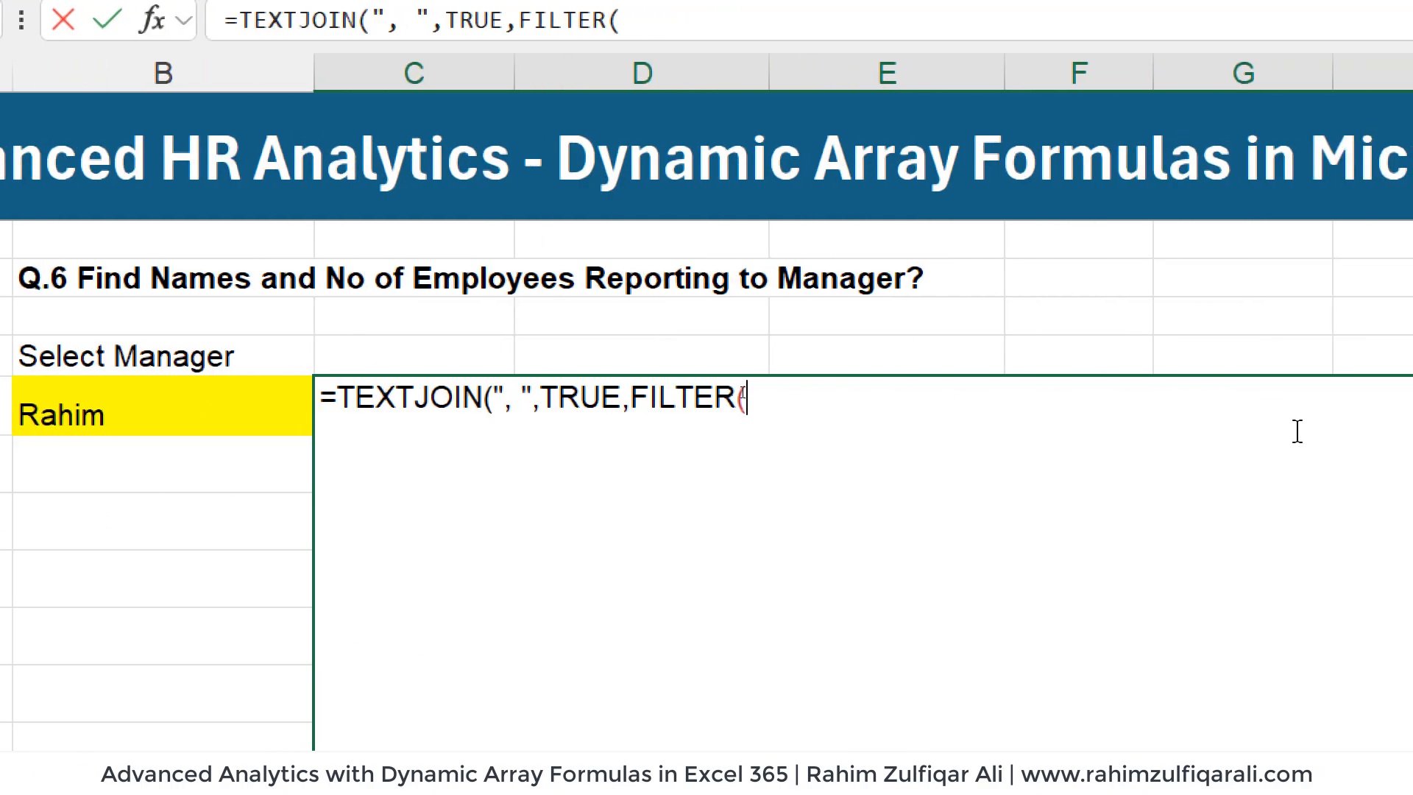
pyautogui.write('hr')
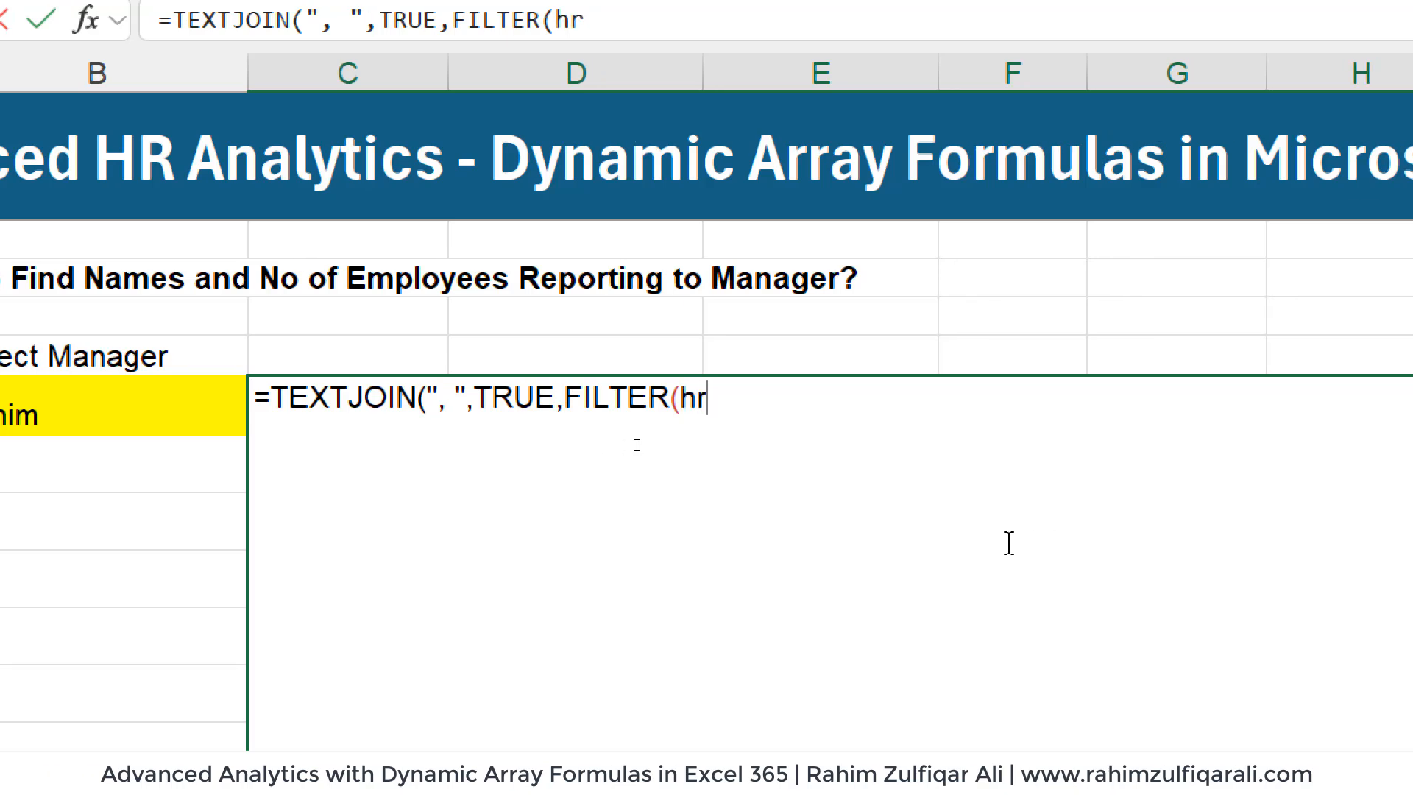
pyautogui.press('Tab')
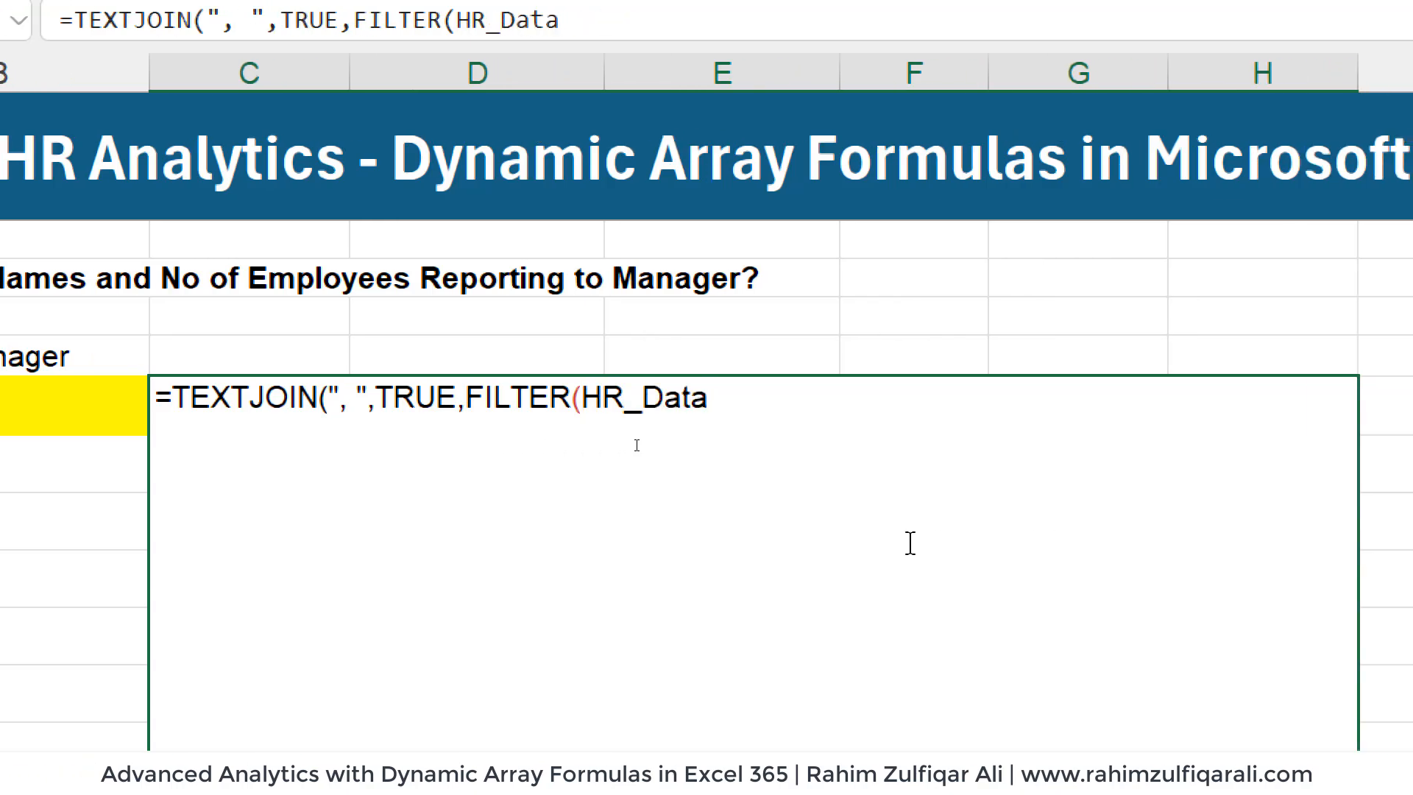
pyautogui.write('[')
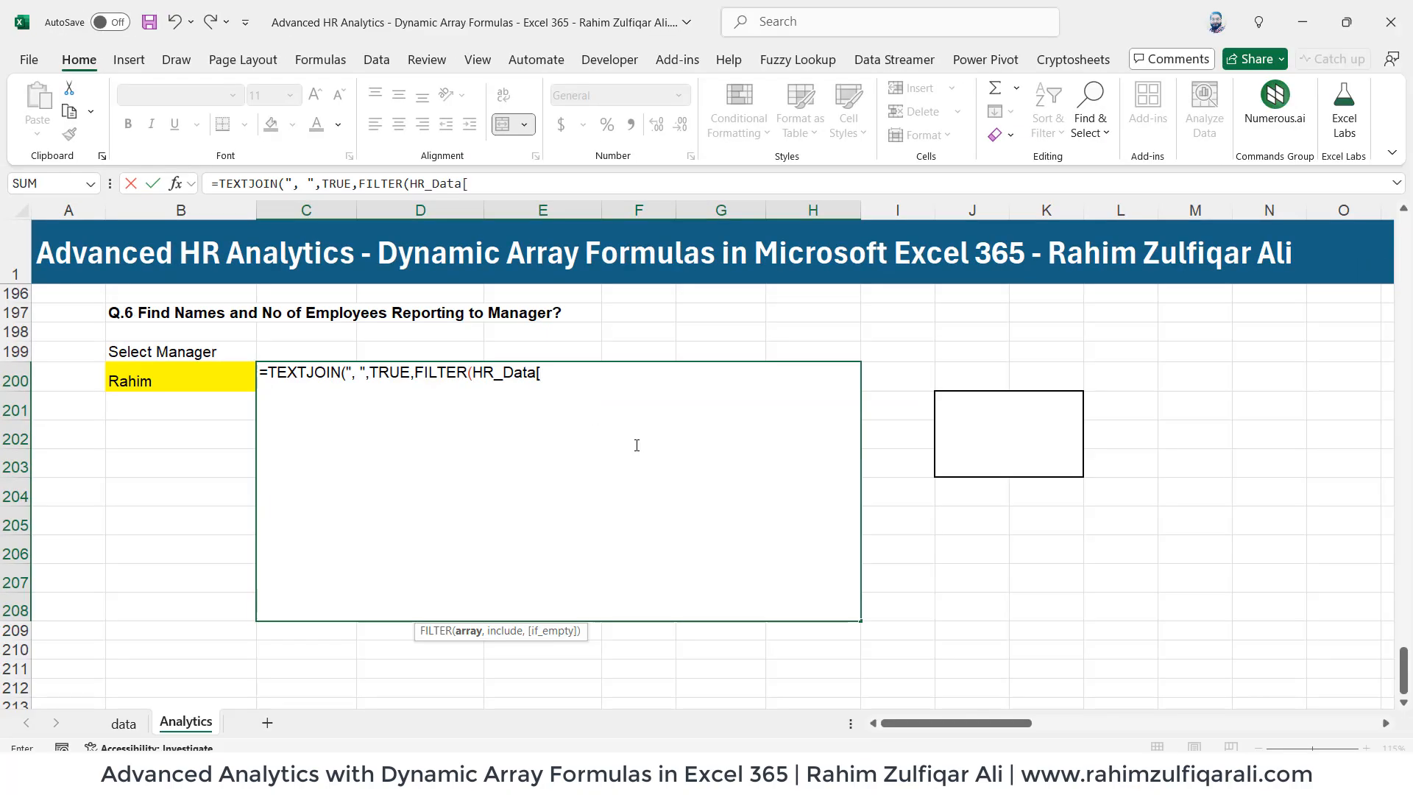
pyautogui.write('ful')
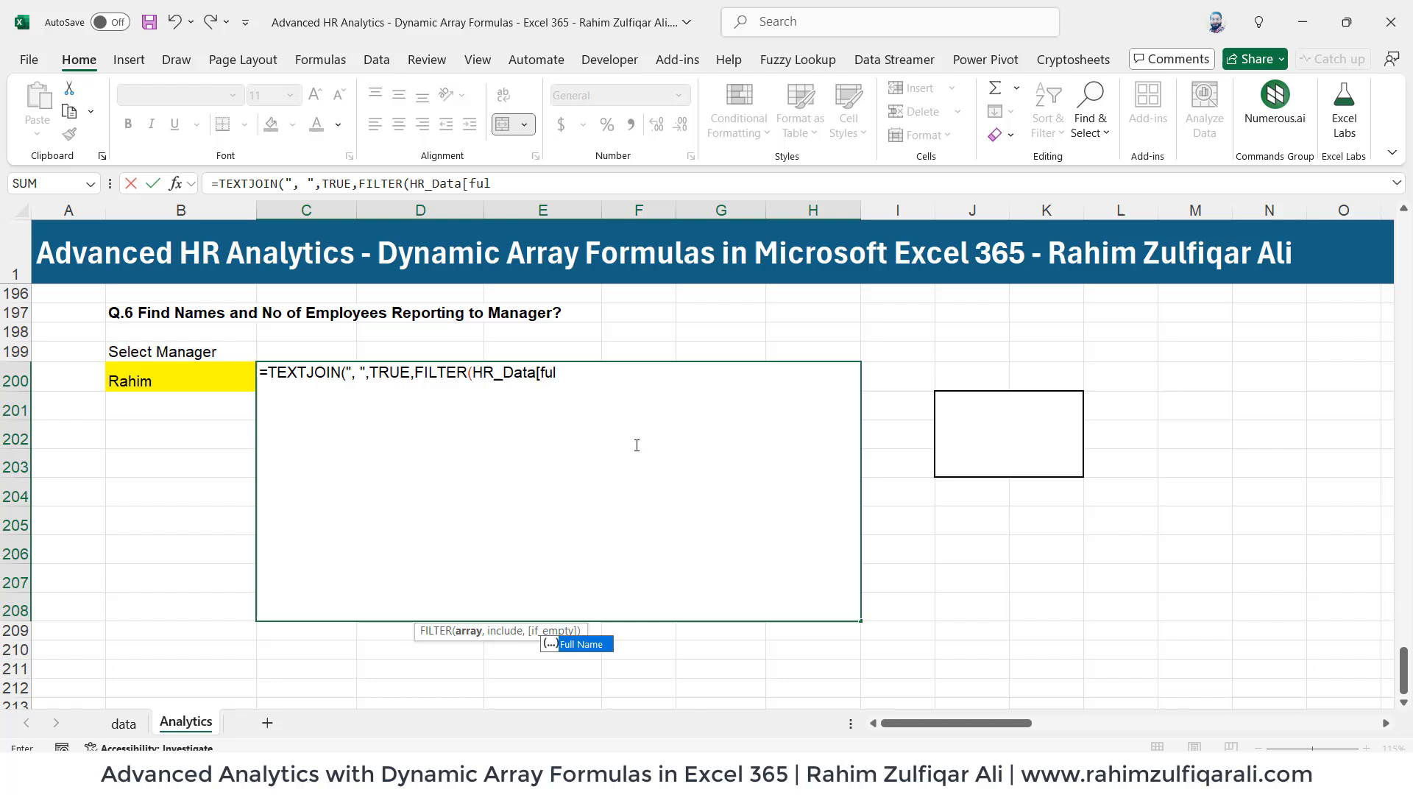
pyautogui.press('Tab')
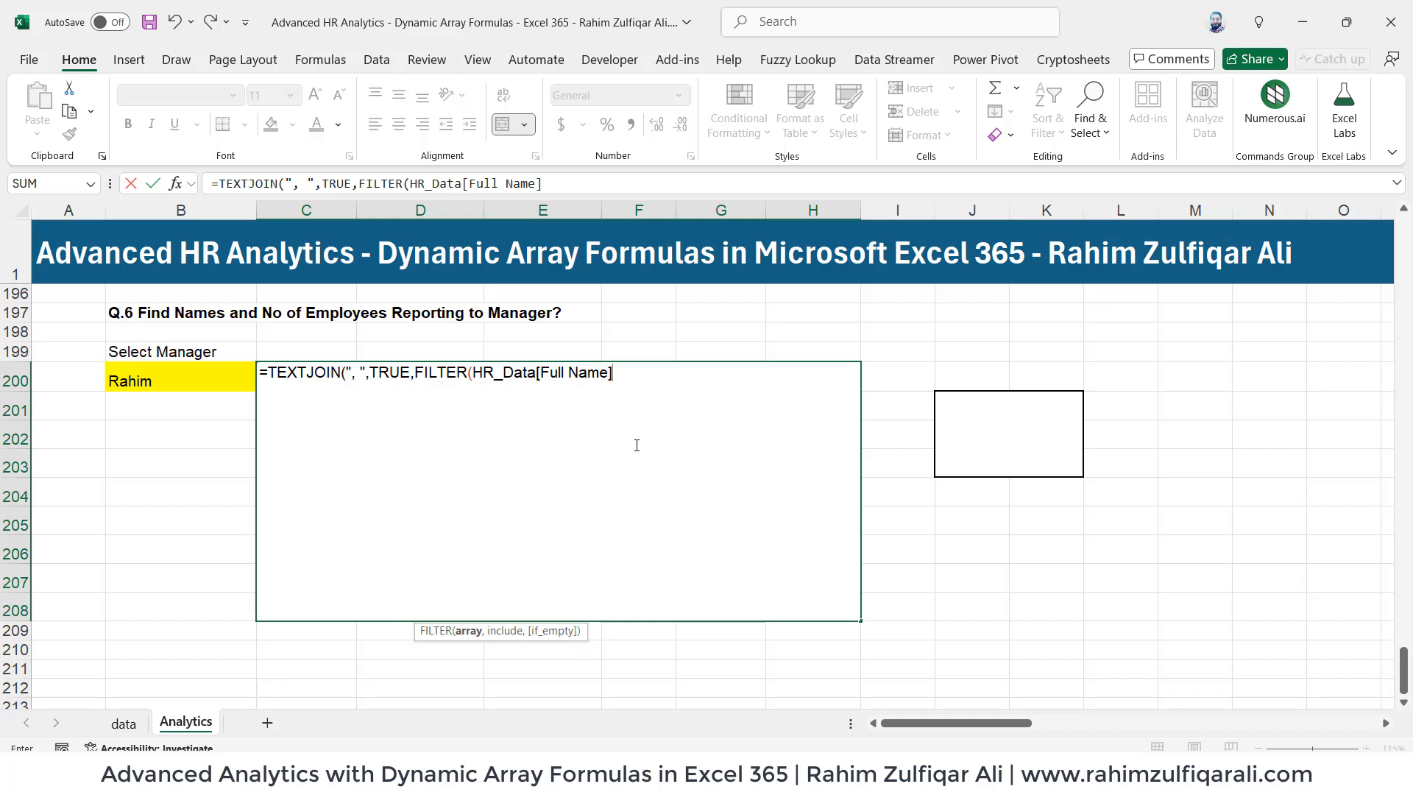
# - Complete the C200 formula with the filter condition HR_Data[Manager]=B200 and enter it
pyautogui.write(',hr')
pyautogui.press('Tab')
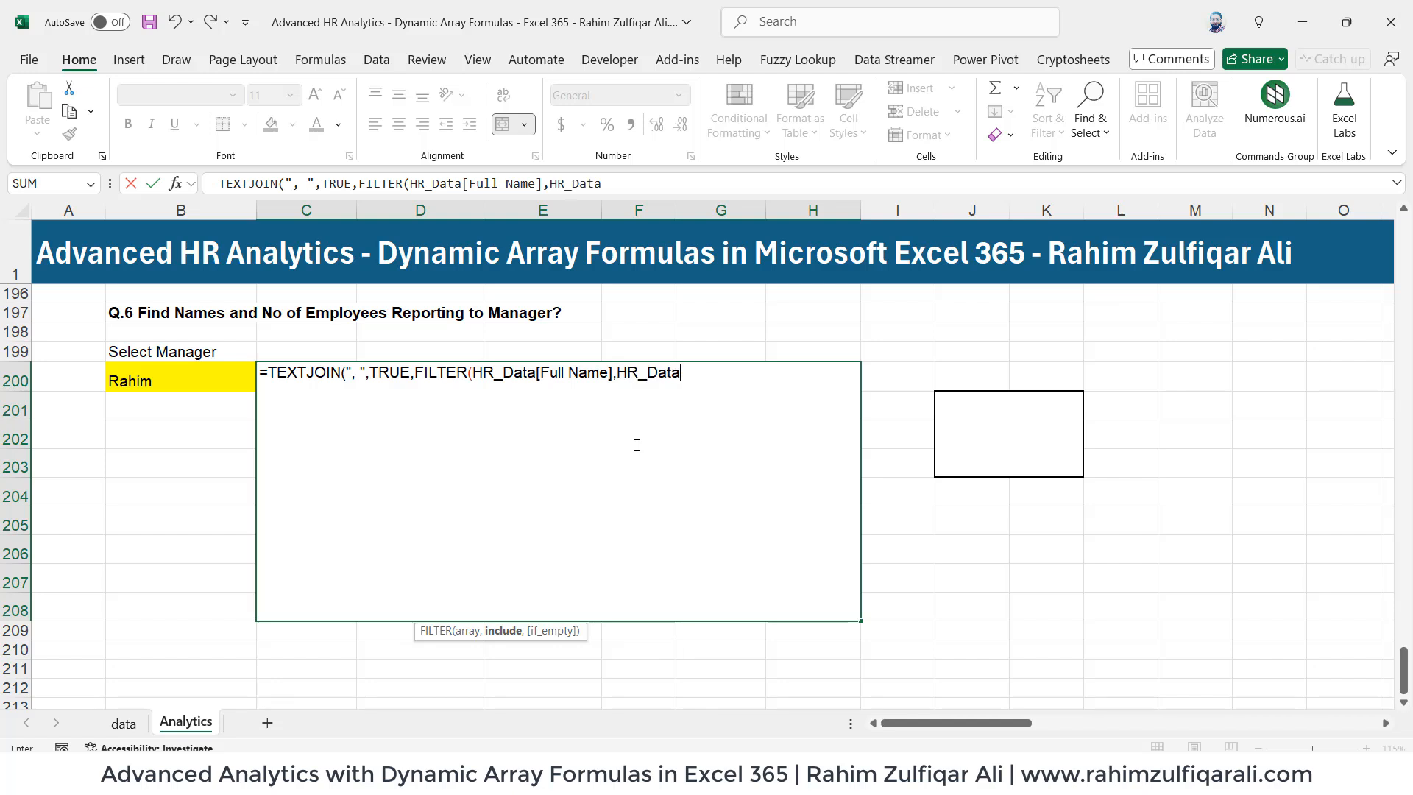
pyautogui.write('[man')
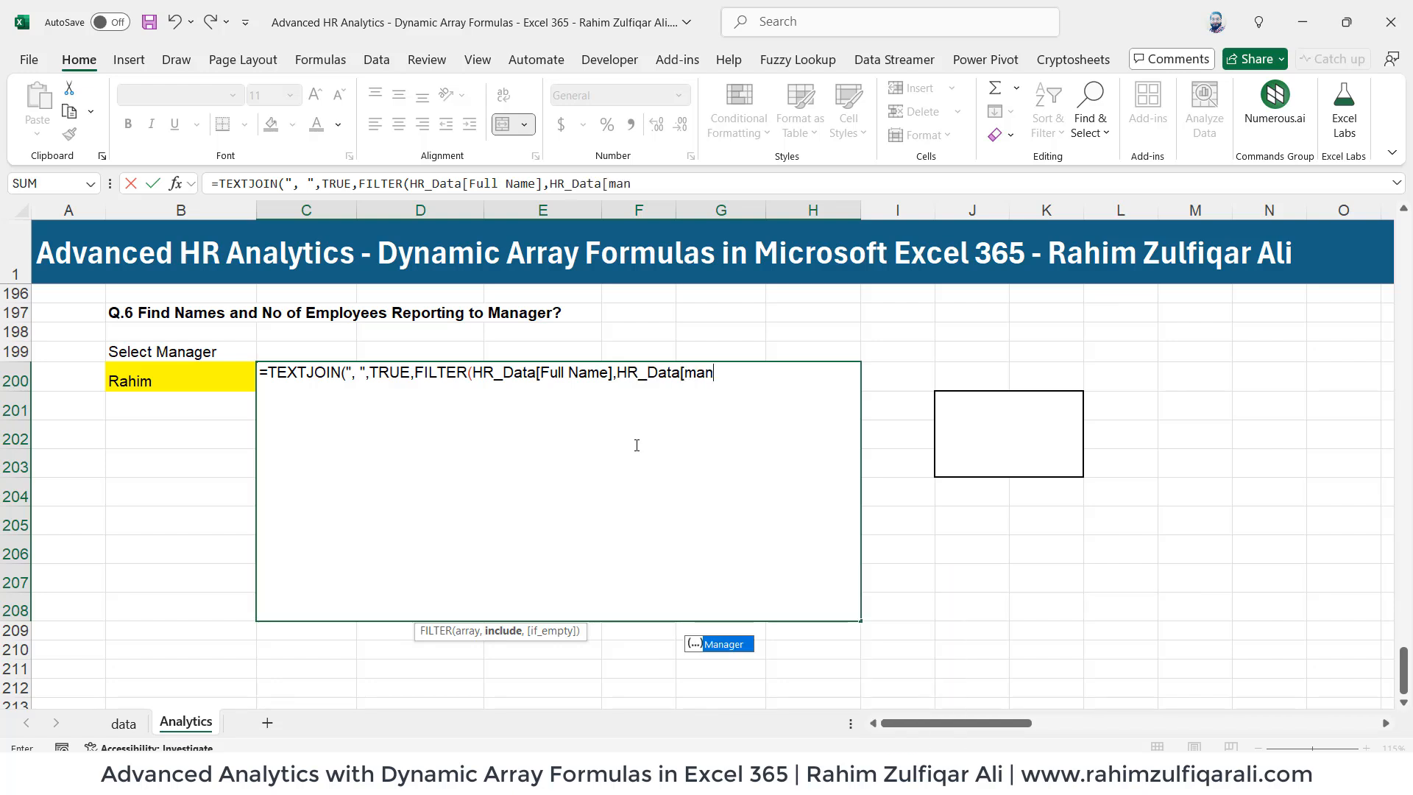
pyautogui.press('Tab')
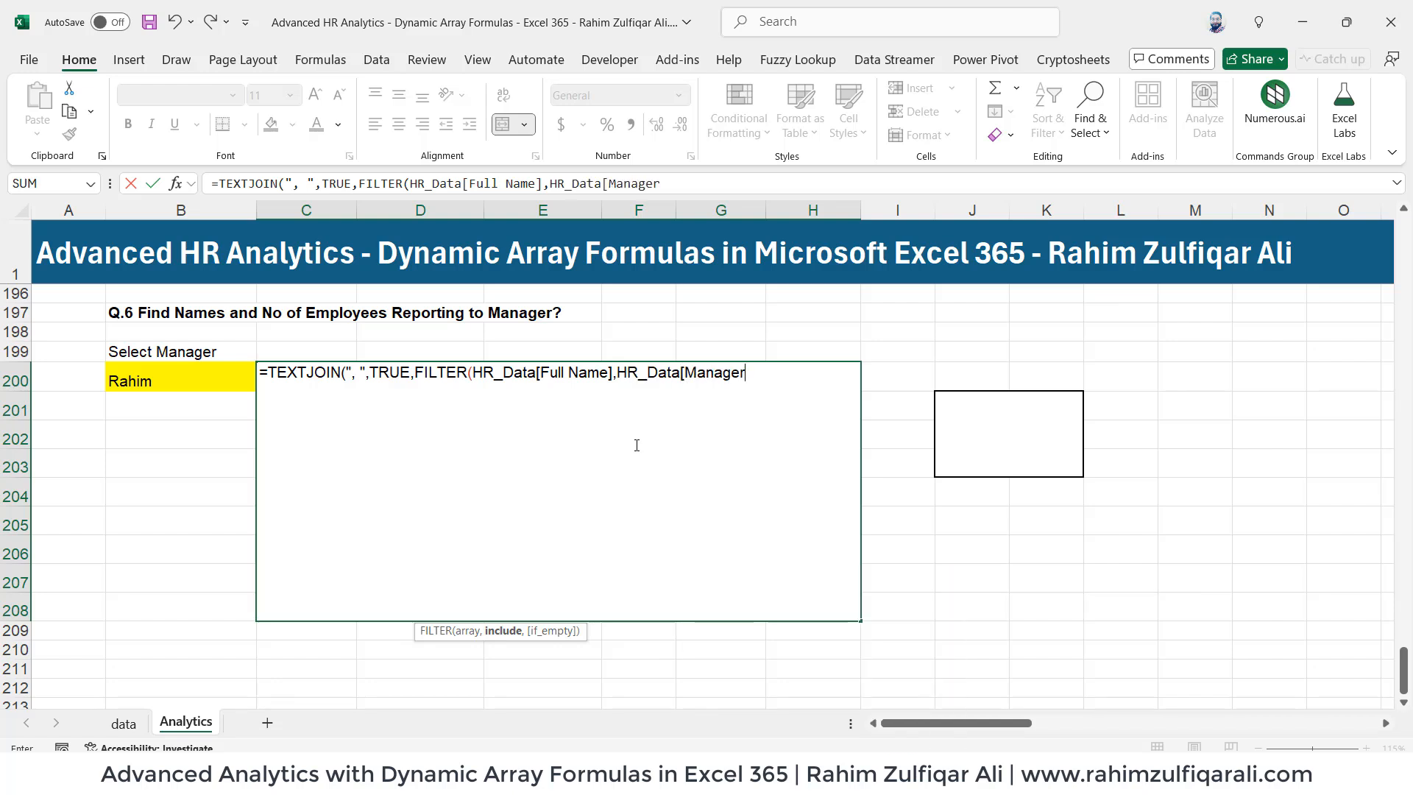
pyautogui.write(']=')
pyautogui.click(146, 370)
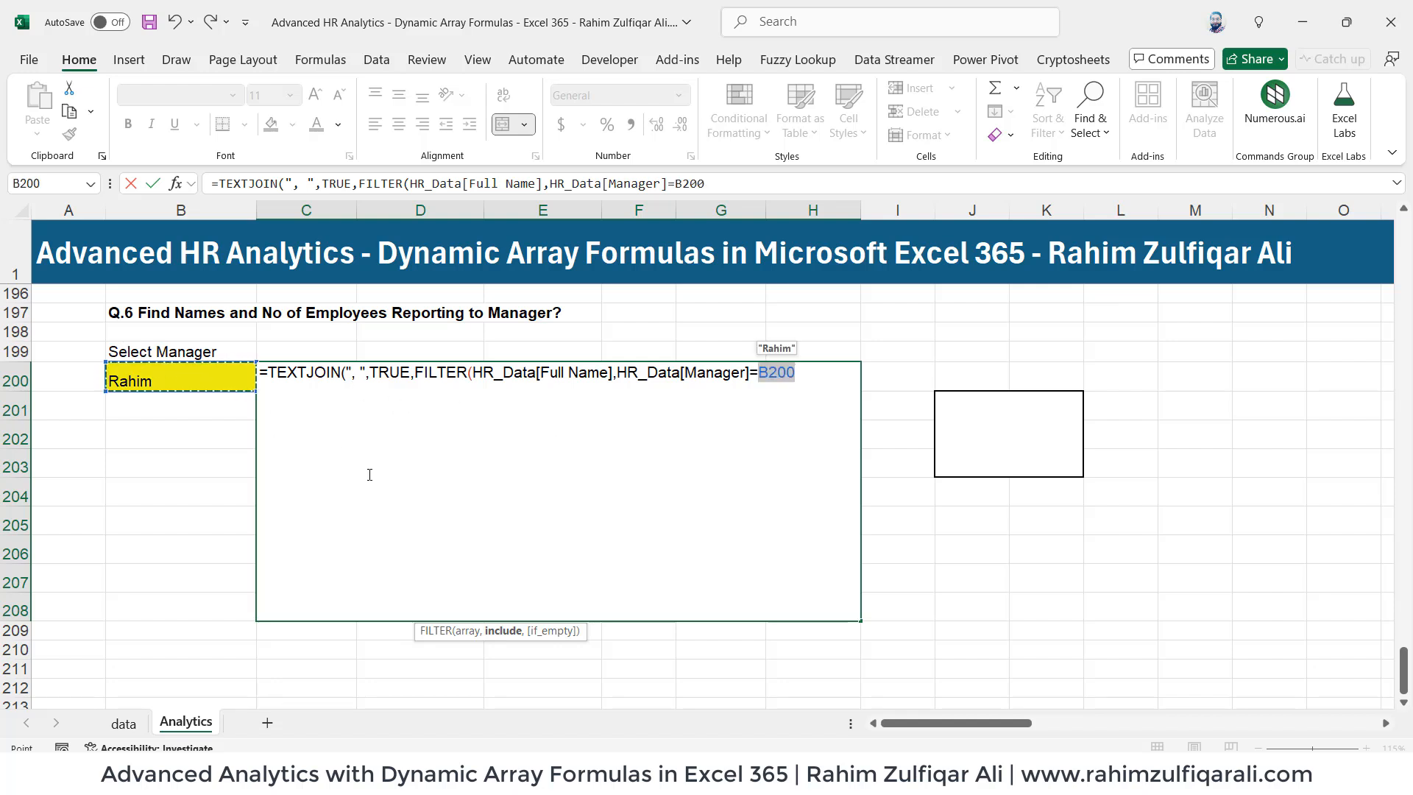
pyautogui.write(')')
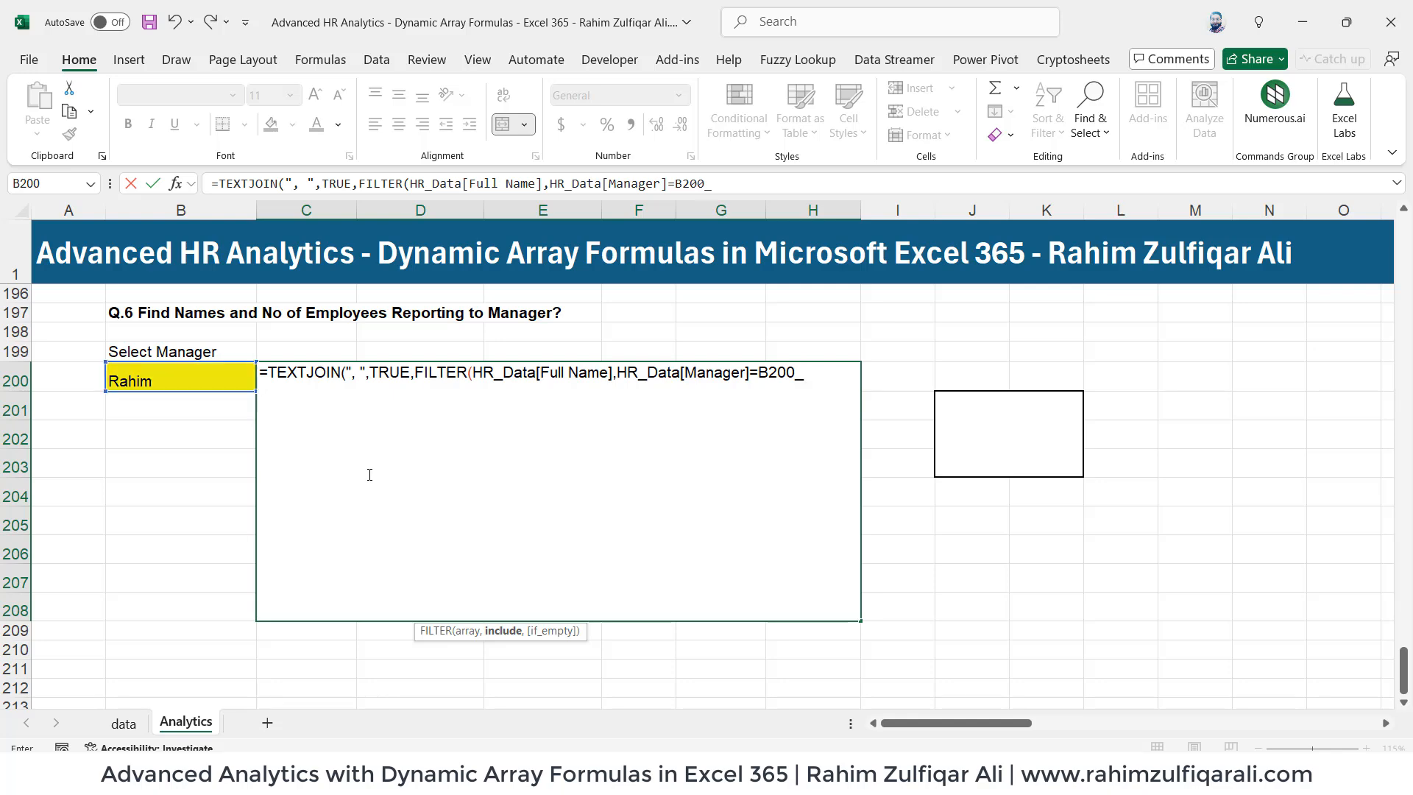
pyautogui.write(')')
pyautogui.press('Return')
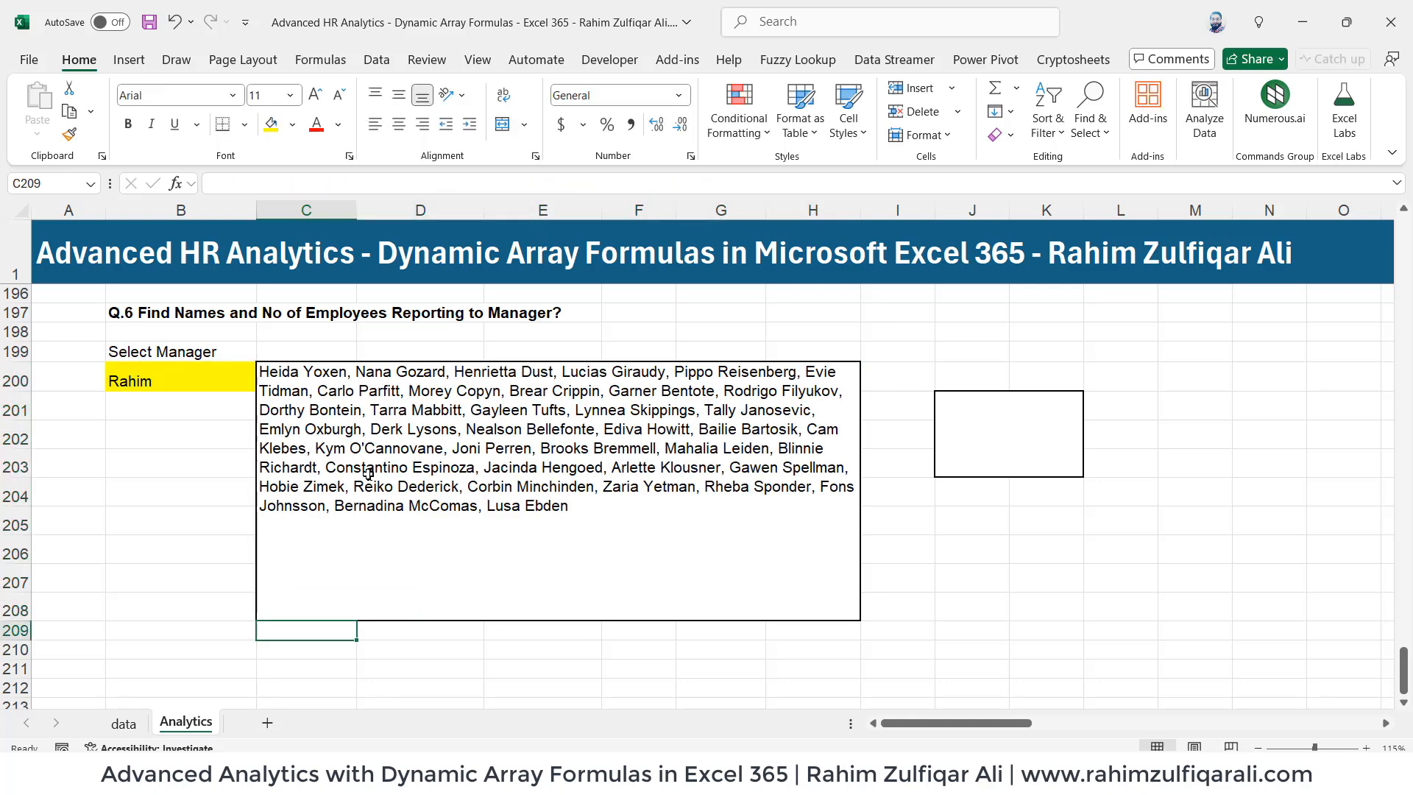
# - Test the joined employee list by choosing the second manager in B200, and restore the original manager
pyautogui.click(416, 407)
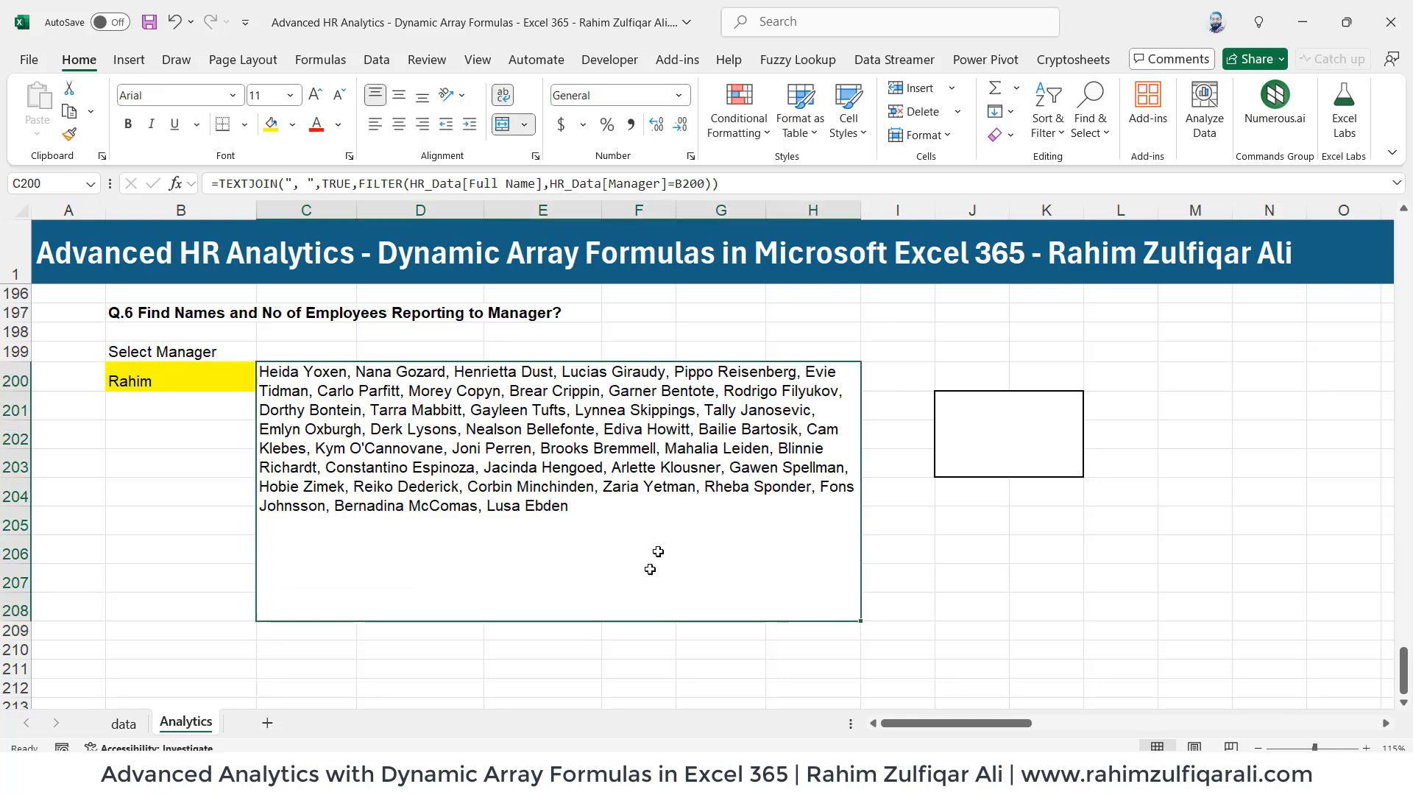
pyautogui.click(214, 382)
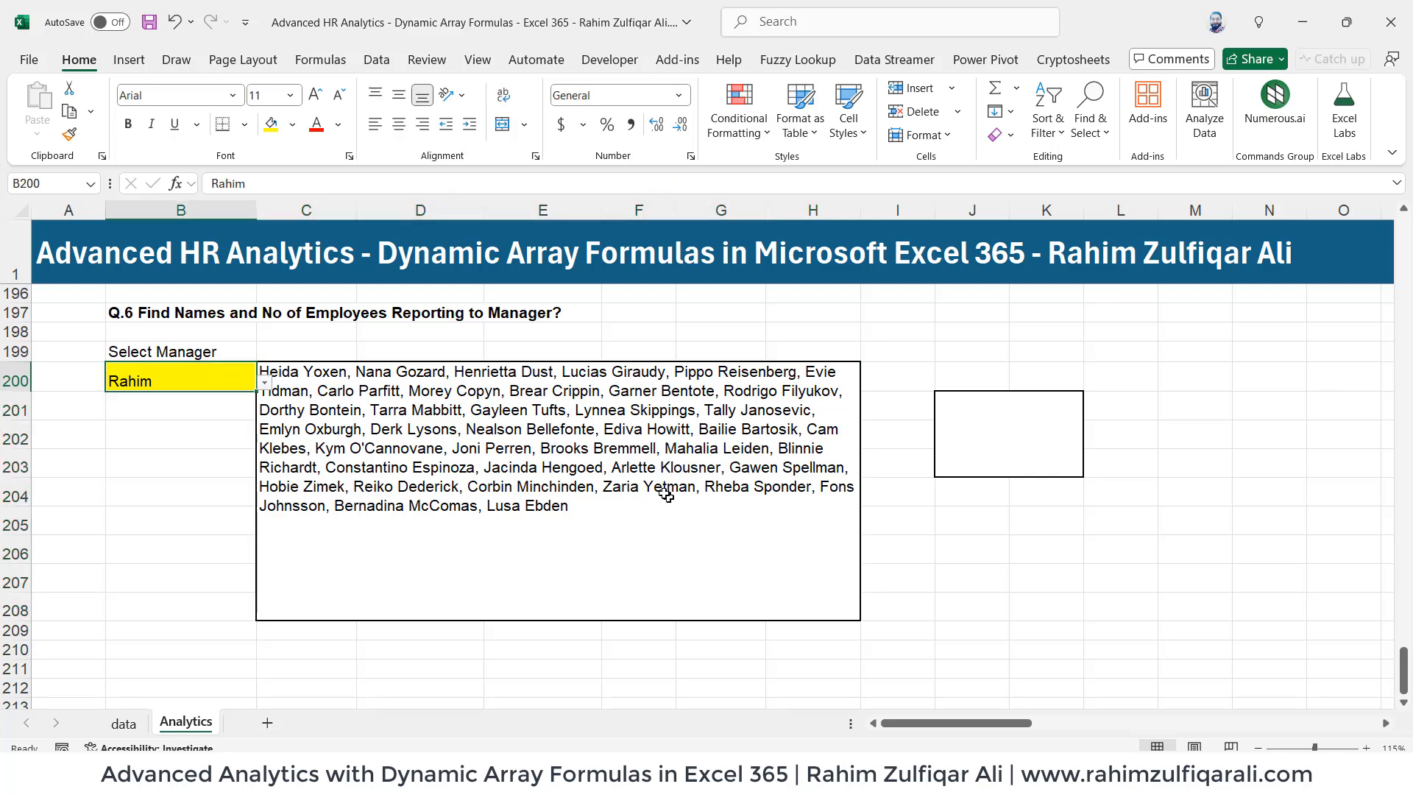
pyautogui.click(264, 383)
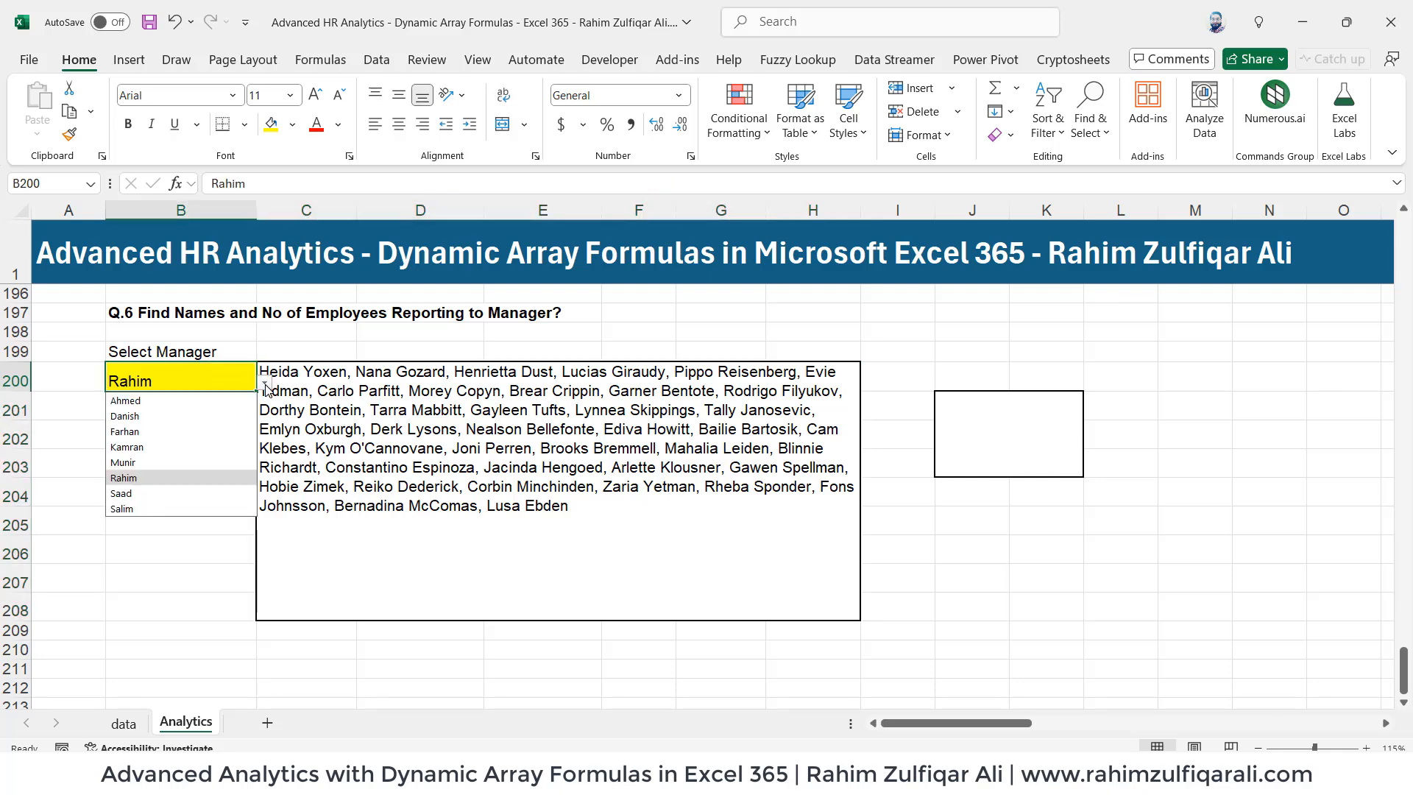
pyautogui.click(145, 413)
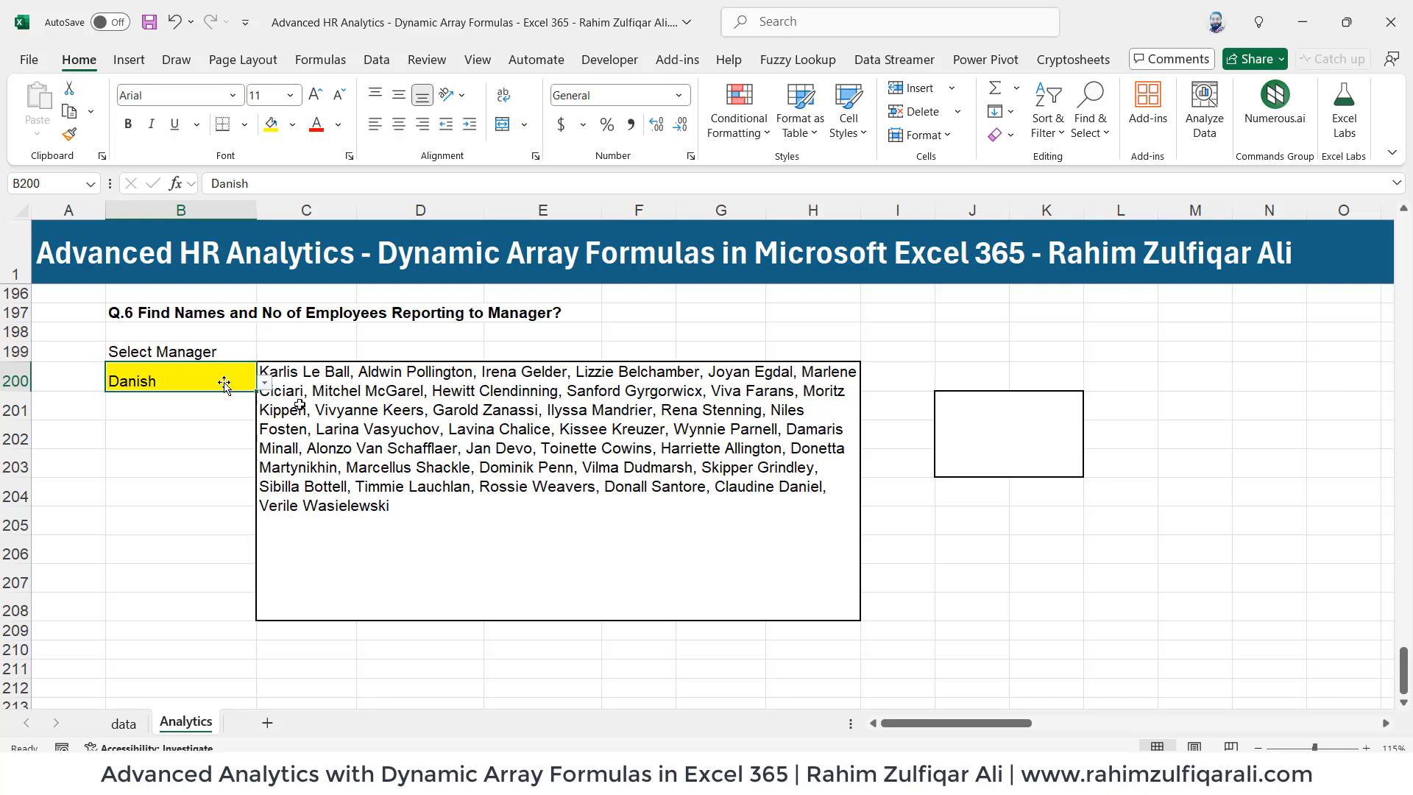
pyautogui.click(265, 385)
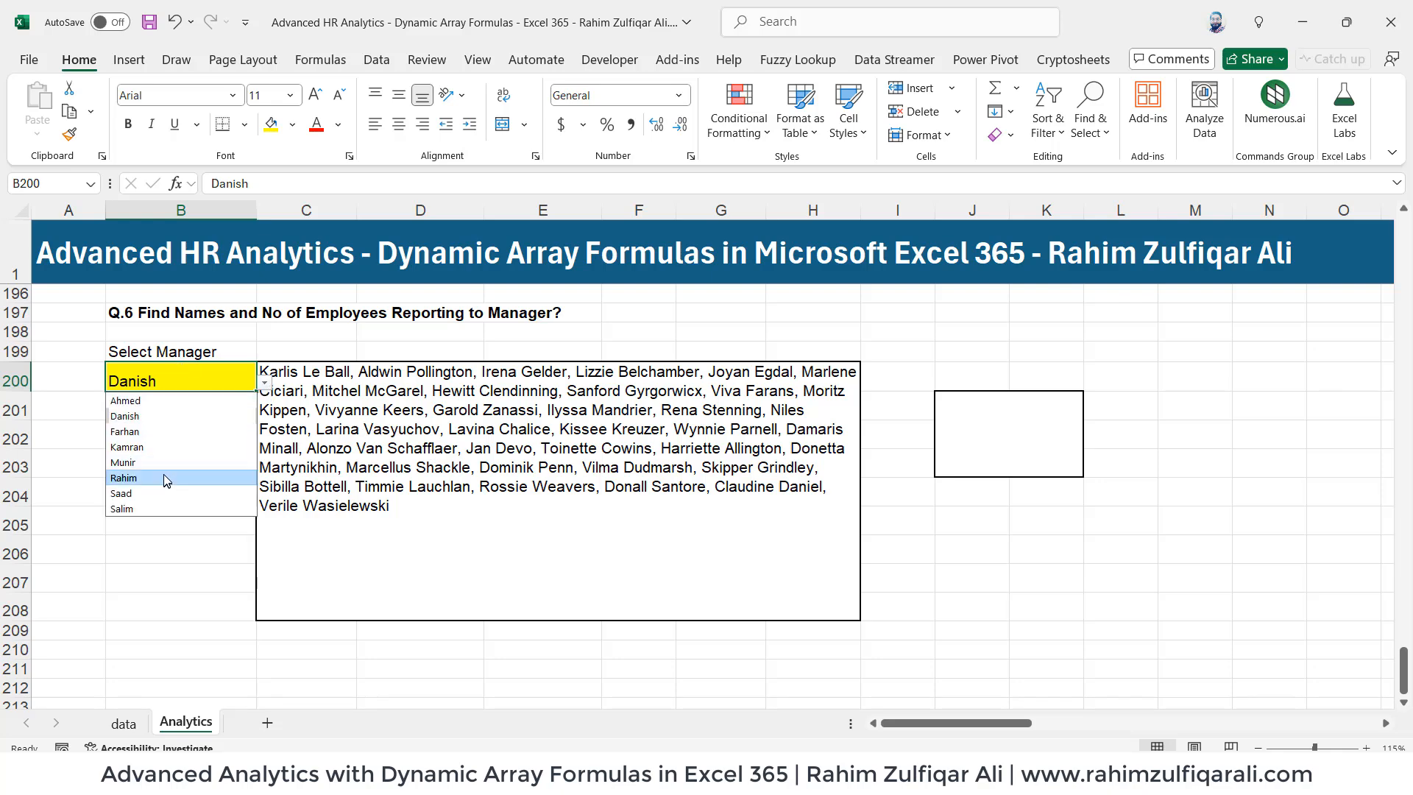
pyautogui.click(163, 474)
pyautogui.click(594, 423)
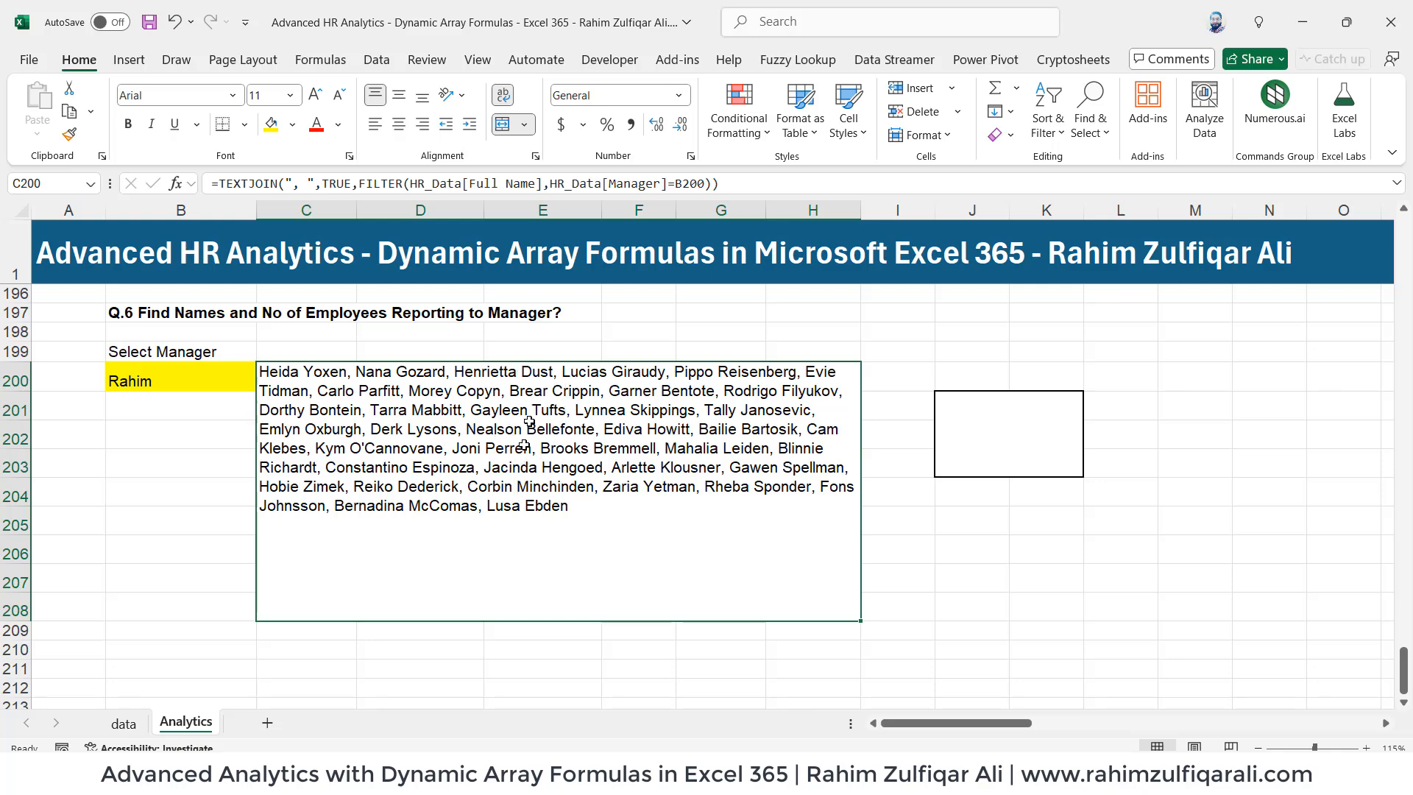
pyautogui.click(239, 385)
pyautogui.click(459, 388)
# - Start a COUNTA formula in the merged bordered cell J201 with a nested --TEXTSPLIT function
pyautogui.click(1041, 413)
pyautogui.write('=COUNT')
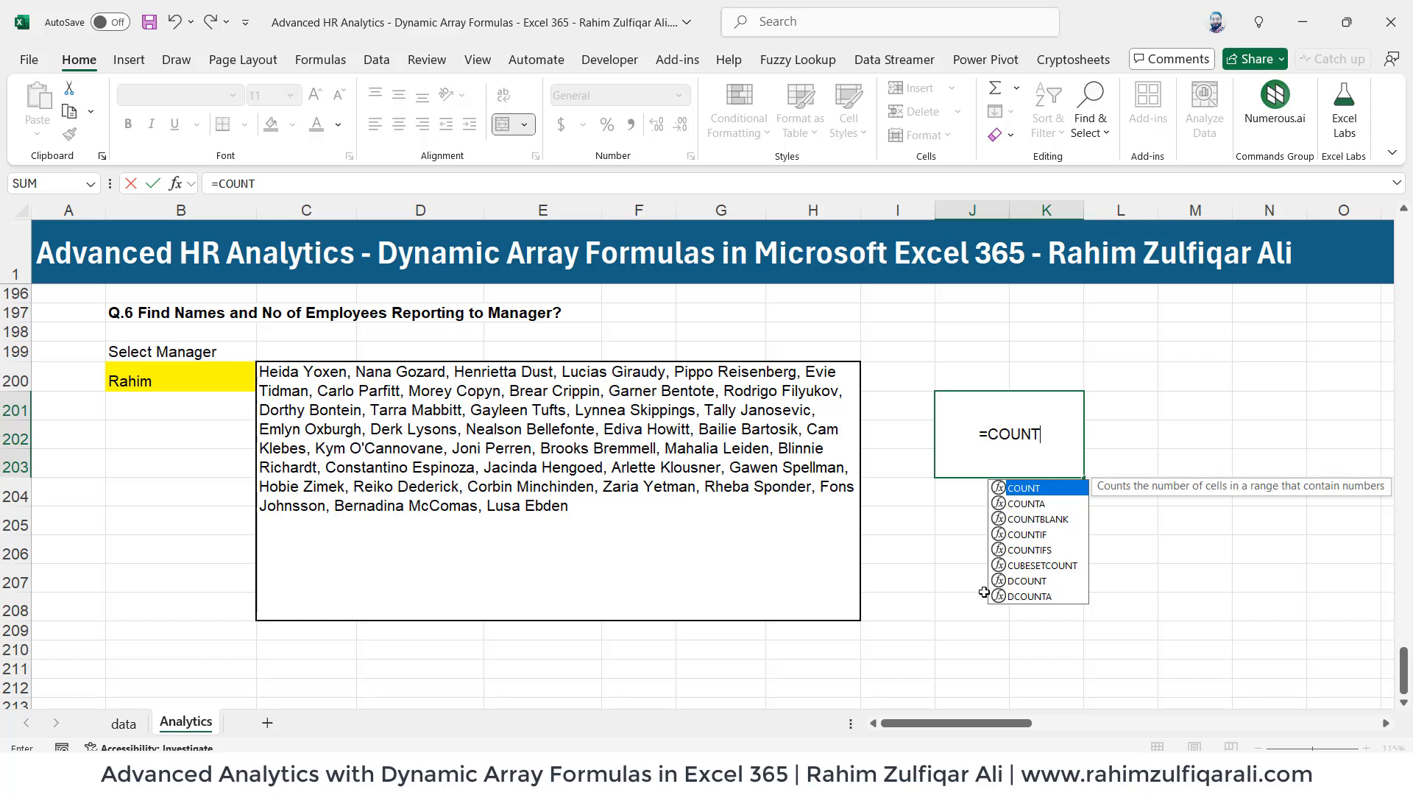
pyautogui.press('Down')
pyautogui.press('Tab')
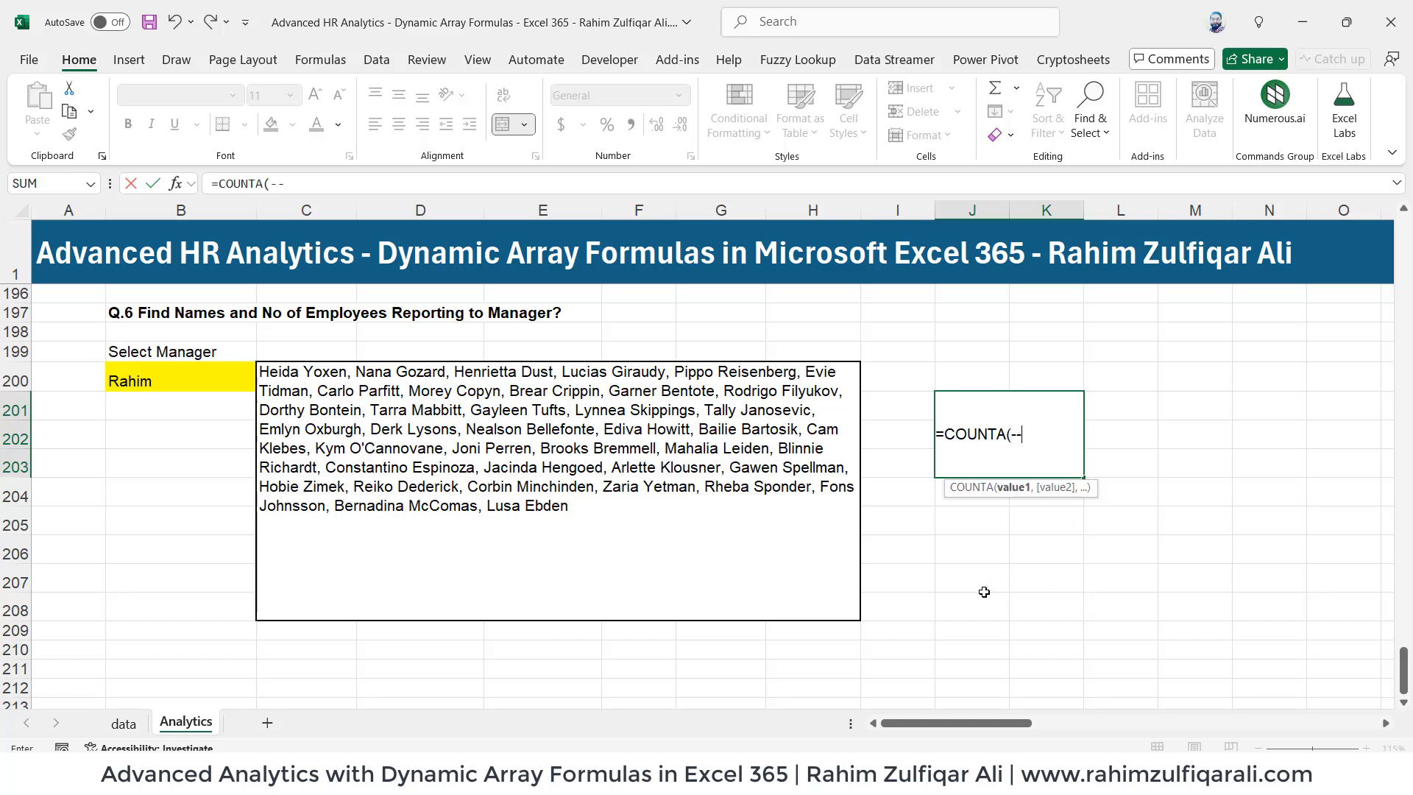
pyautogui.write('--TEXT')
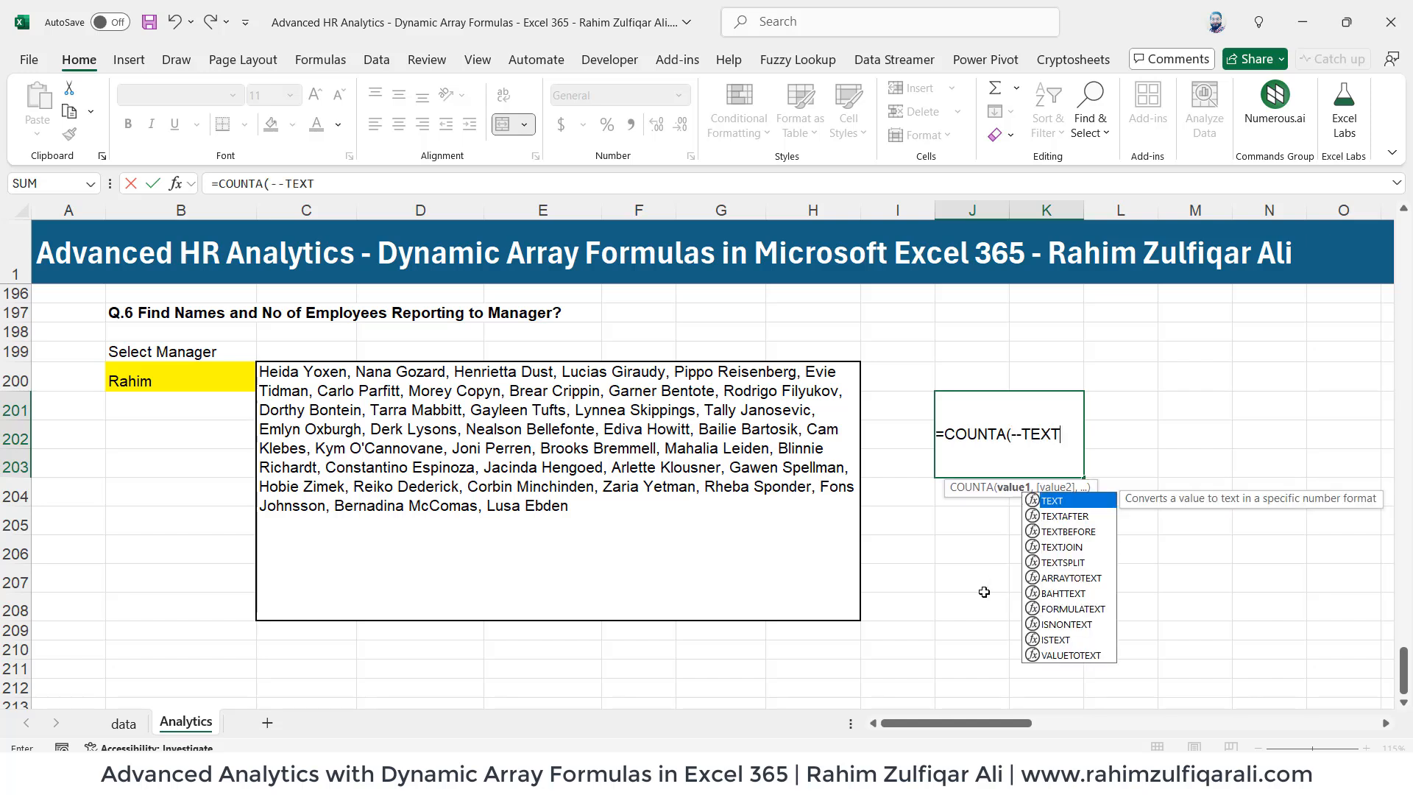
pyautogui.press('Down')
pyautogui.press('Down')
pyautogui.press('Down')
pyautogui.press('Down')
pyautogui.press('Tab')
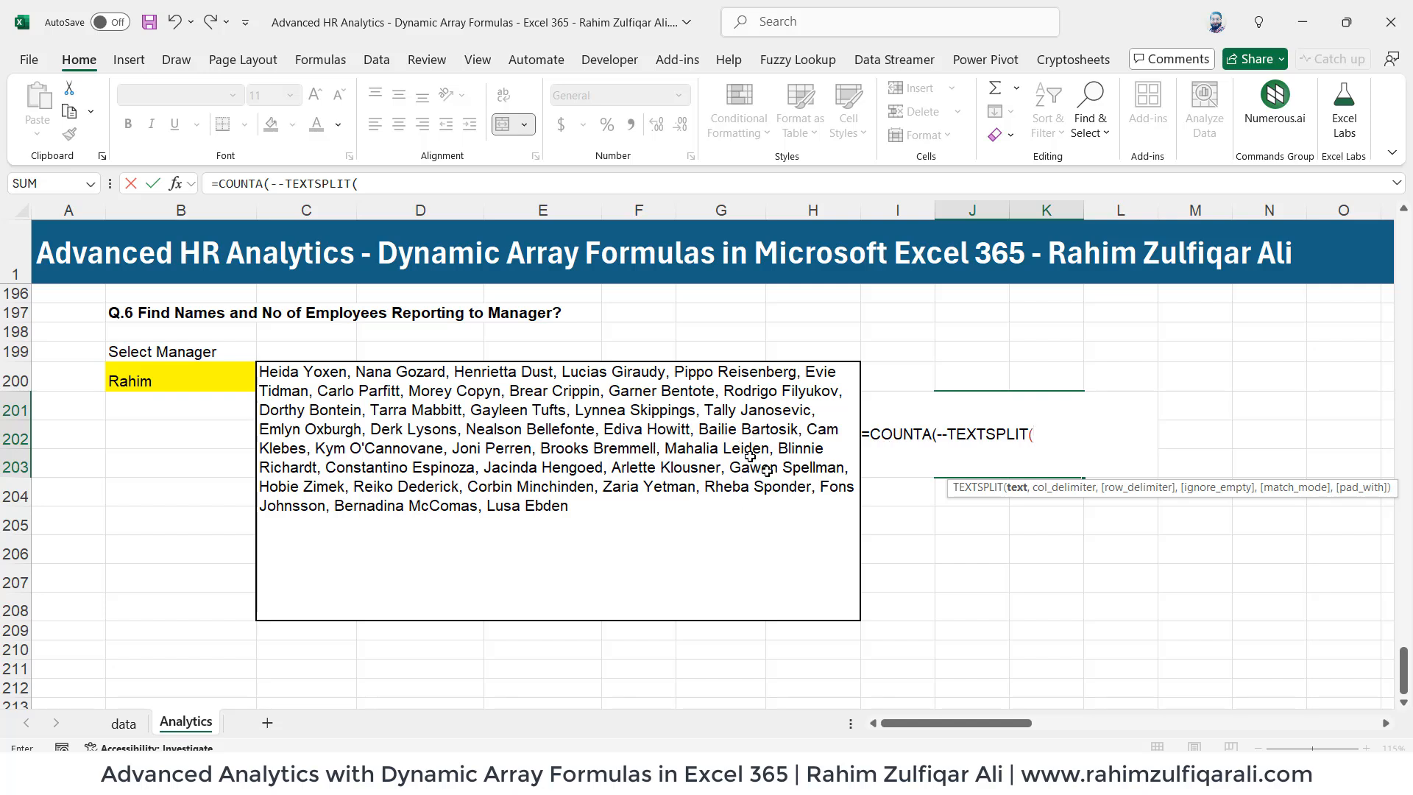
# - Complete the J201 formula by splitting C200 at the ", " delimiter, and enter it
pyautogui.click(663, 446)
pyautogui.write(',",')
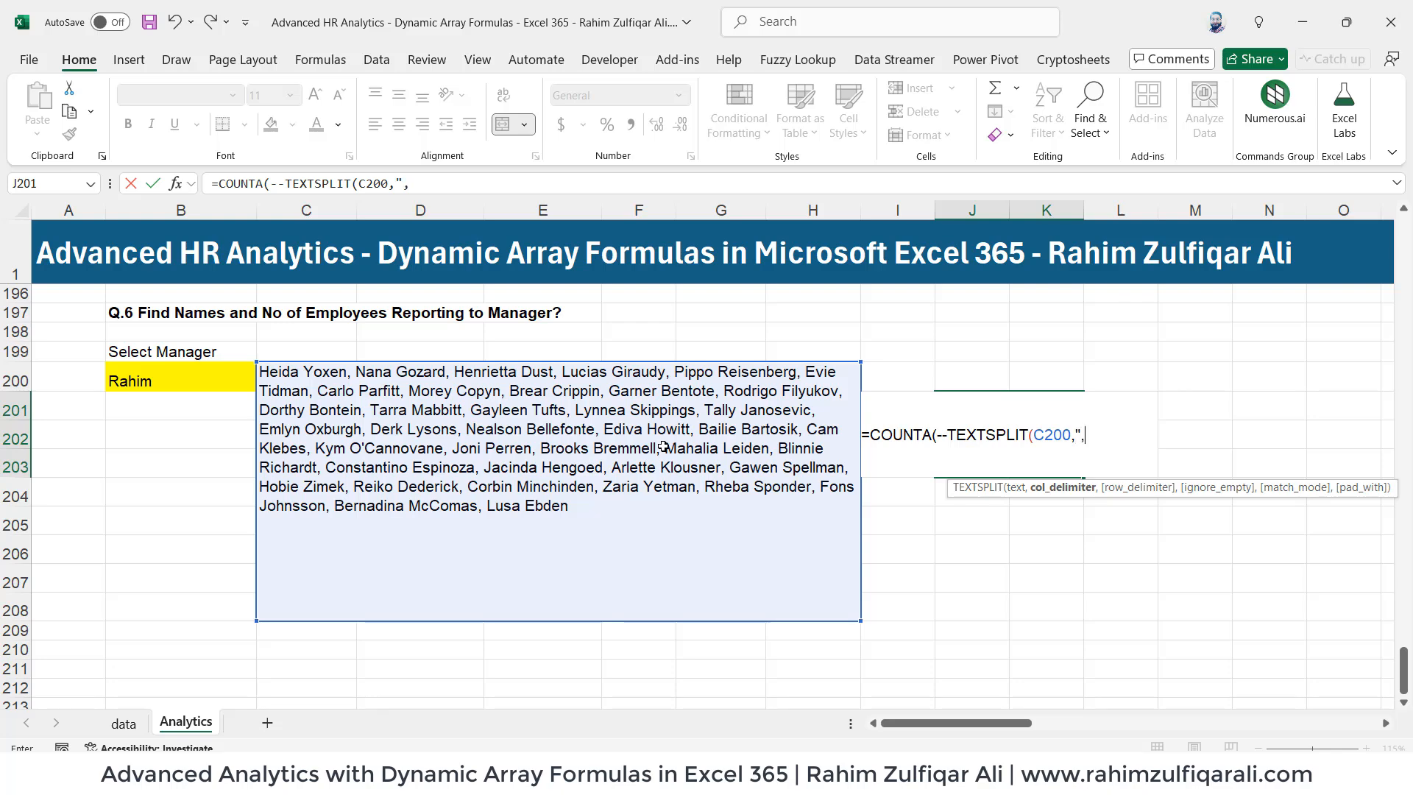
pyautogui.write(' ")')
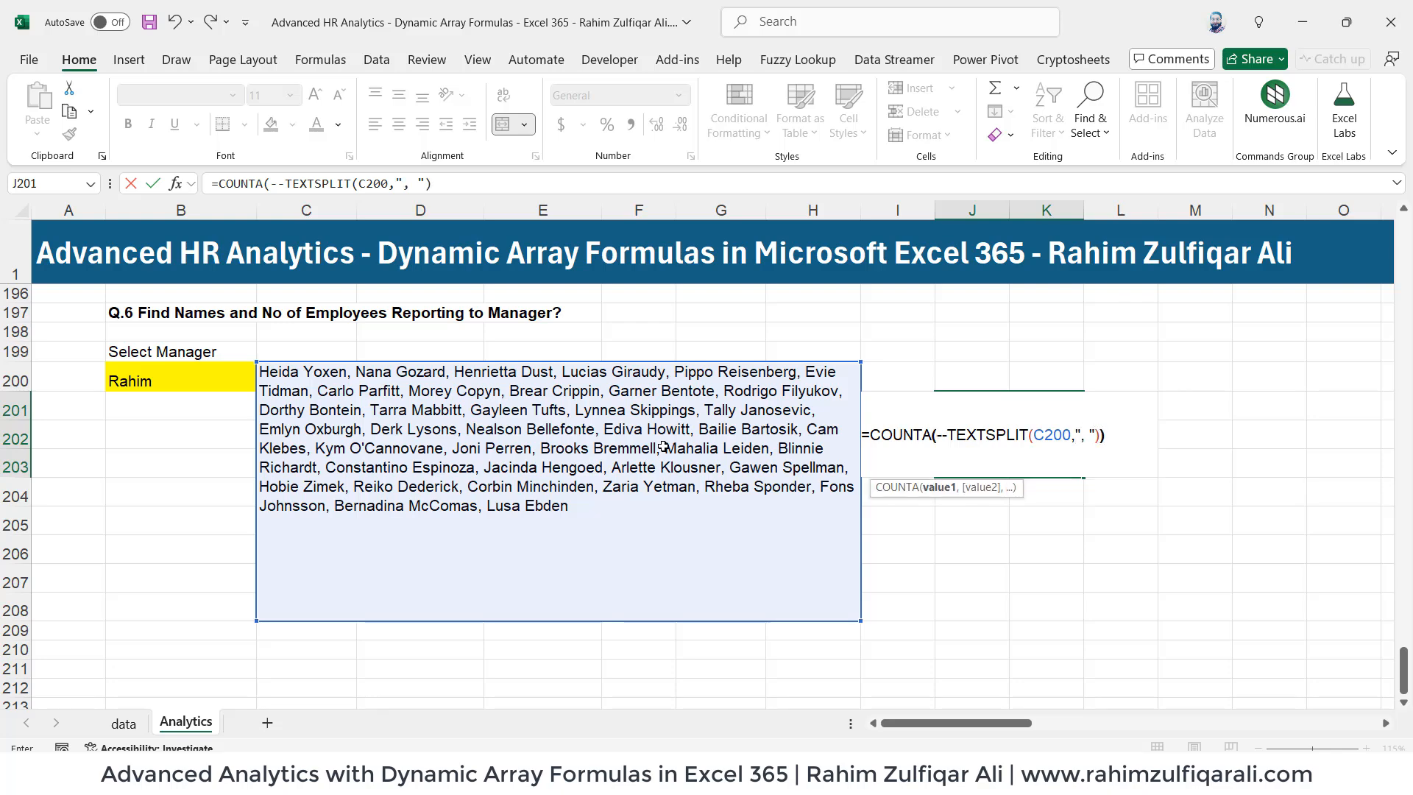
pyautogui.press('Return')
# - Enlarge the font of the employee count in J201 to size 22
pyautogui.click(984, 410)
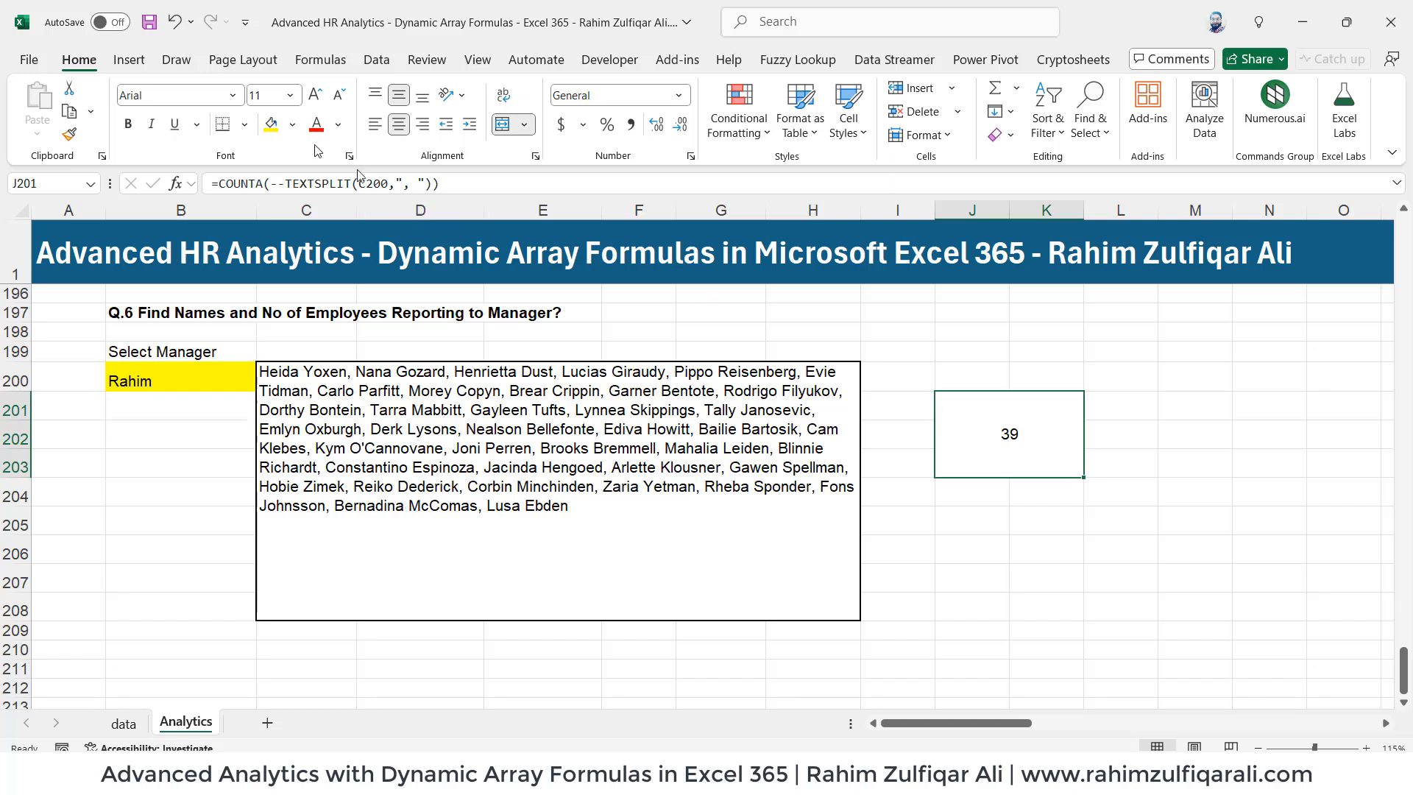
pyautogui.click(315, 95)
pyautogui.click(315, 94)
pyautogui.click(315, 94)
pyautogui.click(315, 94)
pyautogui.click(315, 95)
pyautogui.click(315, 95)
# - Review the COUNTA formula in J201 and the TEXTJOIN formula in C200 without changing them
pyautogui.doubleClick(973, 420)
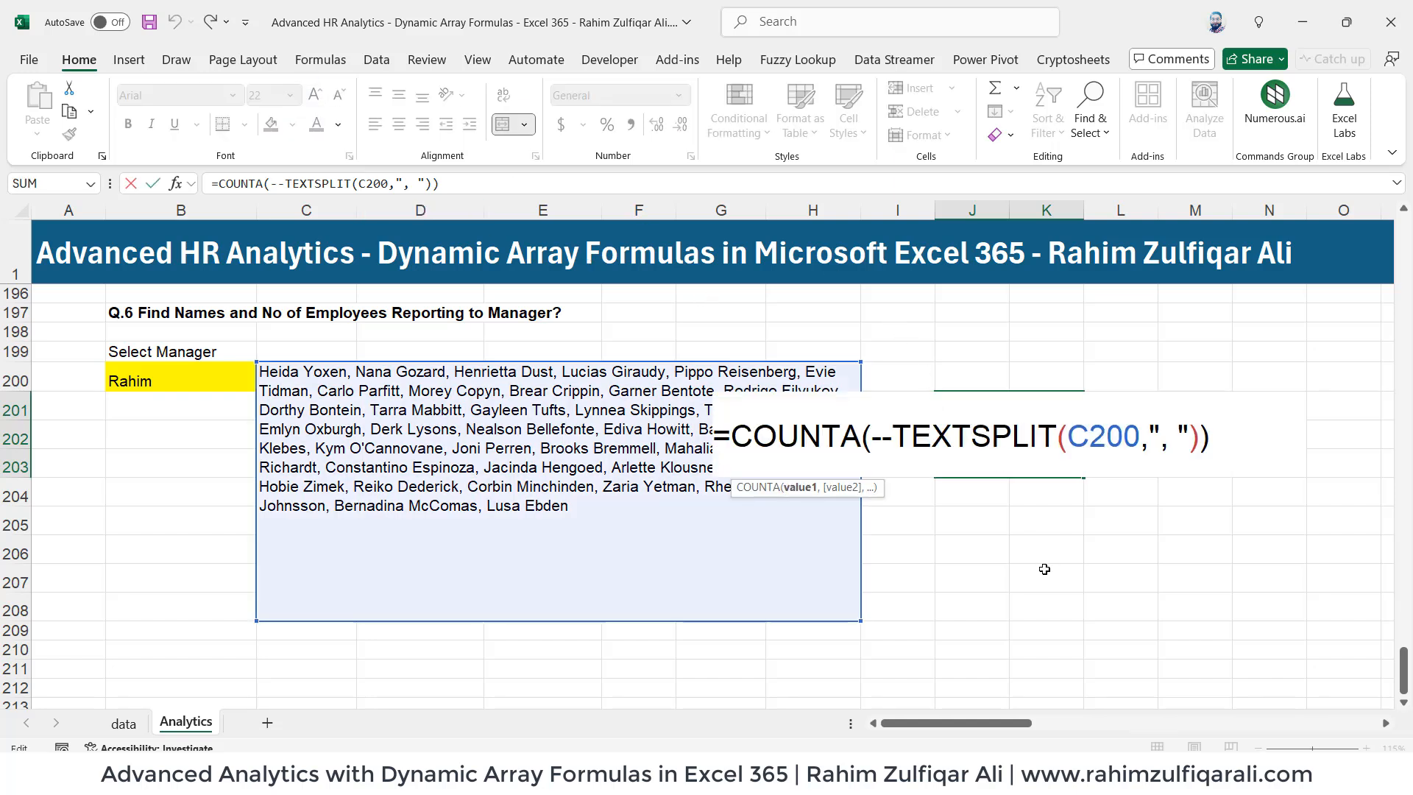
pyautogui.press('Escape')
pyautogui.doubleClick(600, 461)
pyautogui.press('Escape')
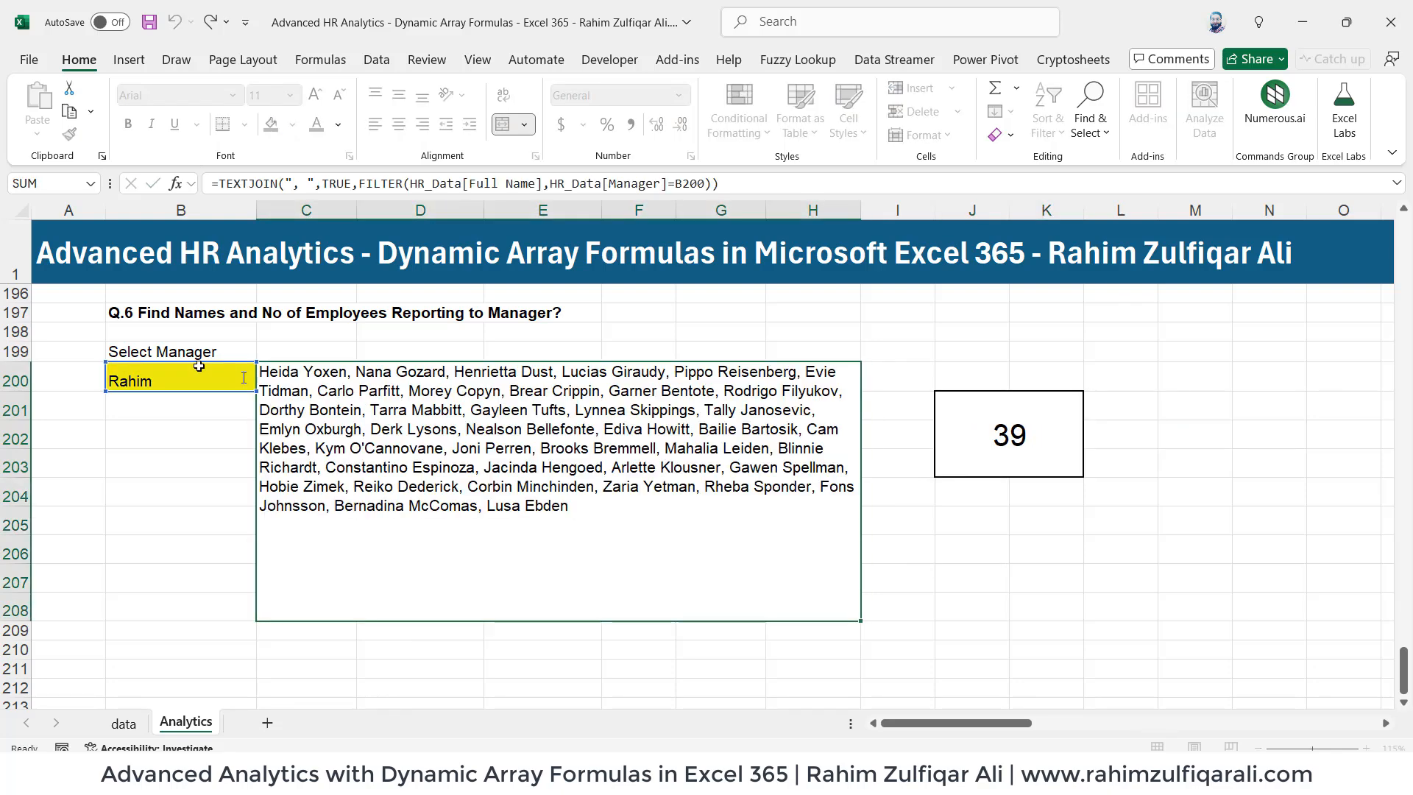
# - Choose the second manager in the B200 list and inspect the TEXTJOIN formula in C200
pyautogui.click(198, 376)
pyautogui.click(263, 381)
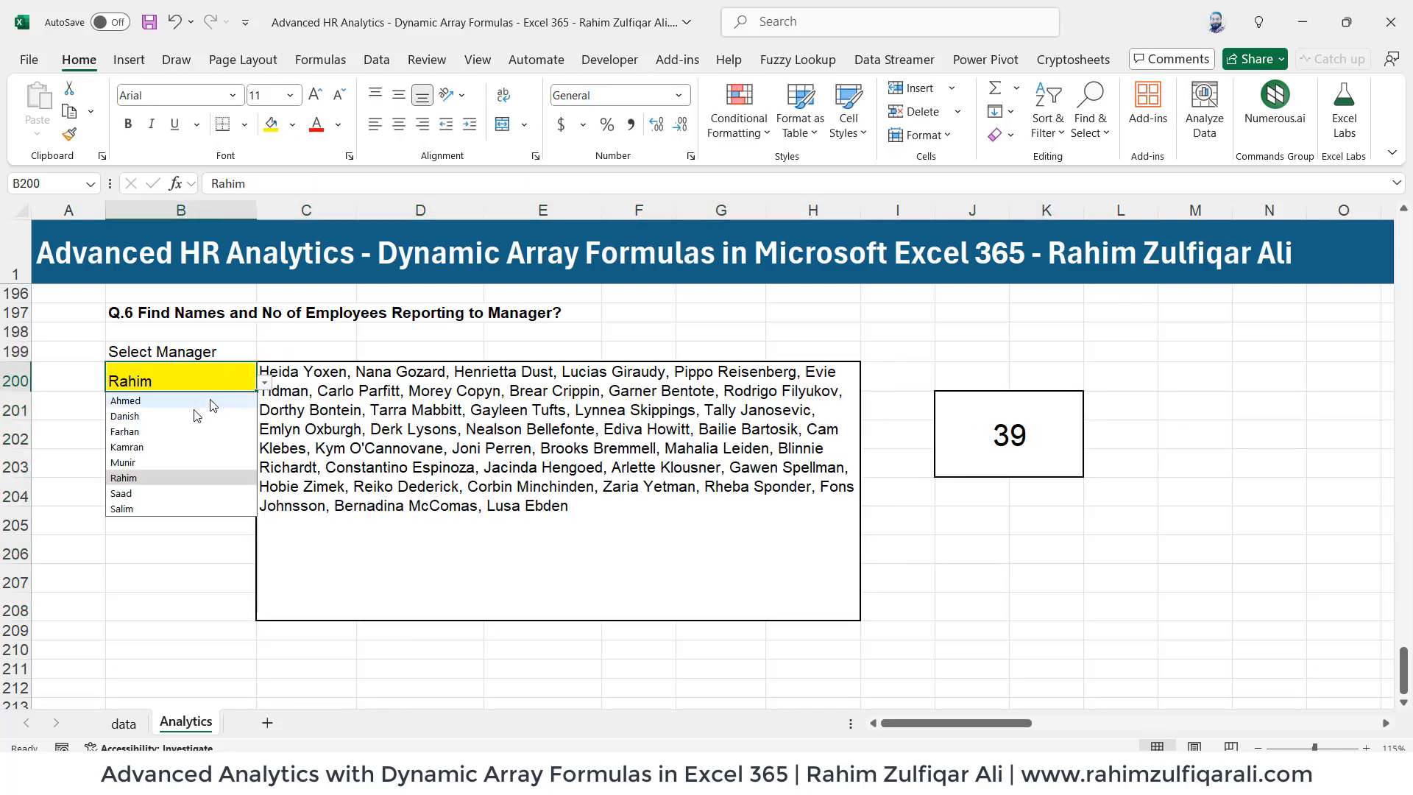
pyautogui.click(169, 416)
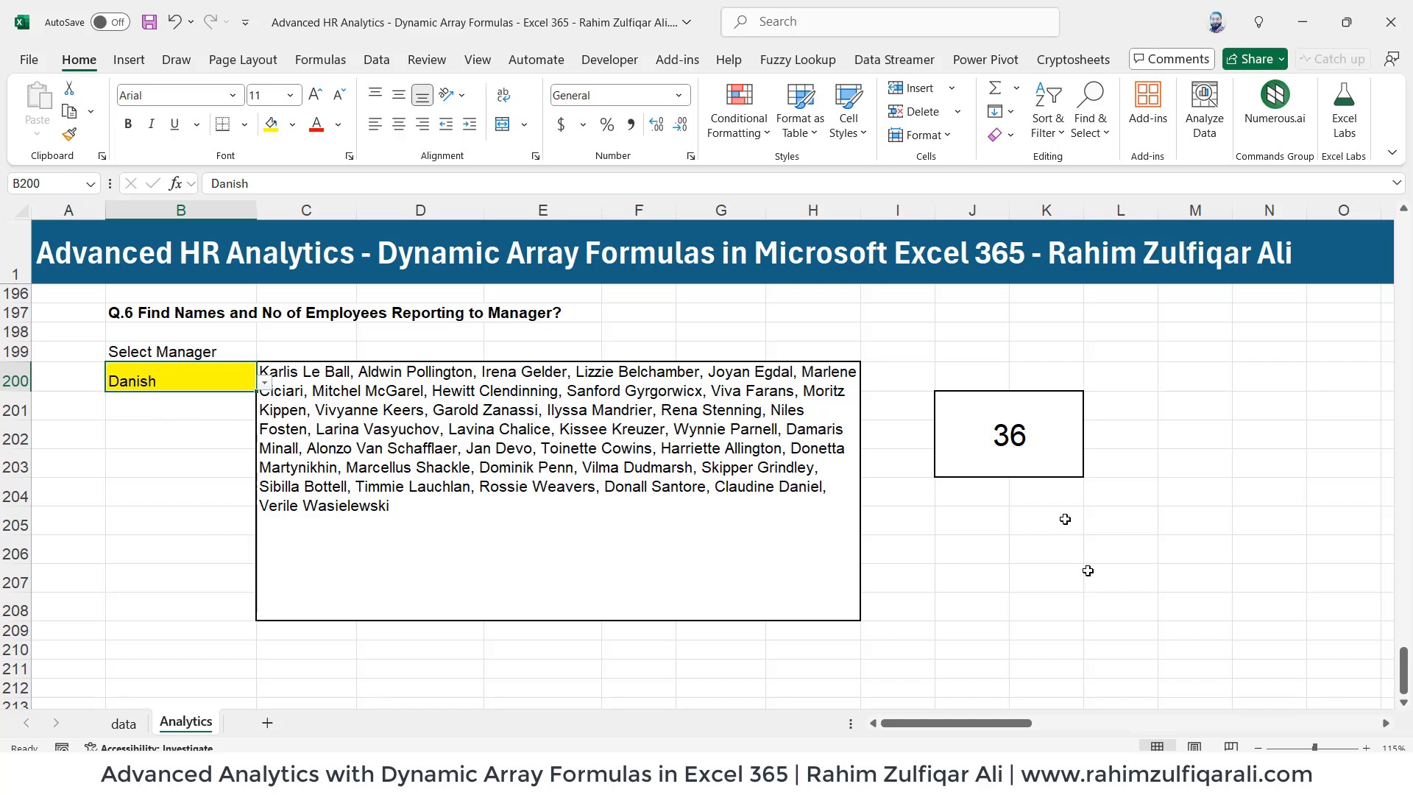
pyautogui.press('Right')
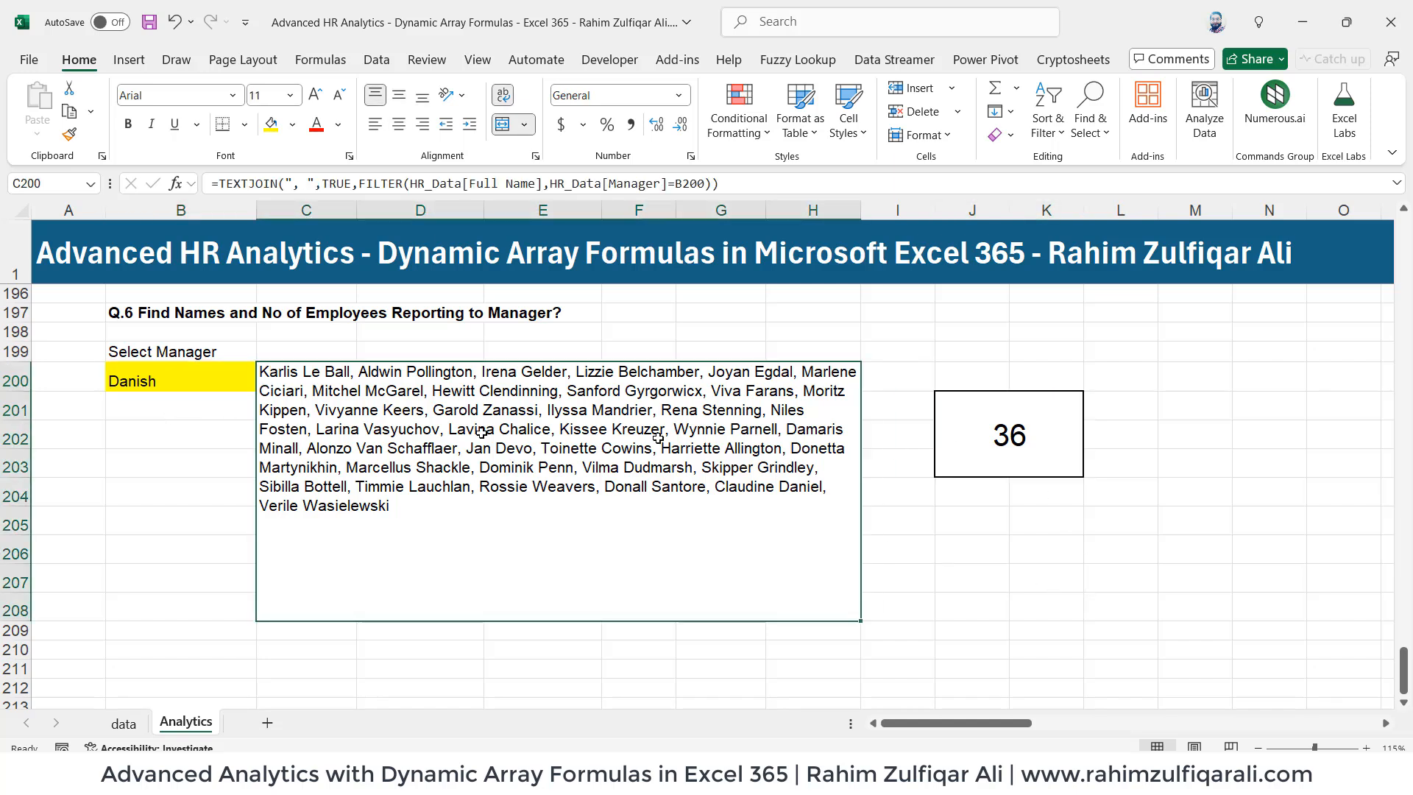
pyautogui.click(139, 381)
pyautogui.doubleClick(409, 410)
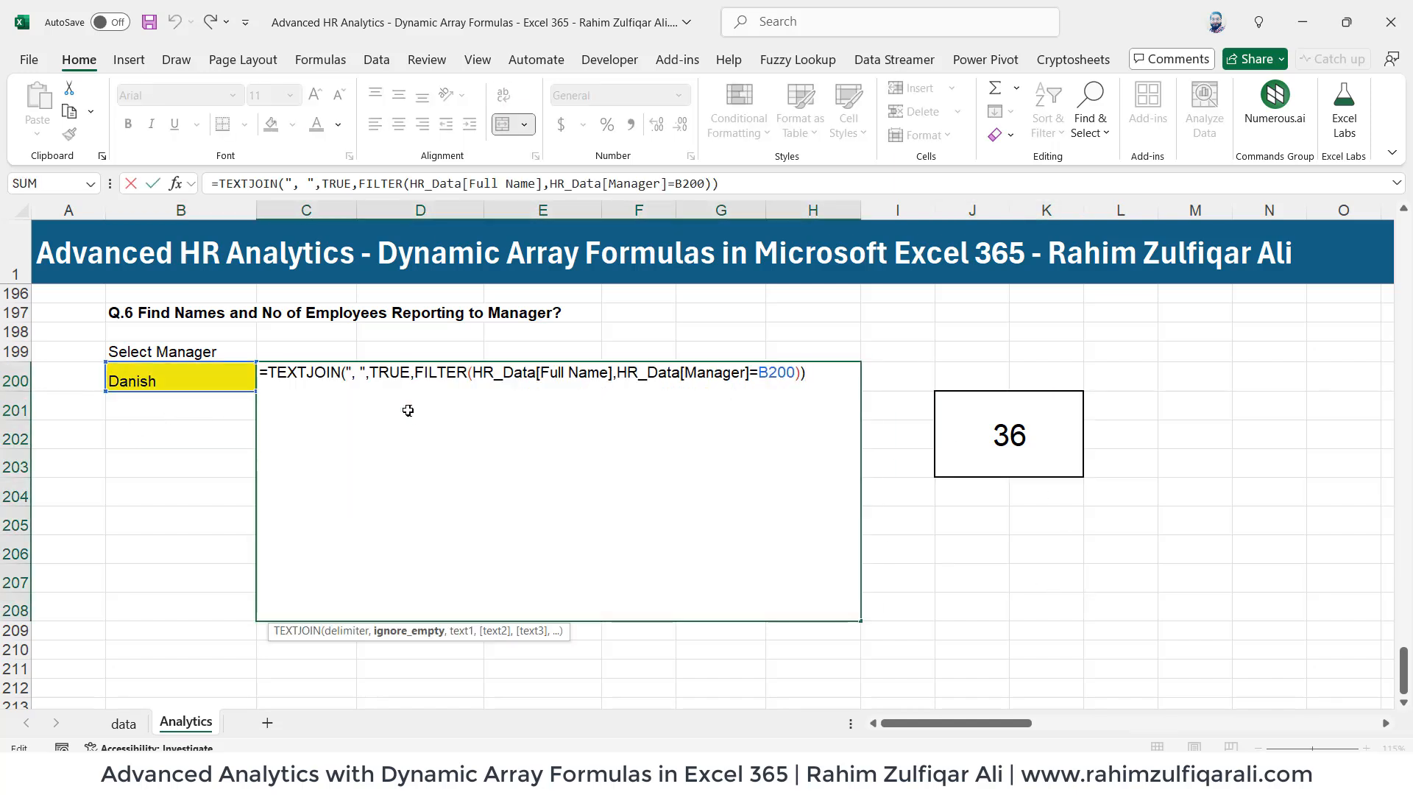
pyautogui.press('Escape')
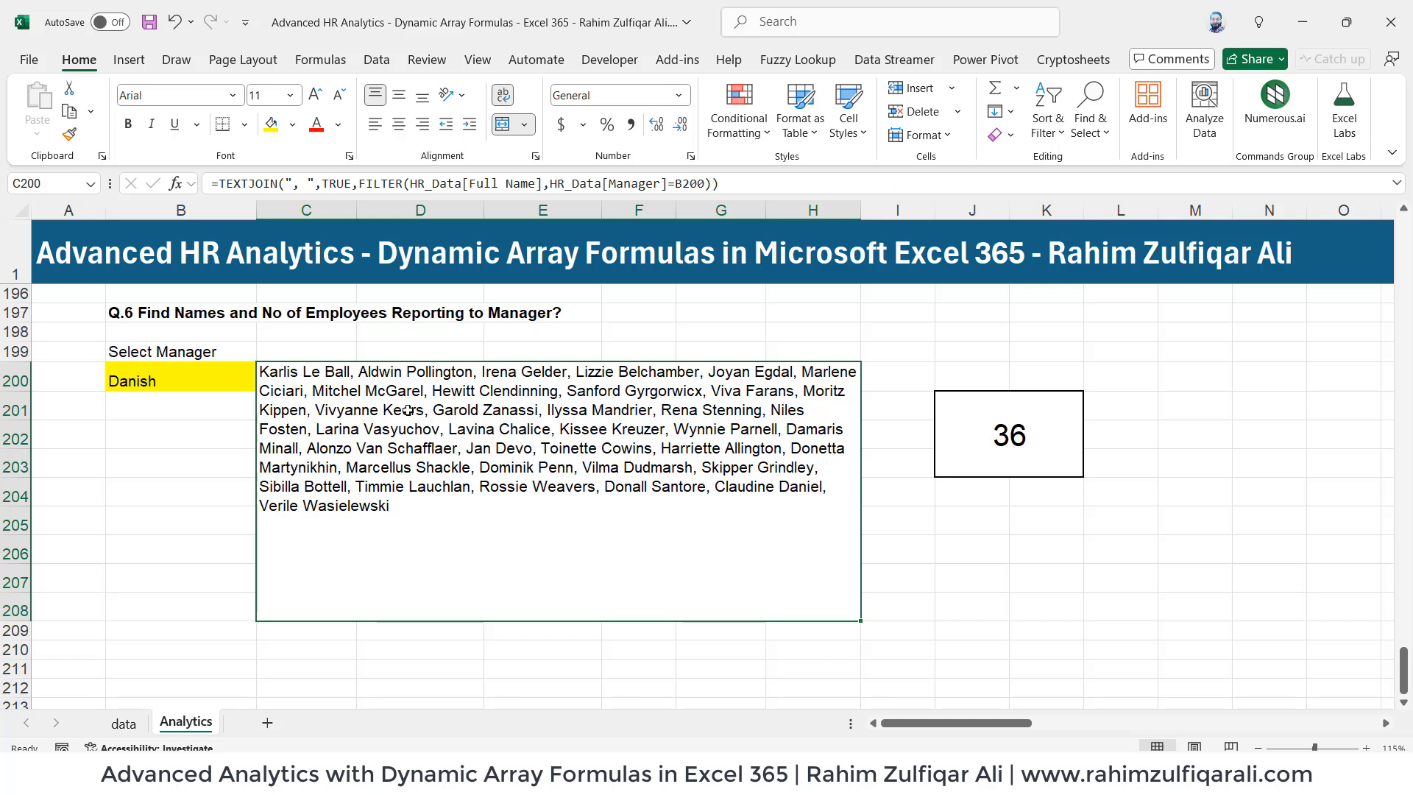
# - Open the Select Manager list in B200
pyautogui.click(245, 381)
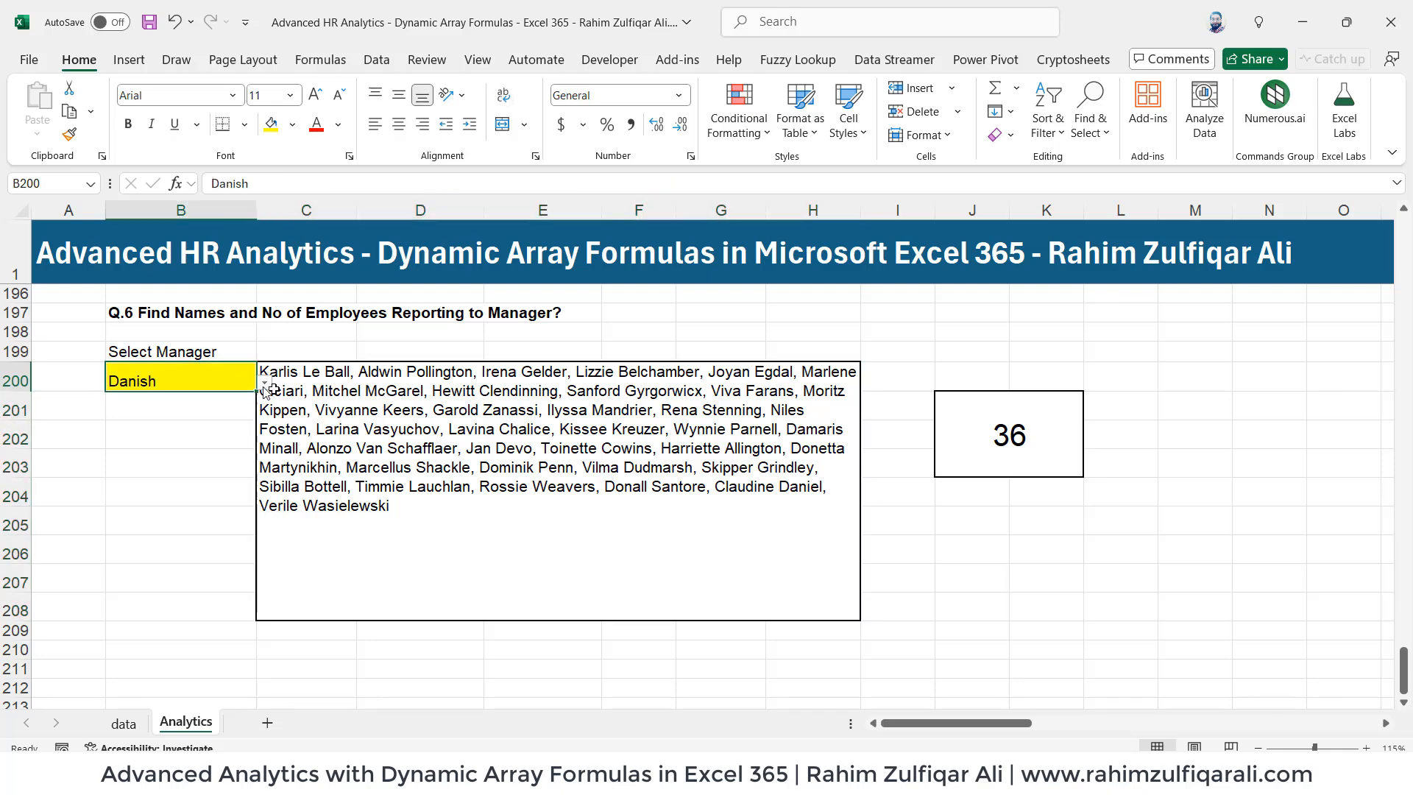
pyautogui.click(265, 384)
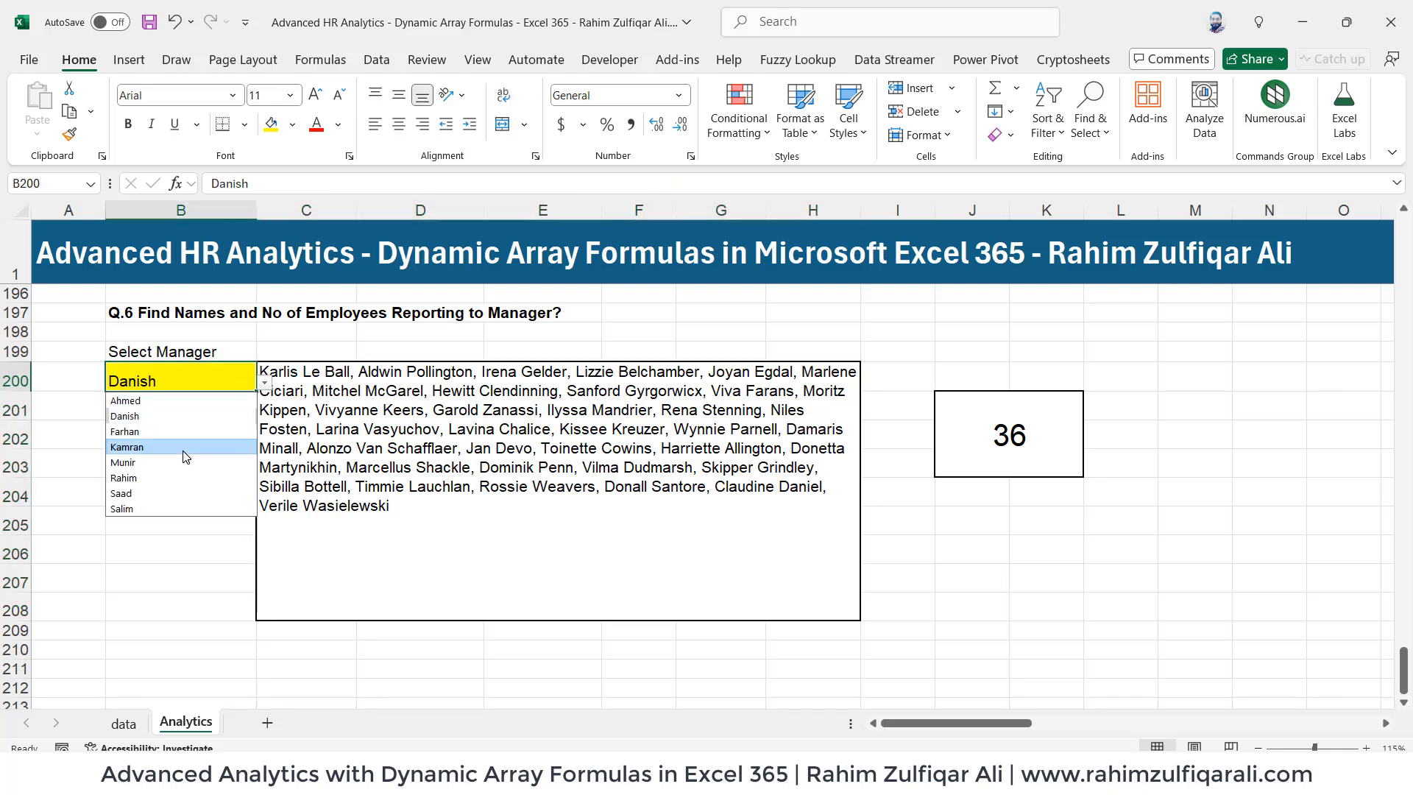